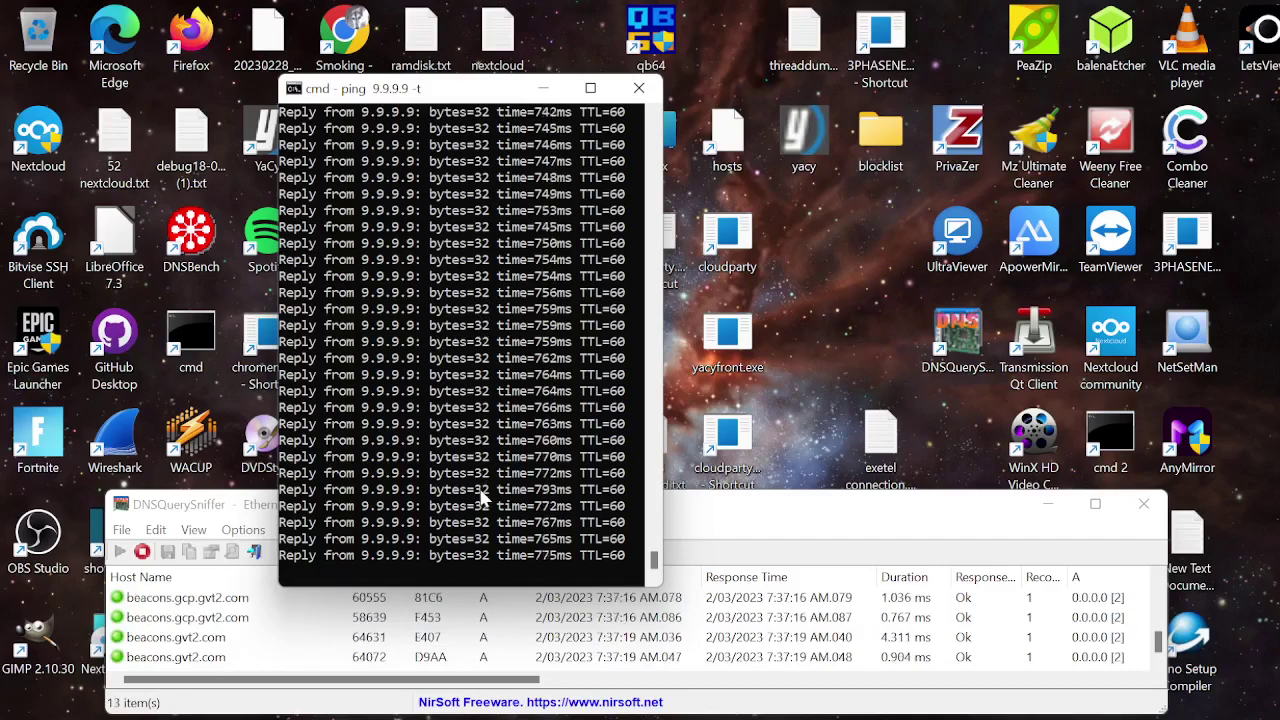
Switch to the Chrome window with the YouTube Studio upload and check the progress of the video upload
mouse_move(482, 716)
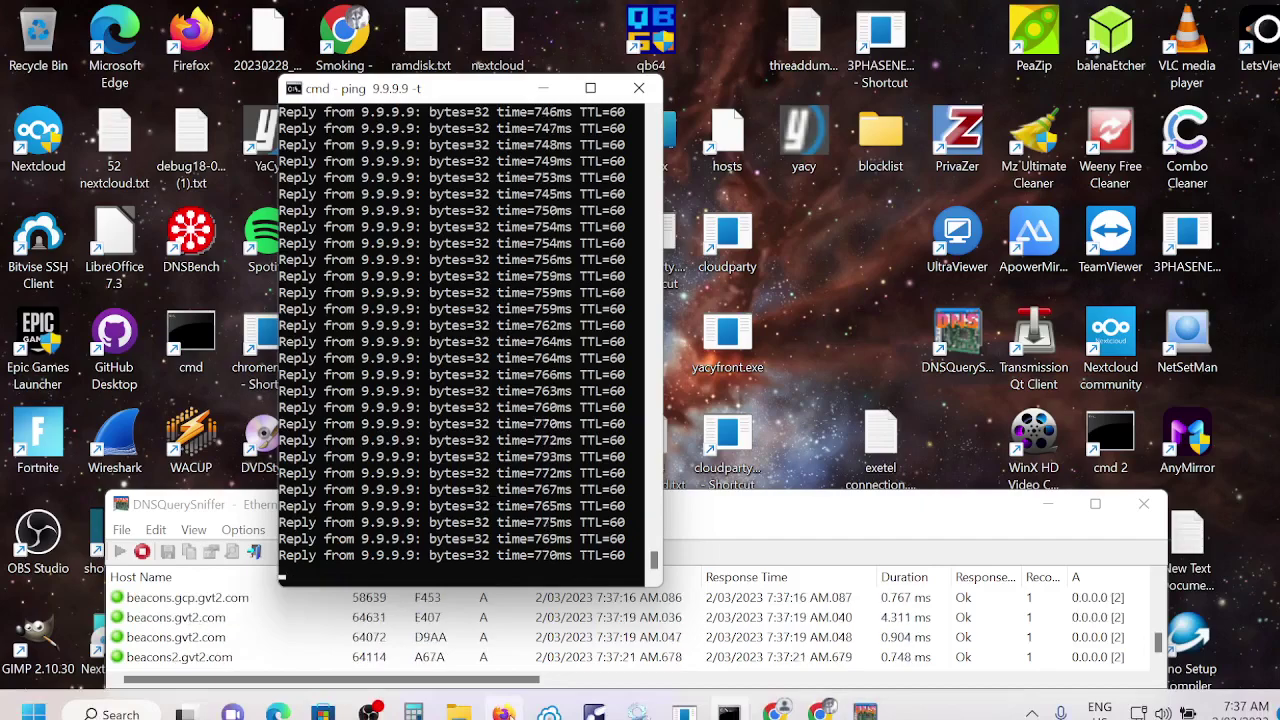
mouse_move(770, 705)
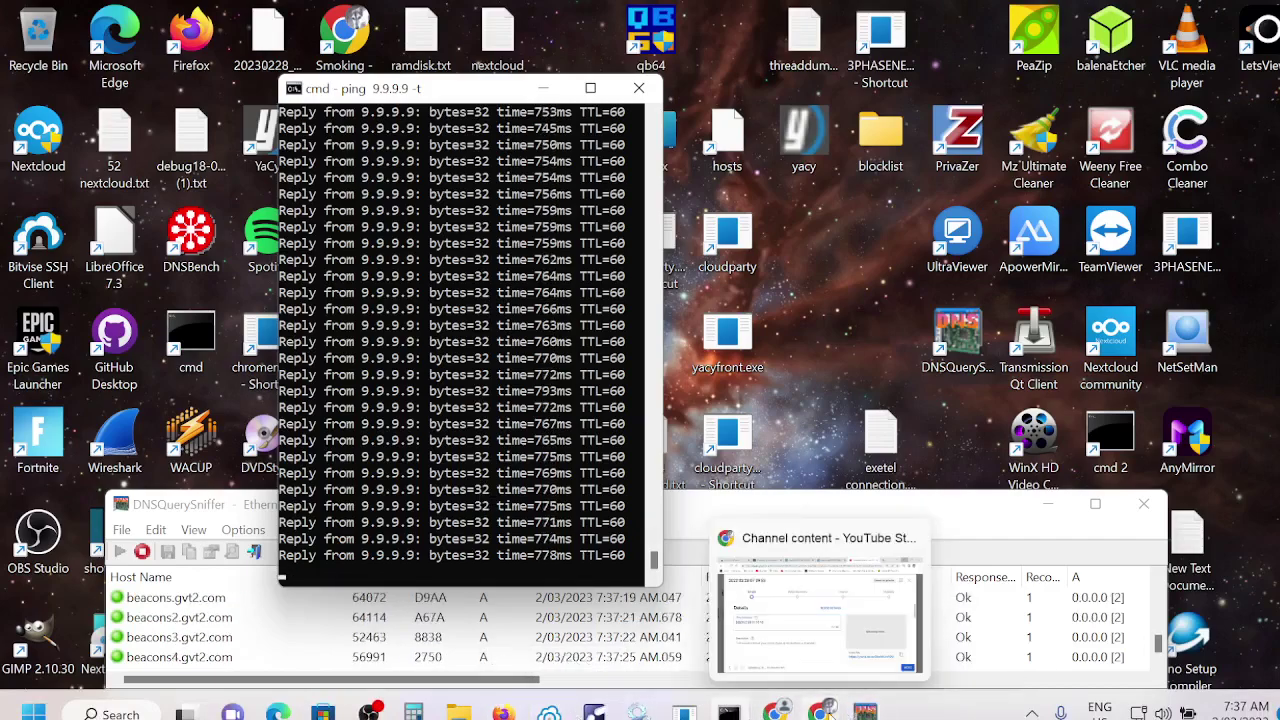
click(827, 710)
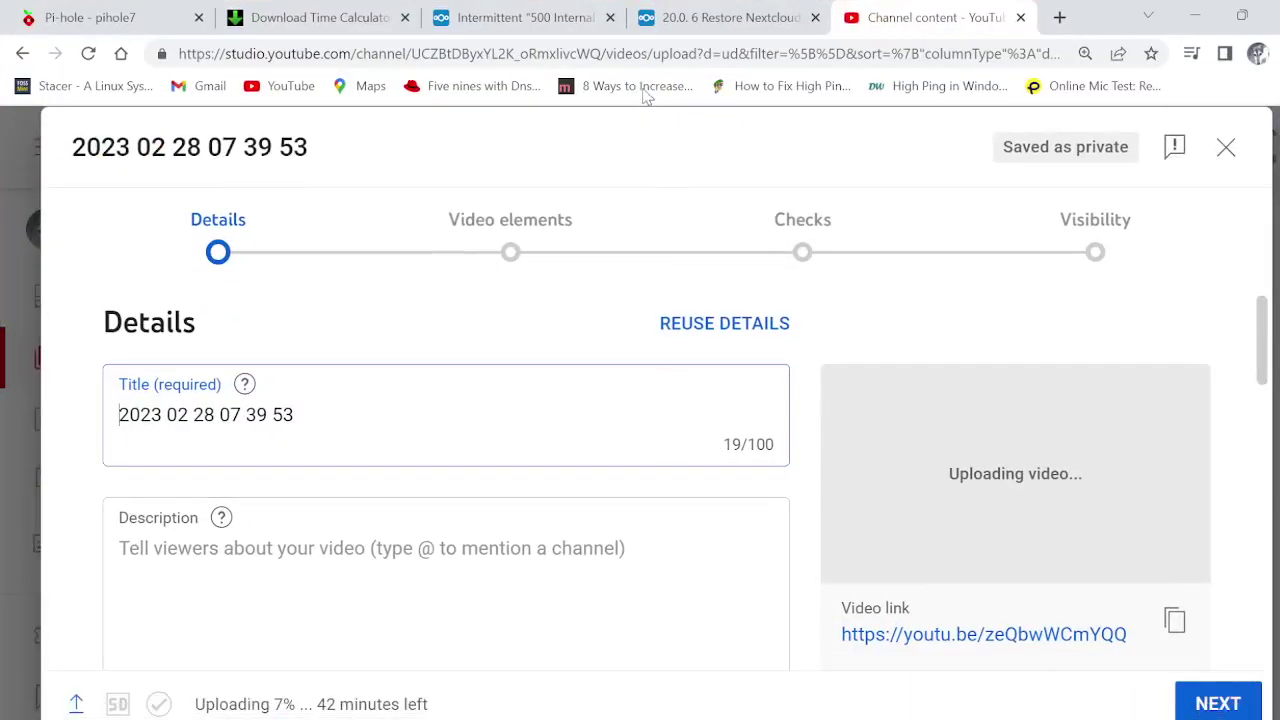
scroll(608, 530, down, 1)
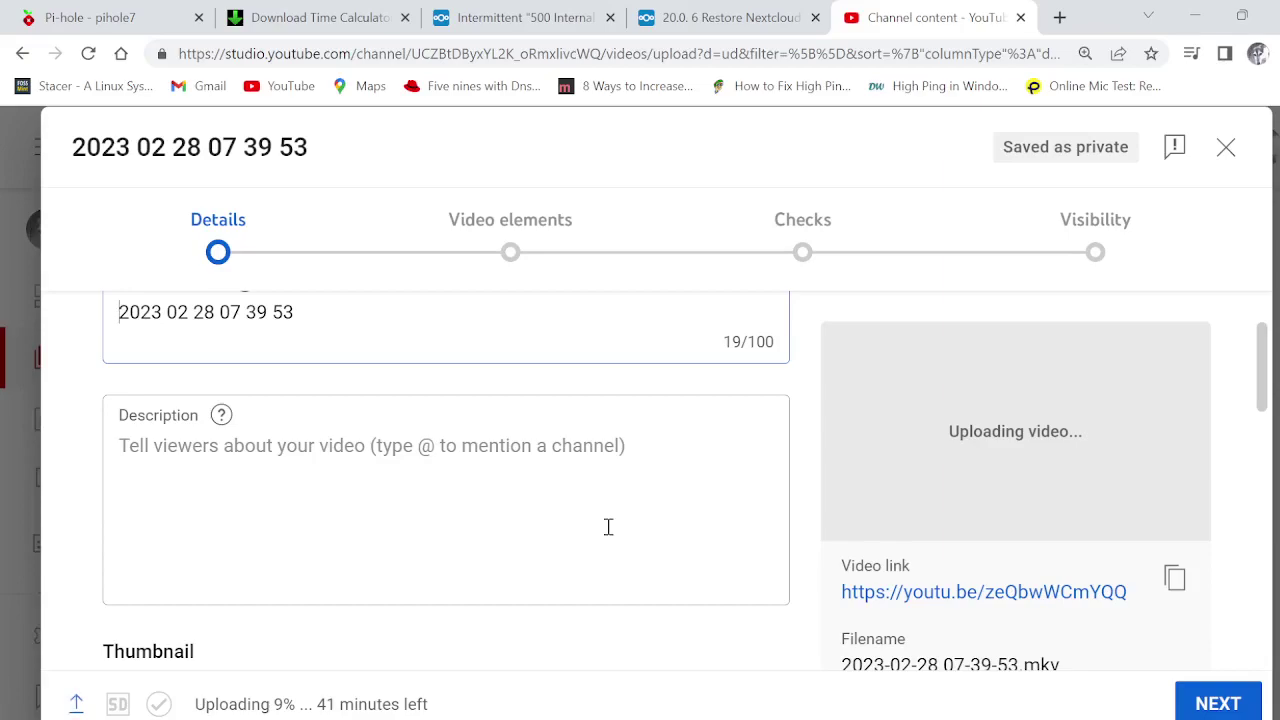
Bring the running ping to 9.9.9.9 in front of the browser and check its response times
mouse_move(590, 718)
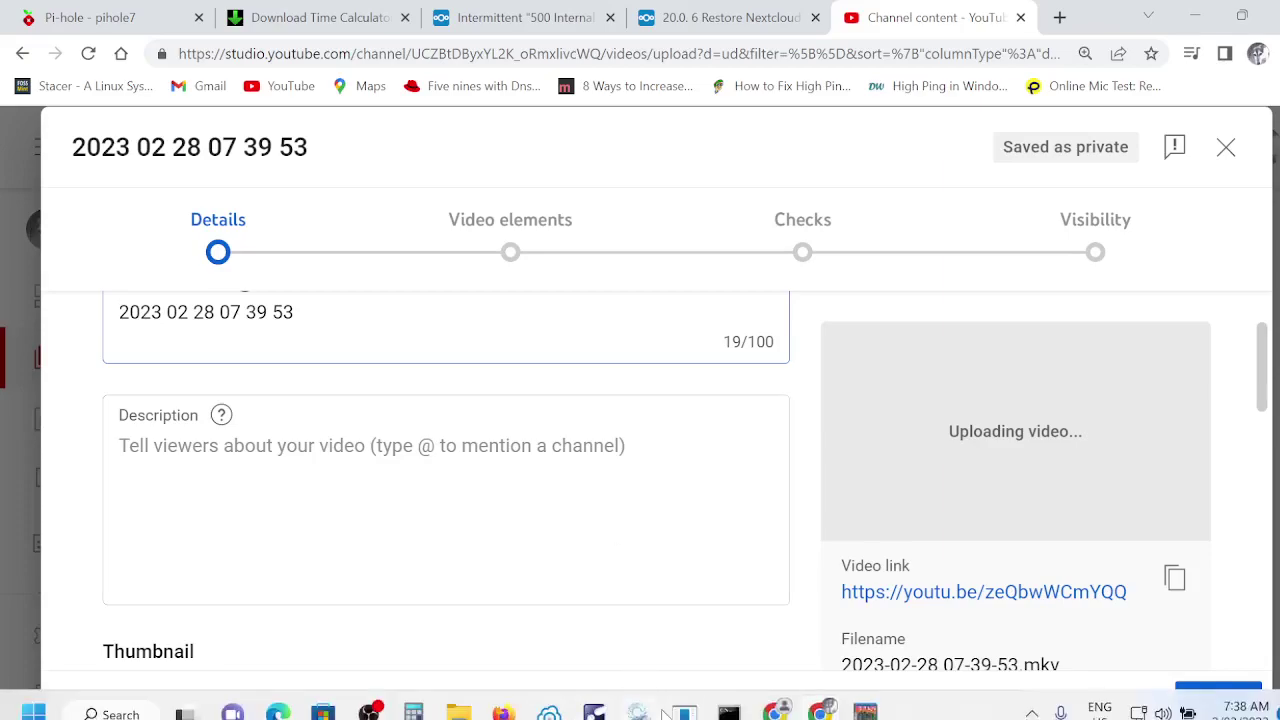
click(729, 712)
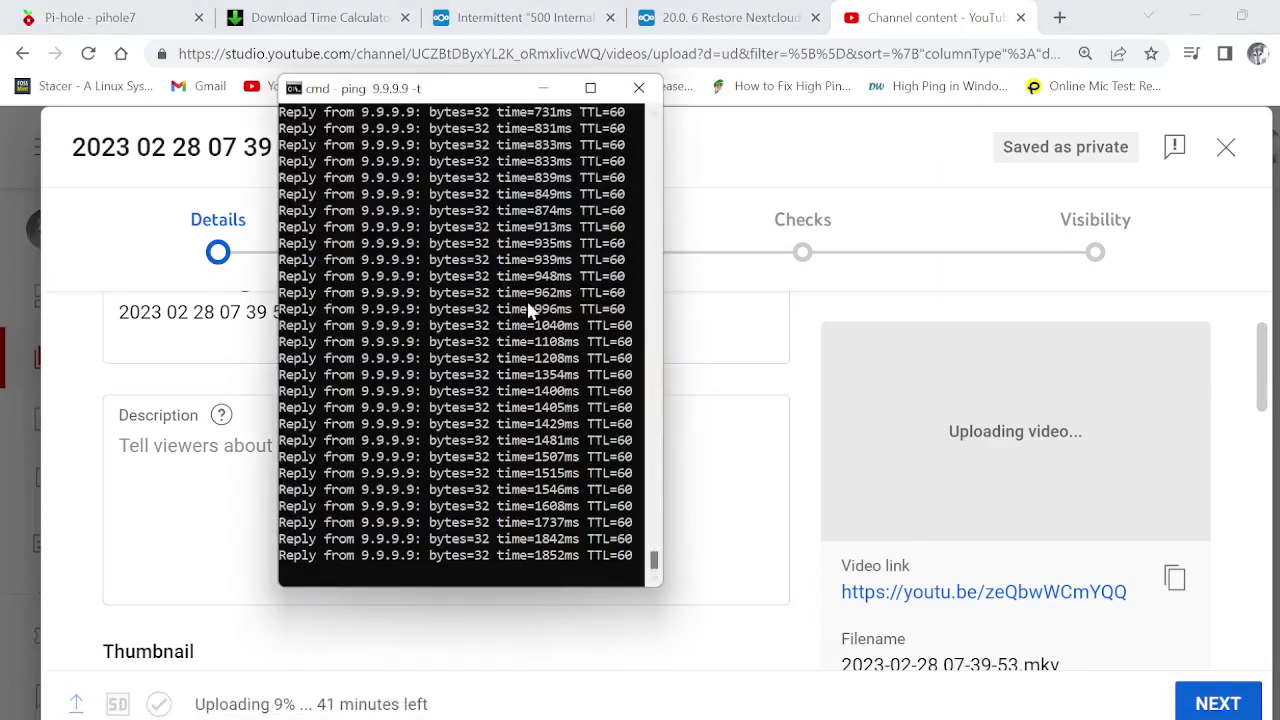
mouse_move(497, 99)
mouse_down()
mouse_move(494, 47)
mouse_move(493, 78)
mouse_up()
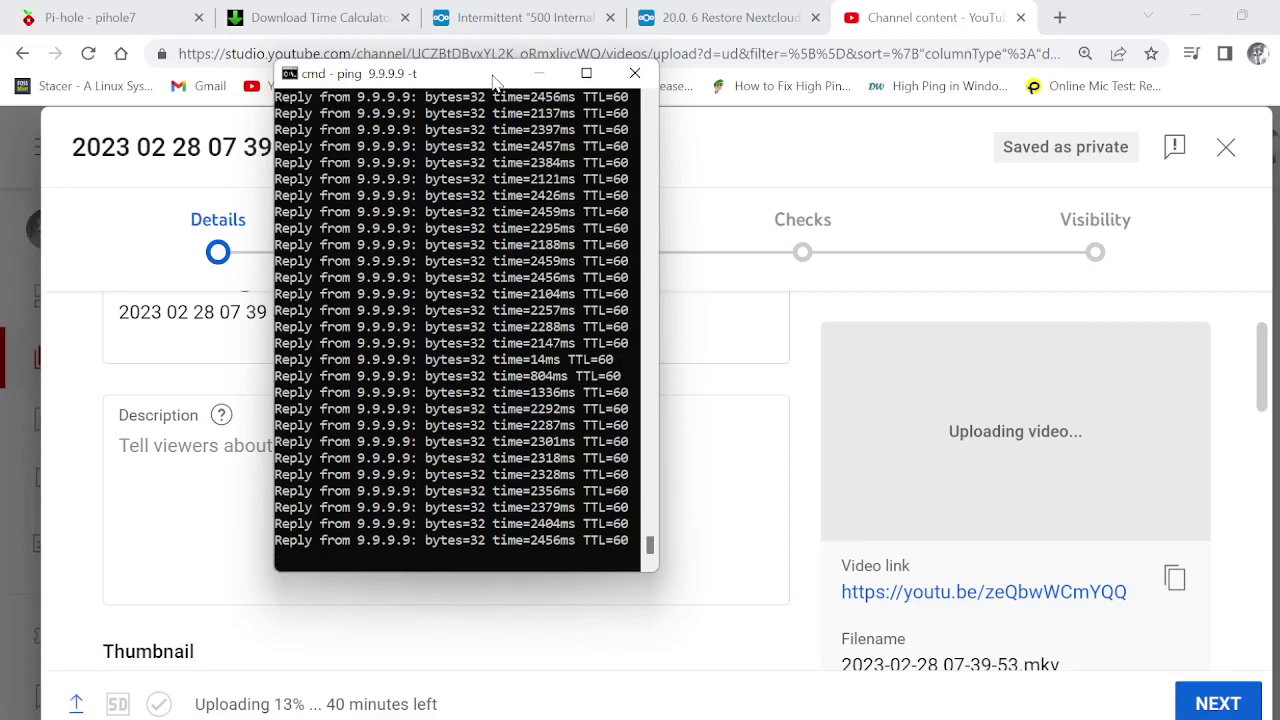
Reload the open Nextcloud forum thread, and go through the community home page to the list of new topics
click(718, 17)
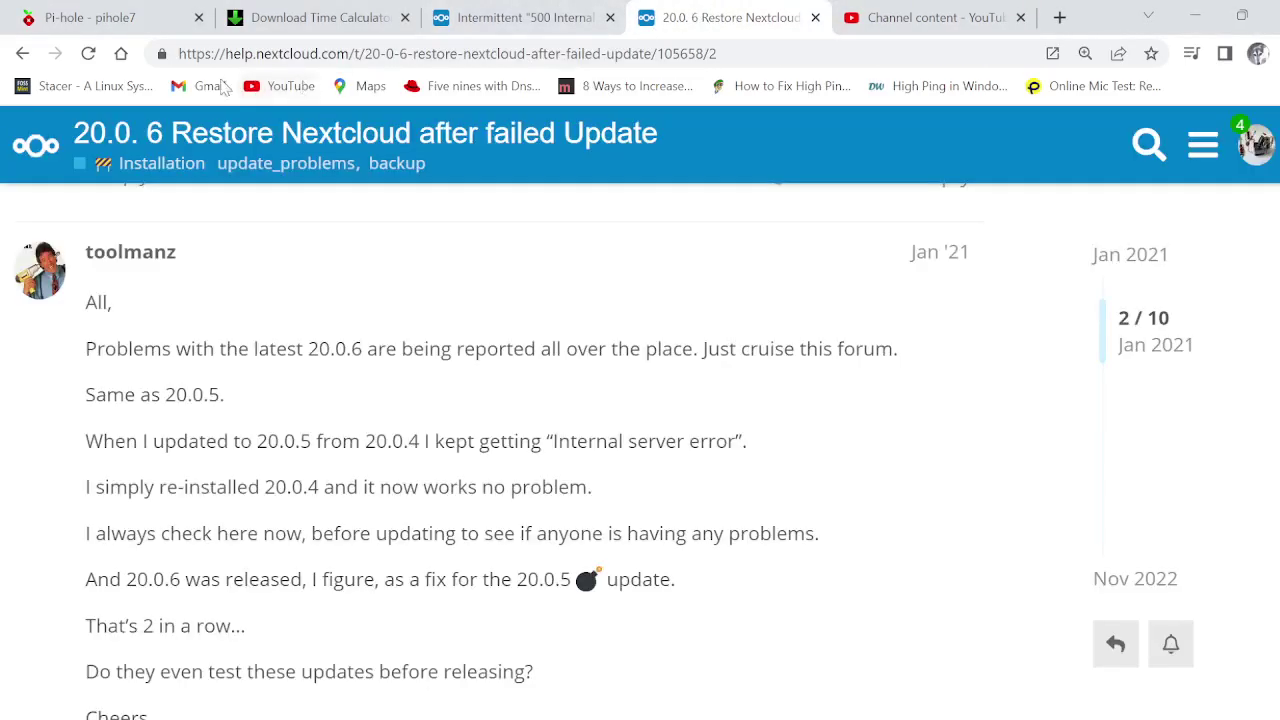
click(88, 53)
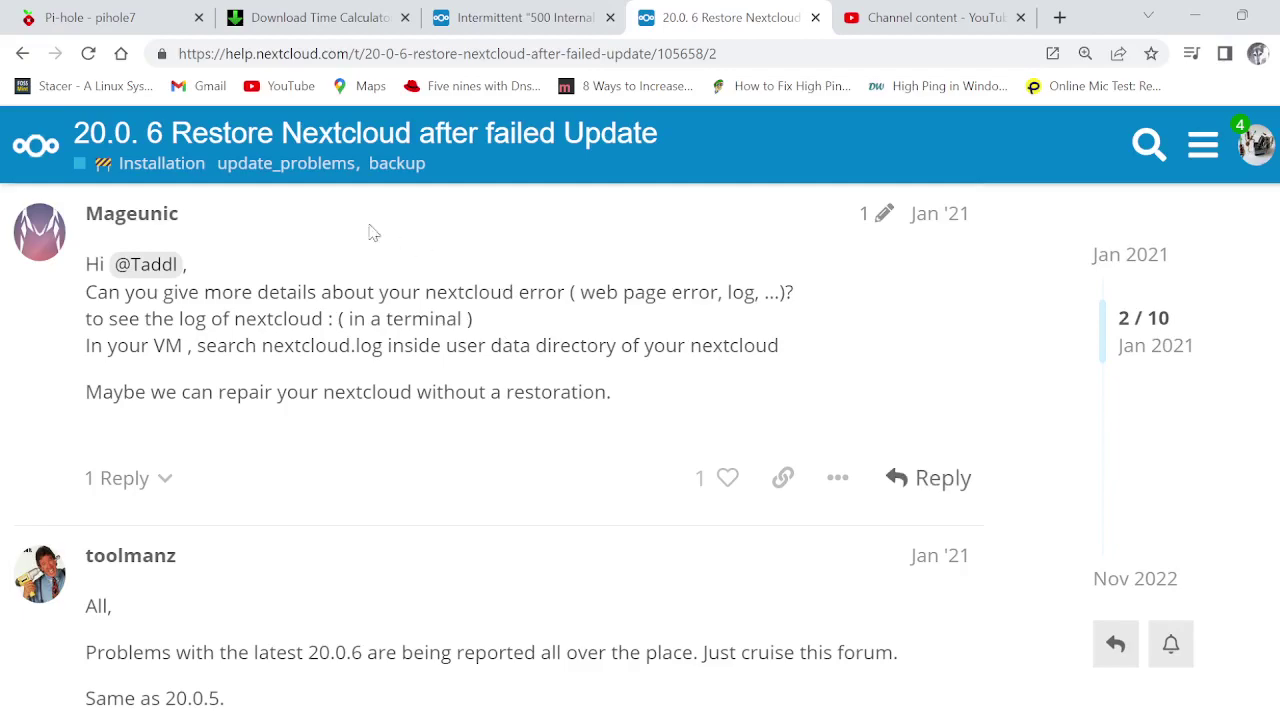
click(34, 152)
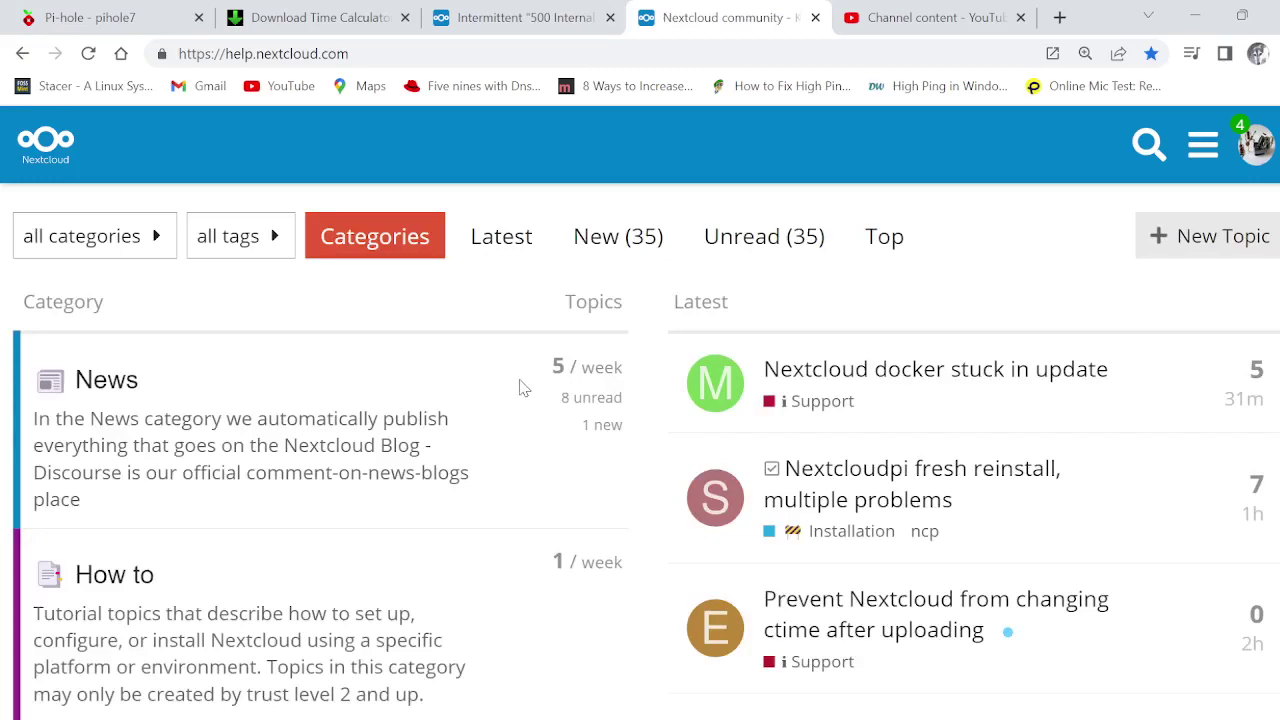
click(616, 241)
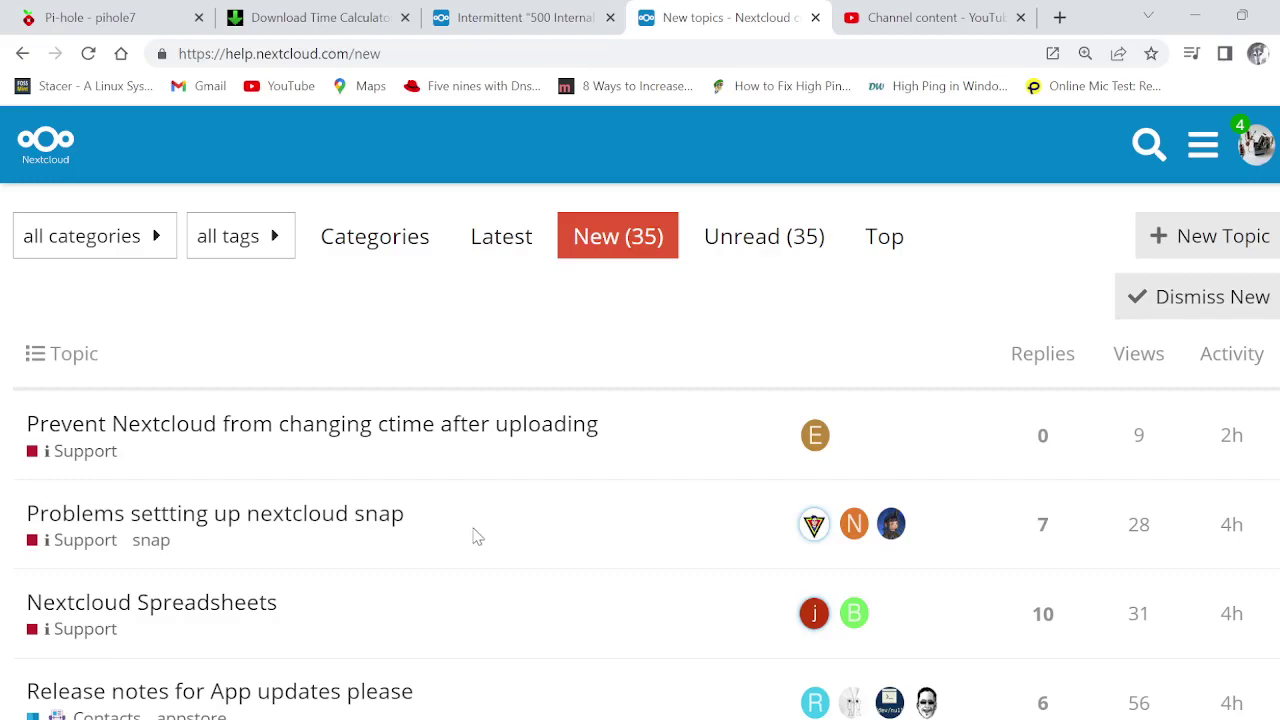
Look through the forum's list of new topics and return to its beginning
scroll(462, 540, down, 2)
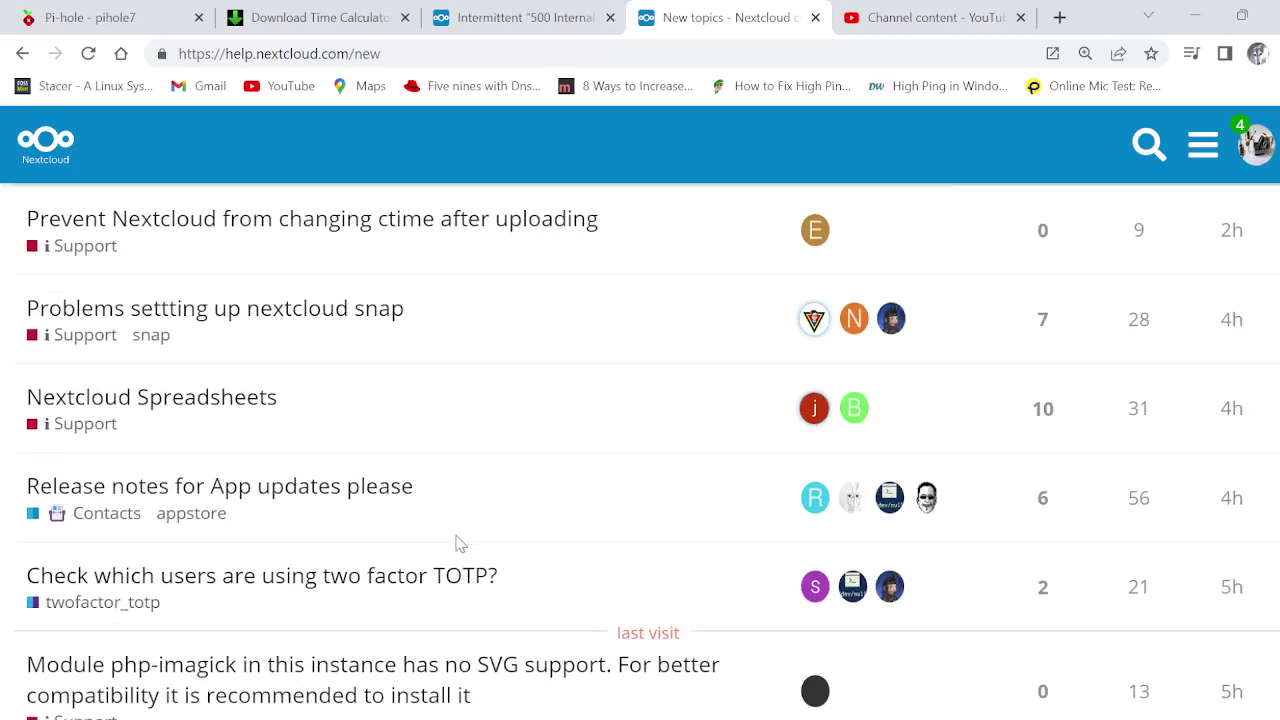
scroll(460, 543, down, 2)
scroll(460, 543, down, 5)
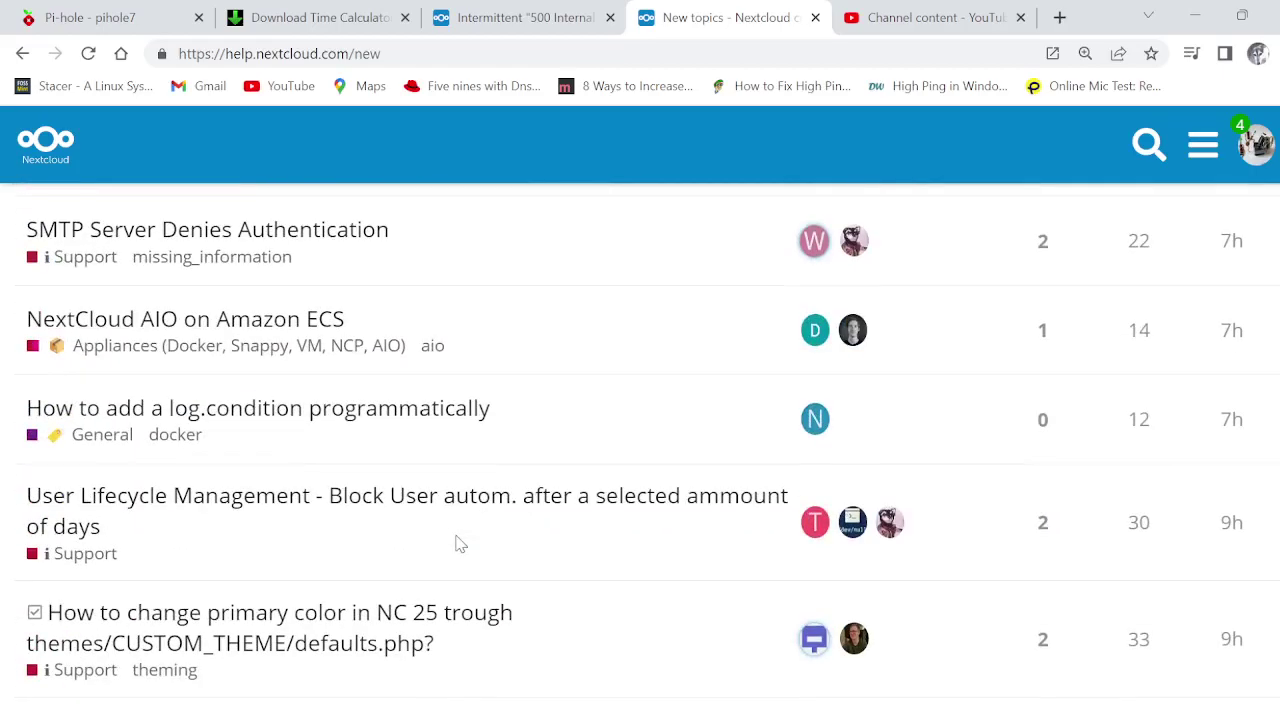
scroll(460, 543, down, 3)
scroll(460, 543, down, 2)
scroll(460, 543, up, 3)
scroll(460, 543, down, 2)
scroll(460, 543, up, 13)
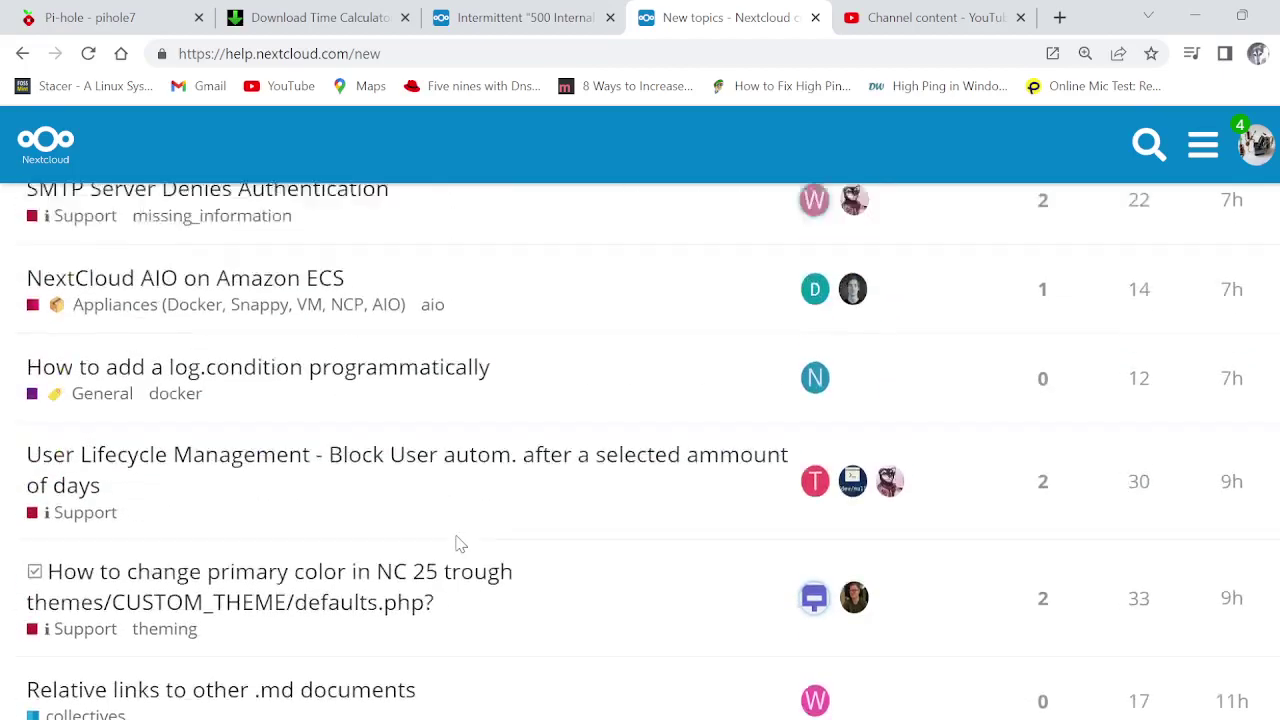
scroll(456, 545, up, 1)
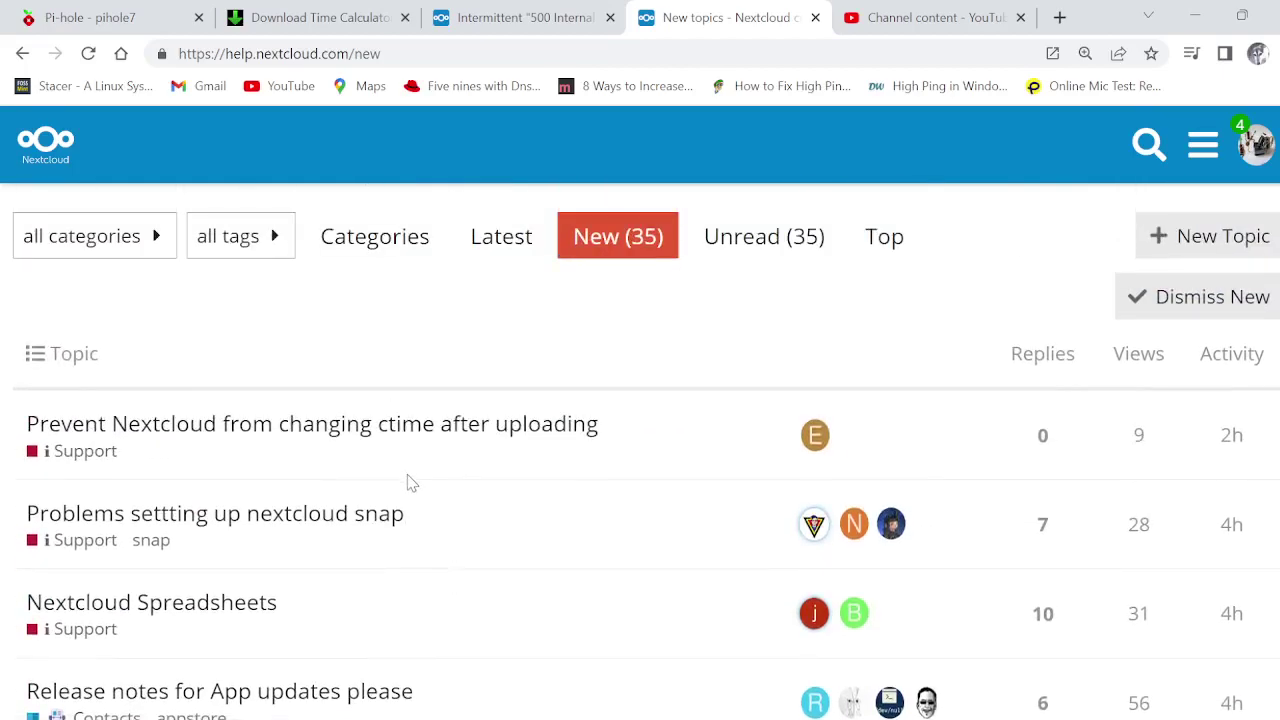
Show the Download Time Calculator page and bring up the Videos folder in File Explorer over it
click(314, 17)
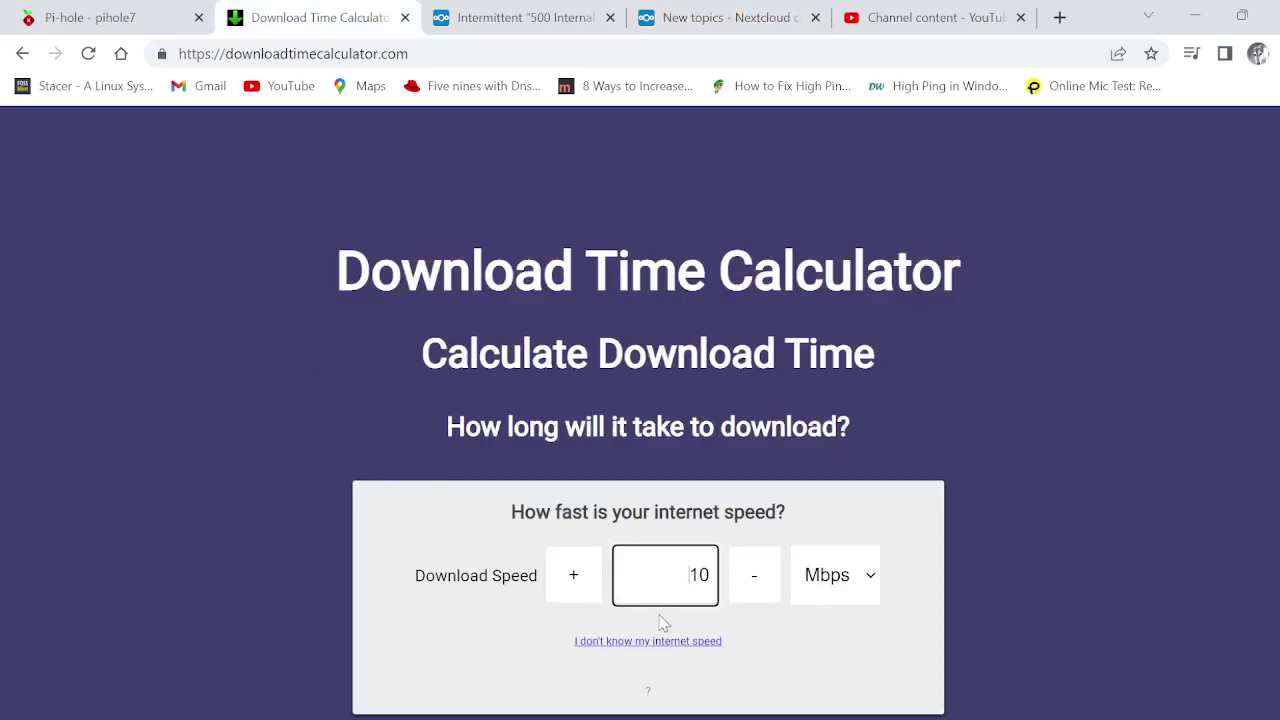
scroll(657, 620, down, 2)
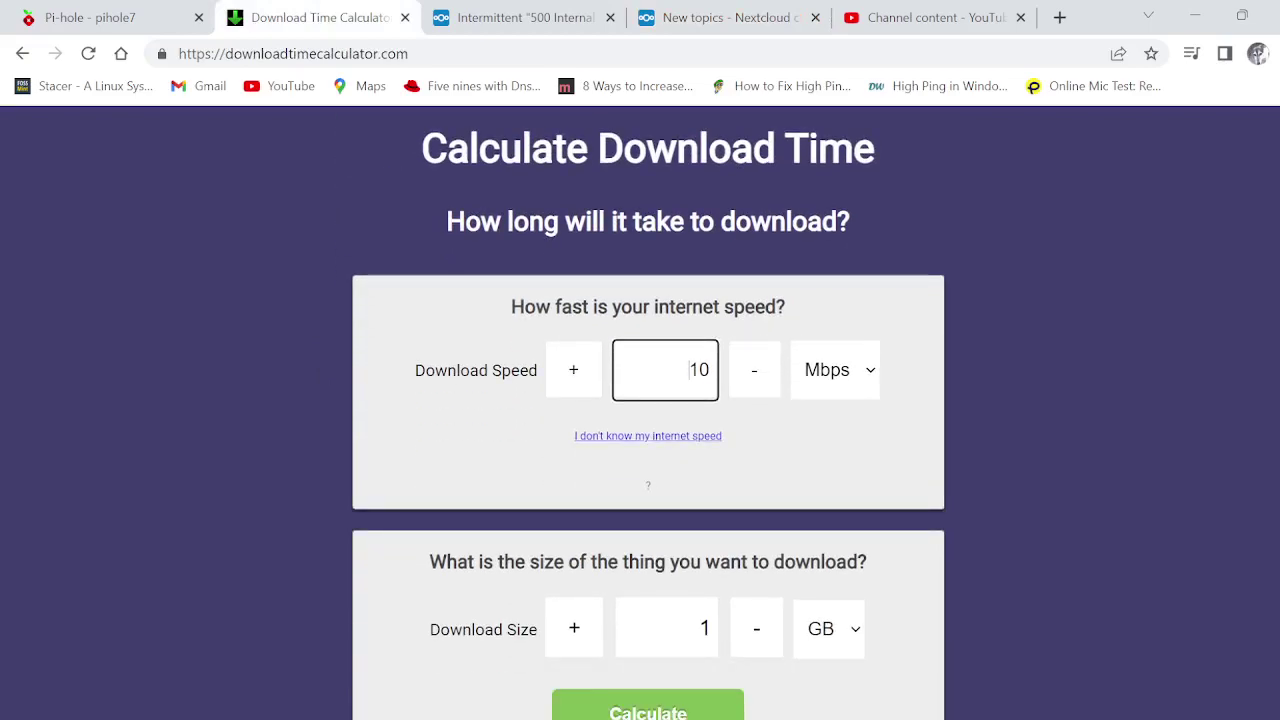
mouse_move(668, 716)
click(458, 711)
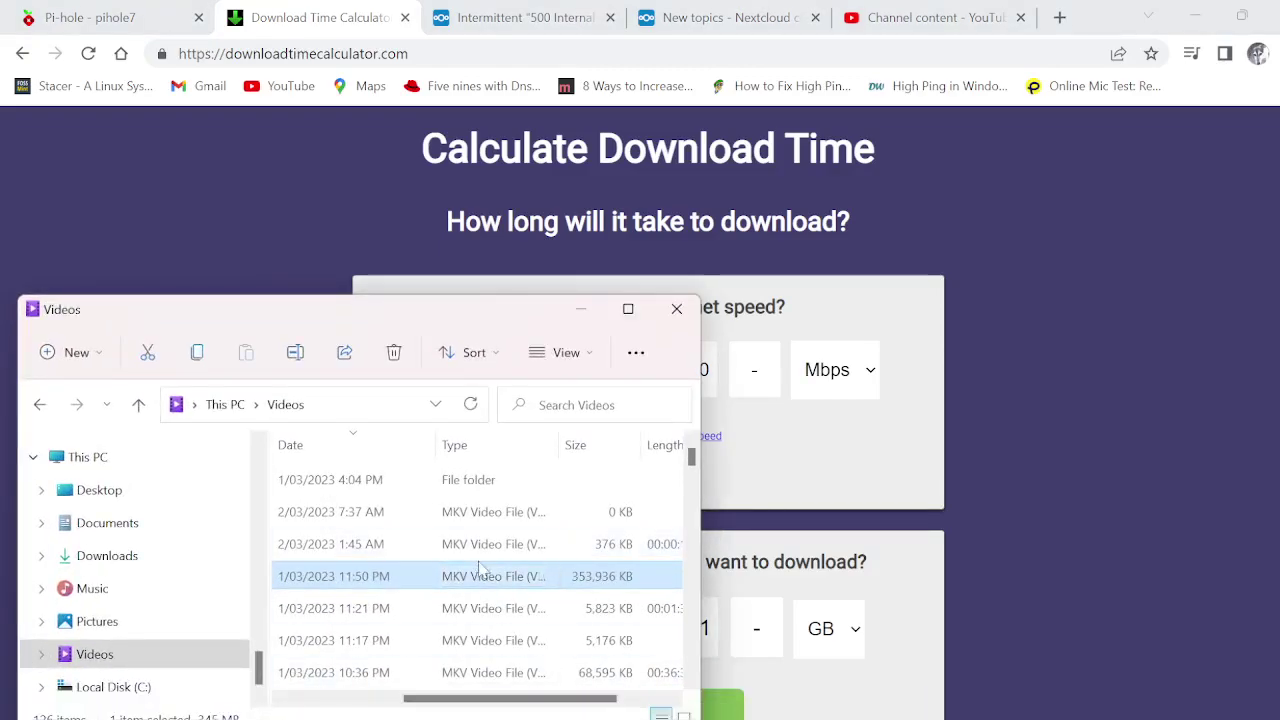
Widen the Videos folder window so that the Size and Length columns of the recordings are fully shown
drag(477, 698, 416, 698)
scroll(500, 640, down, 1)
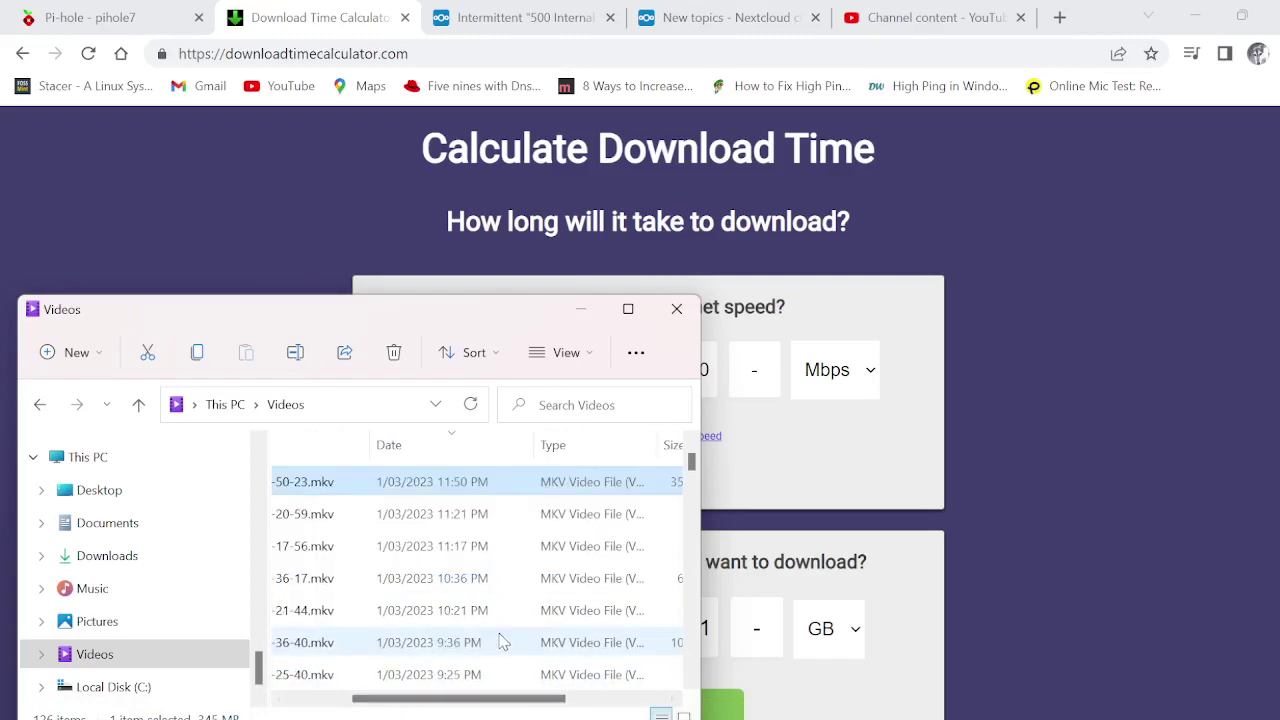
scroll(503, 642, down, 1)
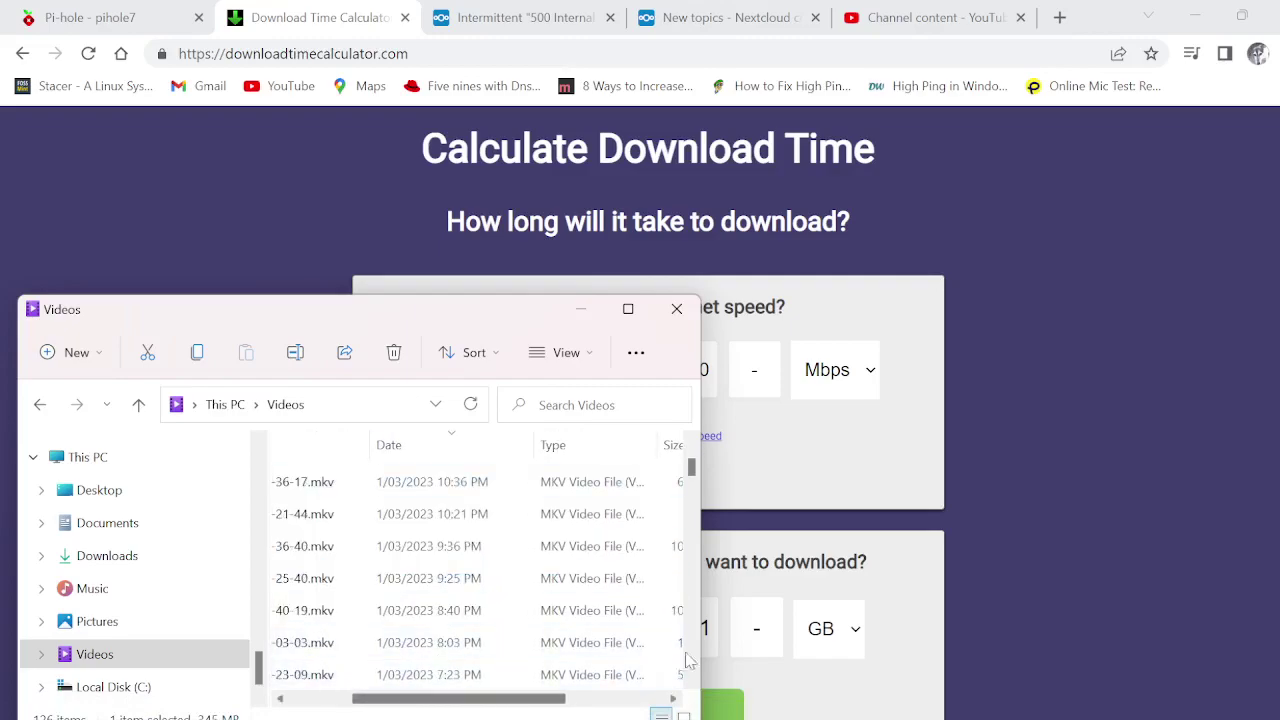
drag(701, 630, 817, 628)
scroll(640, 674, down, 1)
scroll(605, 678, up, 3)
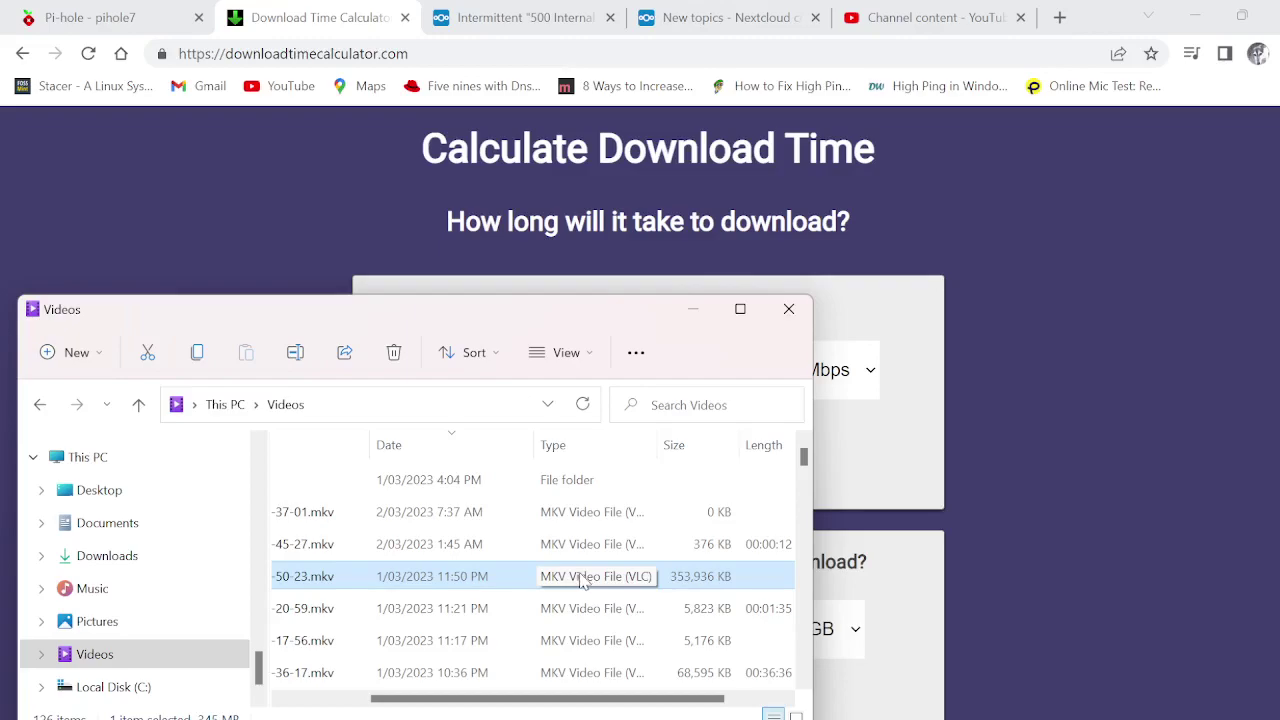
Look through the older MKV recordings in the Videos folder and examine their file sizes and lengths
scroll(585, 582, down, 1)
scroll(585, 582, down, 5)
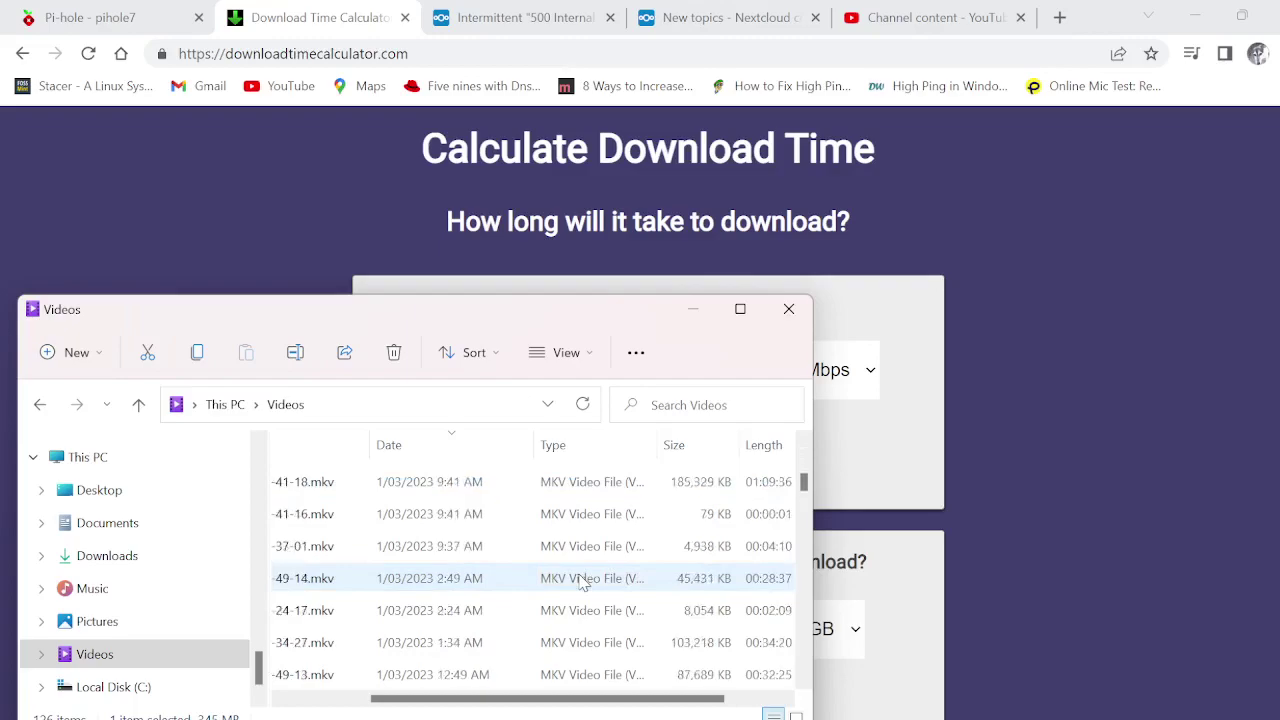
scroll(585, 582, down, 4)
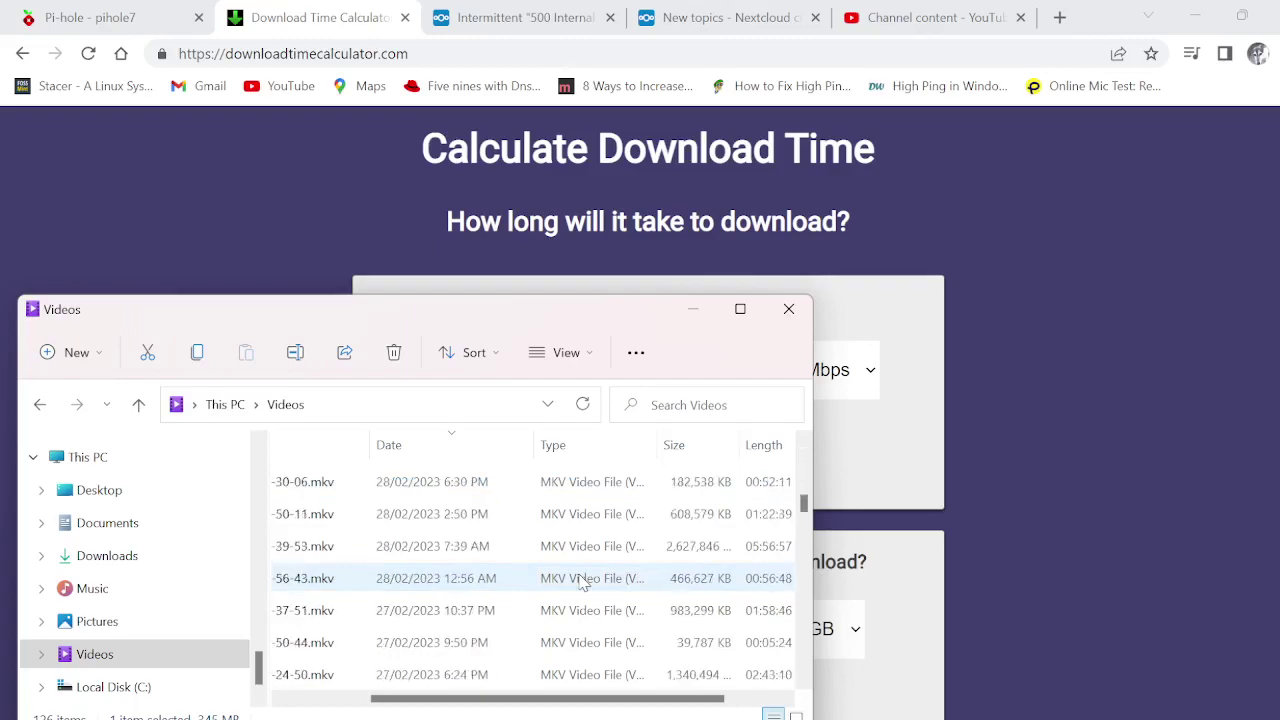
scroll(585, 582, down, 1)
scroll(585, 582, down, 3)
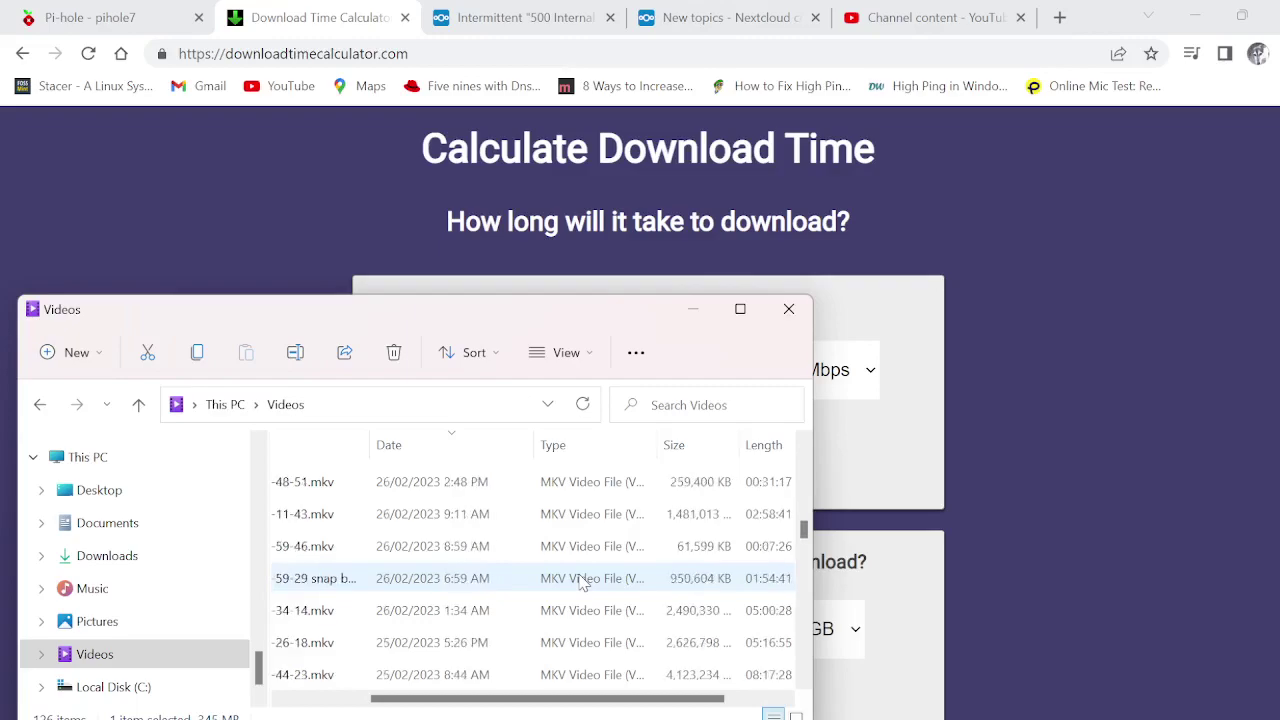
scroll(585, 582, down, 2)
scroll(585, 582, up, 2)
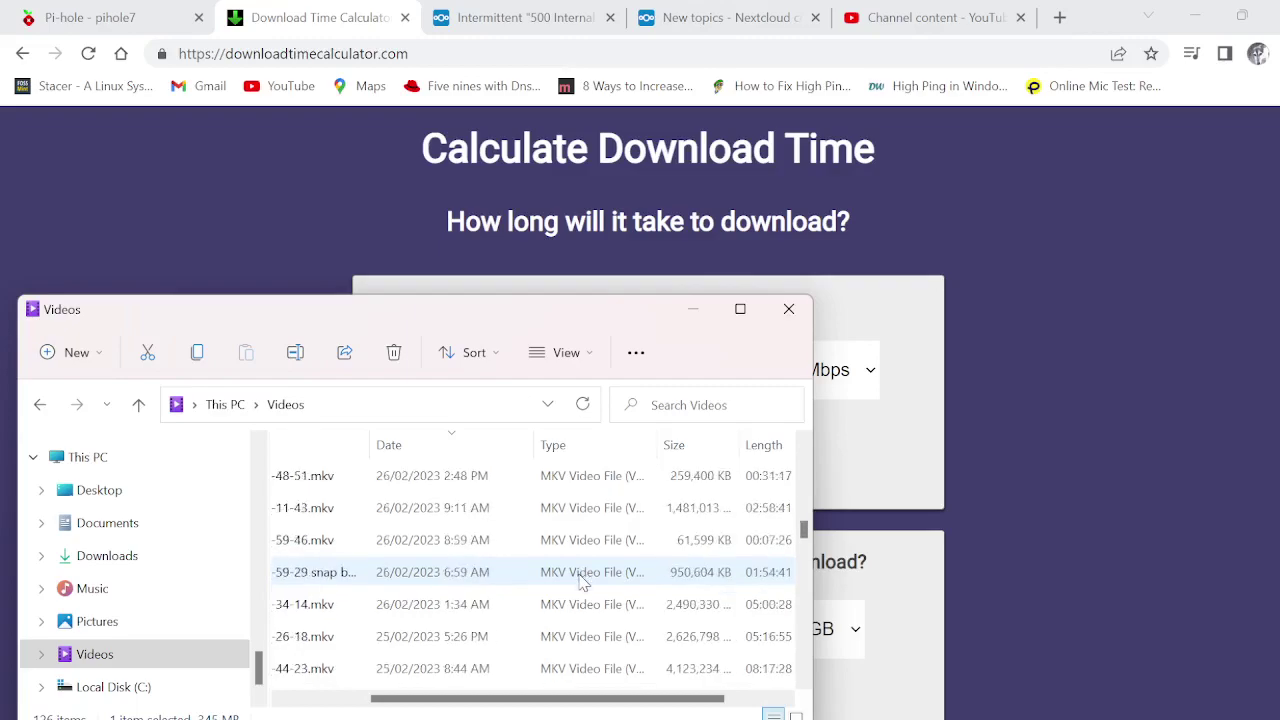
scroll(585, 582, down, 1)
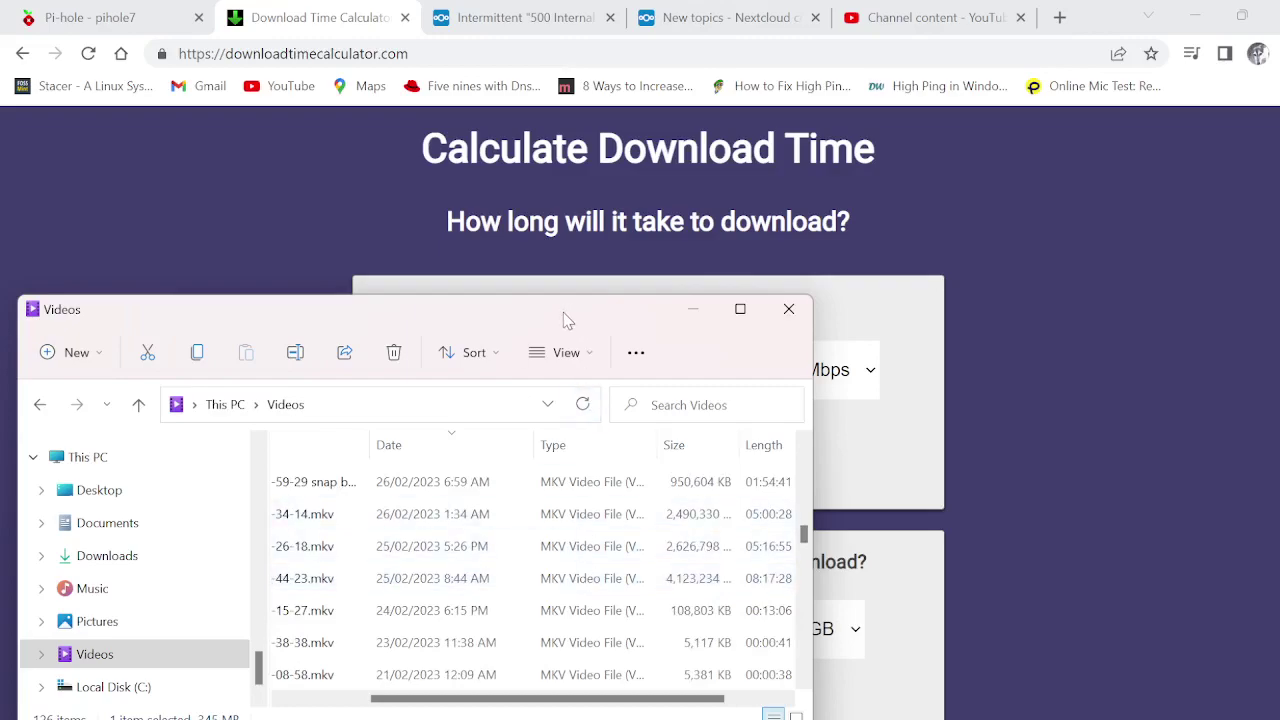
Uncover the calculator's size field, set the download size to 4 GB, and reload the page
drag(563, 320, 581, 138)
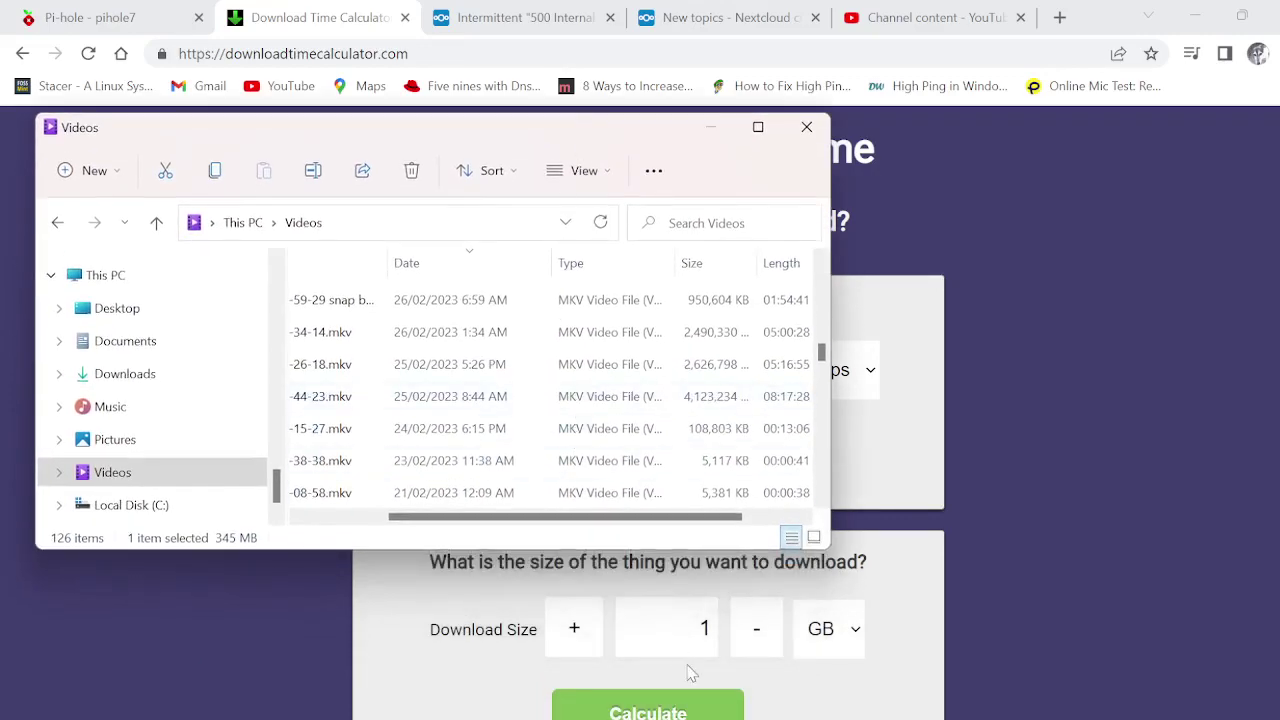
click(576, 629)
click(578, 632)
click(580, 633)
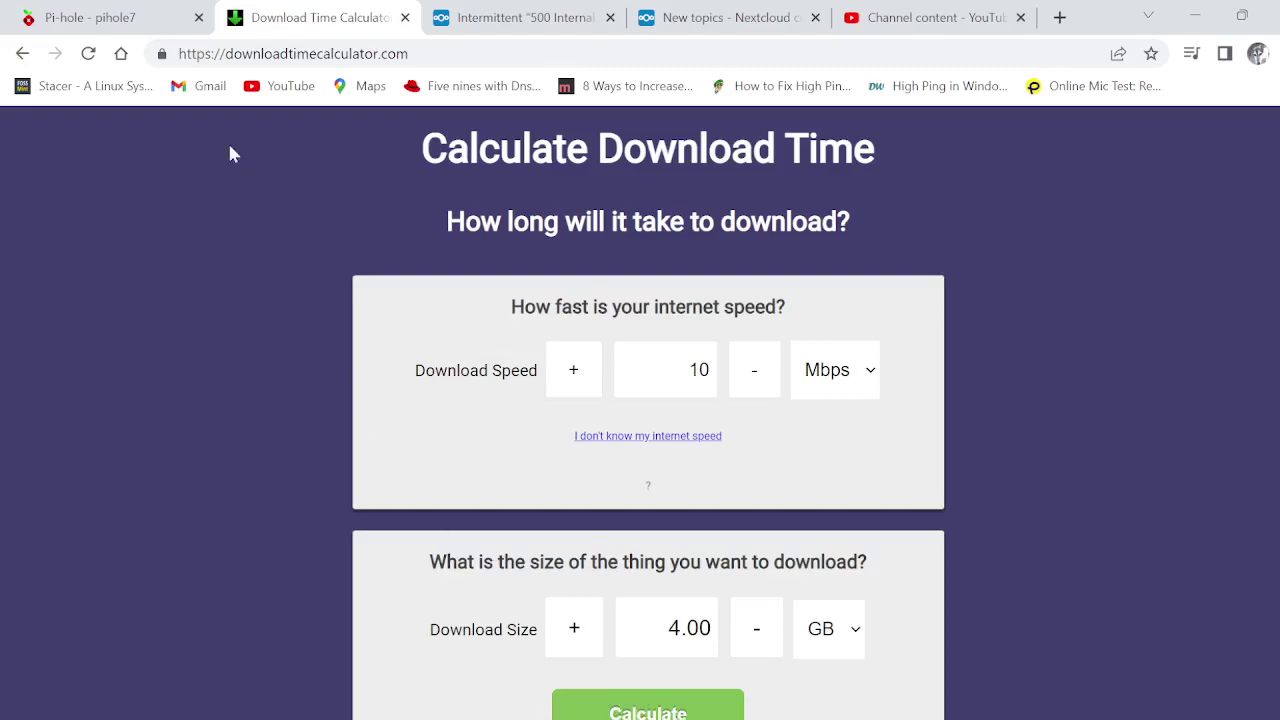
click(88, 53)
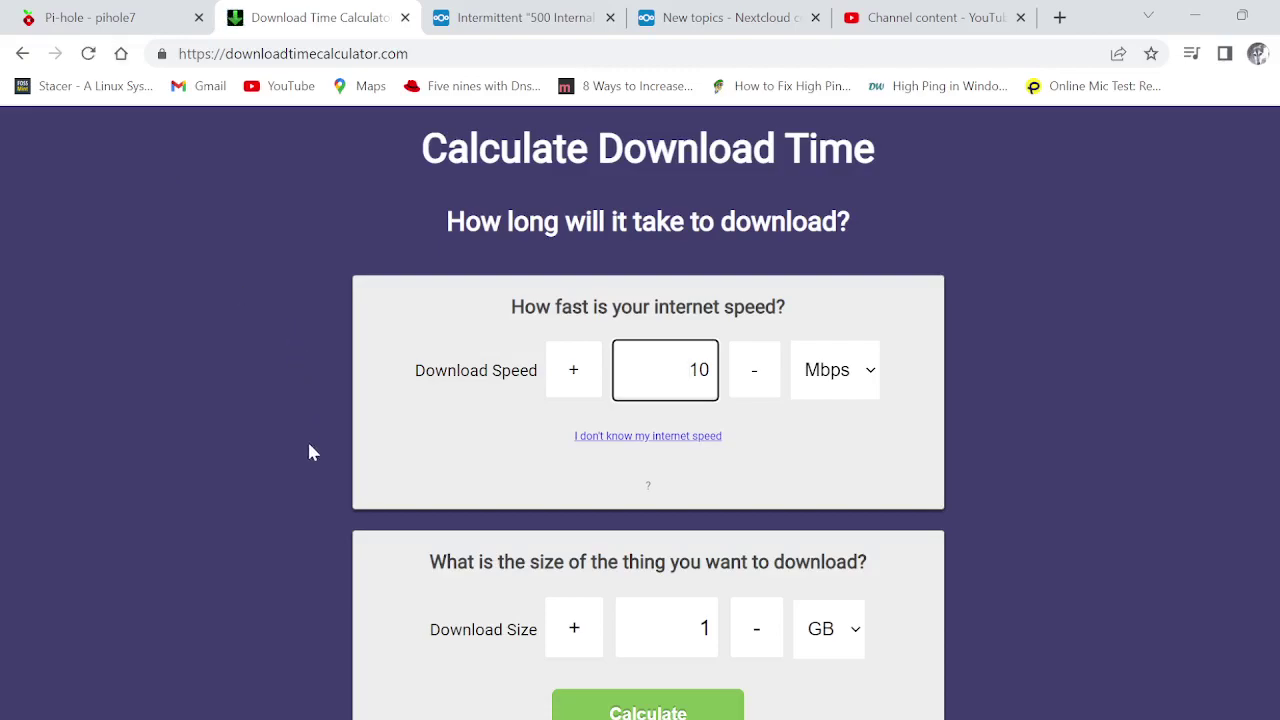
Set the download size to 4 GB and calculate the transfer time at 10 Mbps
click(585, 638)
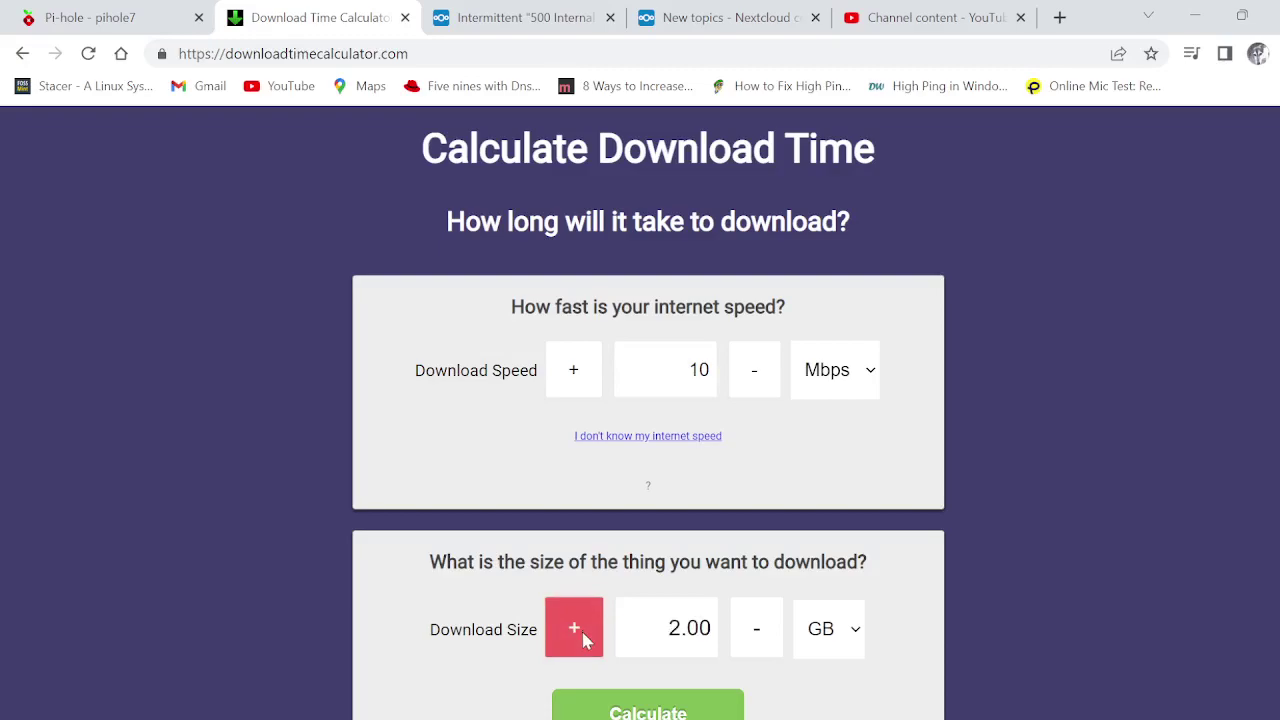
click(585, 638)
scroll(620, 552, down, 5)
scroll(616, 549, up, 1)
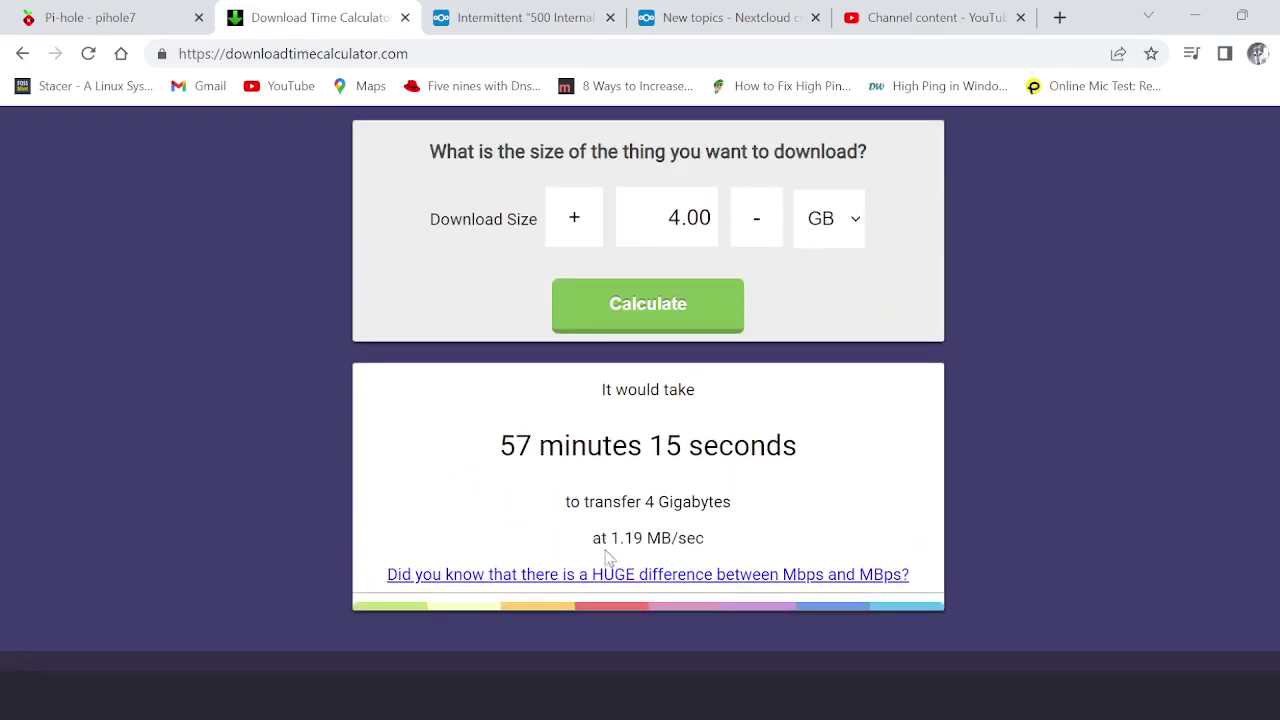
Examine the estimated transfer time and the explanation of how the calculator is used
scroll(614, 549, down, 2)
scroll(616, 557, down, 1)
scroll(618, 545, up, 2)
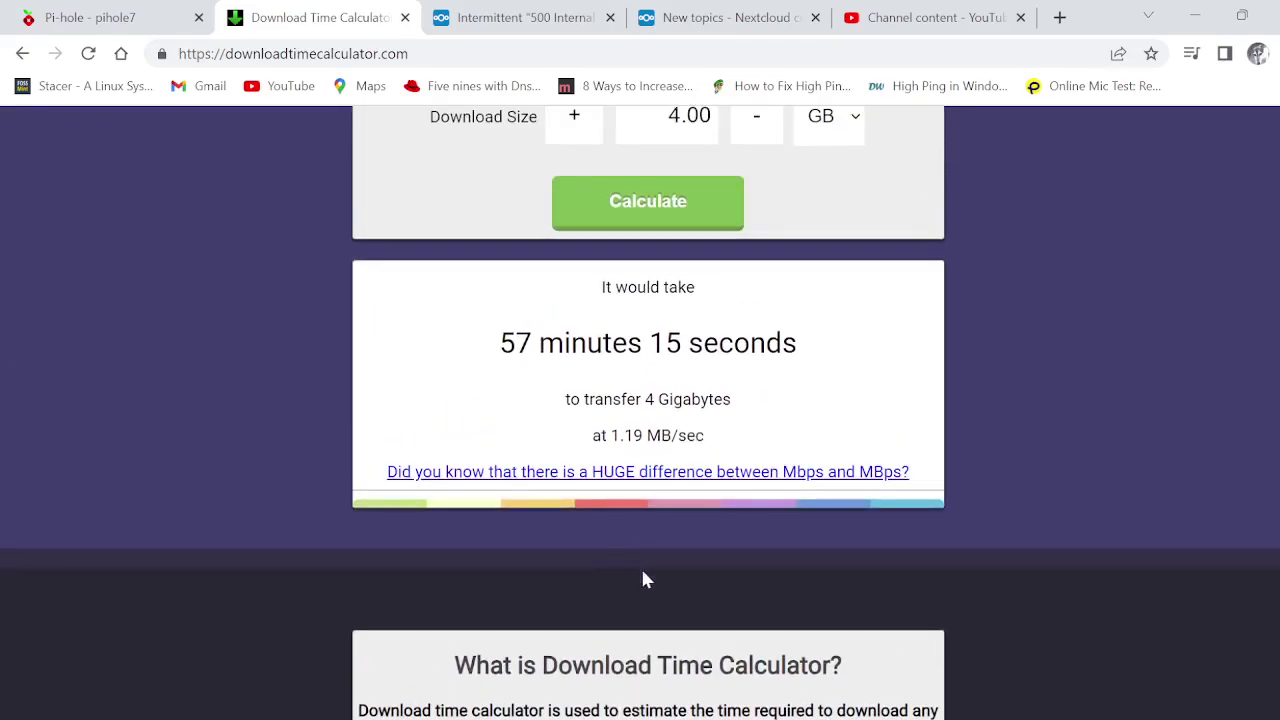
scroll(637, 571, down, 3)
scroll(657, 592, down, 1)
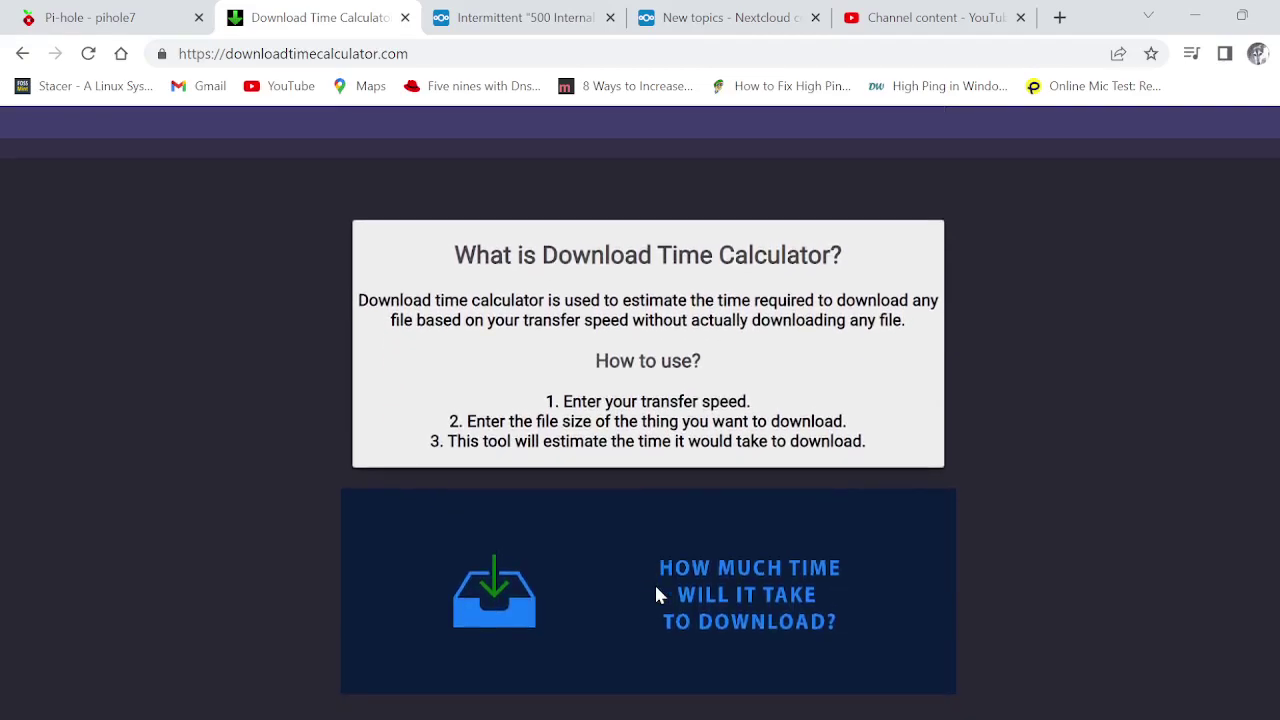
scroll(657, 592, up, 3)
scroll(657, 592, up, 3)
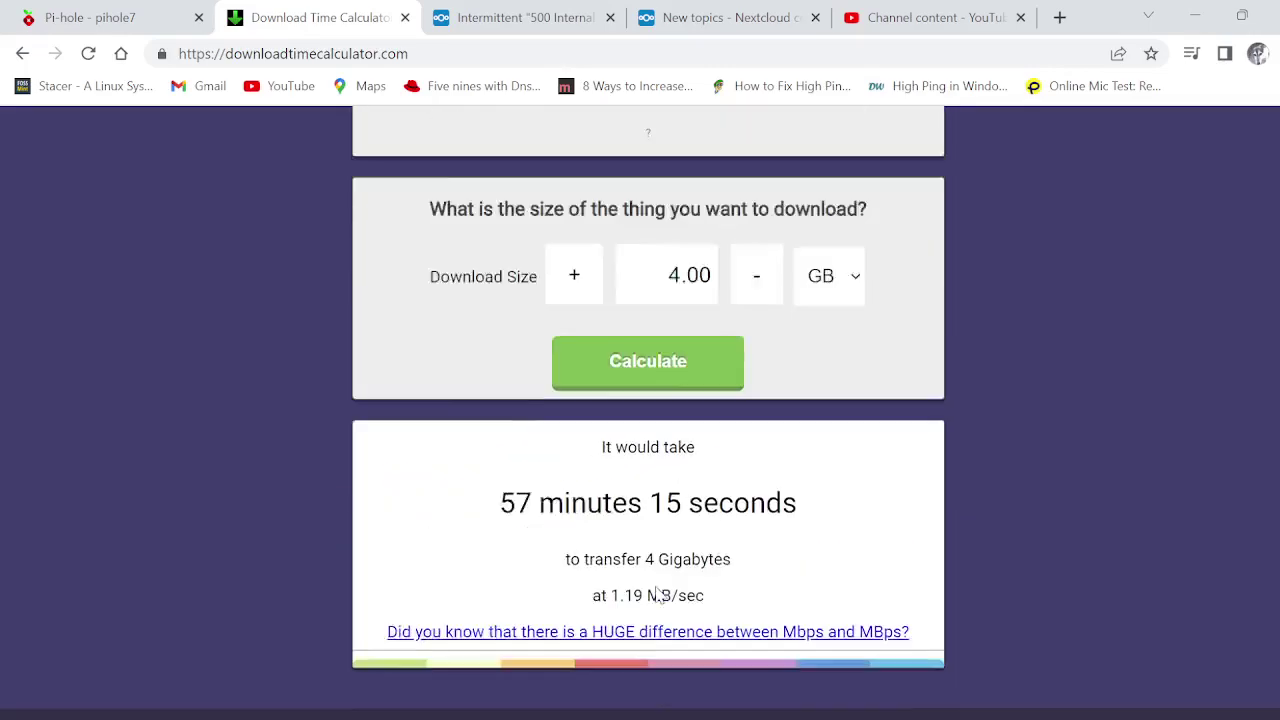
scroll(657, 586, down, 1)
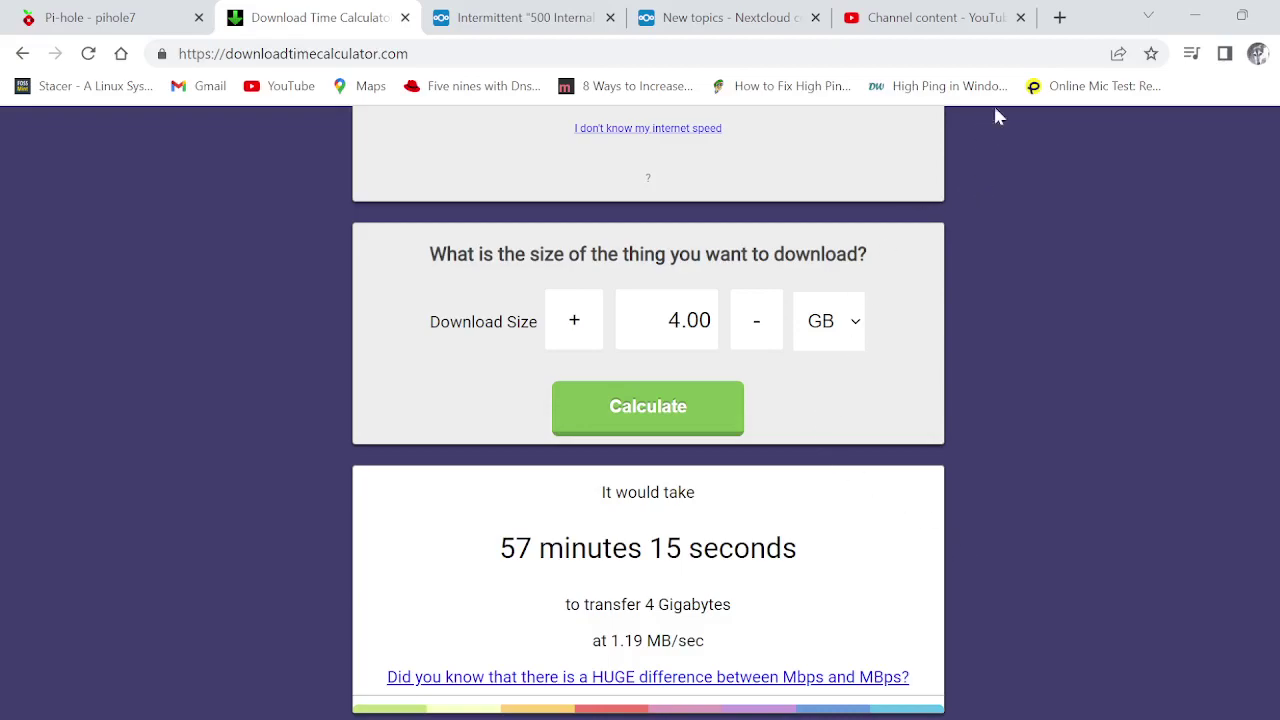
Check the upload progress of the private video and look over its details in YouTube Studio
click(948, 18)
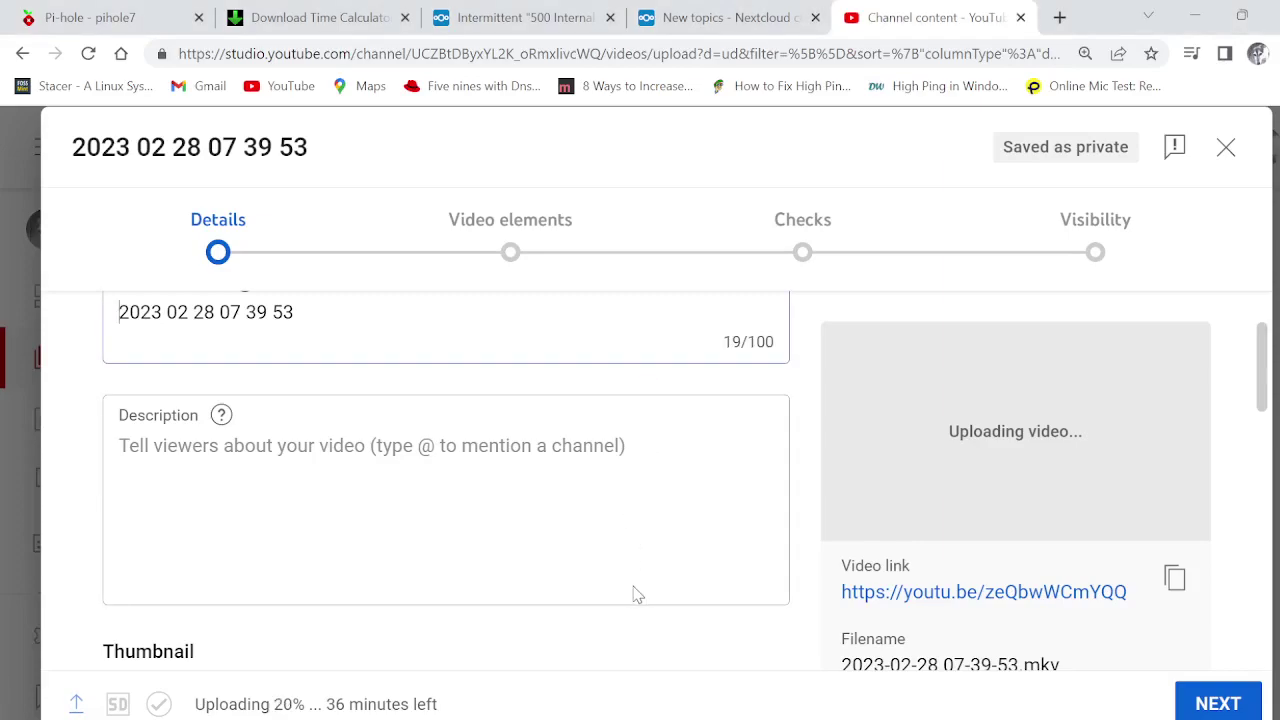
scroll(633, 590, down, 1)
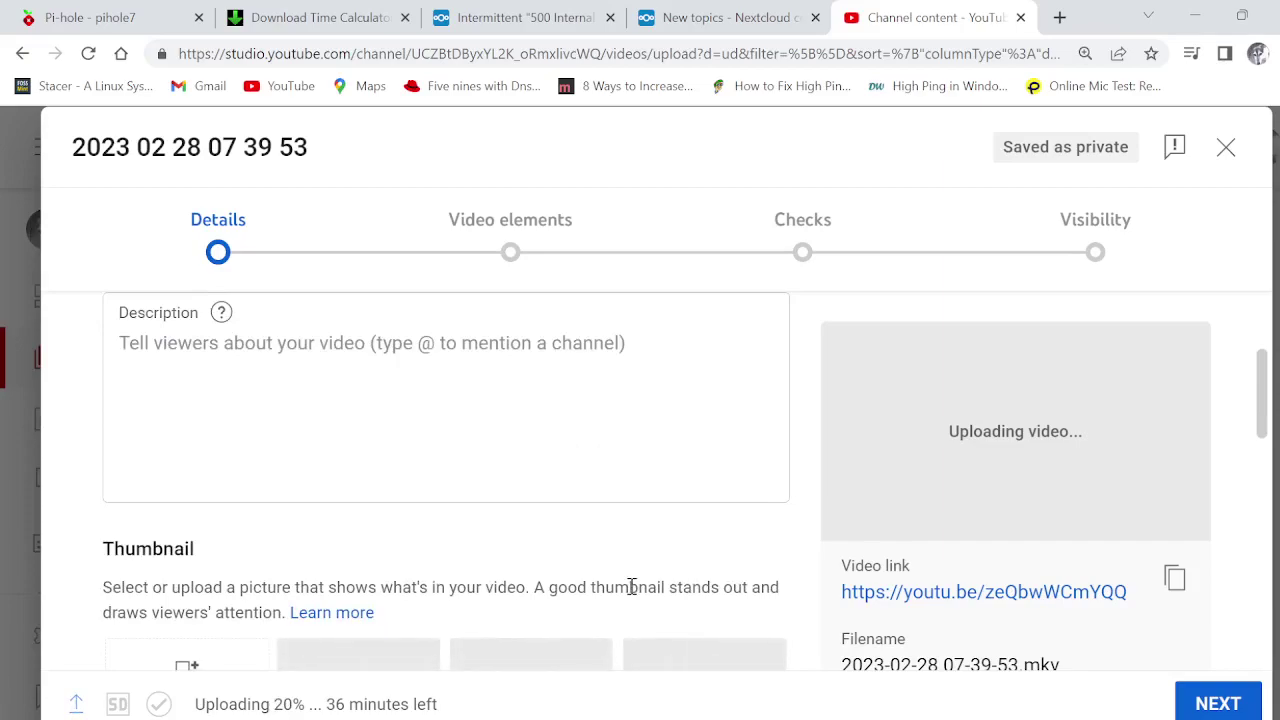
scroll(614, 595, down, 1)
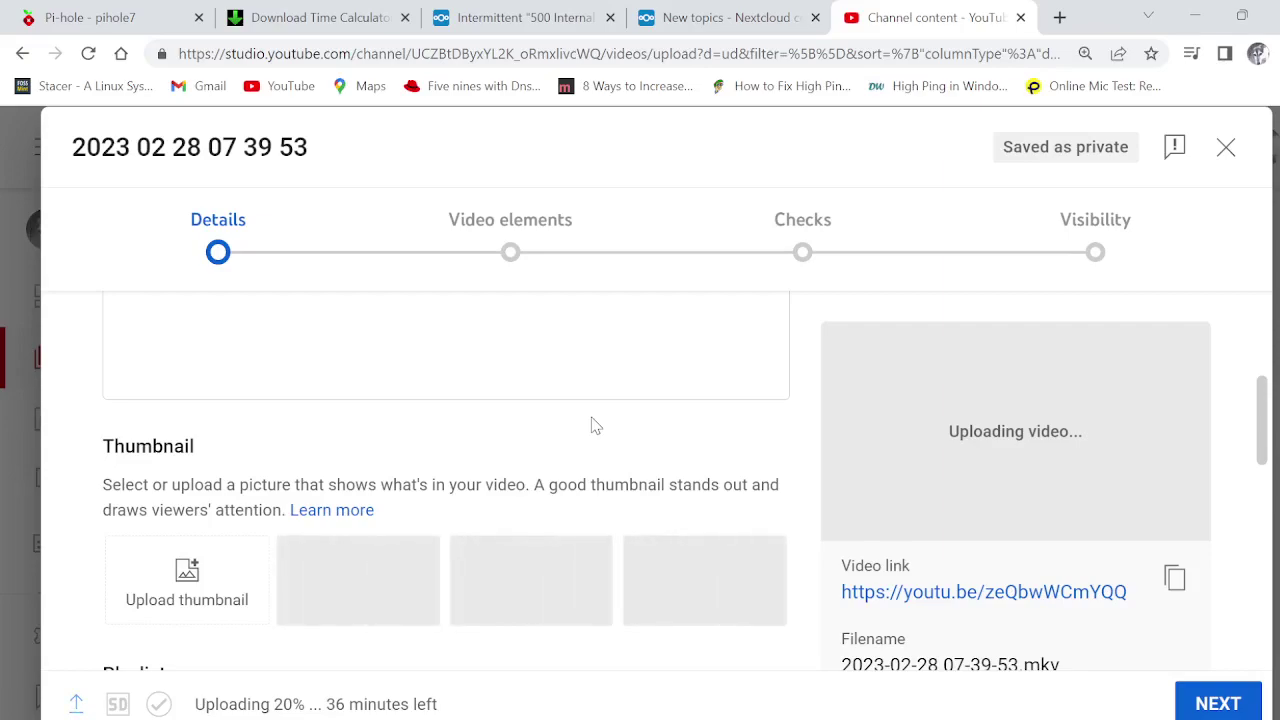
Search the Nextcloud forum for ramdisk and open the topic "Snap Setup of NC 25. A RamDisk Experiment on old Recycled Hardware with new HDD"
click(745, 20)
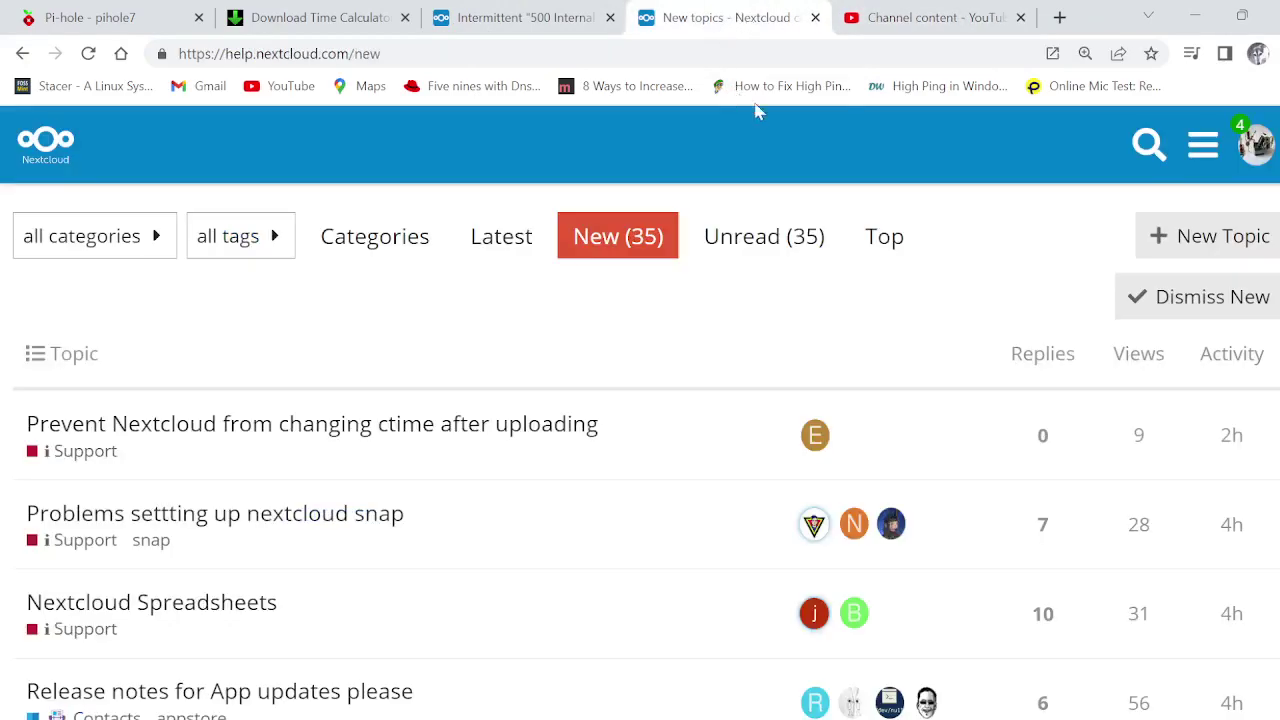
click(1145, 143)
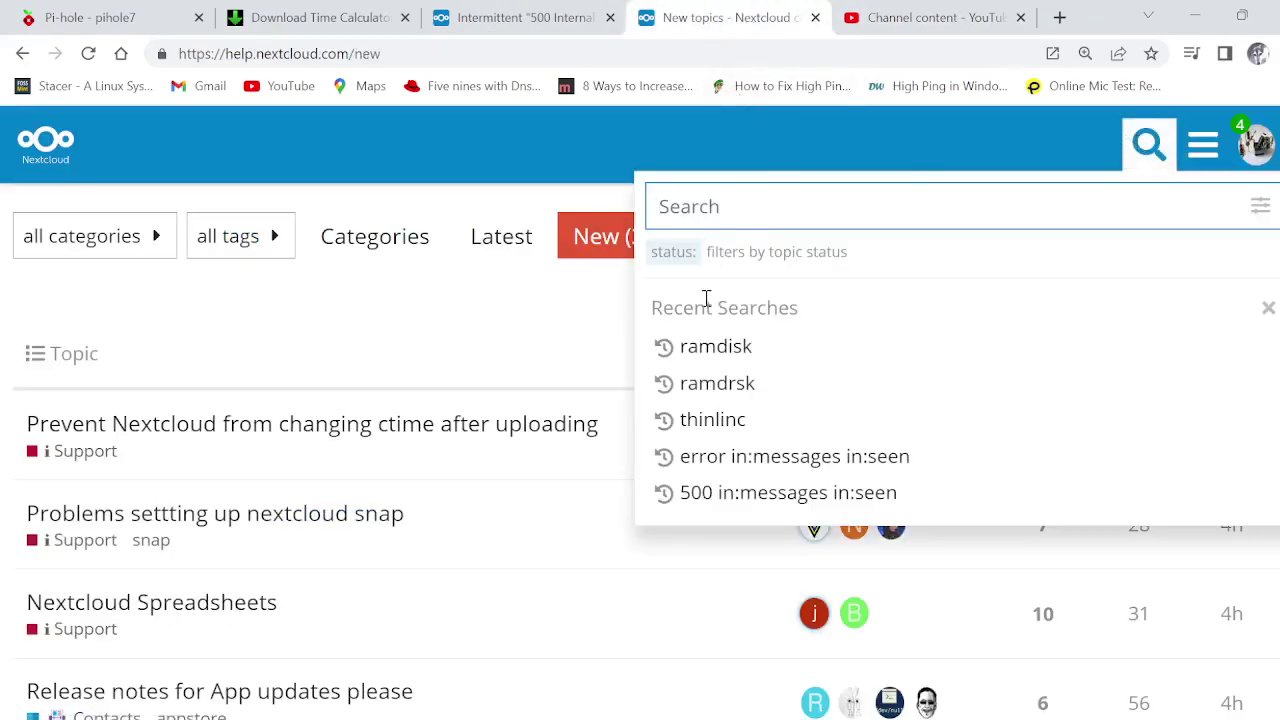
click(695, 360)
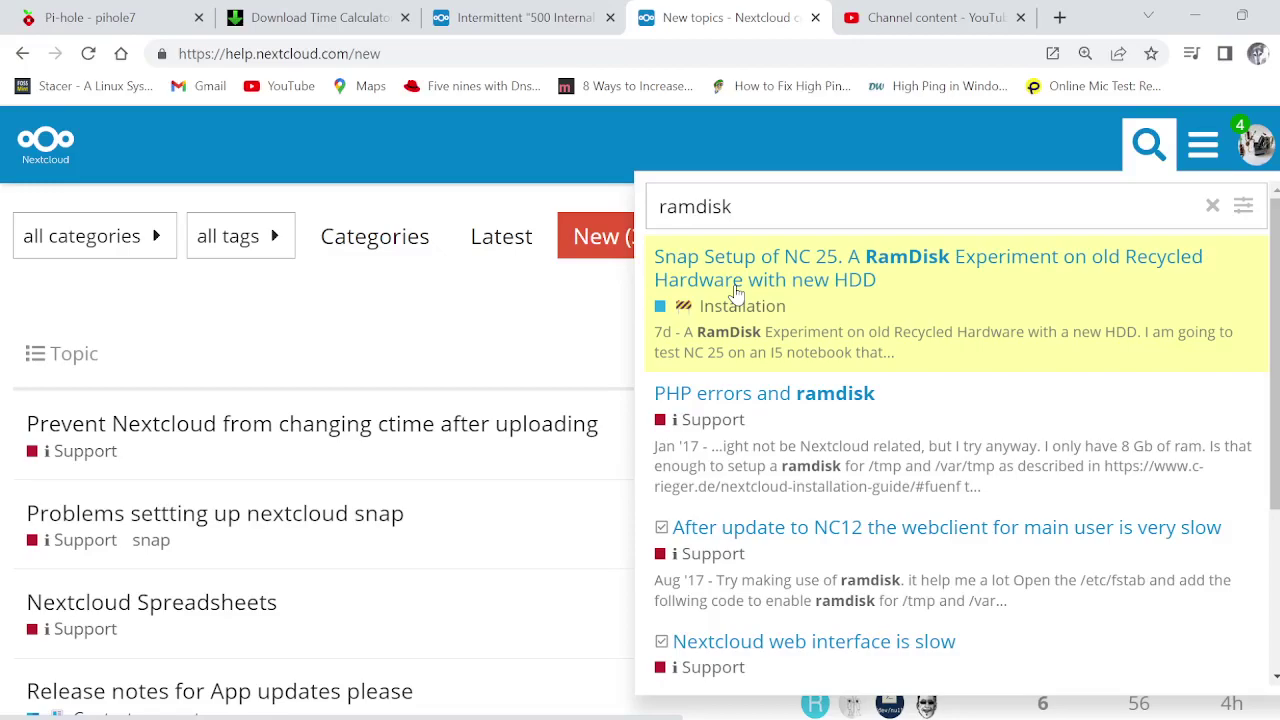
click(737, 271)
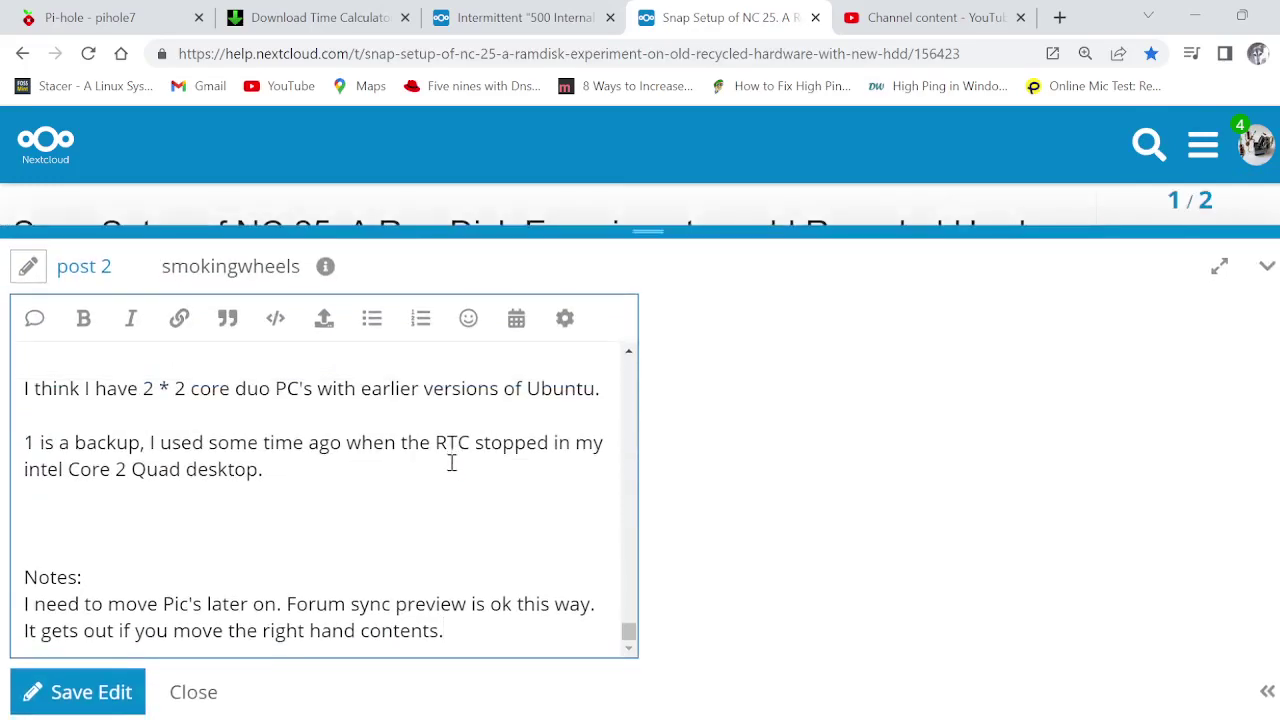
Keep the open draft of post 2, review its closing text, and save the edit
click(180, 694)
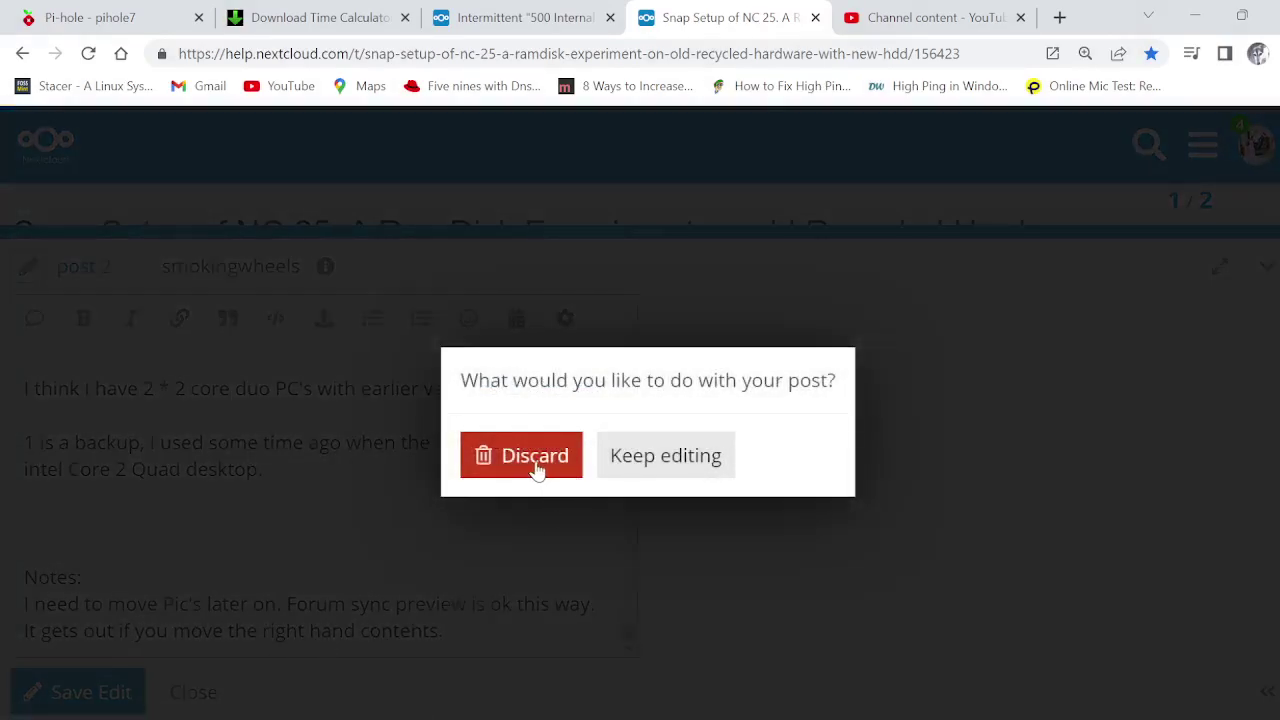
click(633, 458)
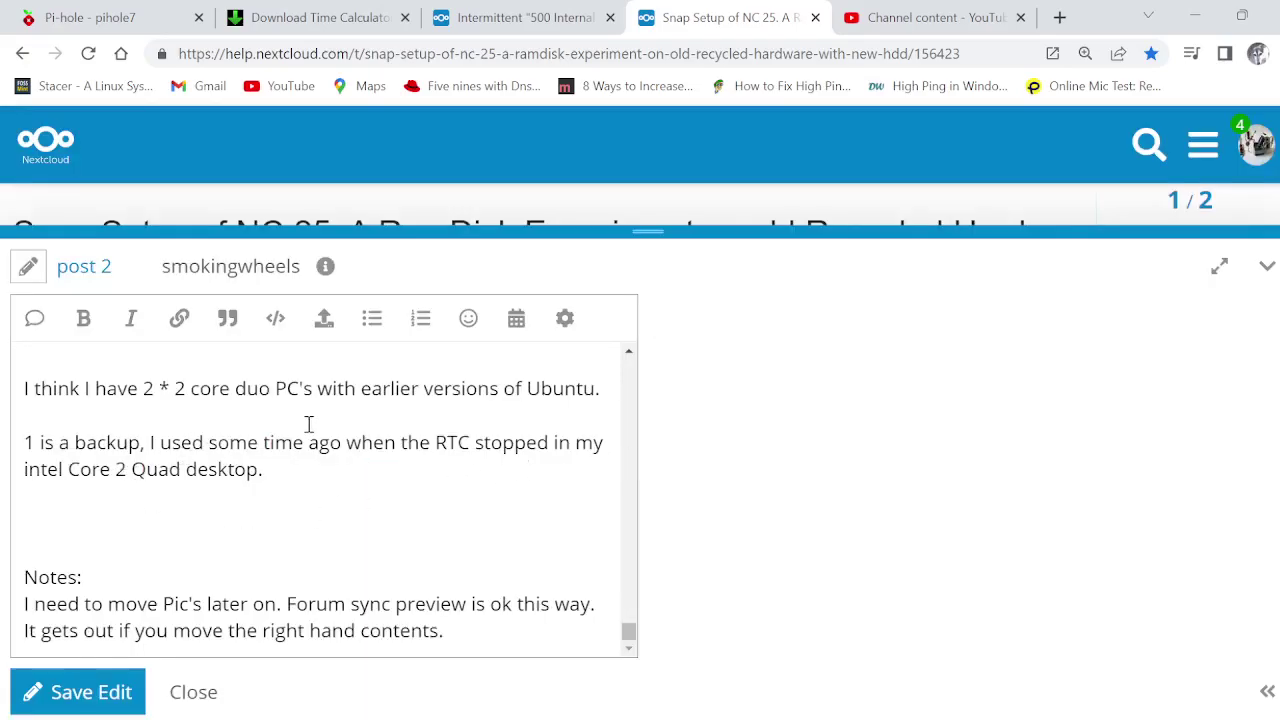
click(244, 523)
scroll(244, 523, up, 5)
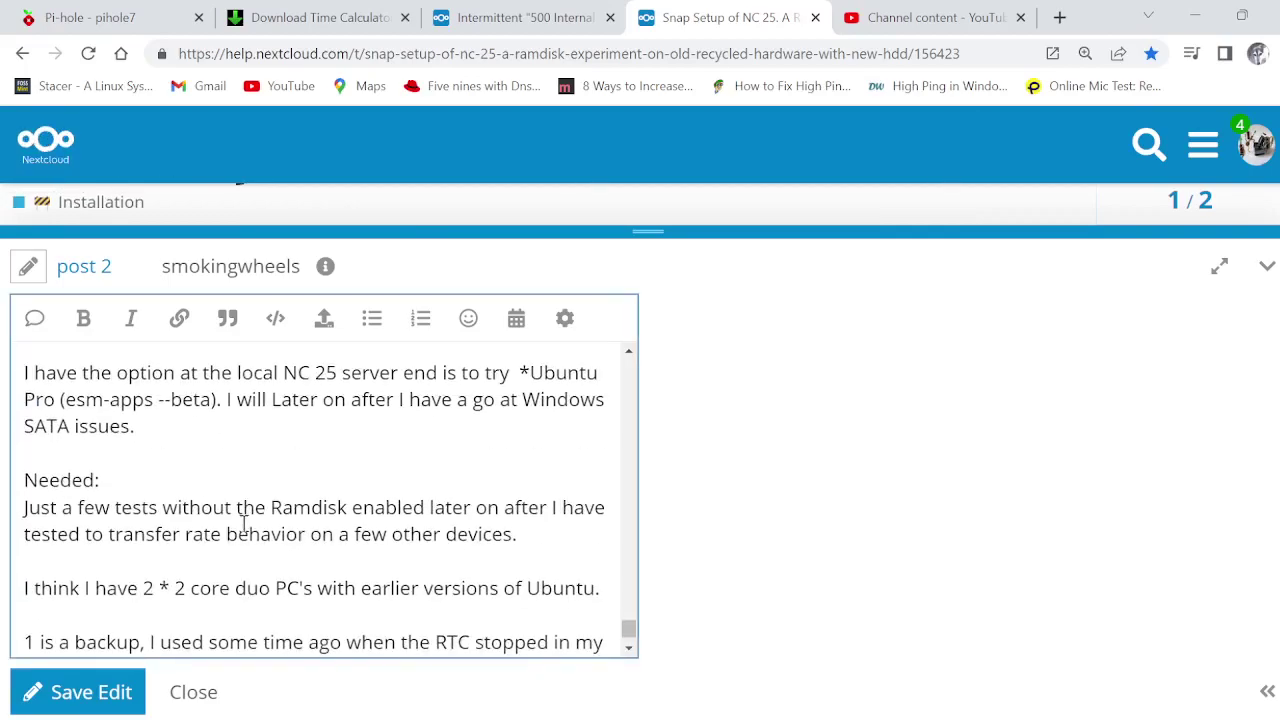
scroll(244, 523, down, 4)
scroll(243, 523, up, 3)
scroll(241, 525, down, 3)
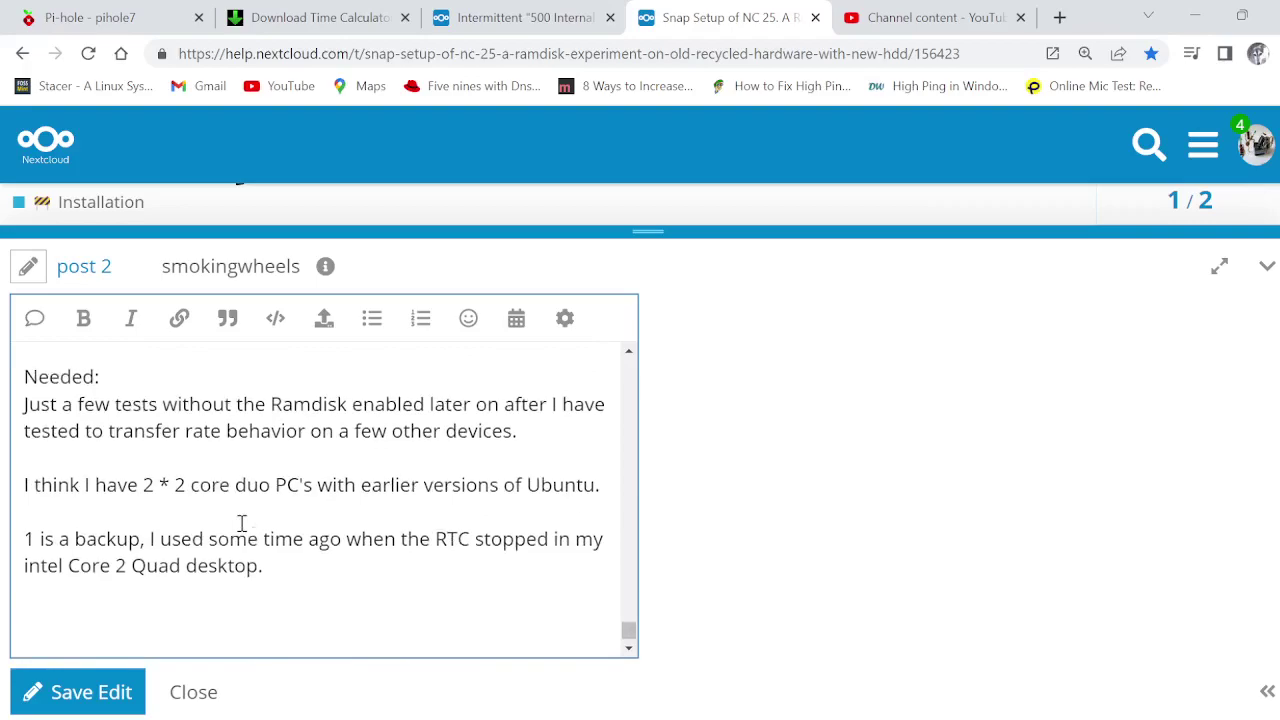
click(240, 522)
click(100, 690)
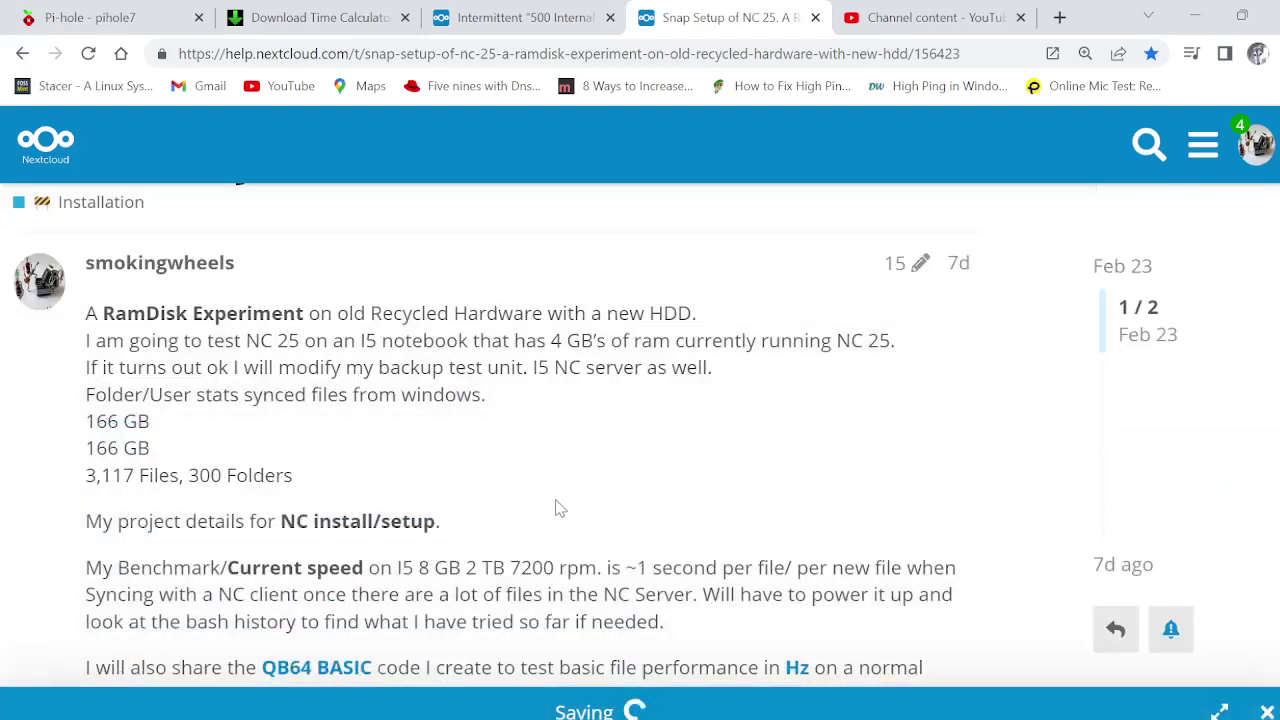
Examine how the topic's posts and the QB64 web console screenshot load during the upload
scroll(537, 494, down, 6)
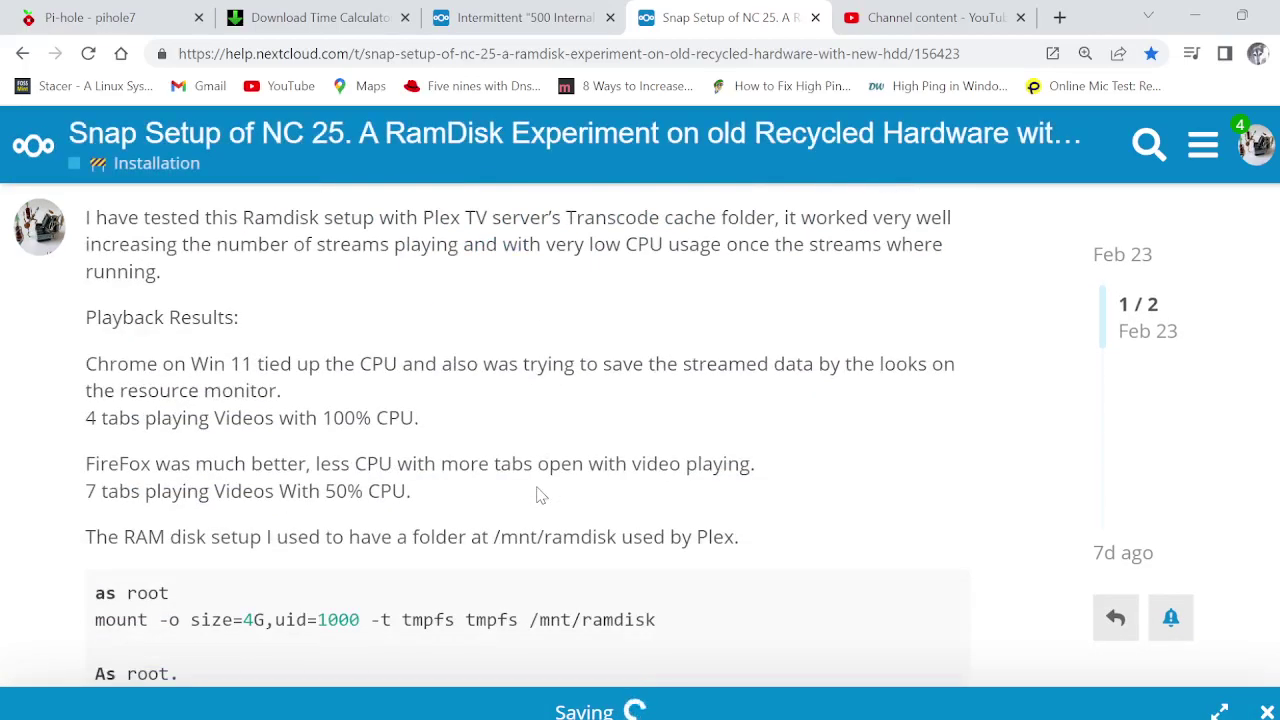
scroll(537, 494, up, 1)
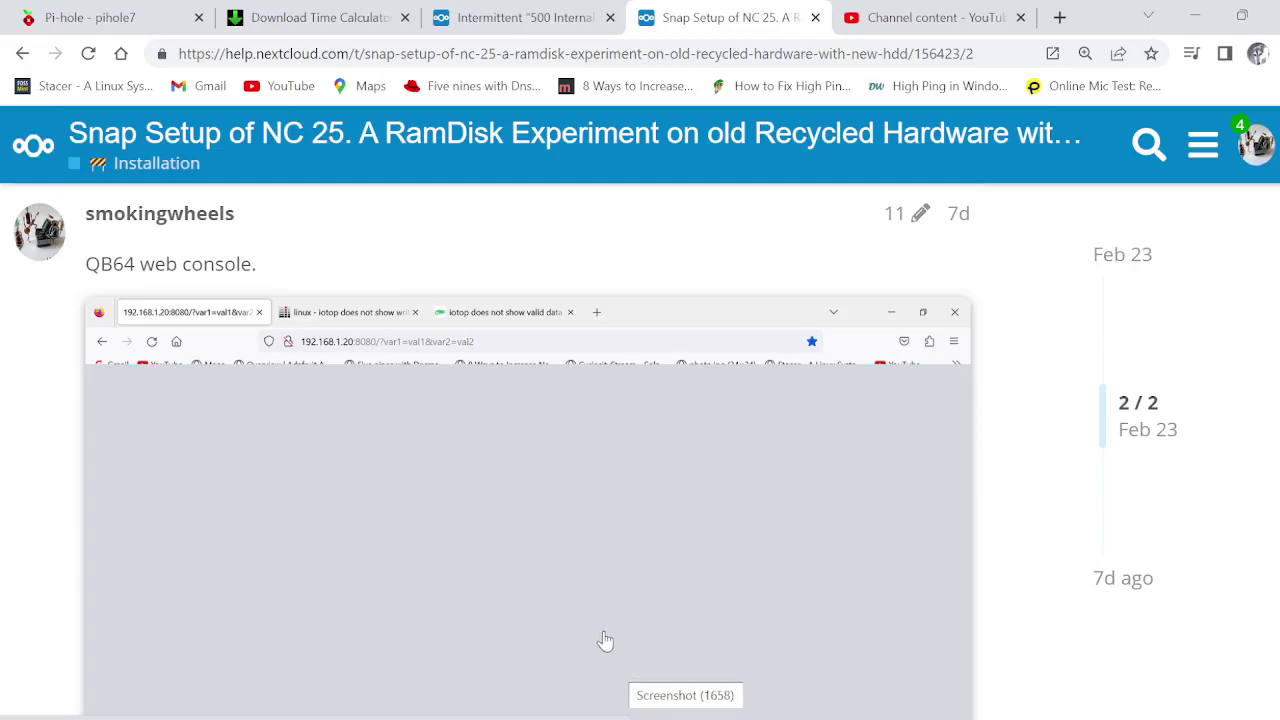
scroll(603, 641, down, 1)
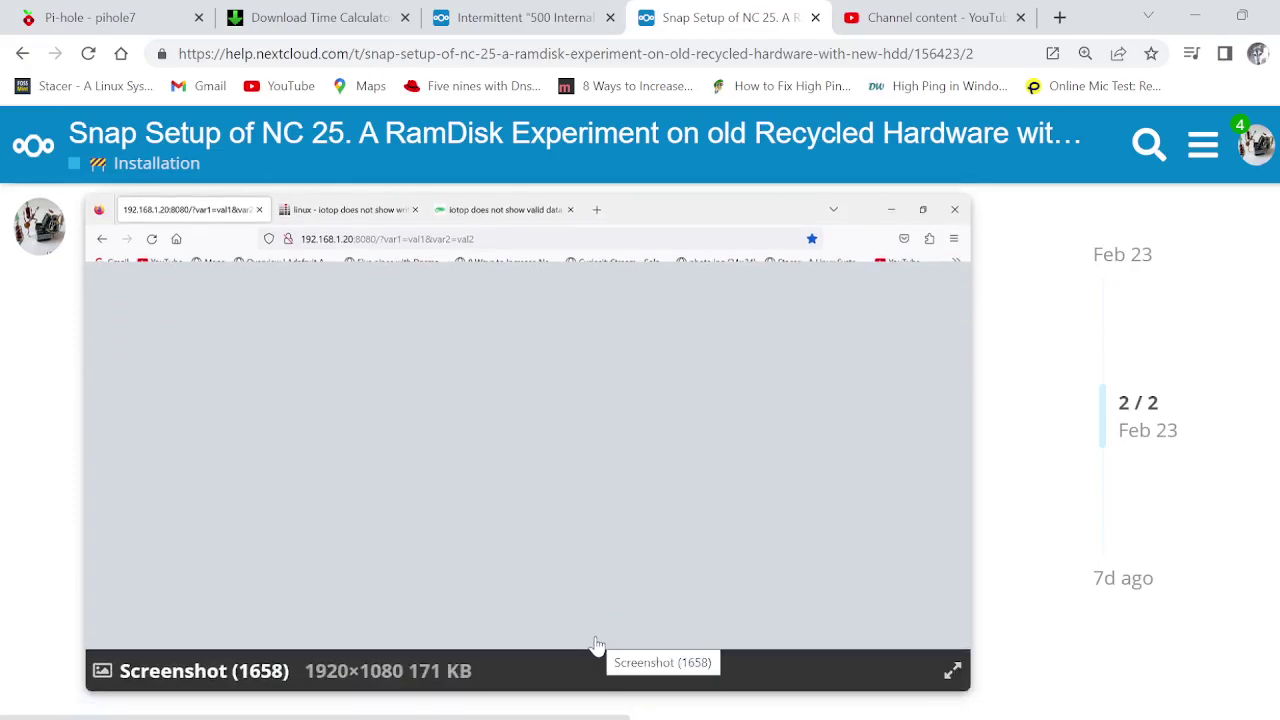
scroll(596, 645, up, 2)
scroll(596, 645, down, 1)
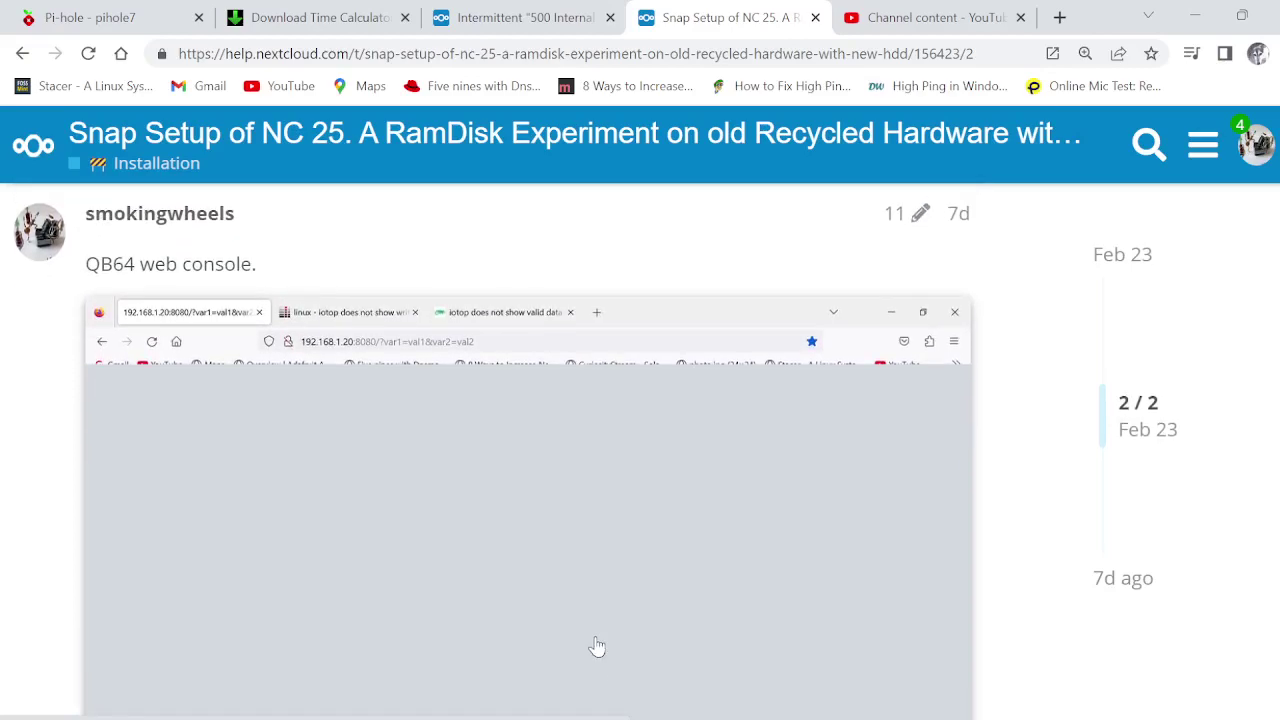
Minimize the browser and enlarge the DNSQuerySniffer window upward to show more DNS queries
mouse_move(600, 716)
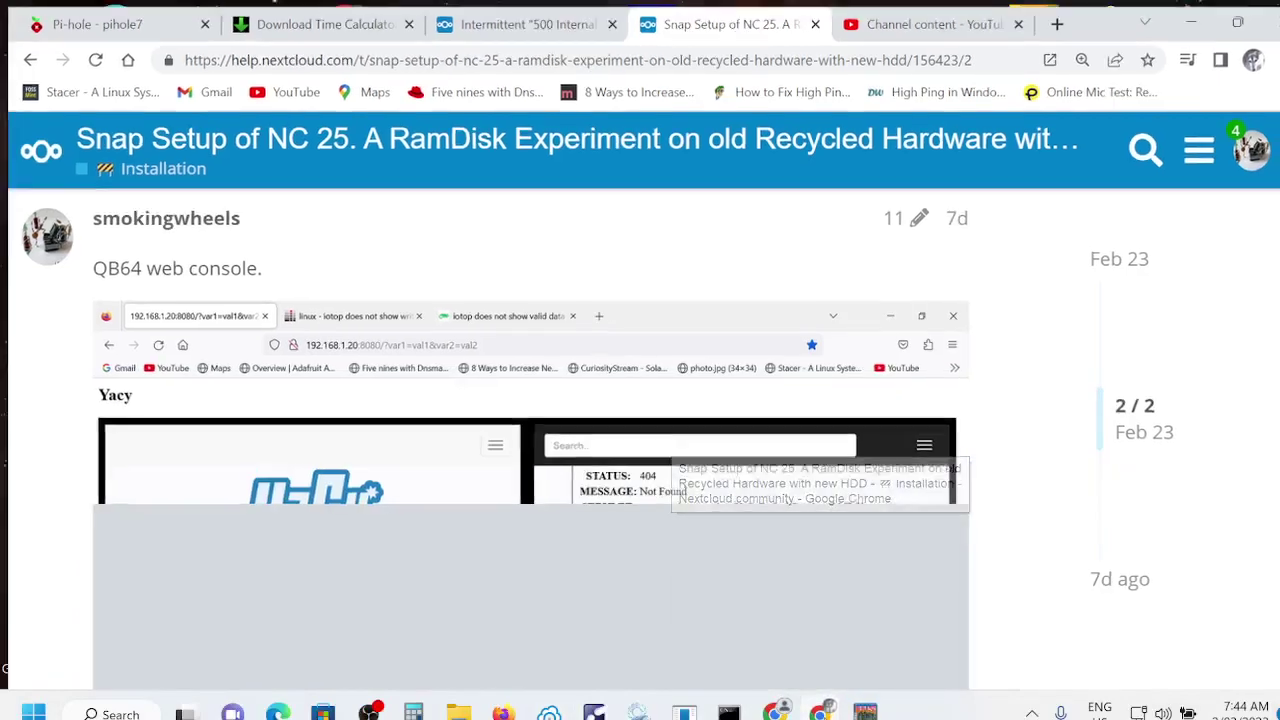
click(820, 712)
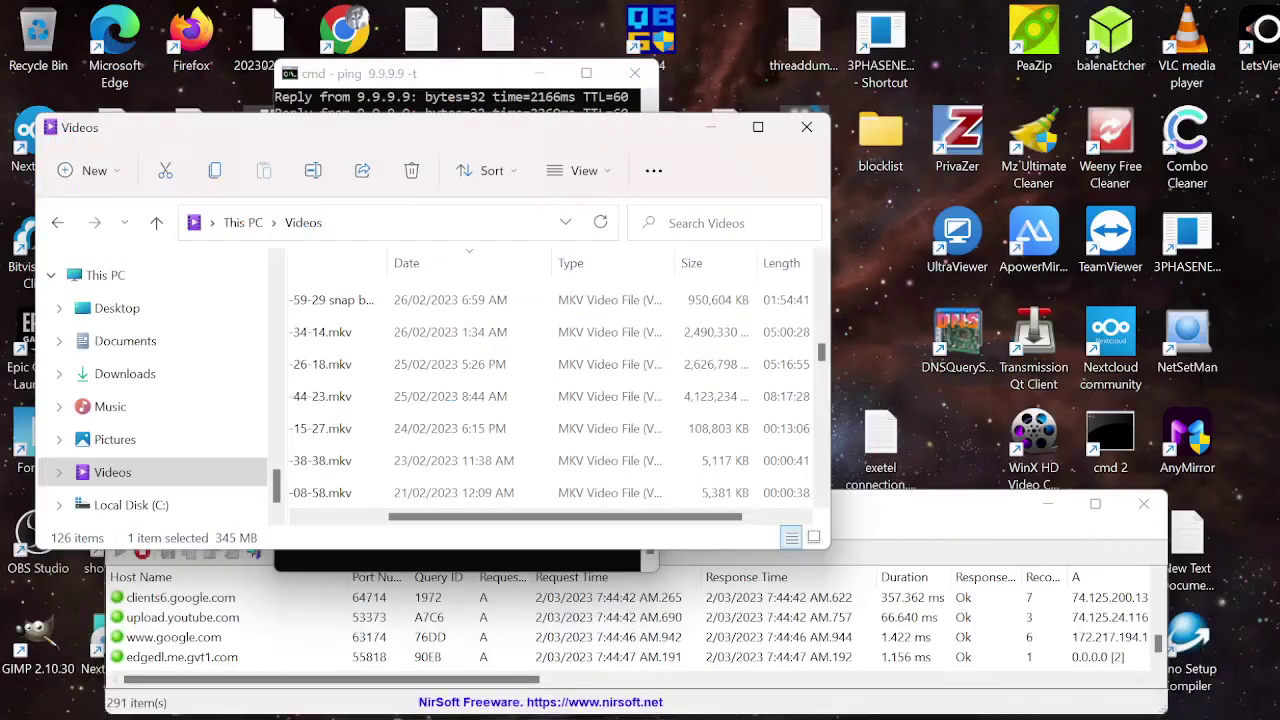
mouse_move(775, 716)
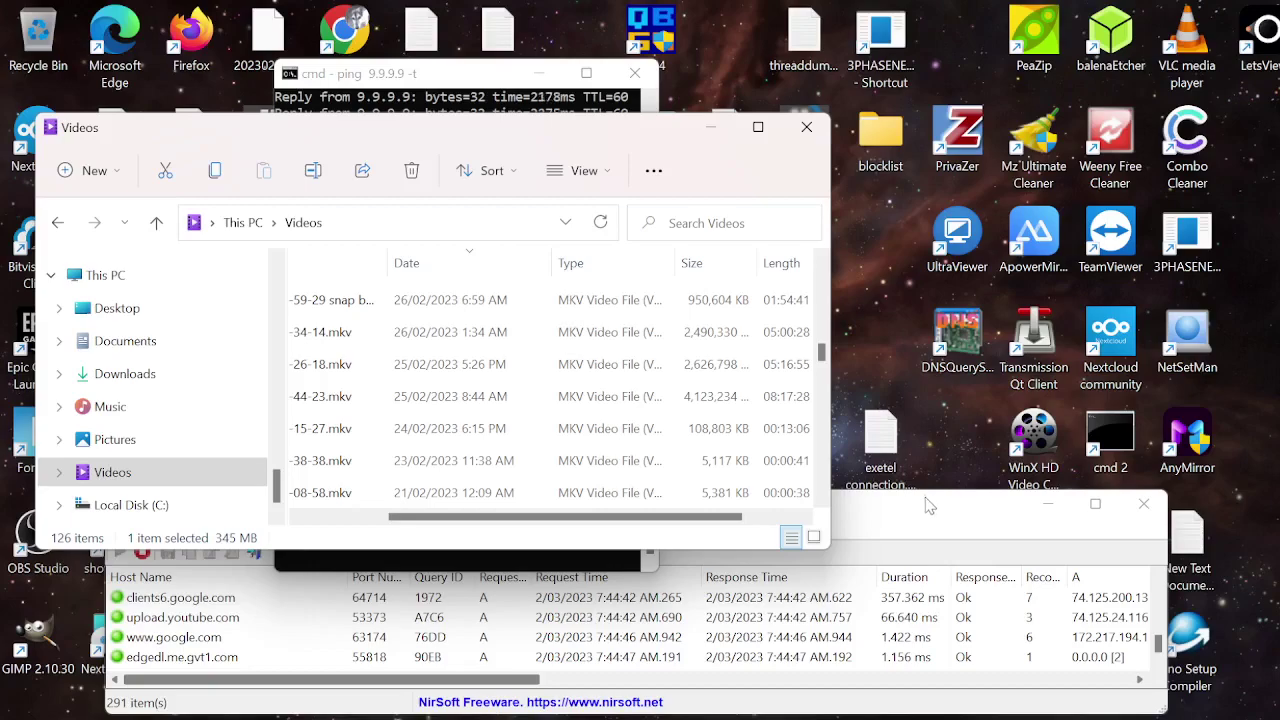
drag(918, 490, 882, 292)
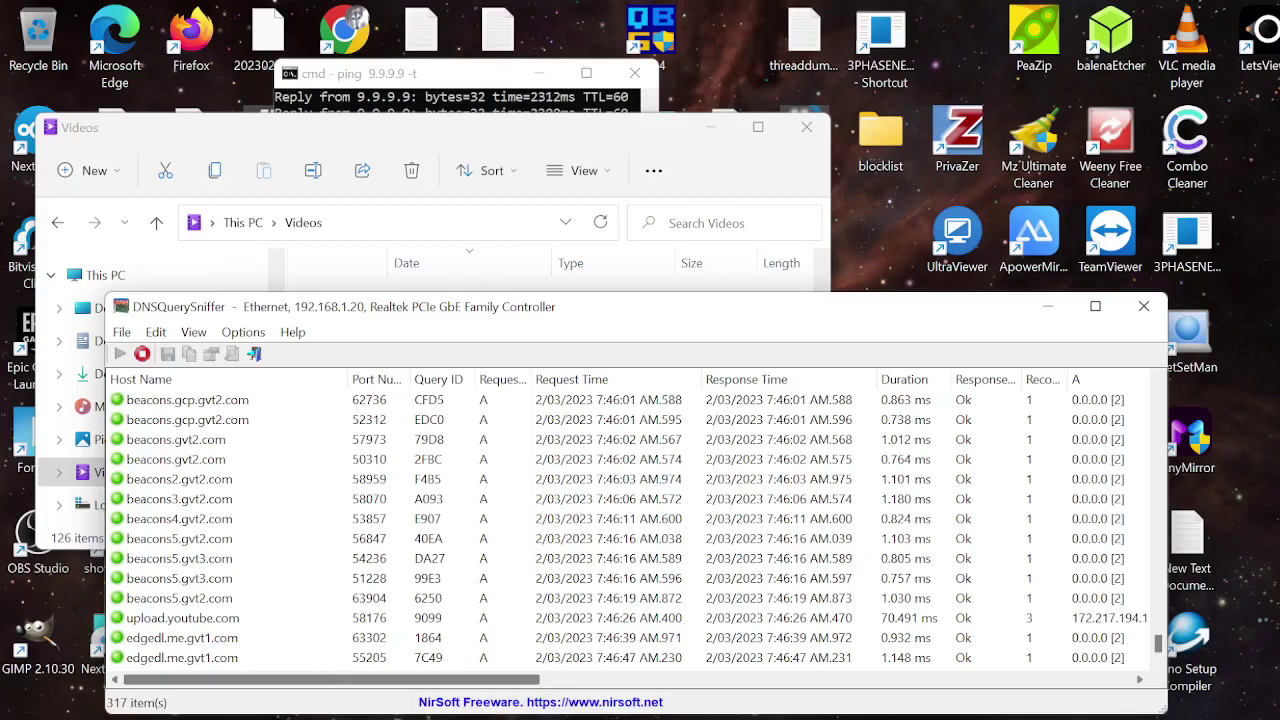
Open Bitvise SSH Client, set the host to 192.168.1.52, and save the cloud party root profile
mouse_move(330, 715)
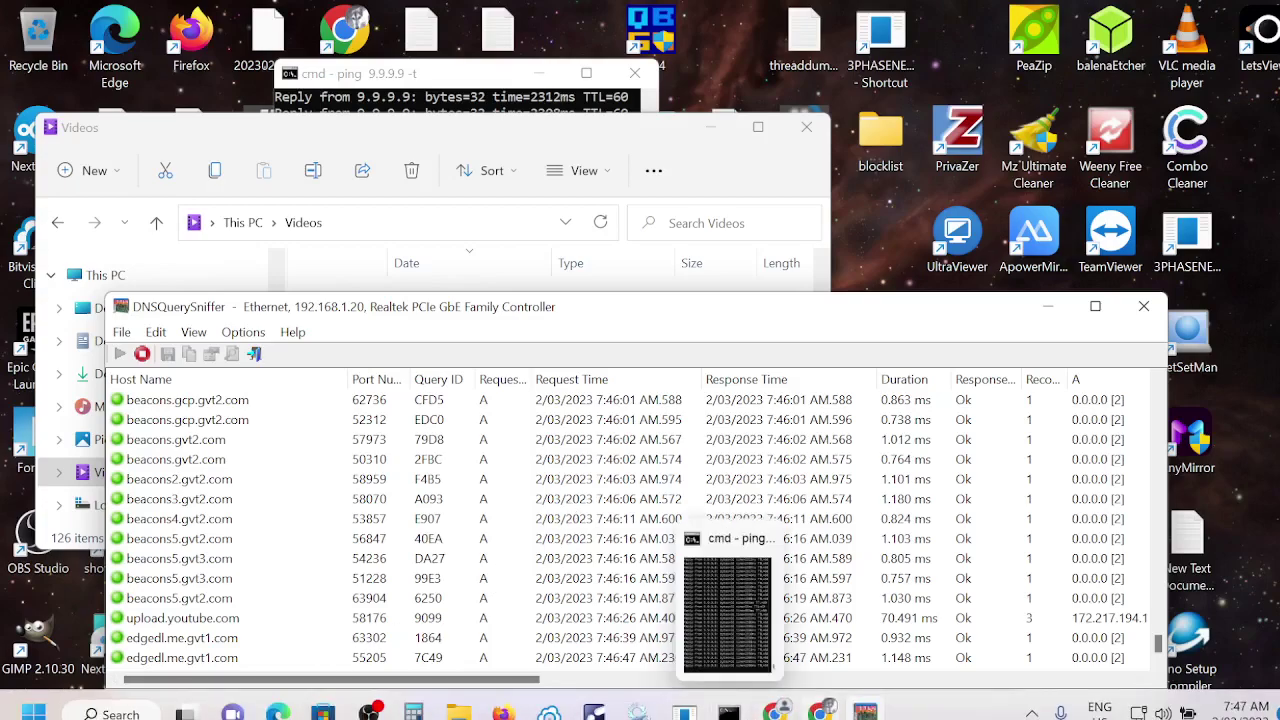
mouse_move(864, 712)
mouse_move(686, 714)
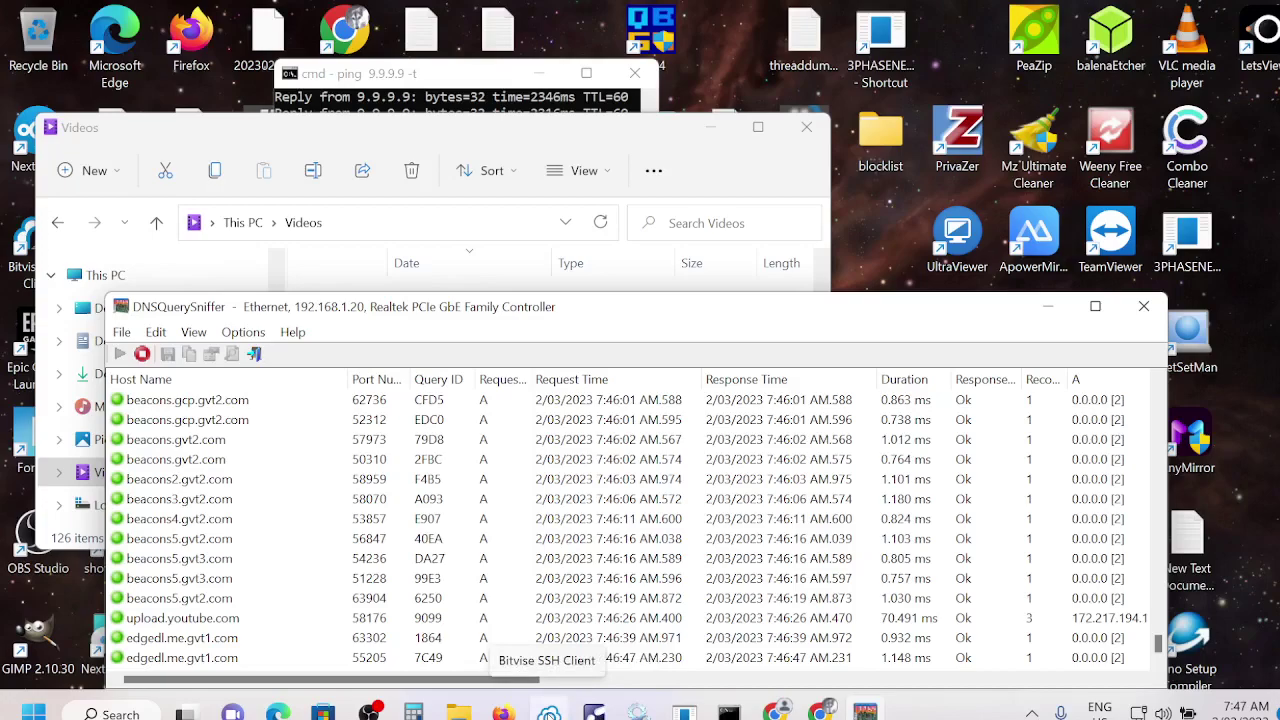
click(549, 712)
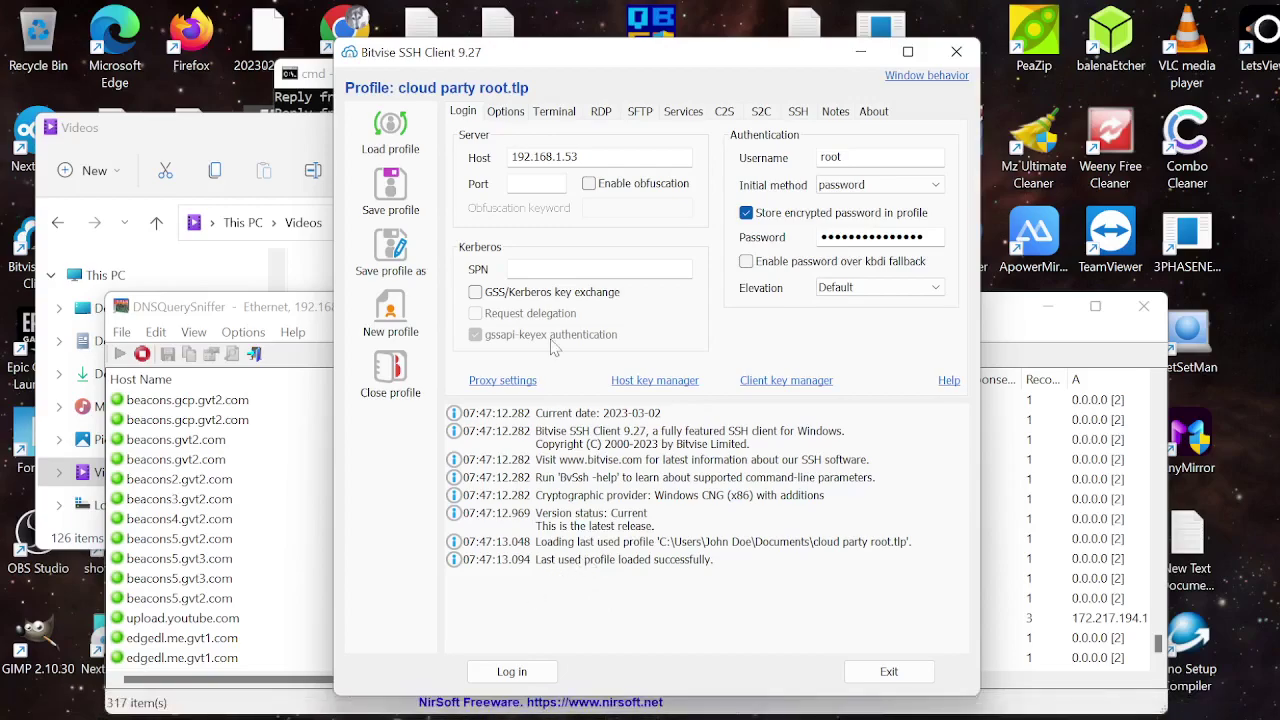
click(579, 156)
double_click(579, 156)
click(579, 156)
key(BackSpace)
text(2)
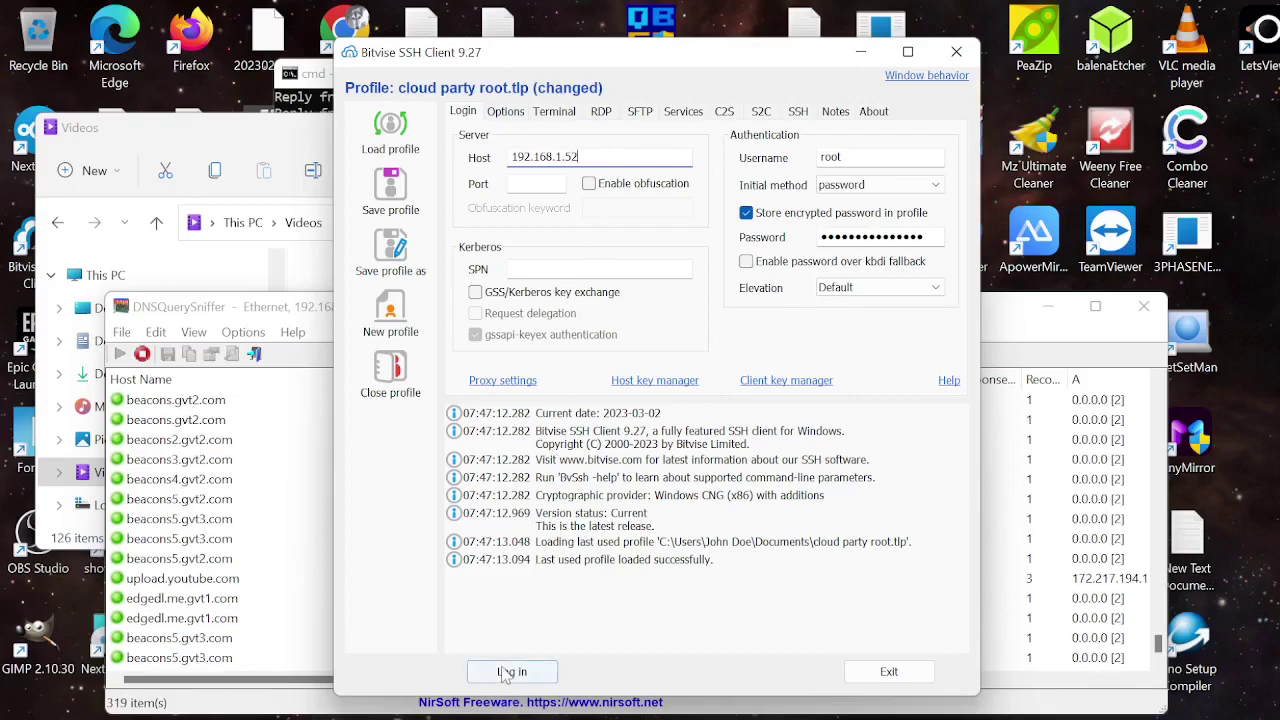
click(391, 183)
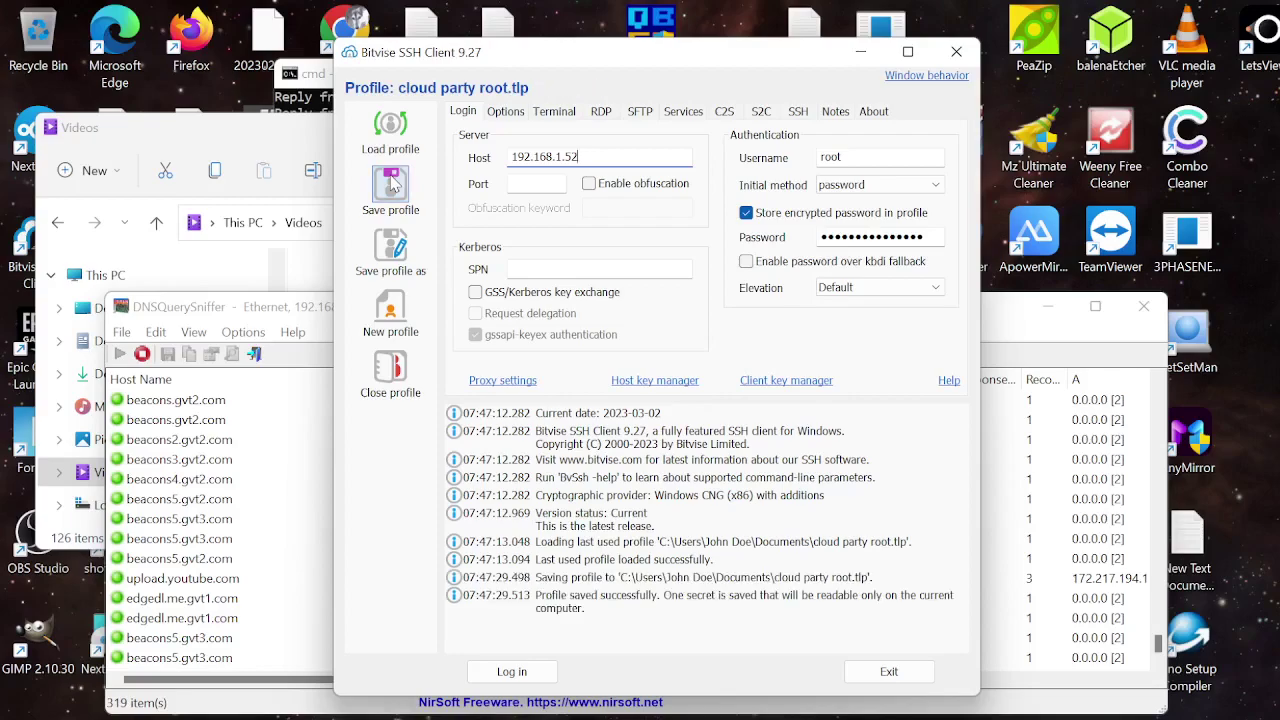
Log in to the Nextcloud server over SSH, open a terminal console, and run top
click(515, 671)
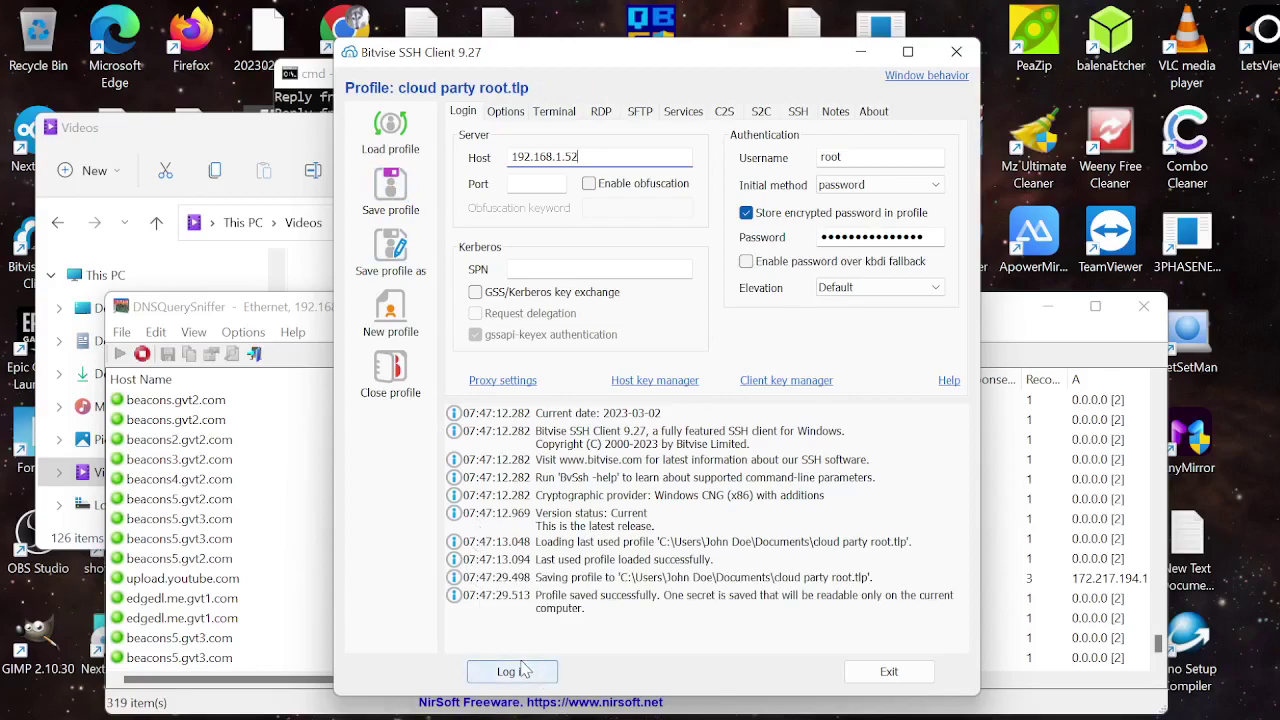
click(390, 330)
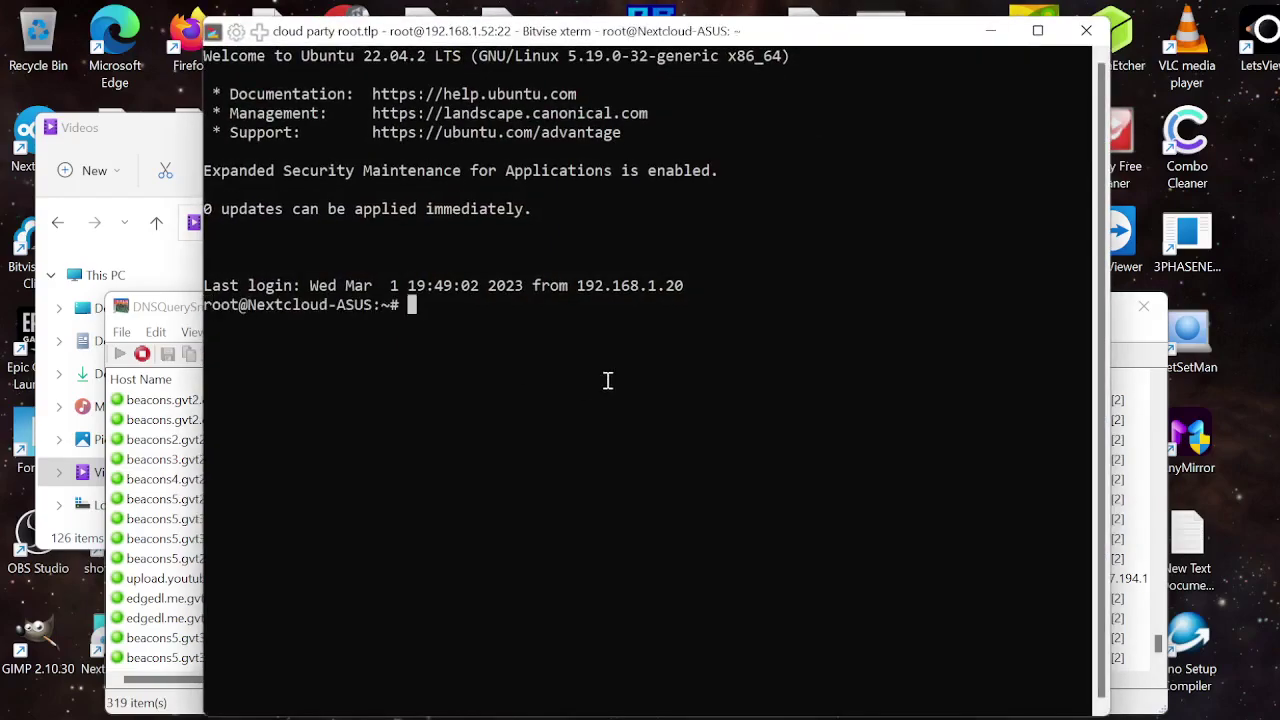
text(top)
key(Return)
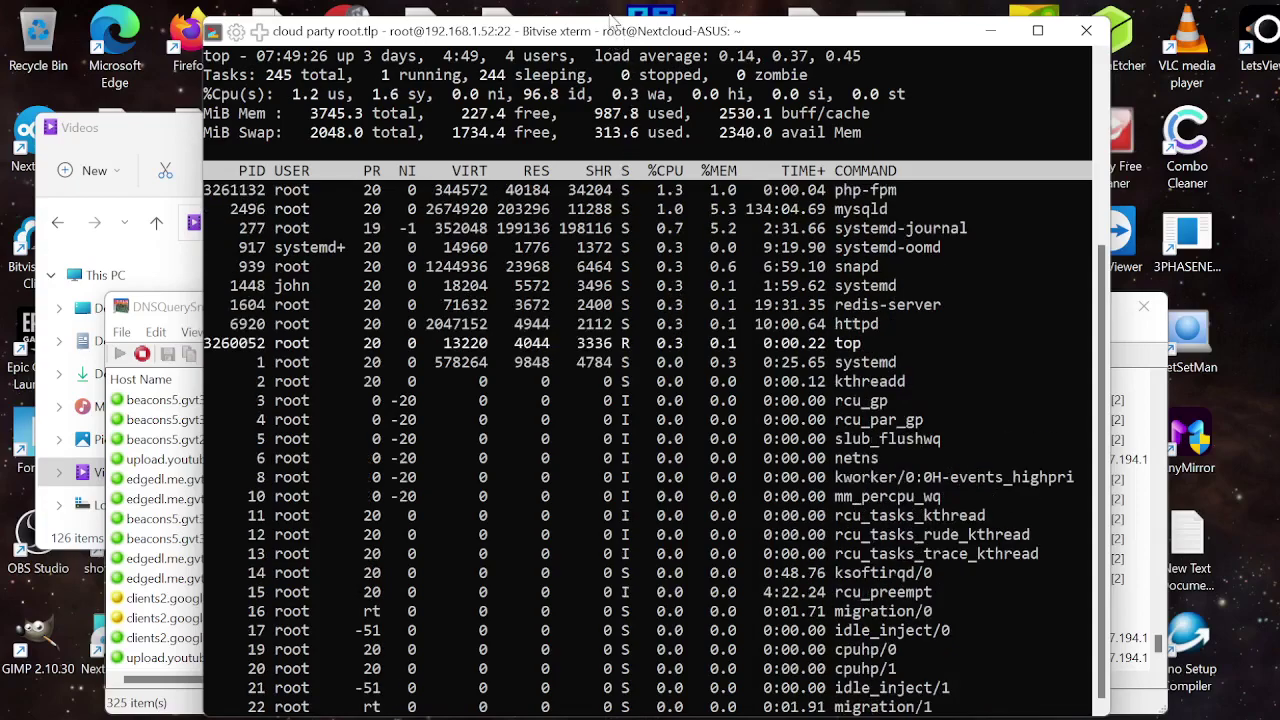
Move the Videos window over the terminal and bring DNSQuerySniffer to the front
drag(602, 10, 602, 12)
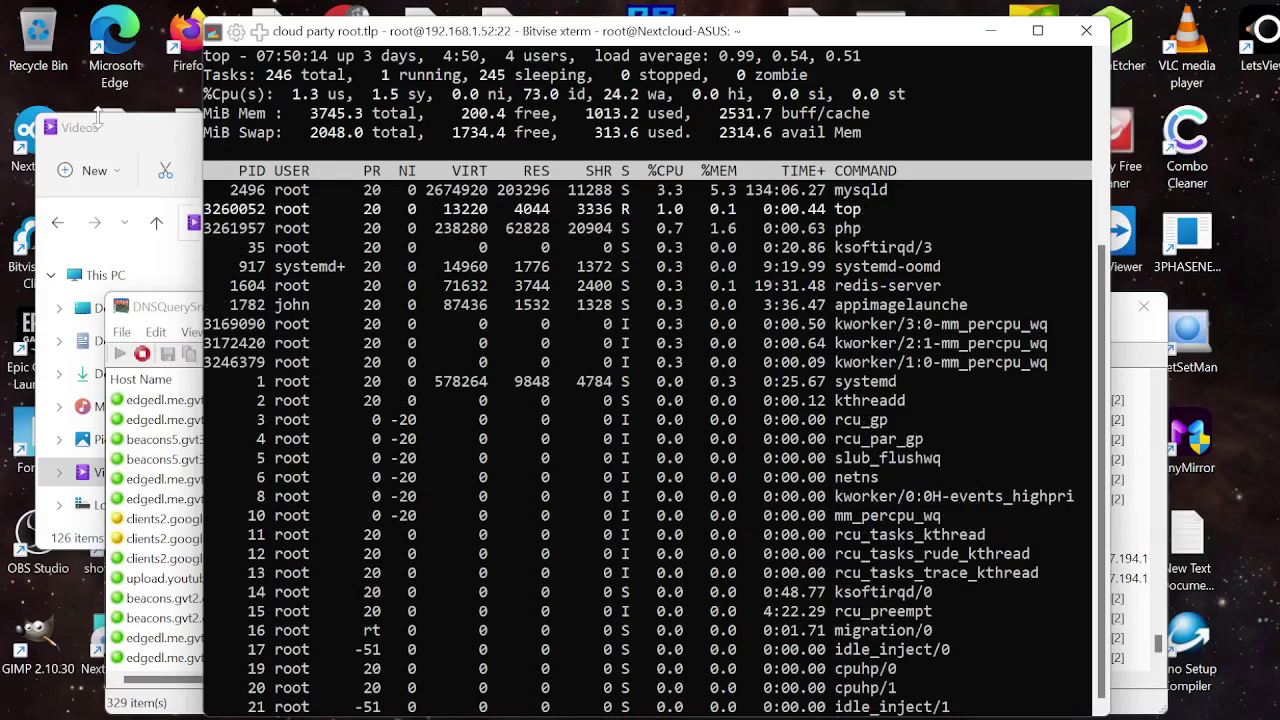
click(147, 135)
drag(147, 130, 357, 109)
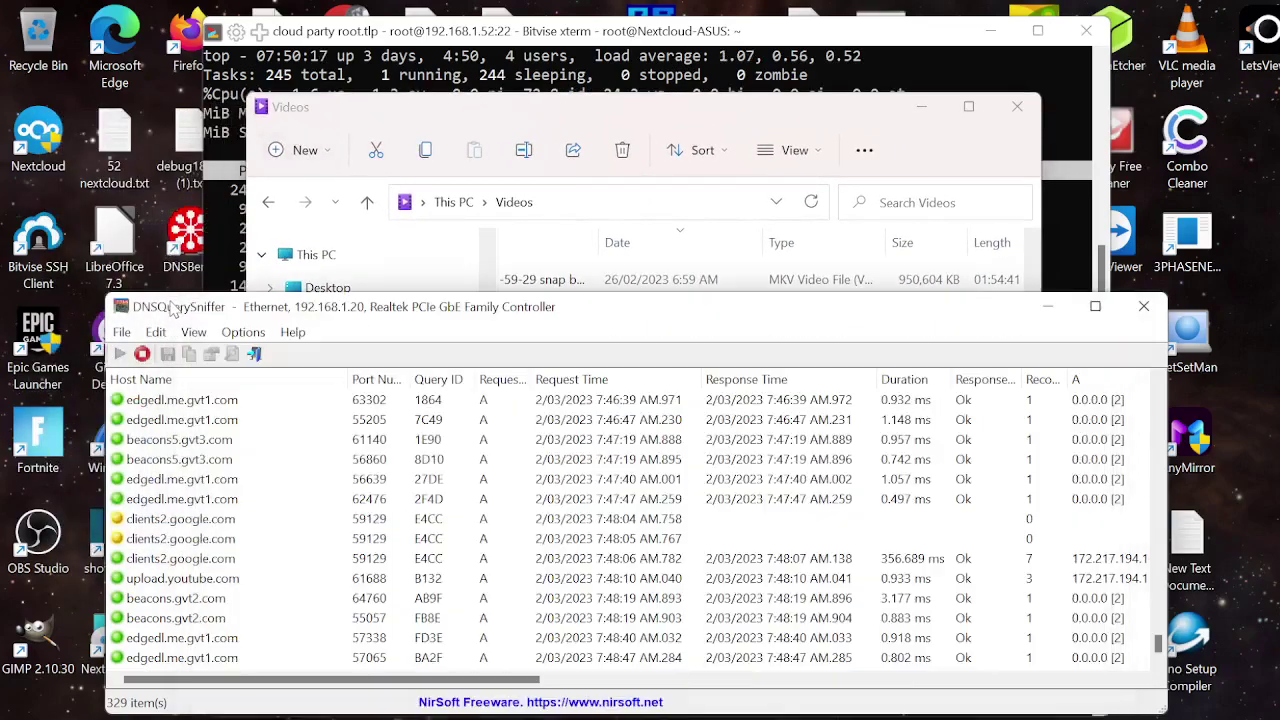
click(177, 308)
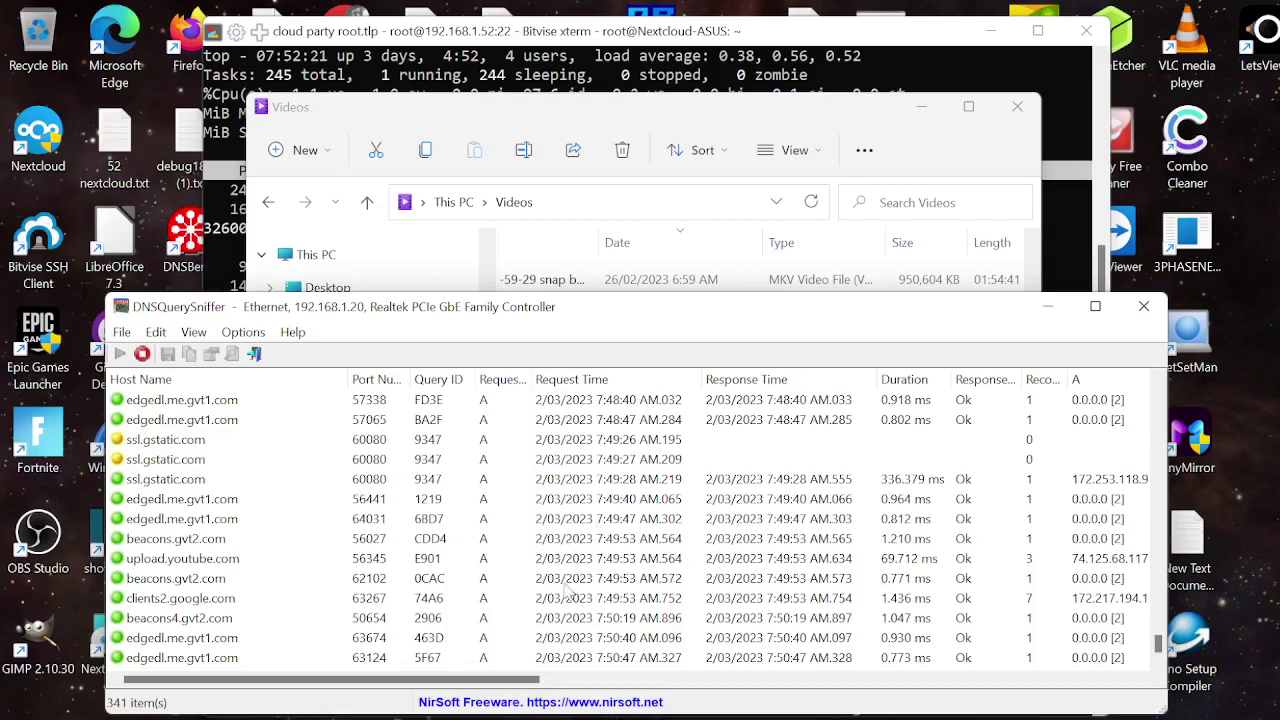
Bring the SSH terminal running top back to the front to monitor the server's load
mouse_move(502, 714)
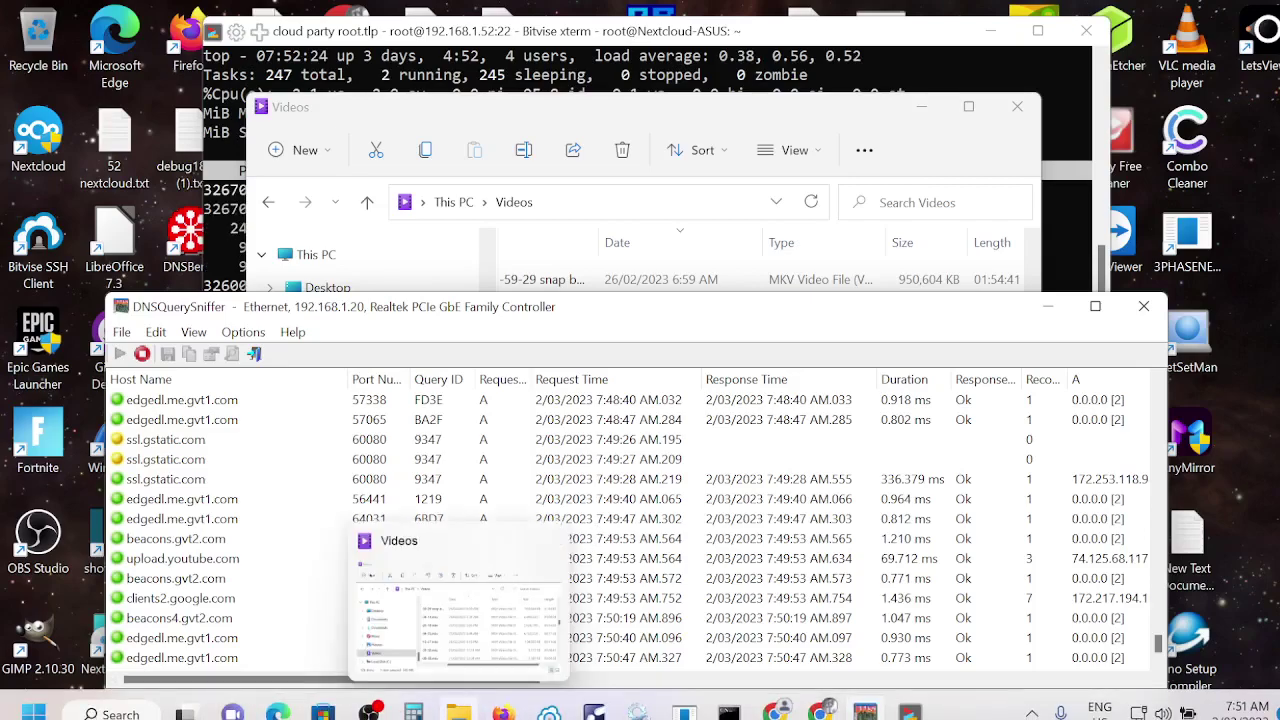
mouse_move(369, 712)
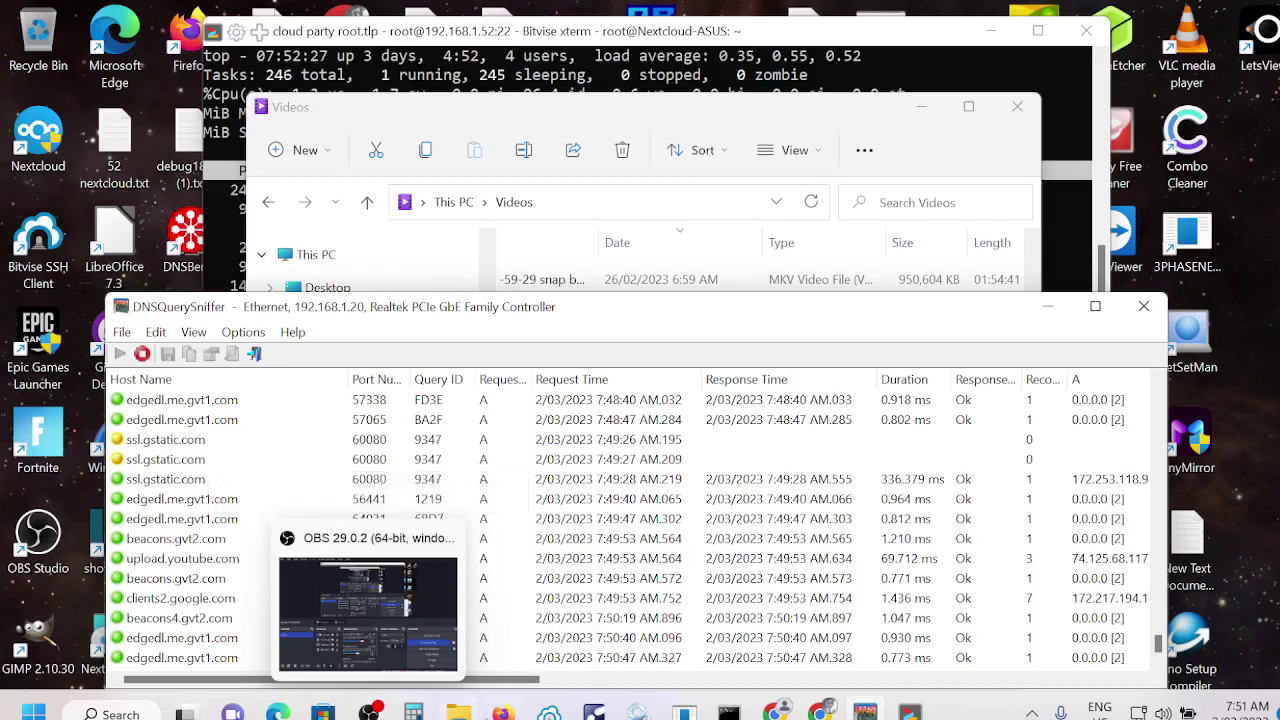
mouse_move(549, 712)
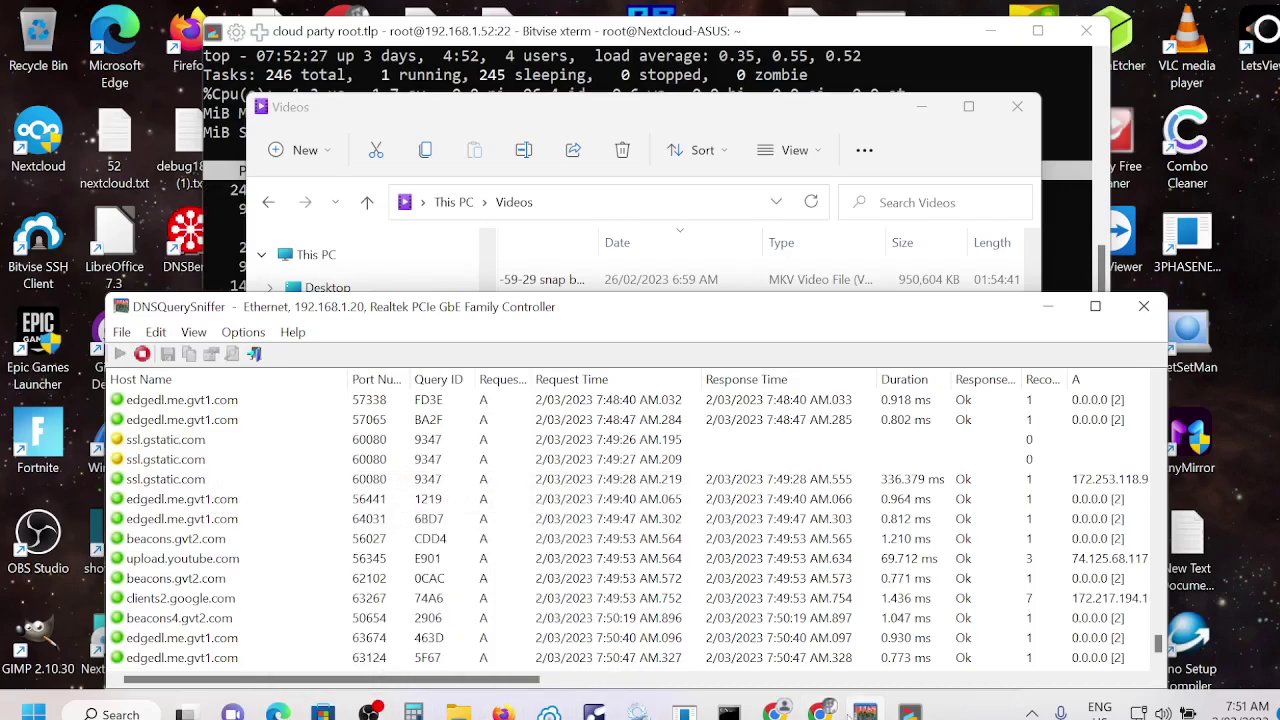
click(910, 712)
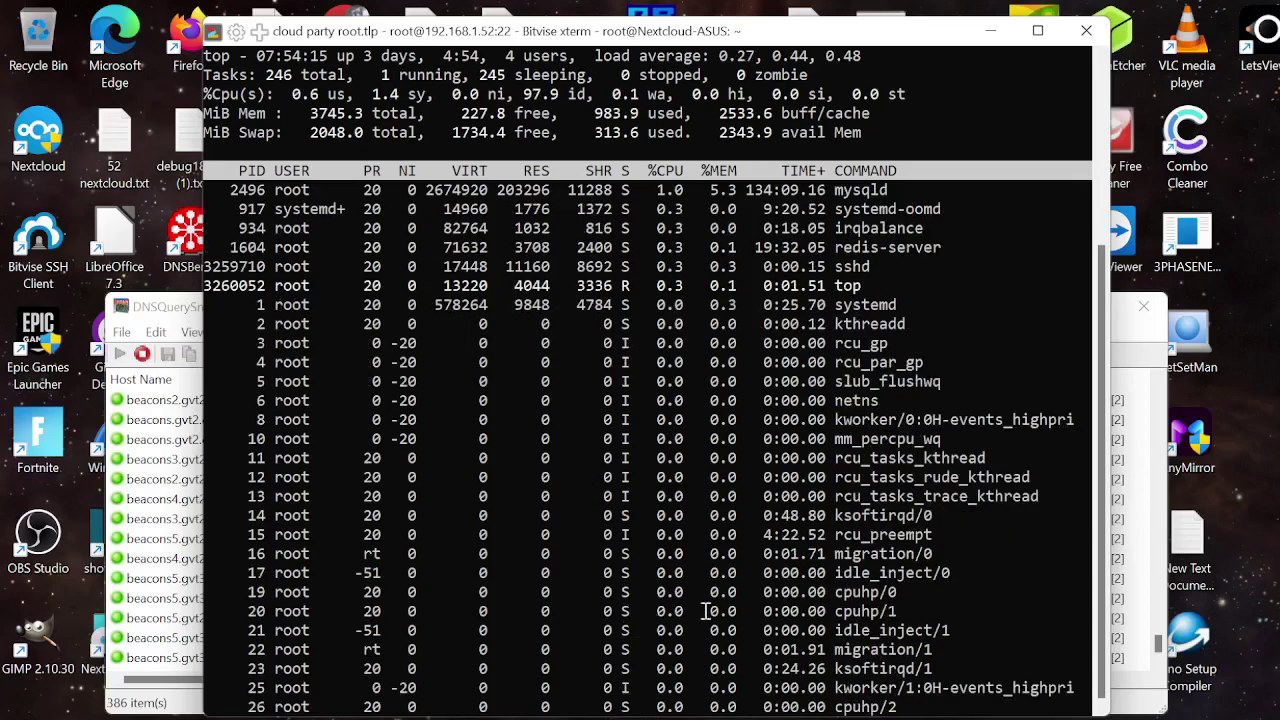
Bring up the blank Untitled window and close it
mouse_move(728, 712)
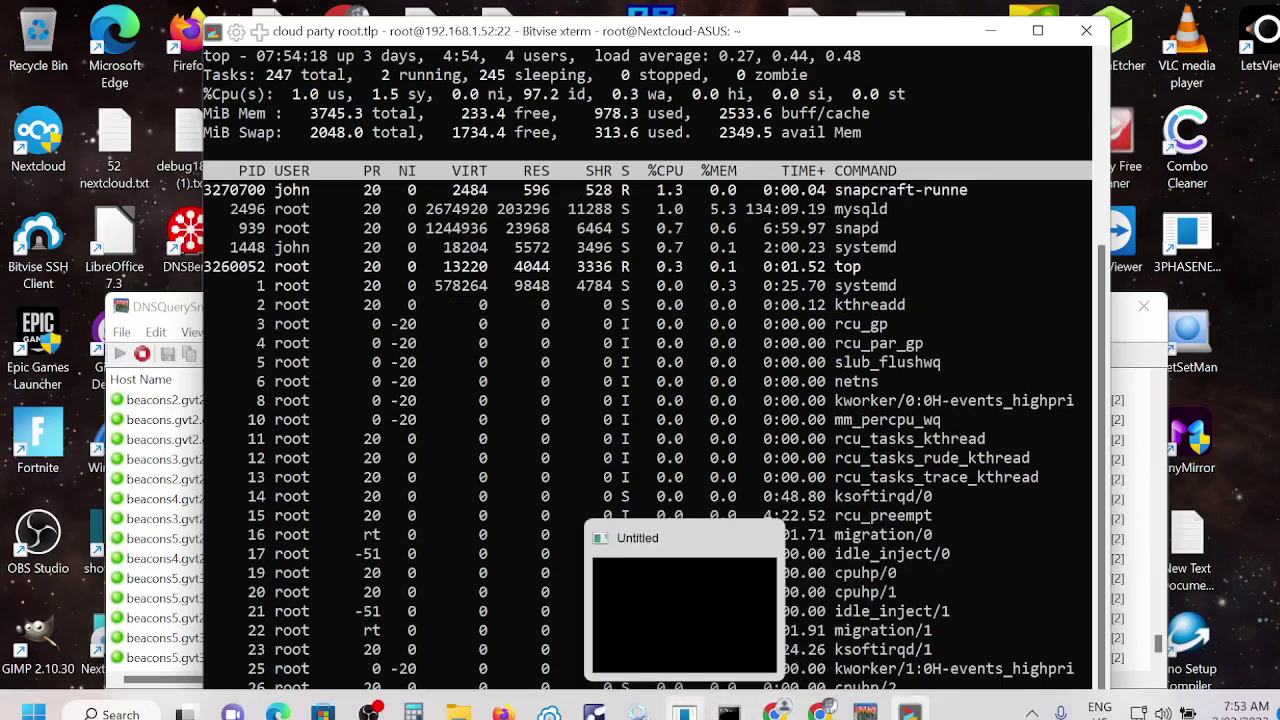
click(684, 712)
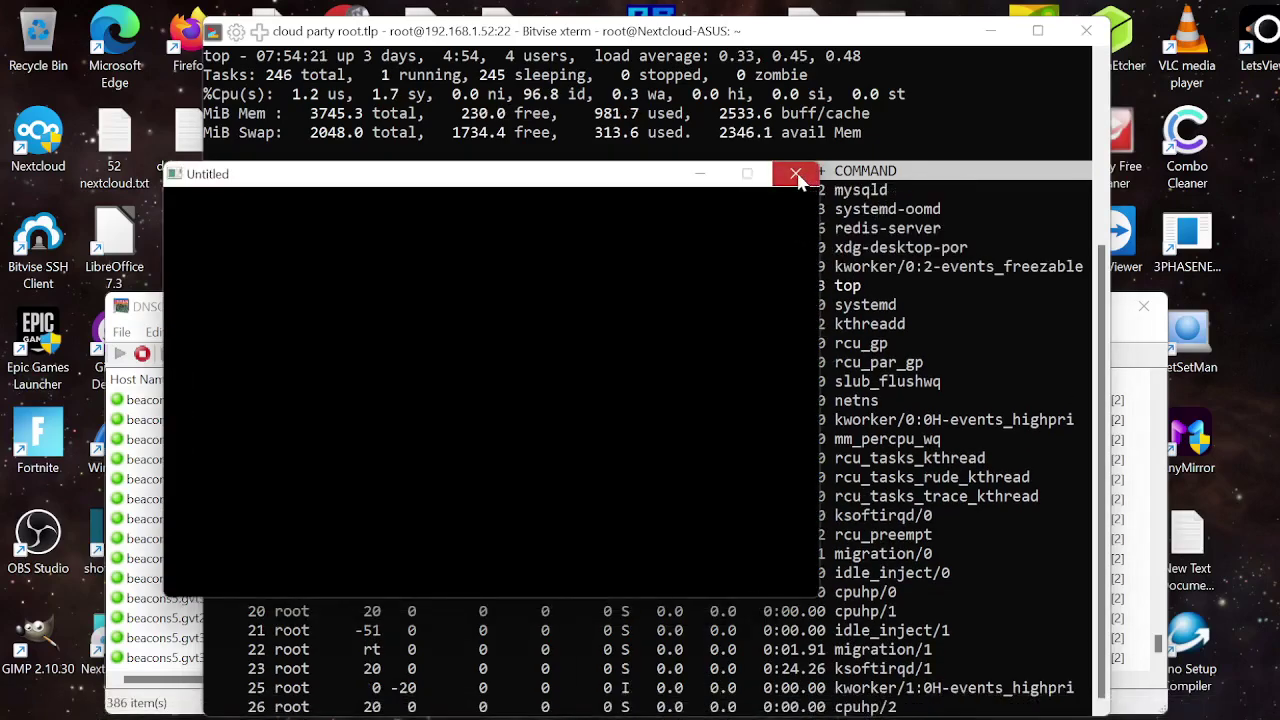
click(796, 176)
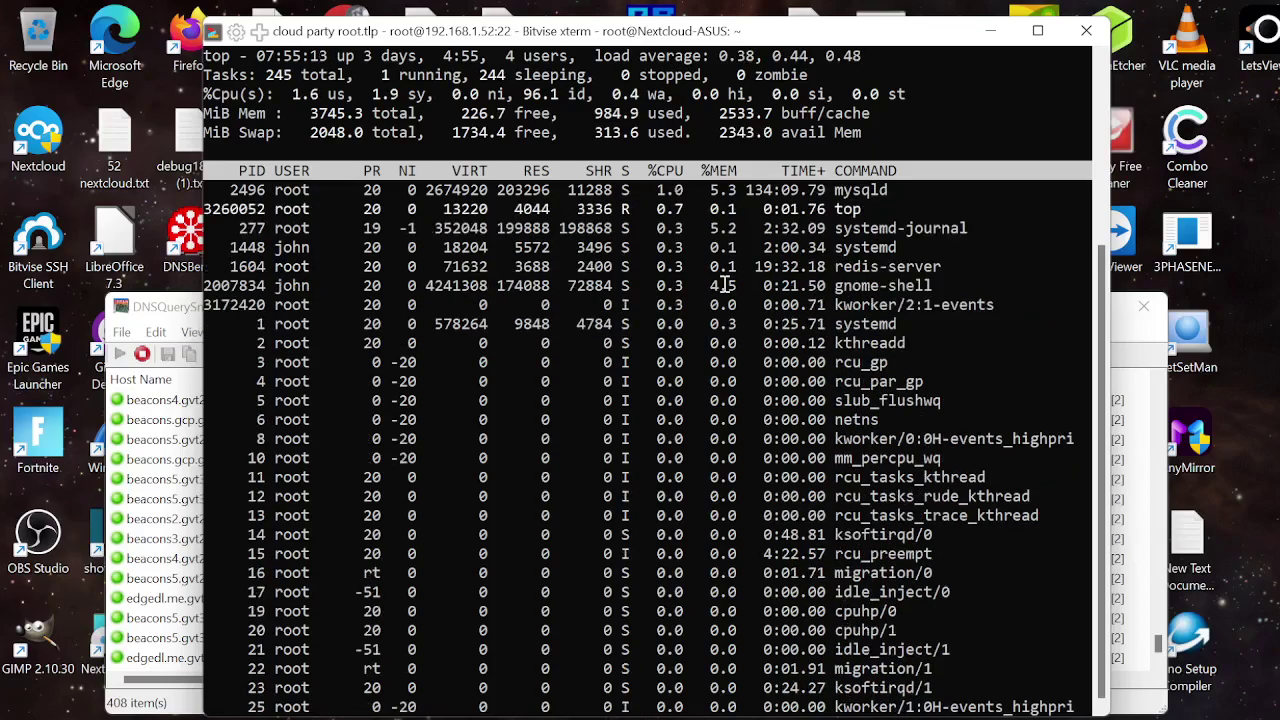
Quit top and run apt update to refresh the Nextcloud server's package lists
scroll(527, 360, up, 2)
scroll(527, 392, down, 2)
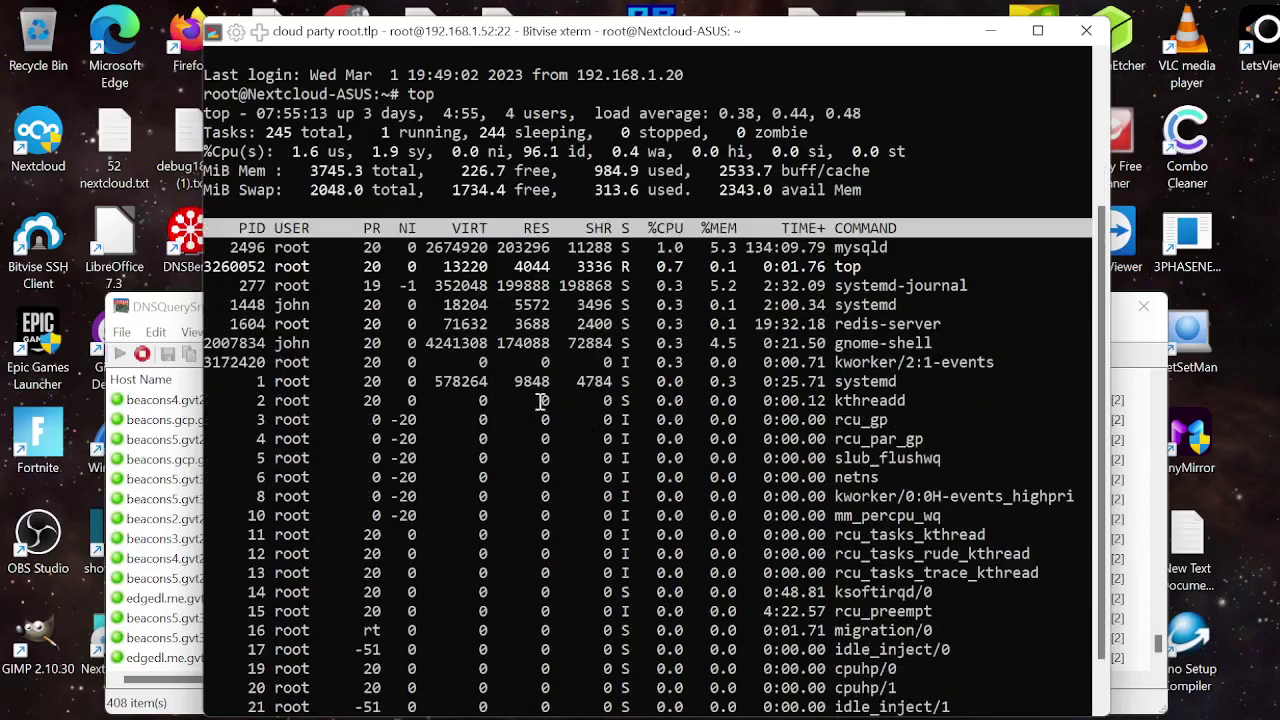
scroll(541, 410, up, 1)
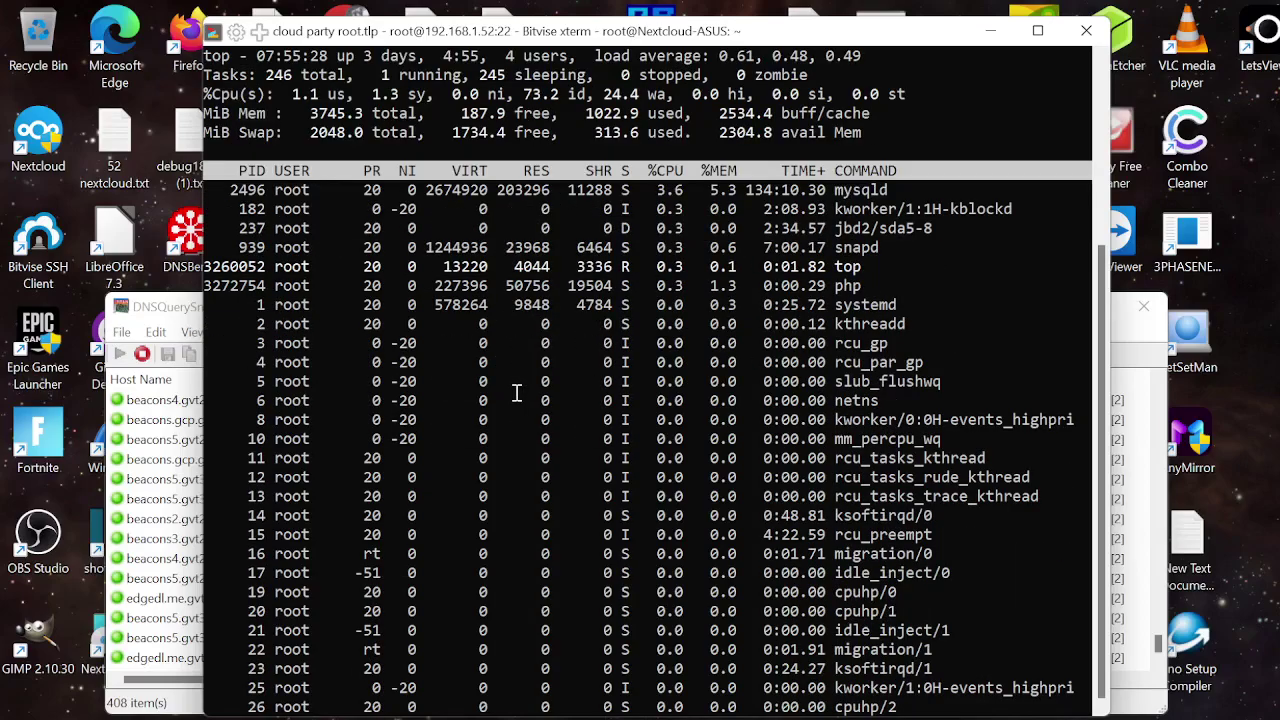
key(Escape)
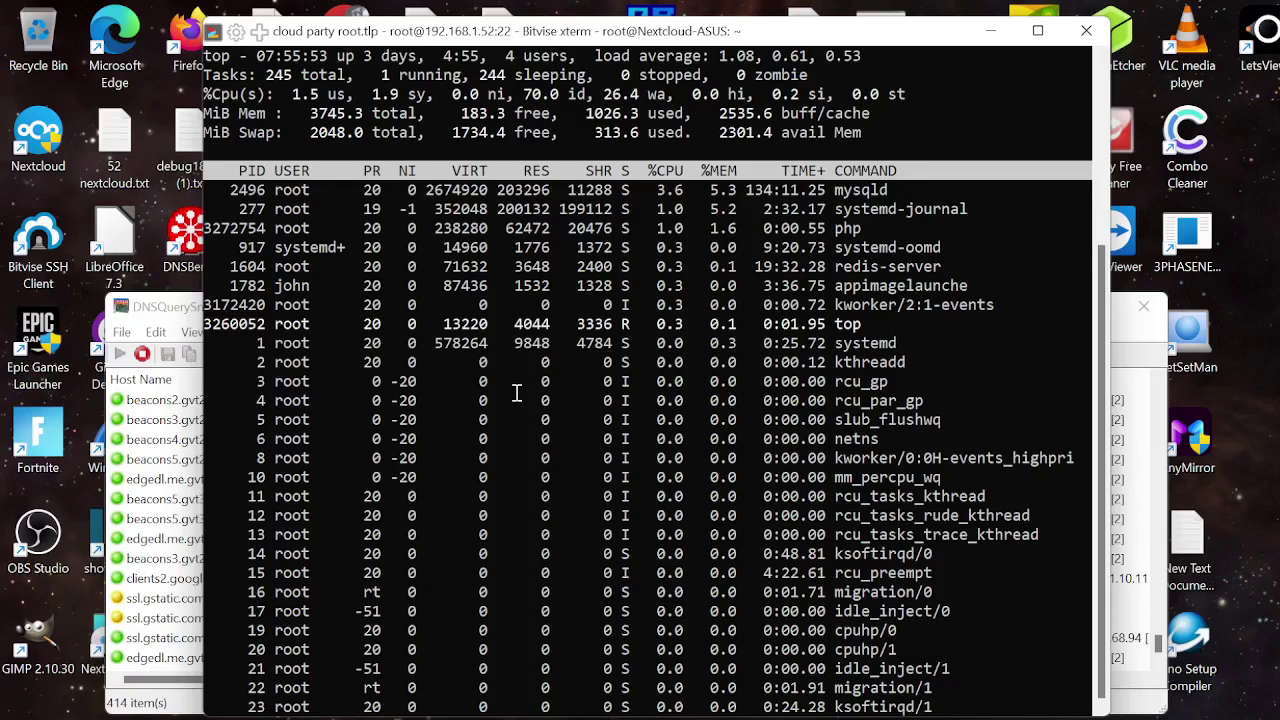
key(q)
text(apt)
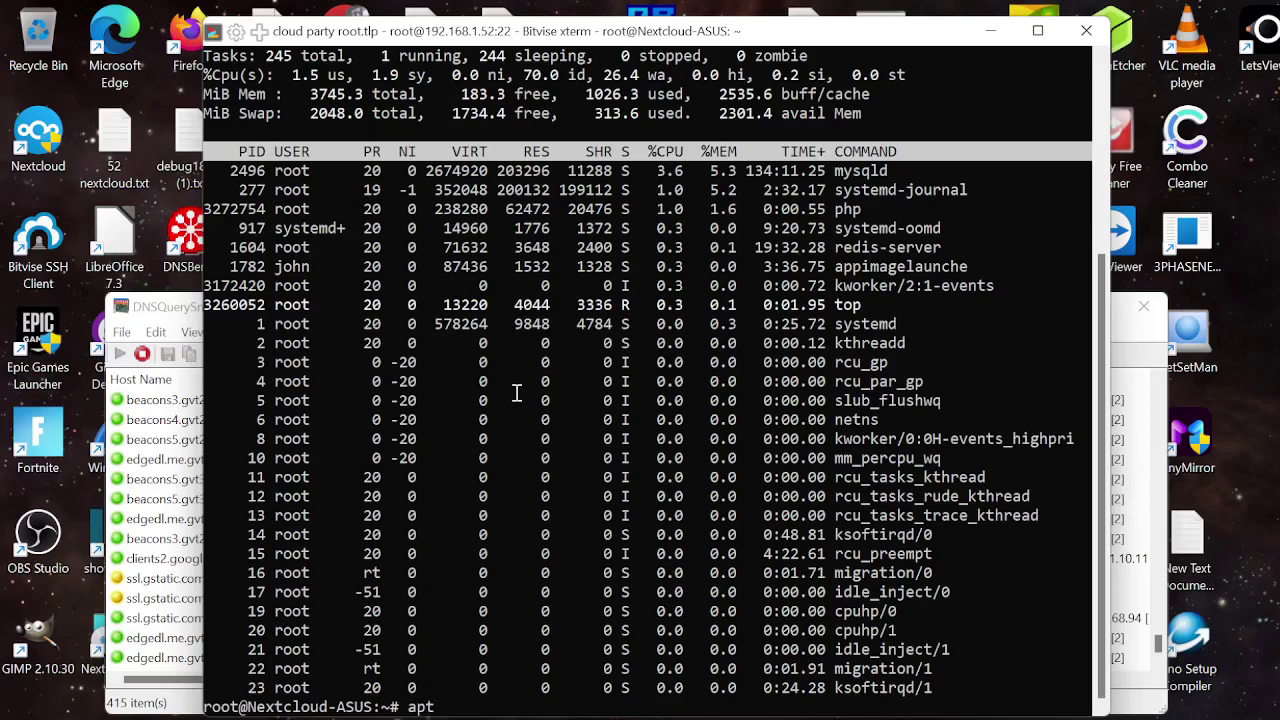
text( update)
key(Return)
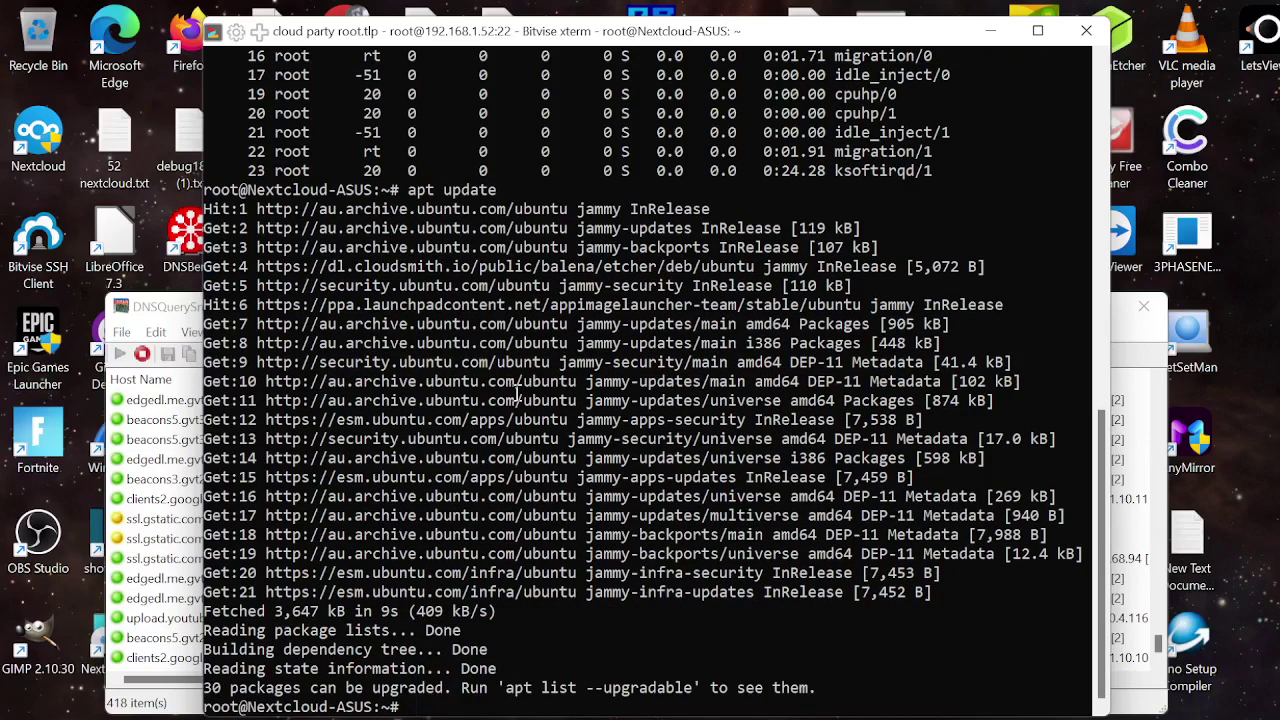
Run apt upgrade on the Nextcloud server
key(Up)
key(BackSpace)
key(BackSpace)
key(BackSpace)
key(BackSpace)
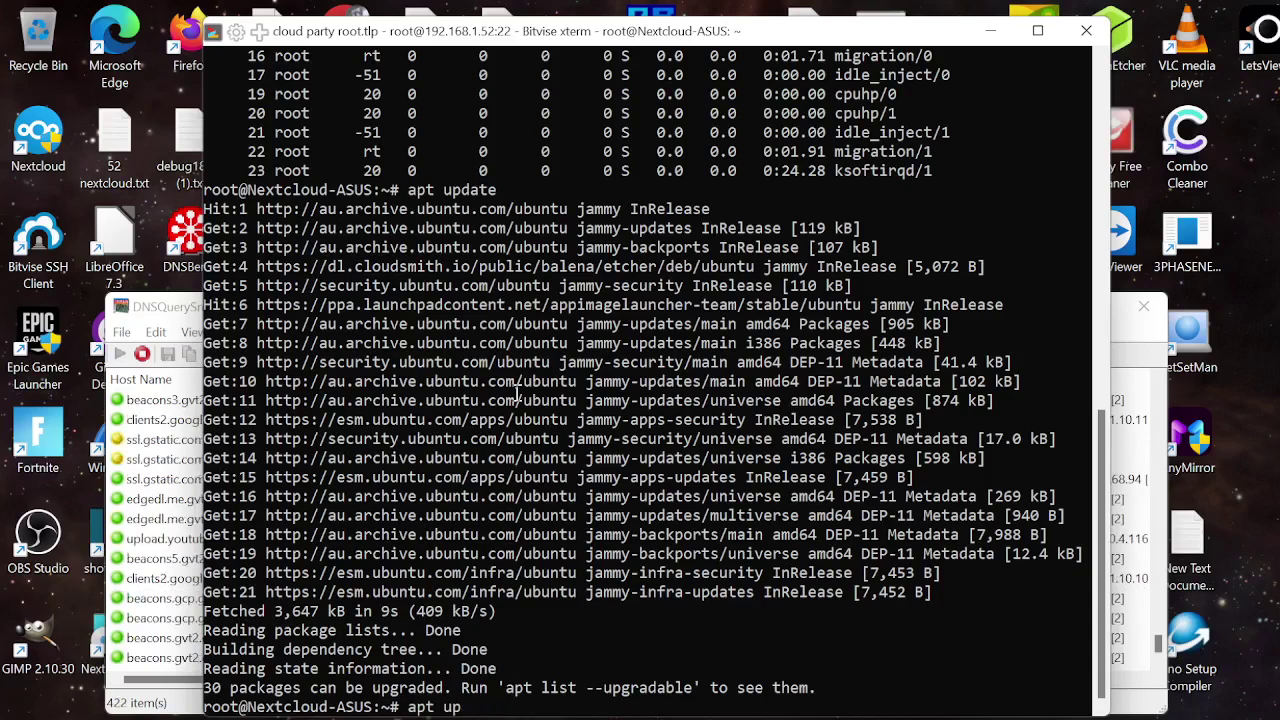
text(gr)
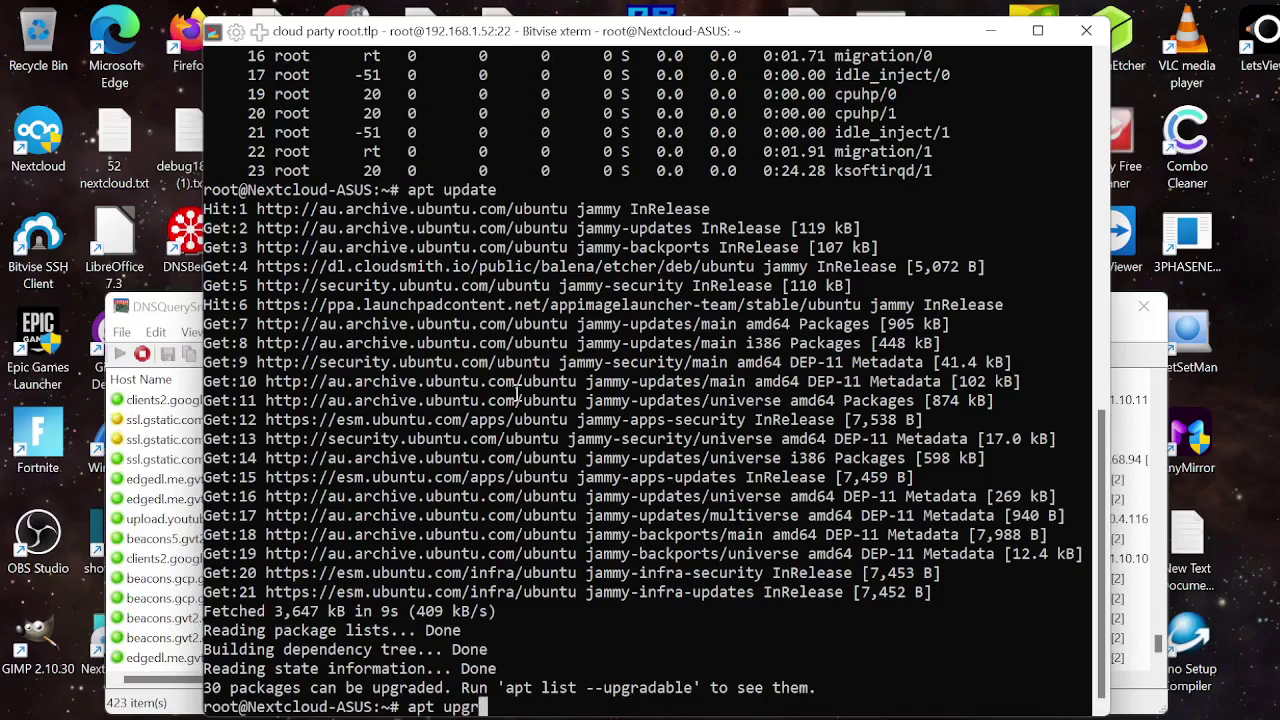
text(ade)
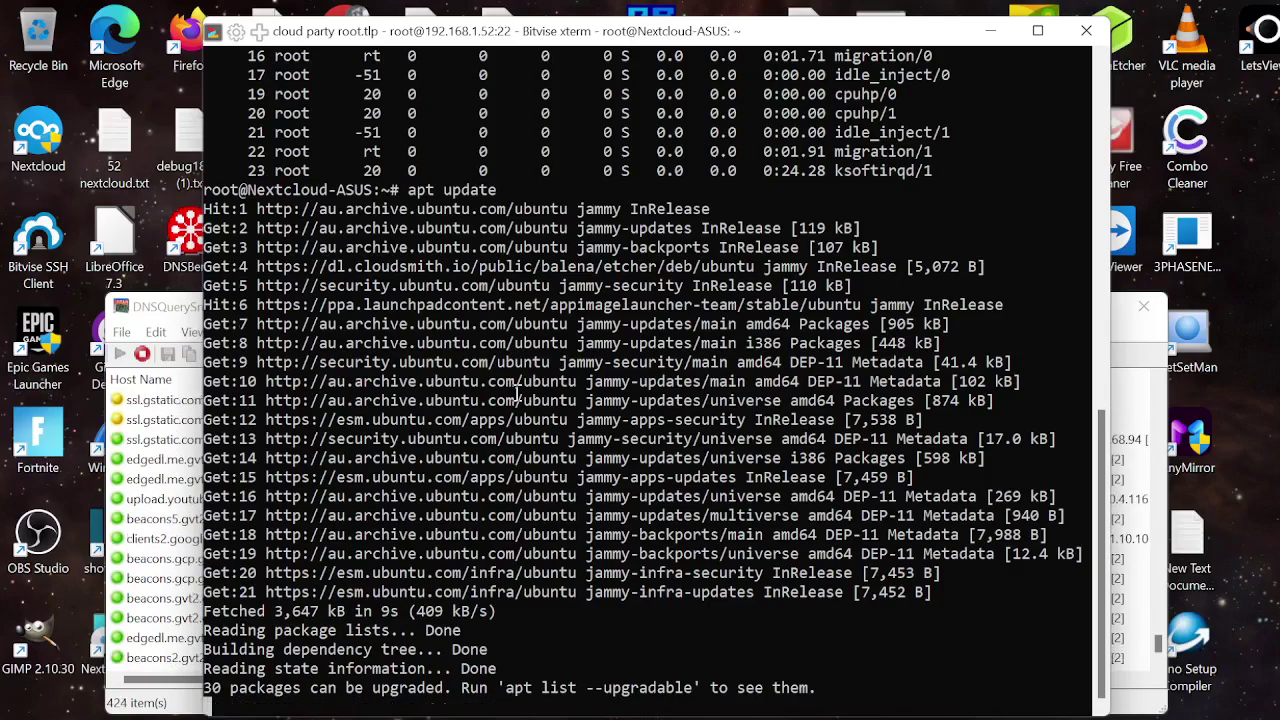
key(Return)
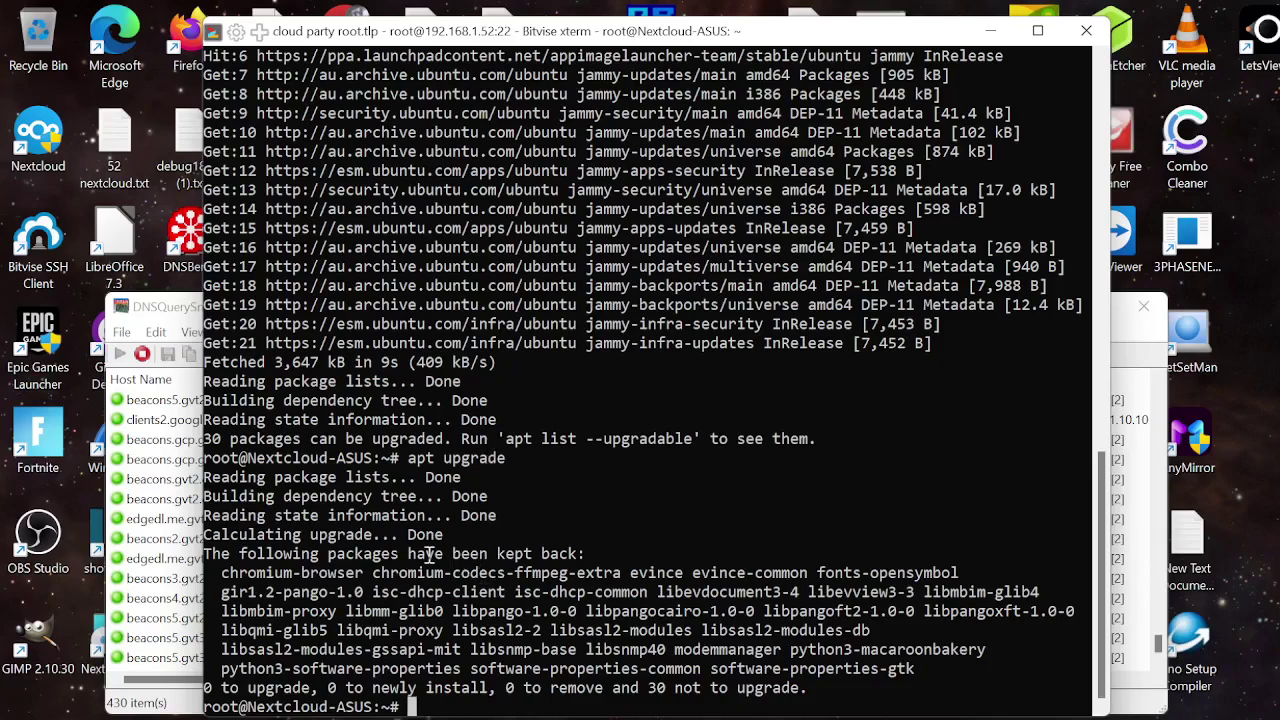
Bring DNSQuerySniffer to the front and extend its window upward to show more queries
click(162, 306)
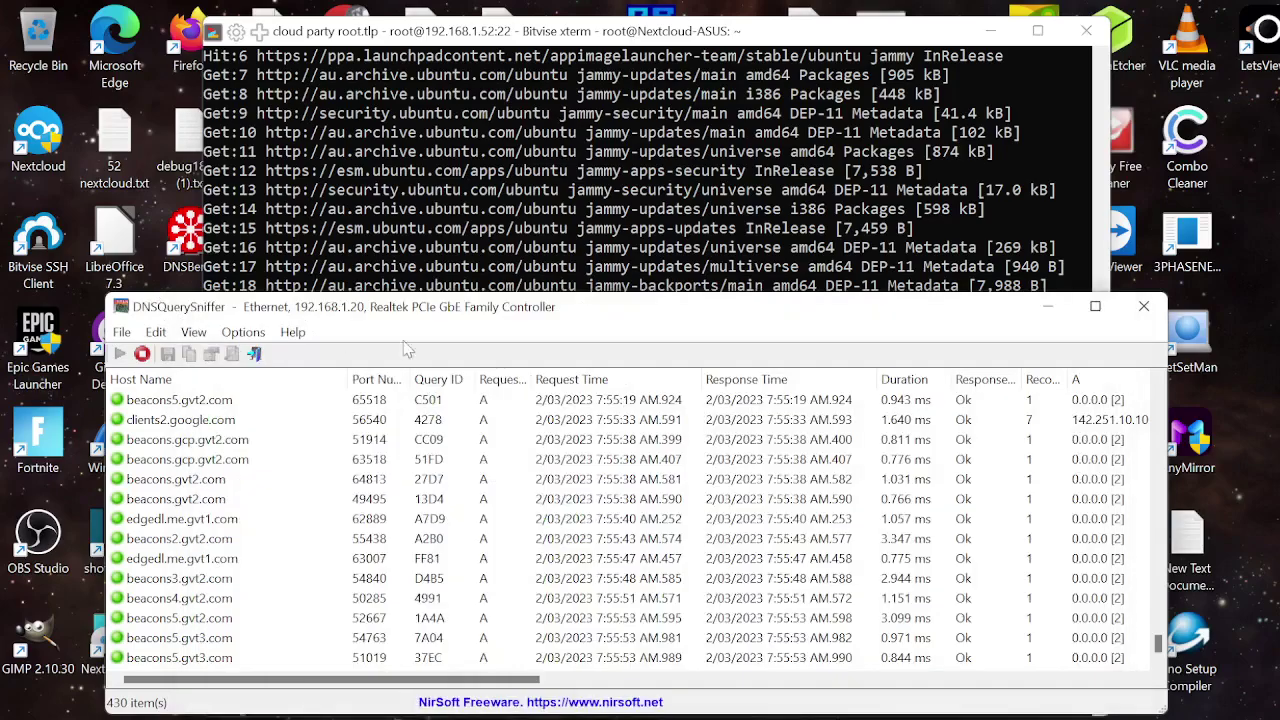
drag(440, 288, 432, 95)
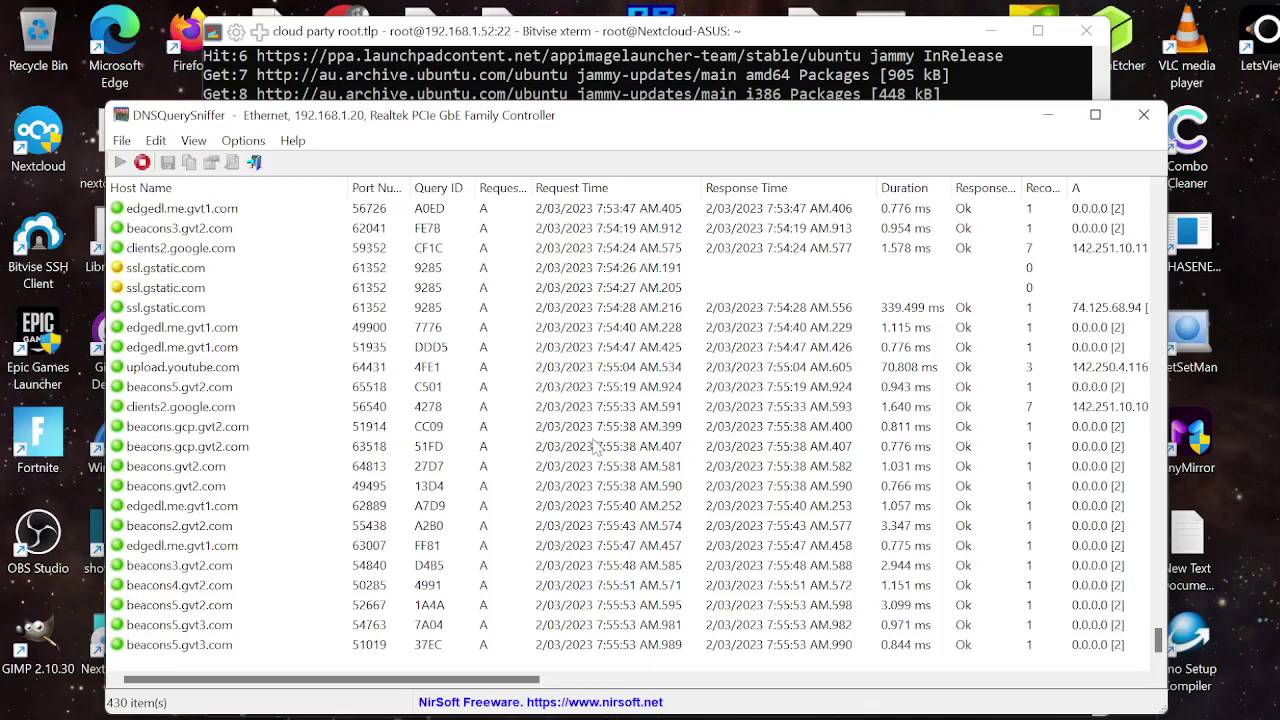
Open a second terminal console from the connected cloud party root session in Bitvise SSH Client
mouse_move(548, 712)
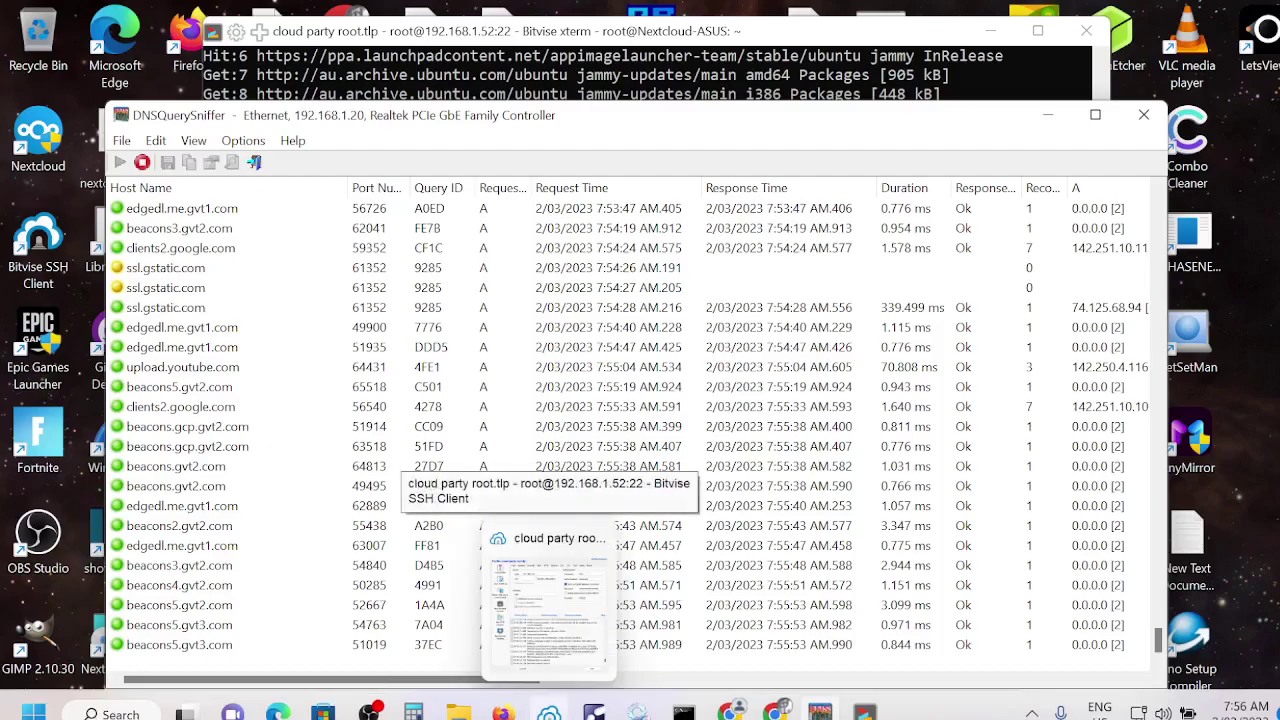
click(552, 620)
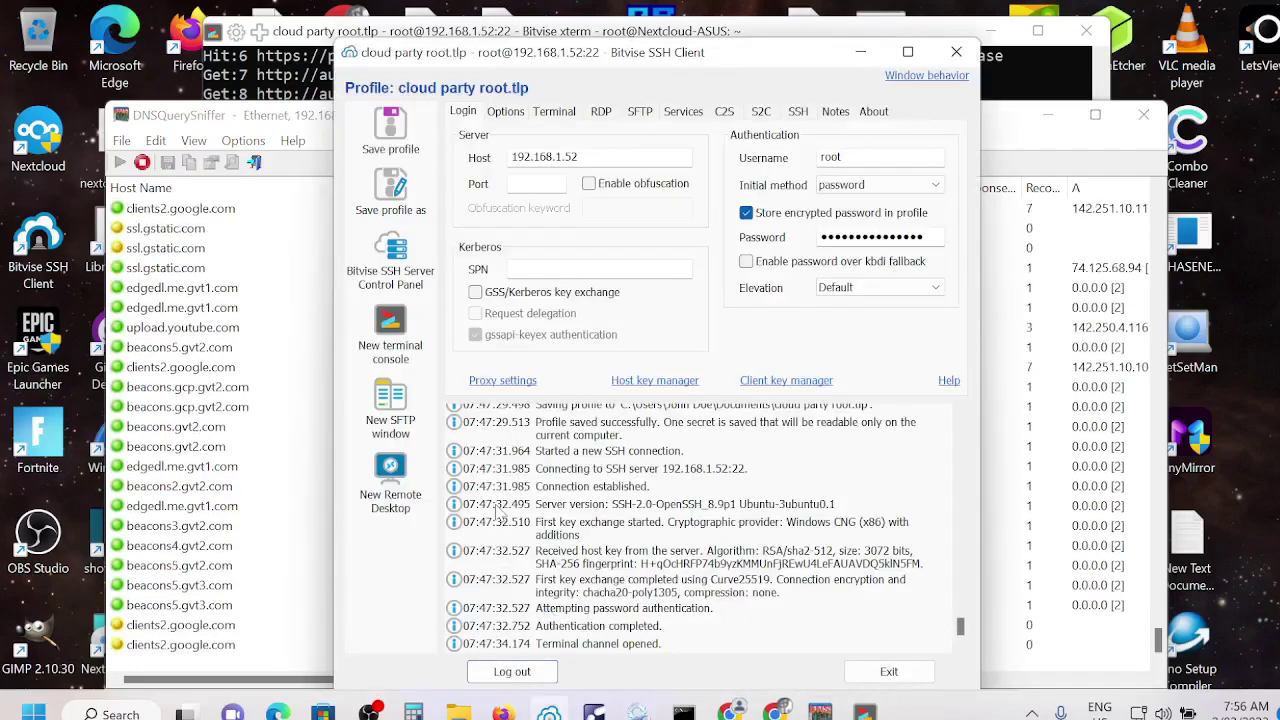
click(390, 322)
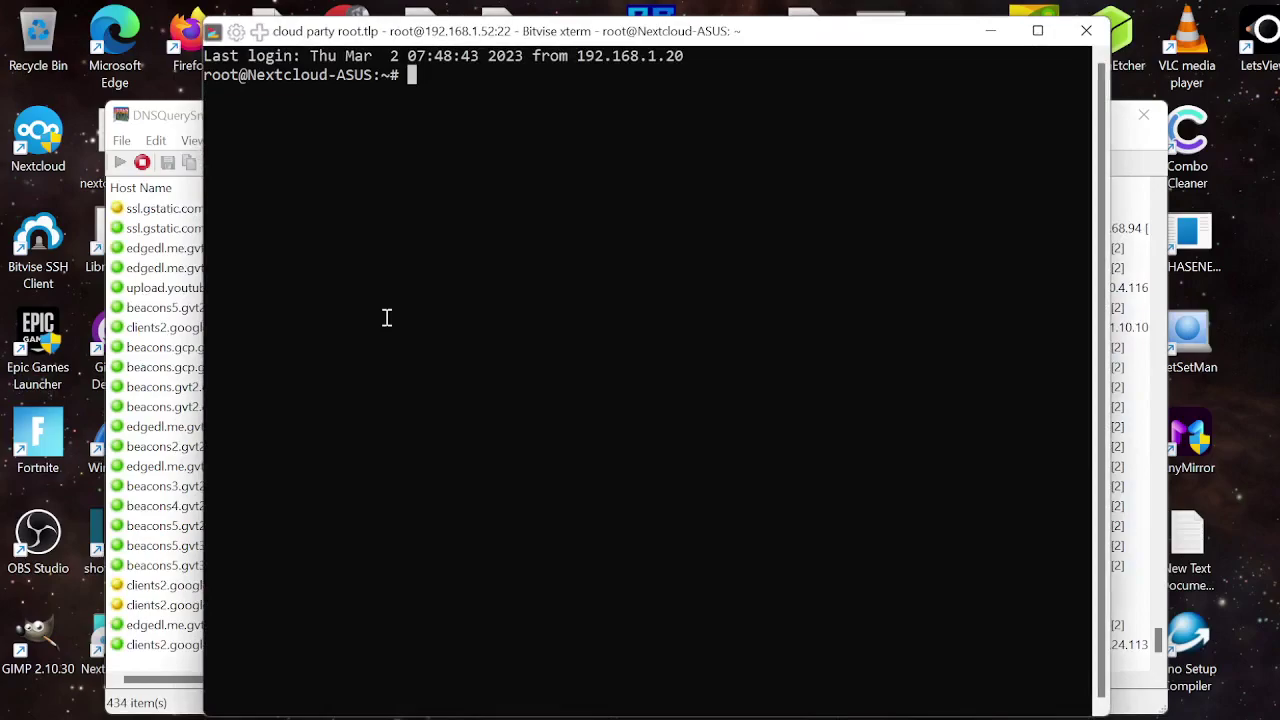
Check the latest DNS queries in DNSQuerySniffer and return to the second terminal console
click(166, 310)
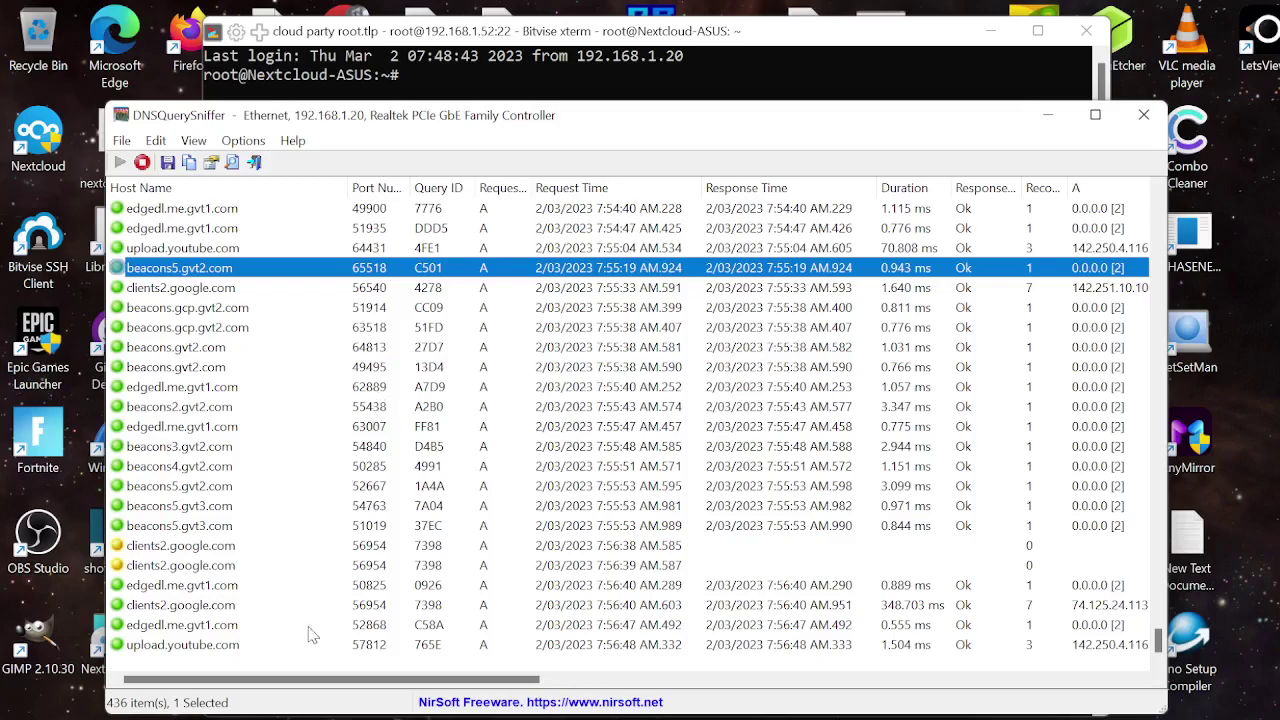
mouse_move(549, 712)
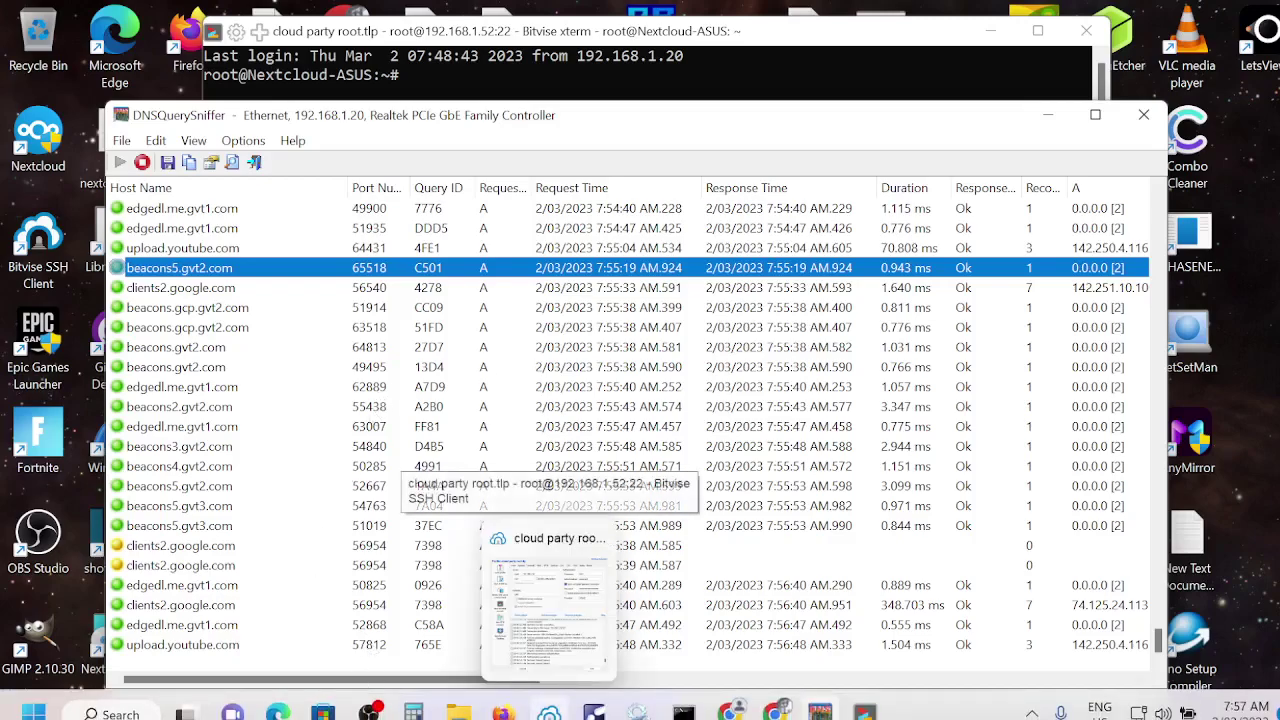
click(465, 30)
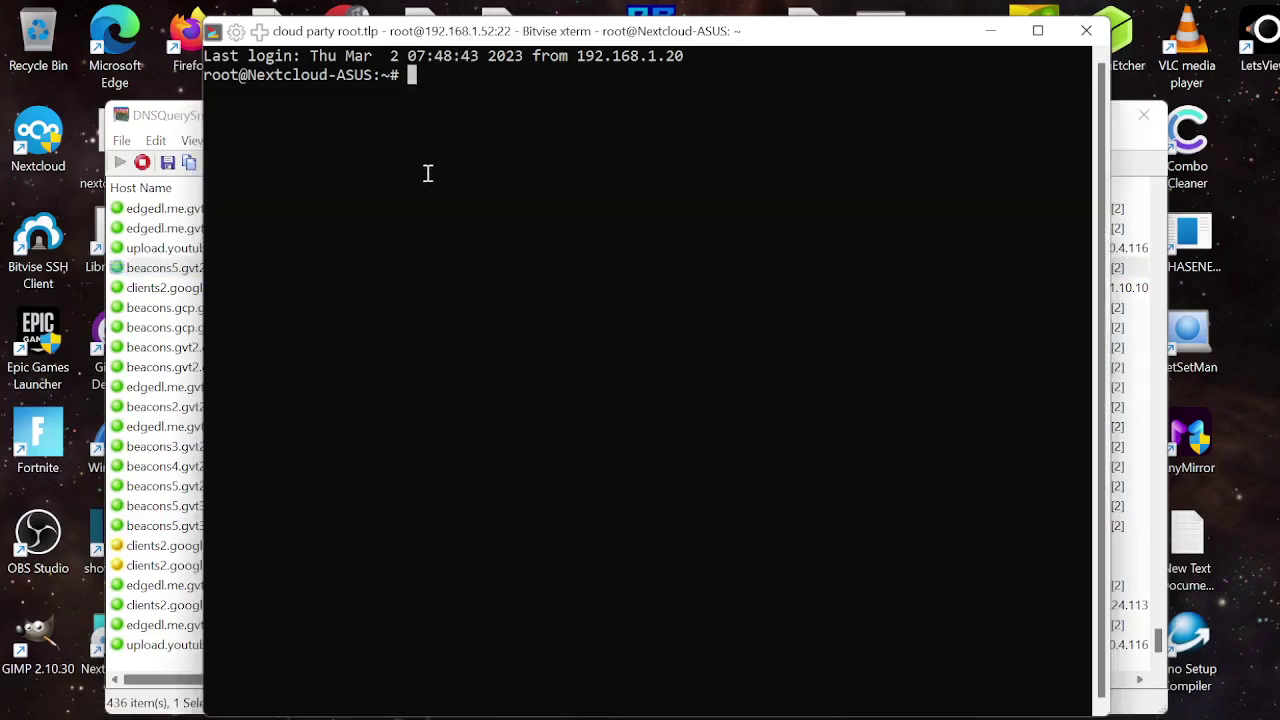
Run iotop in the second terminal console to monitor the server's disk reads and writes
text(ioptp)
key(BackSpace)
text(op)
key(Return)
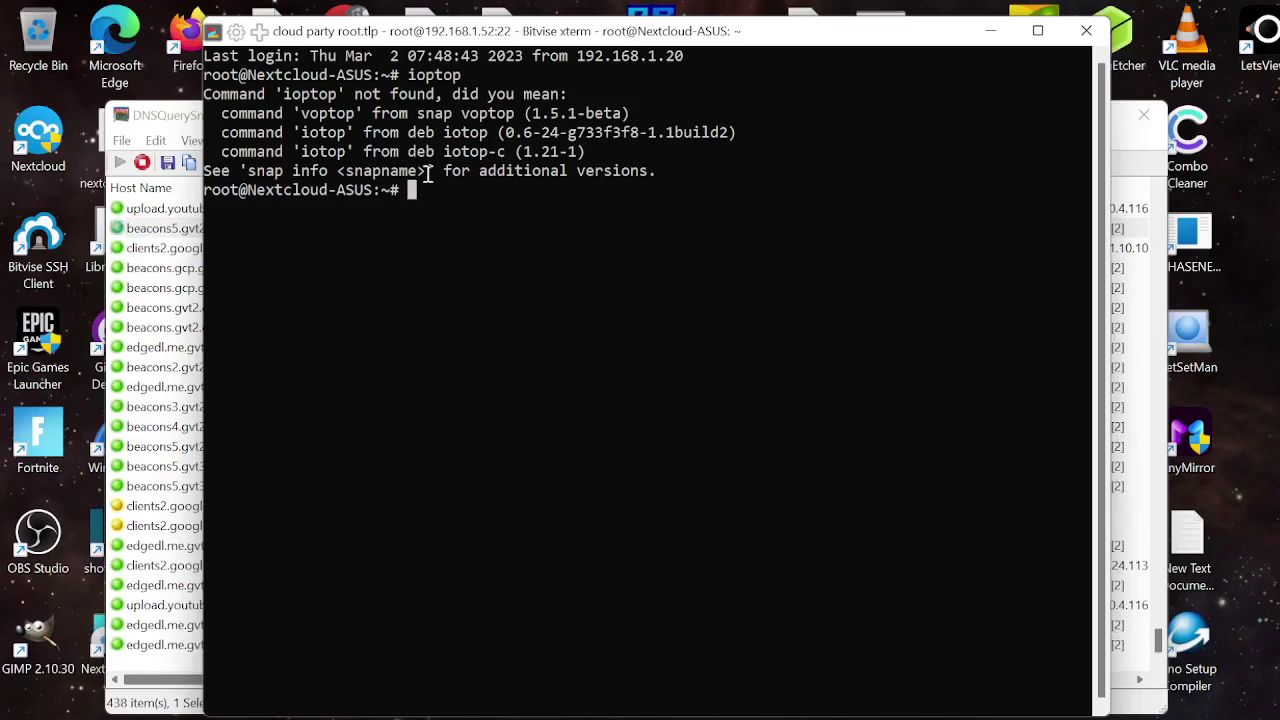
key(Up)
key(Left)
key(Left)
key(Left)
key(Left)
key(Delete)
key(Return)
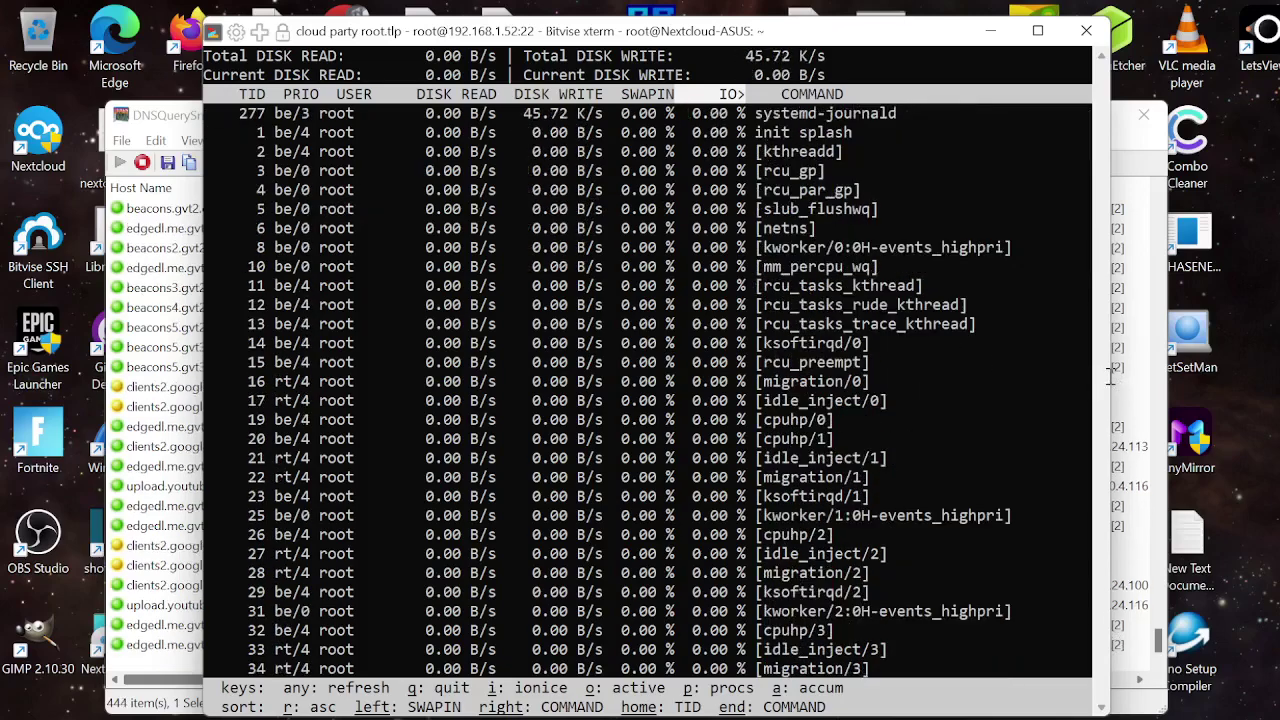
Narrow the iotop terminal window to uncover the first terminal and run top again in that first terminal
drag(1115, 370, 998, 377)
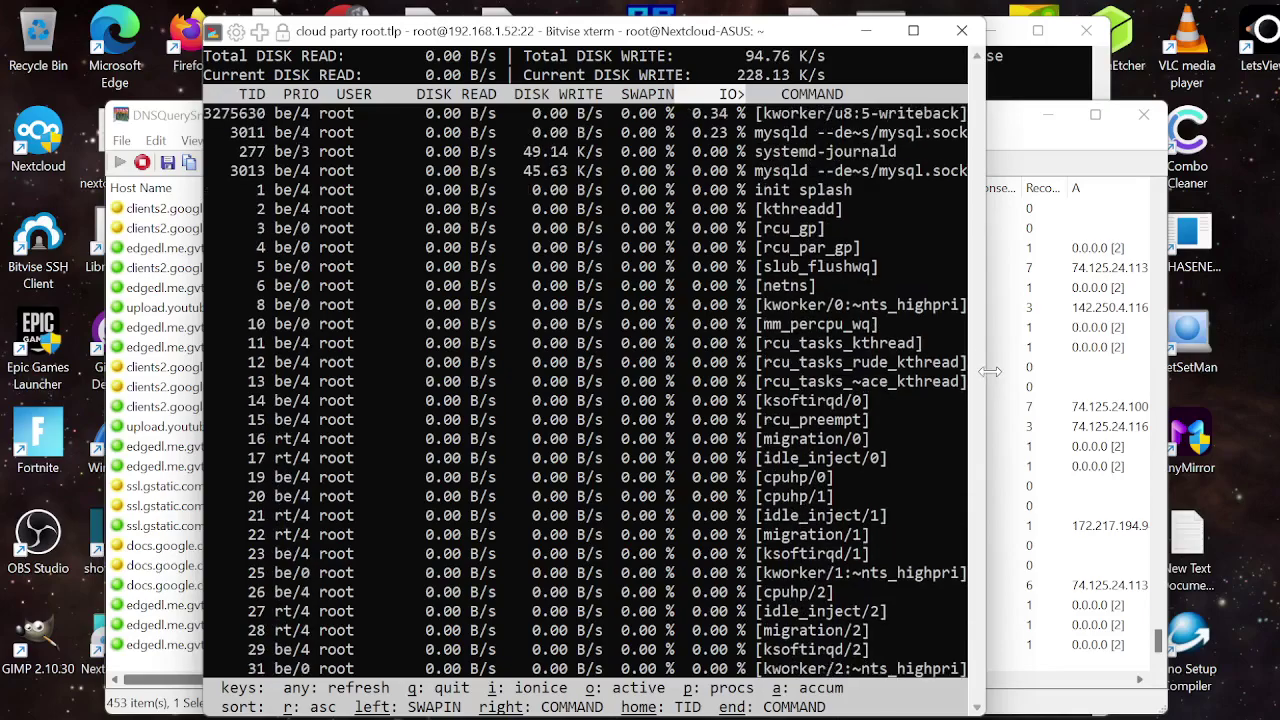
drag(990, 371, 1110, 371)
key(q)
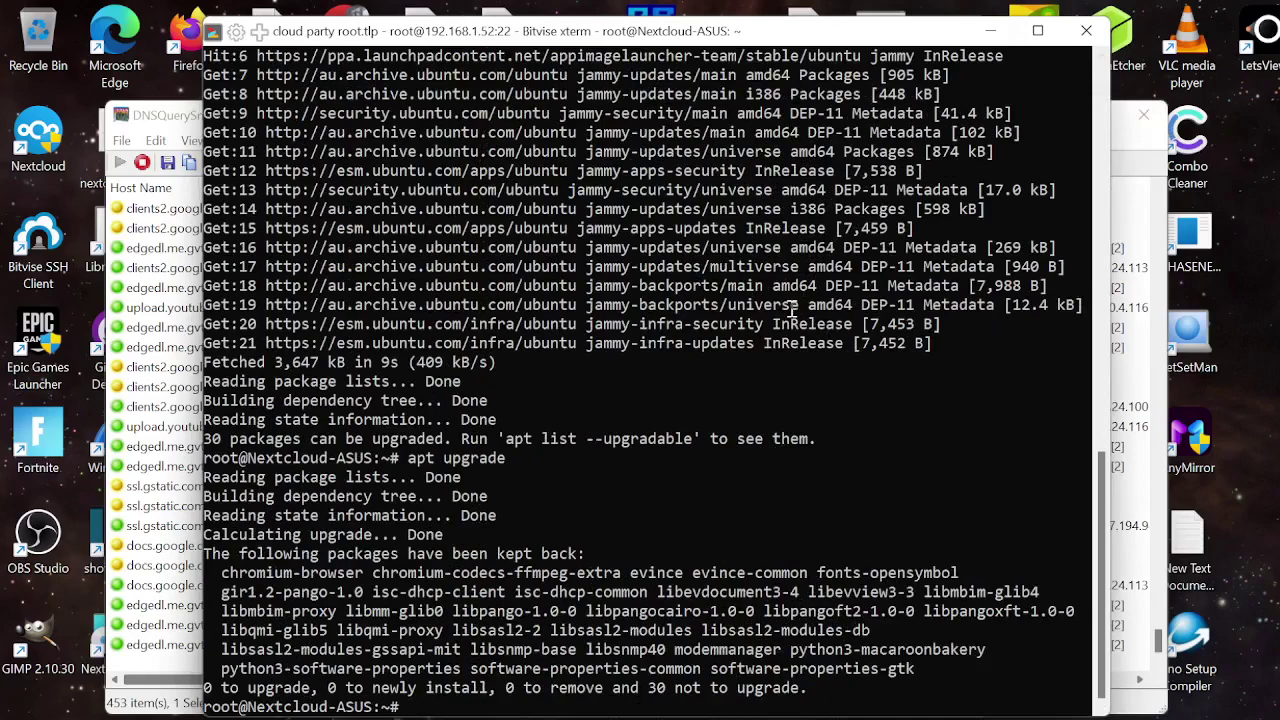
text(op)
key(Return)
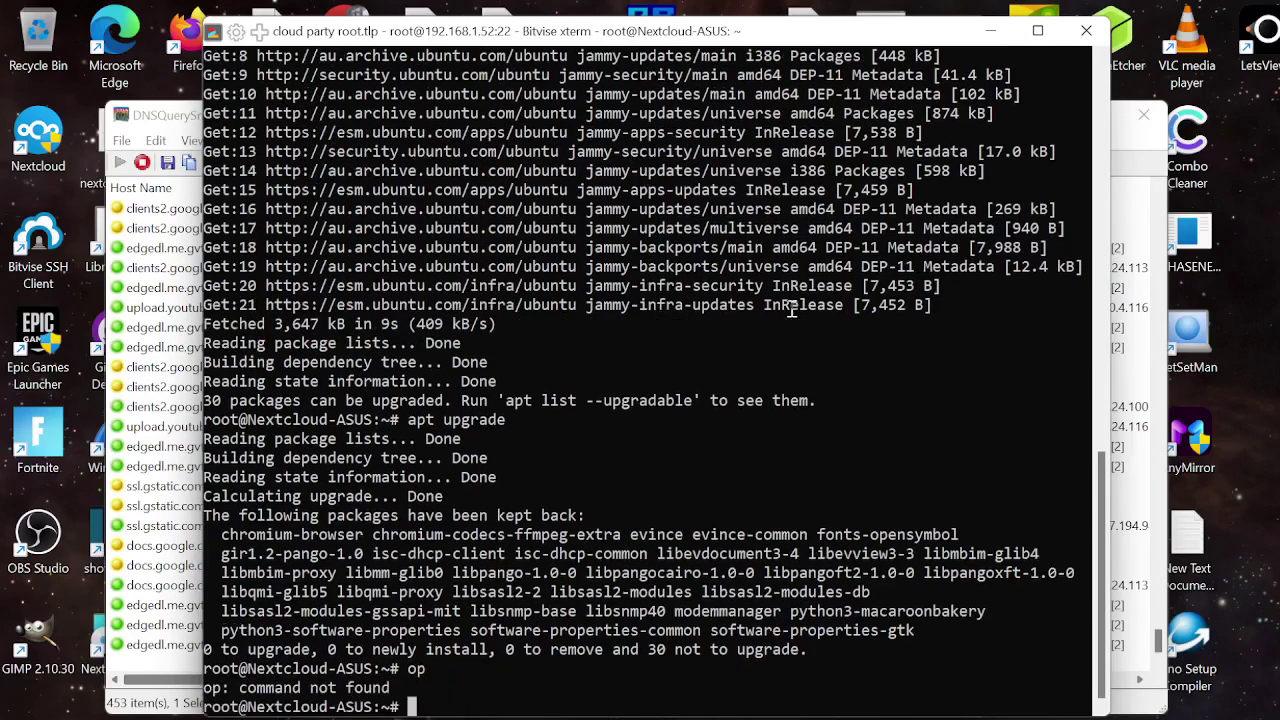
text(top)
key(Return)
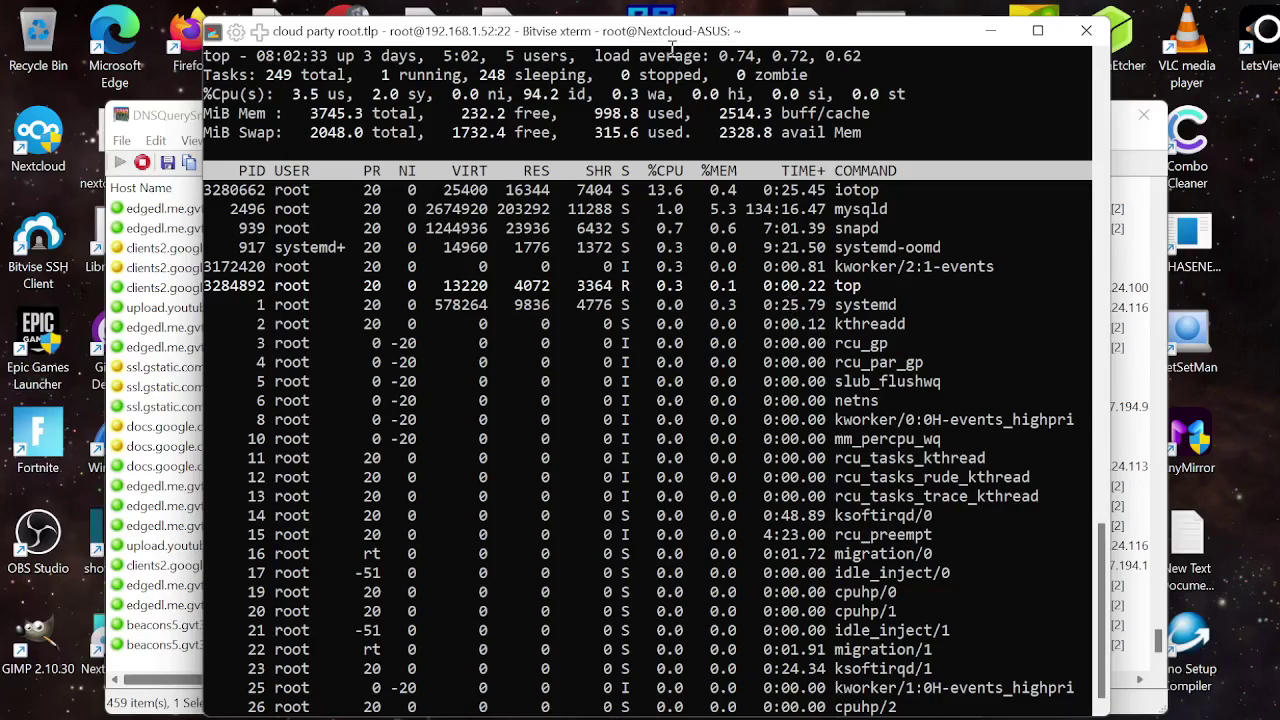
Arrange the two terminals so the top statistics stay visible above the iotop window
drag(658, 34, 482, 47)
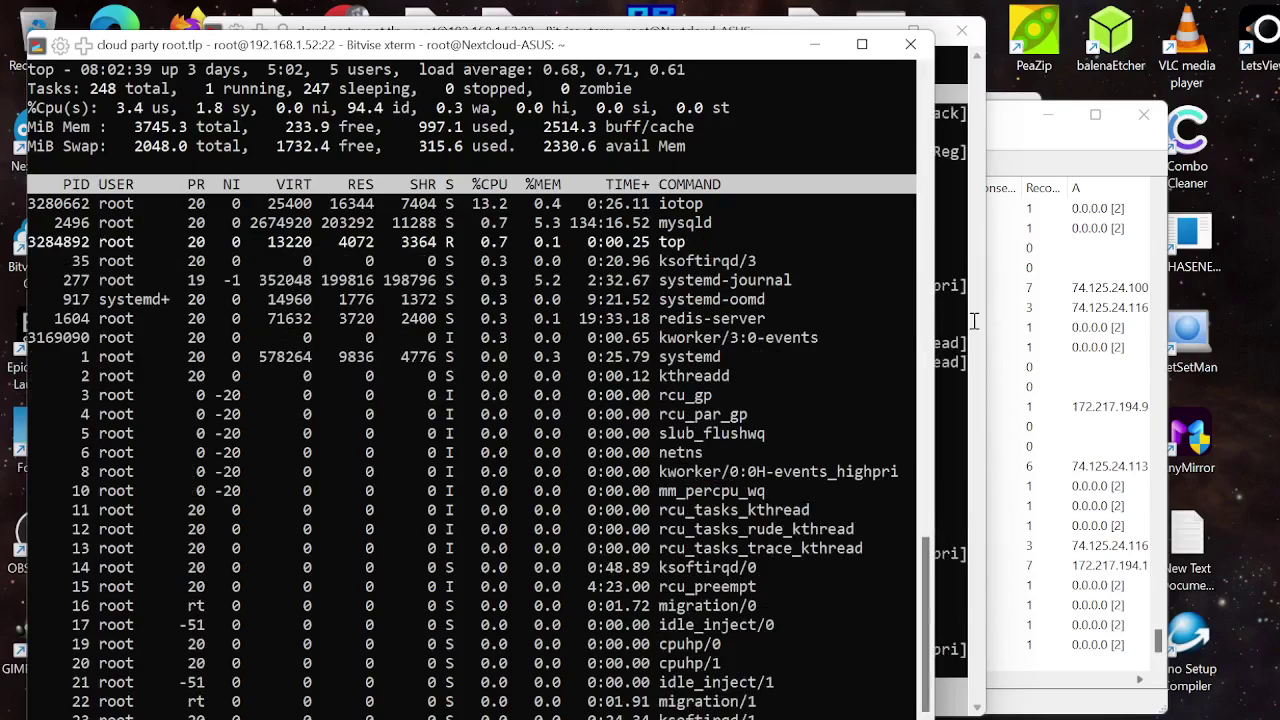
click(964, 322)
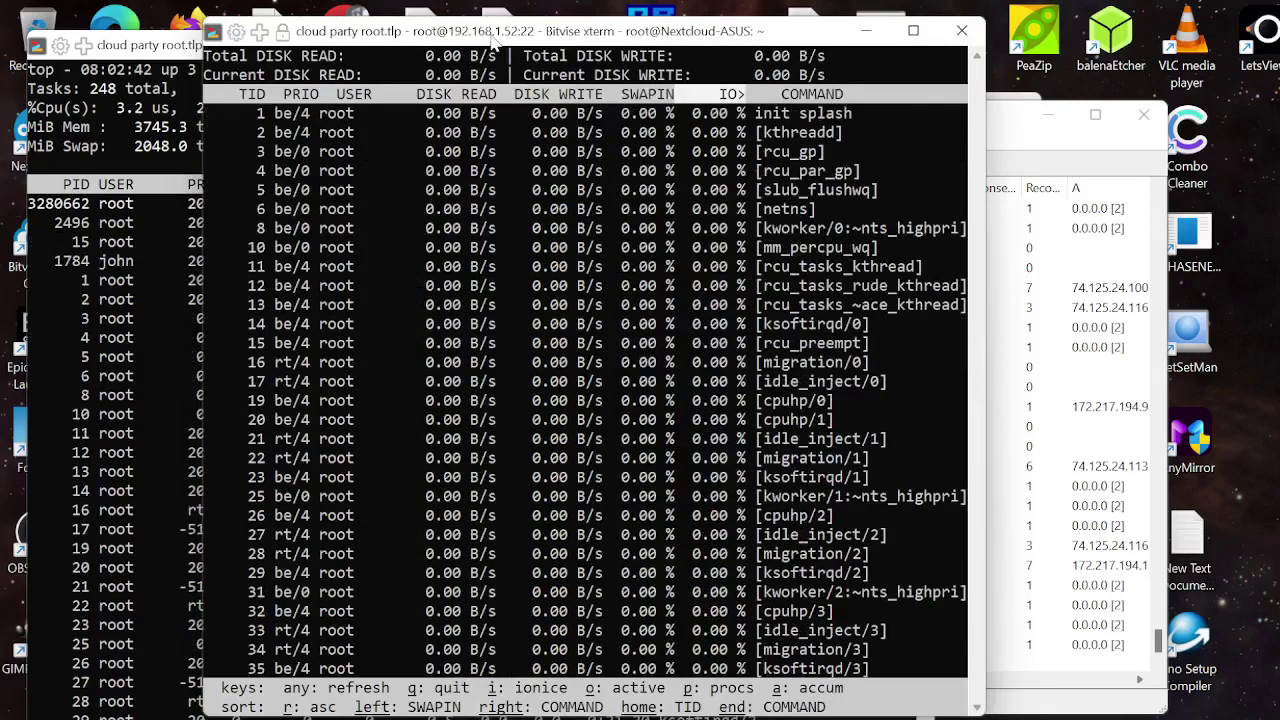
drag(496, 40, 431, 399)
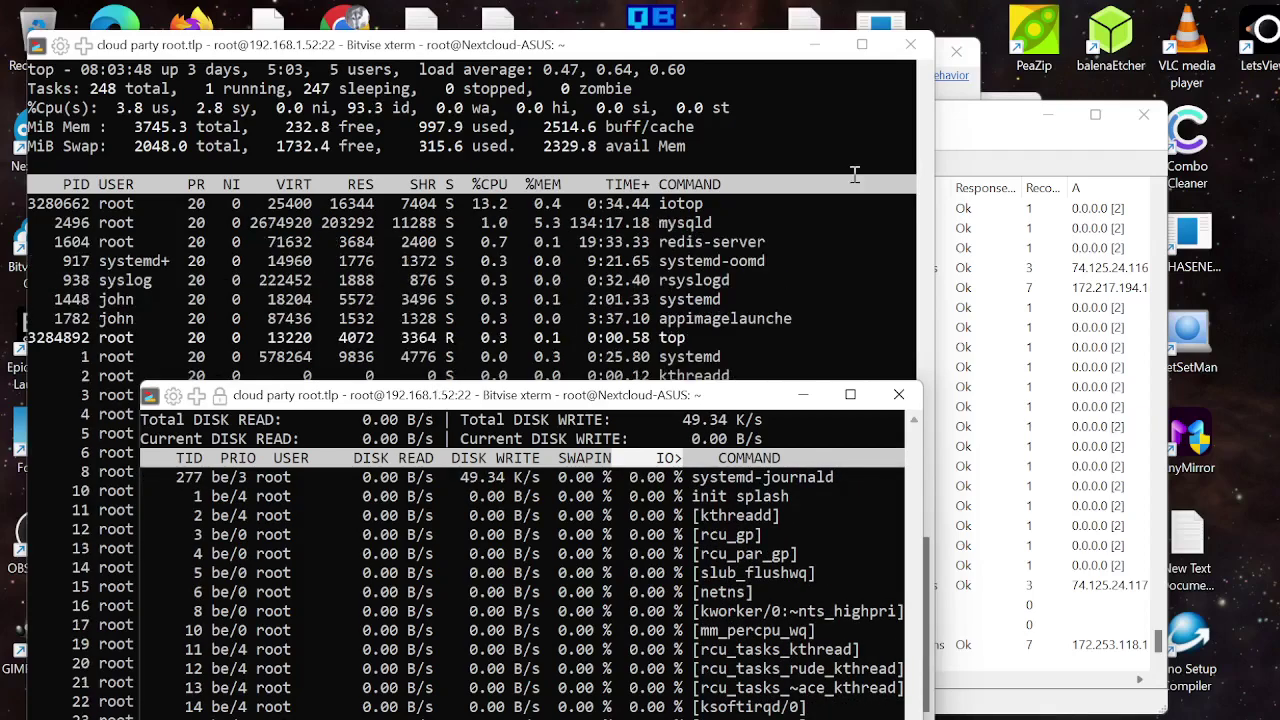
Bring DNSQuerySniffer to the front, widen its window and expand the Records Count column to show its full heading
click(996, 127)
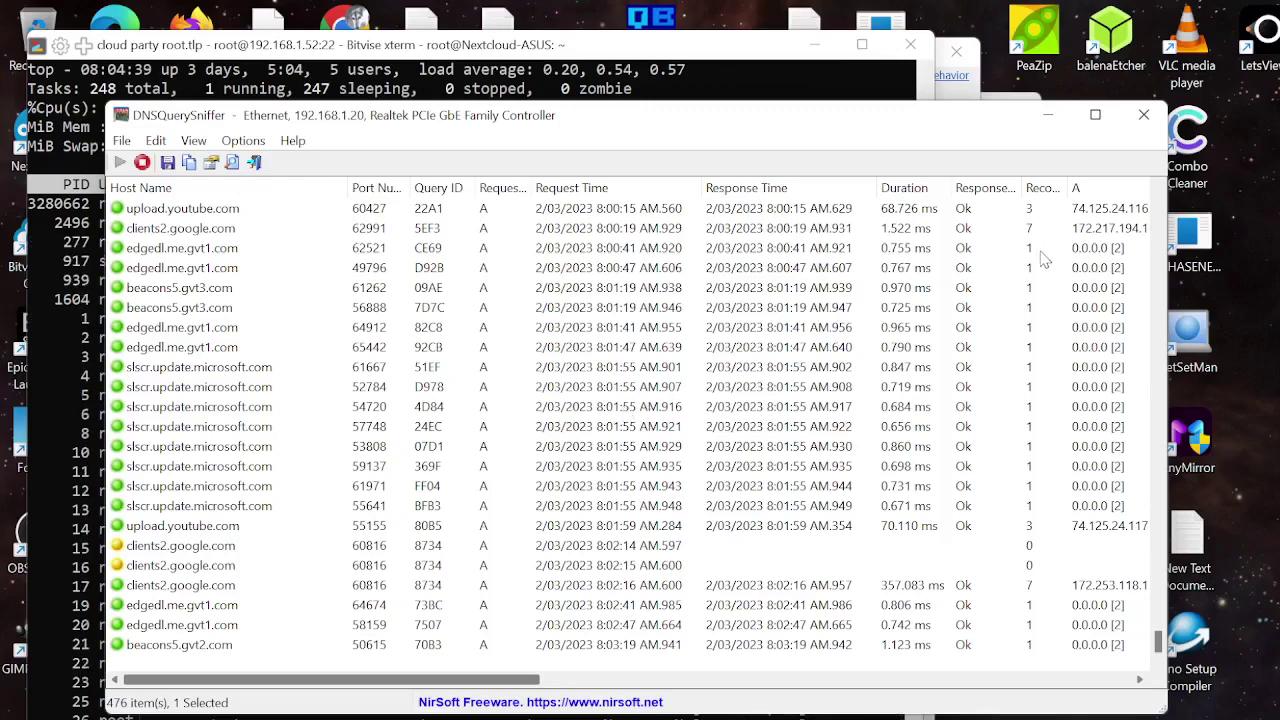
drag(1171, 316, 1265, 316)
drag(1070, 188, 1140, 183)
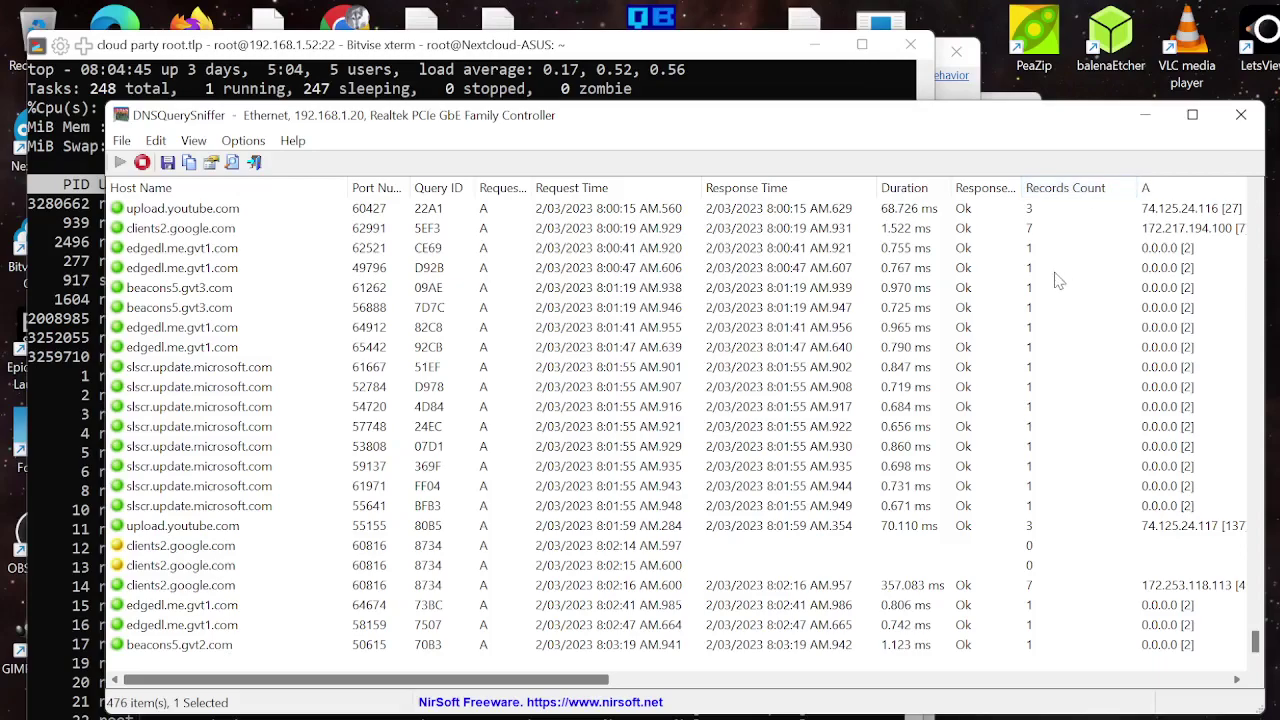
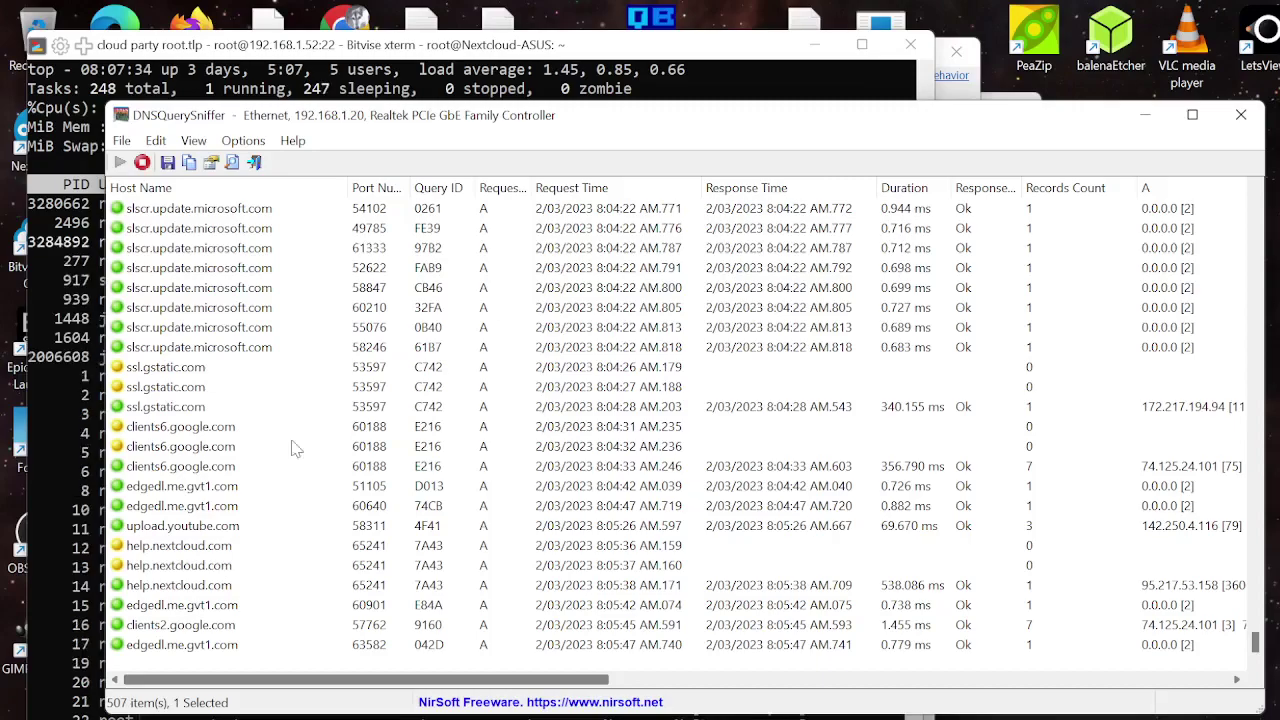
Select the first help.nextcloud.com query, then shorten the DNSQuerySniffer window and place it above the iotop terminal
click(117, 548)
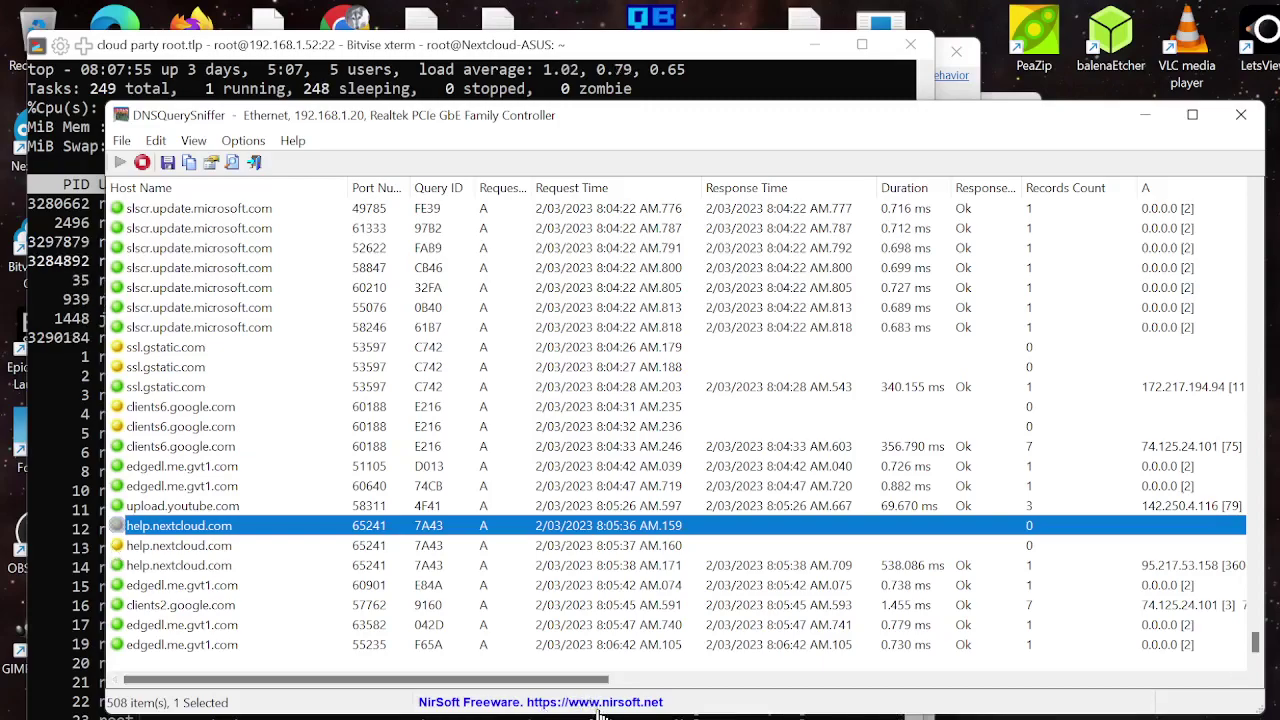
drag(598, 714, 619, 475)
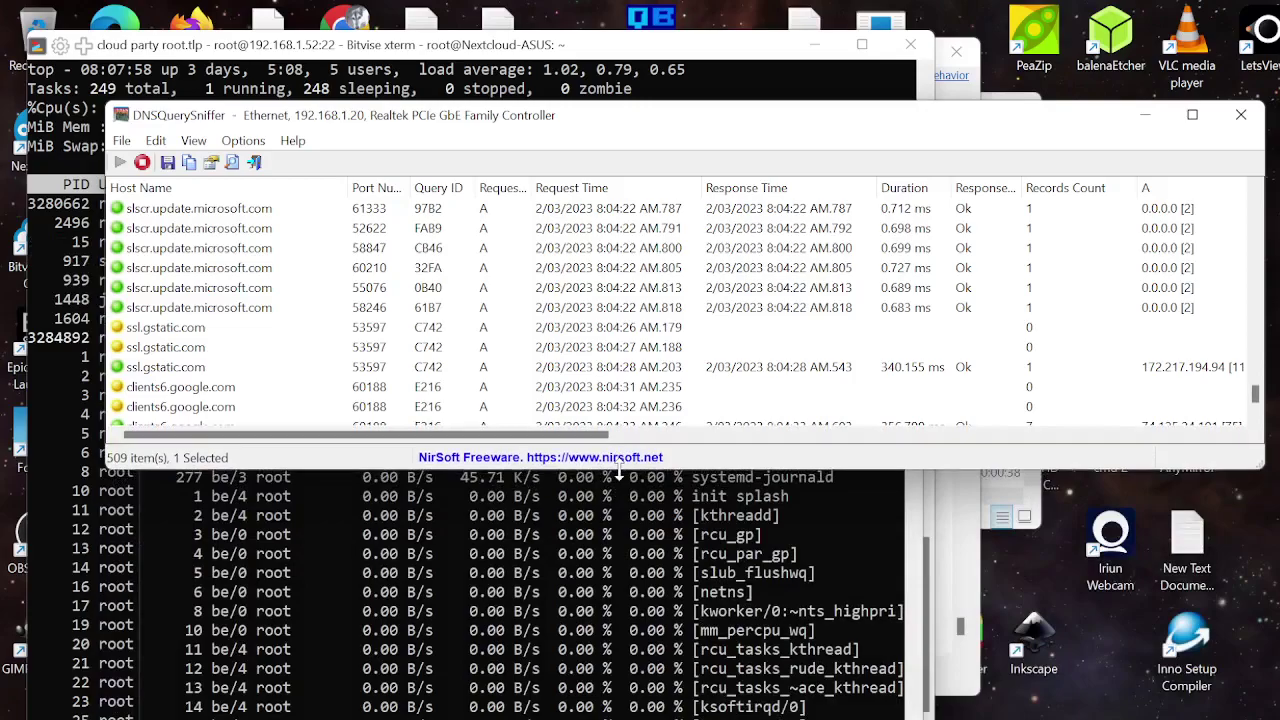
drag(562, 130, 537, 45)
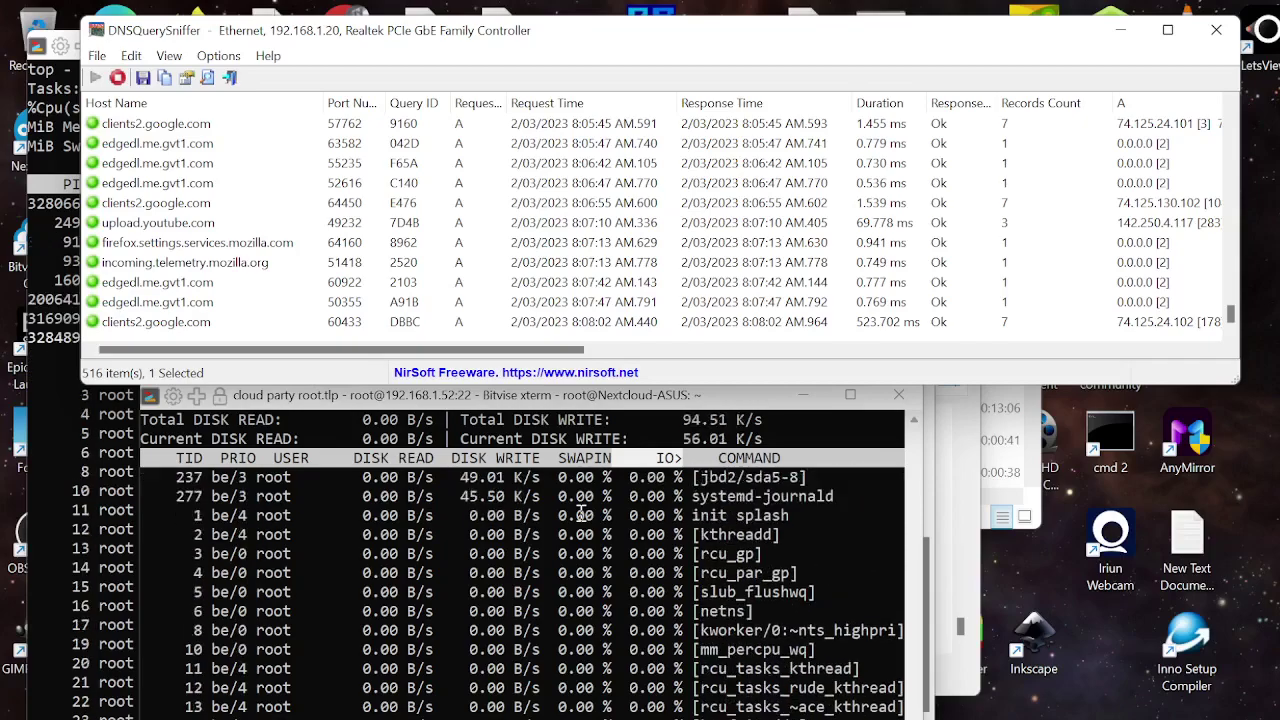
drag(505, 405, 640, 55)
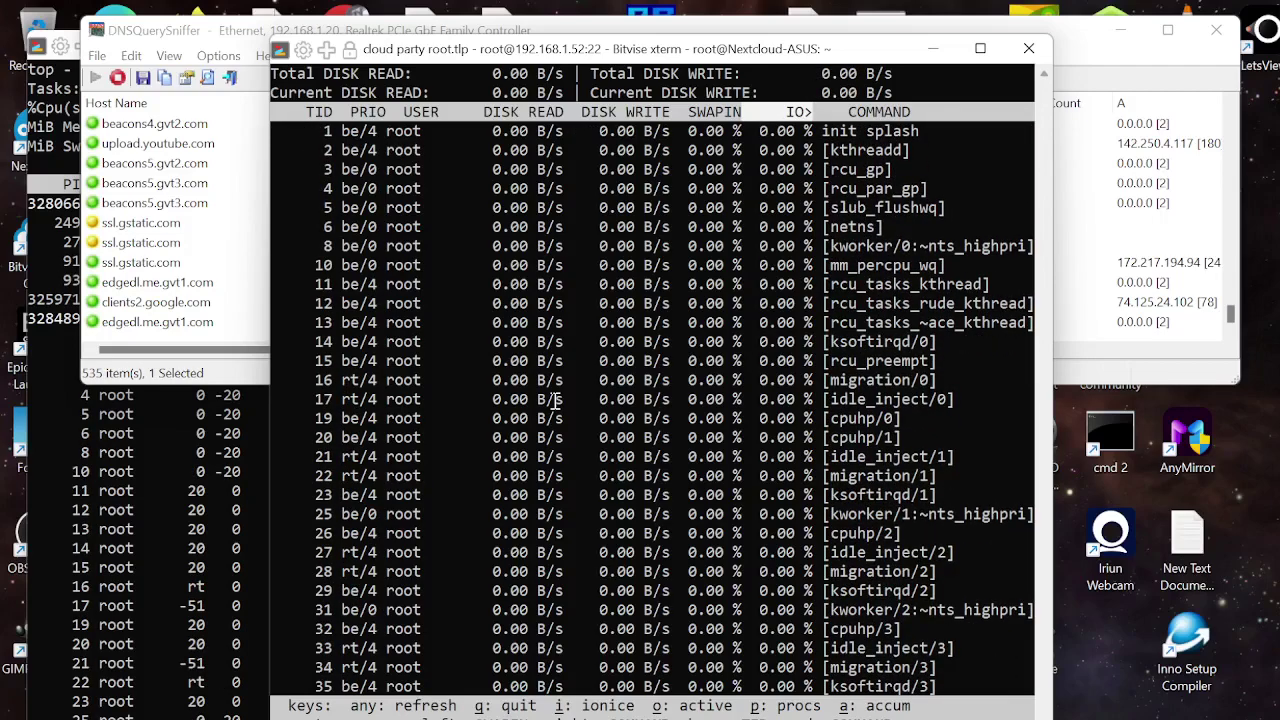
text(uyhiglyguytdfrsaaew[o8uy=\-90=-o0)
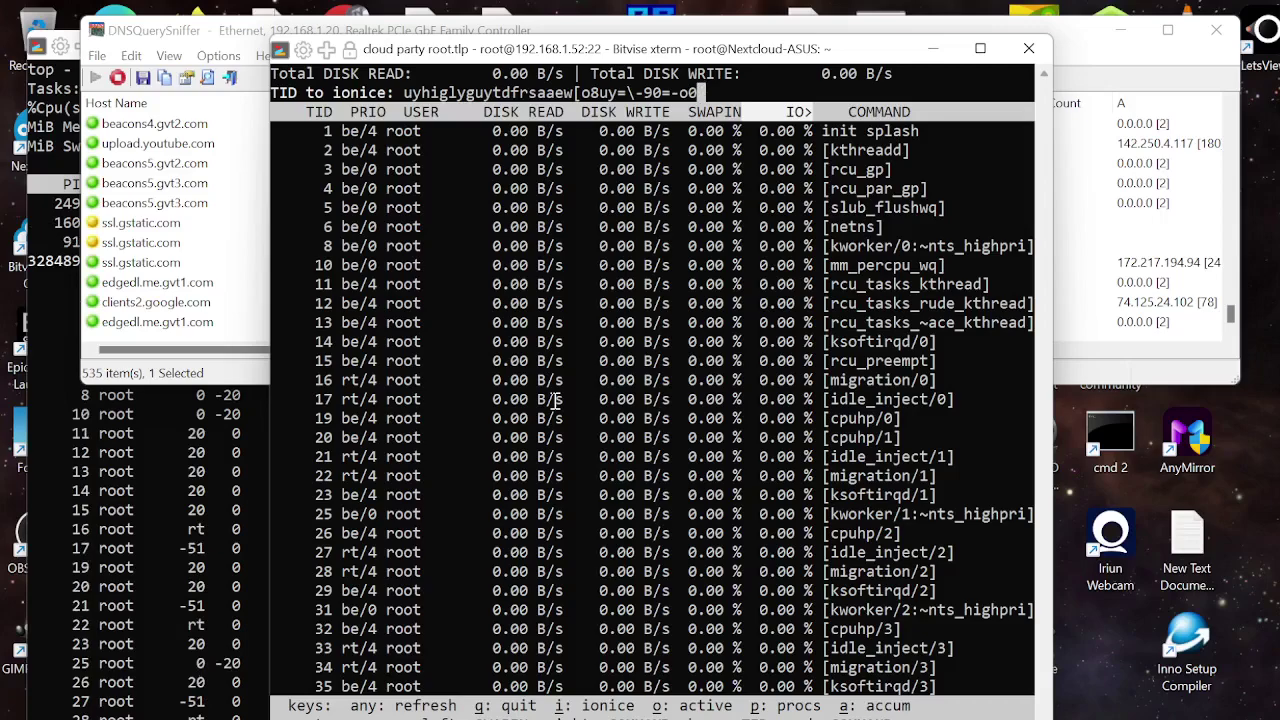
key(BackSpace)
key(BackSpace)
key(BackSpace)
key(BackSpace)
key(BackSpace)
key(BackSpace)
key(BackSpace)
key(BackSpace)
key(BackSpace)
key(BackSpace)
key(BackSpace)
key(BackSpace)
key(BackSpace)
key(BackSpace)
key(BackSpace)
key(BackSpace)
key(BackSpace)
key(BackSpace)
key(BackSpace)
key(BackSpace)
key(BackSpace)
key(BackSpace)
key(BackSpace)
key(BackSpace)
key(BackSpace)
key(BackSpace)
key(BackSpace)
key(BackSpace)
key(BackSpace)
key(BackSpace)
key(BackSpace)
key(BackSpace)
key(BackSpace)
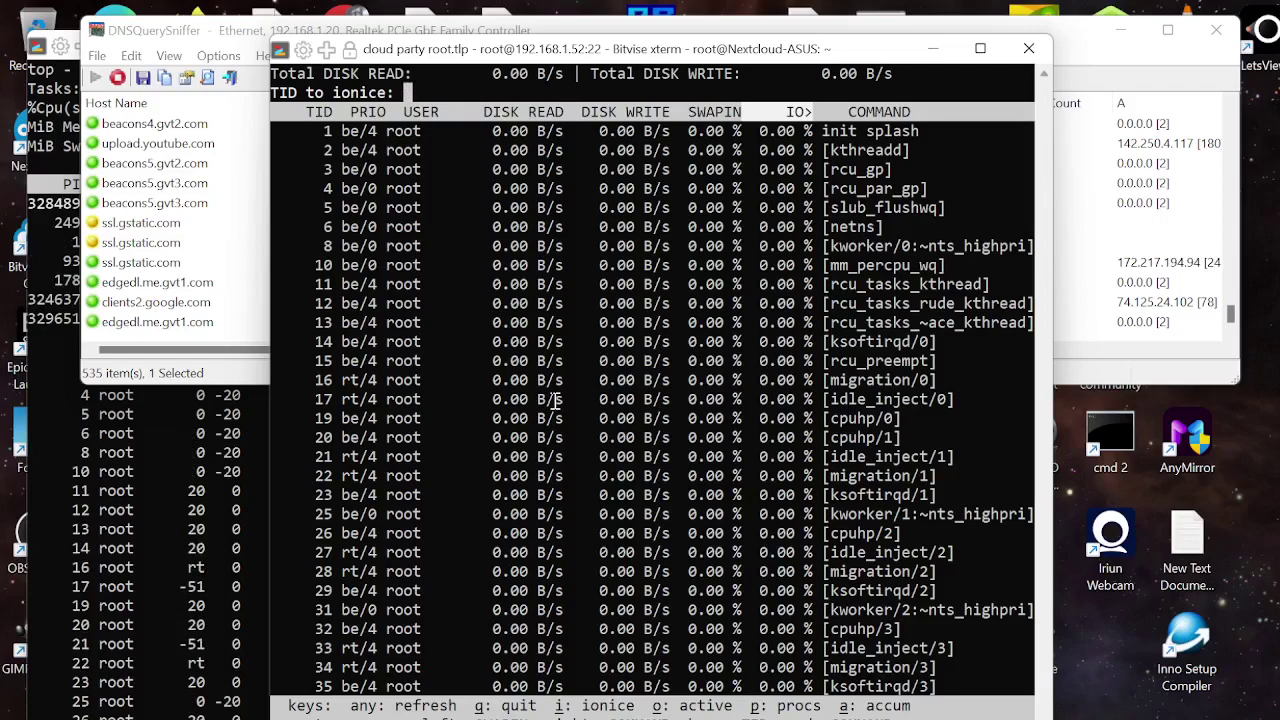
key(Escape)
key(Escape)
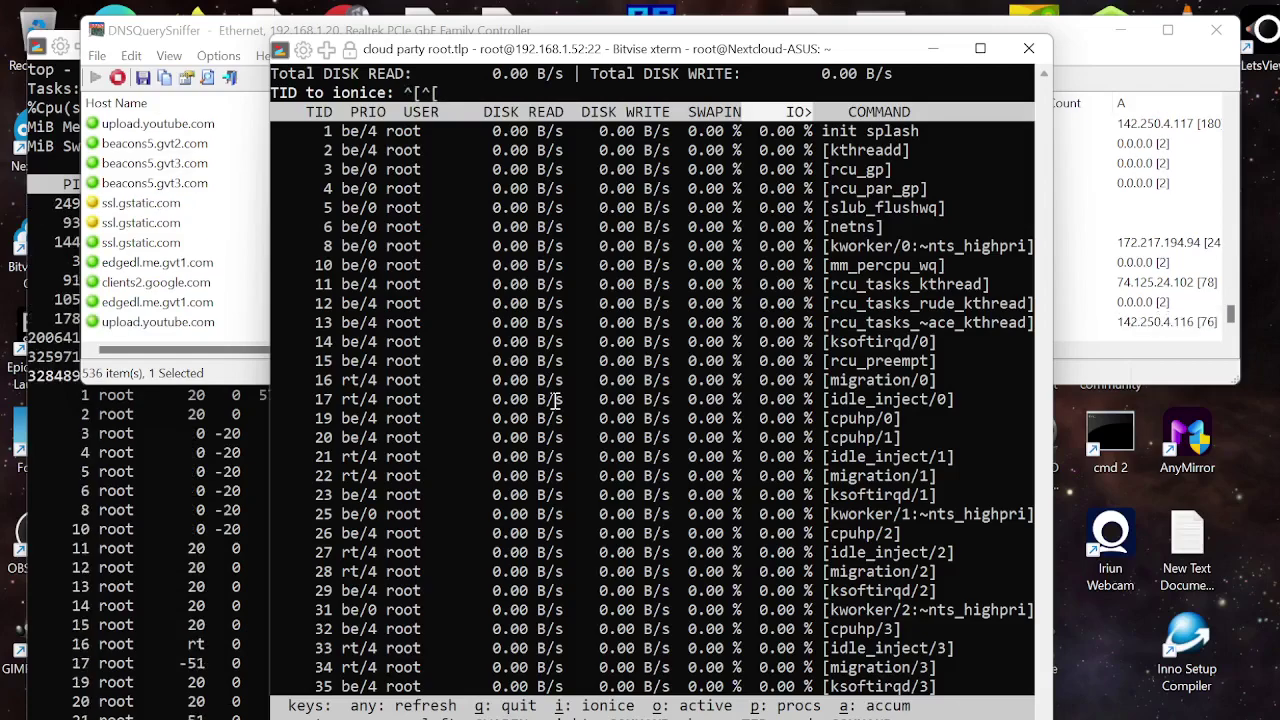
key(Return)
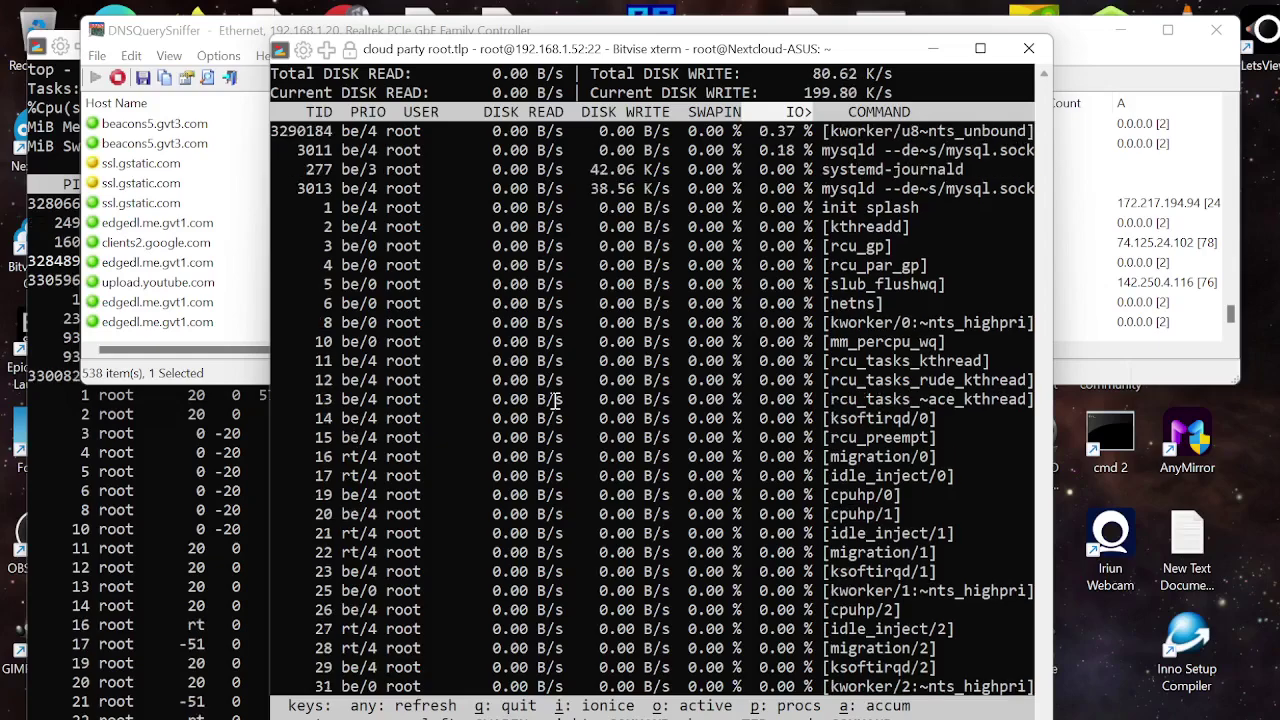
Place the iotop window below the DNSQuerySniffer query list and examine the disk read, write and IO figures per process
drag(605, 55, 563, 352)
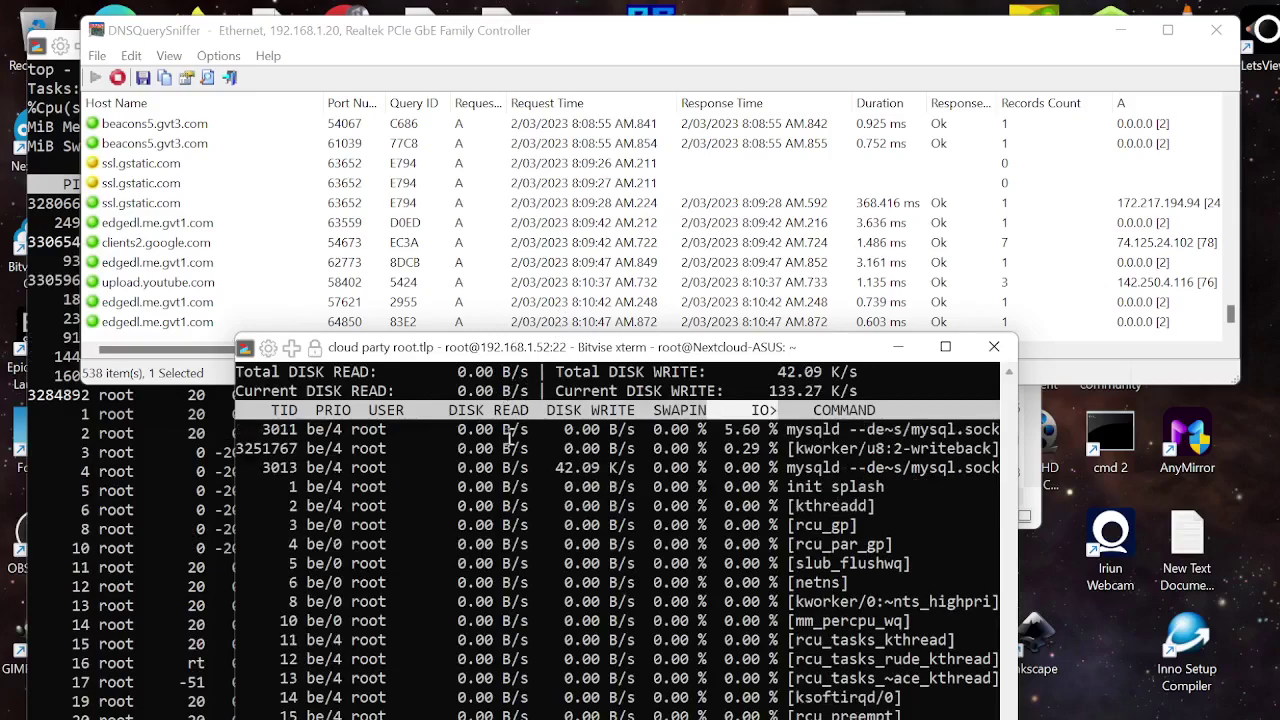
drag(326, 422, 320, 695)
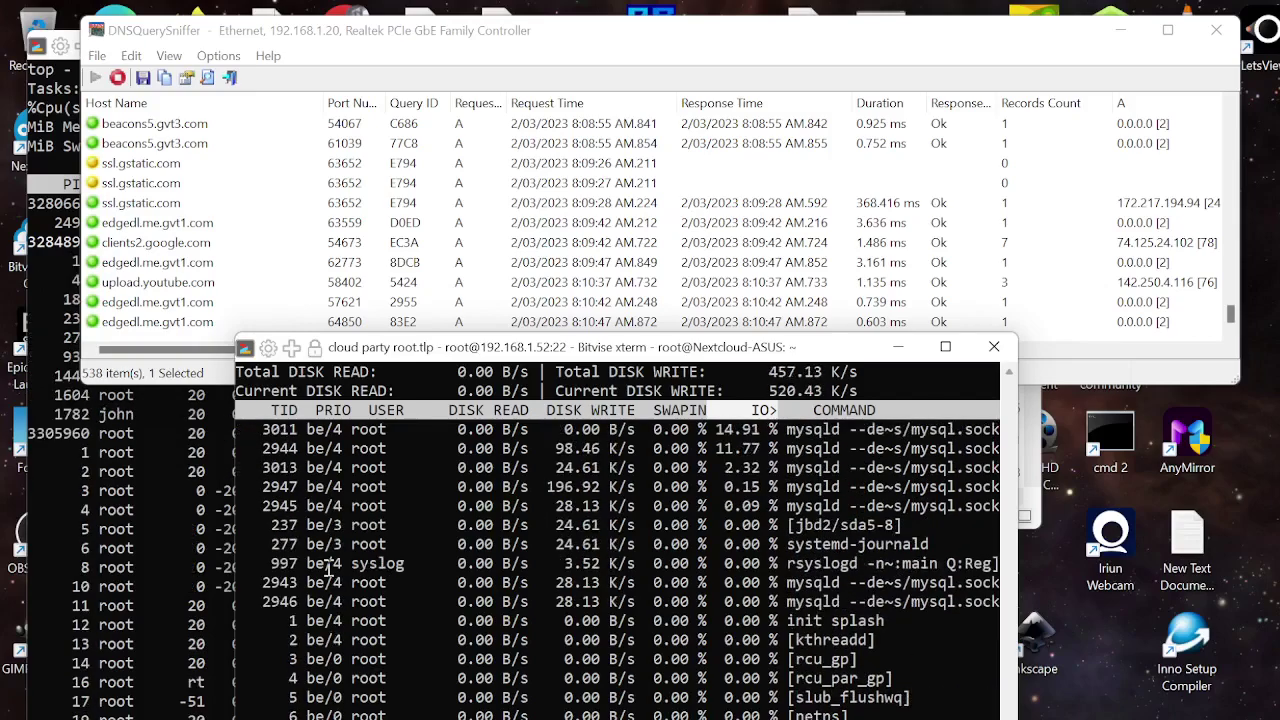
double_click(590, 440)
double_click(588, 486)
double_click(595, 527)
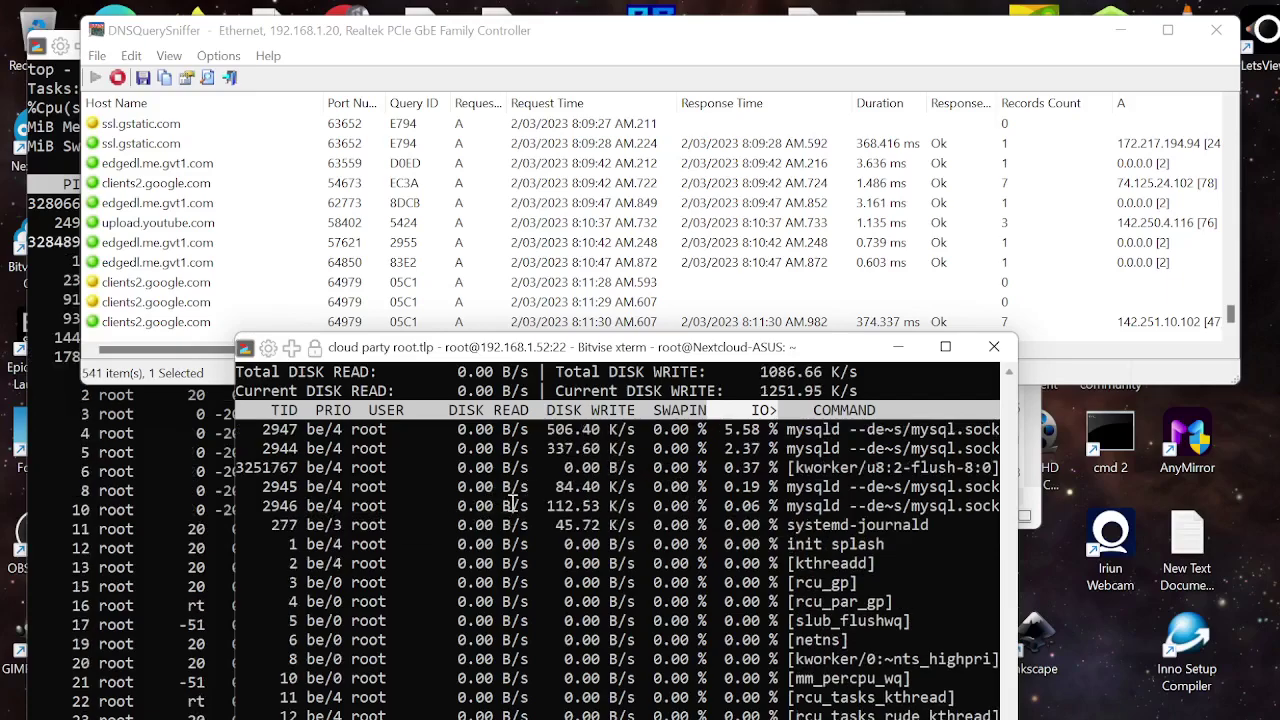
triple_click(511, 503)
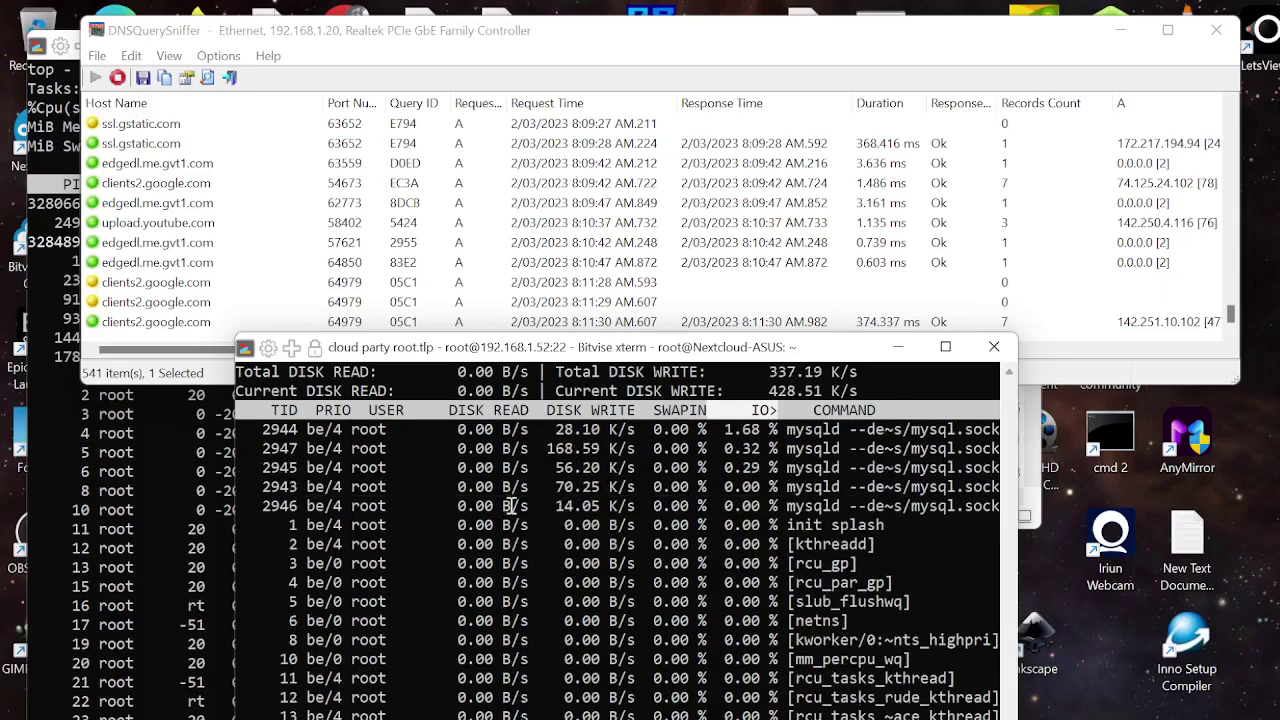
triple_click(511, 505)
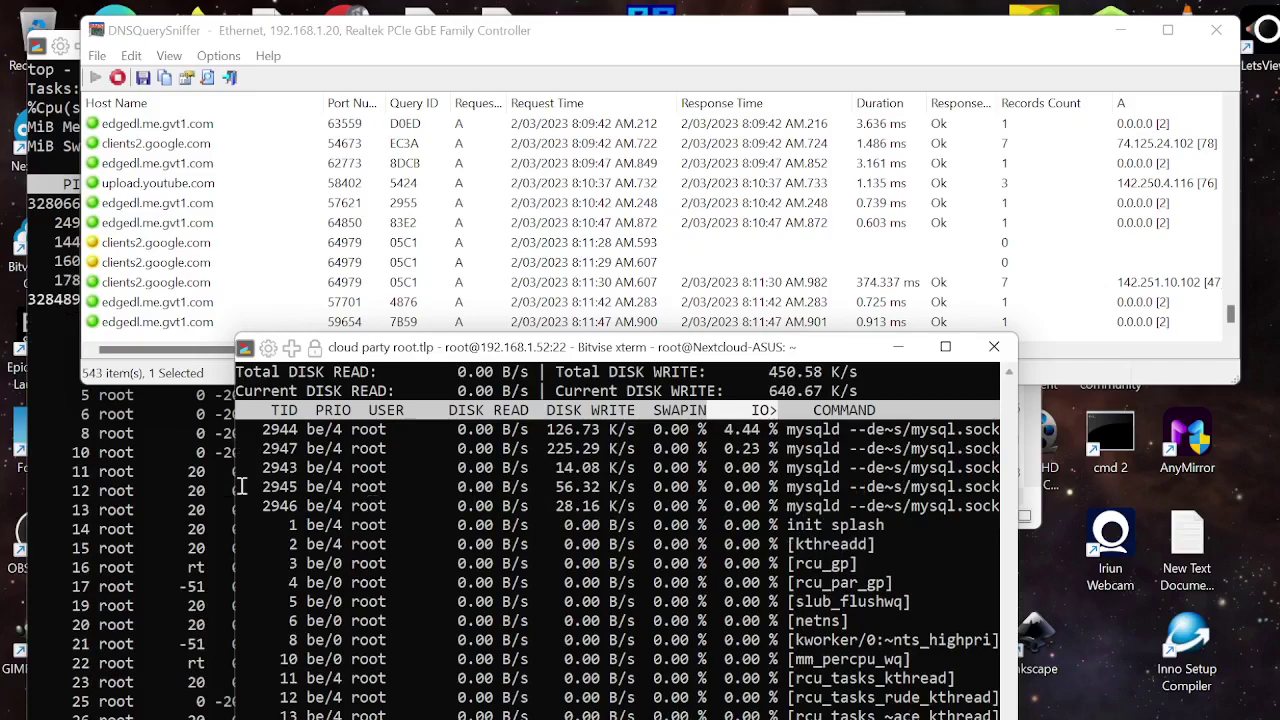
drag(306, 488, 338, 490)
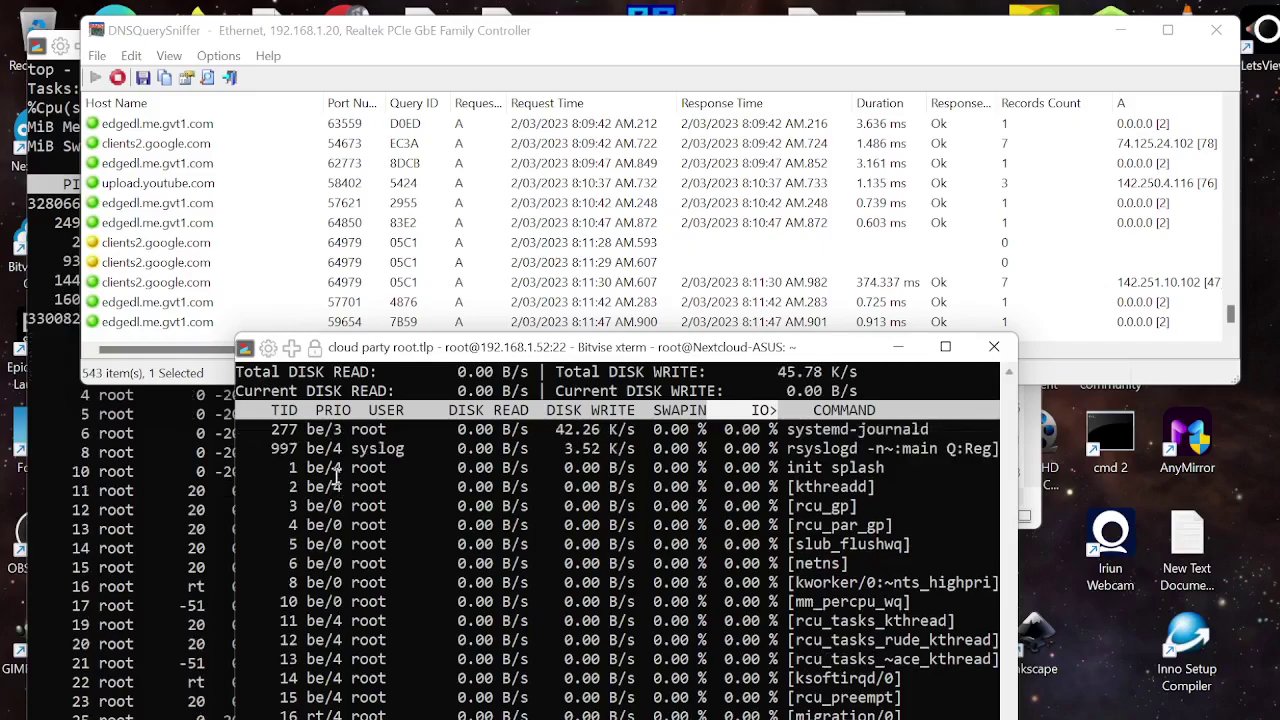
drag(338, 449, 338, 449)
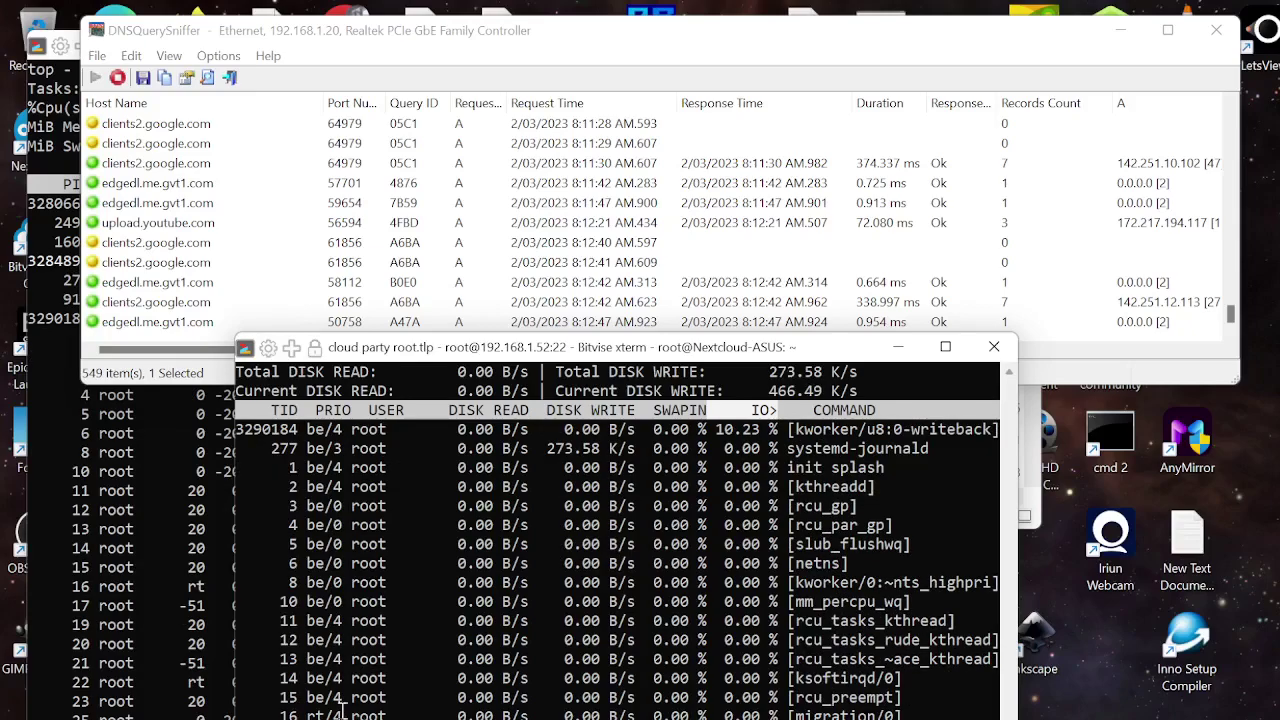
drag(590, 348, 561, 413)
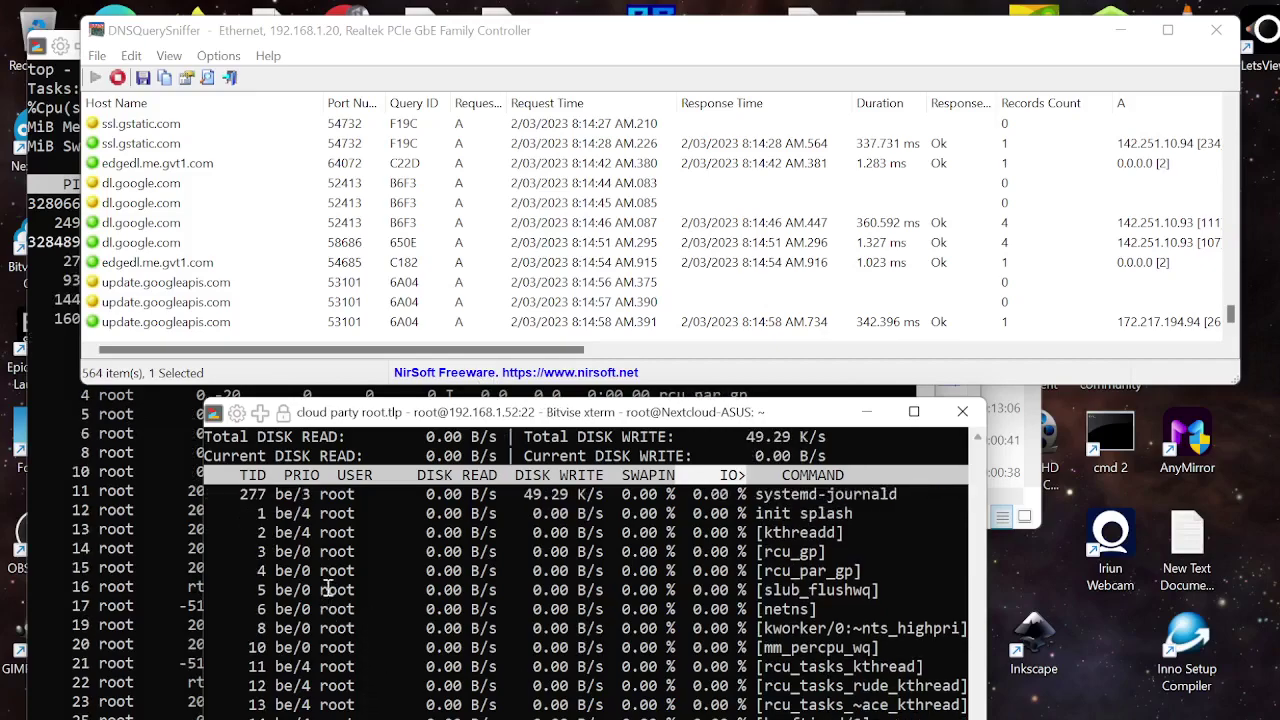
drag(320, 532, 315, 628)
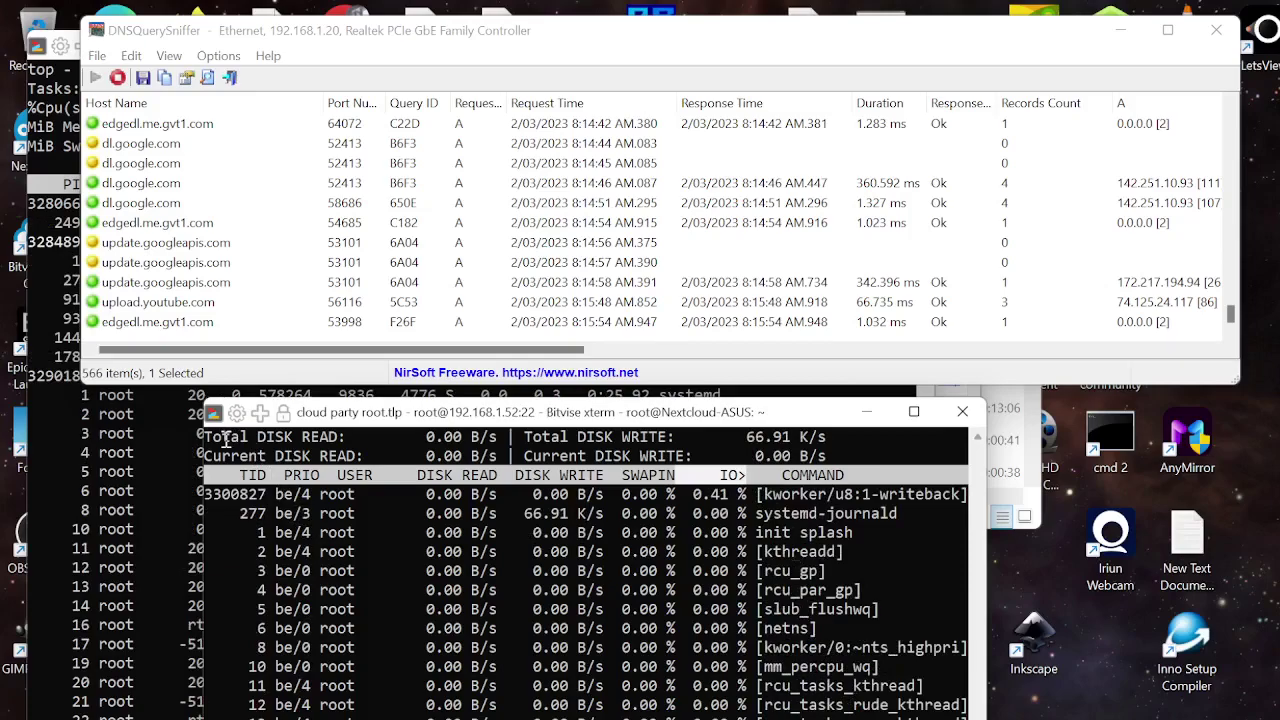
drag(218, 437, 215, 719)
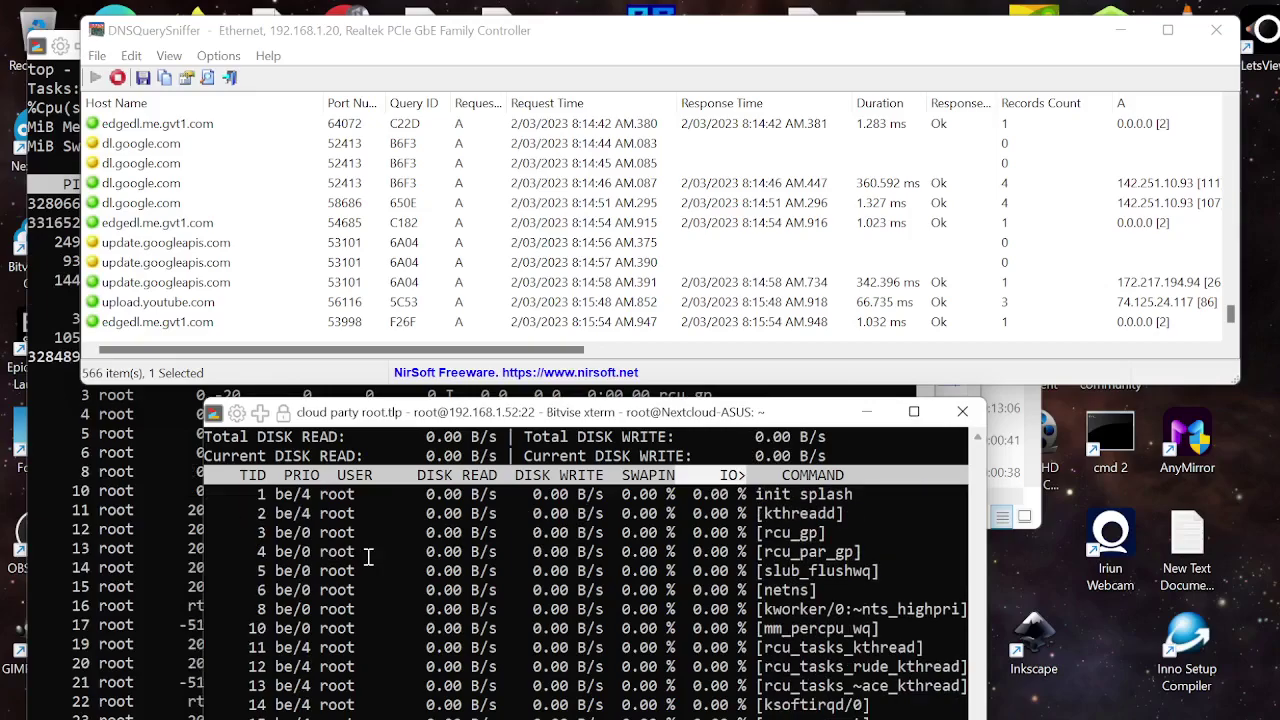
Move the iotop window to the upper edge of the screen and limit its list to processes with active I/O
drag(555, 419, 570, 128)
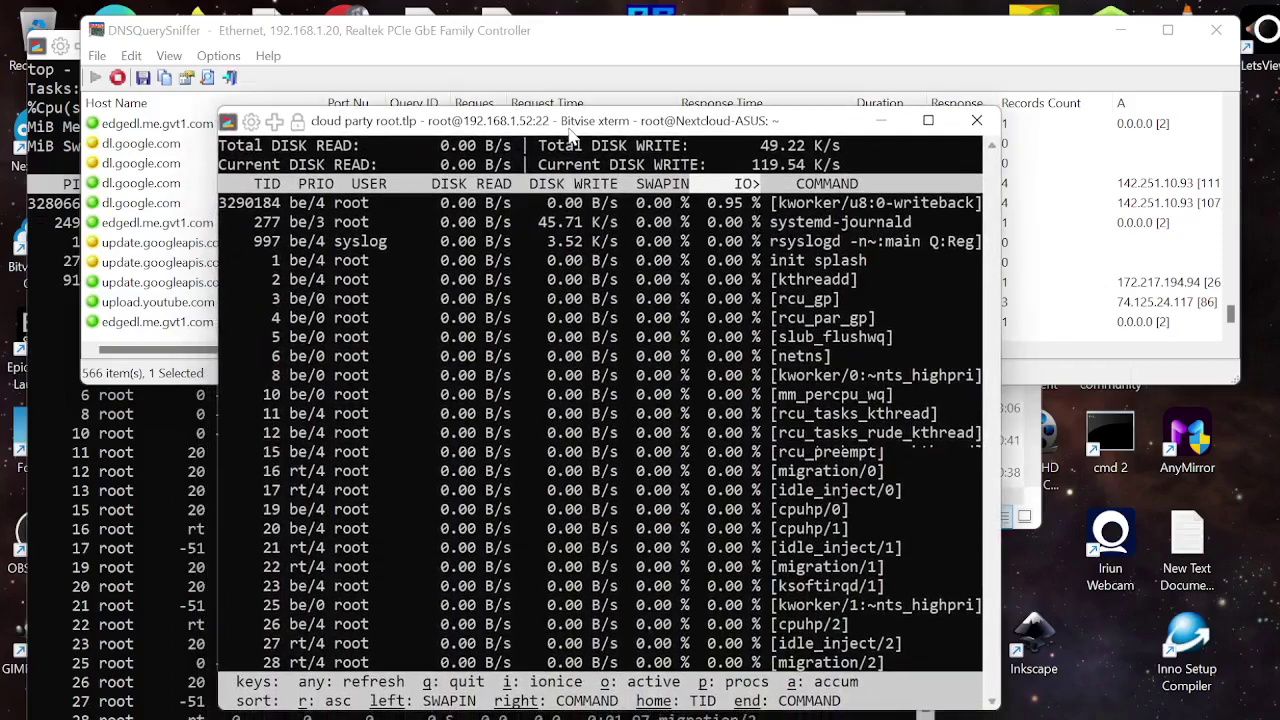
double_click(520, 108)
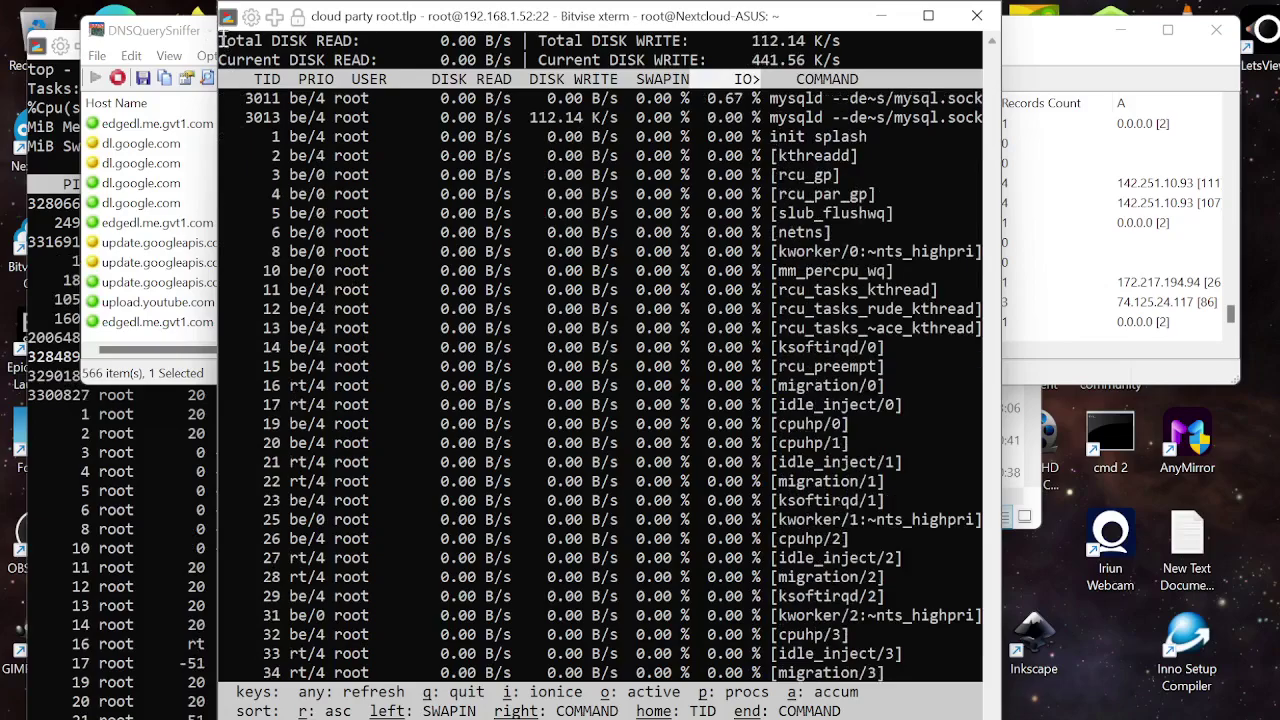
drag(226, 40, 250, 672)
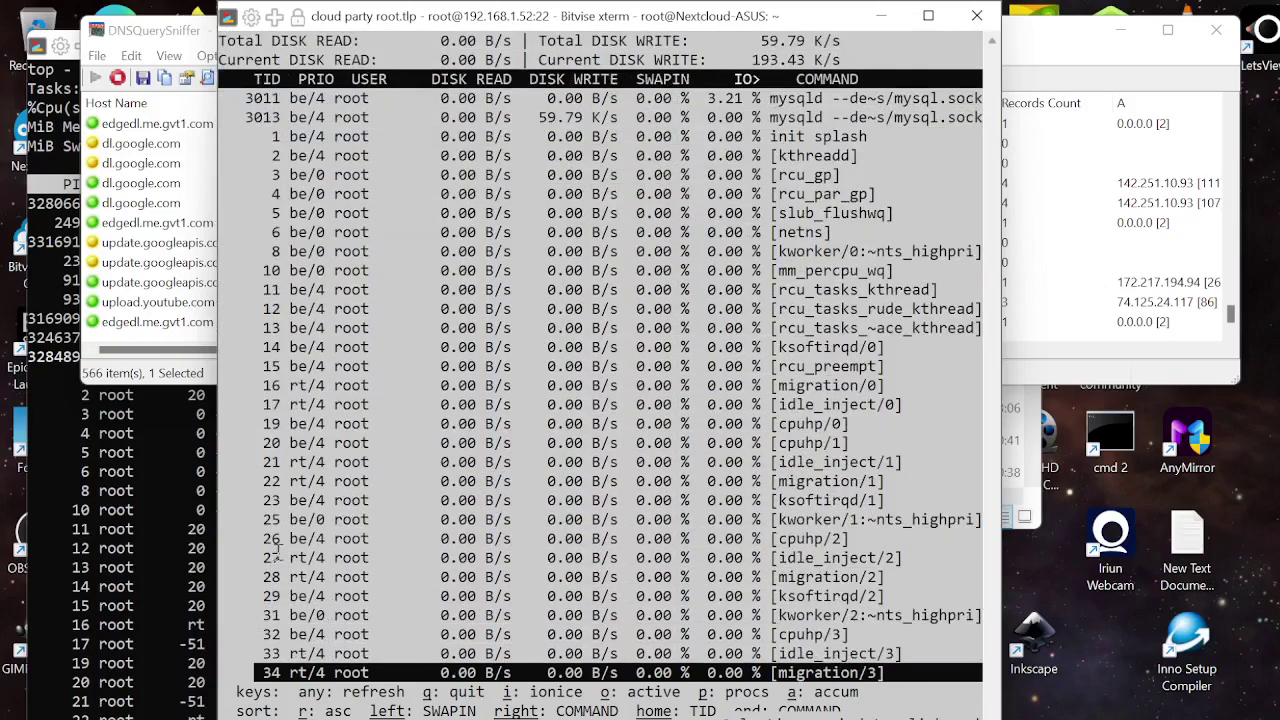
click(435, 423)
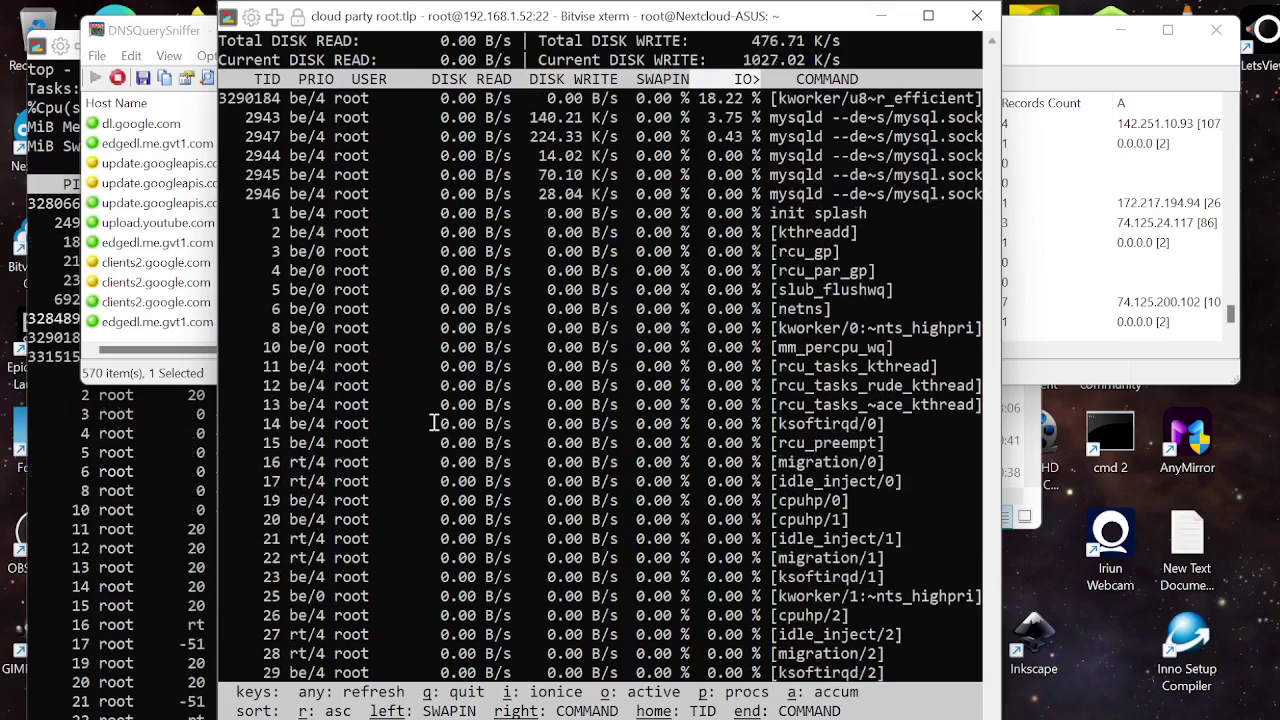
key(o)
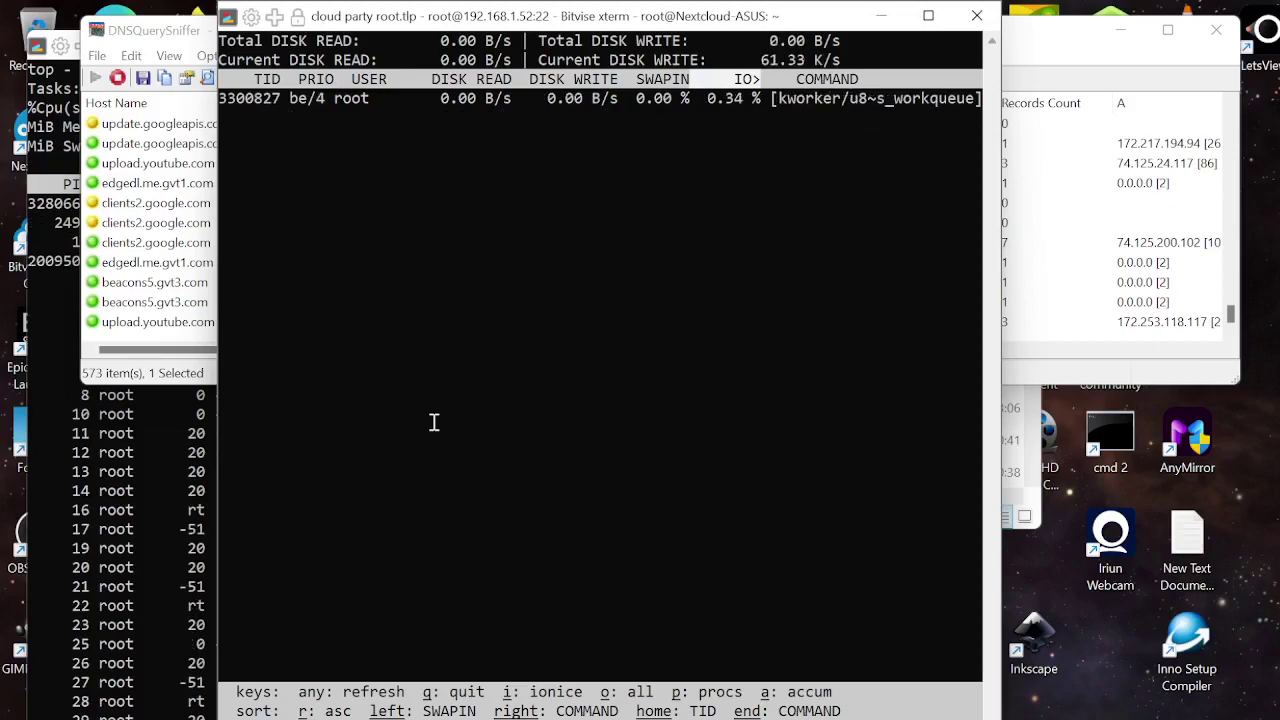
Bring the terminal running top to the front and examine its CPU and memory summary and the full process list
click(142, 476)
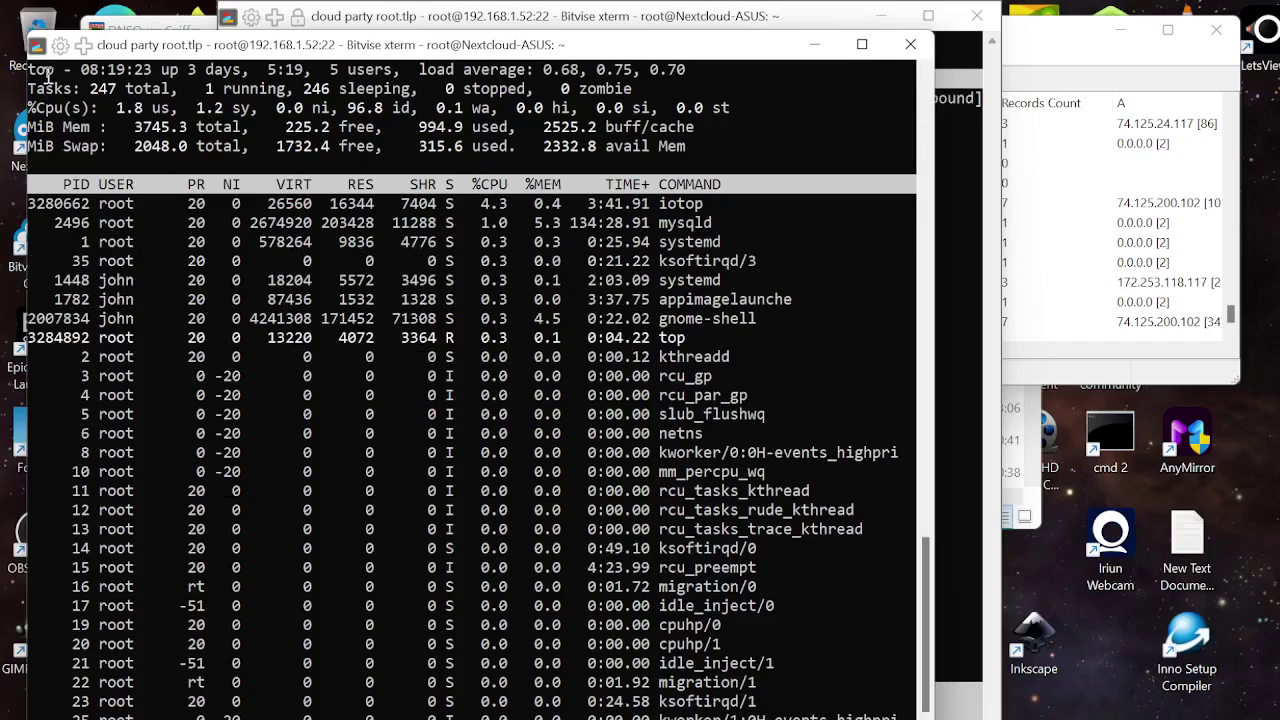
drag(40, 62, 77, 575)
click(77, 575)
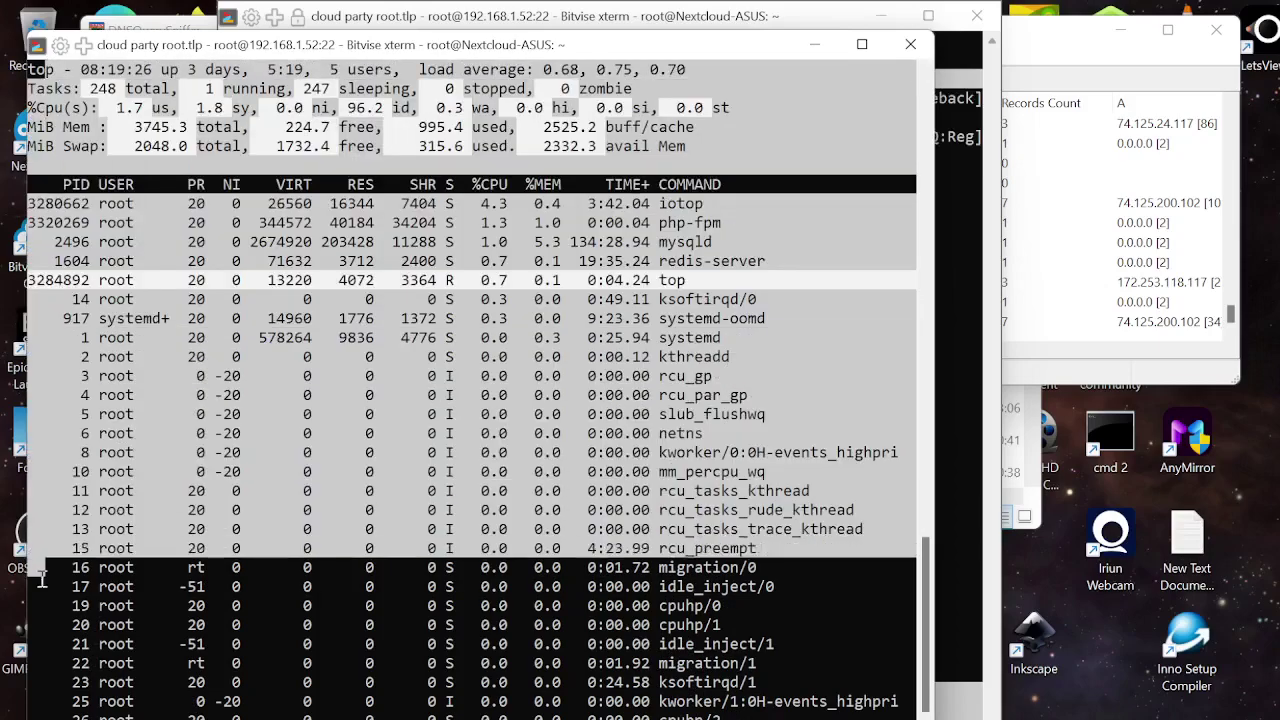
drag(47, 72, 52, 672)
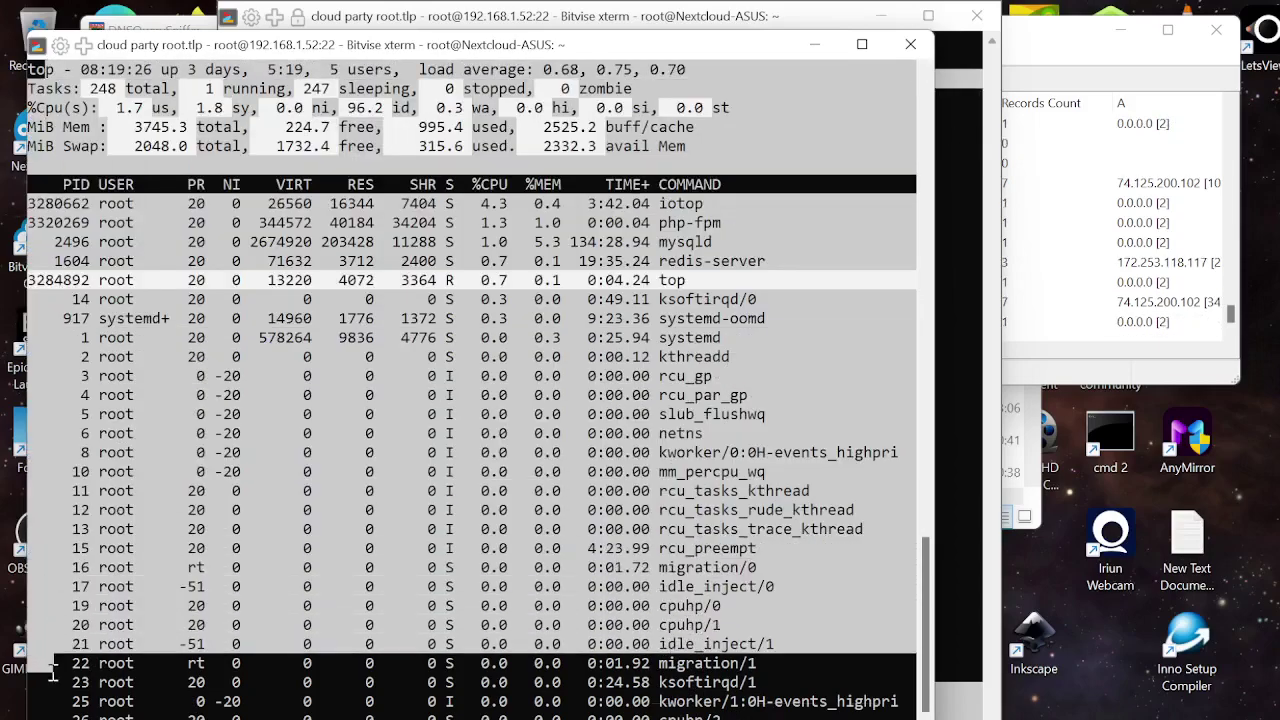
click(143, 345)
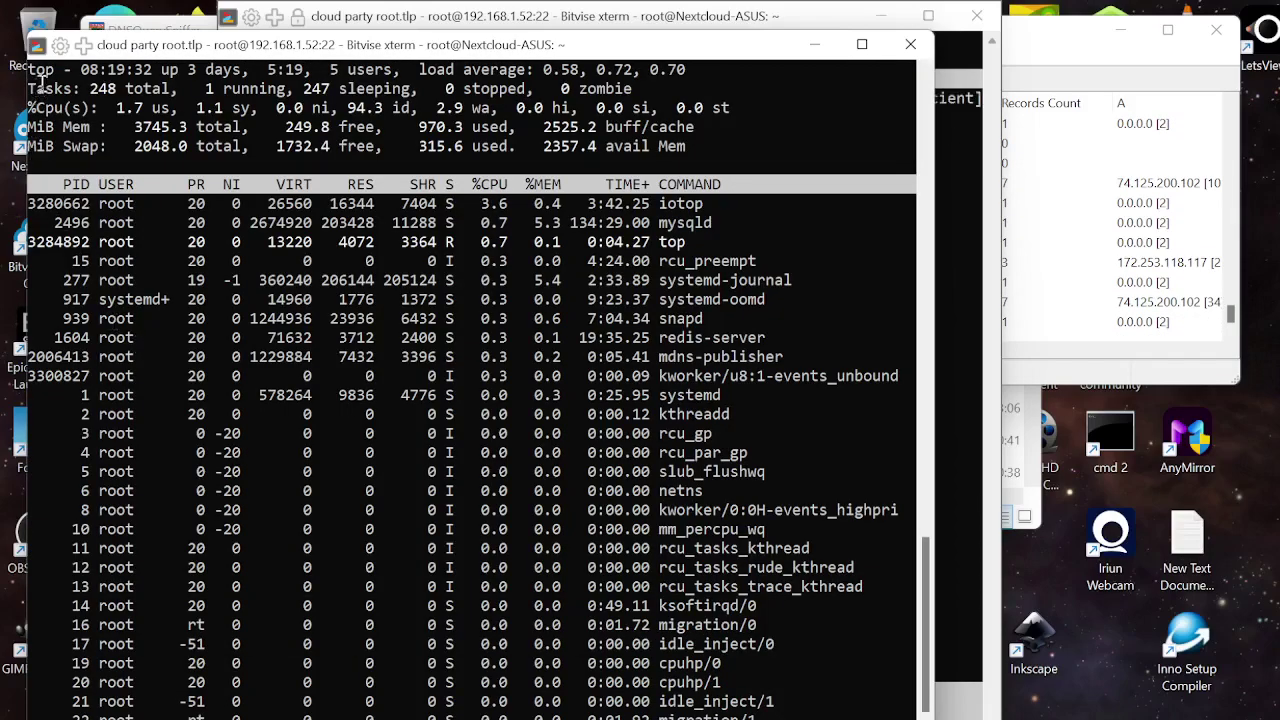
drag(42, 64, 57, 715)
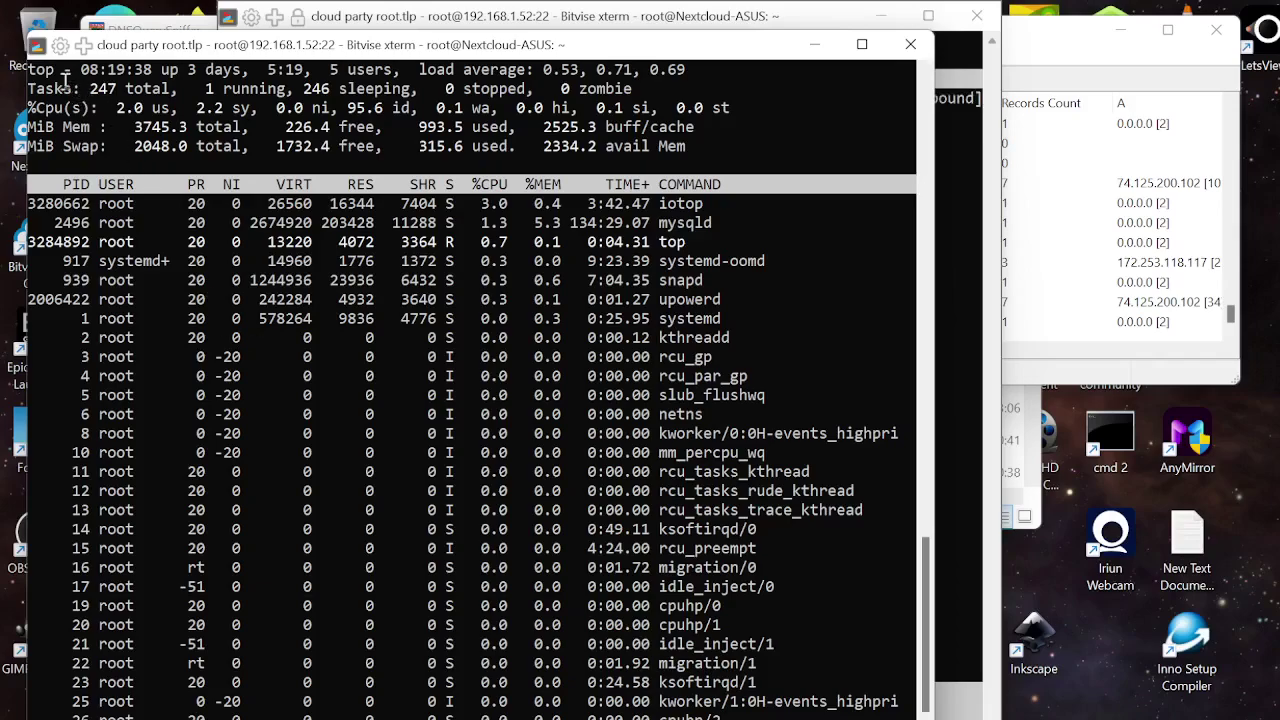
drag(50, 70, 62, 430)
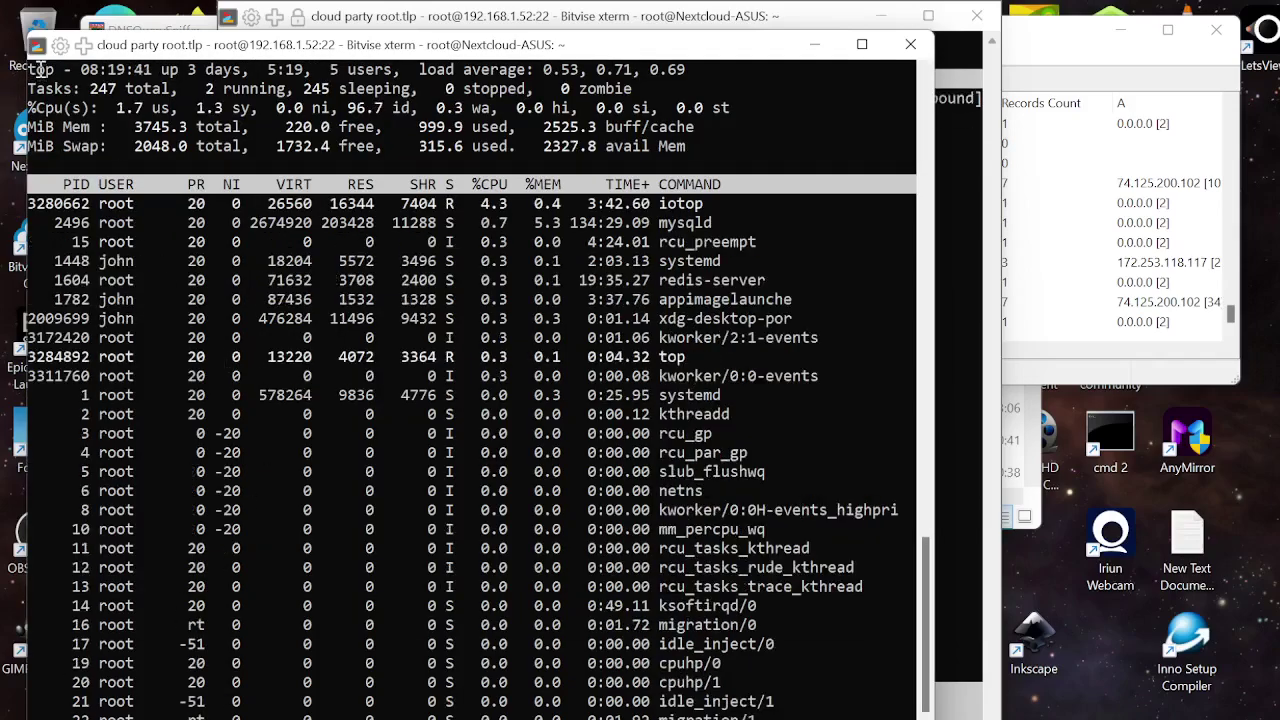
drag(36, 68, 205, 712)
right_click(214, 345)
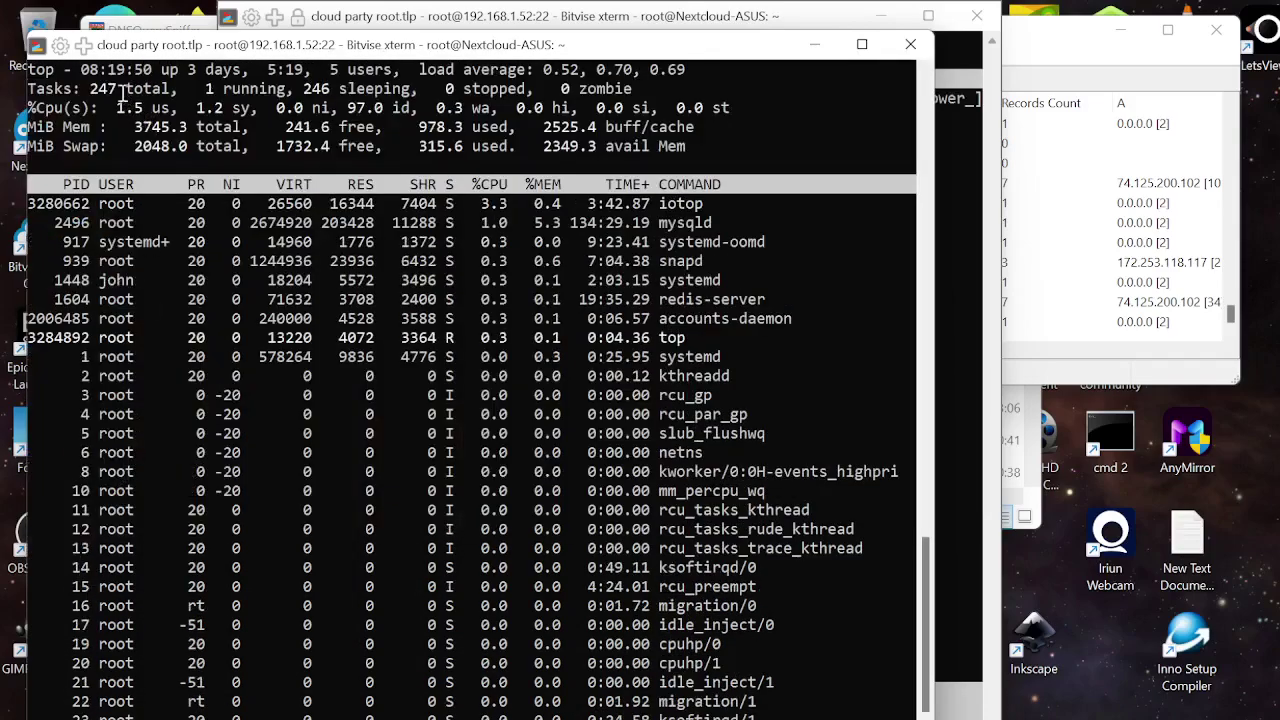
right_click(133, 490)
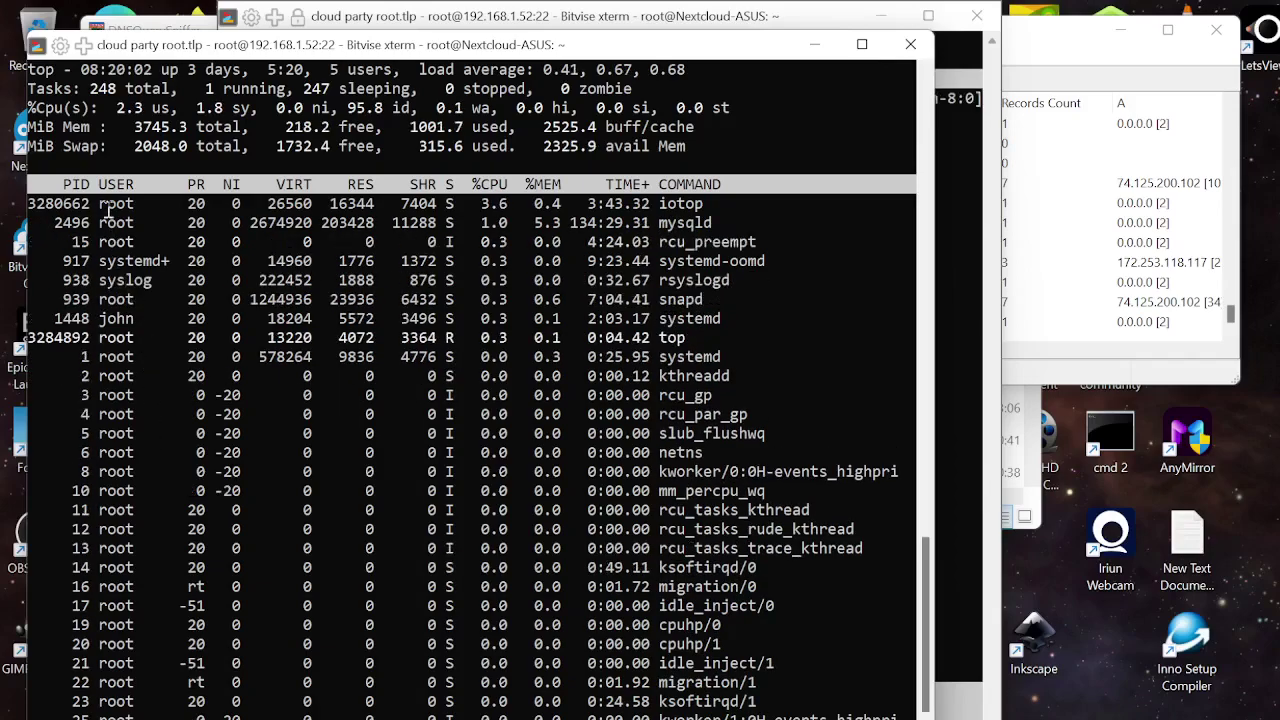
drag(112, 203, 120, 620)
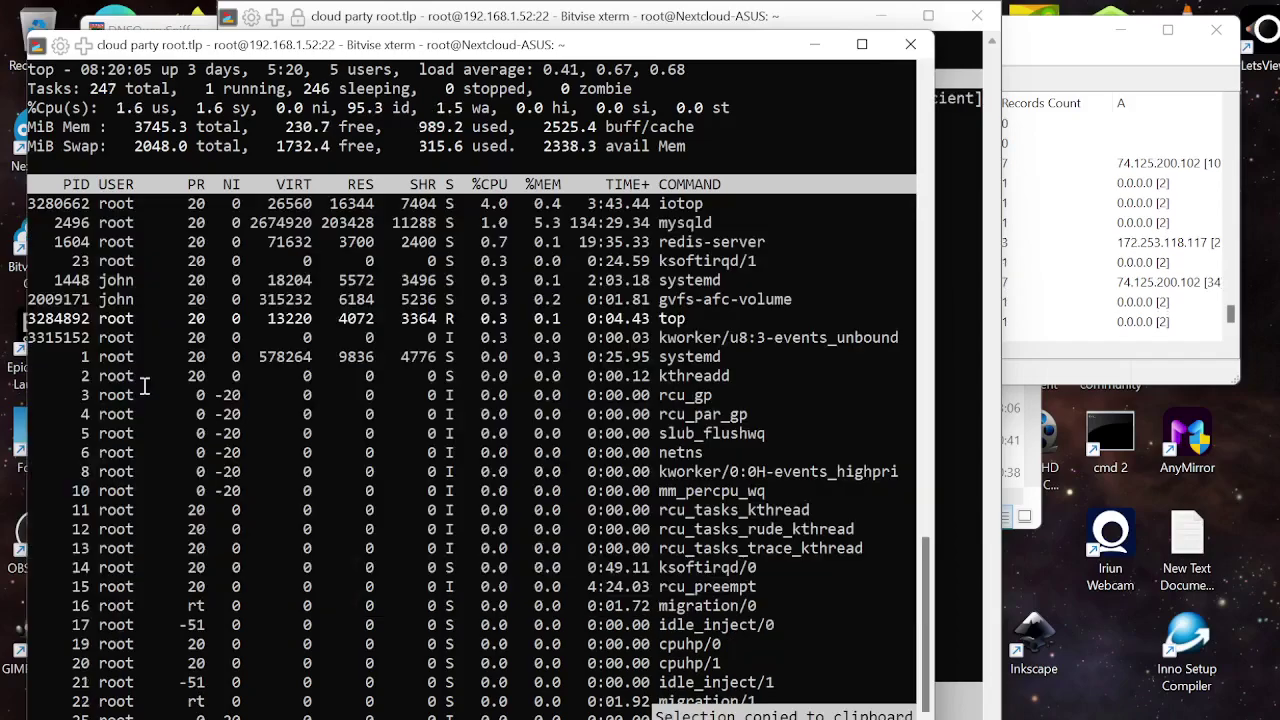
drag(115, 205, 125, 590)
drag(137, 242, 150, 644)
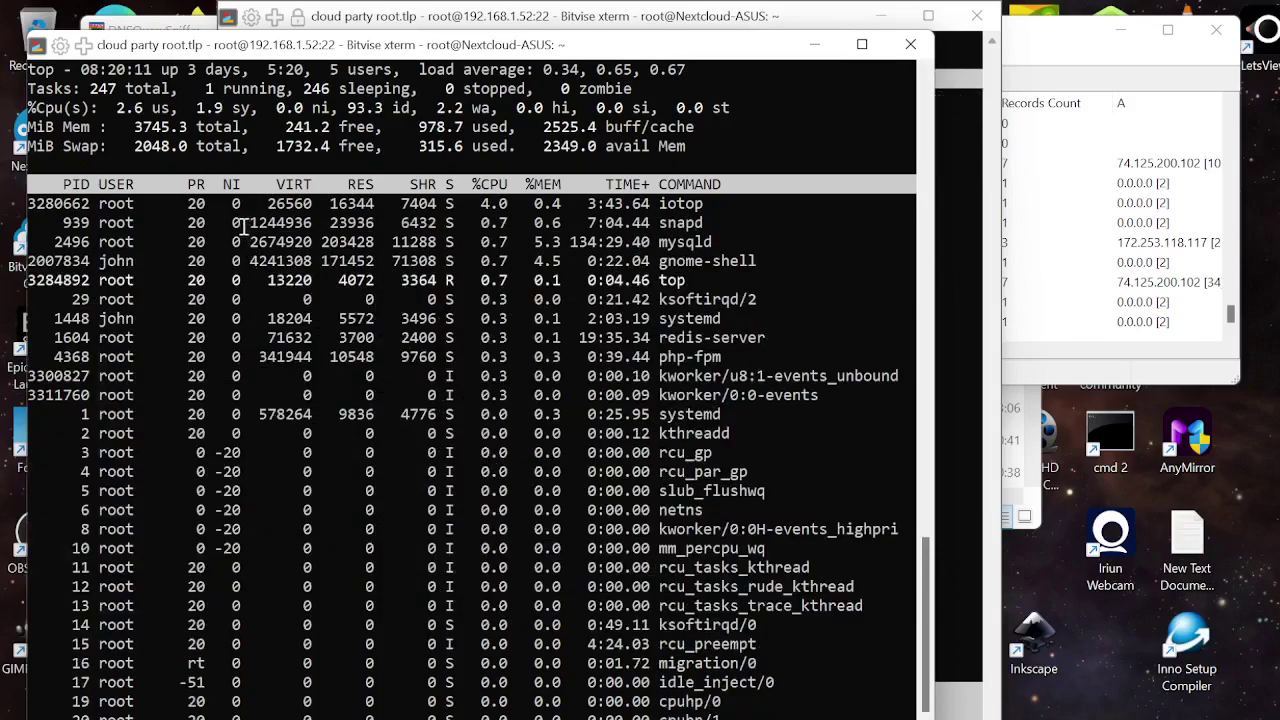
drag(242, 228, 240, 712)
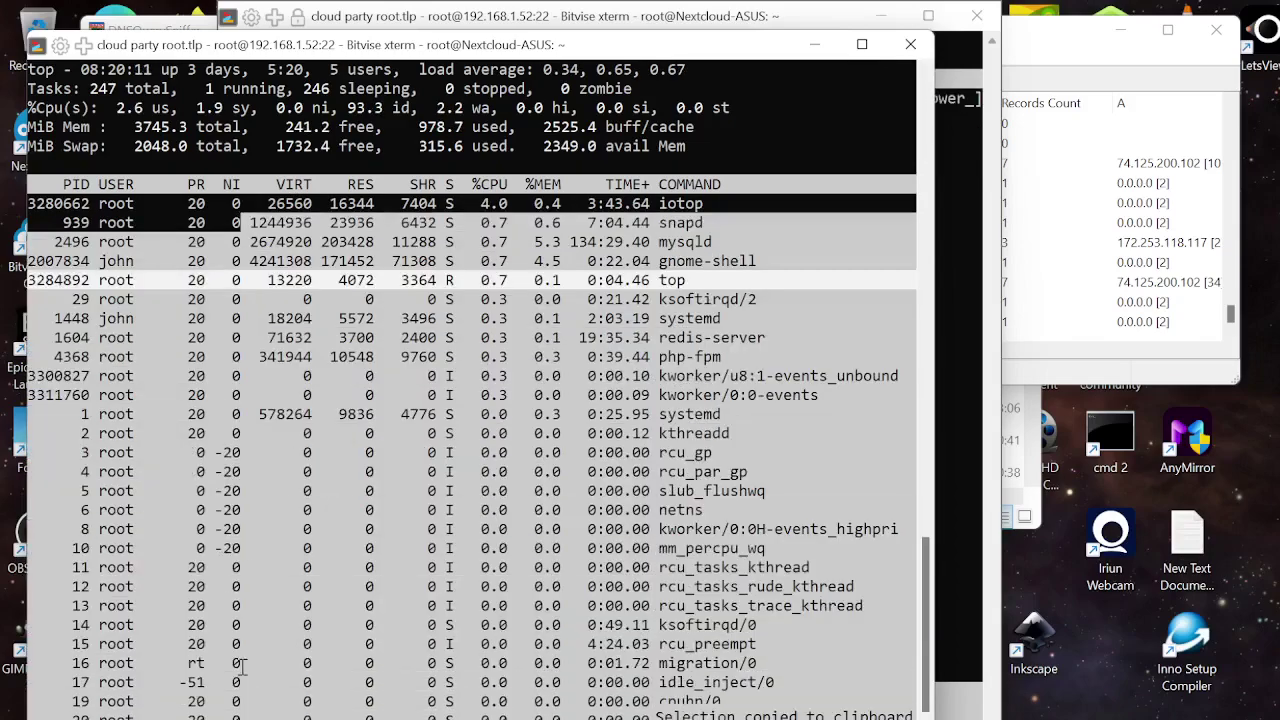
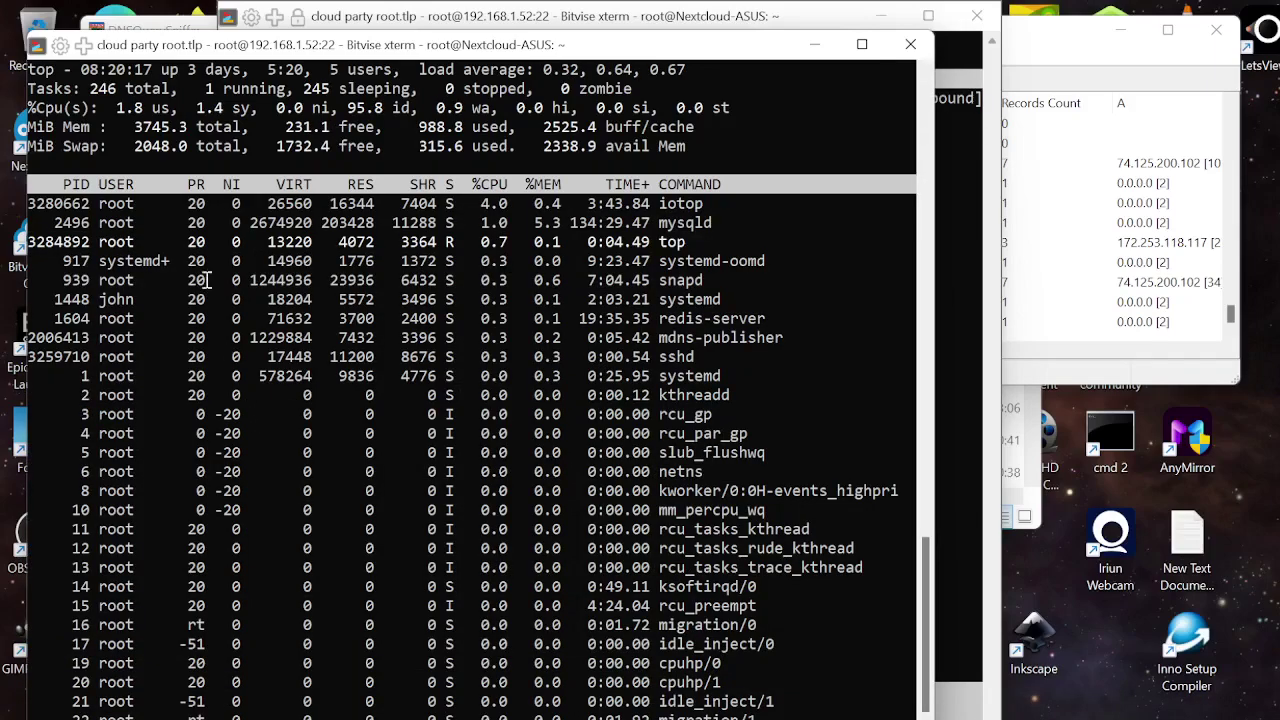
drag(205, 292, 205, 663)
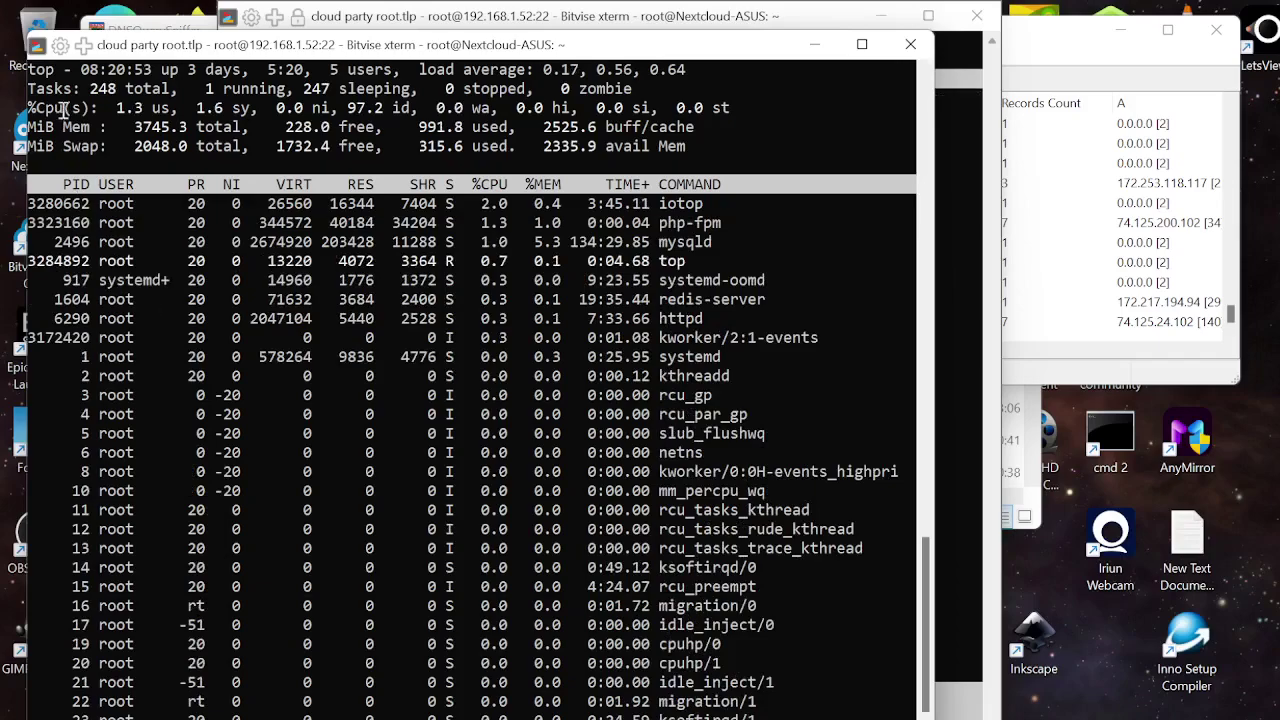
drag(72, 70, 105, 683)
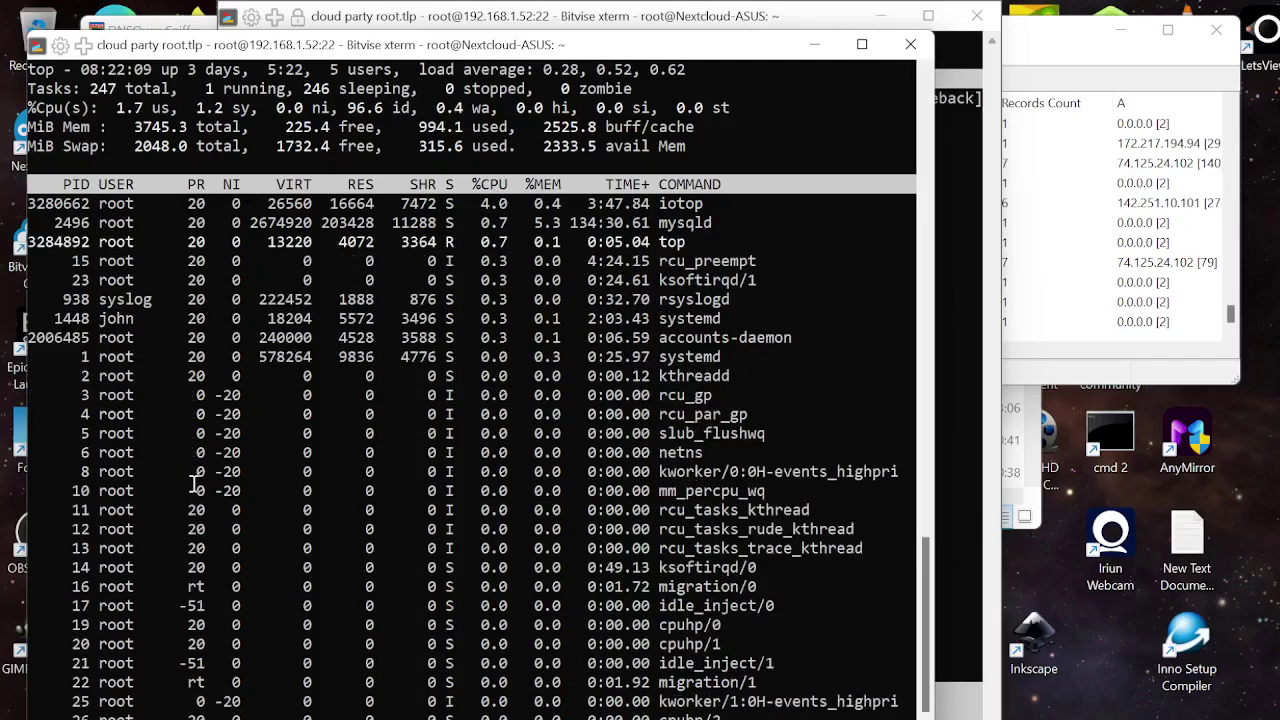
mouse_move(458, 712)
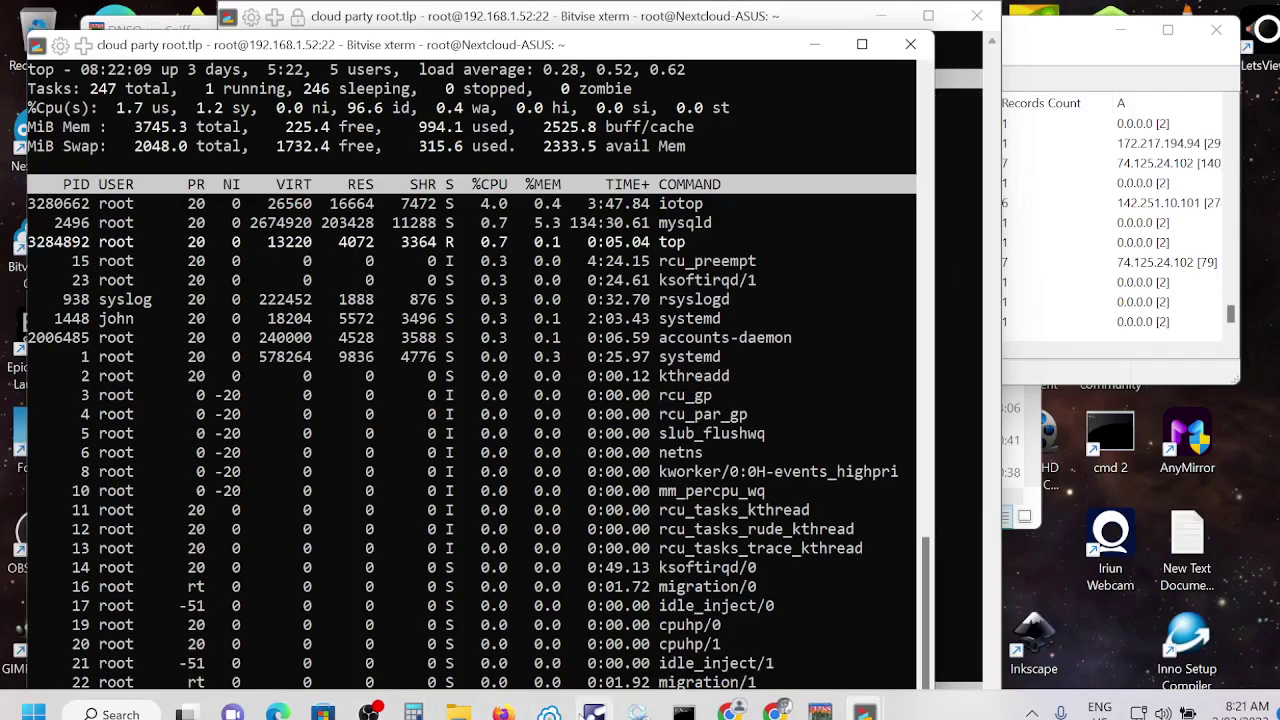
Open a new terminal console from Bitvise SSH Client, place it over the lower part of the top window, and minimize the client
mouse_move(549, 712)
click(549, 600)
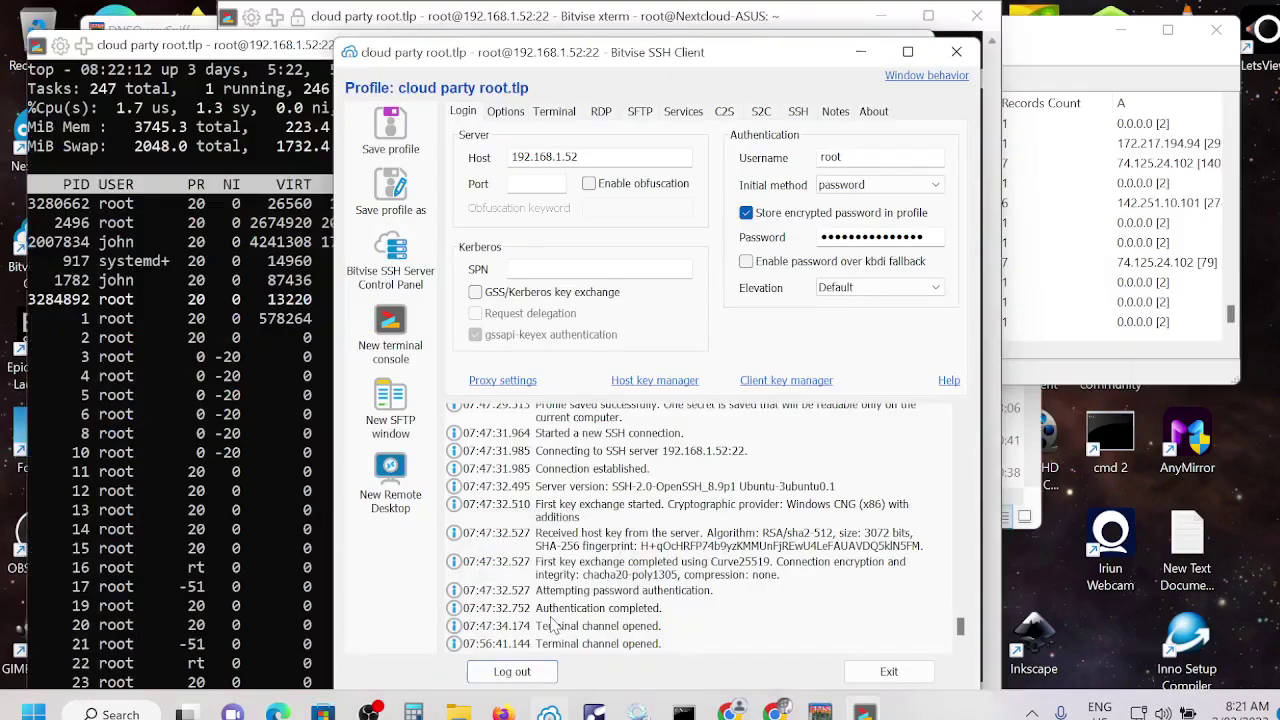
click(393, 328)
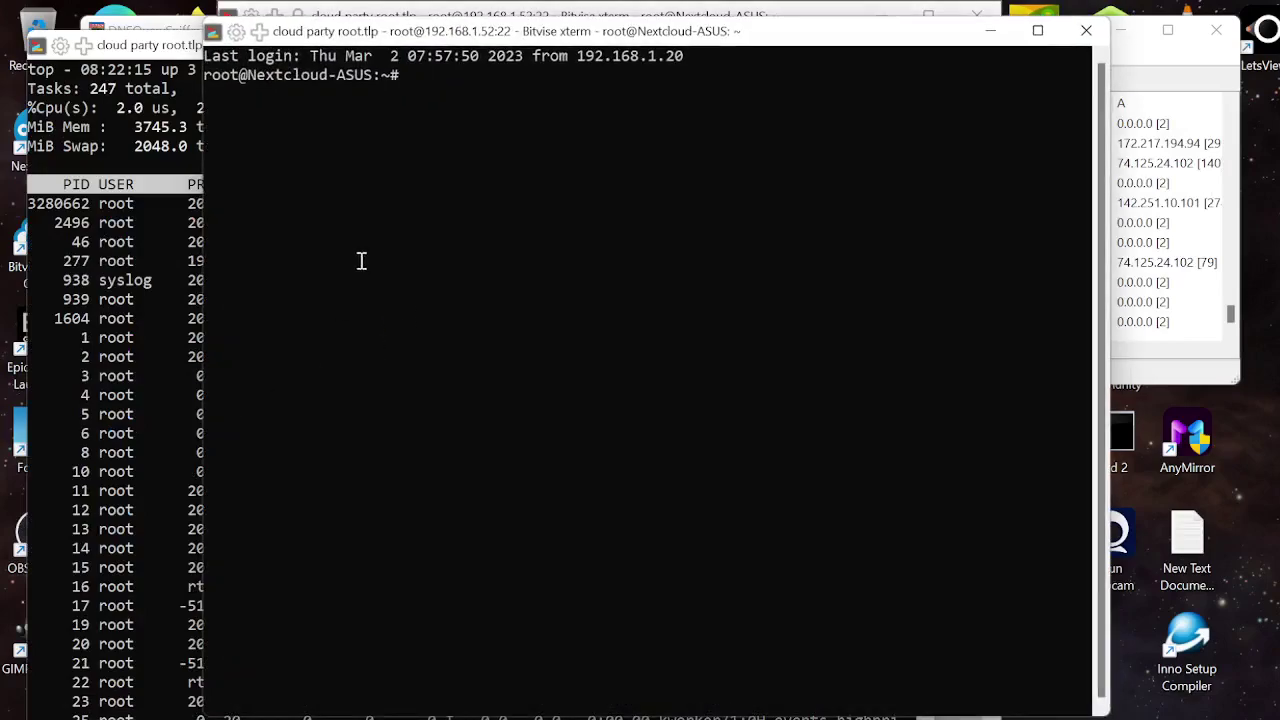
drag(500, 40, 506, 479)
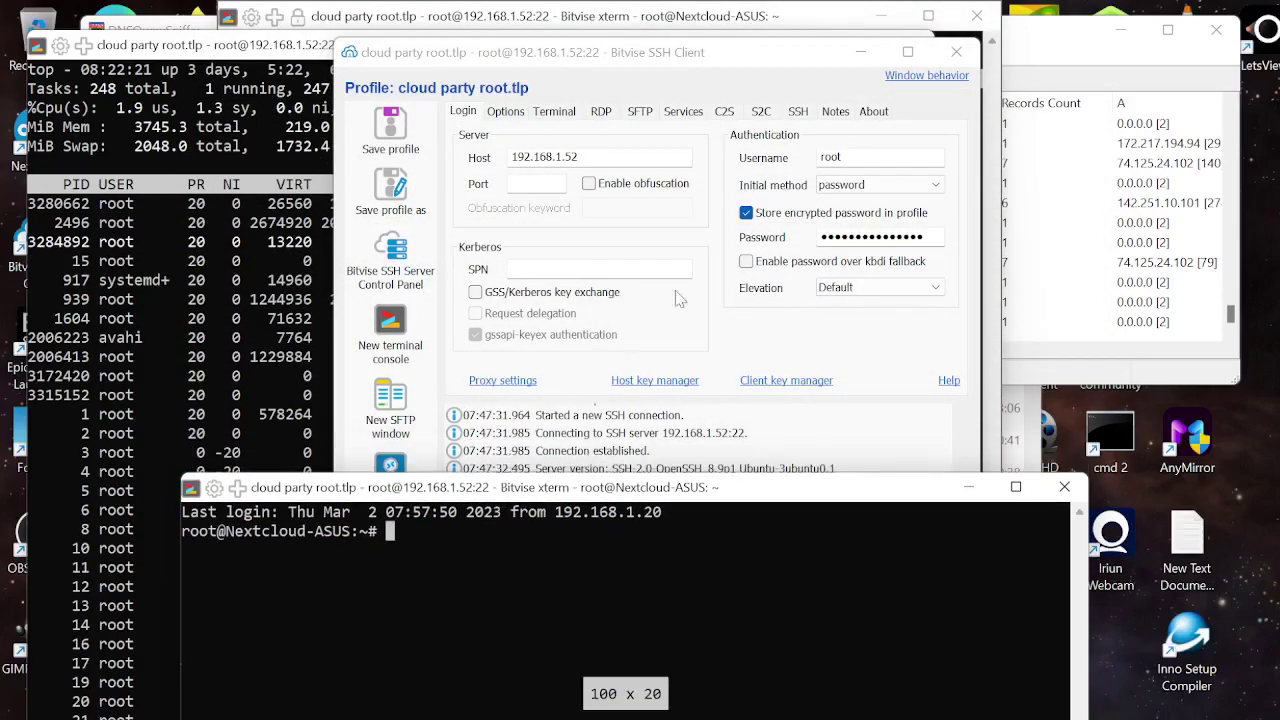
click(859, 53)
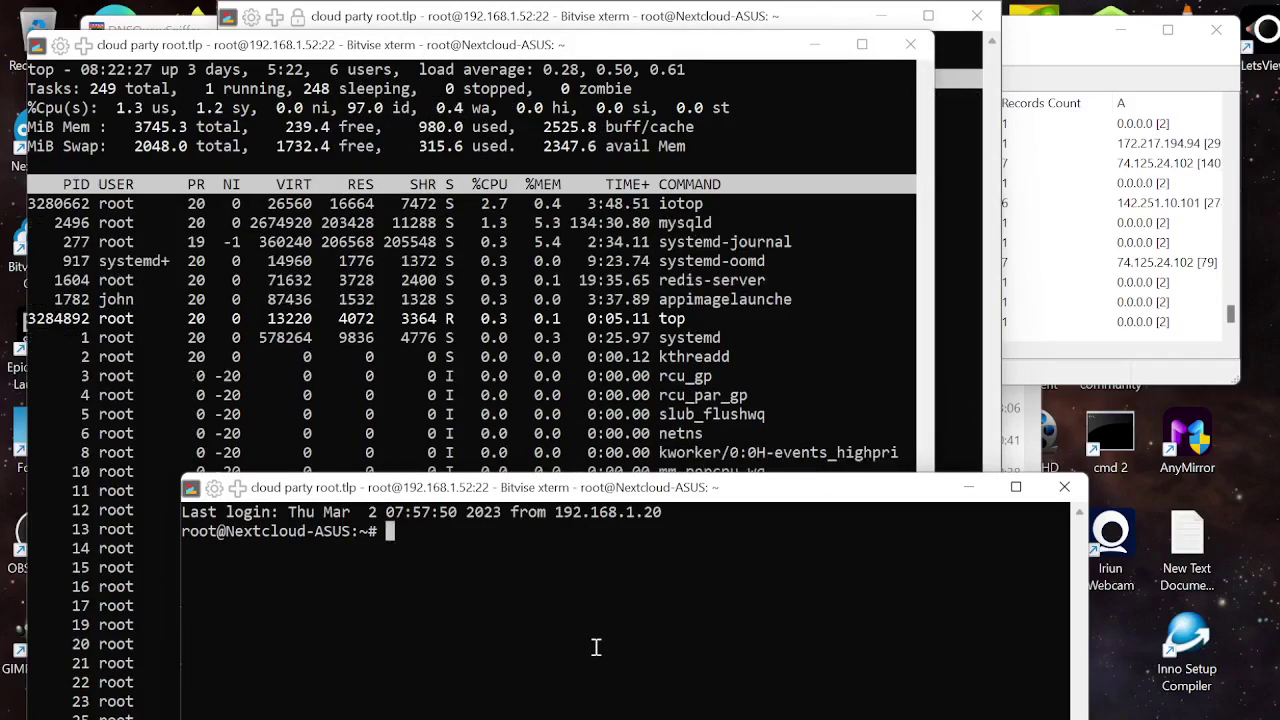
Try to raise the mysqld process's priority by running renice -p 2496 -20 in the new terminal
text(rei)
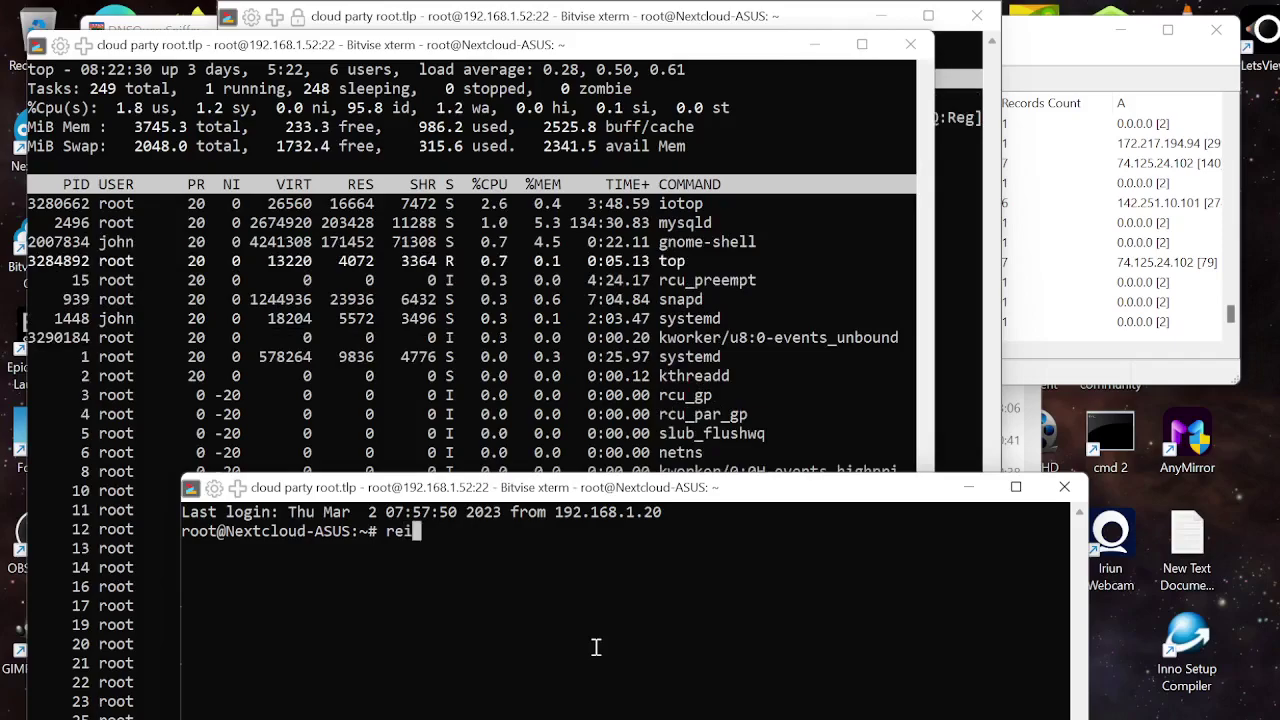
text(ce)
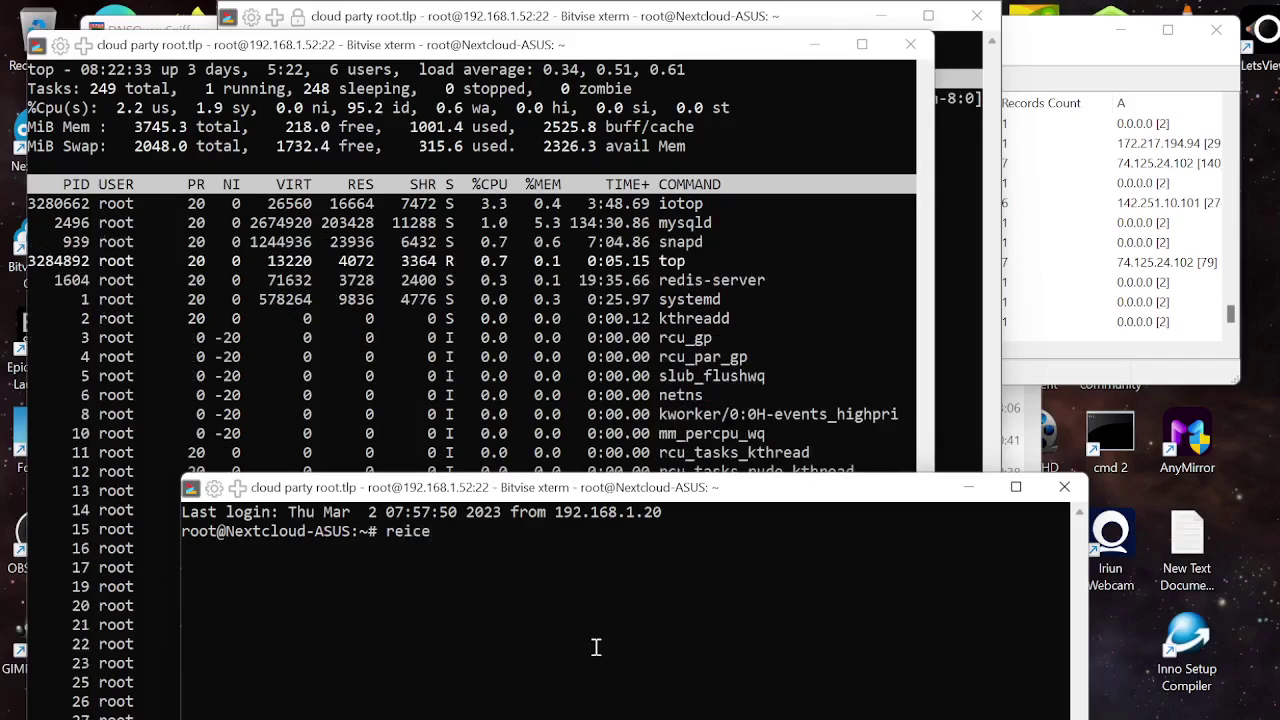
key(Left)
key(Left)
key(Left)
text(n)
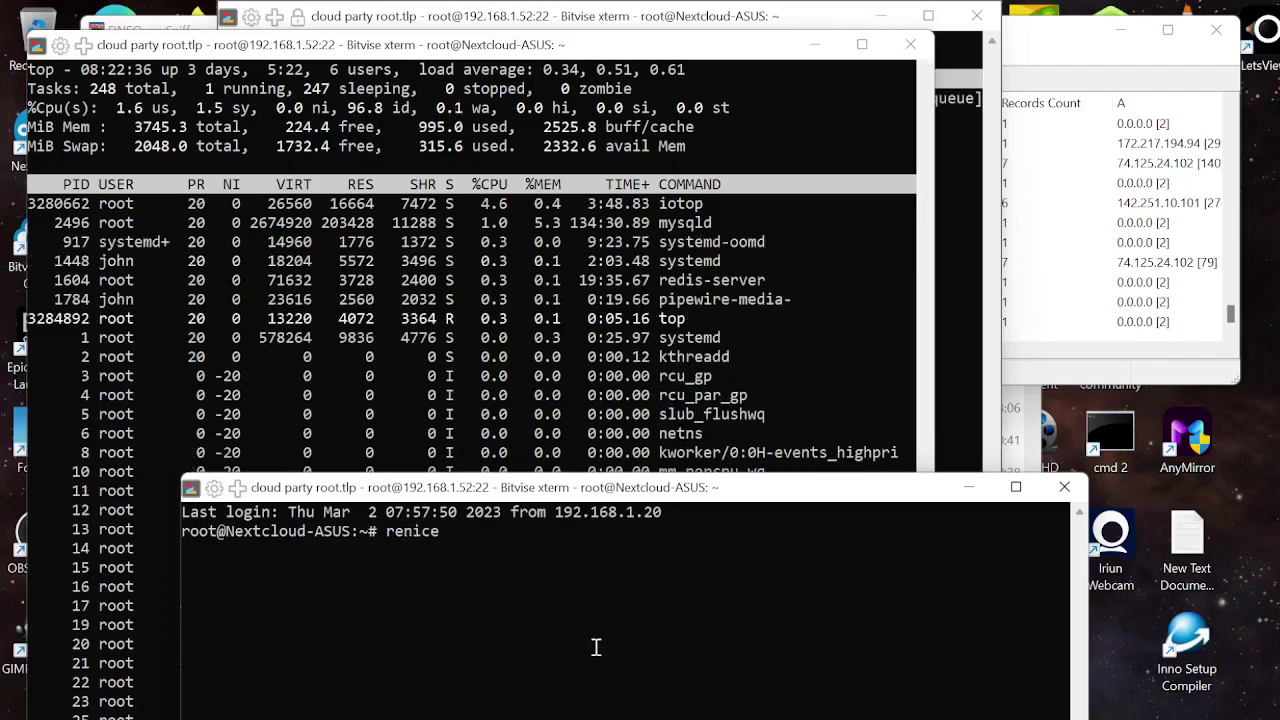
key(Right)
key(Right)
key(Right)
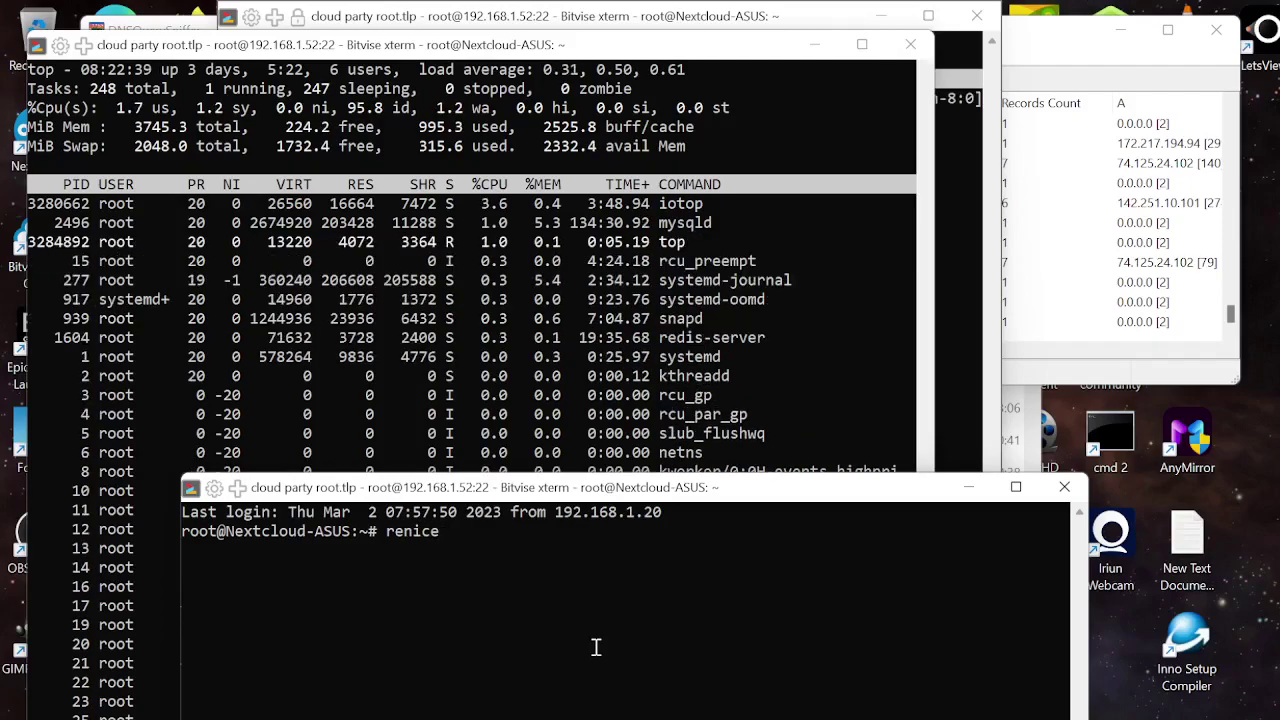
text(-p)
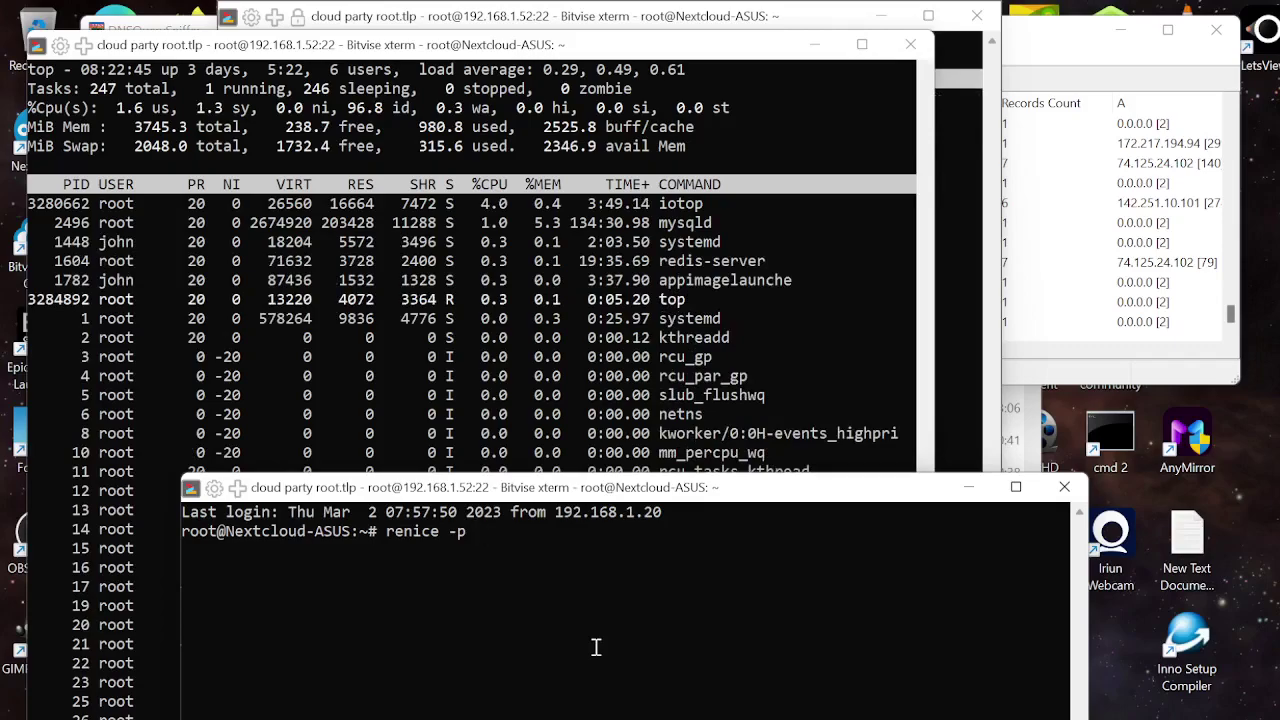
text(24)
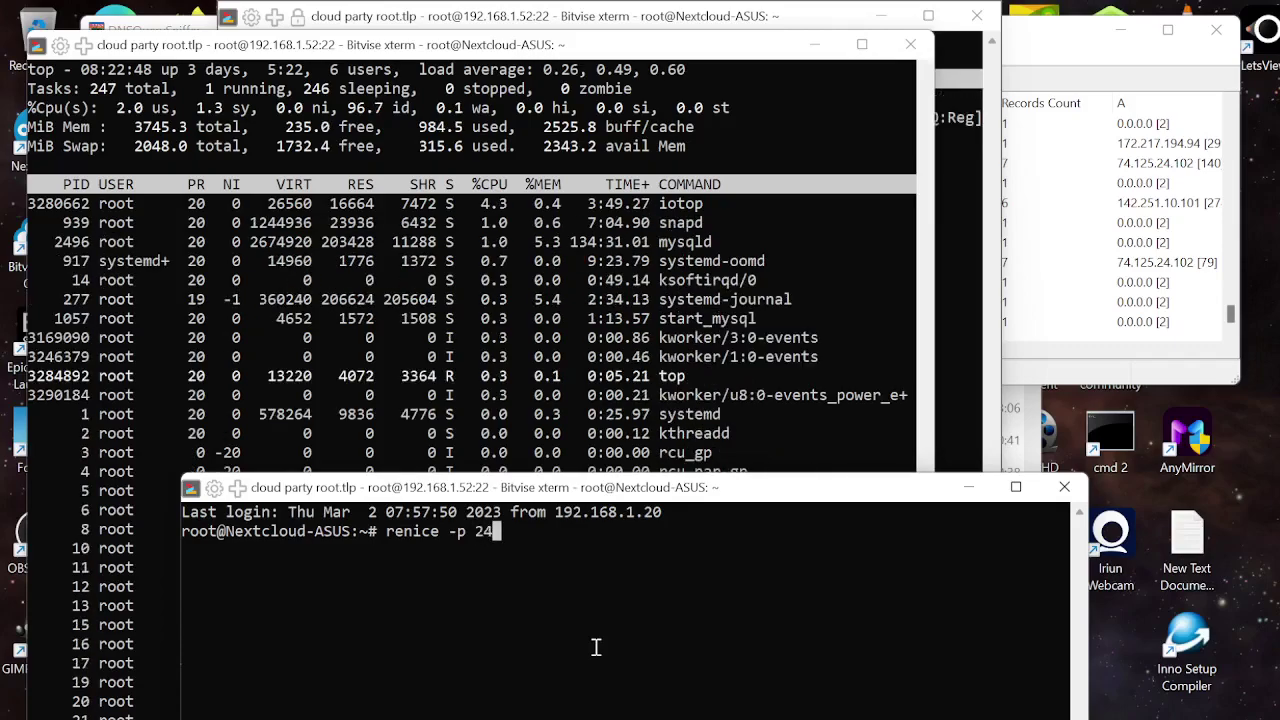
text(96)
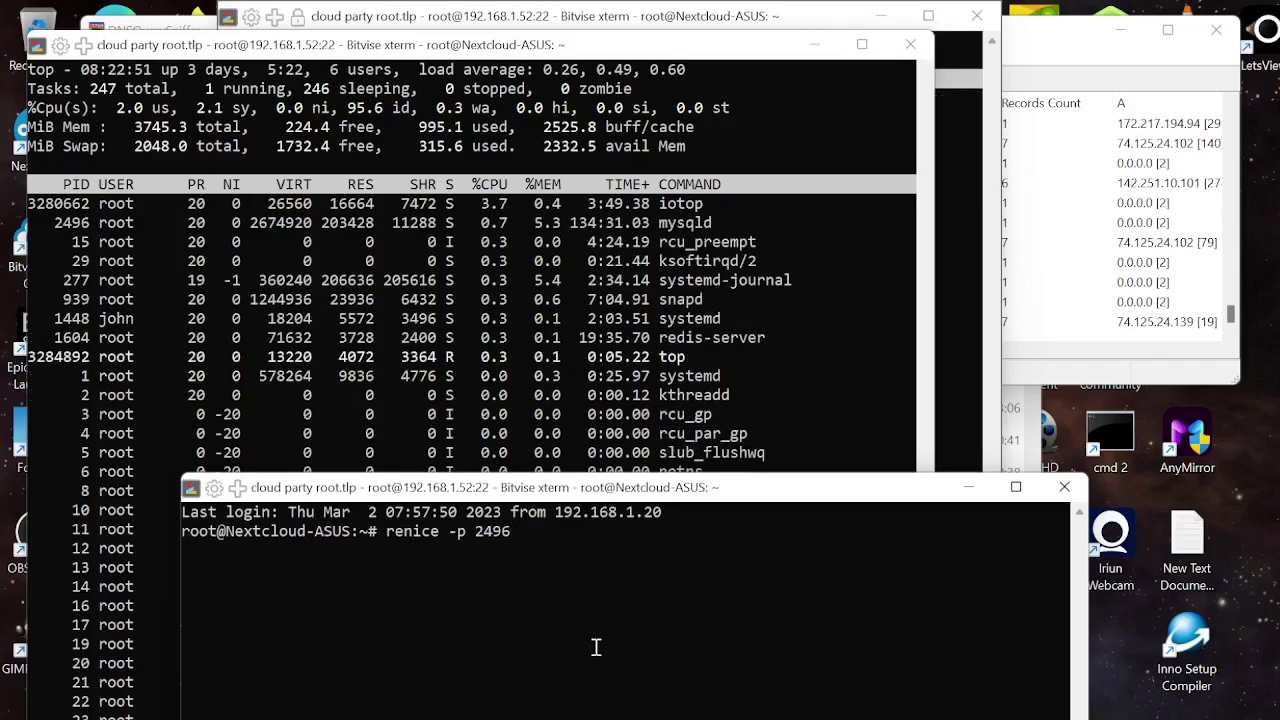
text( -20)
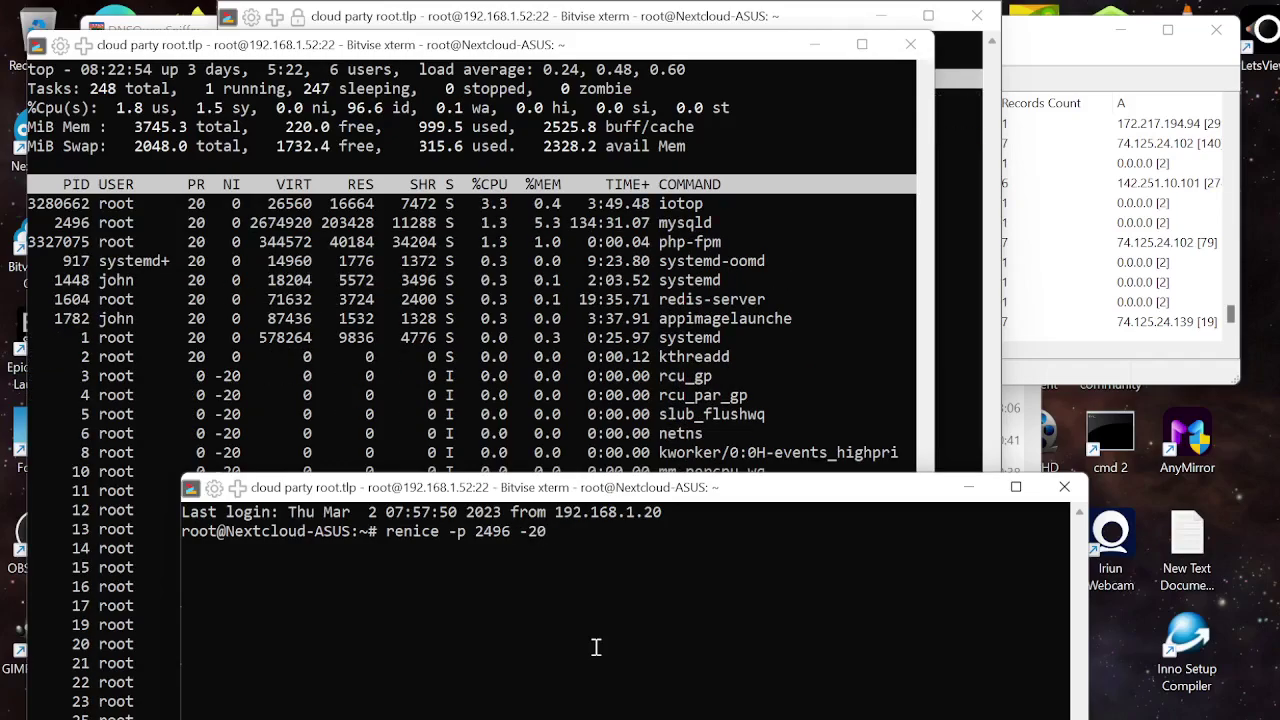
key(Return)
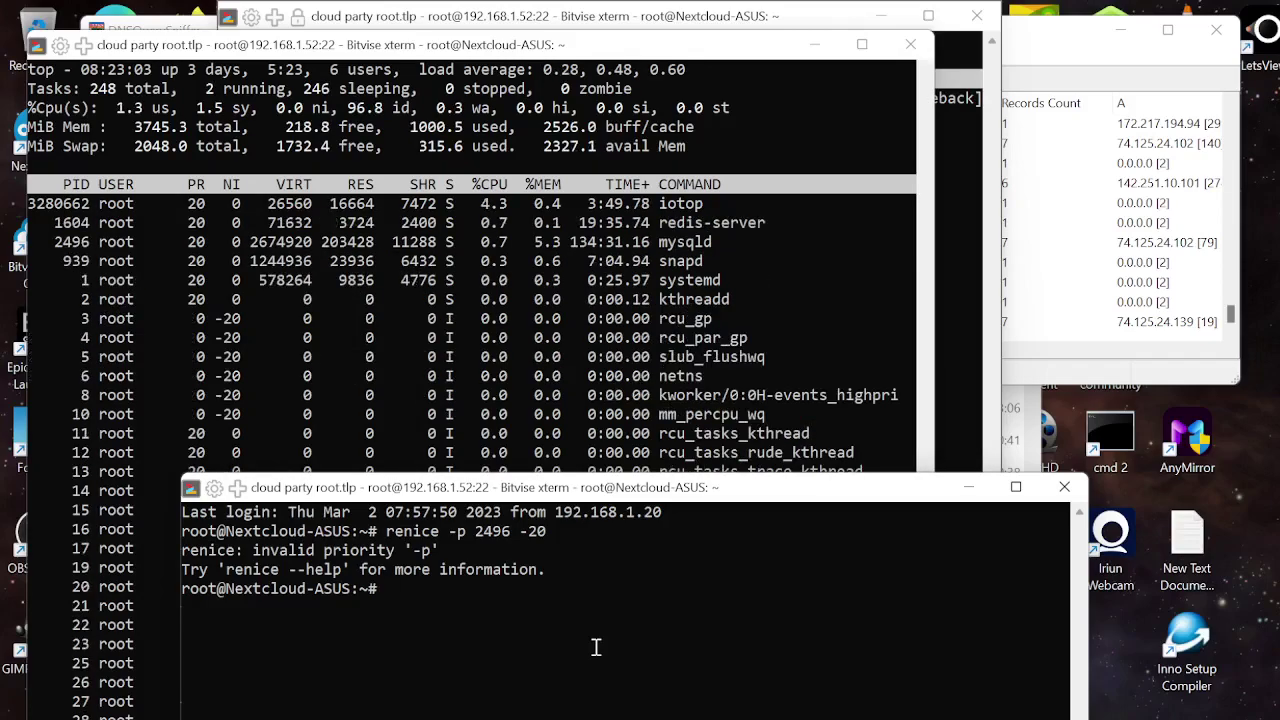
Try the renice command for mysqld without a priority value, as renice -p 2496
key(Up)
key(BackSpace)
key(BackSpace)
key(BackSpace)
key(BackSpace)
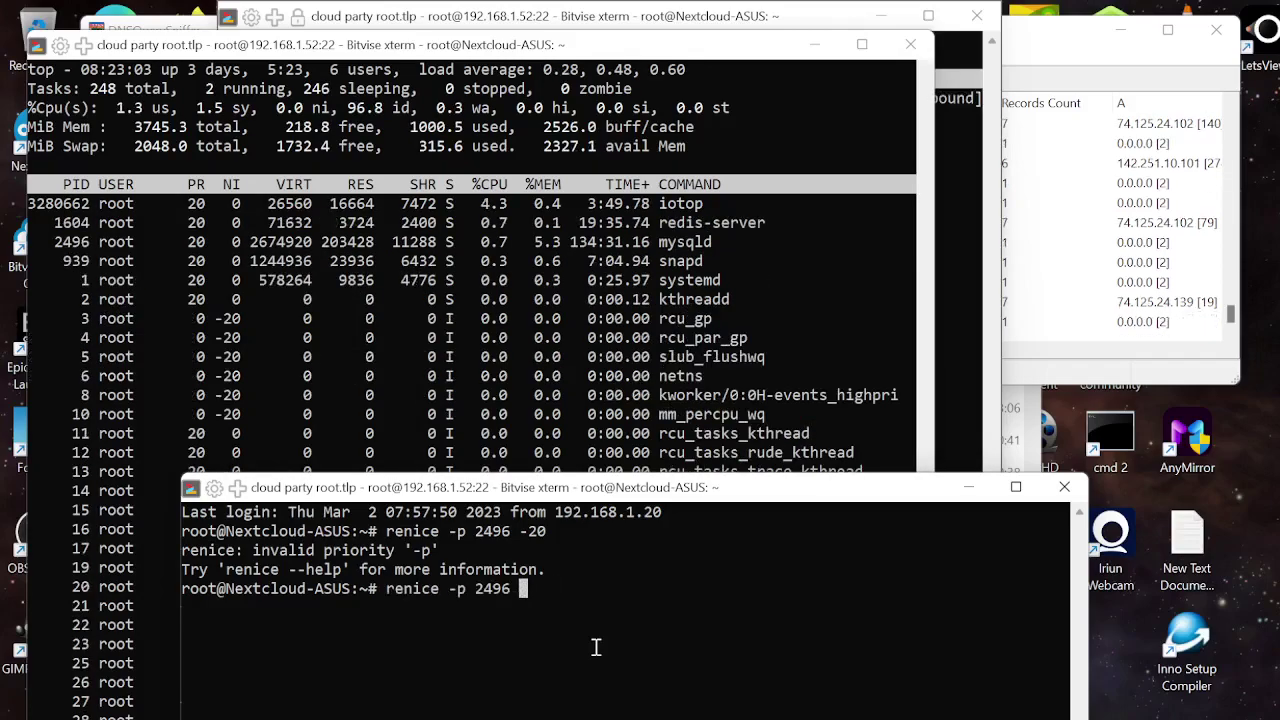
key(Return)
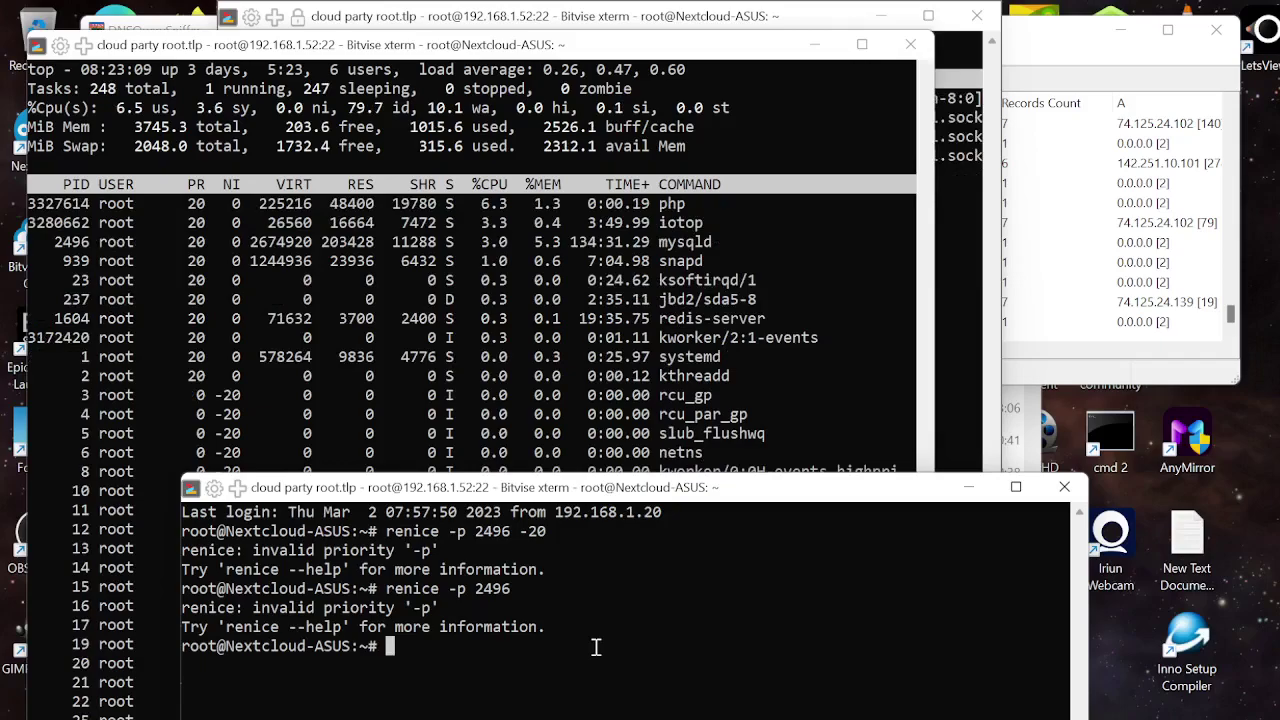
Try giving the priority before the process ID by running renice -20. -p 2496, and repeat the command
key(Up)
key(Left)
key(Left)
key(Left)
key(Left)
key(Left)
key(Left)
key(Left)
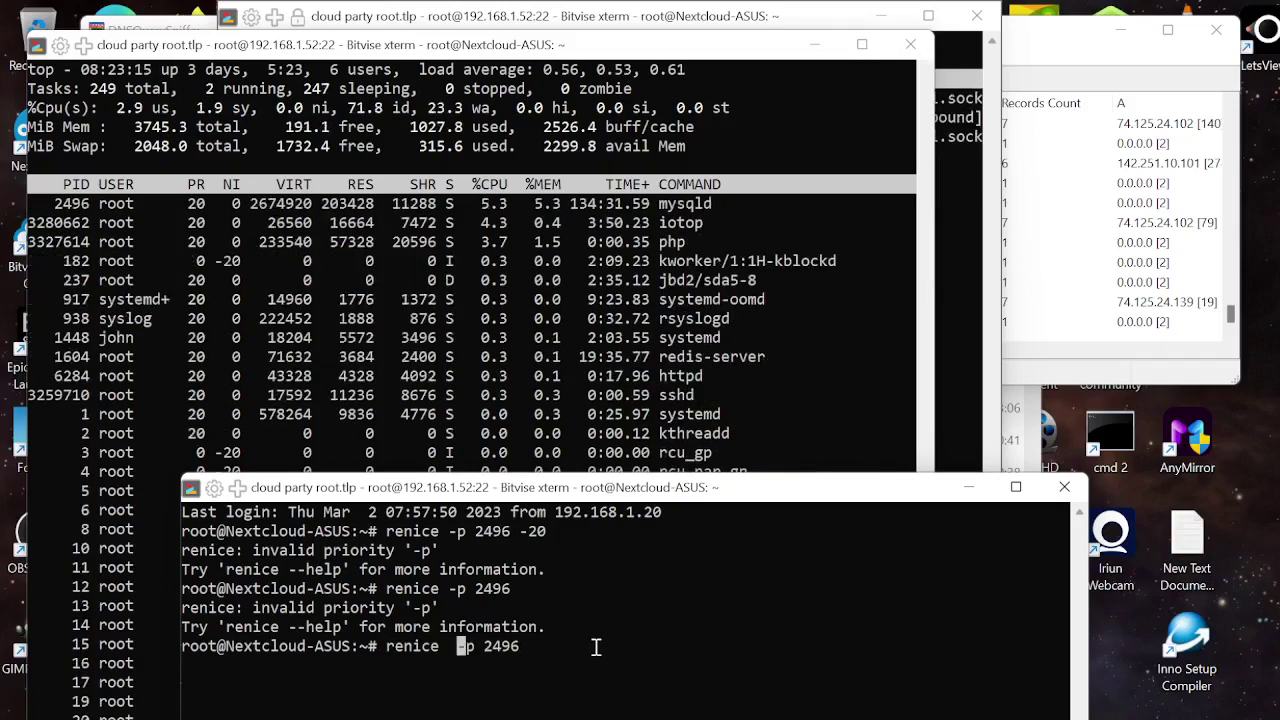
text(-2)
text(0.)
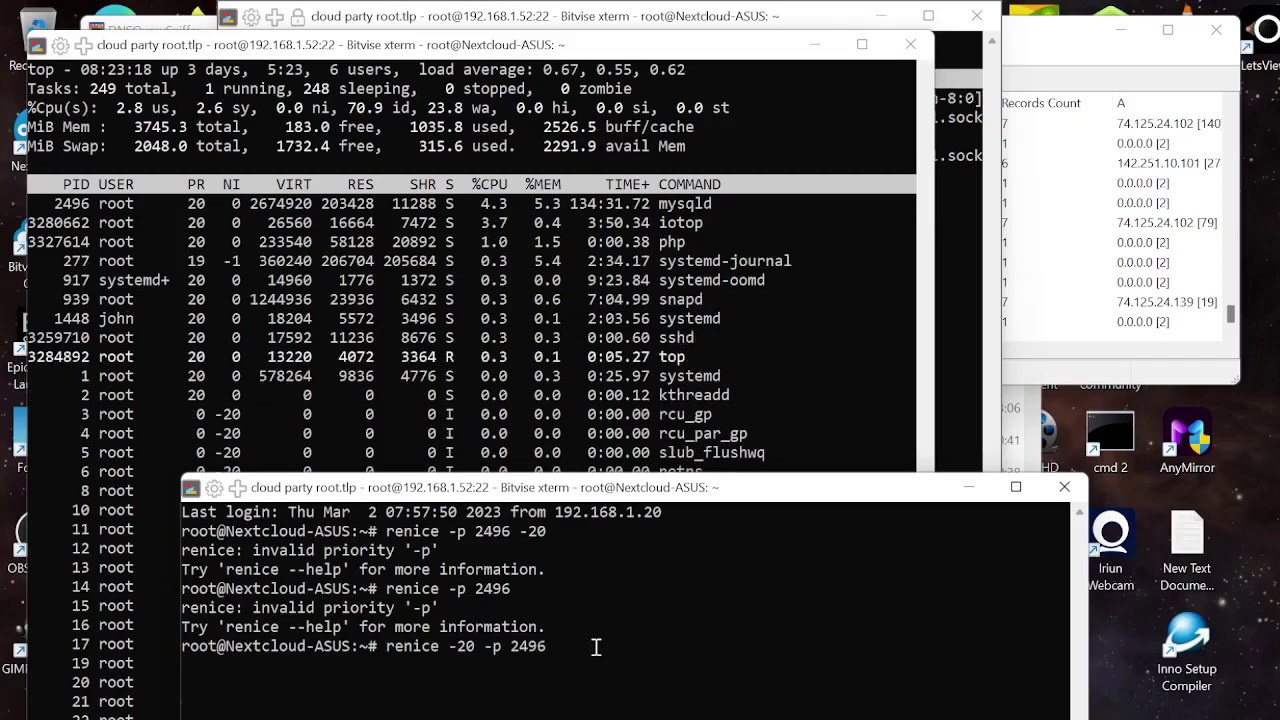
key(Return)
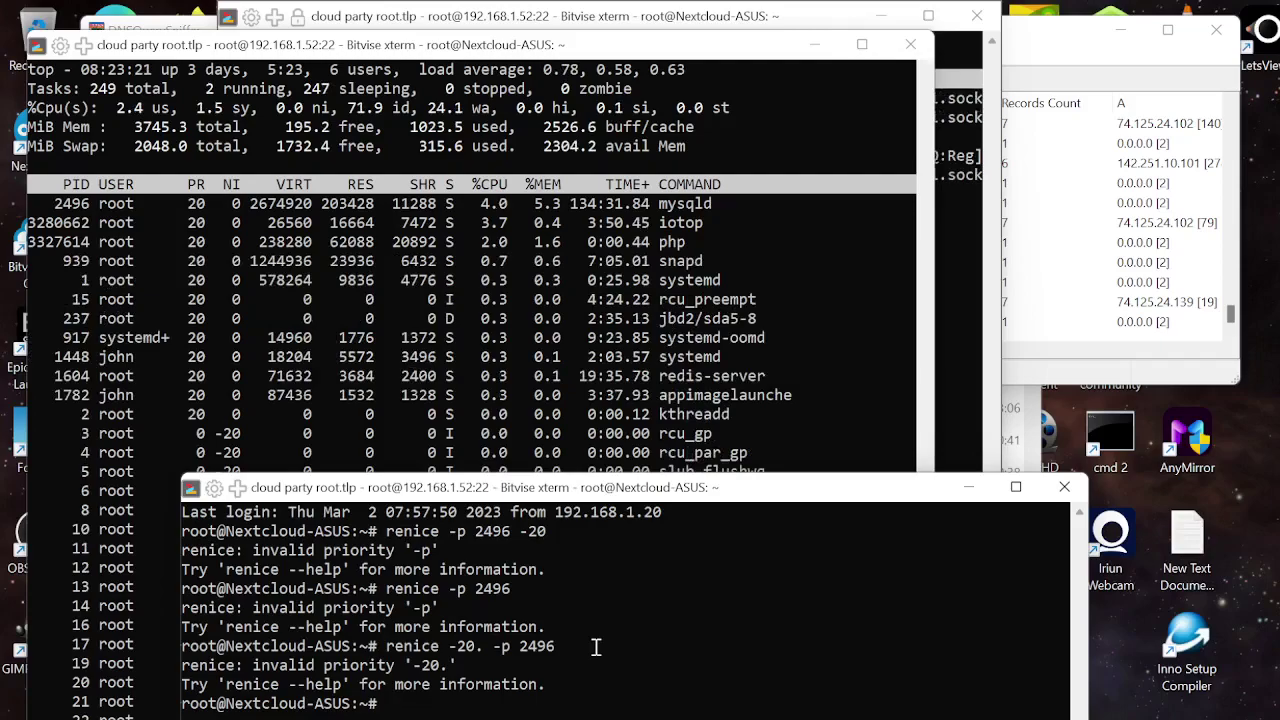
key(Up)
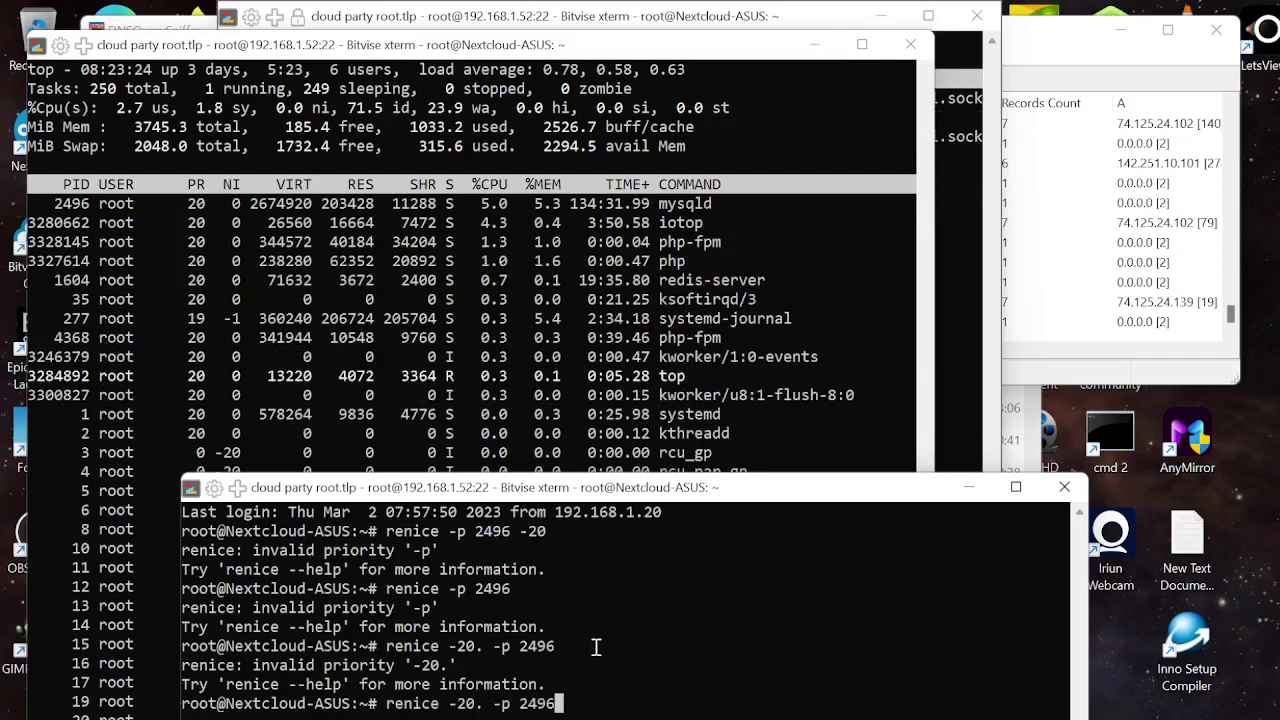
key(Return)
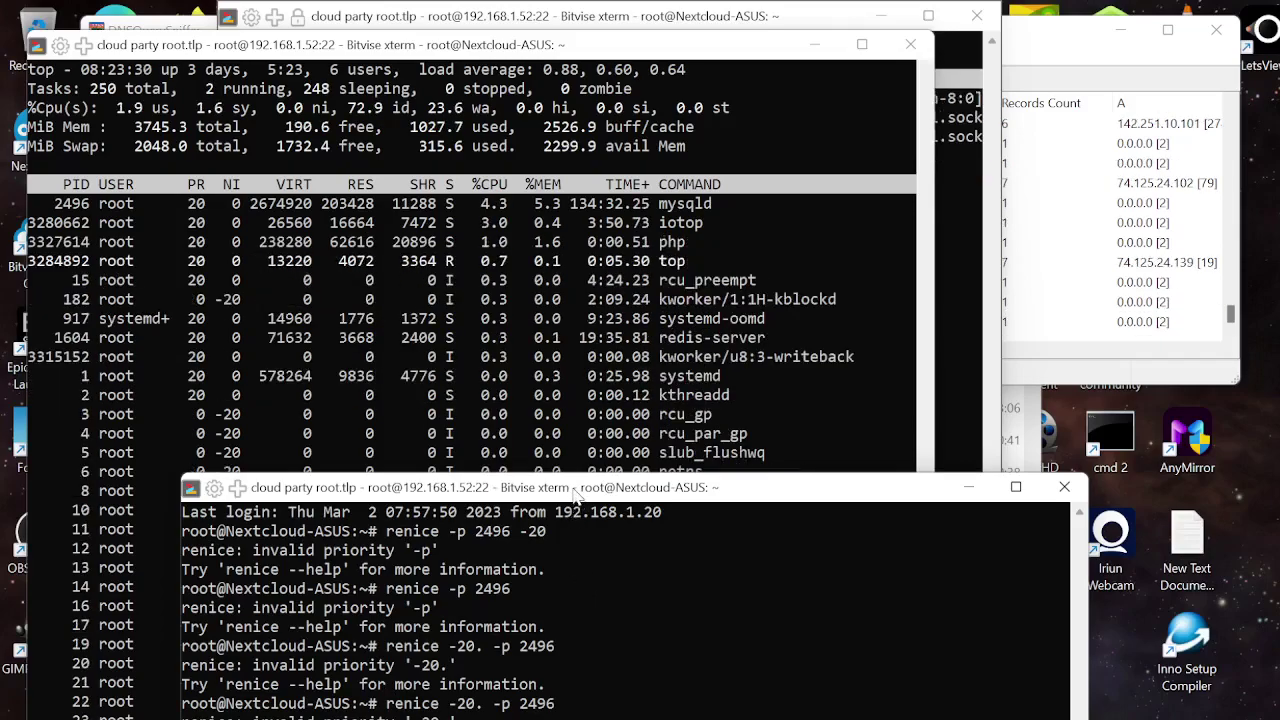
Move the terminal up over the top window and set mysqld's priority by running renice -20 -p 2496
drag(574, 489, 564, 344)
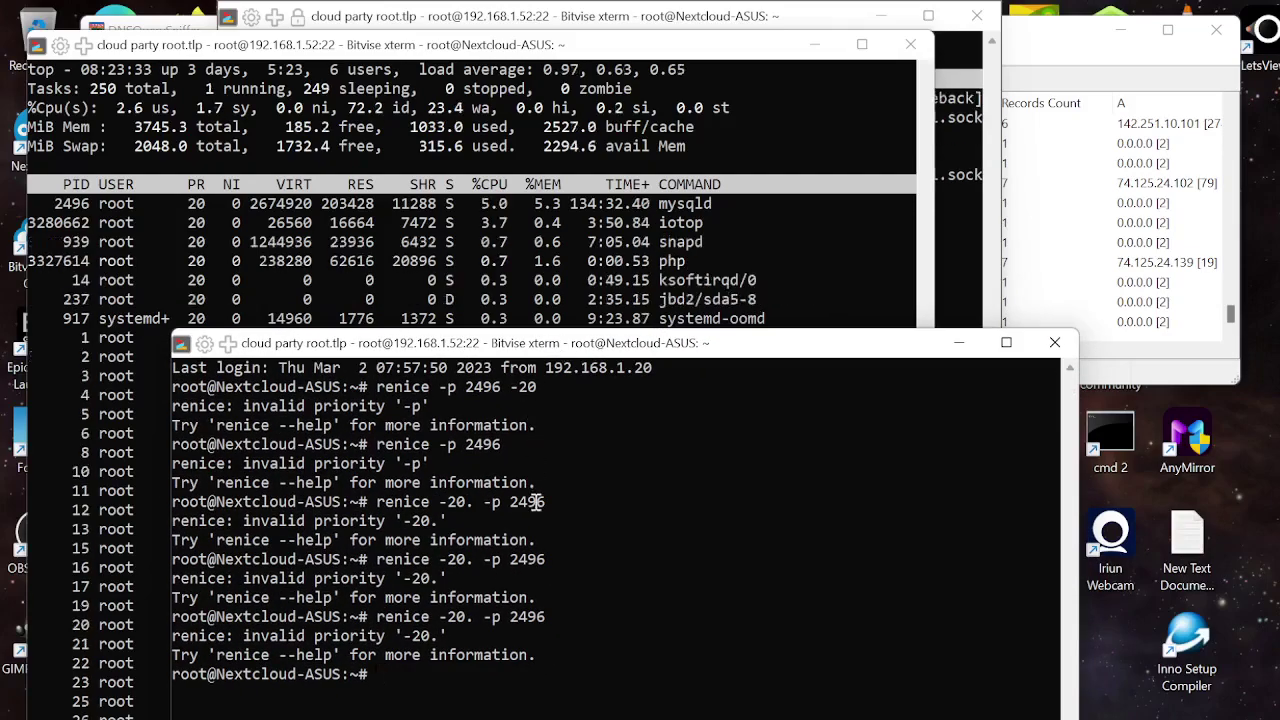
key(Up)
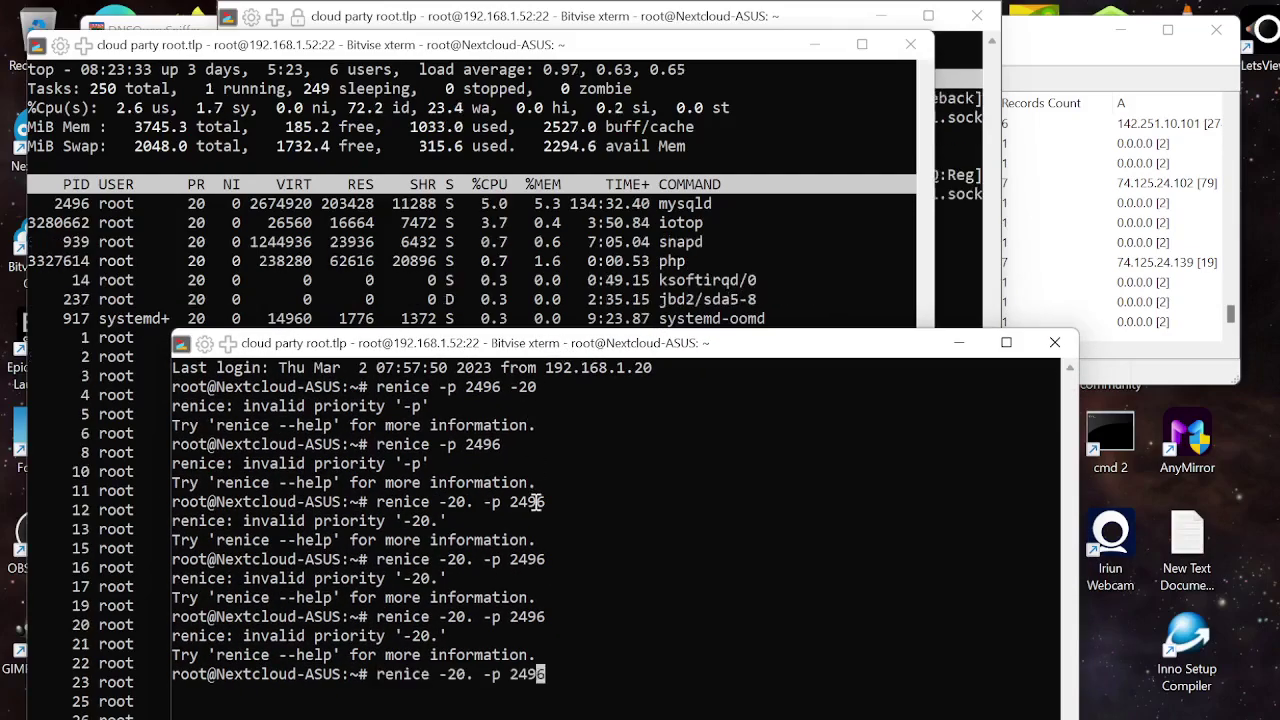
key(Left)
key(Left)
key(Left)
key(Left)
key(Left)
key(Left)
key(Left)
key(BackSpace)
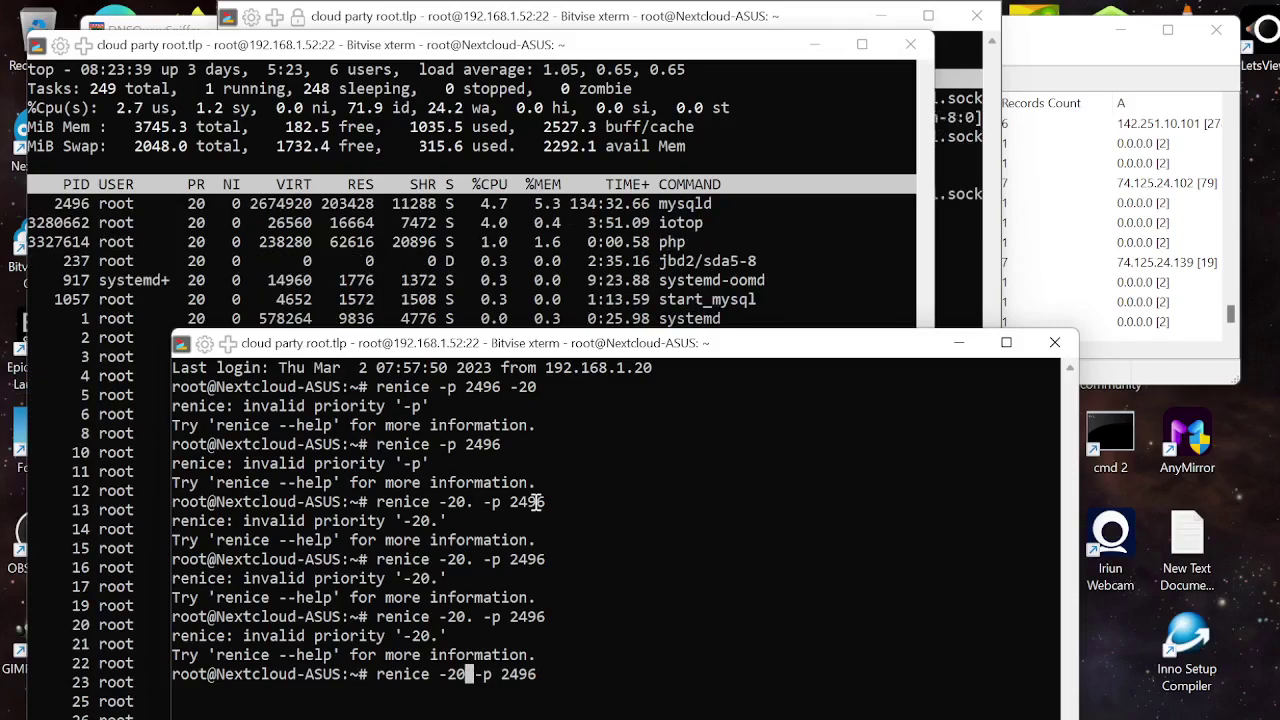
key(Return)
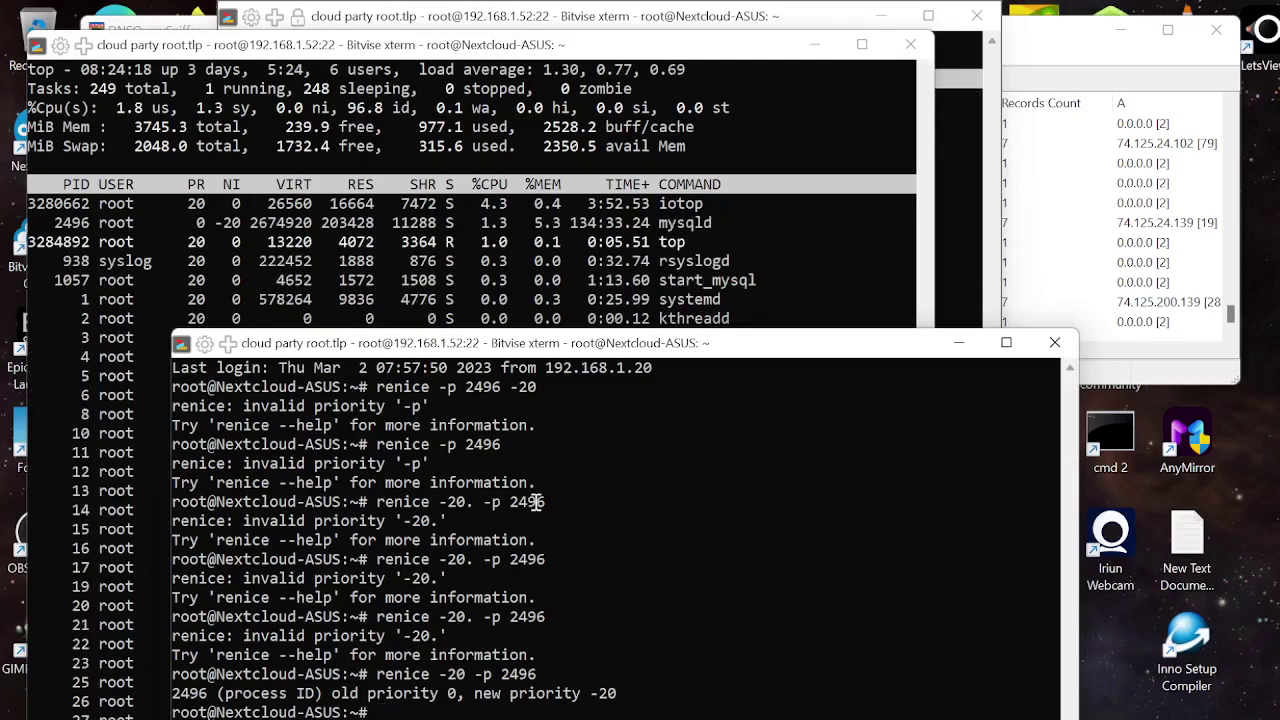
Lower the iotop process's priority by running renice 20 -p 3280662
key(Up)
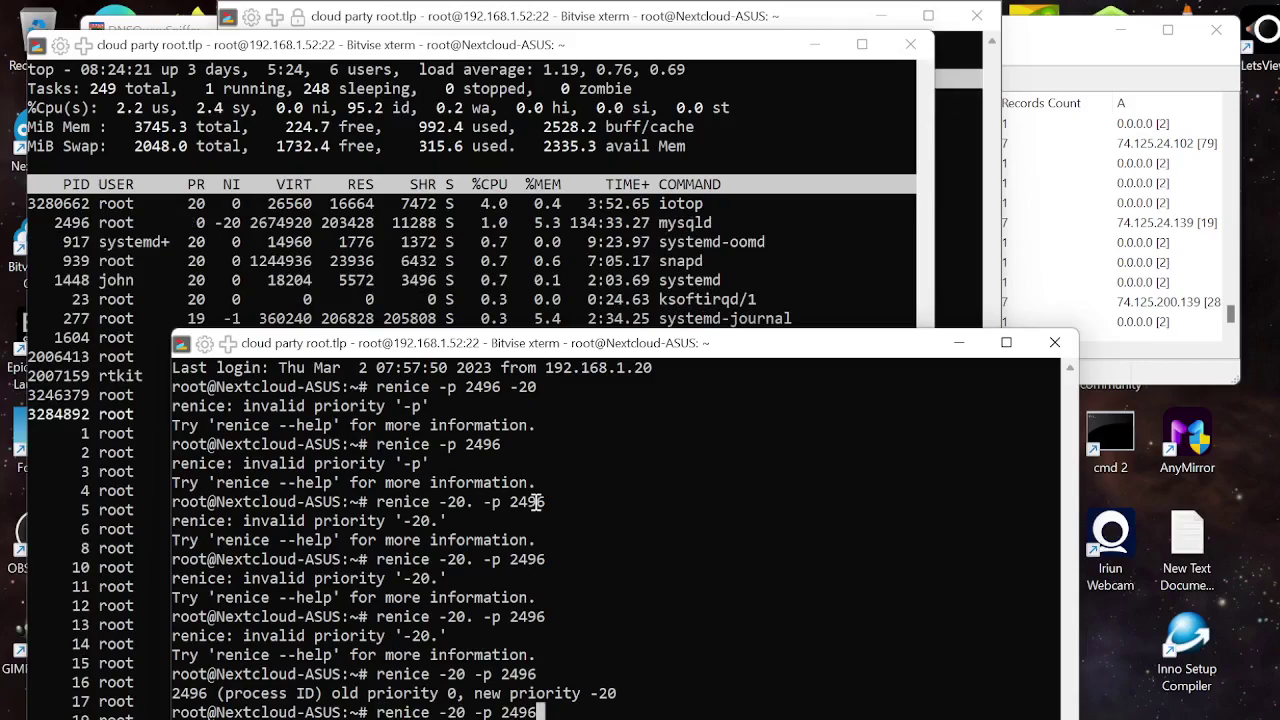
key(Left)
key(Left)
key(Left)
key(Left)
key(Left)
key(Left)
key(Left)
key(Left)
key(Left)
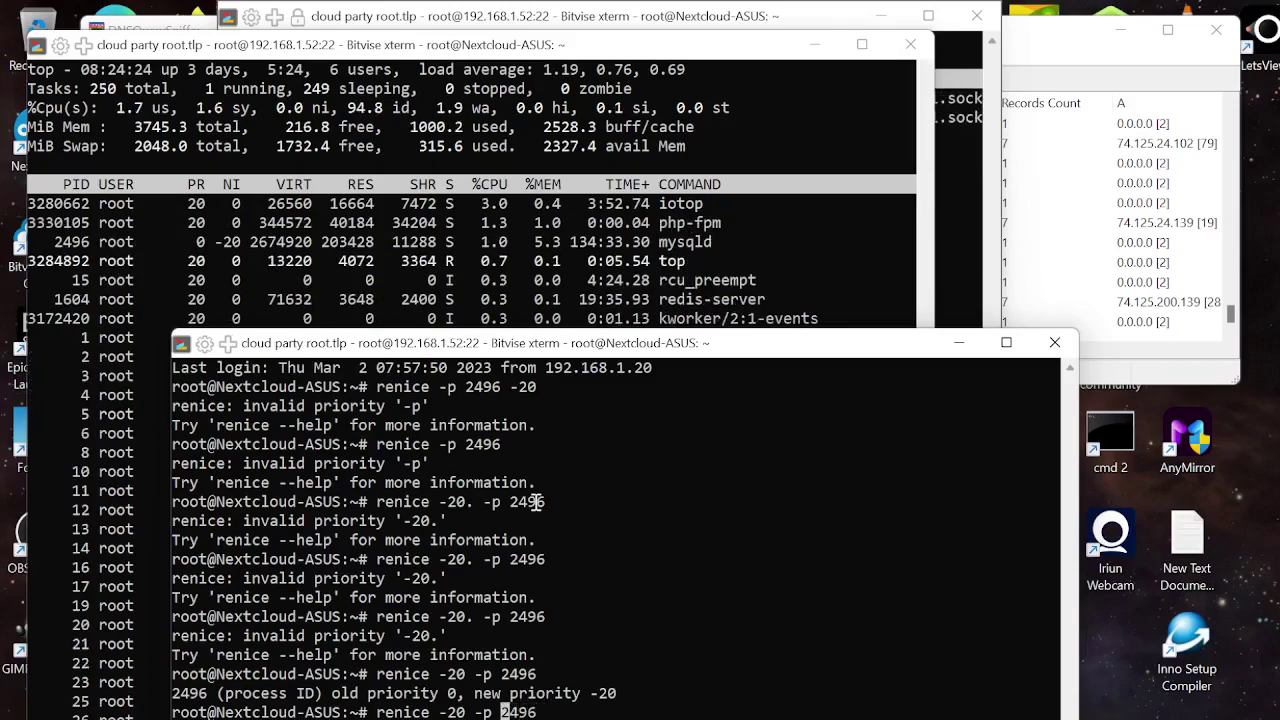
key(Left)
key(Left)
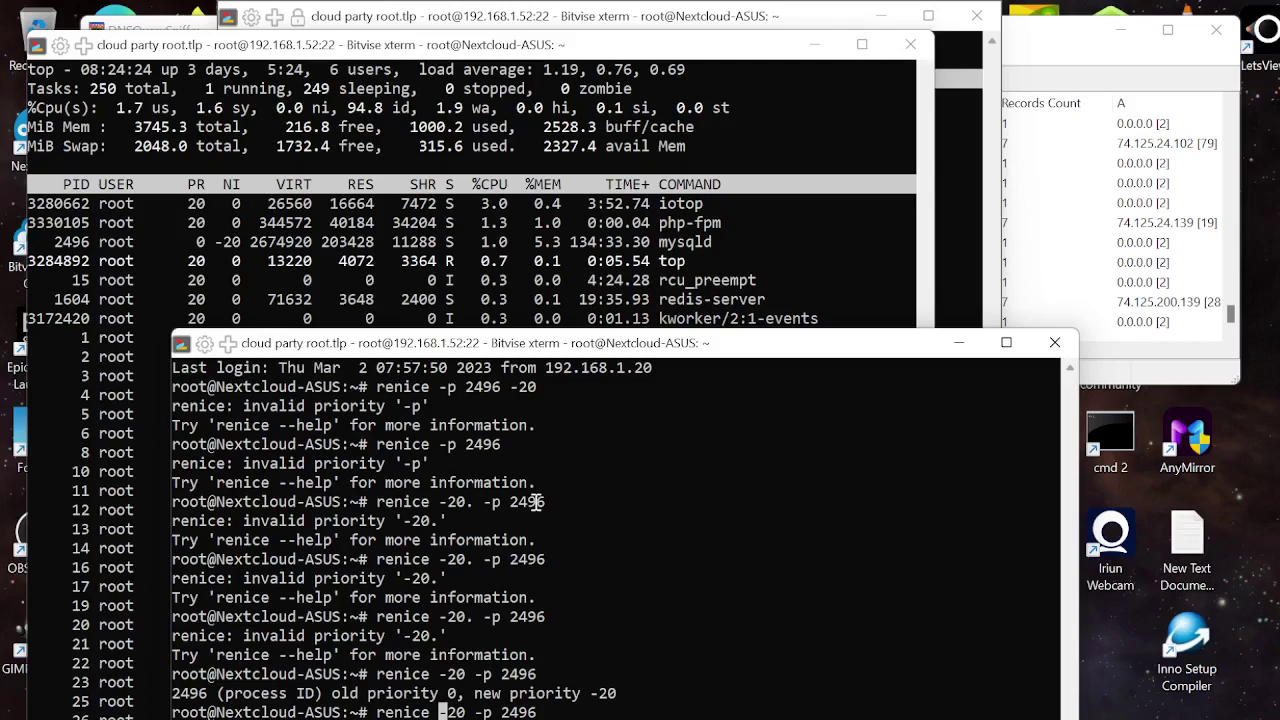
key(Delete)
key(Right)
key(Right)
key(Right)
key(Right)
key(Right)
key(Right)
key(Right)
key(Right)
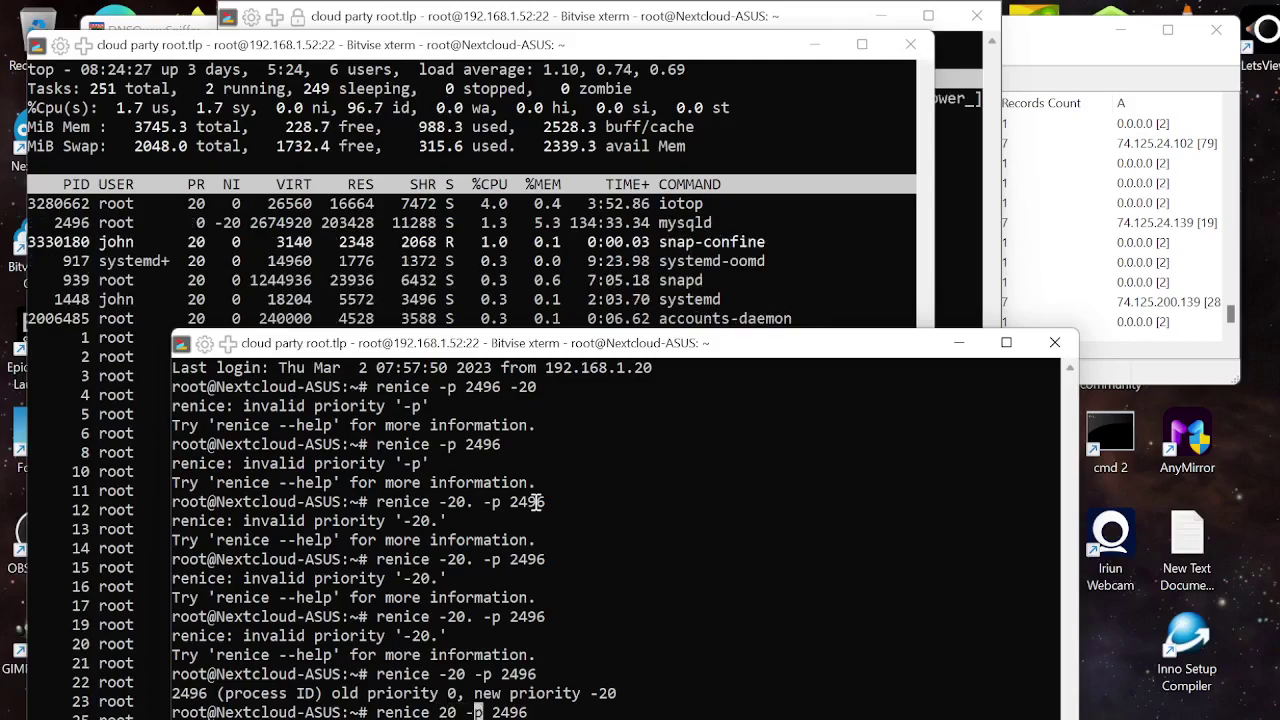
key(Right)
key(Right)
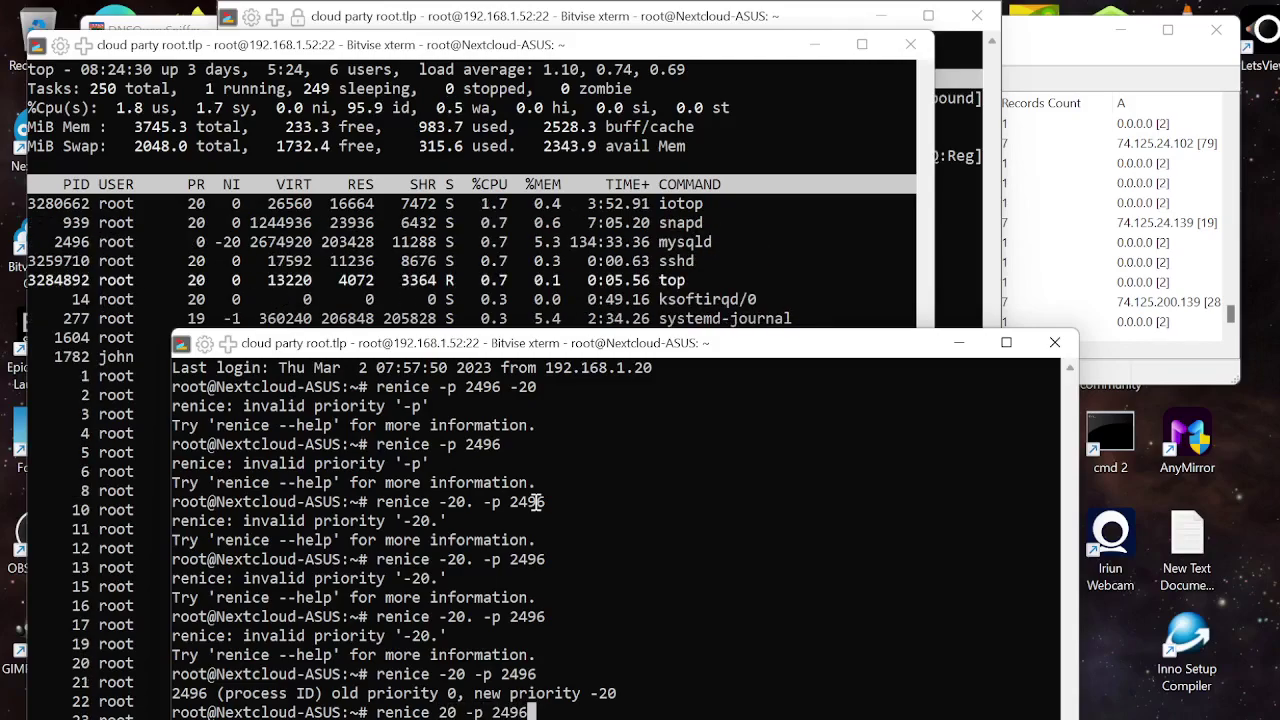
key(BackSpace)
key(BackSpace)
key(BackSpace)
key(BackSpace)
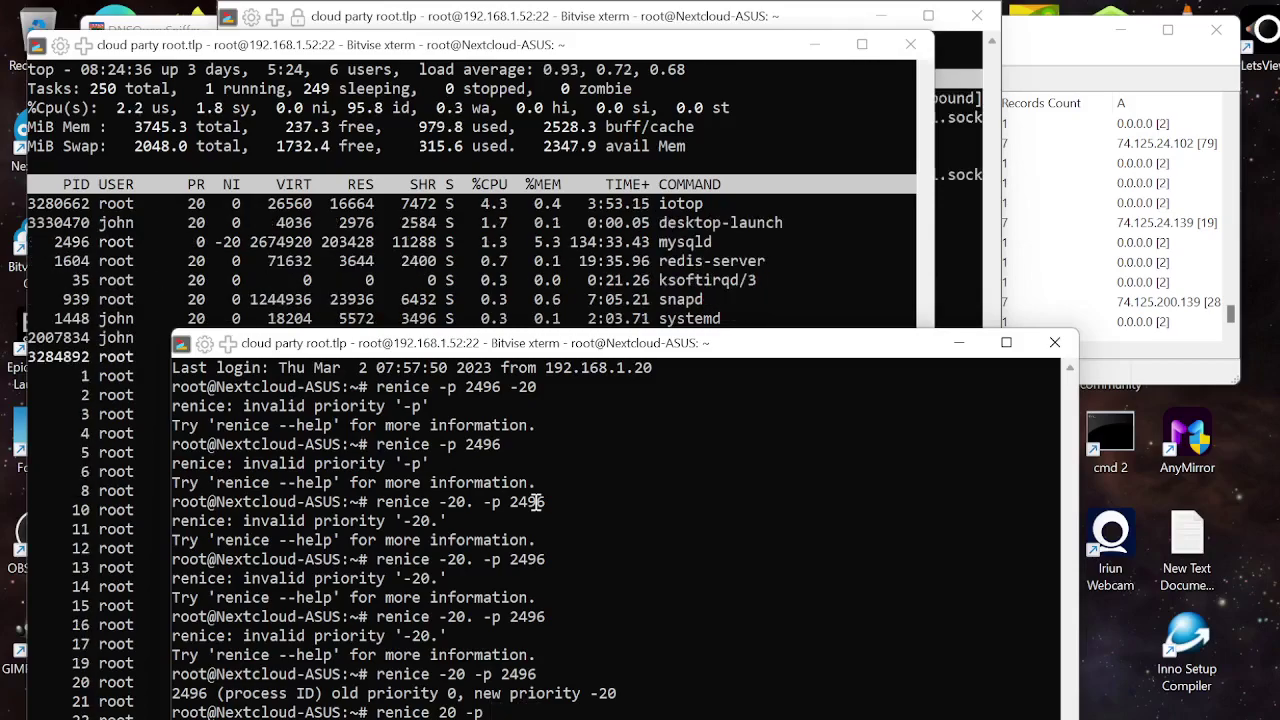
text(3)
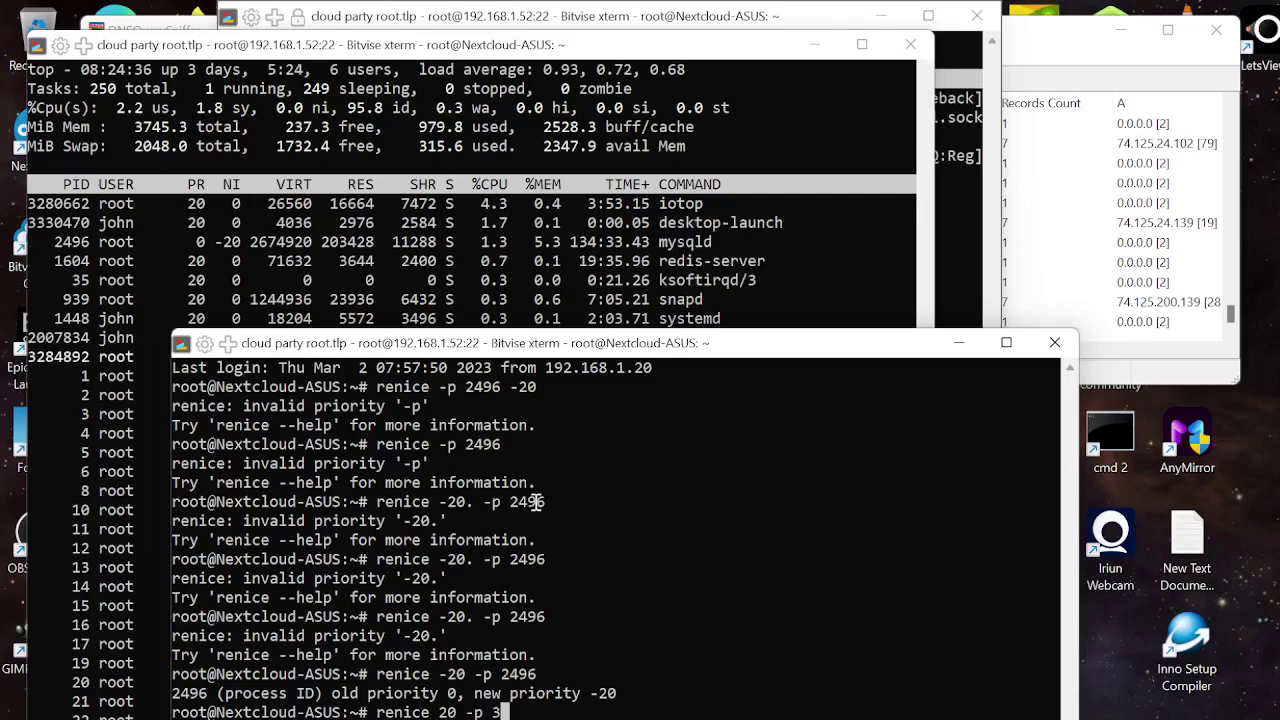
text(280662)
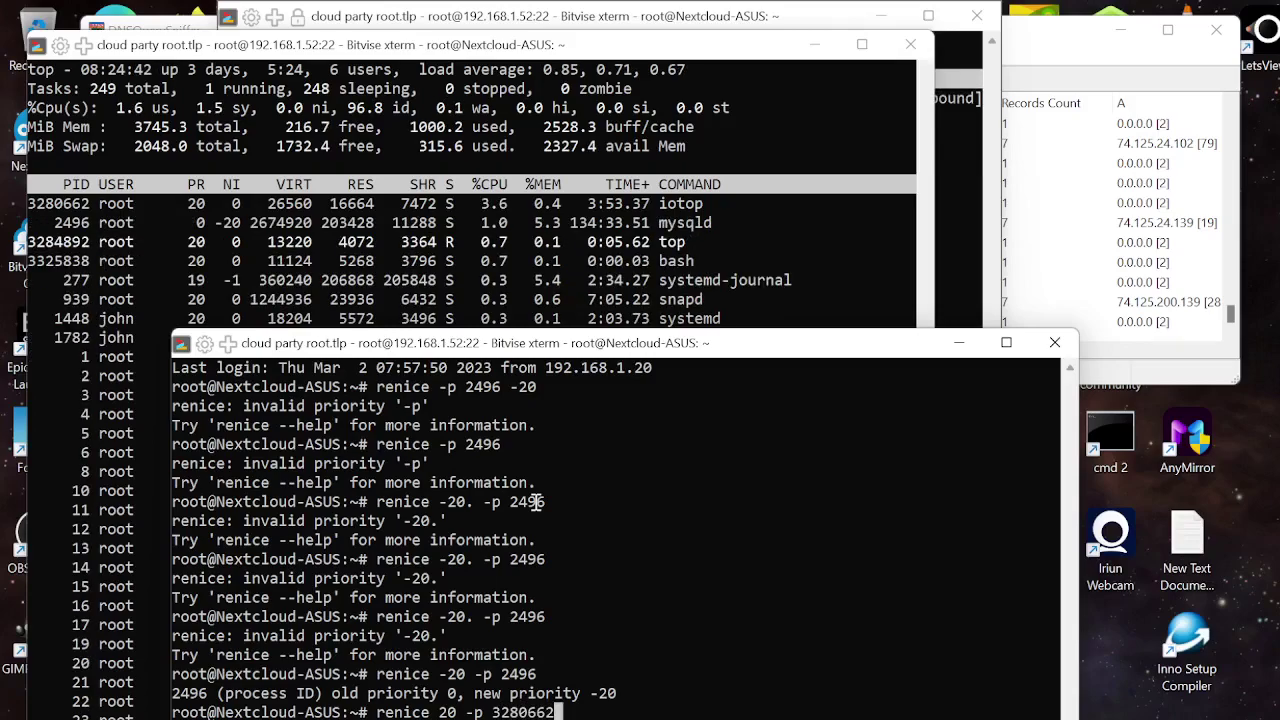
key(Return)
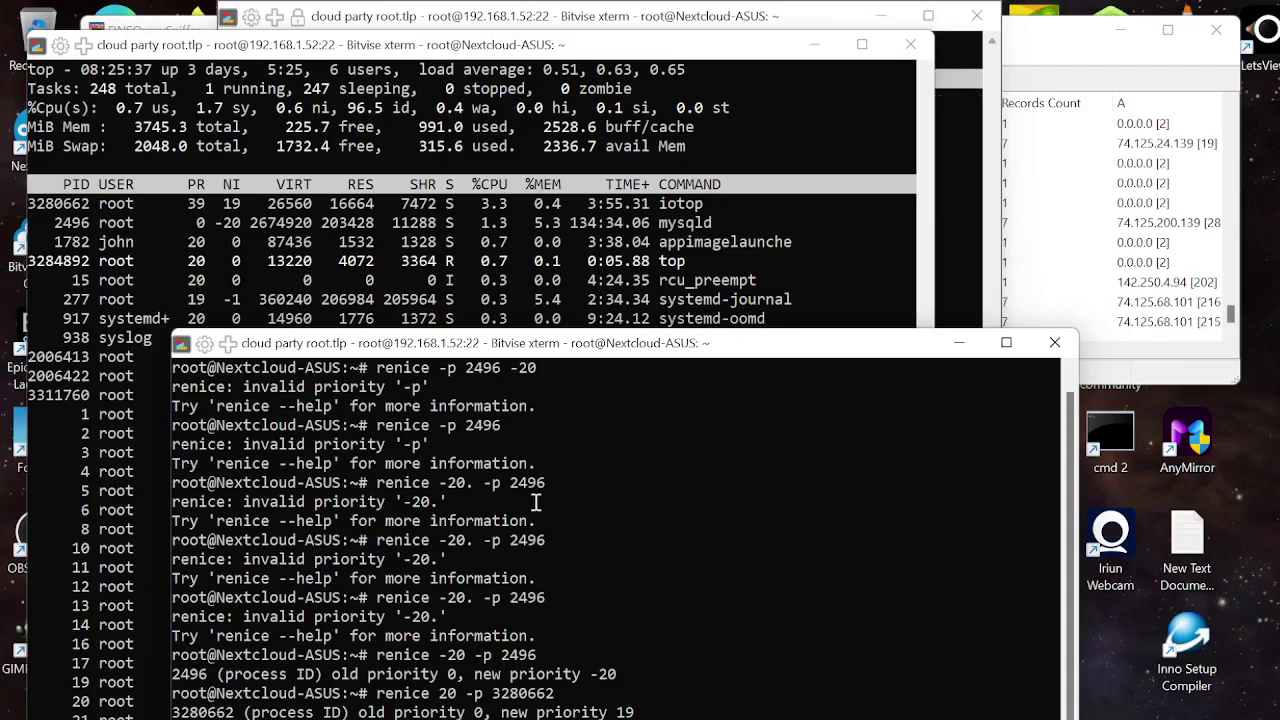
Repeat the renice command for iotop and lower the snapd process's priority with renice 20 -p 939
key(Up)
key(Return)
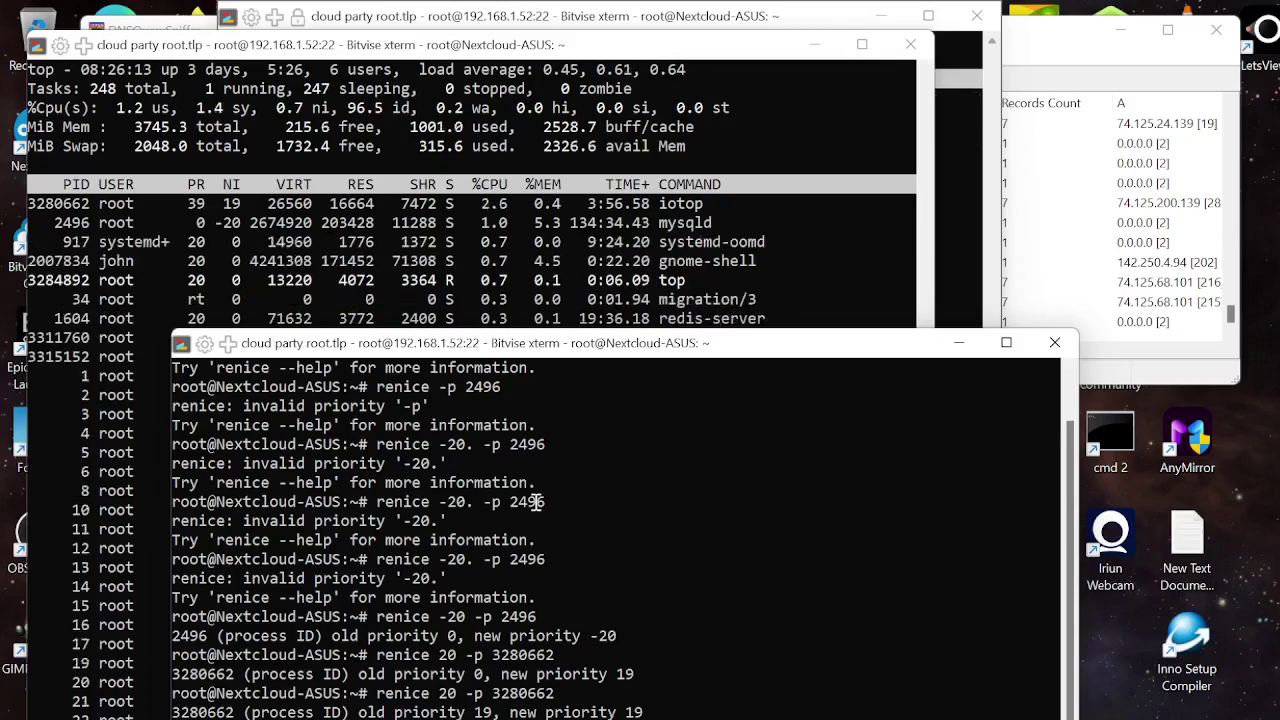
text(renice 20 -p 939)
key(Return)
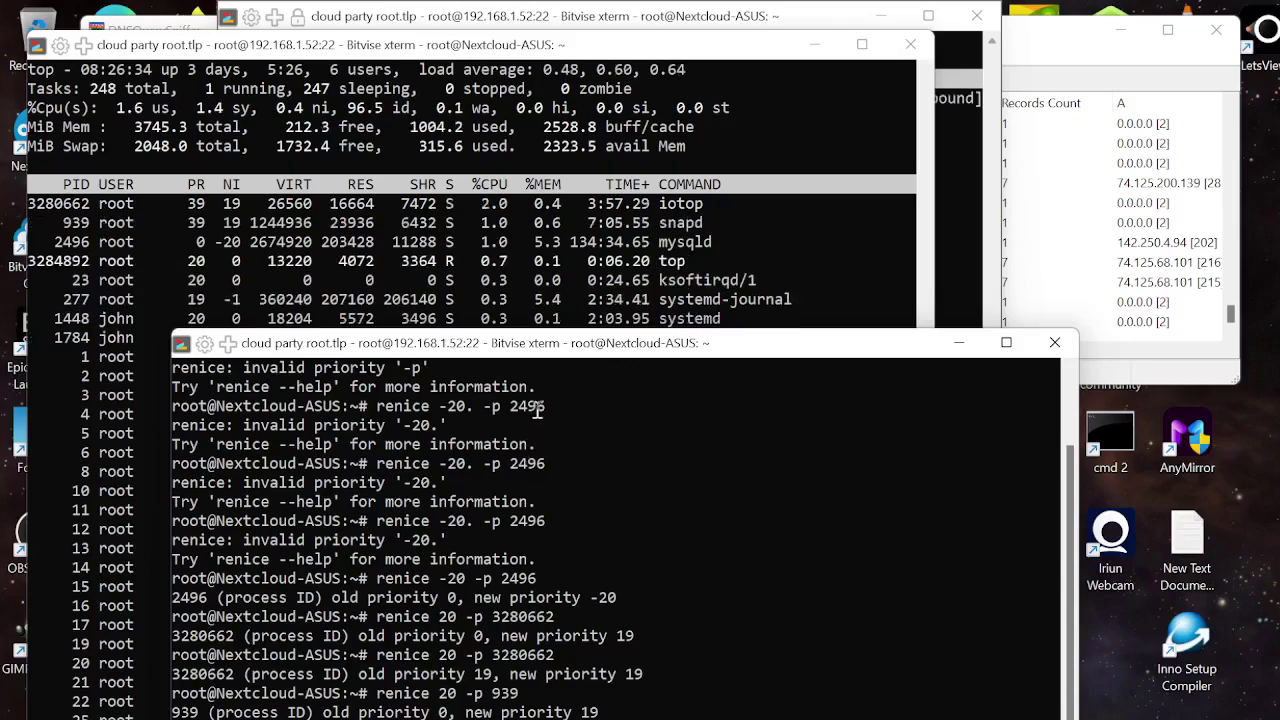
Move the renice terminal lower, check the disk activity in iotop, and bring the top process list back to the front
drag(551, 352, 542, 399)
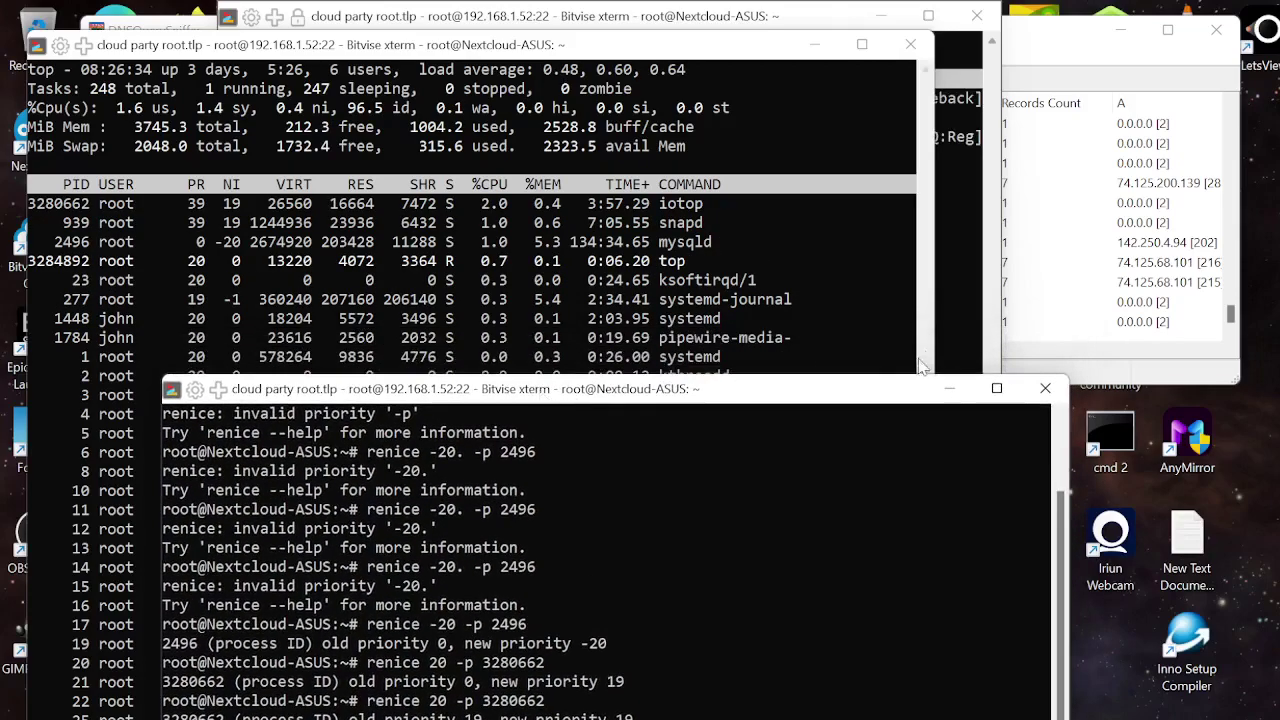
click(970, 322)
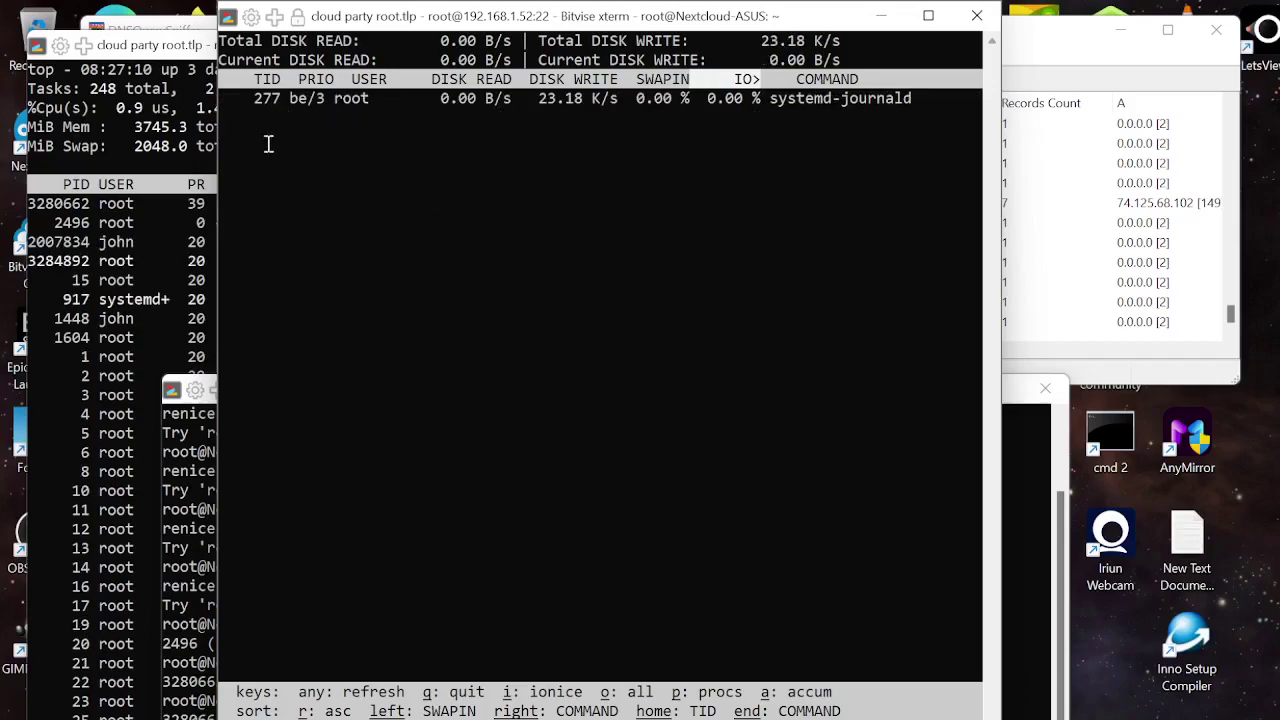
click(172, 44)
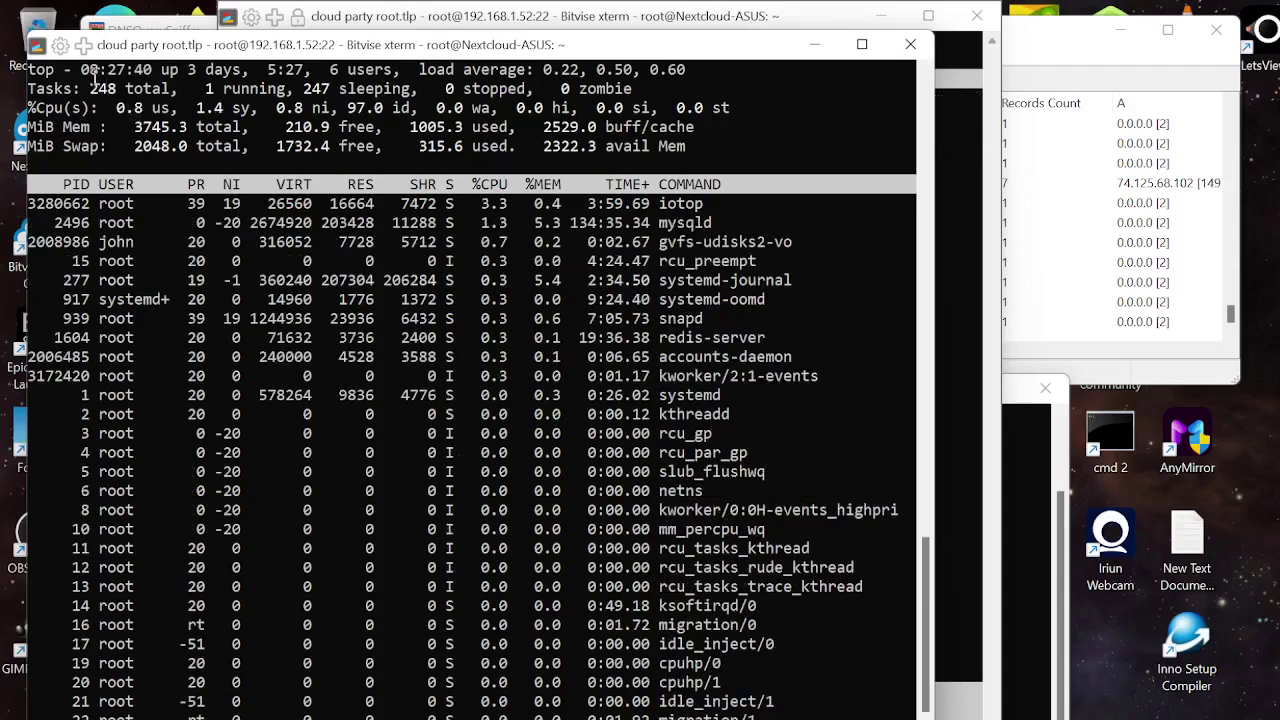
Clear the user filter prompt in top with a blank entry and move its window down below the iotop output
drag(74, 68, 135, 702)
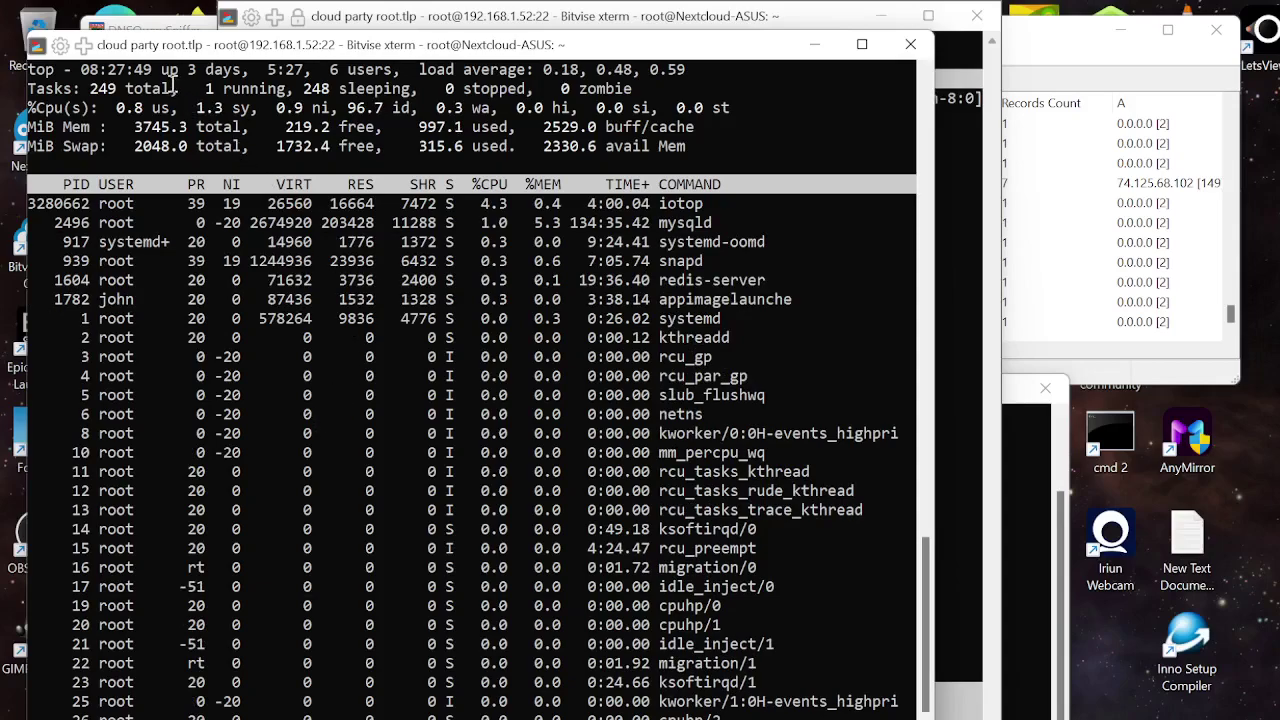
right_click(144, 676)
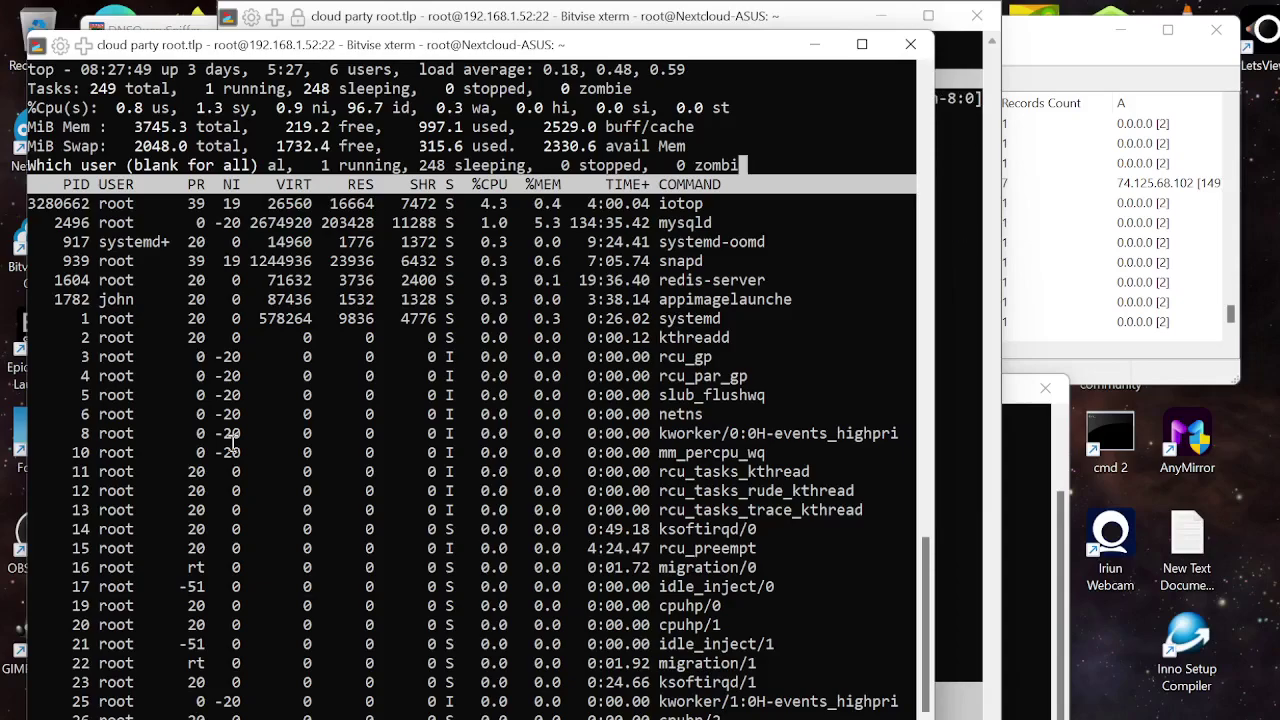
drag(459, 47, 442, 174)
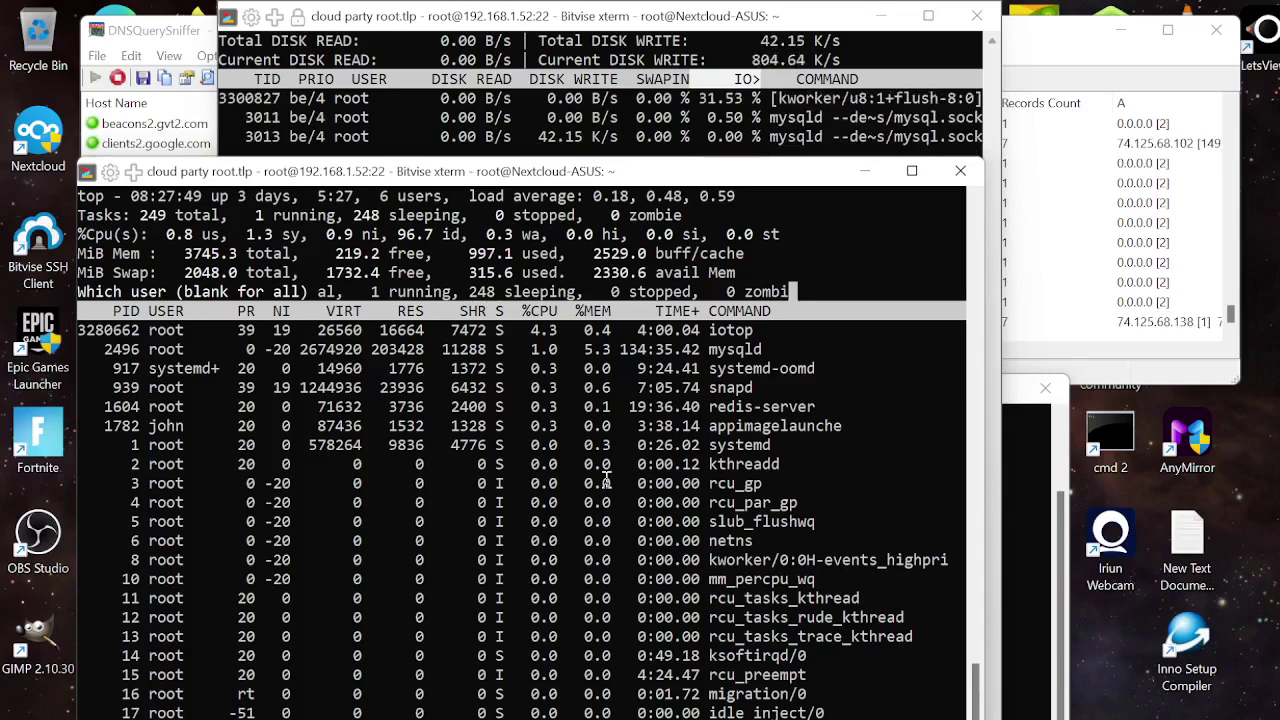
key(Return)
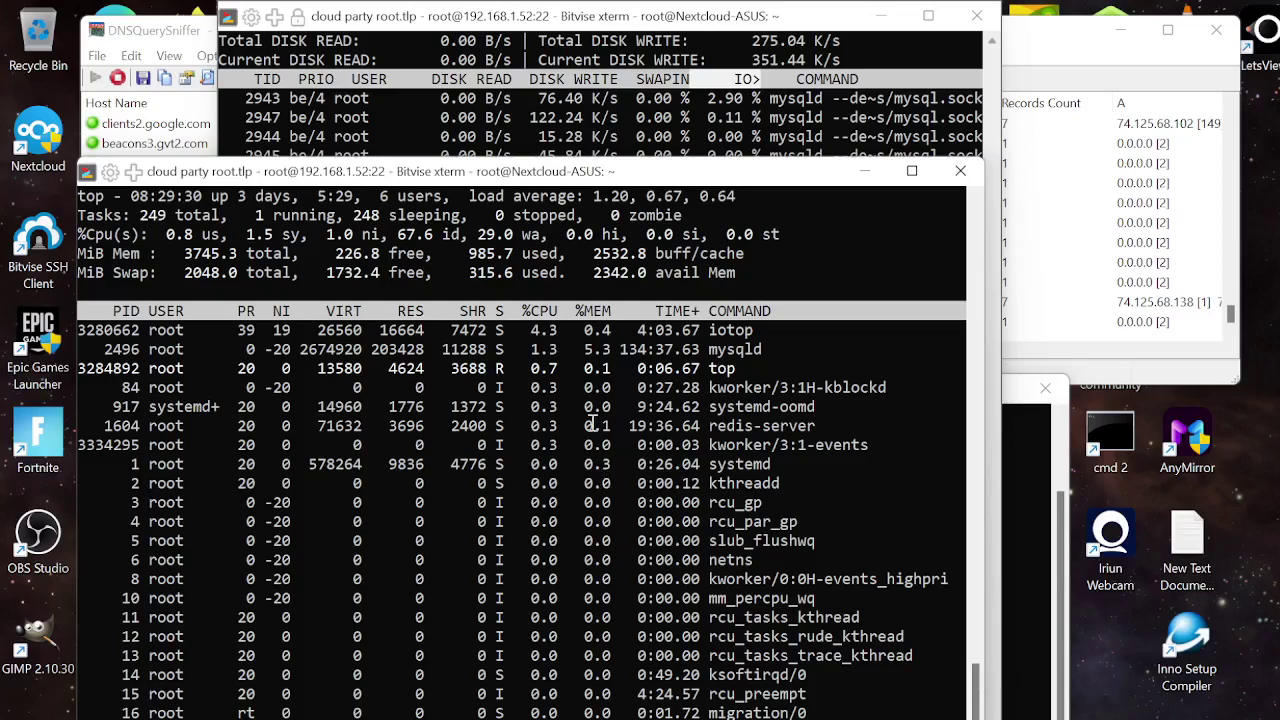
drag(480, 178, 495, 332)
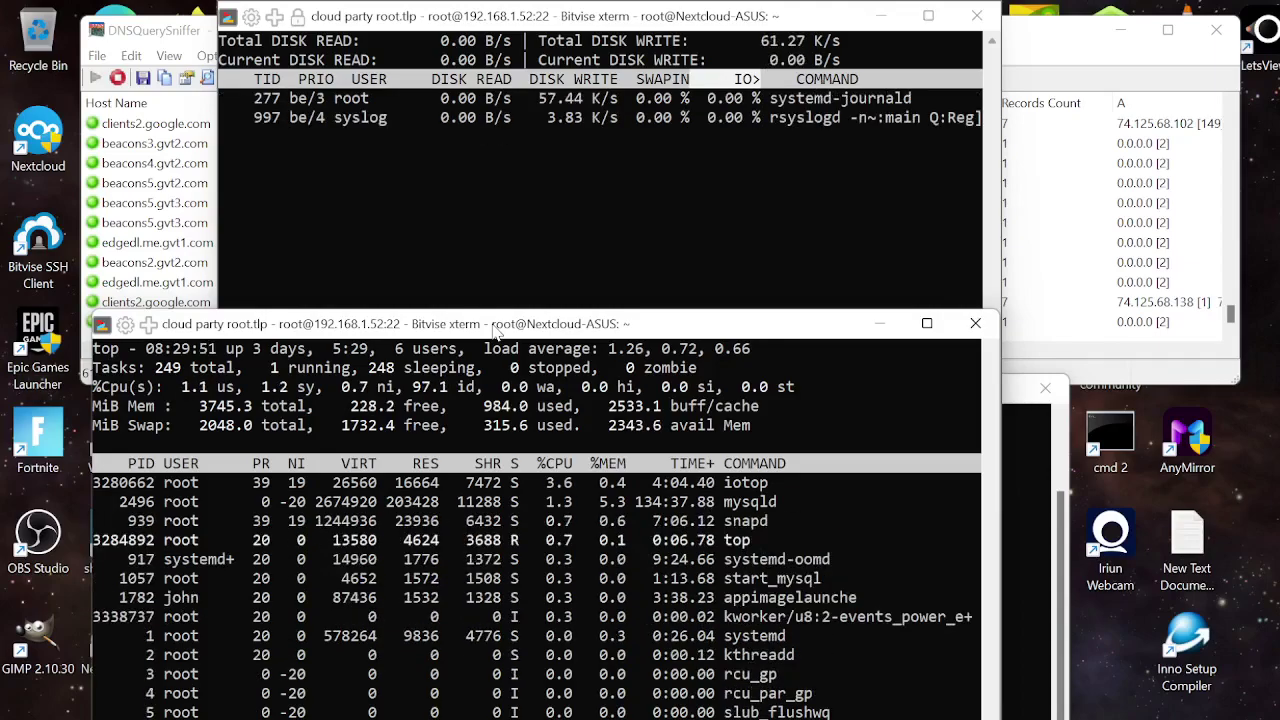
Switch to the Chrome window with the Nextcloud forum topic and look through the screenshots in the post
mouse_move(458, 712)
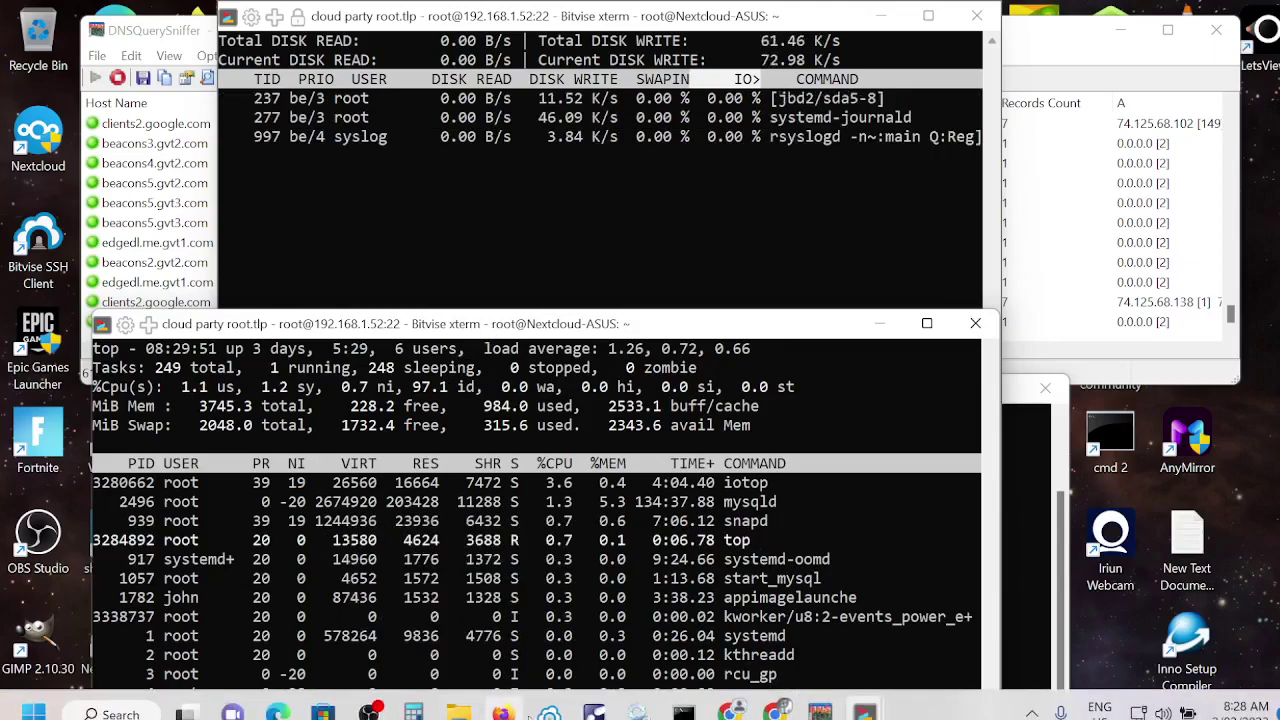
mouse_move(731, 712)
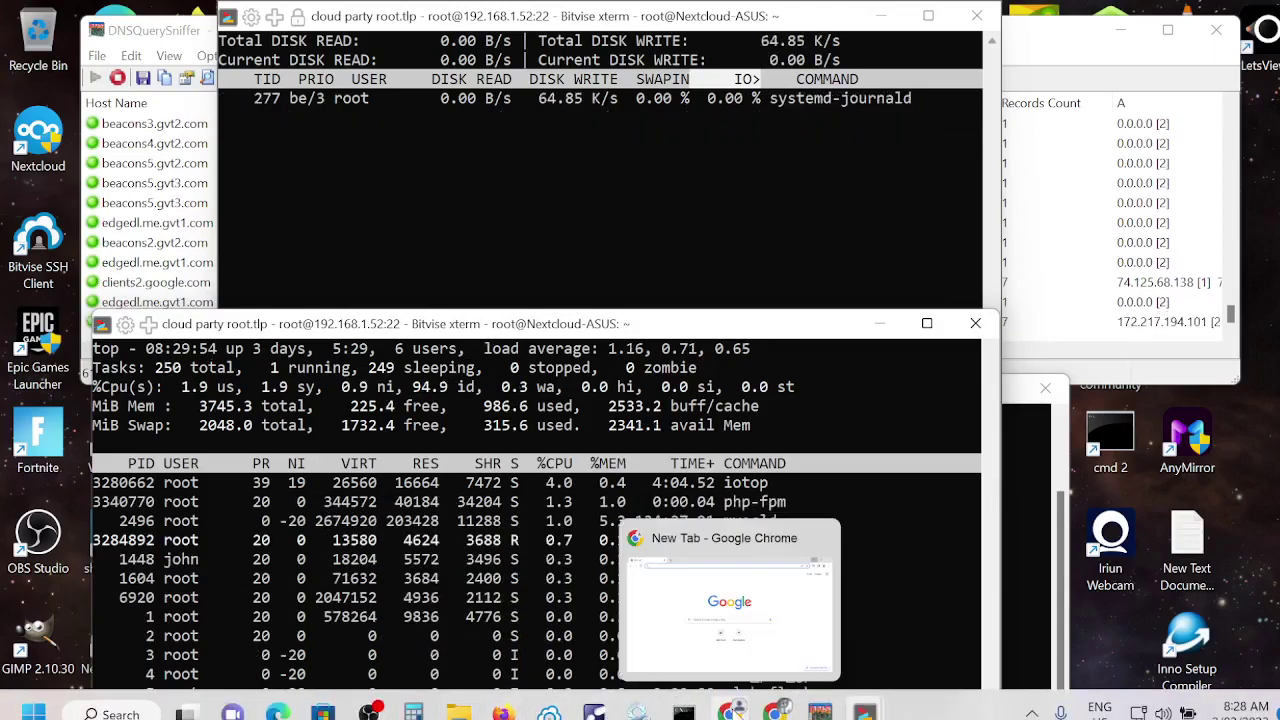
click(778, 712)
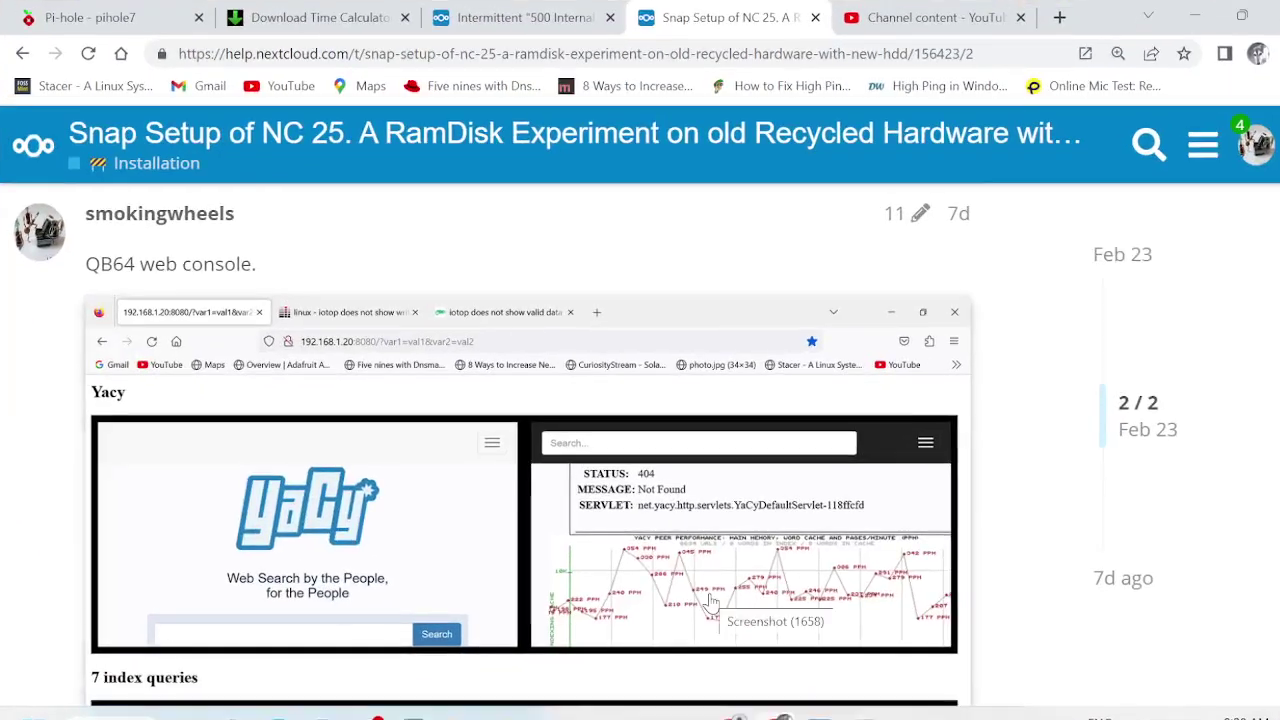
scroll(632, 553, down, 3)
scroll(632, 553, down, 7)
scroll(629, 553, down, 2)
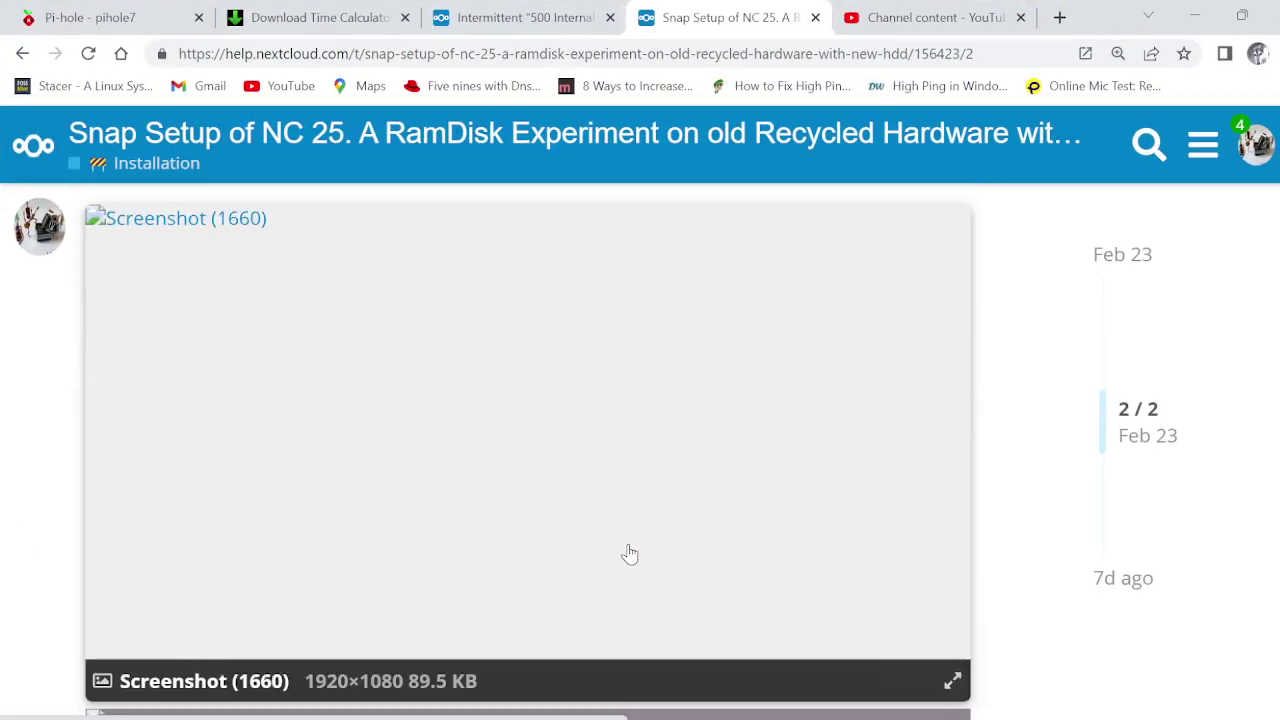
Bring the iotop terminal in front of the browser and move it down so the page's address bar is uncovered
mouse_move(620, 712)
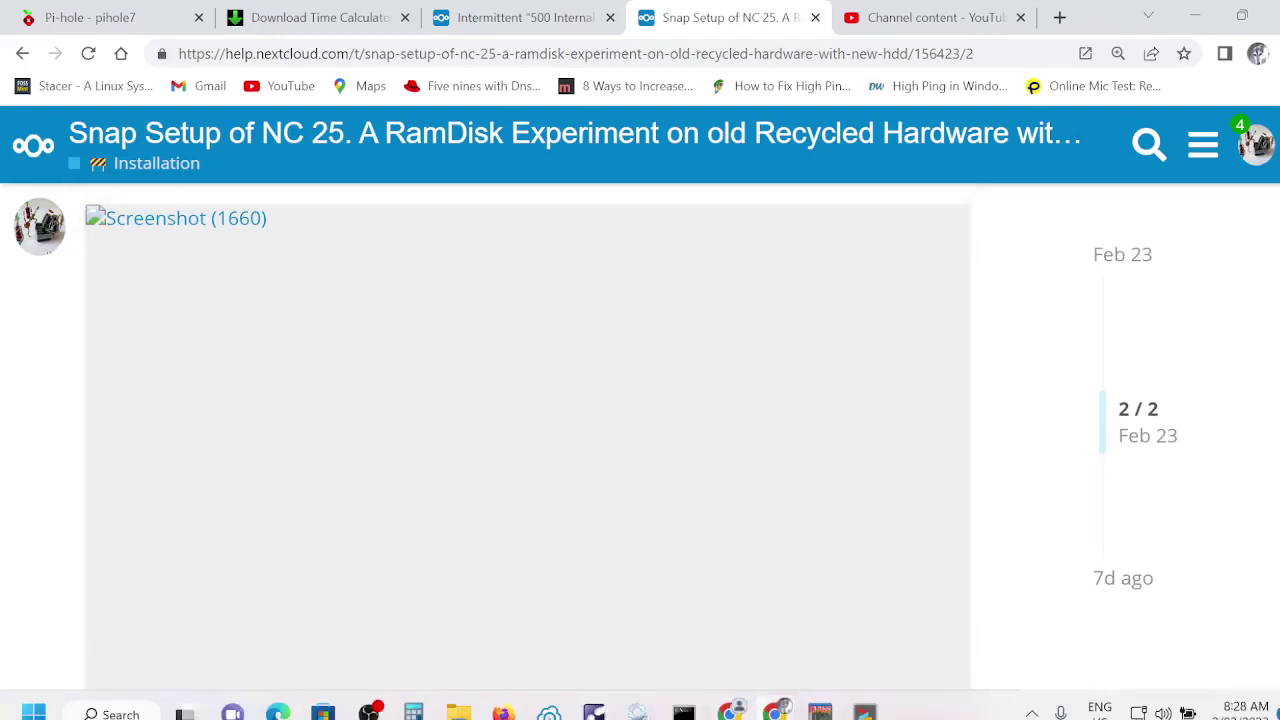
mouse_move(866, 712)
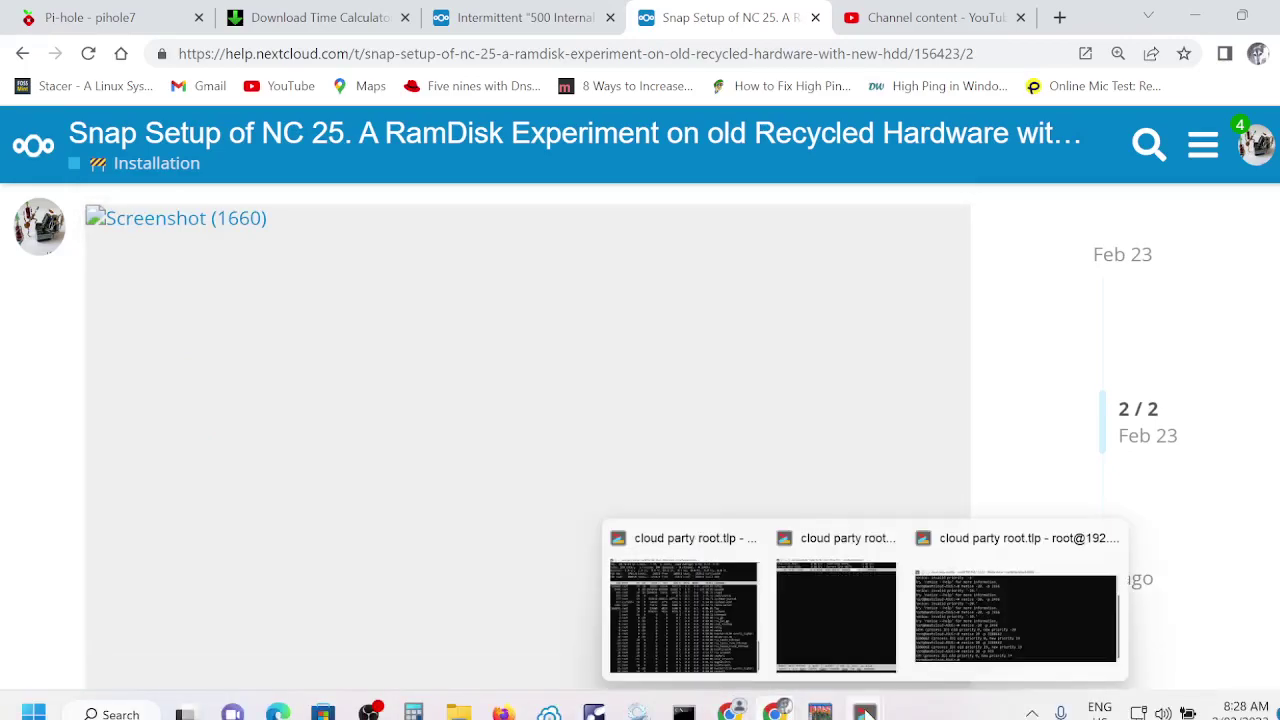
click(846, 605)
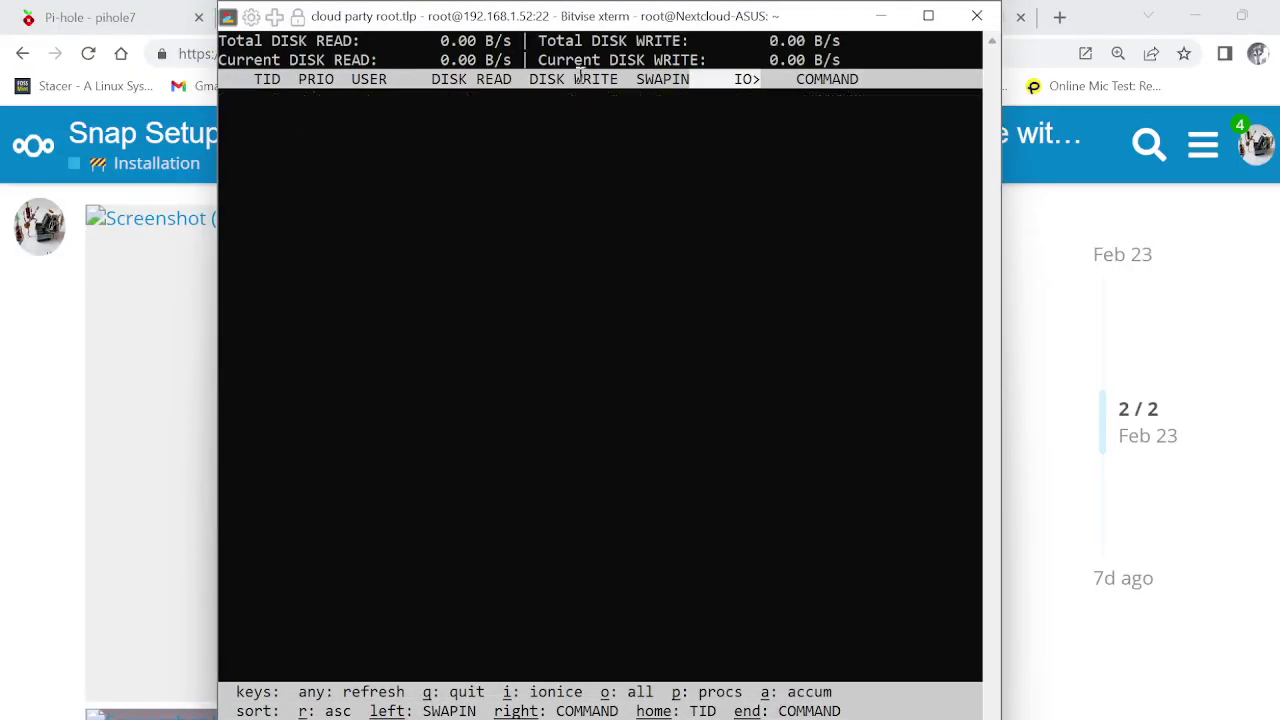
drag(563, 18, 541, 249)
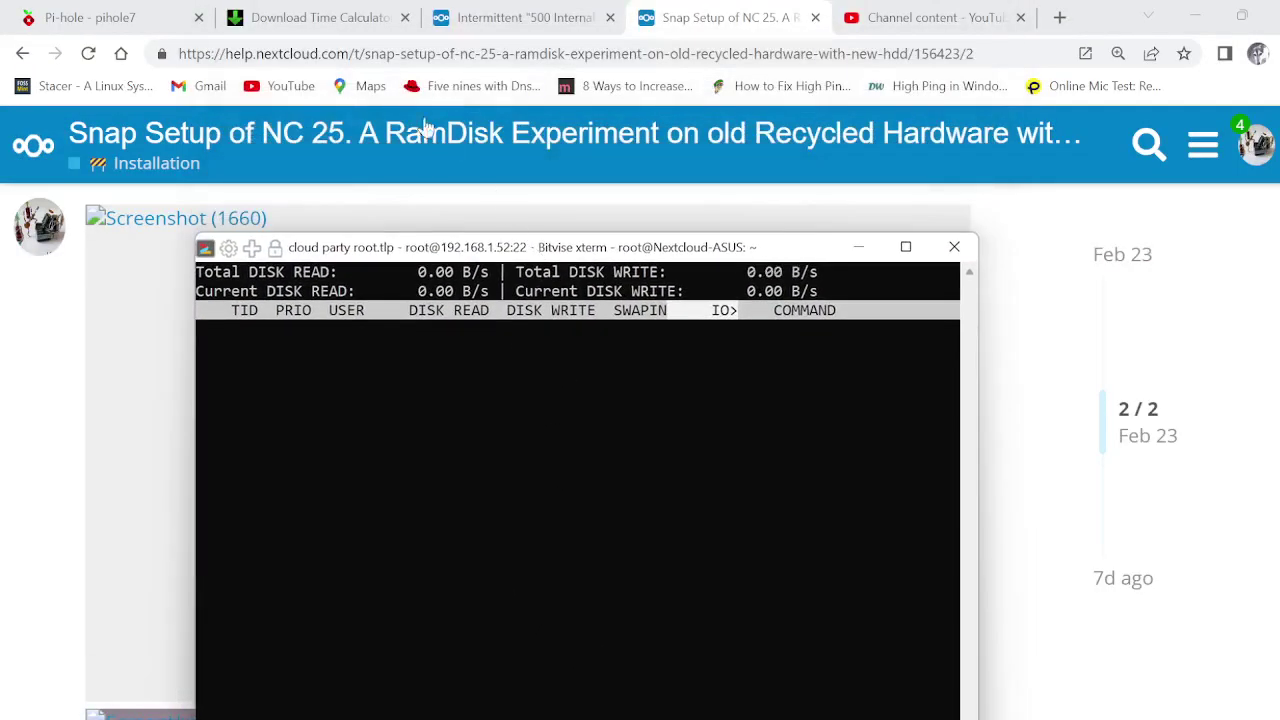
Reload the Nextcloud forum page and bring iotop back over it to watch the server's disk activity
click(88, 53)
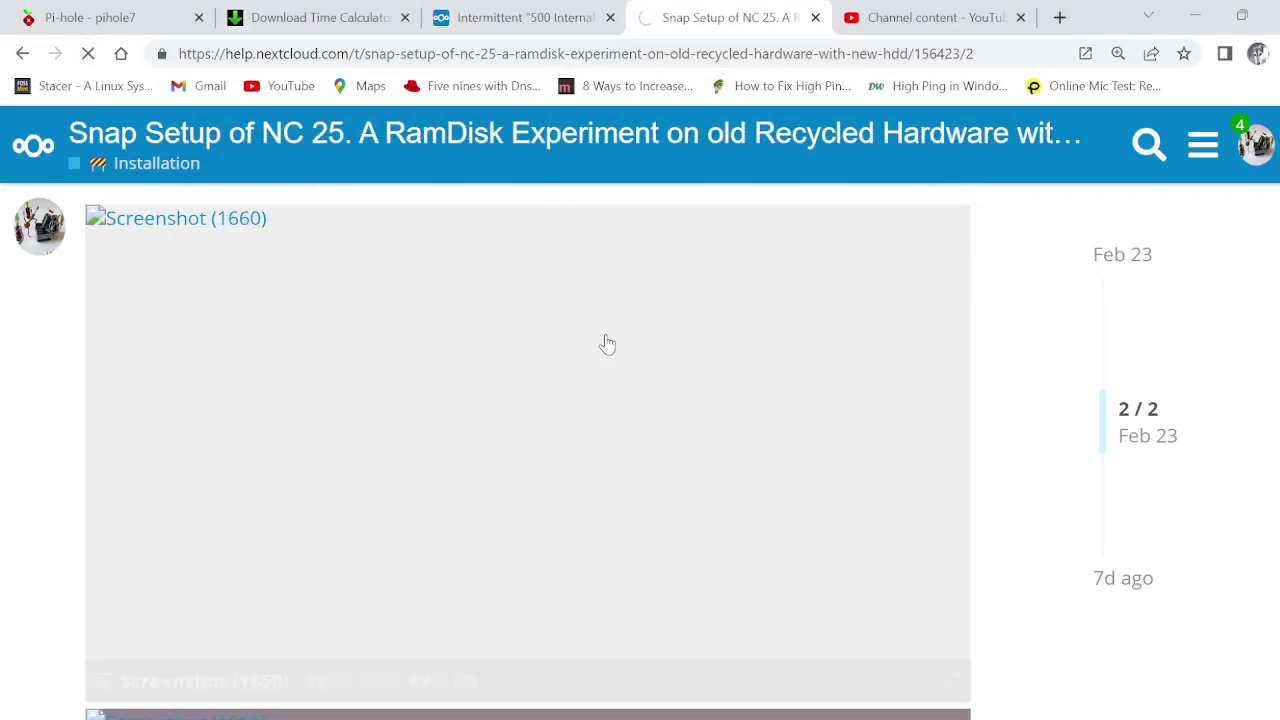
mouse_move(868, 710)
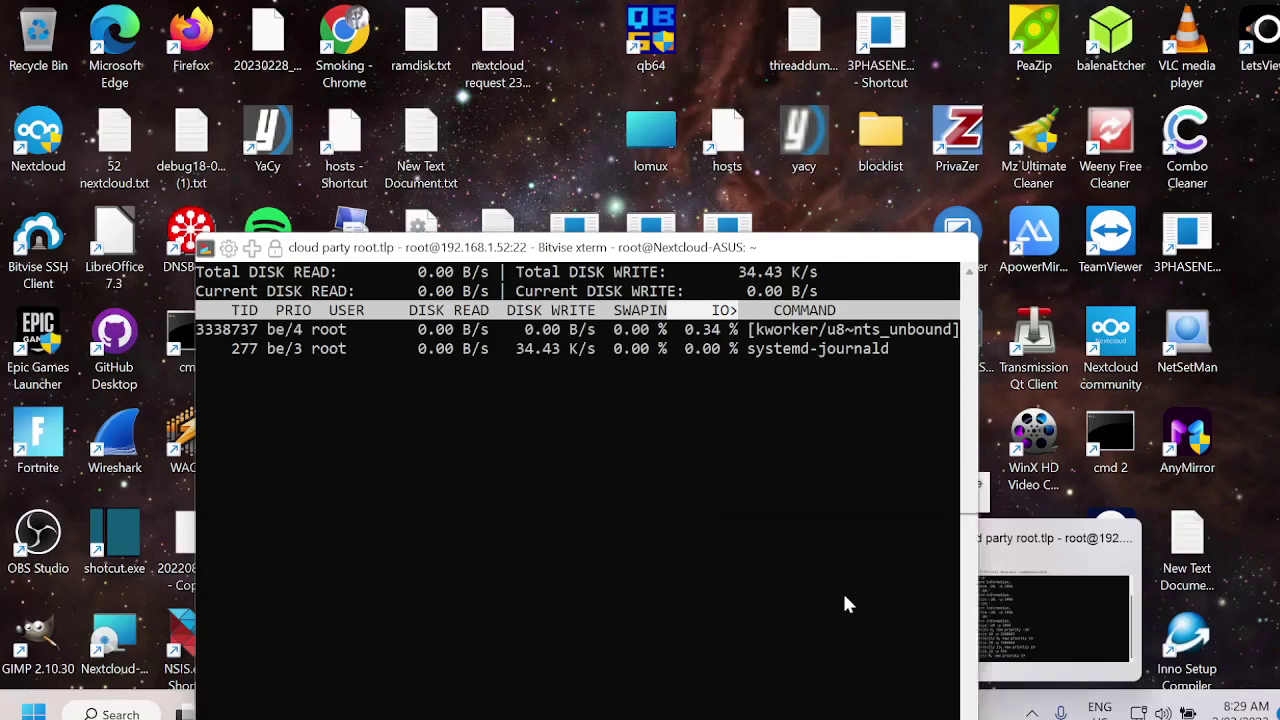
click(845, 603)
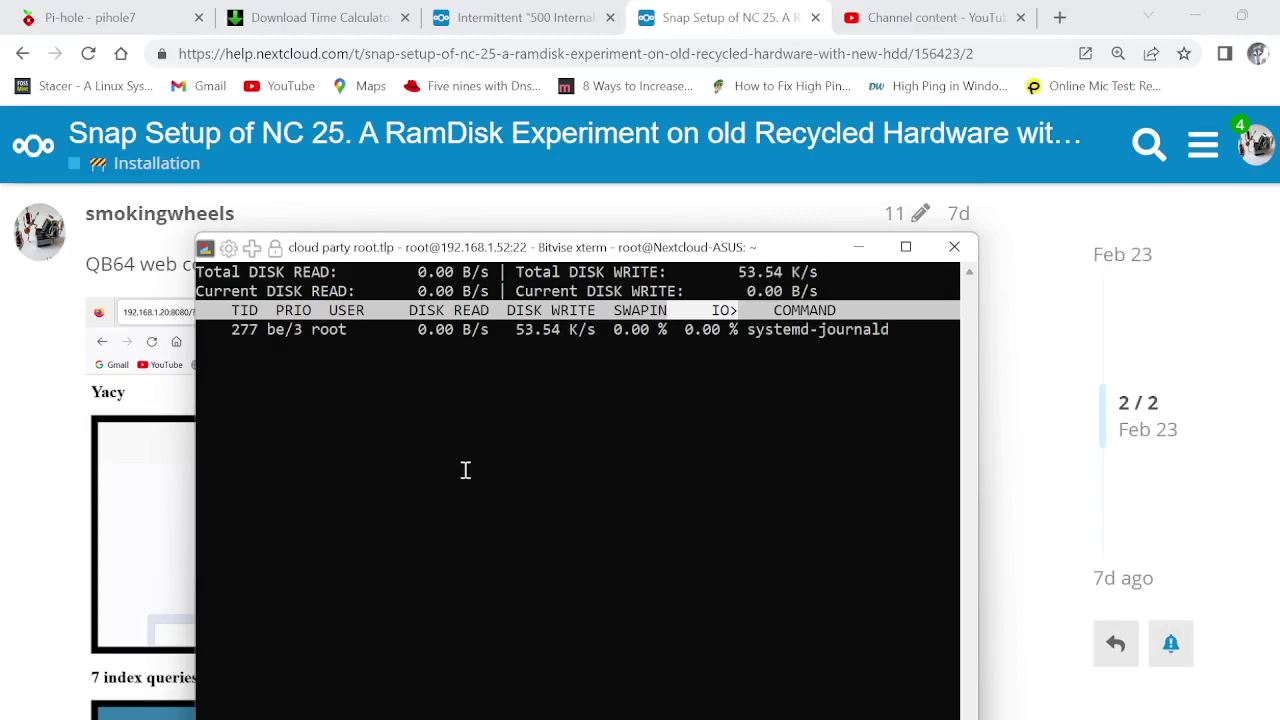
Return to the forum post and look through its YaCy and Pi-hole web console screenshots
click(51, 470)
scroll(423, 494, down, 2)
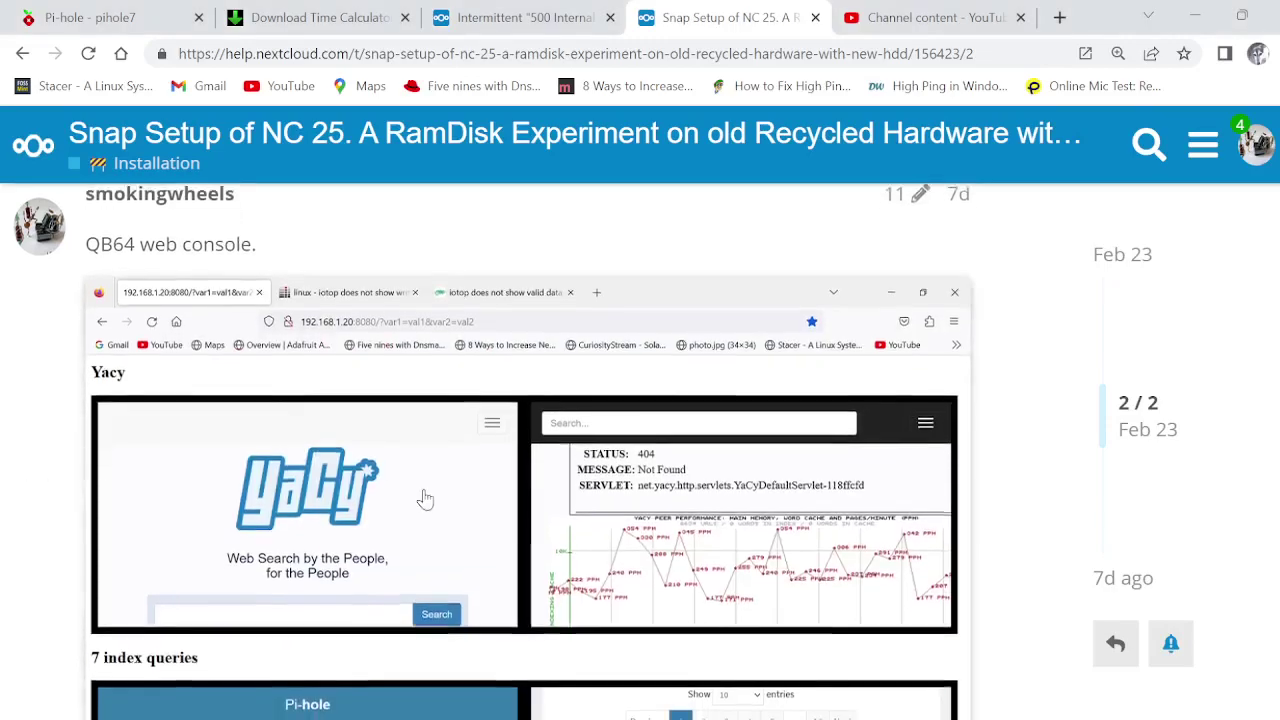
scroll(496, 521, down, 3)
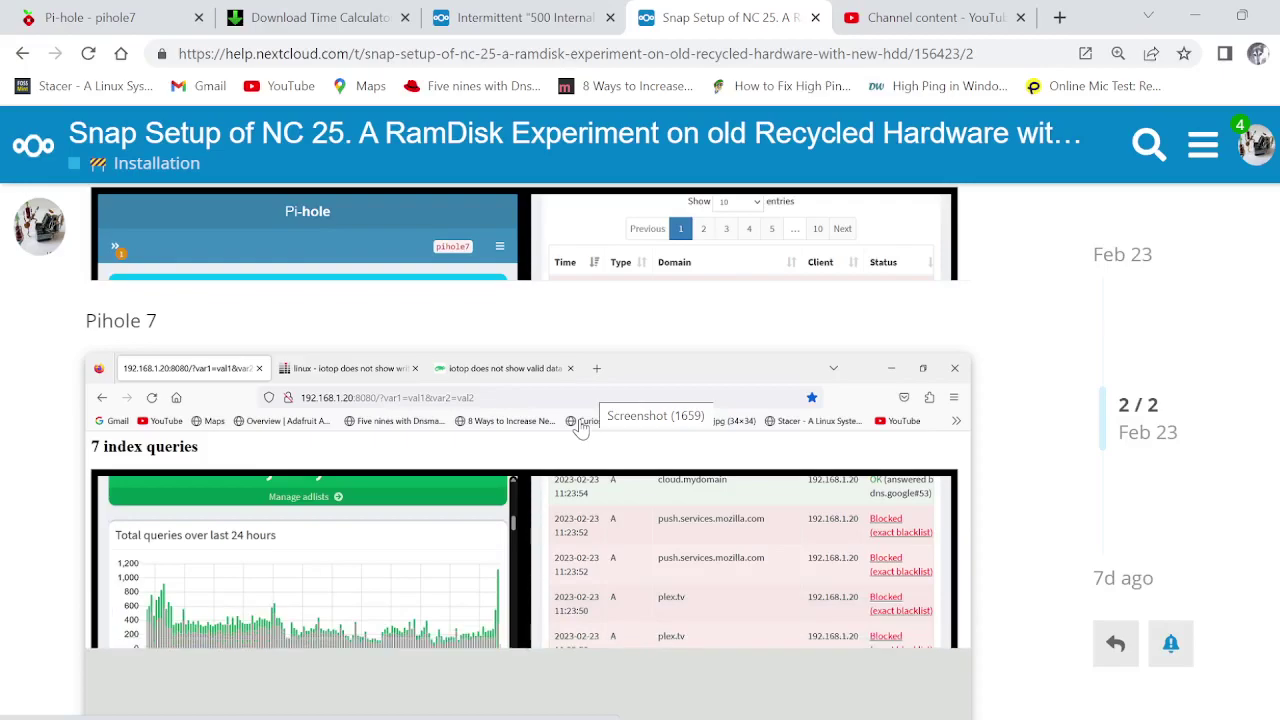
right_click(580, 425)
Open the Pi-hole query log, reload it, and go to the most recent queries in the list
click(128, 14)
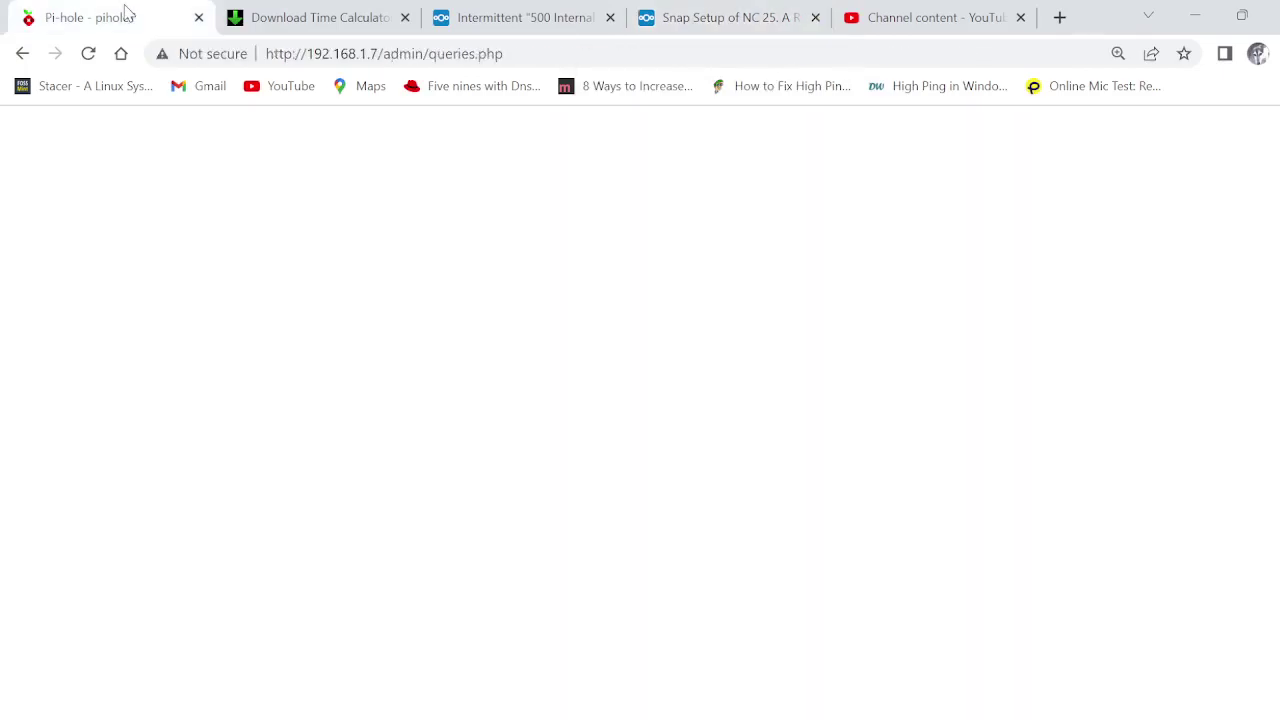
scroll(397, 317, down, 2)
scroll(434, 360, up, 5)
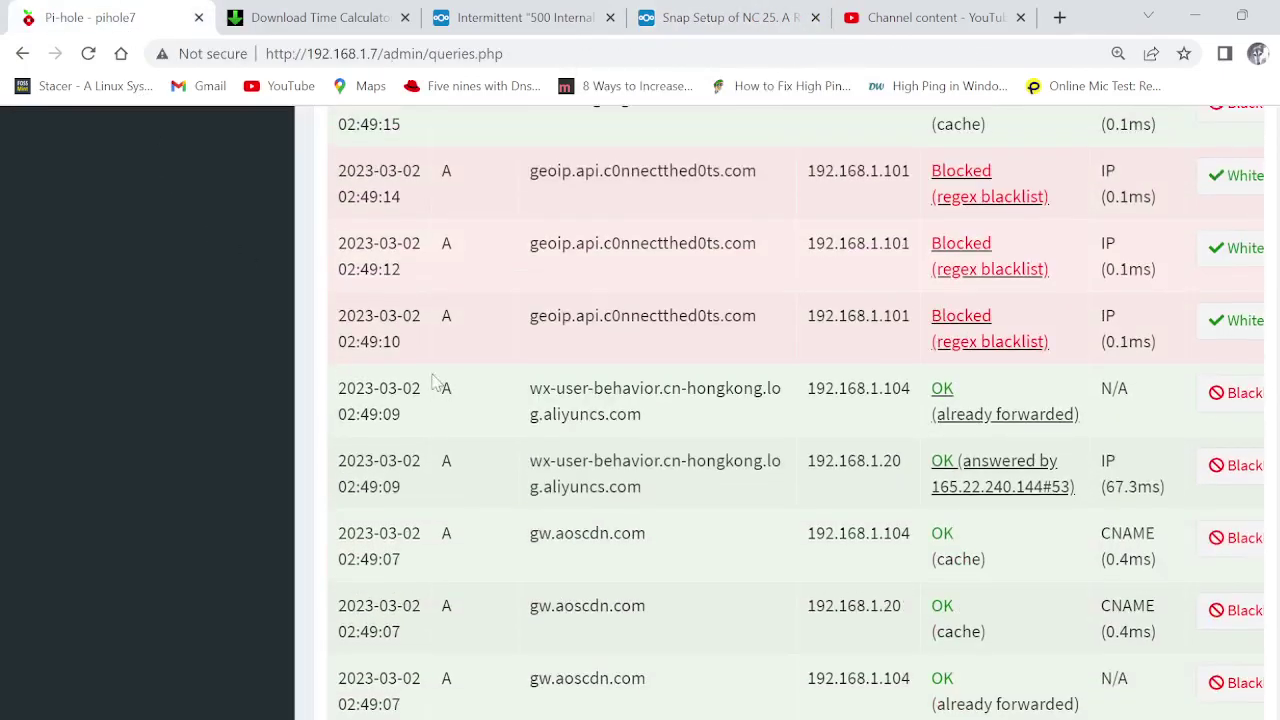
scroll(407, 390, up, 4)
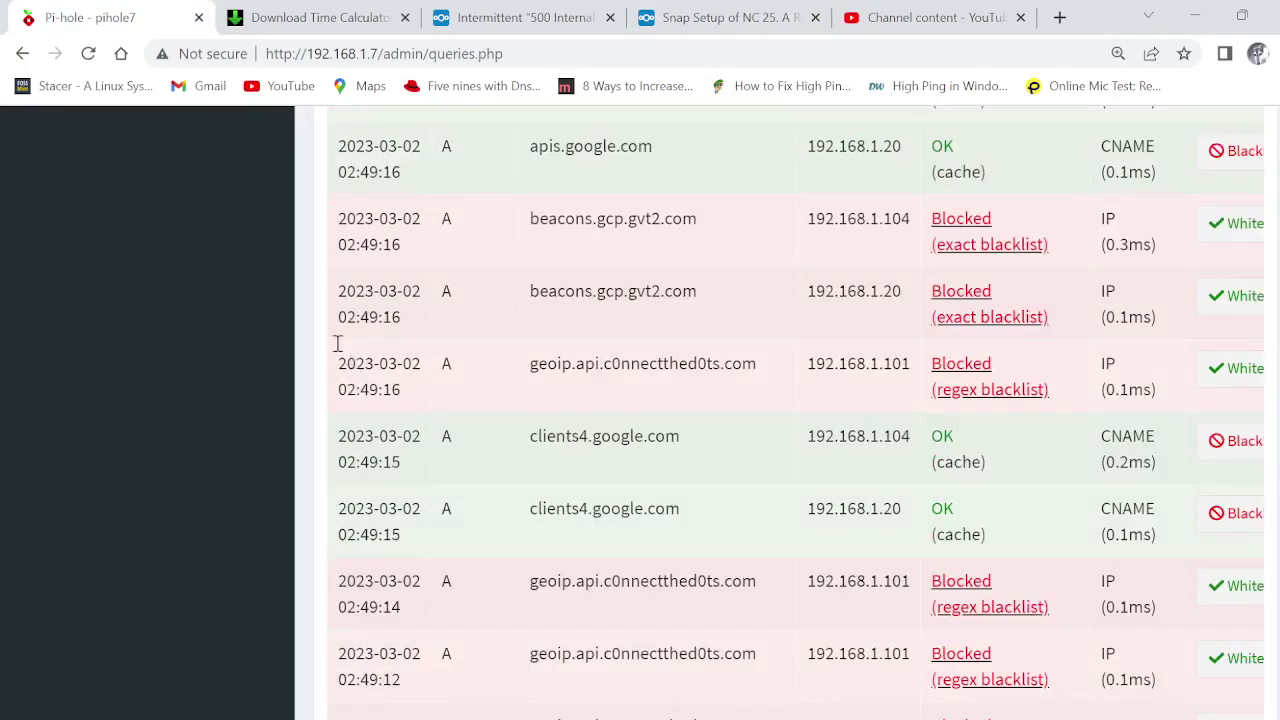
click(92, 55)
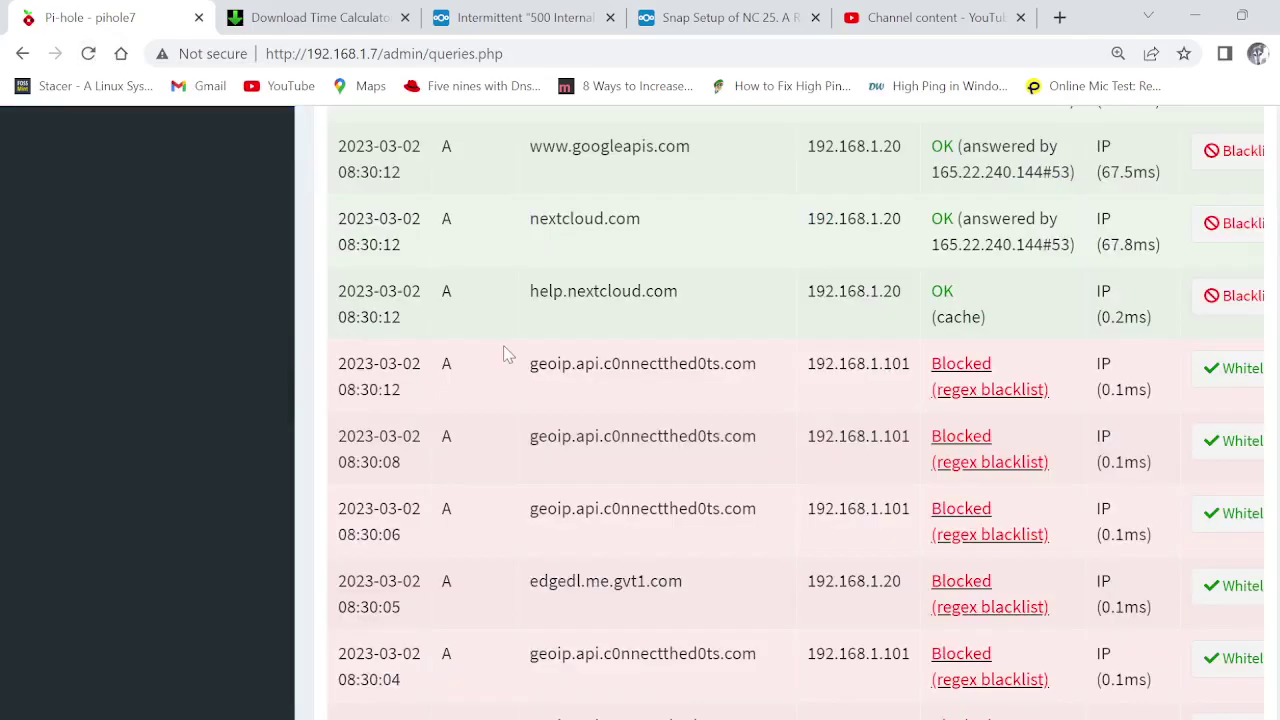
scroll(506, 350, up, 3)
scroll(505, 352, up, 15)
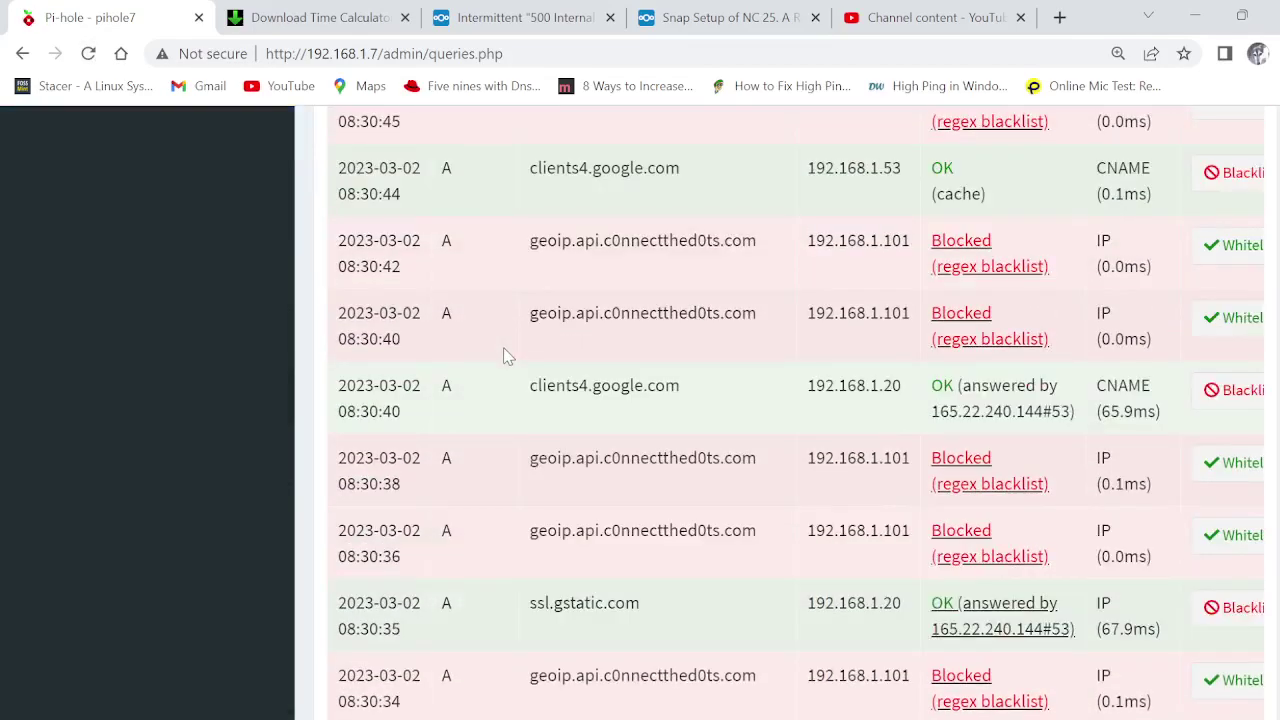
scroll(507, 356, up, 8)
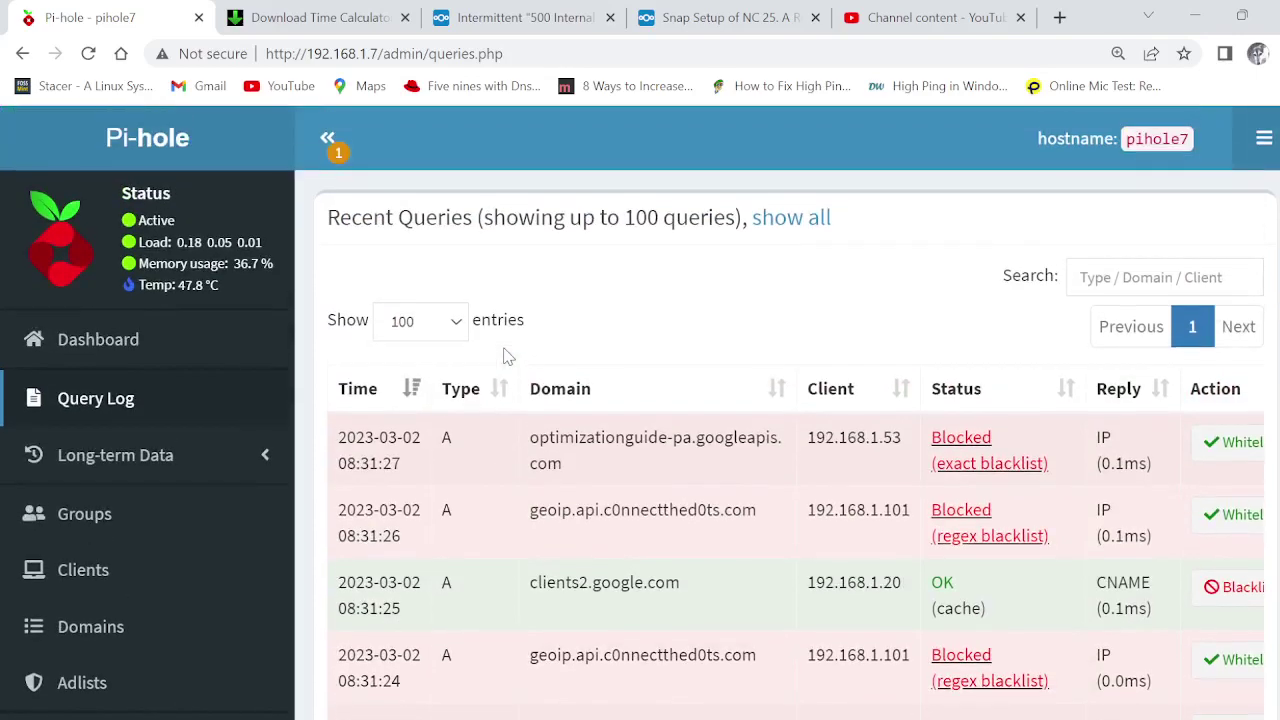
Highlight the recent query rows containing the geoip.api.c0nnectthed0ts.com requests, and bring the top terminal in front of the Pi-hole log
scroll(505, 352, down, 3)
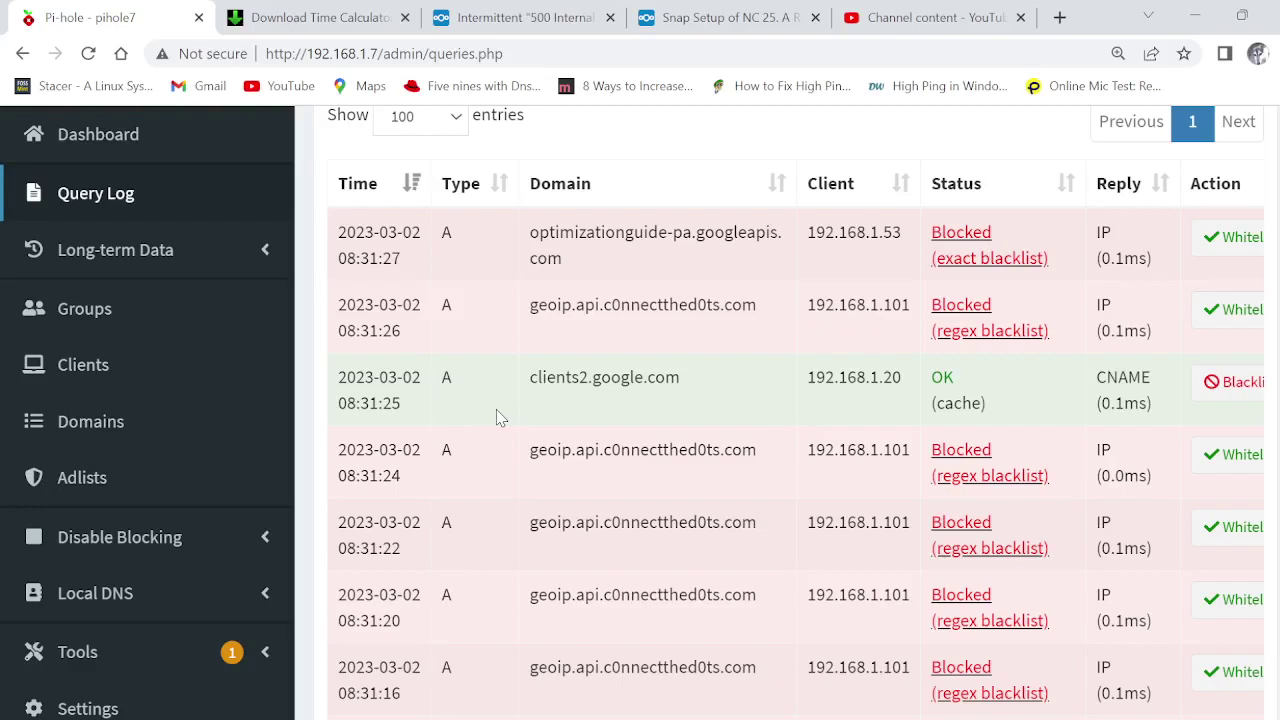
scroll(500, 418, down, 3)
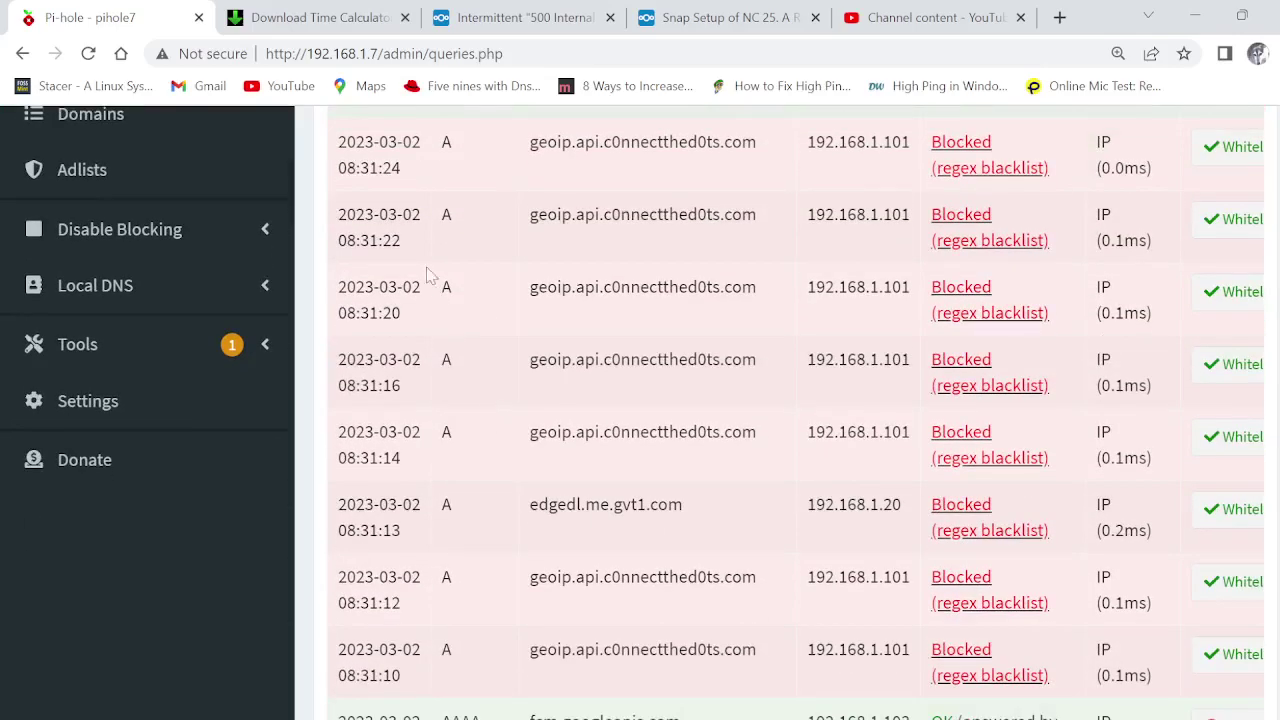
drag(355, 142, 1106, 716)
right_click(845, 425)
click(586, 432)
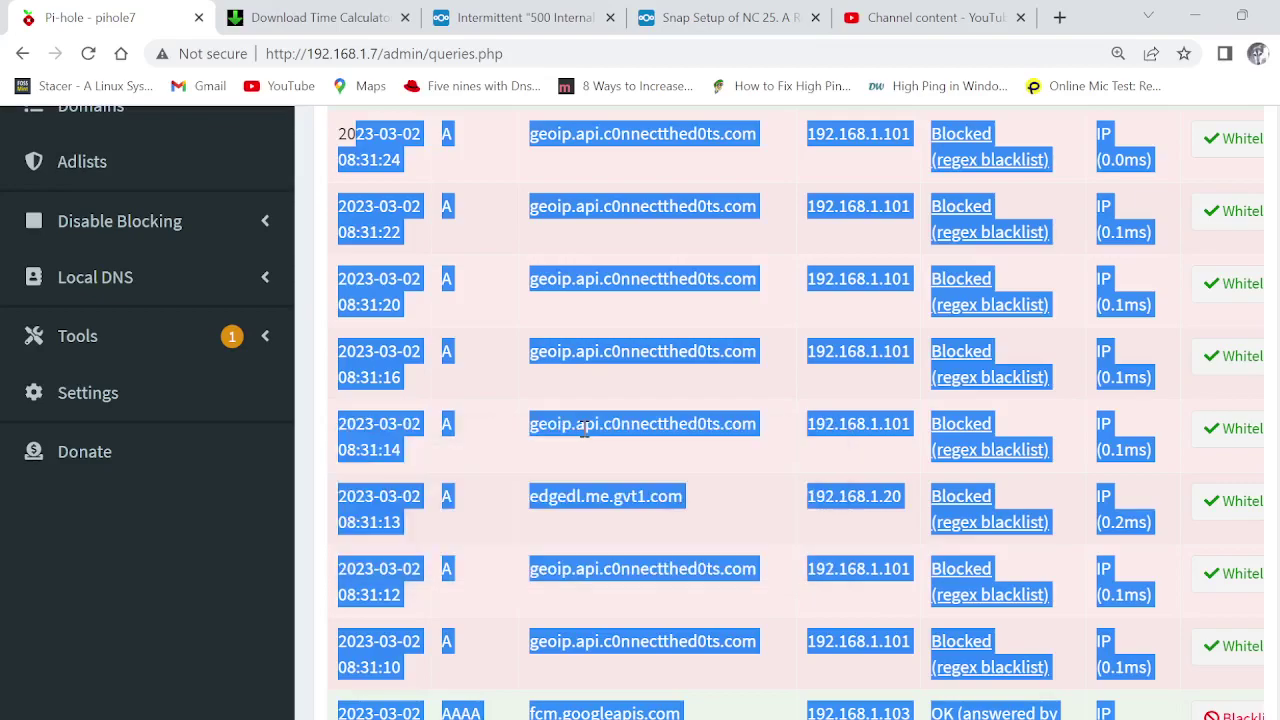
mouse_move(866, 712)
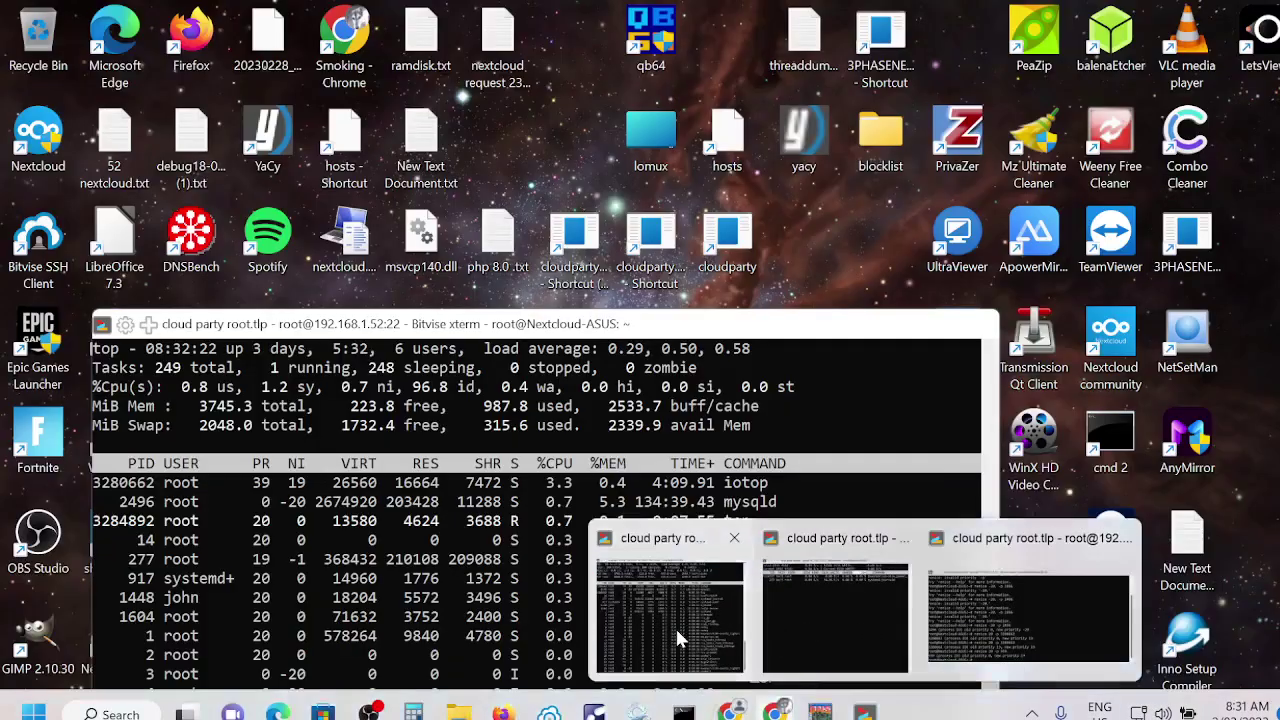
click(674, 625)
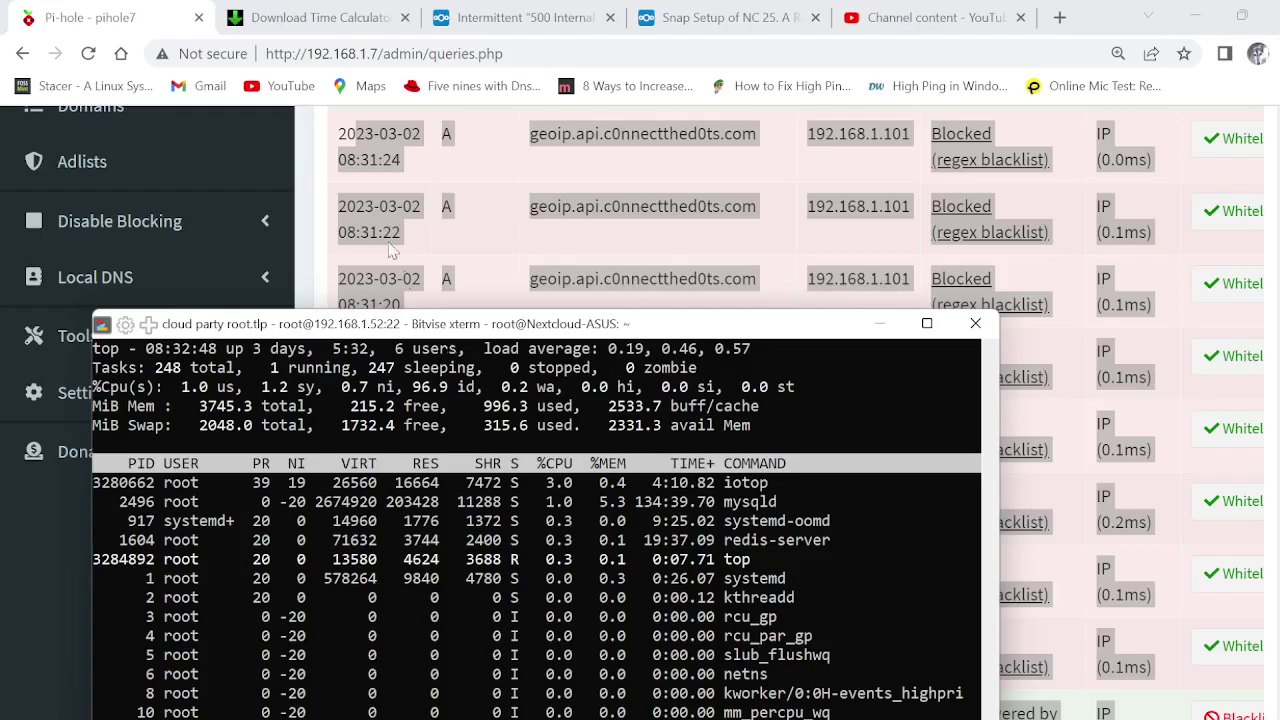
Reload the Download Time Calculator and calculate the transfer time for 4 GB at 10 Mbps
click(306, 16)
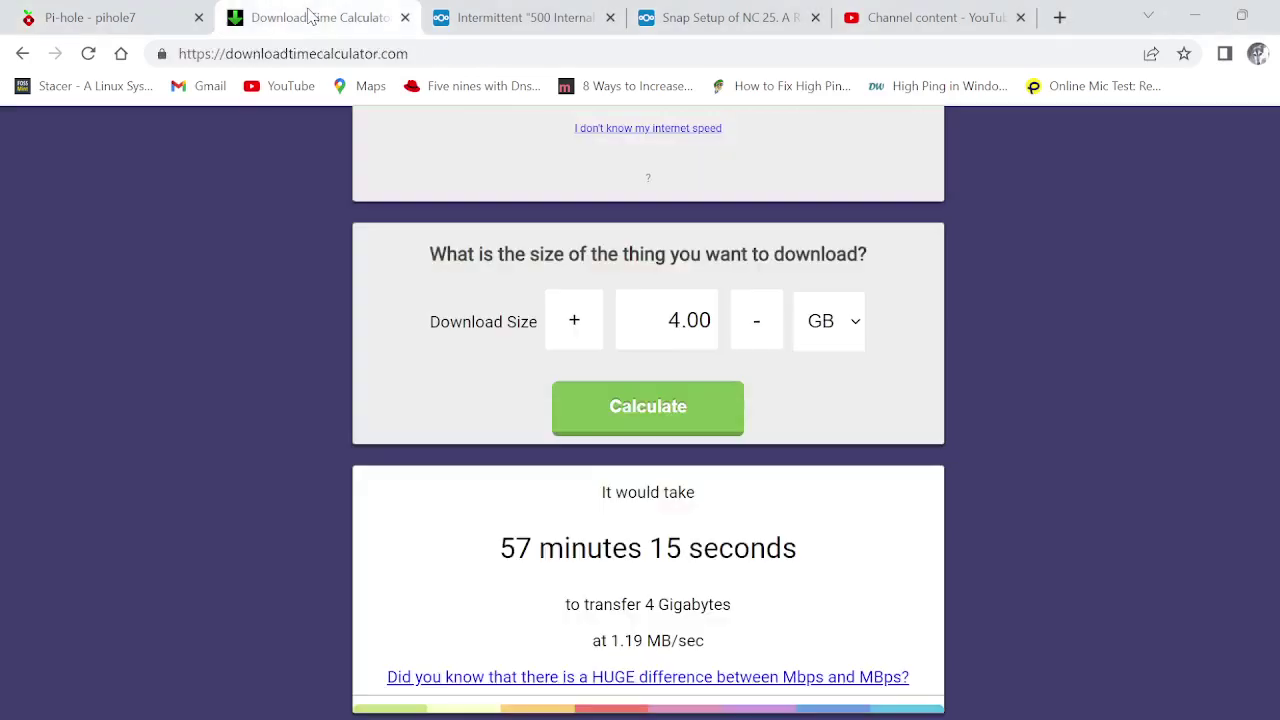
click(88, 53)
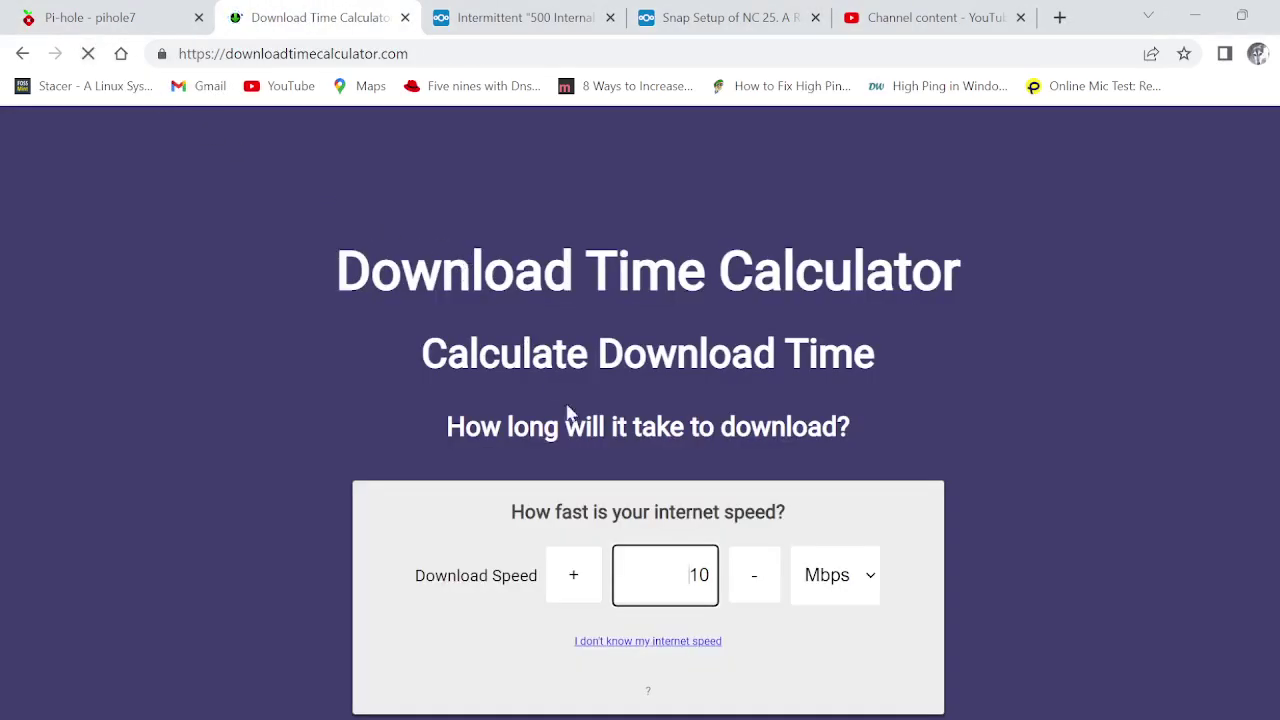
scroll(620, 420, down, 3)
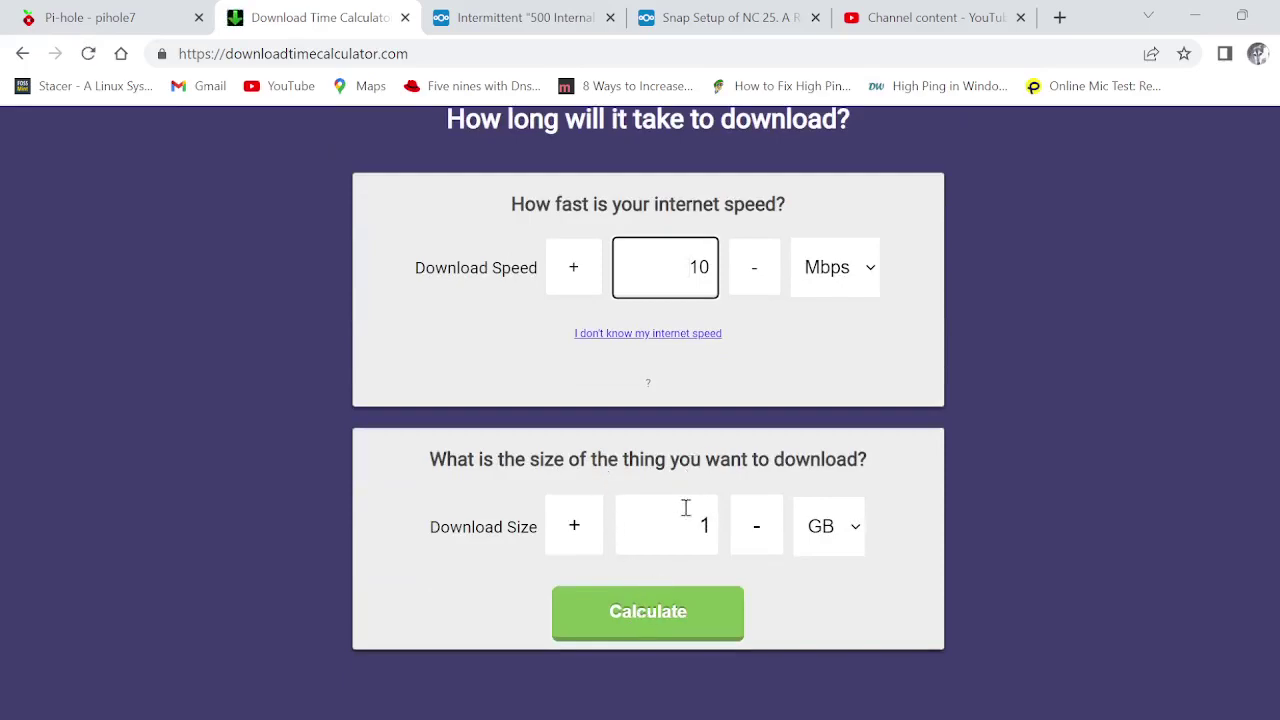
click(576, 525)
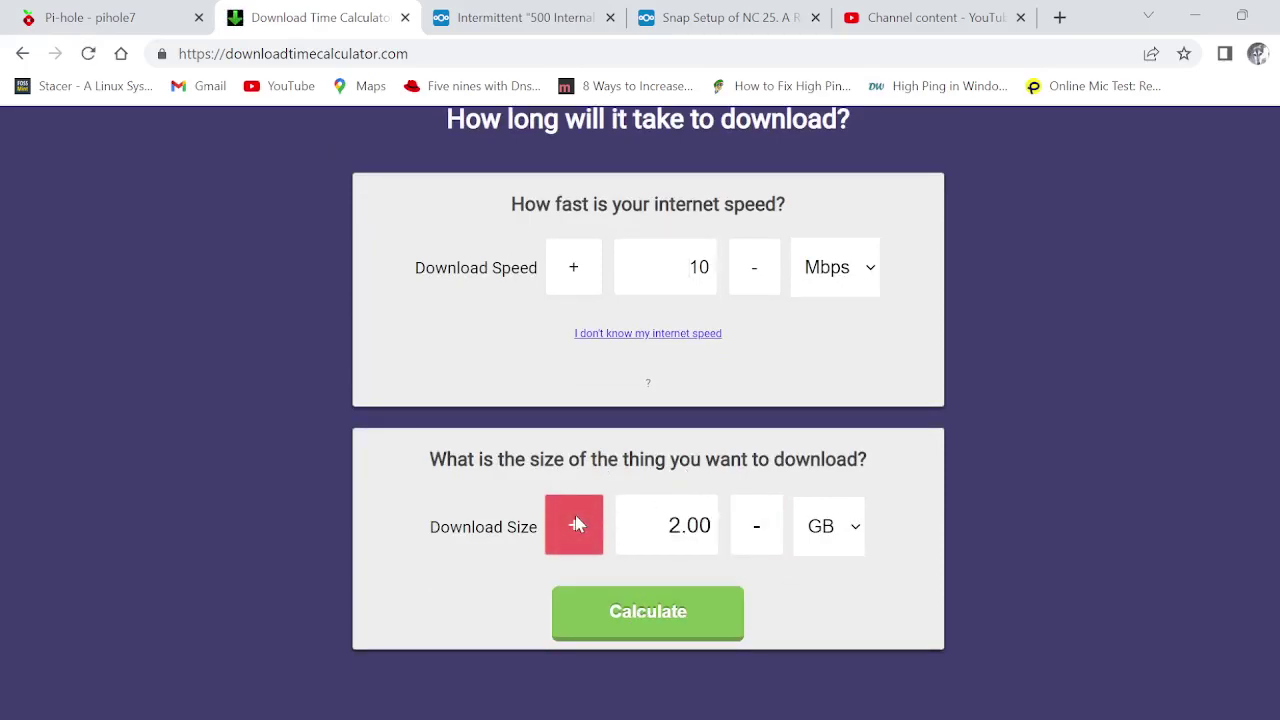
click(576, 525)
click(576, 525)
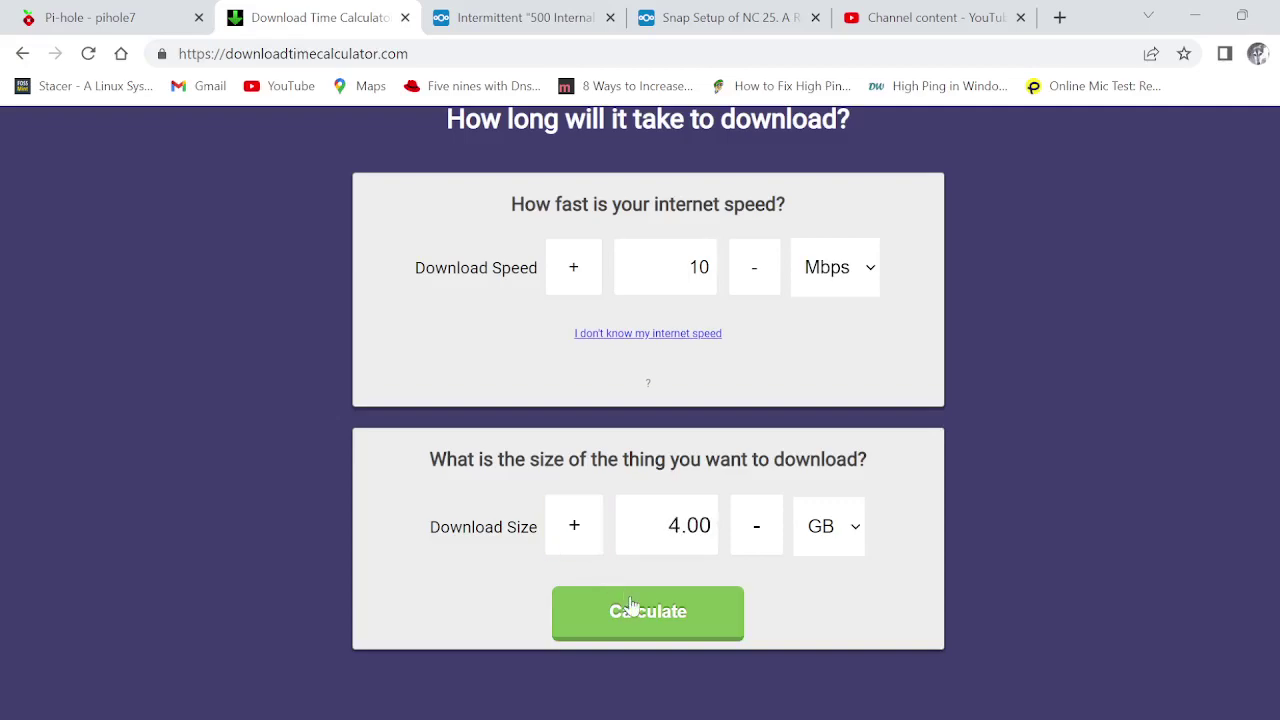
click(677, 624)
scroll(677, 624, down, 3)
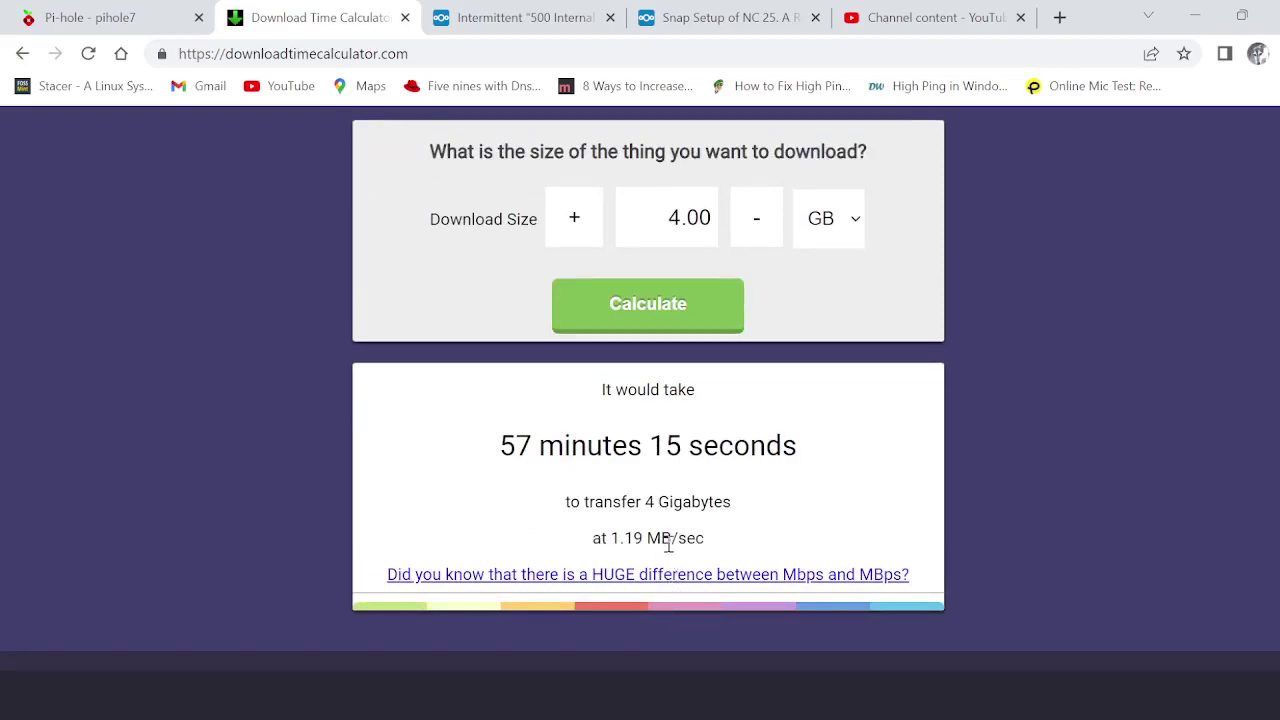
scroll(645, 543, up, 2)
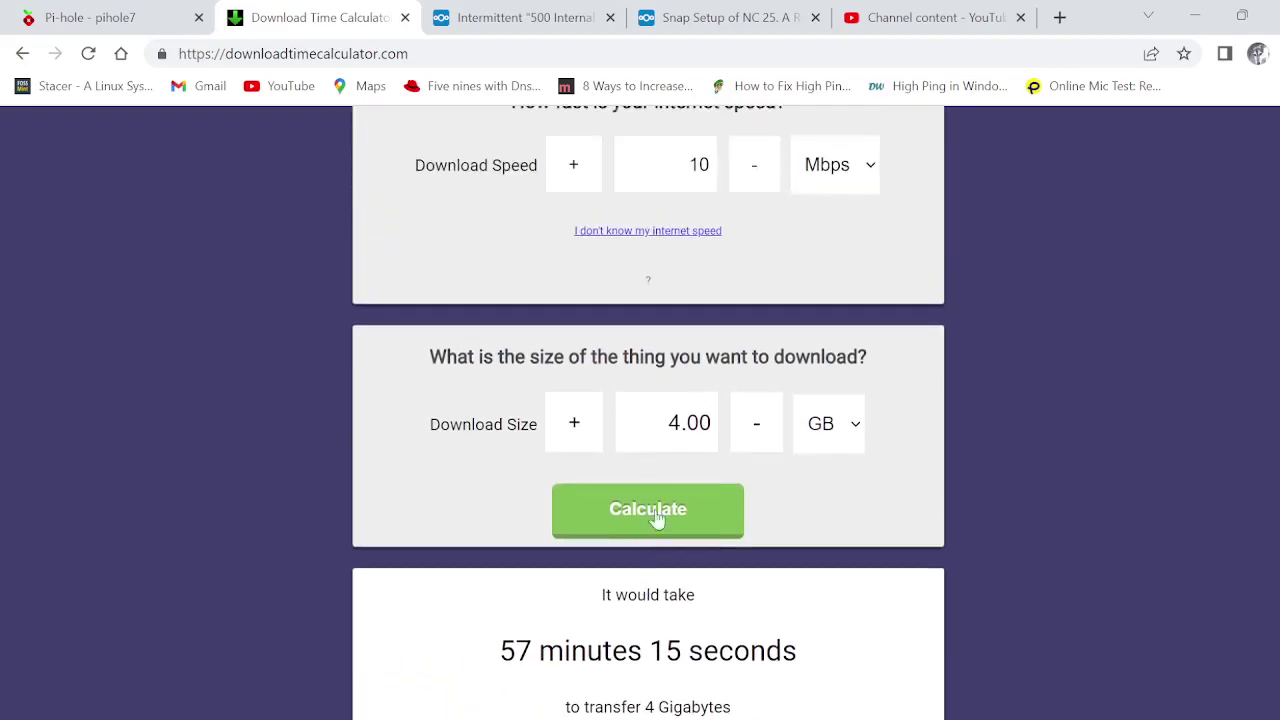
scroll(664, 472, down, 2)
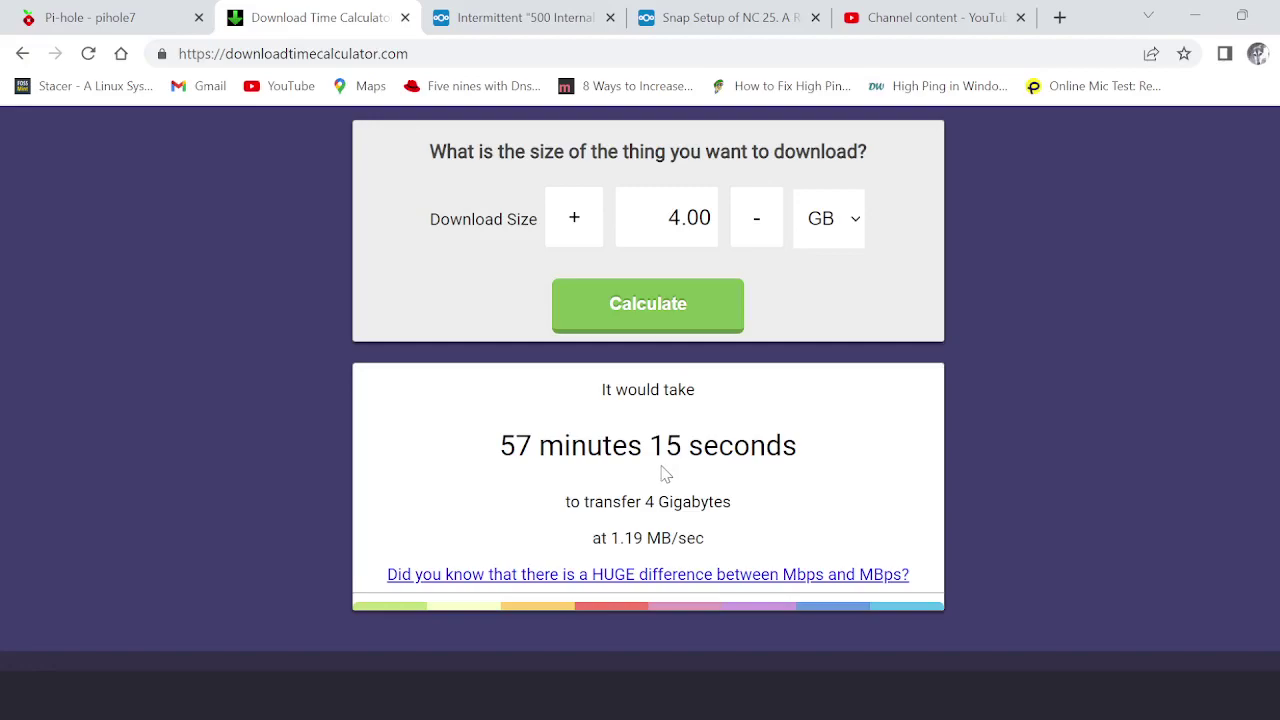
click(957, 17)
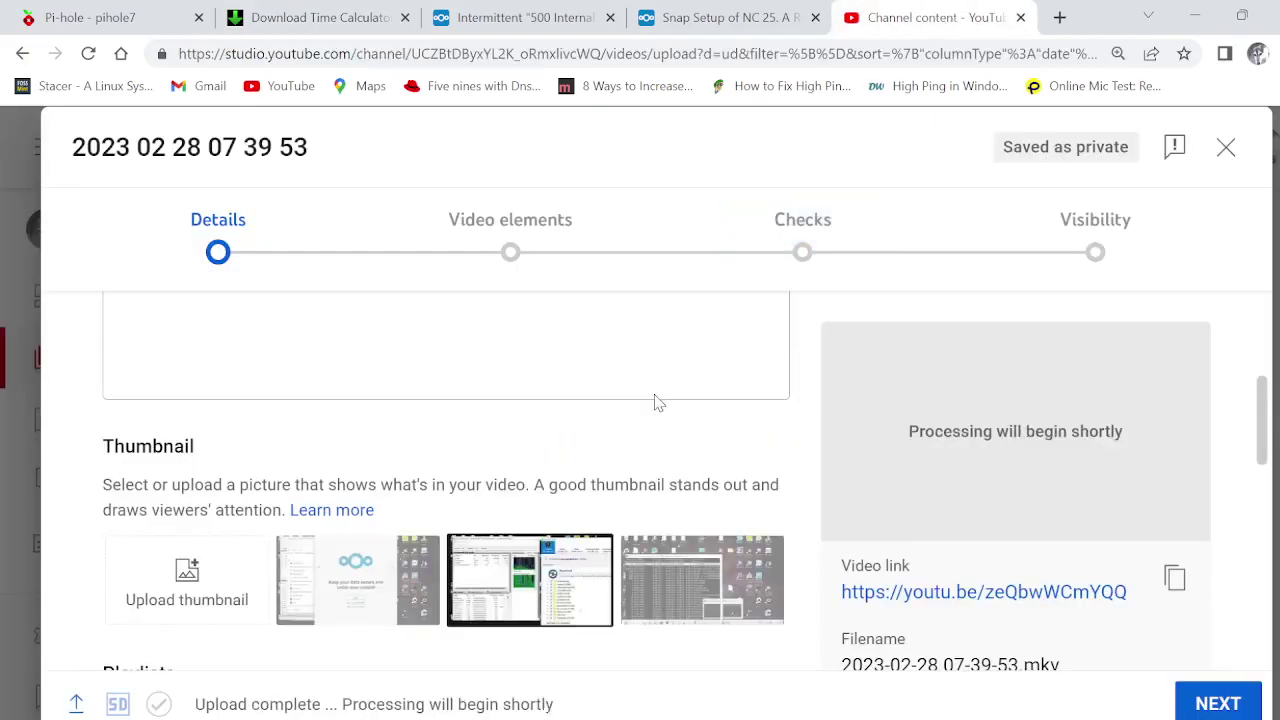
scroll(655, 402, down, 4)
scroll(648, 410, up, 2)
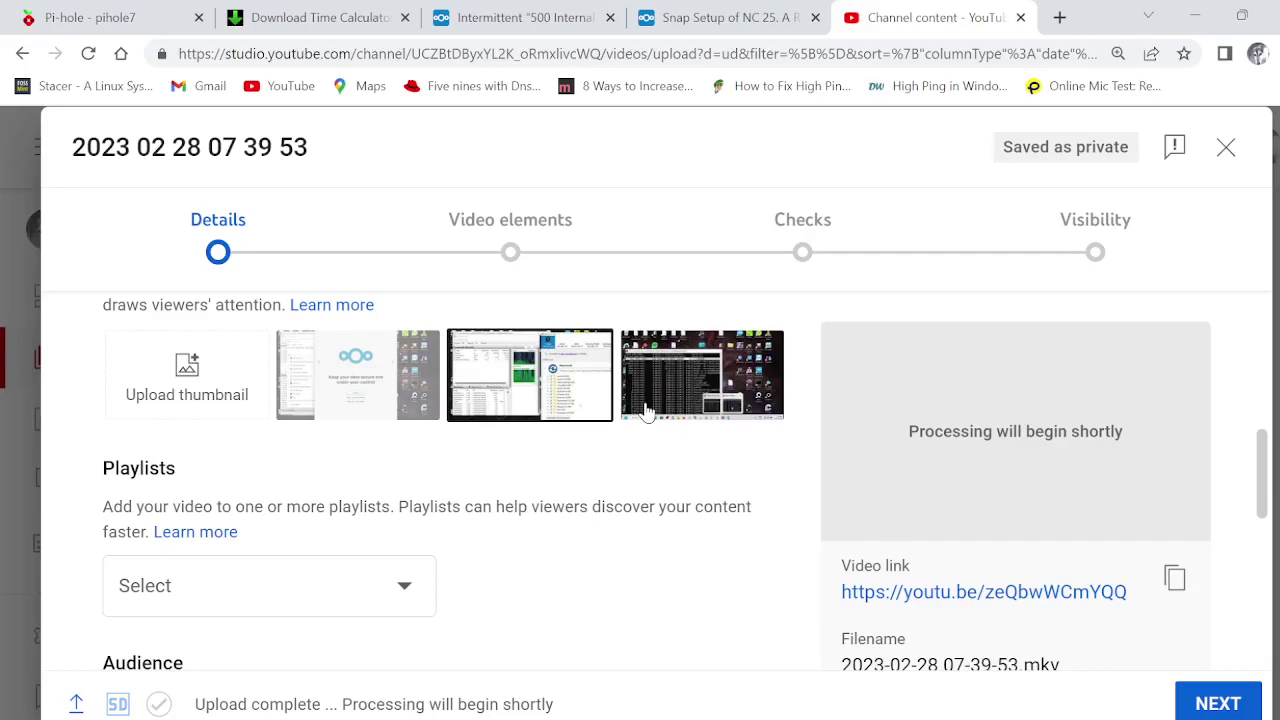
scroll(646, 406, down, 2)
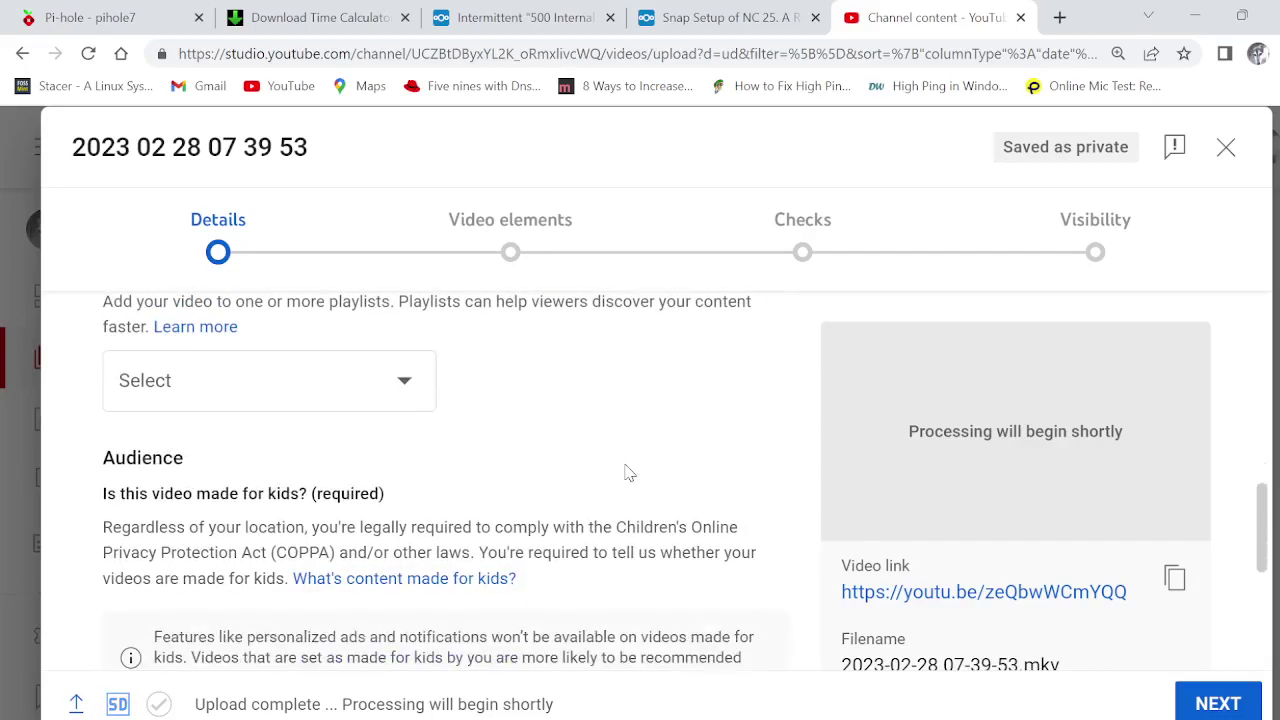
scroll(629, 473, down, 1)
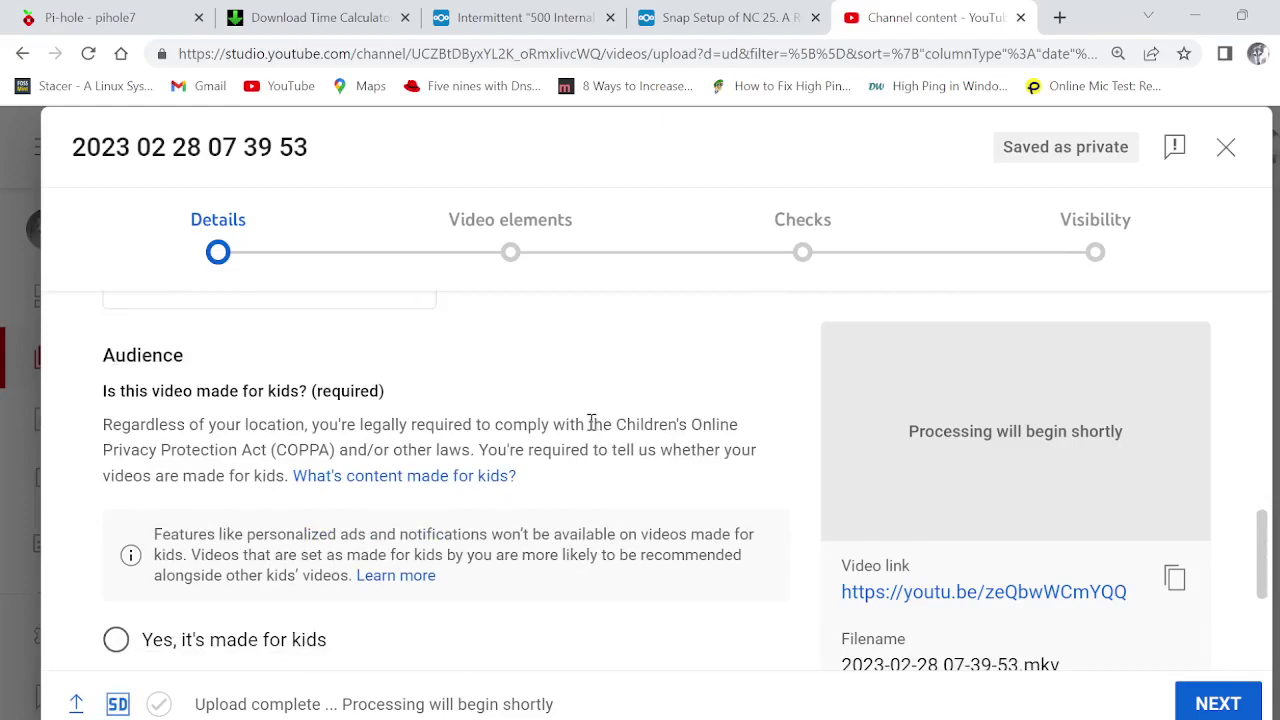
click(88, 53)
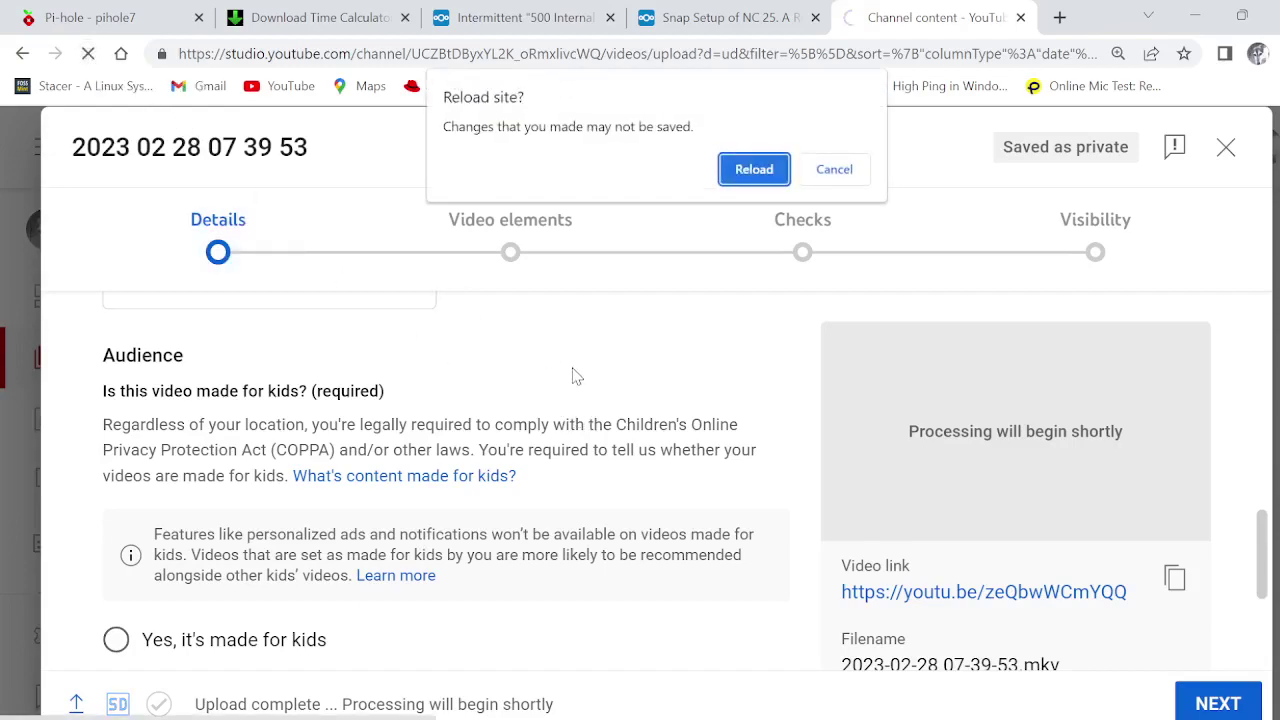
click(748, 171)
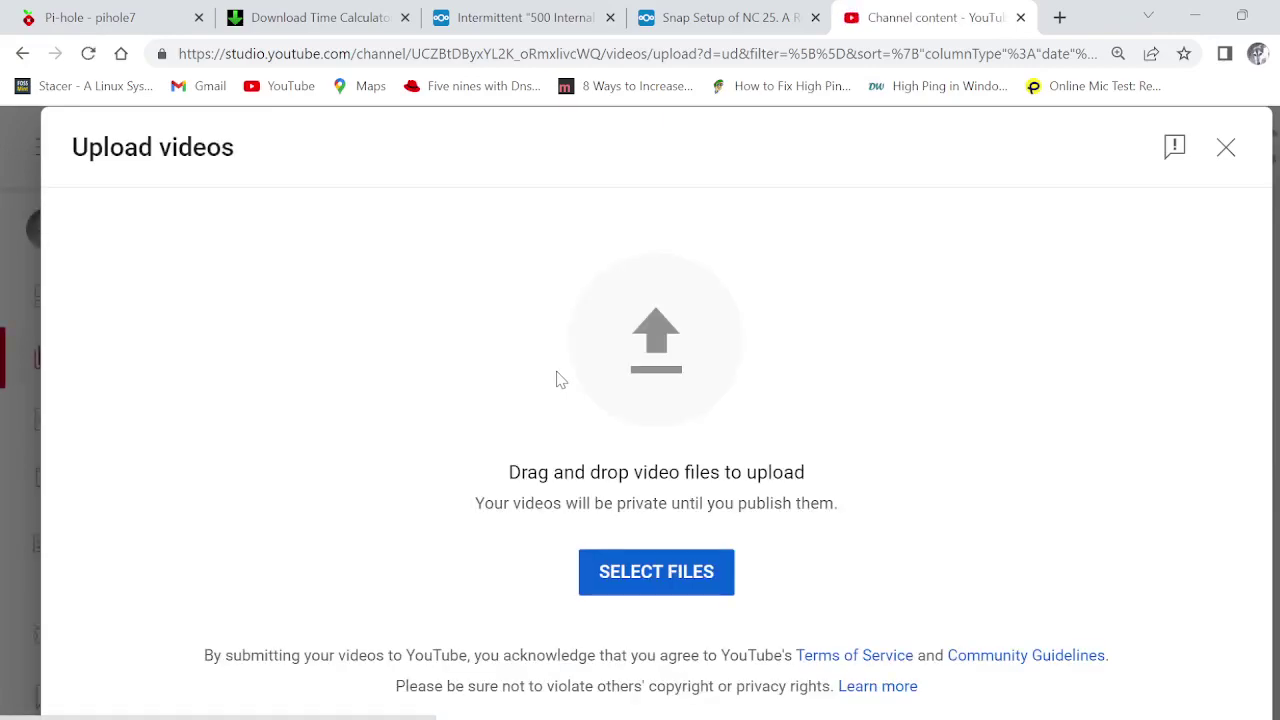
click(703, 578)
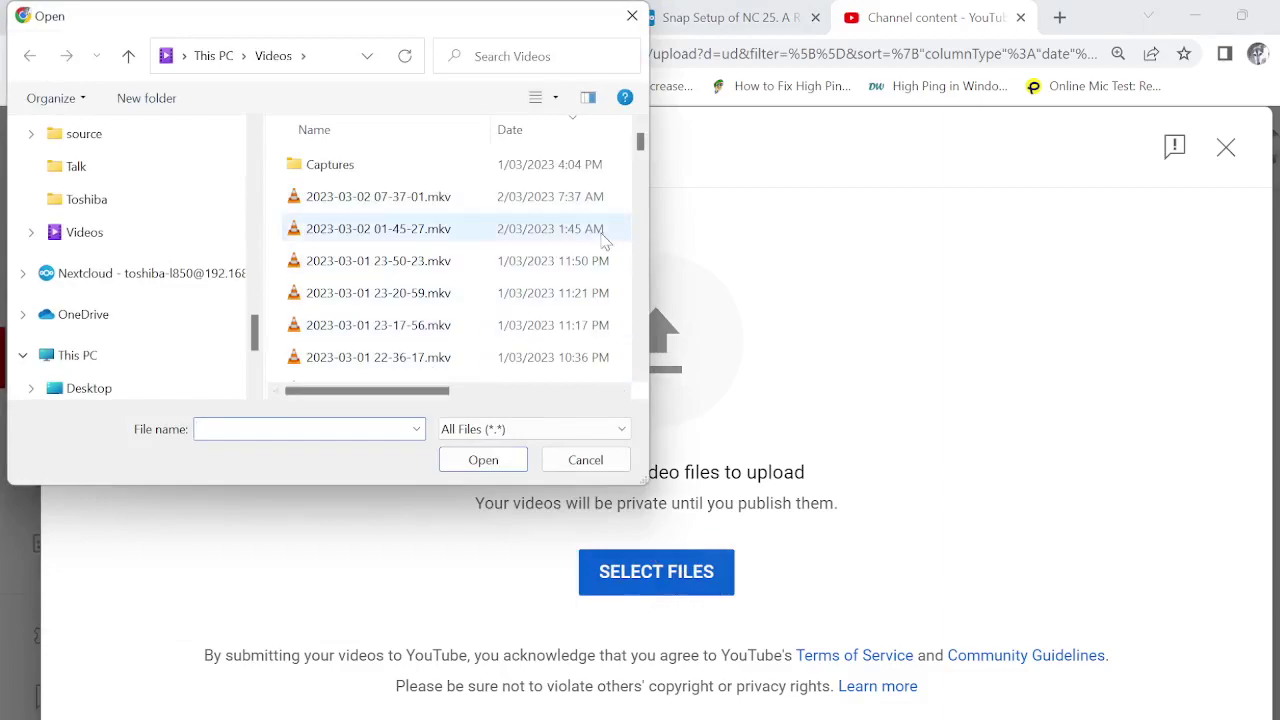
drag(648, 272, 815, 271)
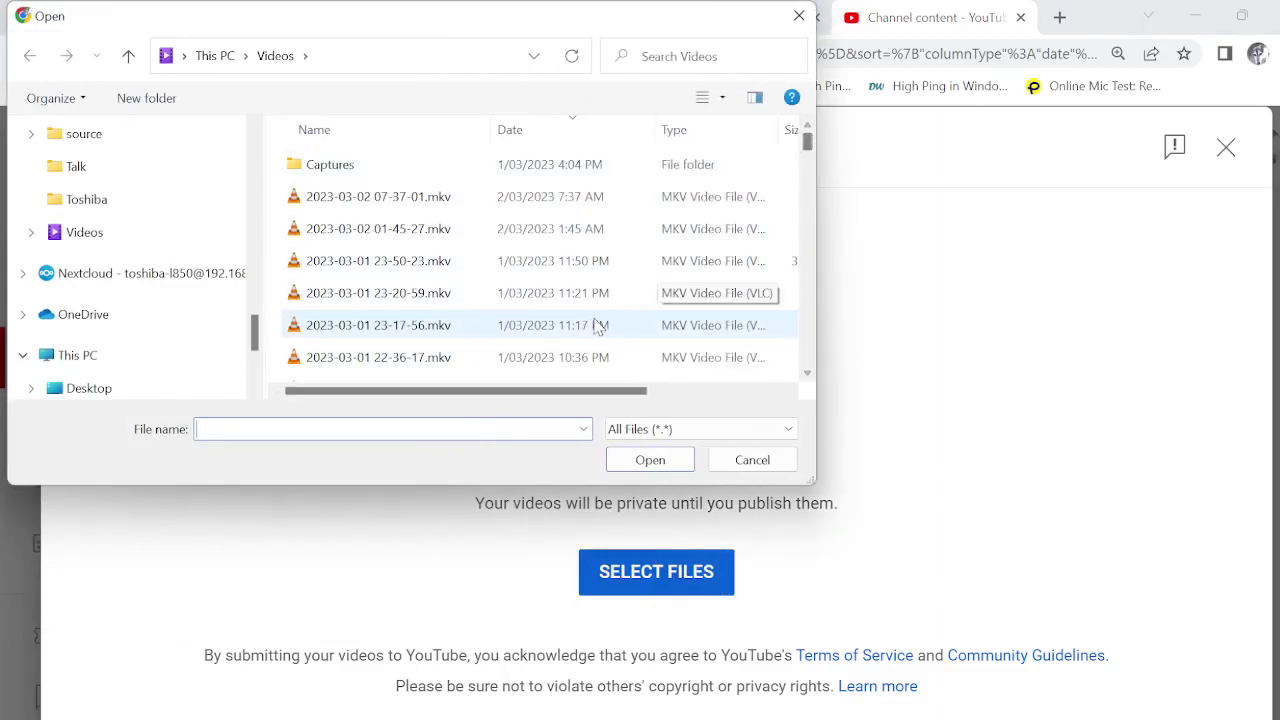
drag(551, 391, 735, 381)
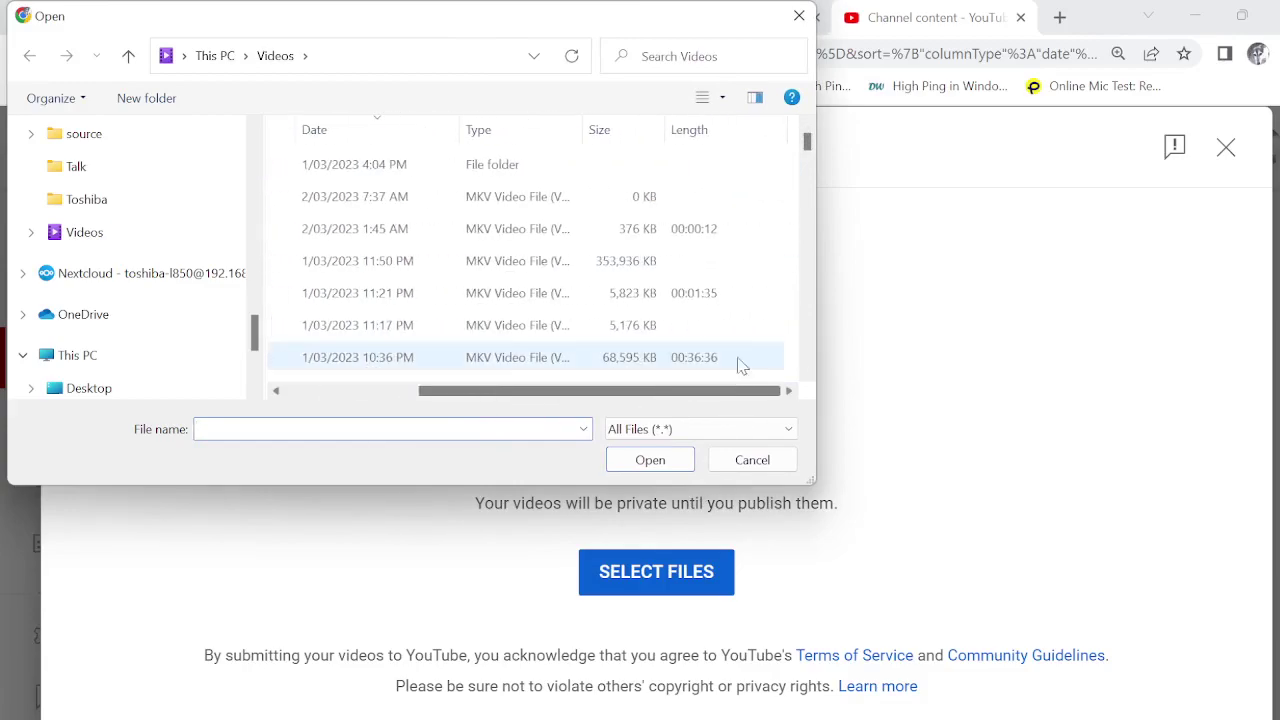
drag(809, 145, 806, 228)
click(352, 199)
click(642, 456)
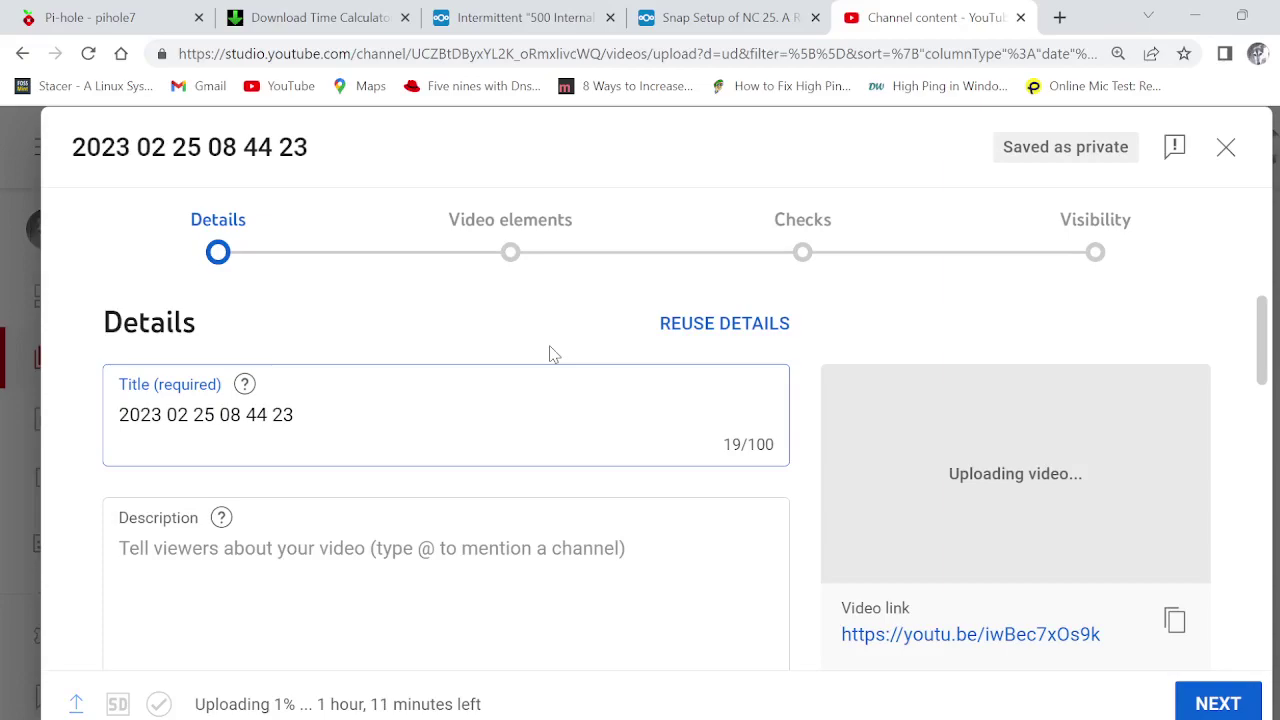
Return to the calculated transfer time, and reload the Nextcloud forum topic about the intermittent 500 Internal Server Error
click(320, 19)
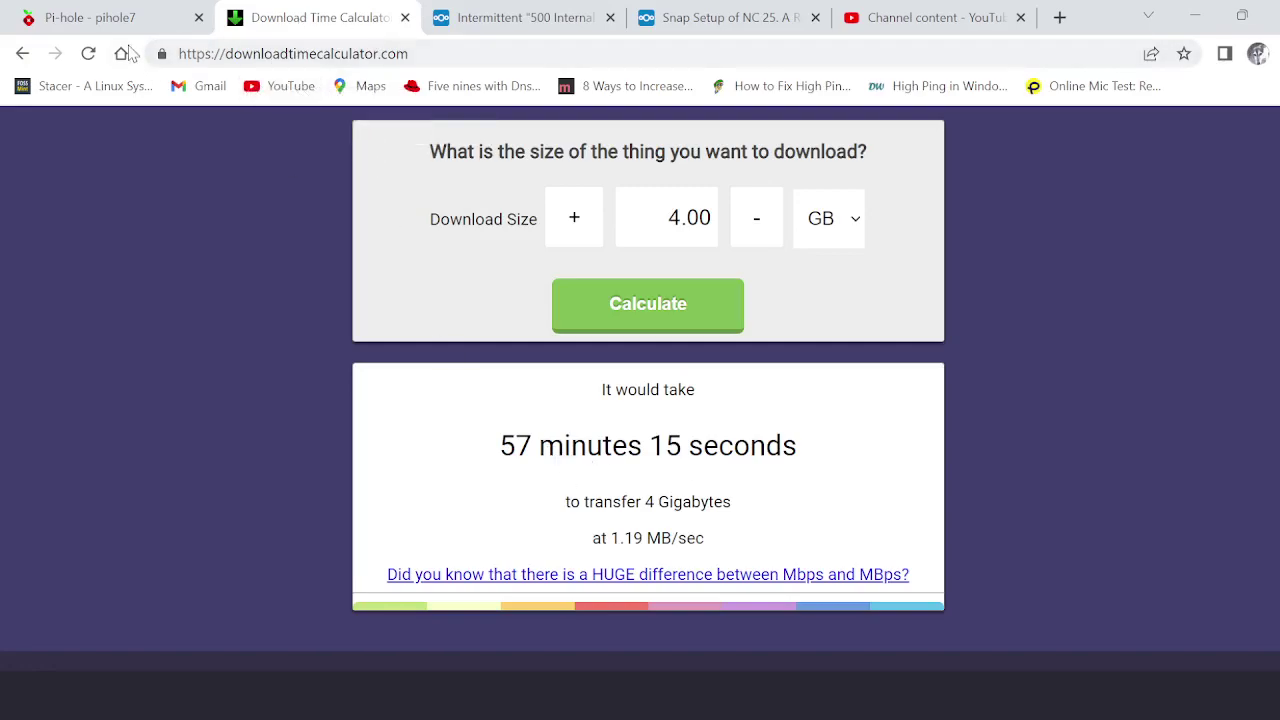
click(522, 20)
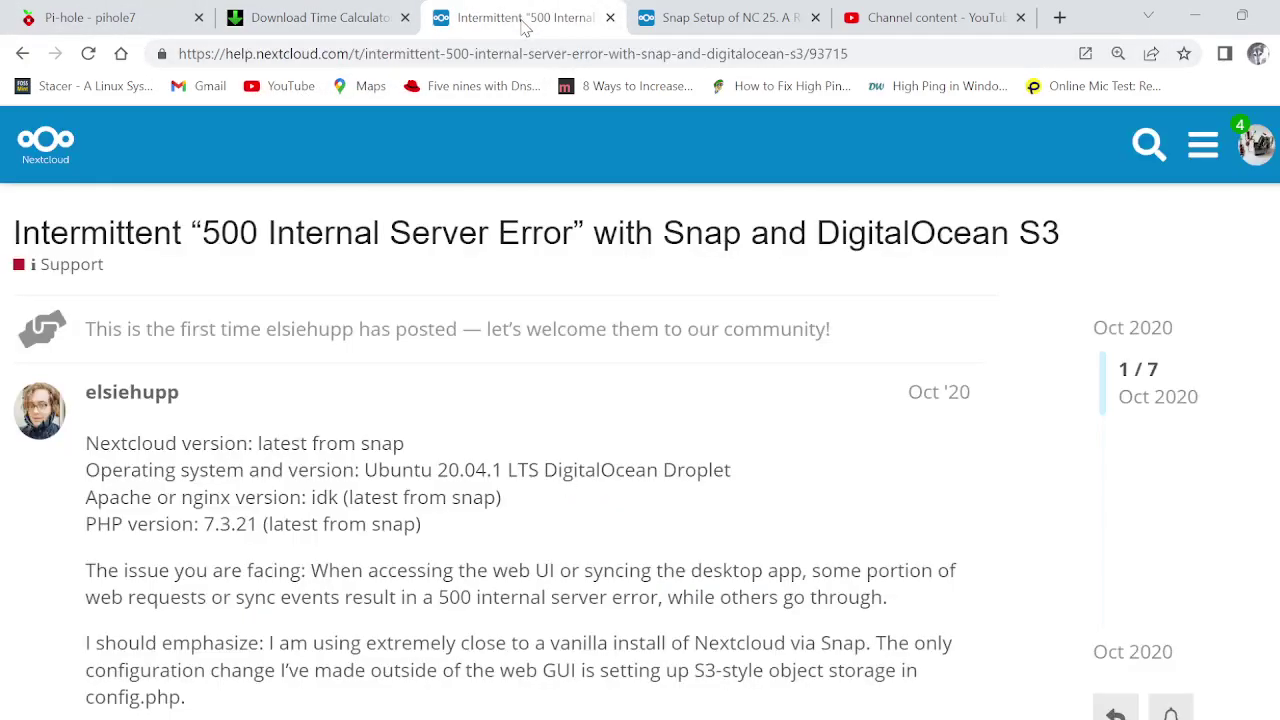
click(90, 55)
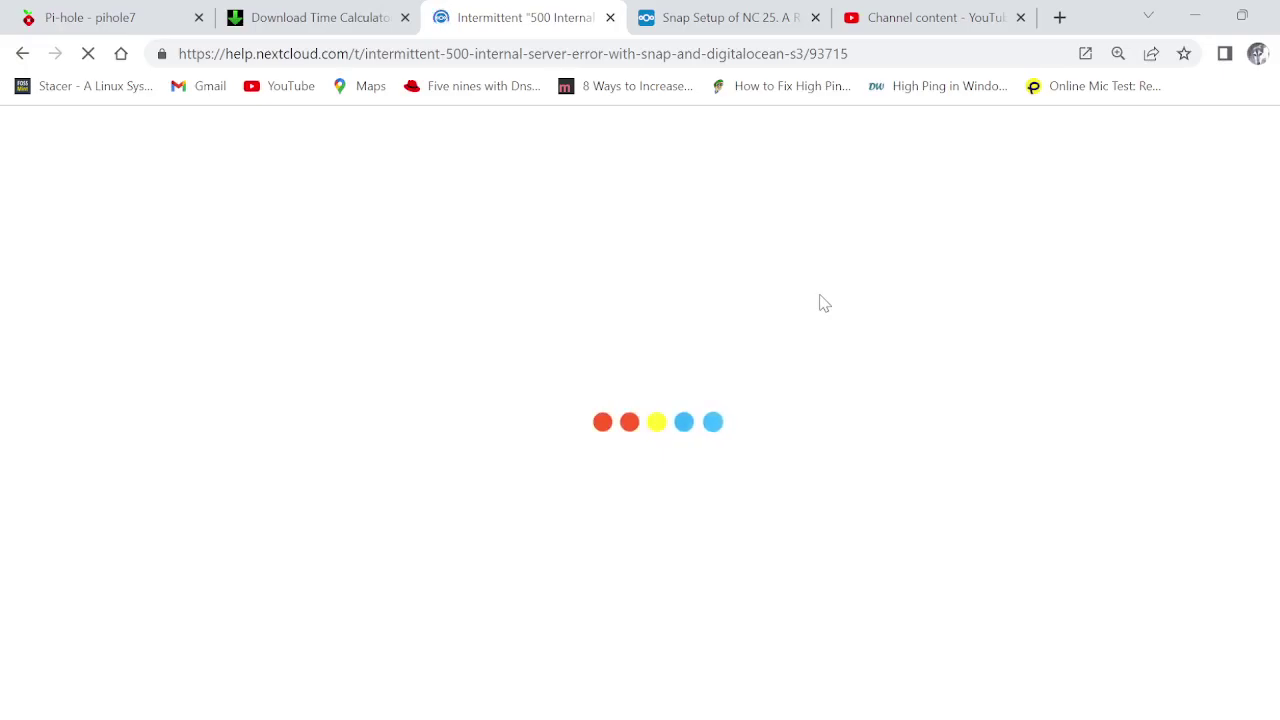
Look through the Pi-hole, ThinLinc and search screenshots in the Snap Setup of NC 25 forum post while the upload runs
click(704, 18)
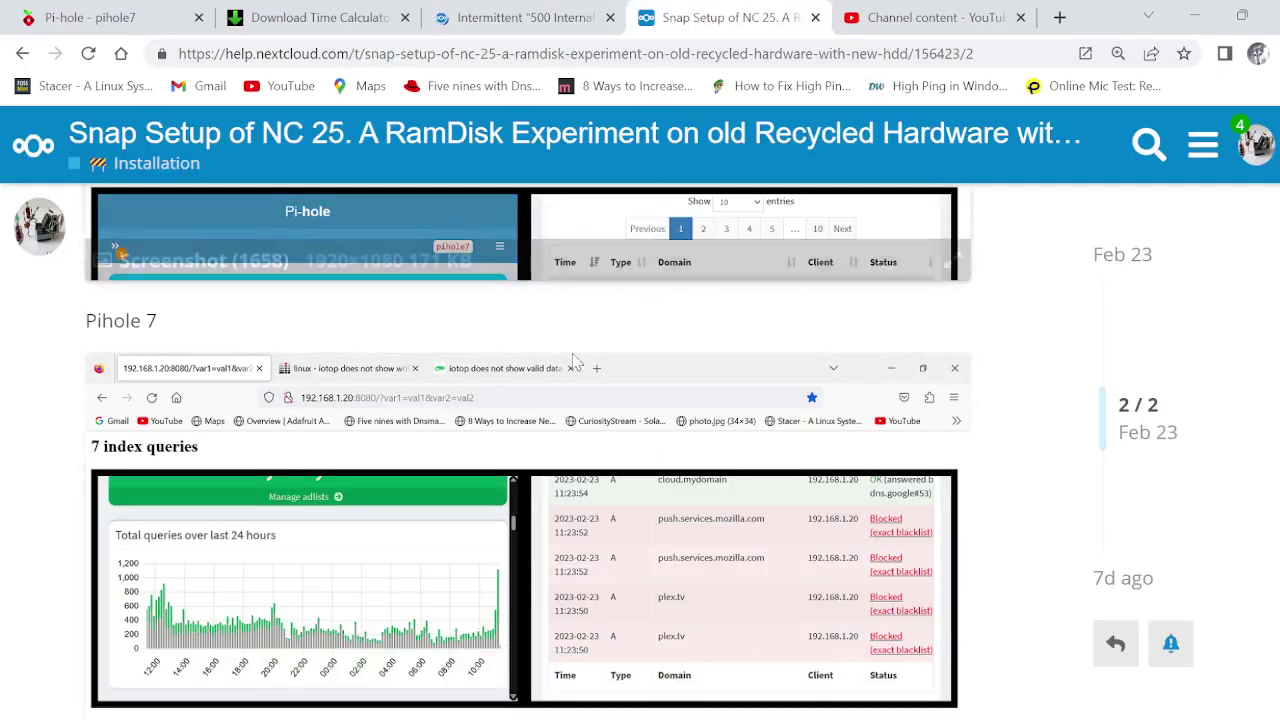
scroll(584, 344, down, 10)
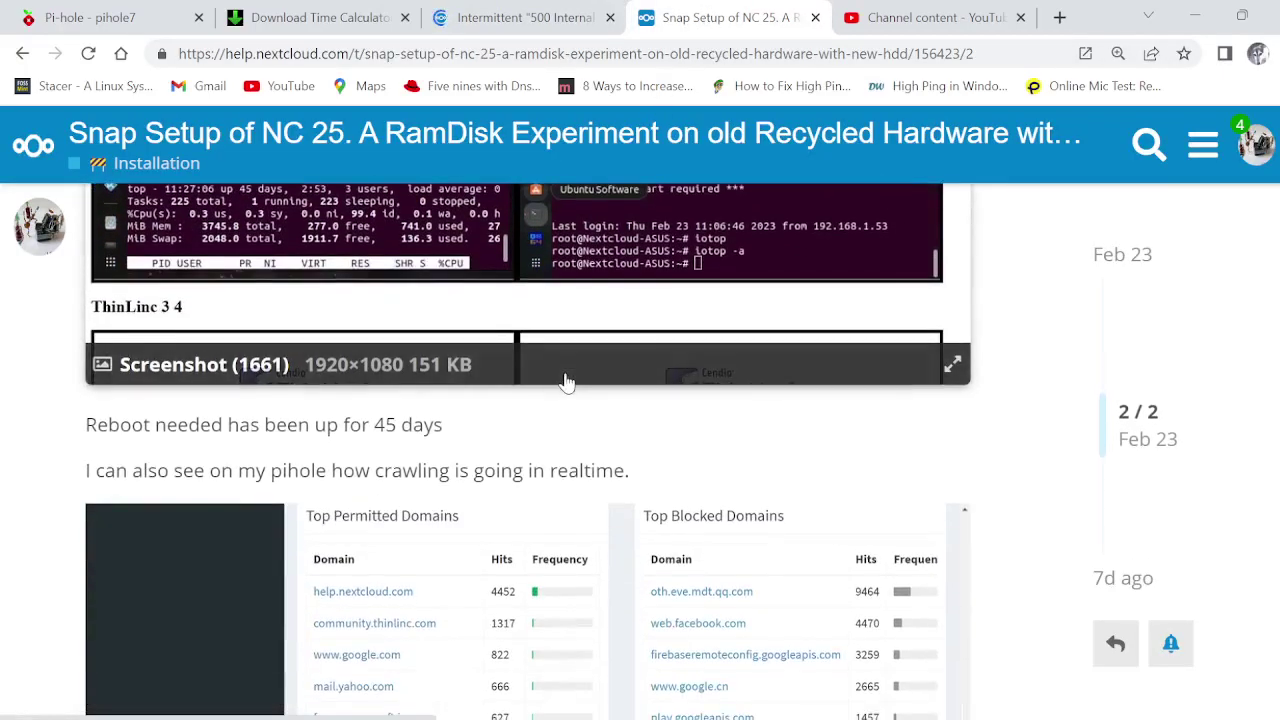
scroll(566, 381, down, 10)
scroll(566, 381, down, 3)
scroll(566, 381, down, 1)
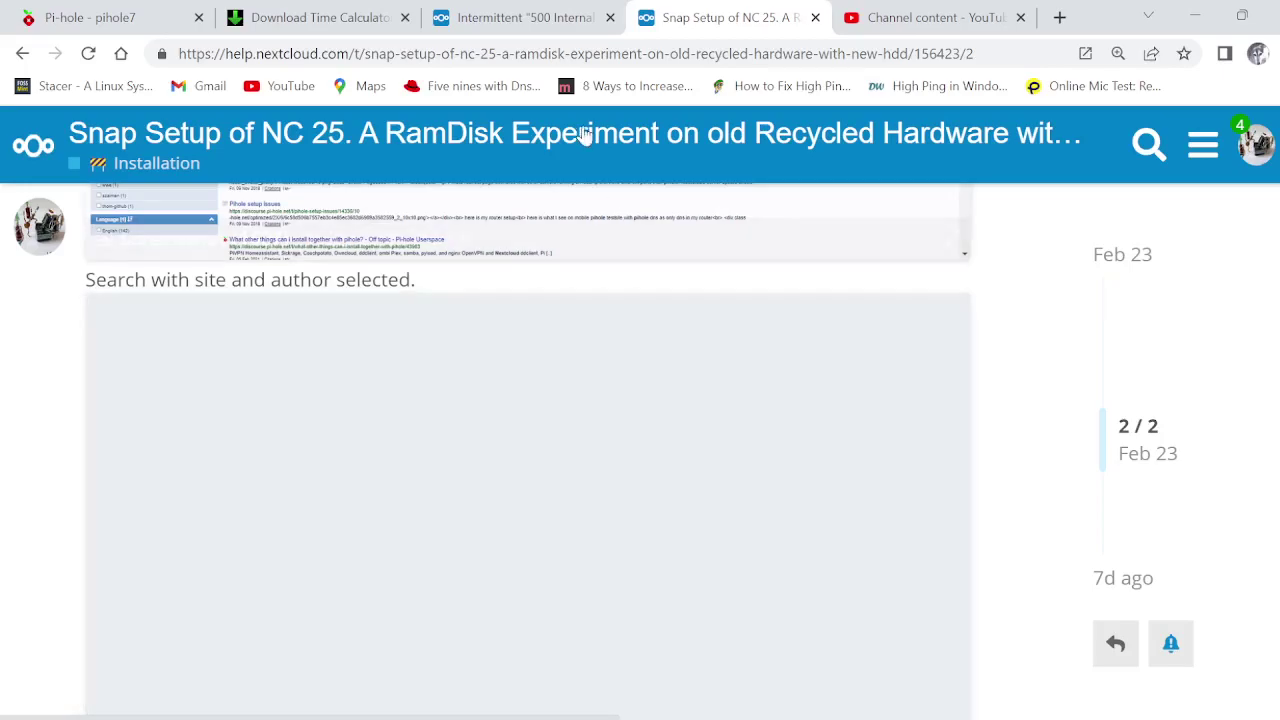
Read the Nextcloud log errors in the 500 Internal Server Error topic, viewing the first and third log lines to their ends
click(557, 22)
scroll(590, 430, down, 8)
scroll(580, 598, up, 5)
scroll(563, 609, down, 2)
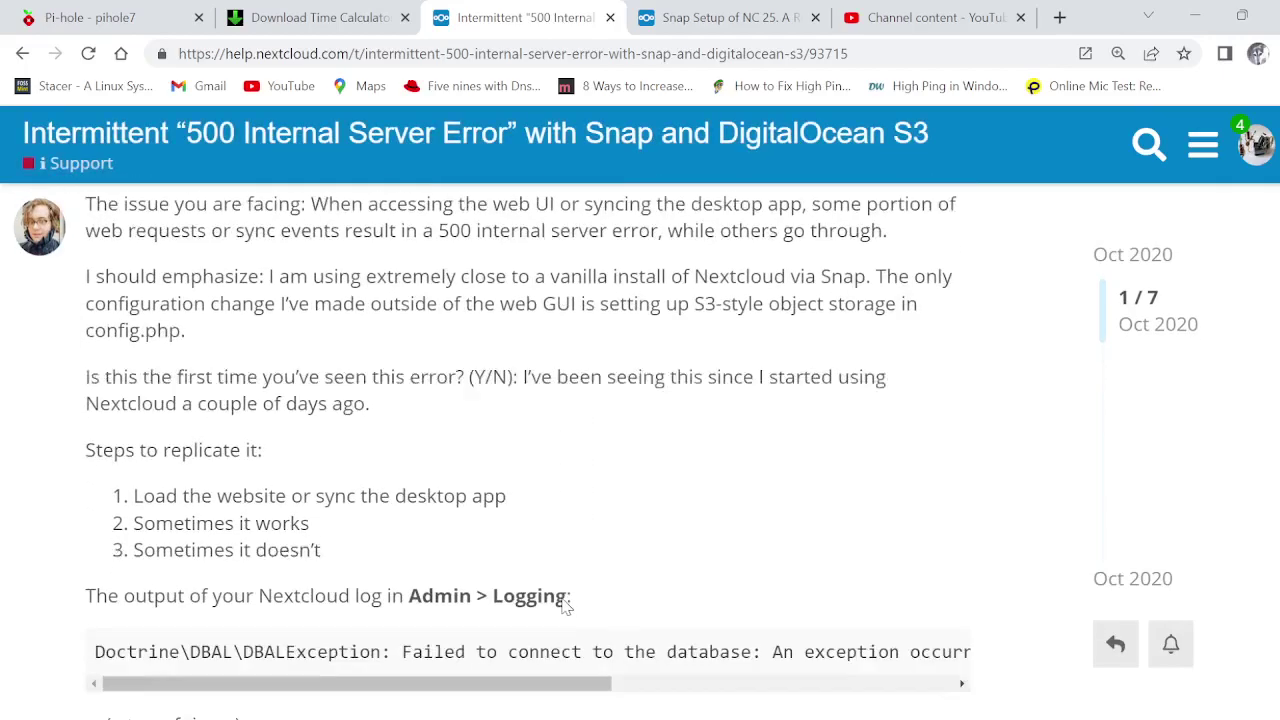
scroll(500, 545, down, 2)
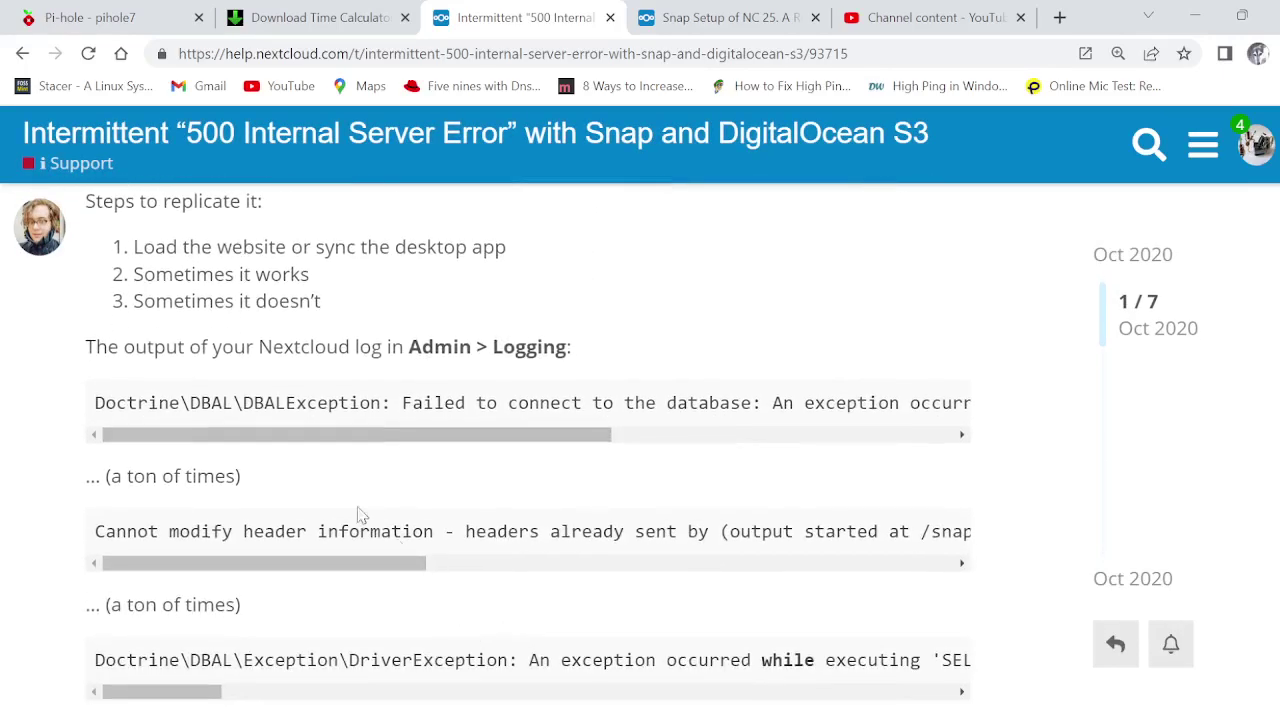
drag(522, 437, 906, 443)
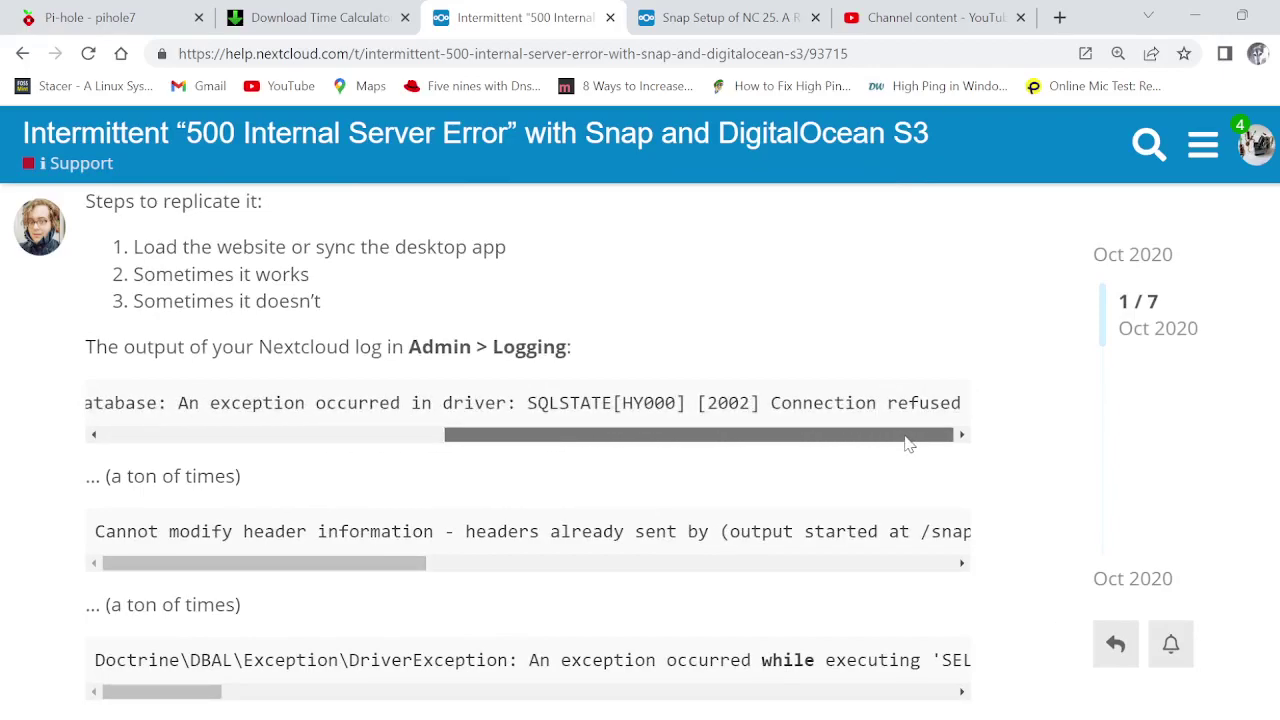
drag(907, 443, 186, 432)
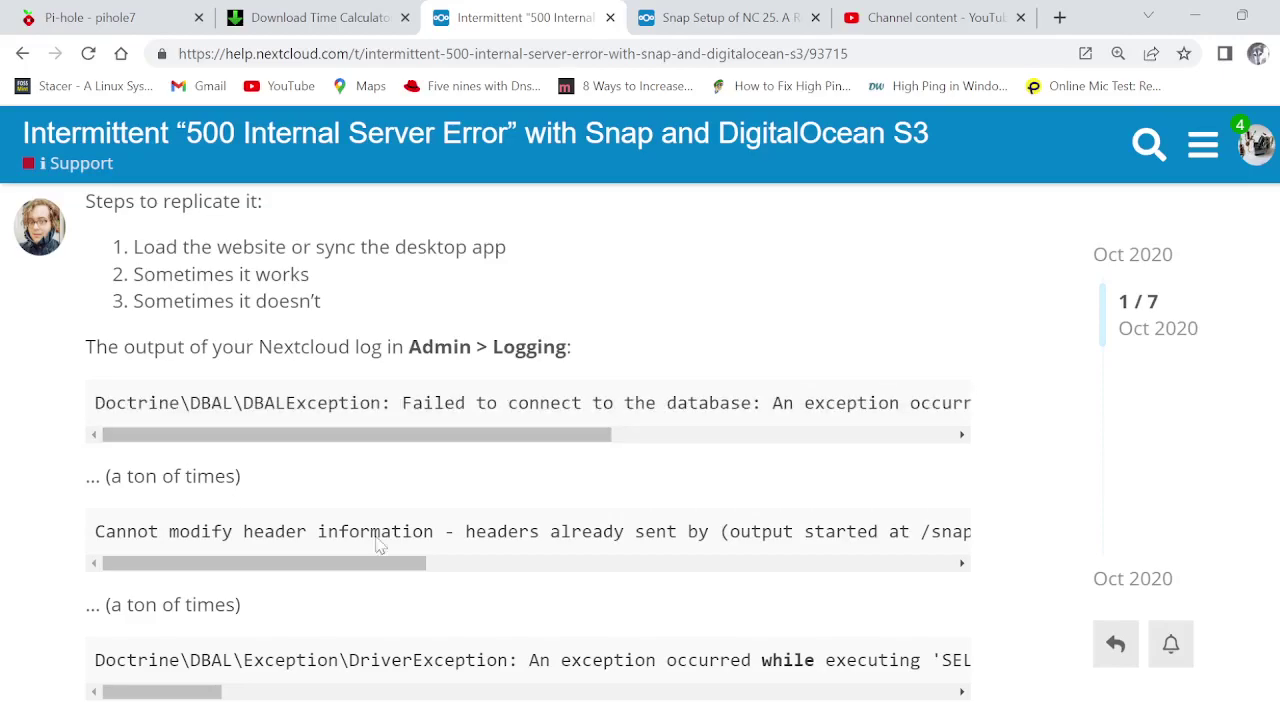
scroll(525, 560, down, 2)
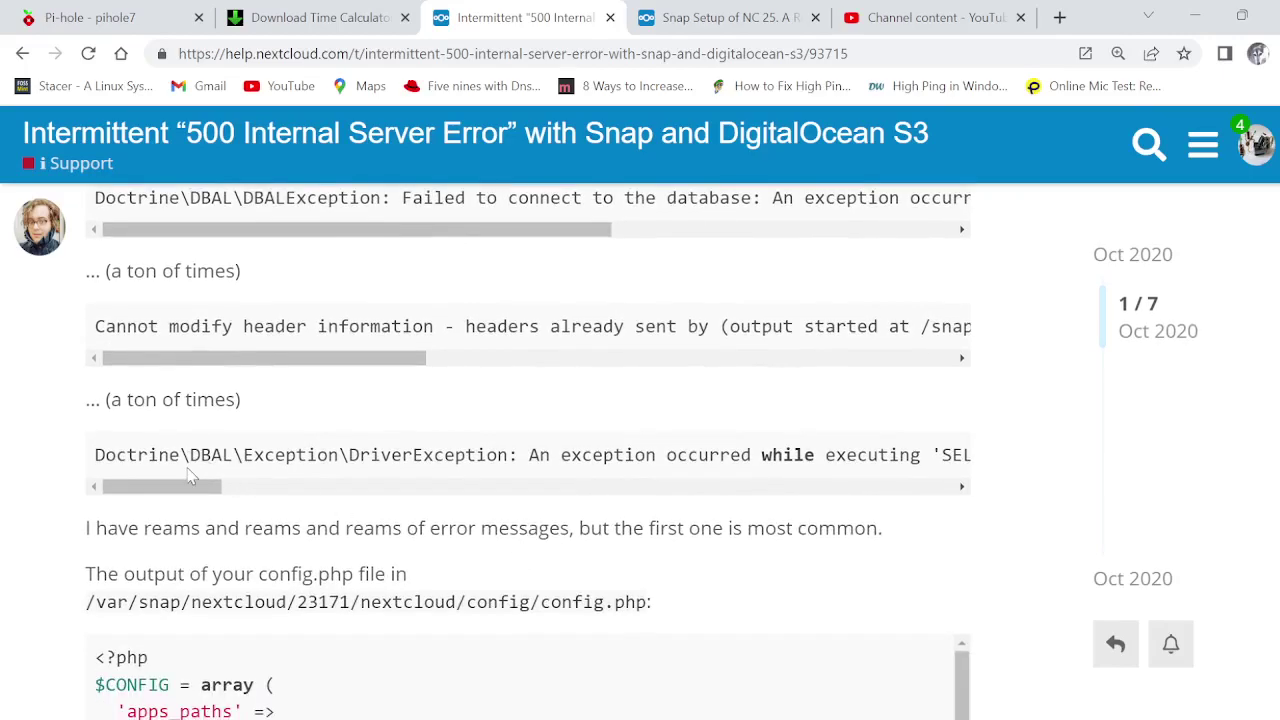
drag(175, 491, 986, 549)
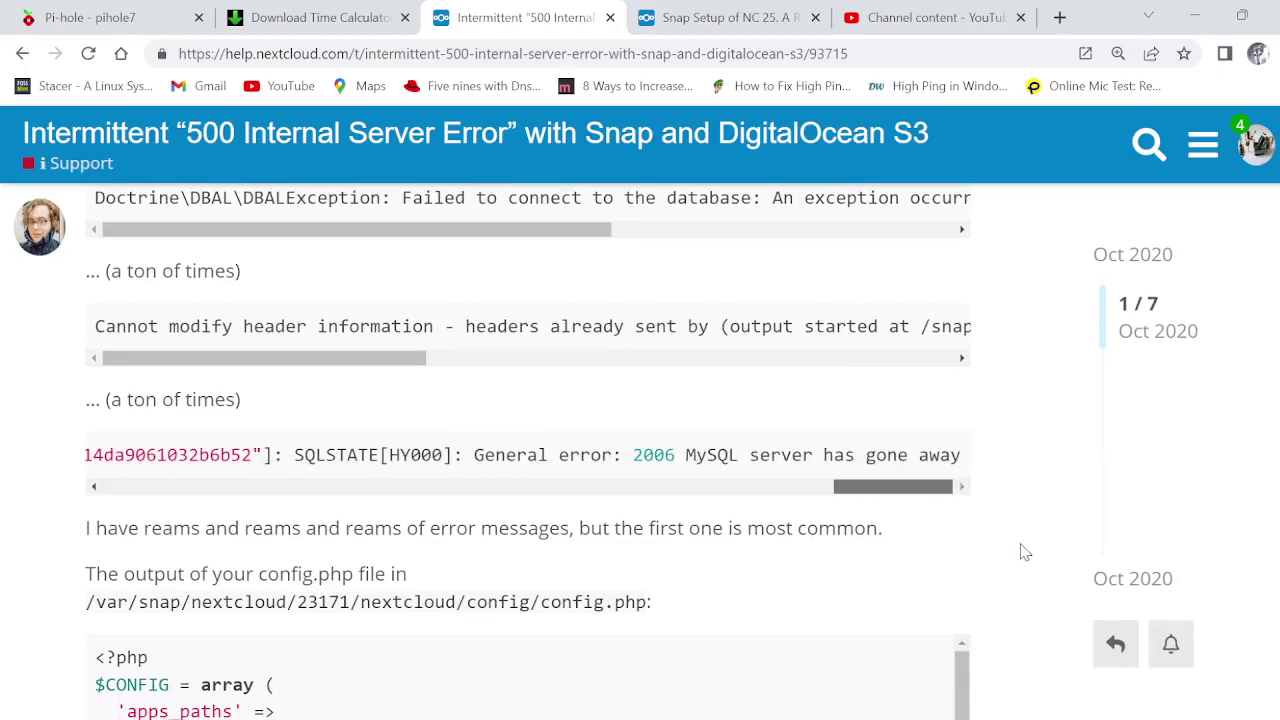
drag(845, 488, 126, 534)
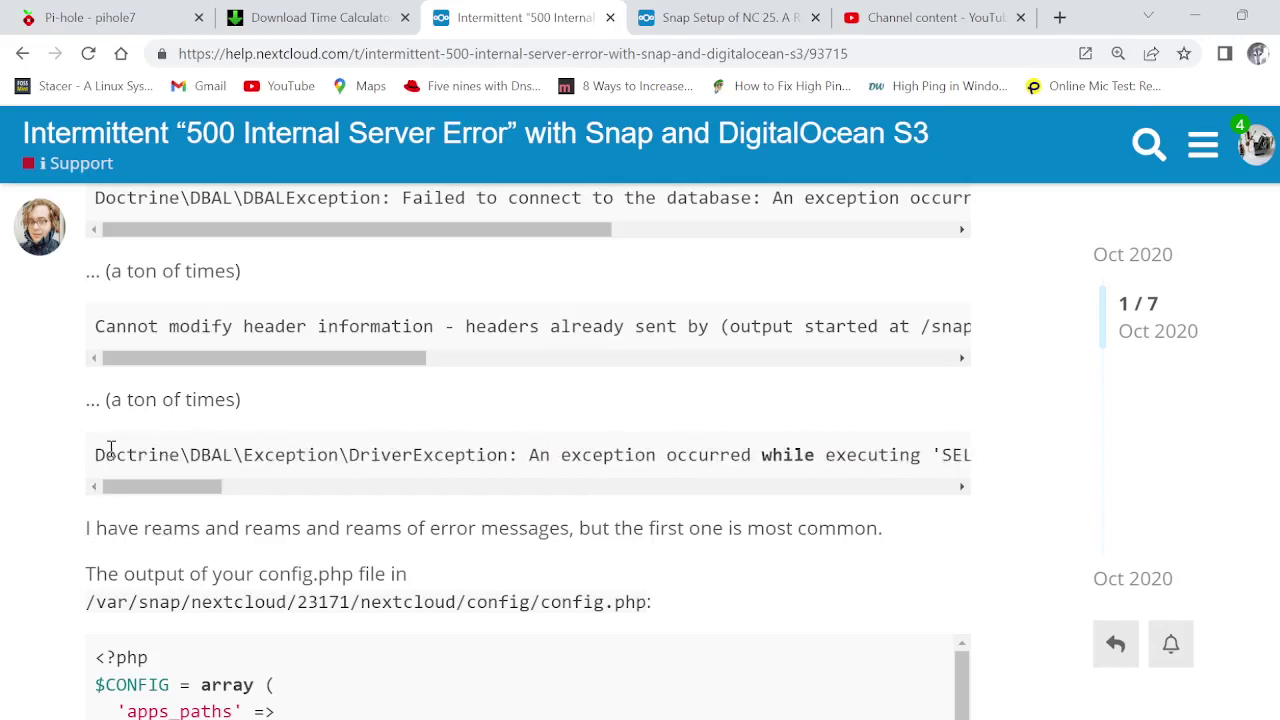
Copy the entire Doctrine\DBAL\Exception\DriverException log line from the forum post
drag(100, 450, 1025, 475)
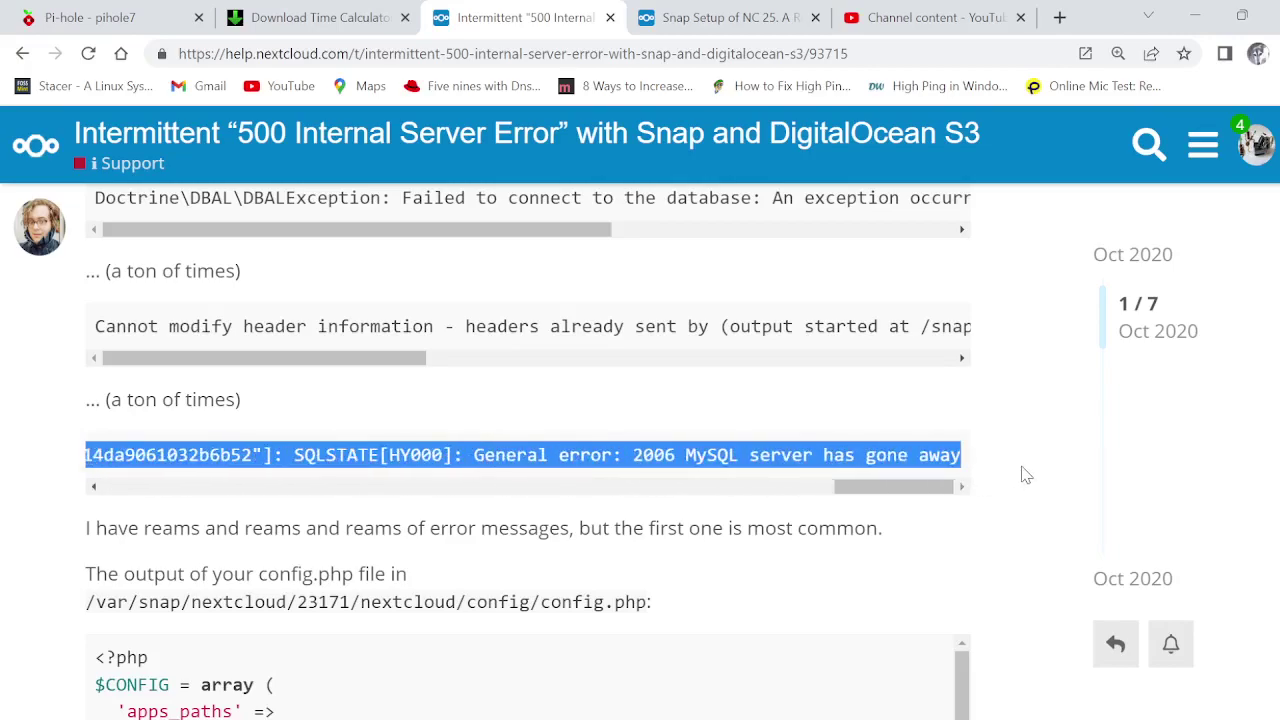
right_click(820, 456)
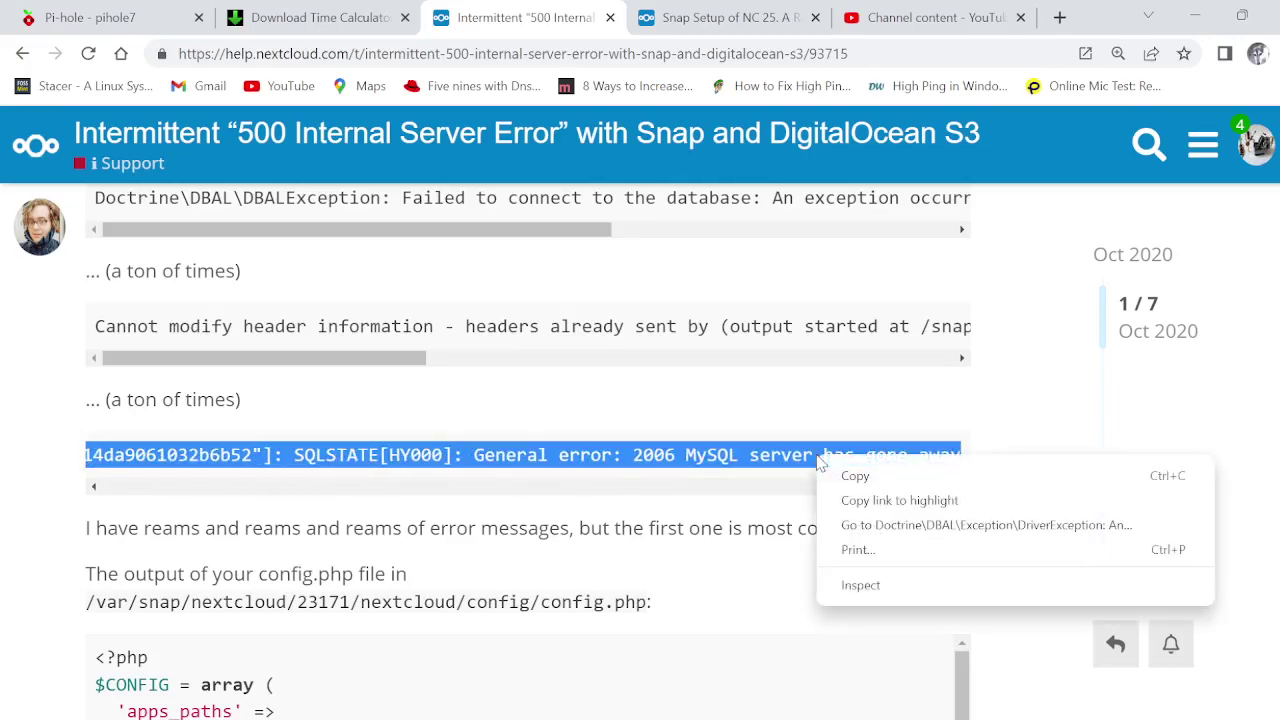
click(838, 478)
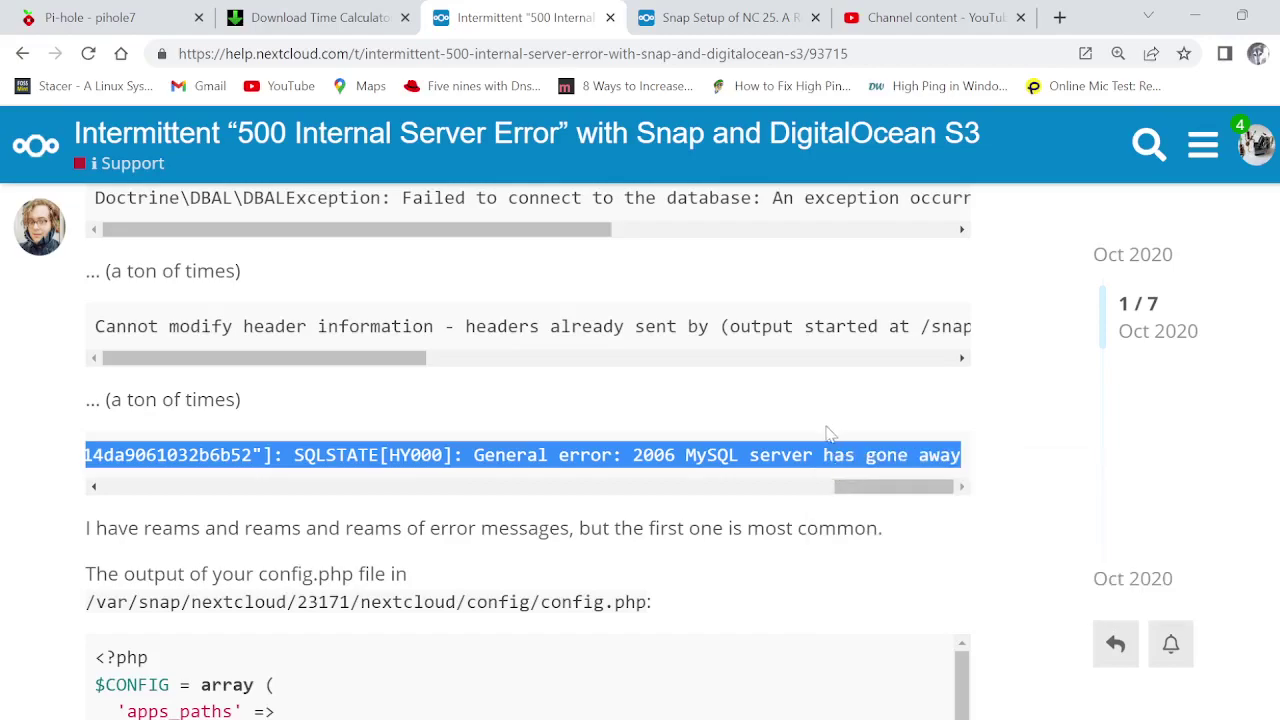
mouse_move(683, 712)
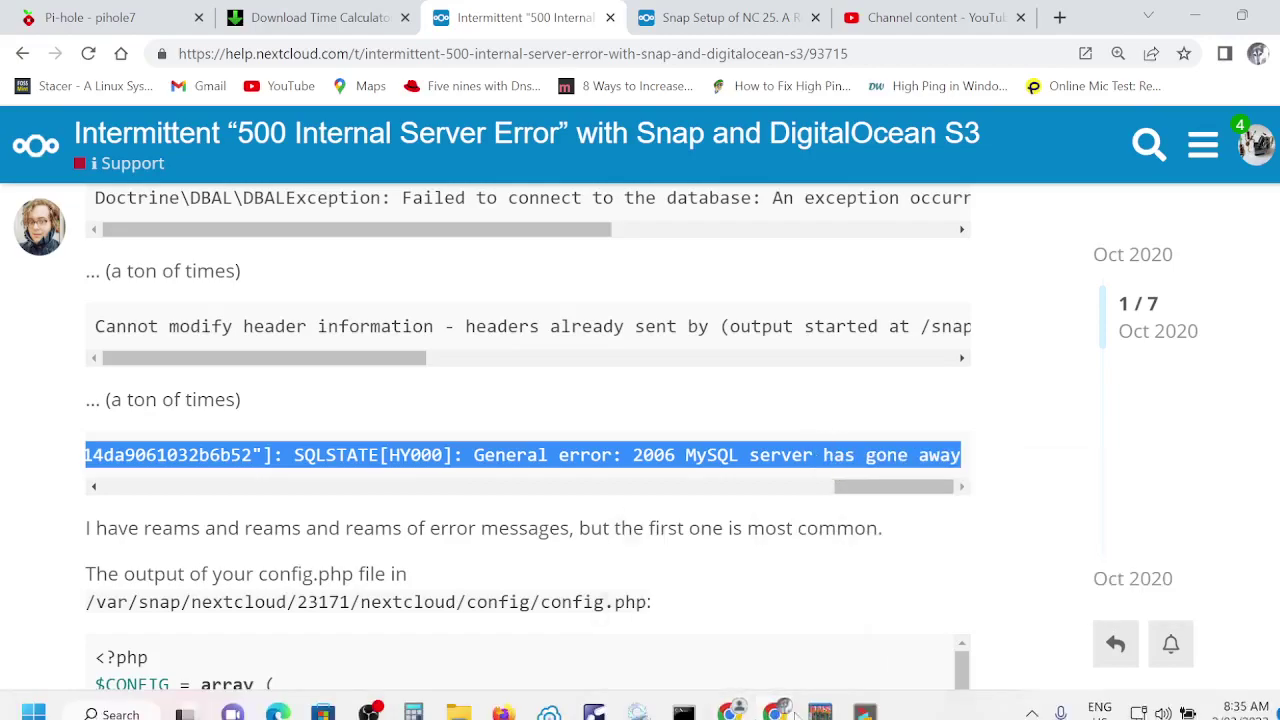
Switch to the Bitvise terminal running iotop, list all processes instead of only active ones, and move the window up to see the whole list
mouse_move(865, 712)
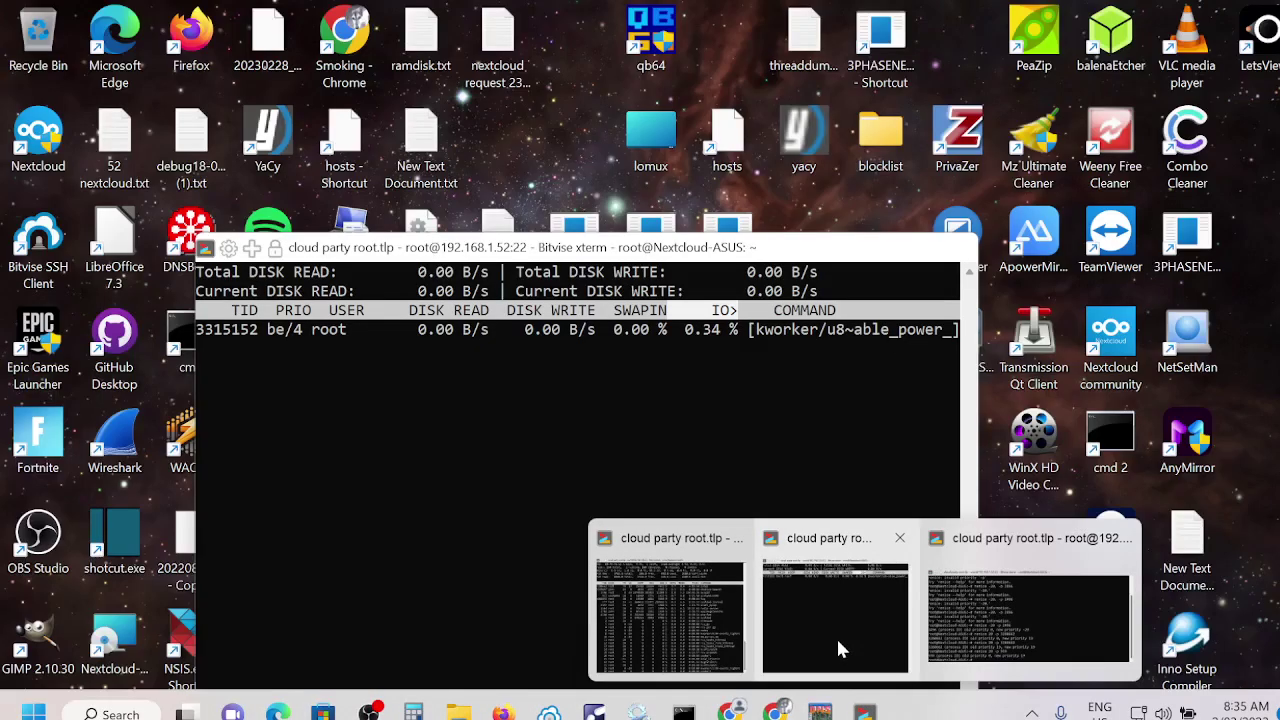
click(838, 637)
key(o)
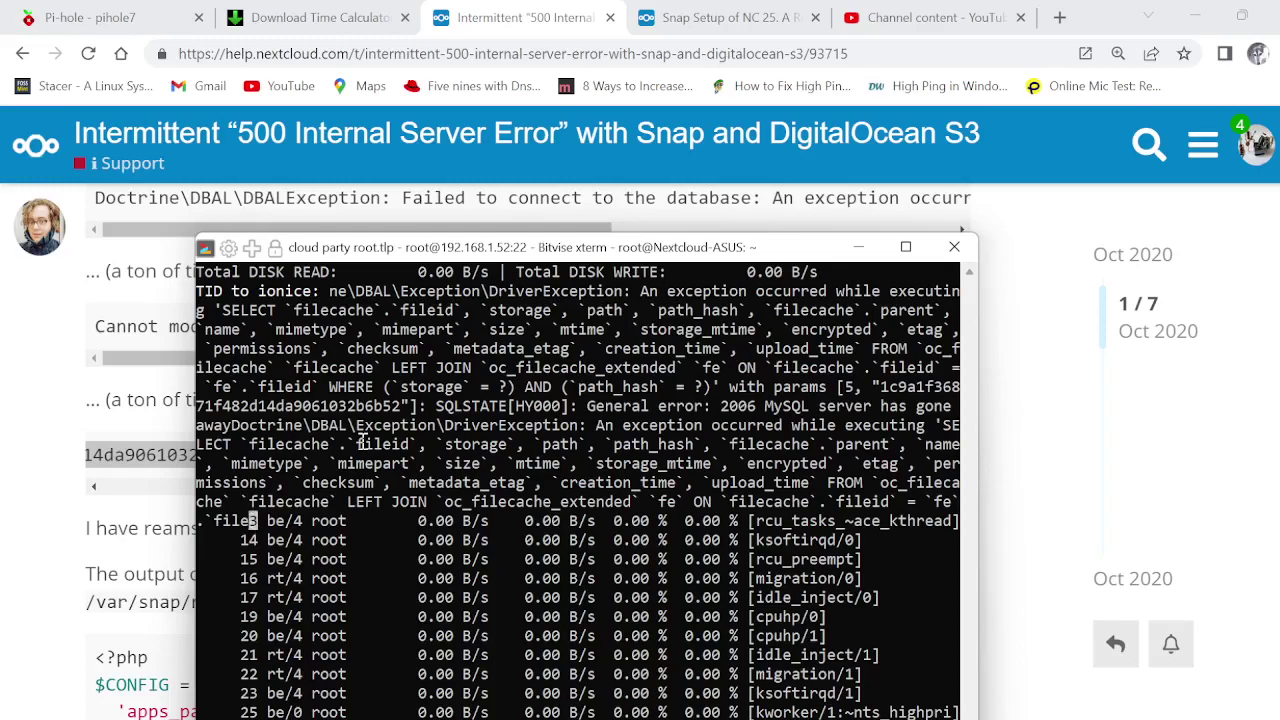
key(Return)
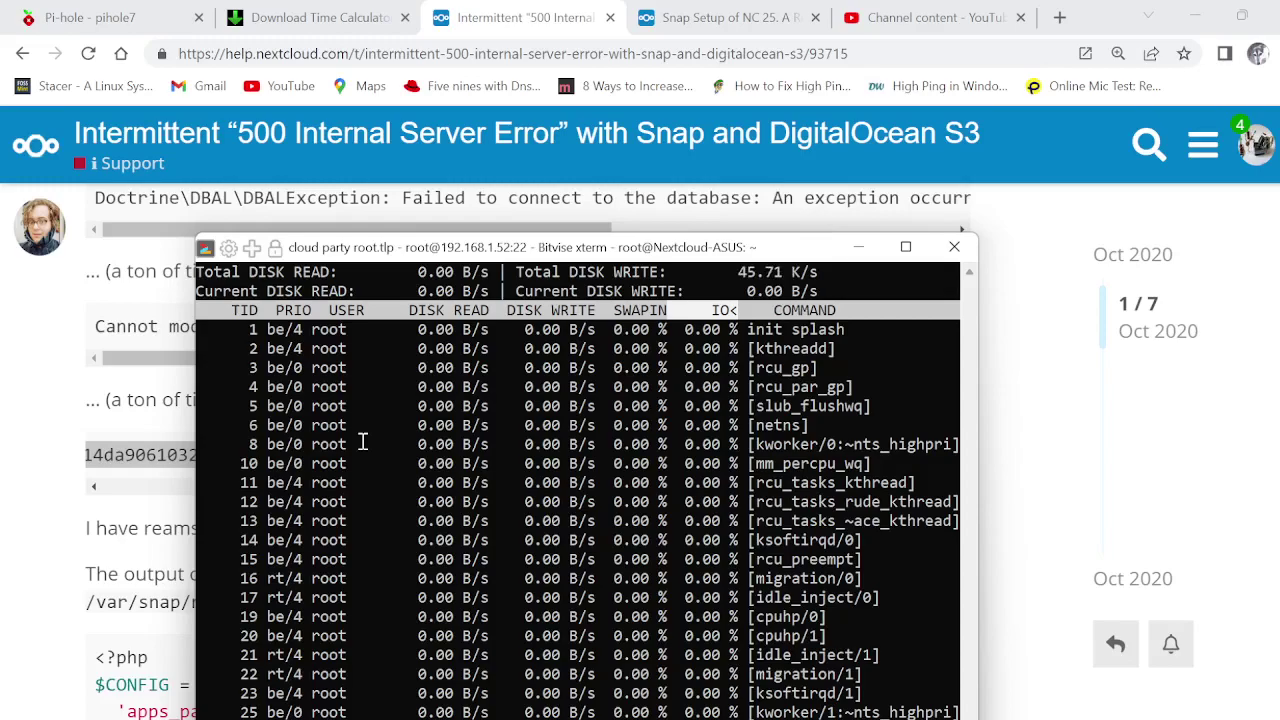
drag(527, 248, 524, 120)
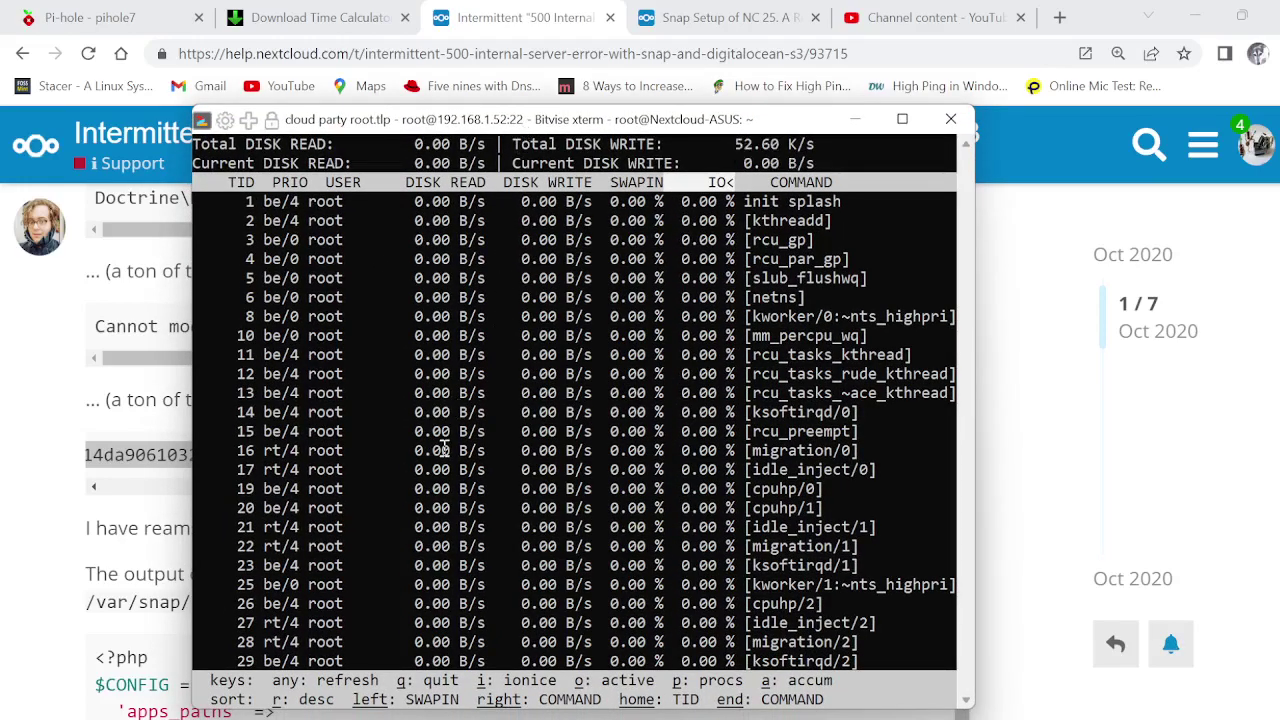
Try to paste the selected process rows, from netns to idle_inject/1, into iotop while toggling its sort order and active-only view
drag(432, 297, 441, 527)
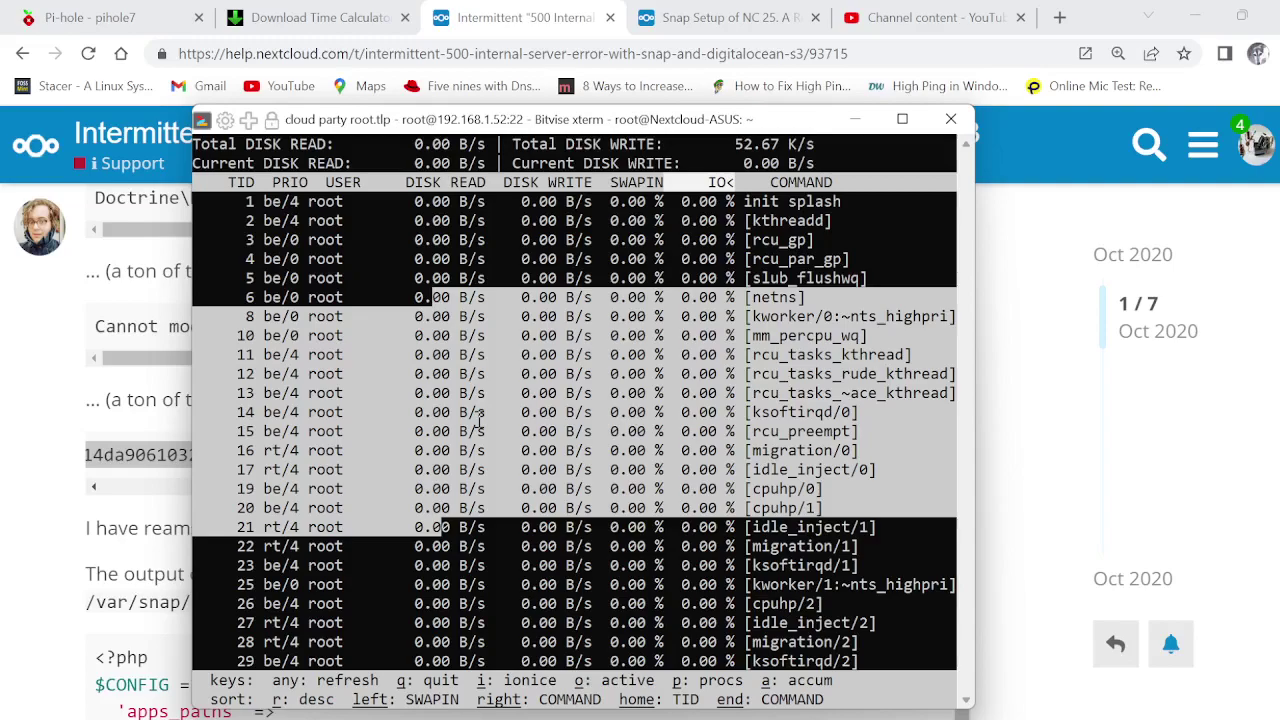
right_click(480, 421)
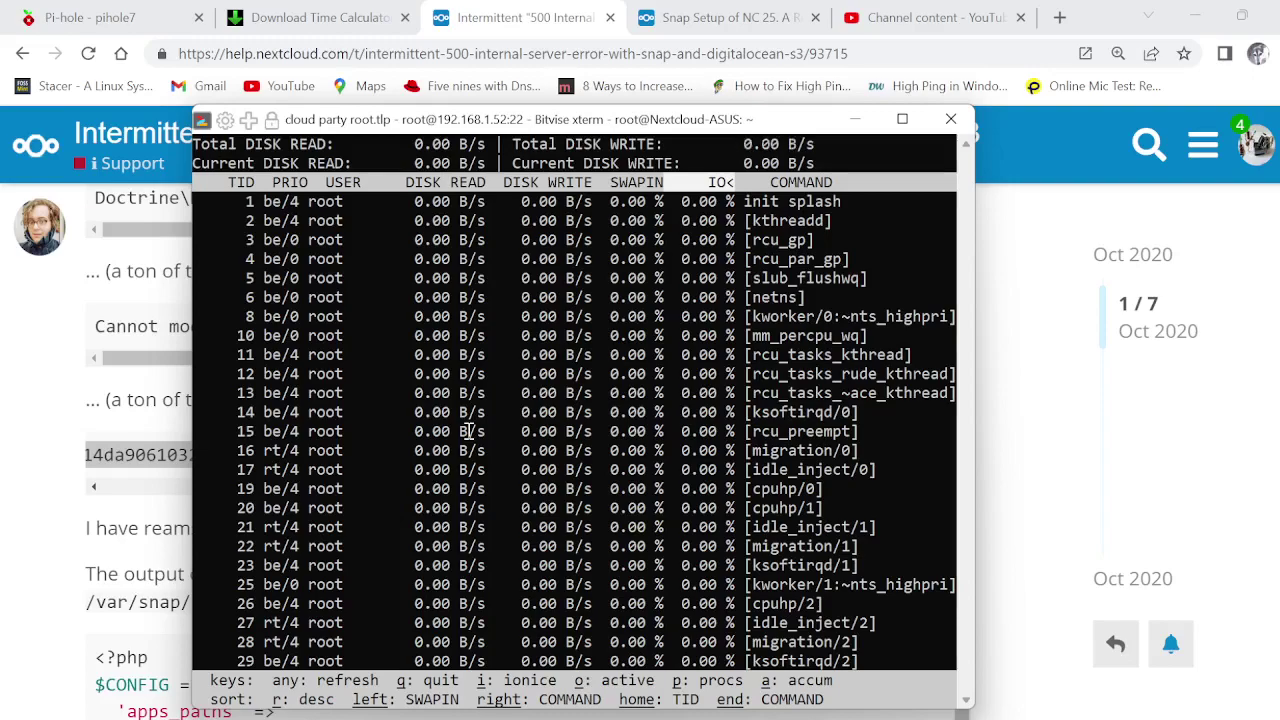
key(r)
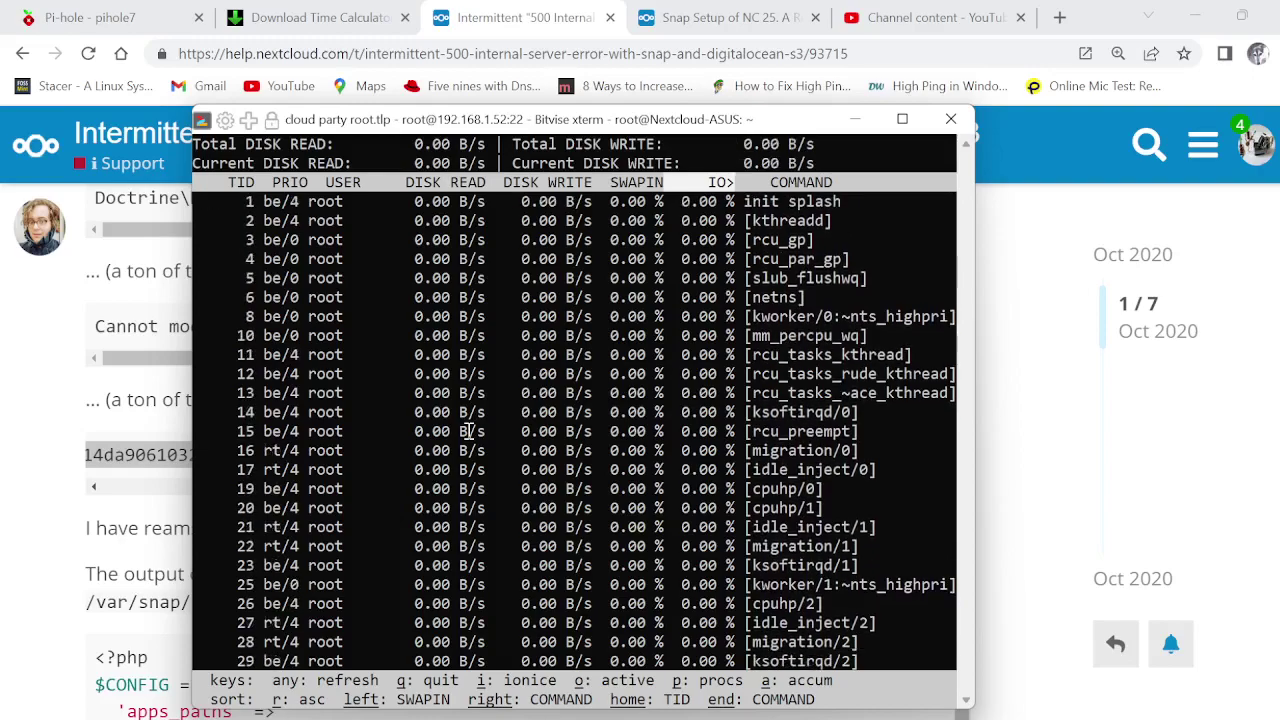
key(o)
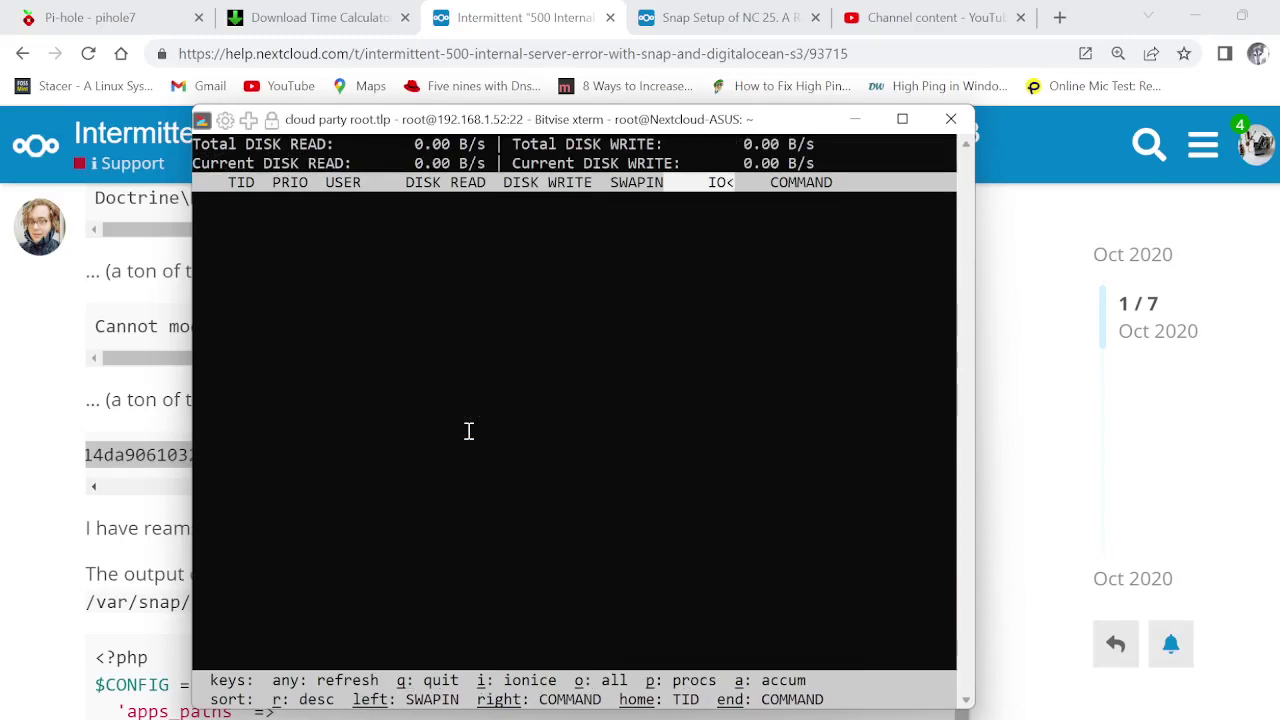
key(p)
right_click(469, 431)
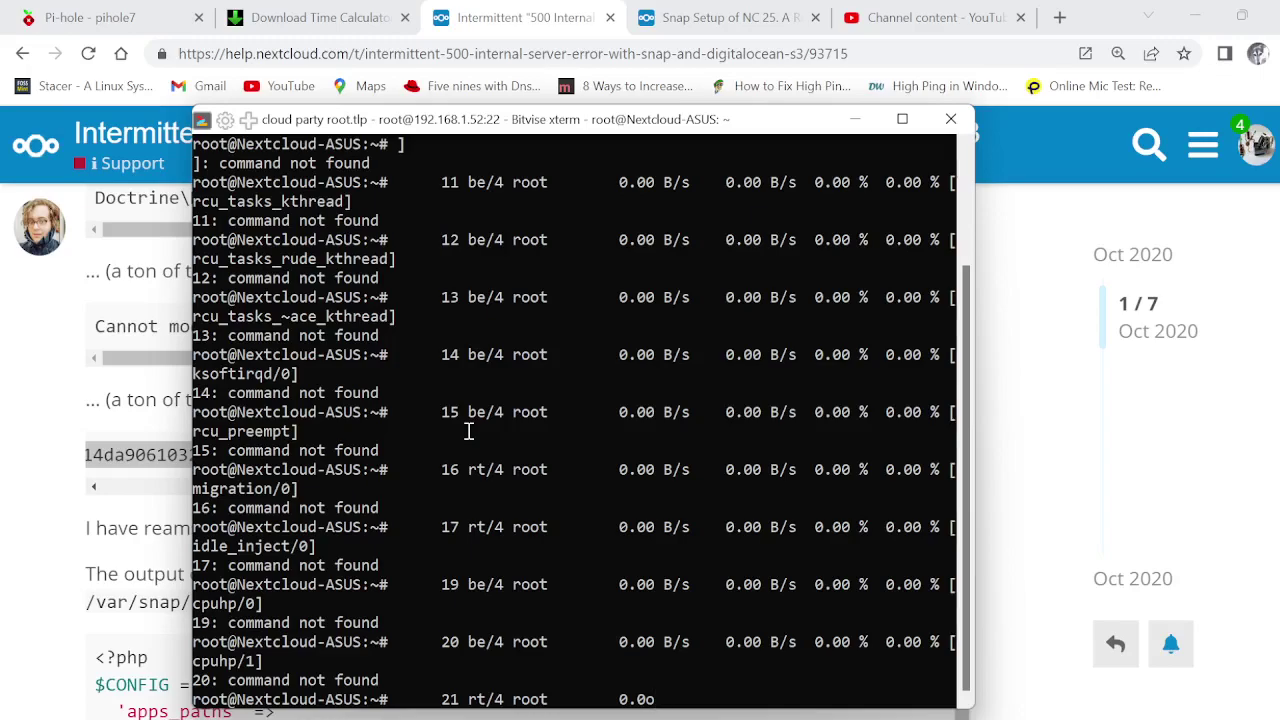
Clear the leftover pasted text from the shell prompt and start iotop again
key(ctrl+u)
text(iotop)
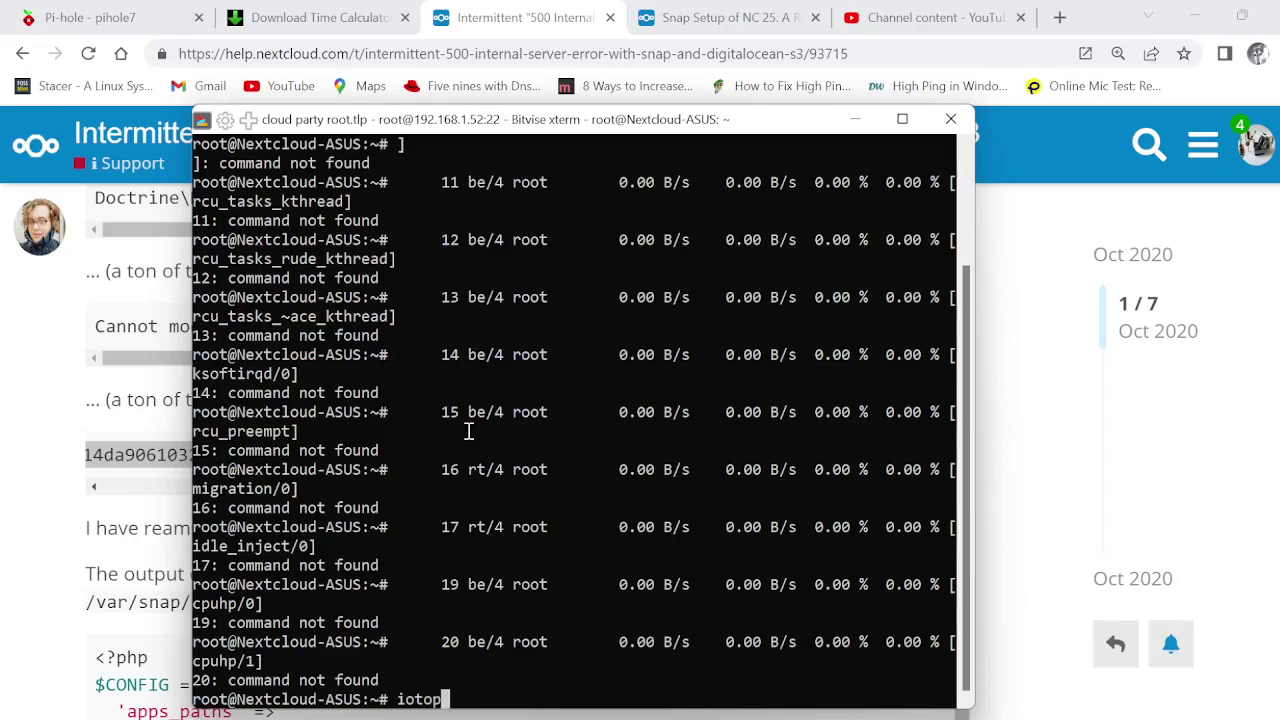
key(BackSpace)
key(BackSpace)
key(BackSpace)
key(BackSpace)
key(BackSpace)
text(itop)
key(Left)
key(Left)
key(Left)
text(o)
key(Return)
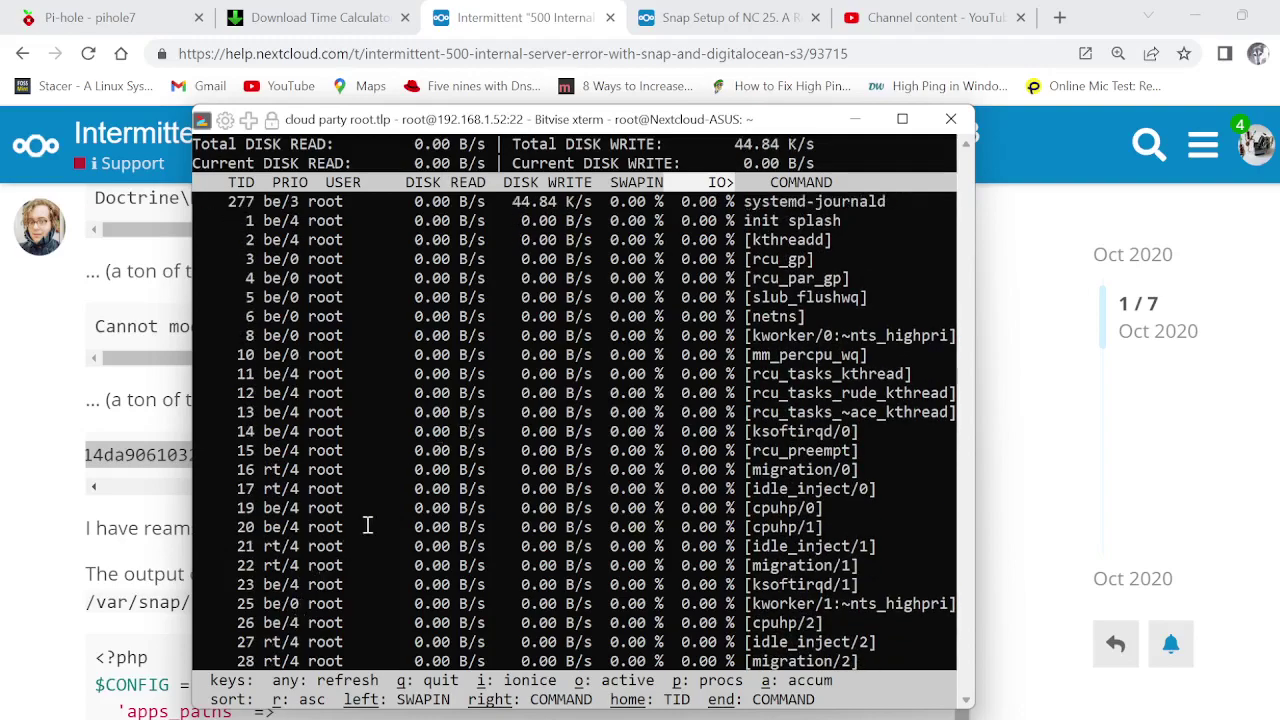
Bring up the terminal running top to check the server's CPU, memory and process load alongside iotop
mouse_move(458, 712)
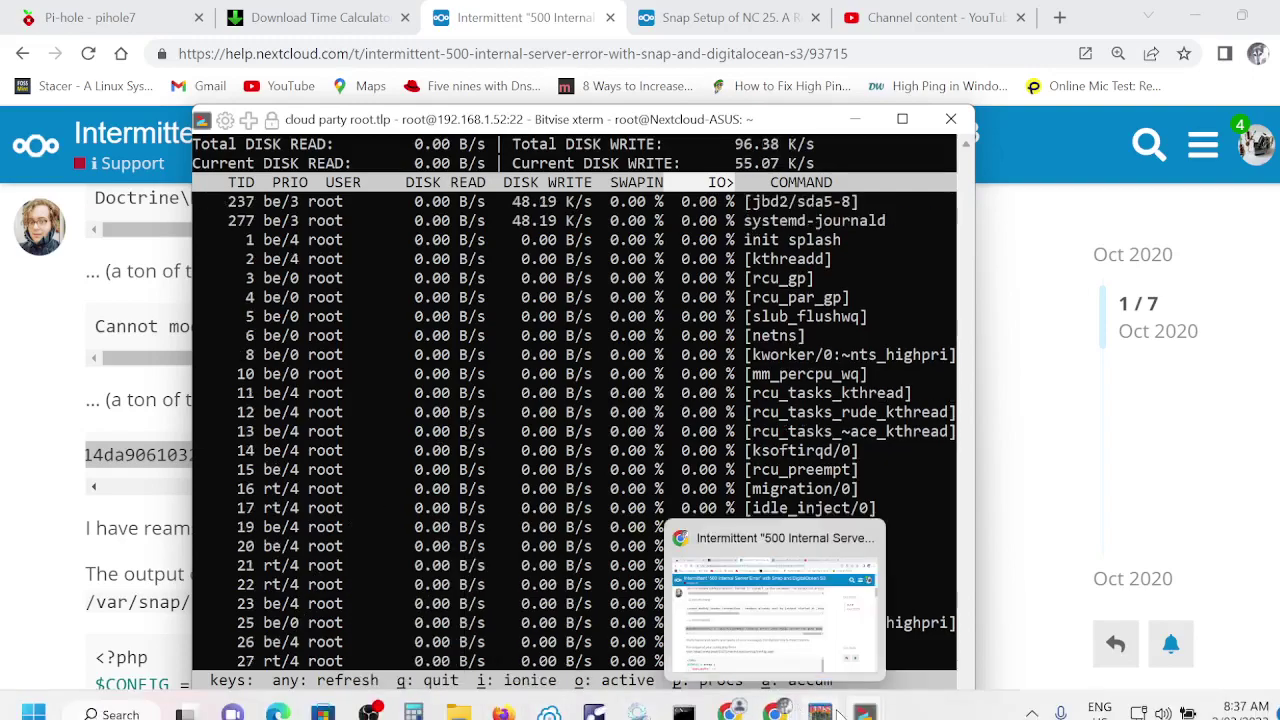
mouse_move(865, 712)
click(595, 596)
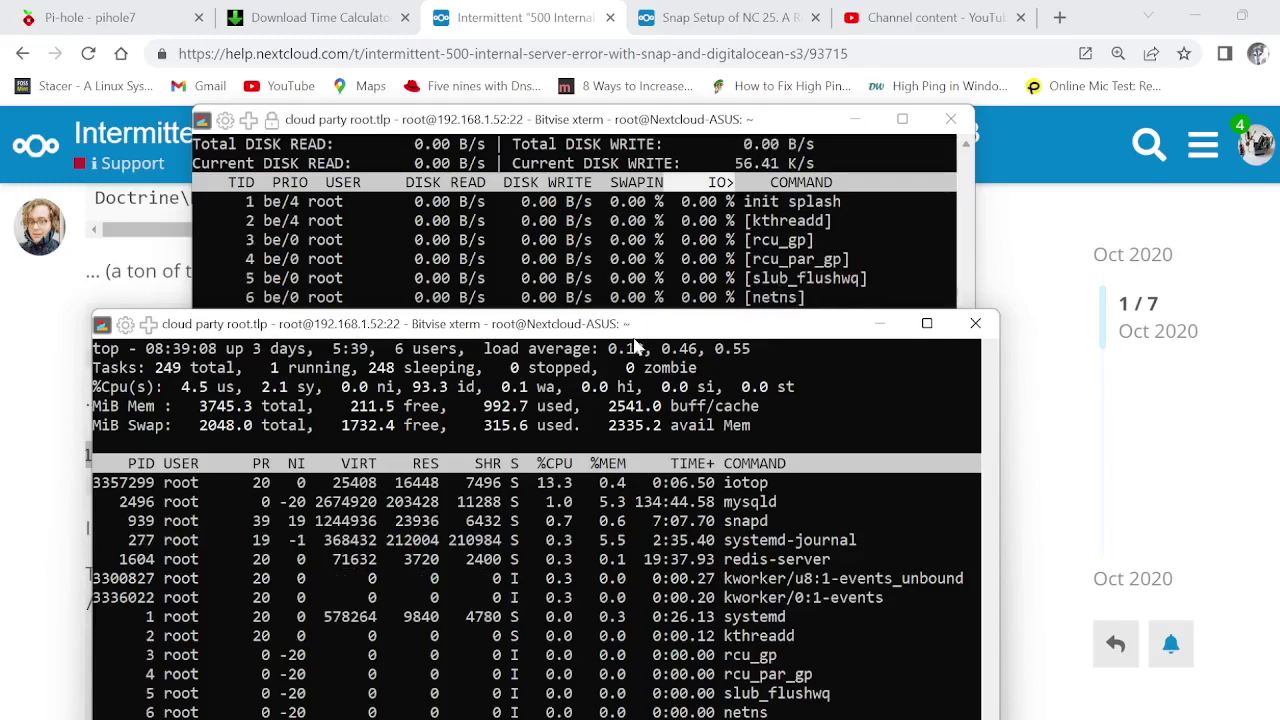
Return to the forum topic and copy the entire first log line, Doctrine\DBAL\DBALException, ending in Connection refused
click(45, 366)
scroll(250, 390, up, 2)
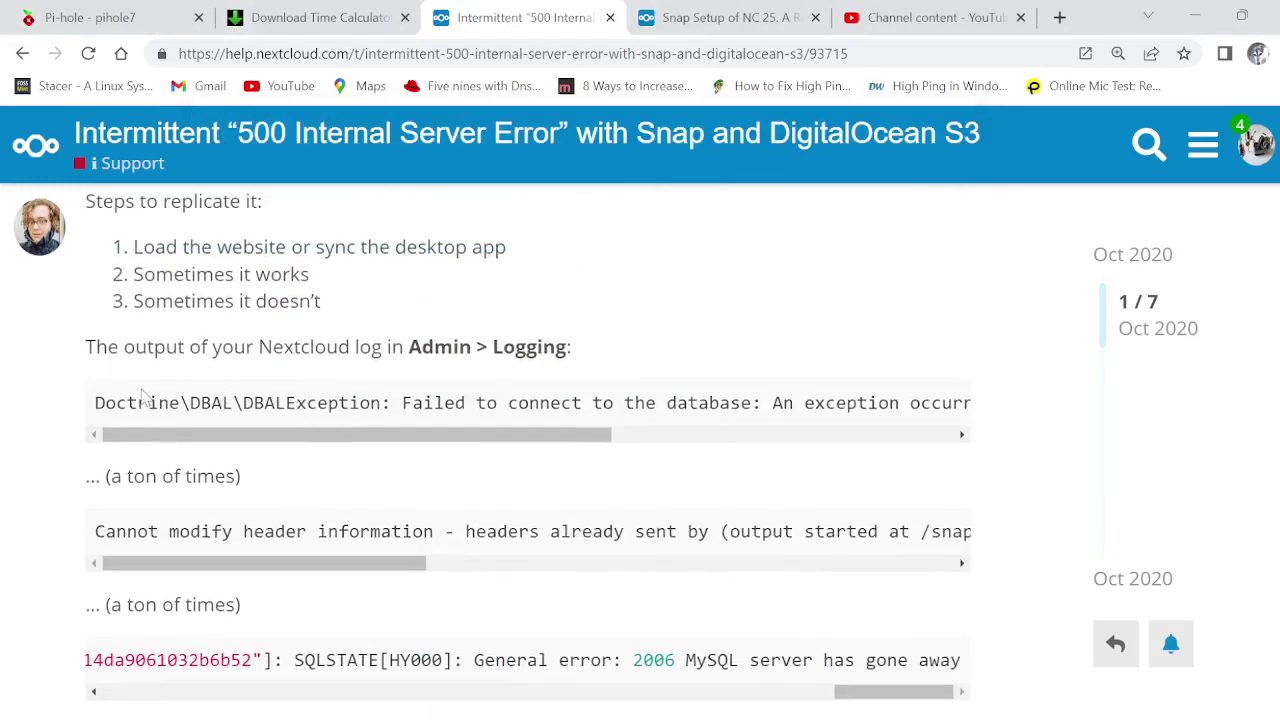
drag(95, 402, 1020, 440)
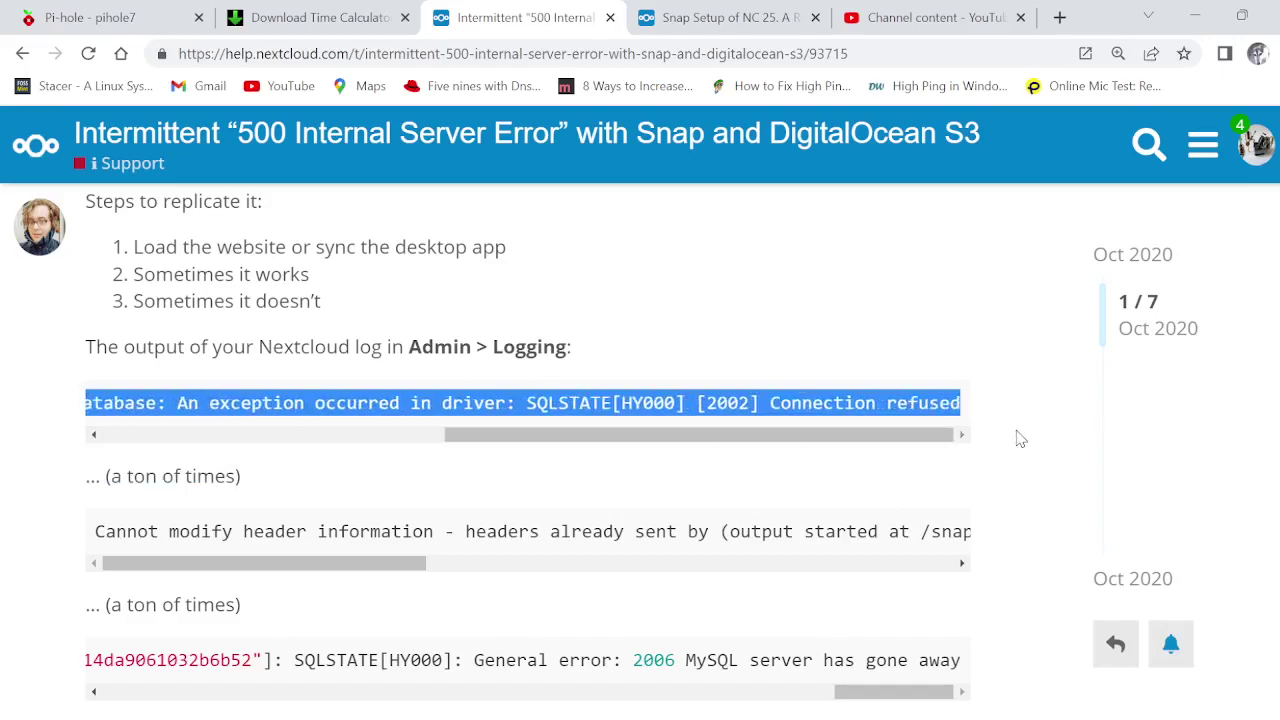
right_click(764, 402)
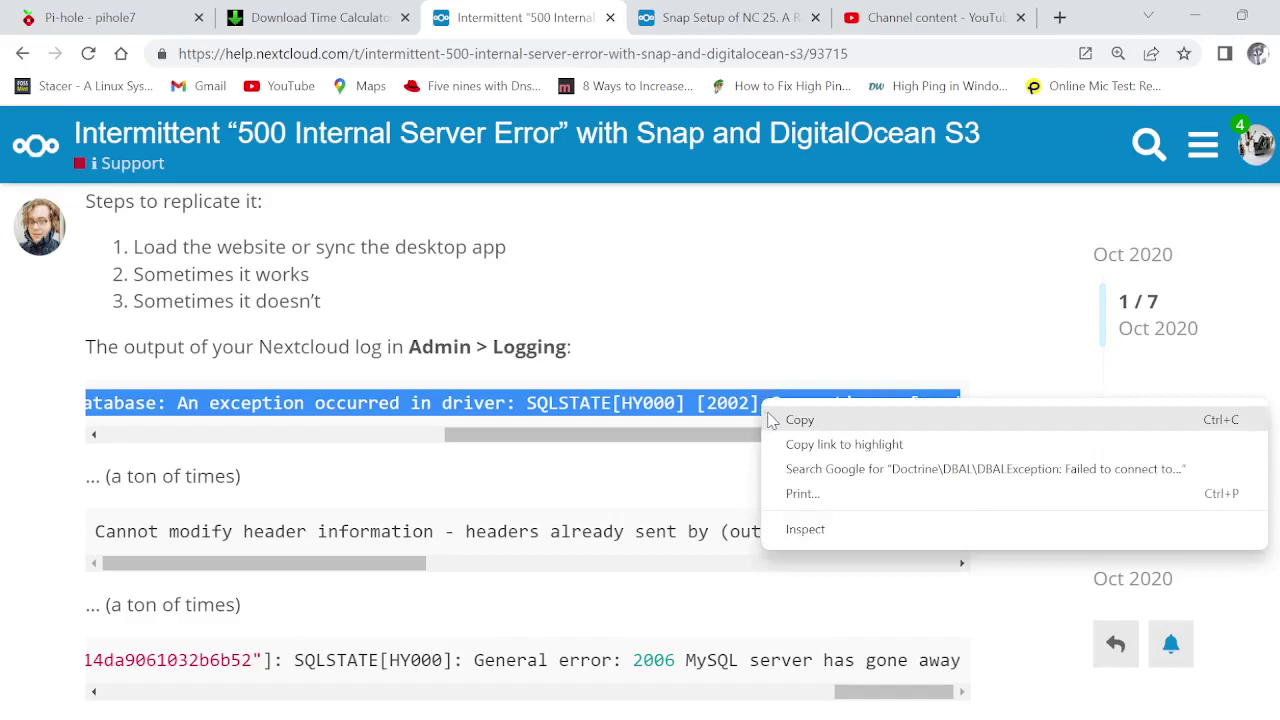
click(790, 417)
Go back to the terminal running top, quit the monitor, and run the copied DBALException log line in the shell
mouse_move(865, 712)
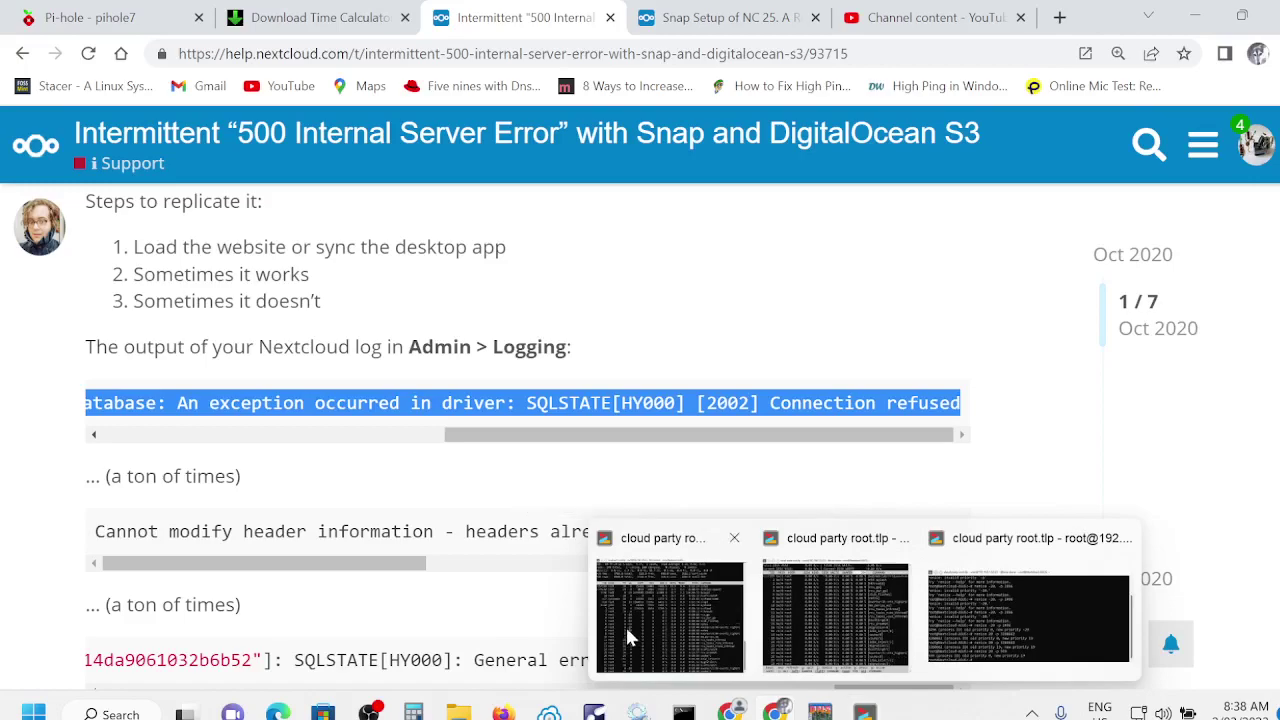
click(670, 610)
key(a)
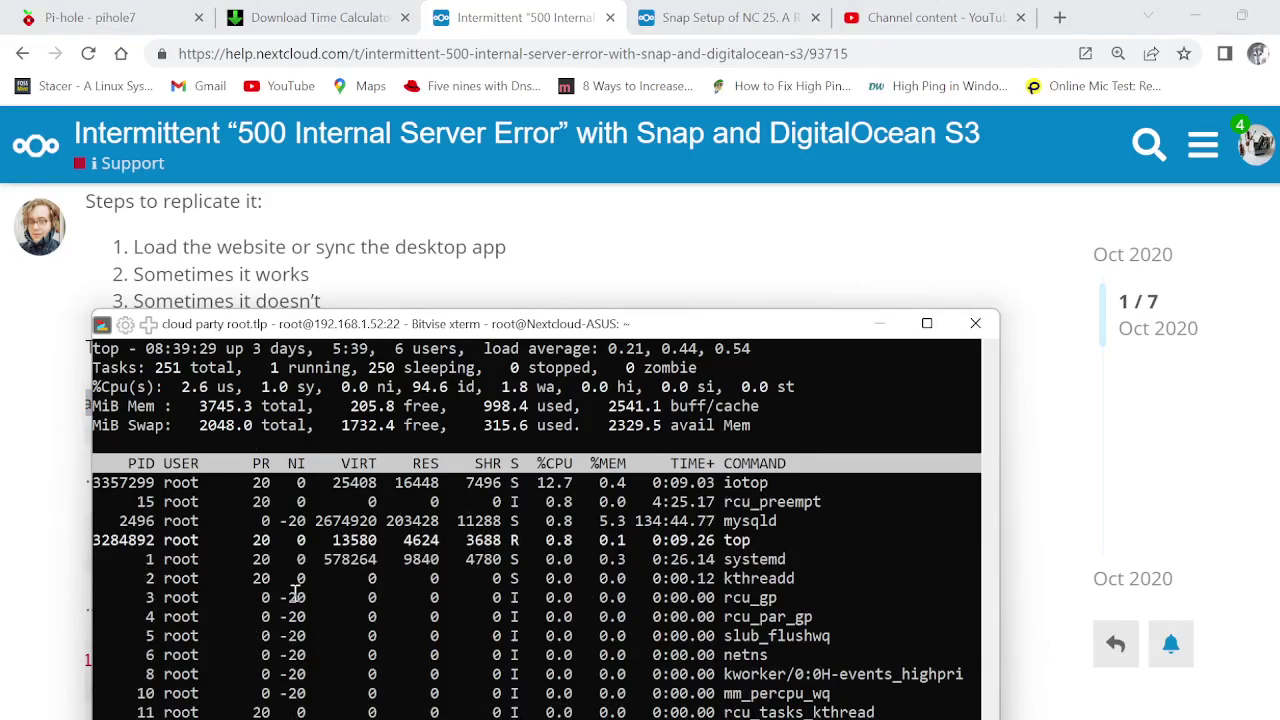
key(a)
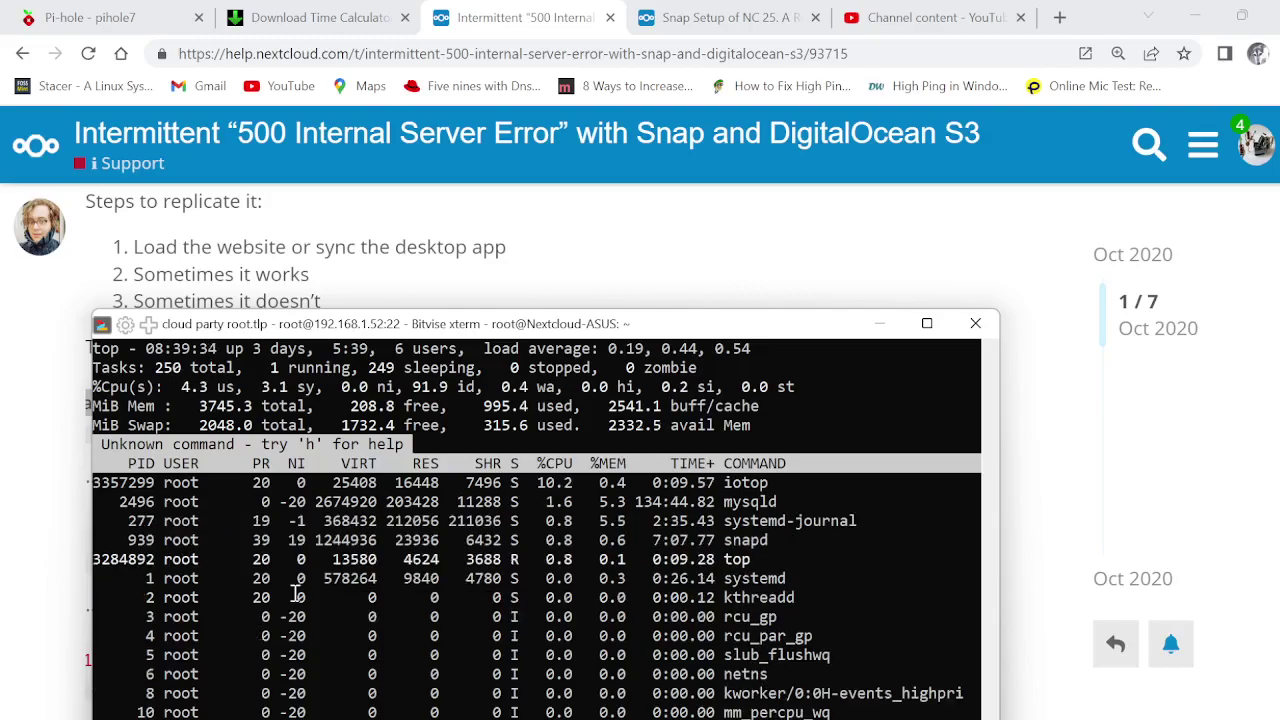
drag(442, 325, 429, 37)
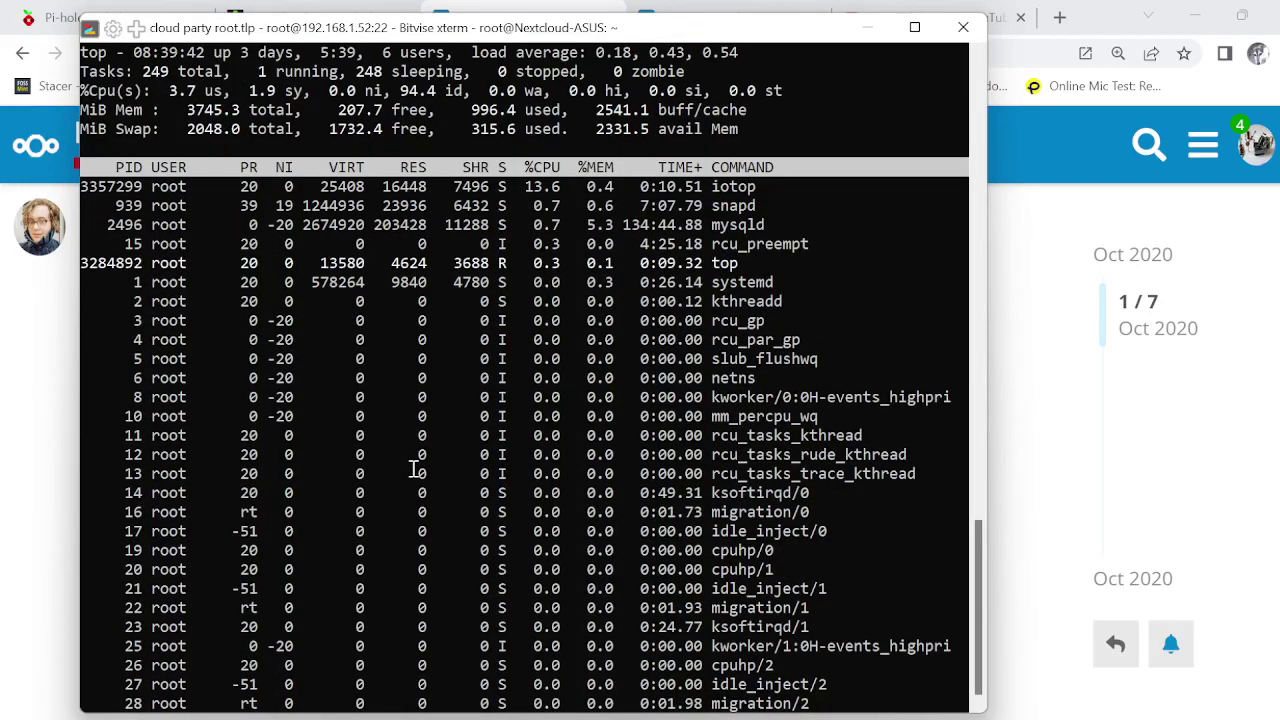
key(q)
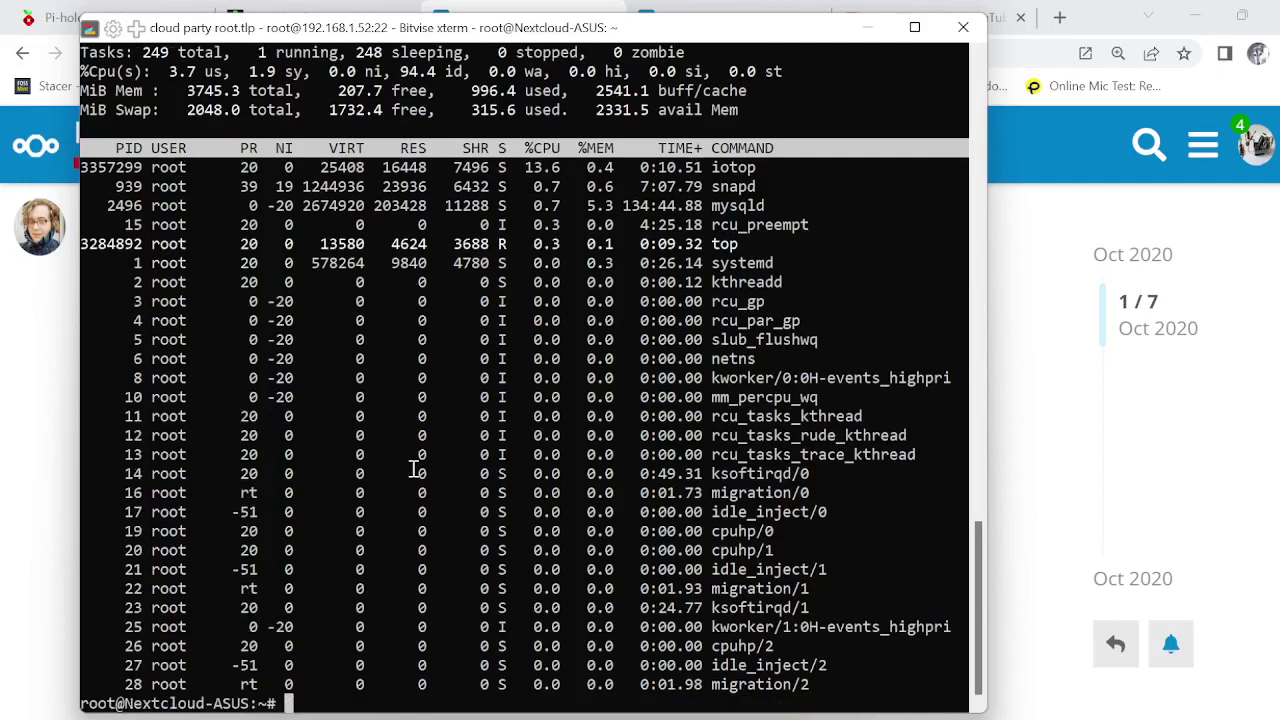
right_click(316, 645)
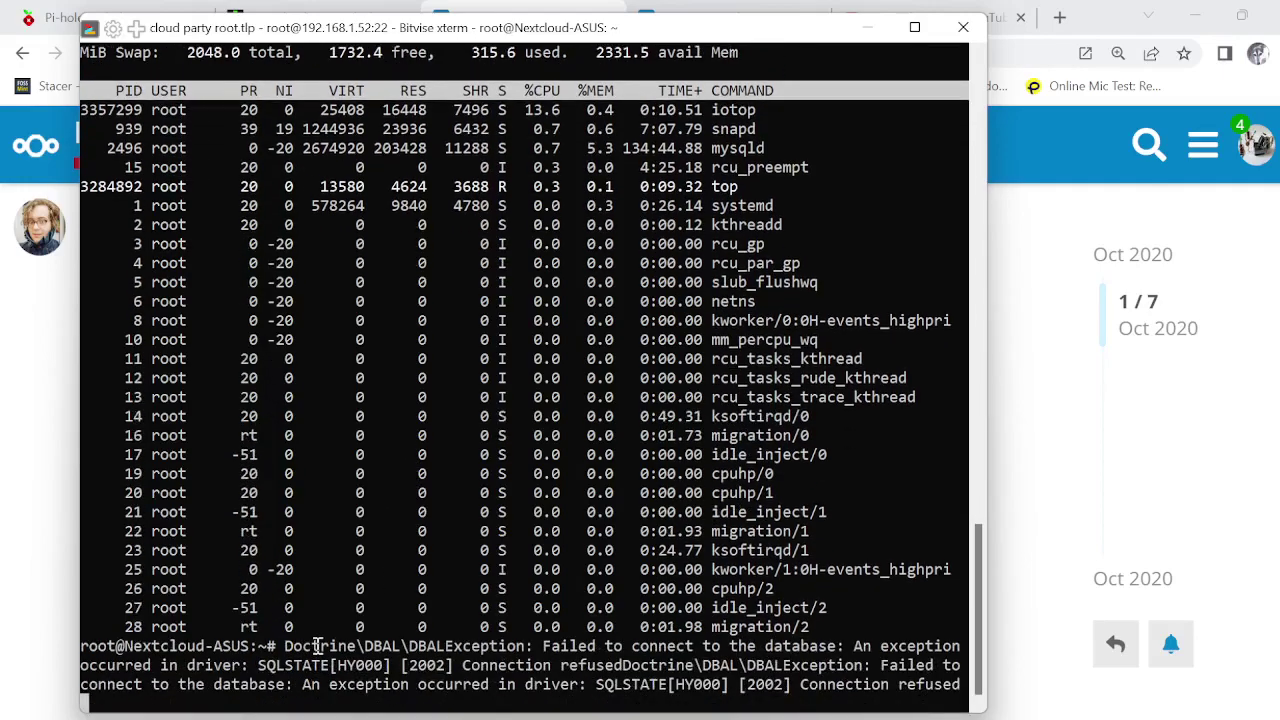
key(Return)
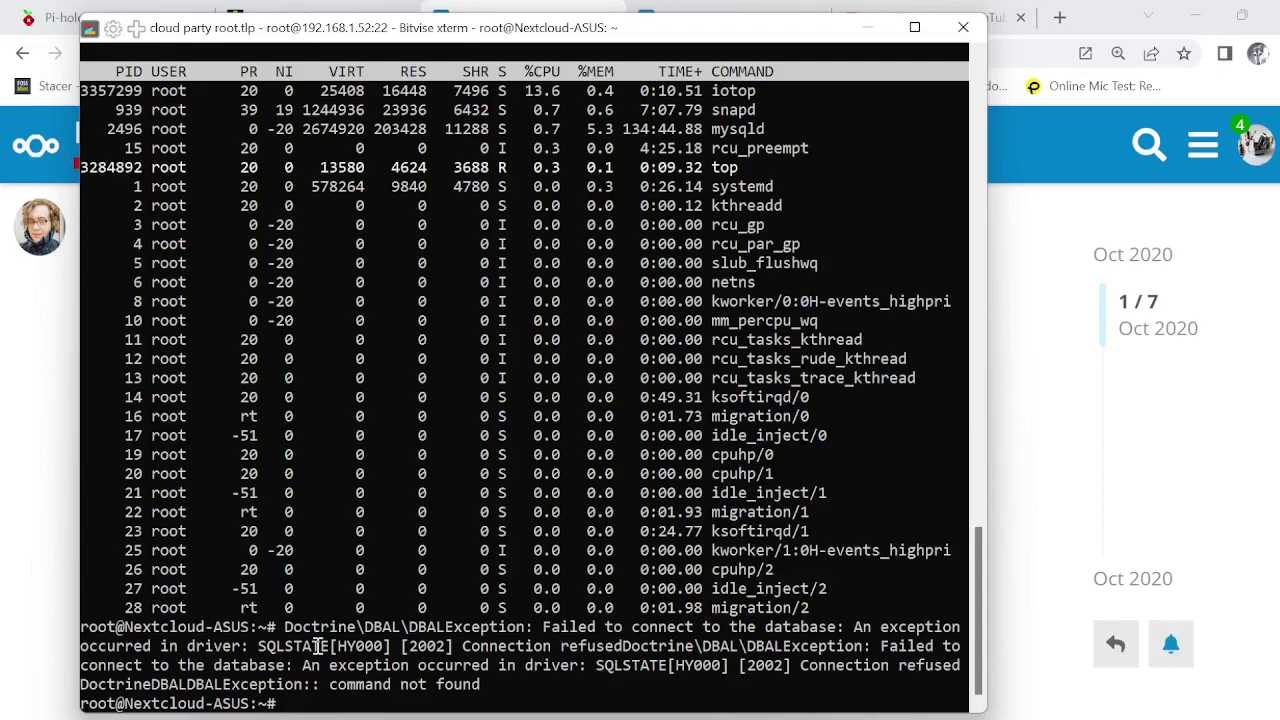
Query DNS with dig google.com, and repeat the same lookup about a dozen times to compare the query times
text(dig google.com)
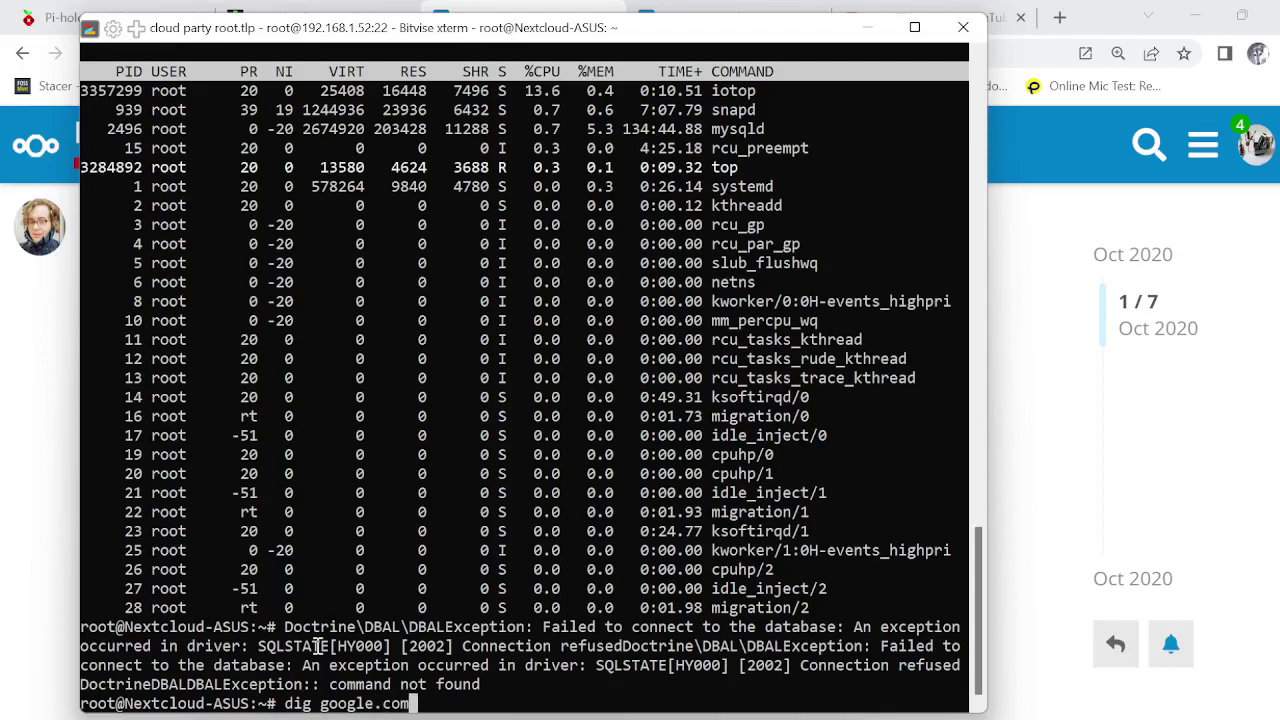
key(Return)
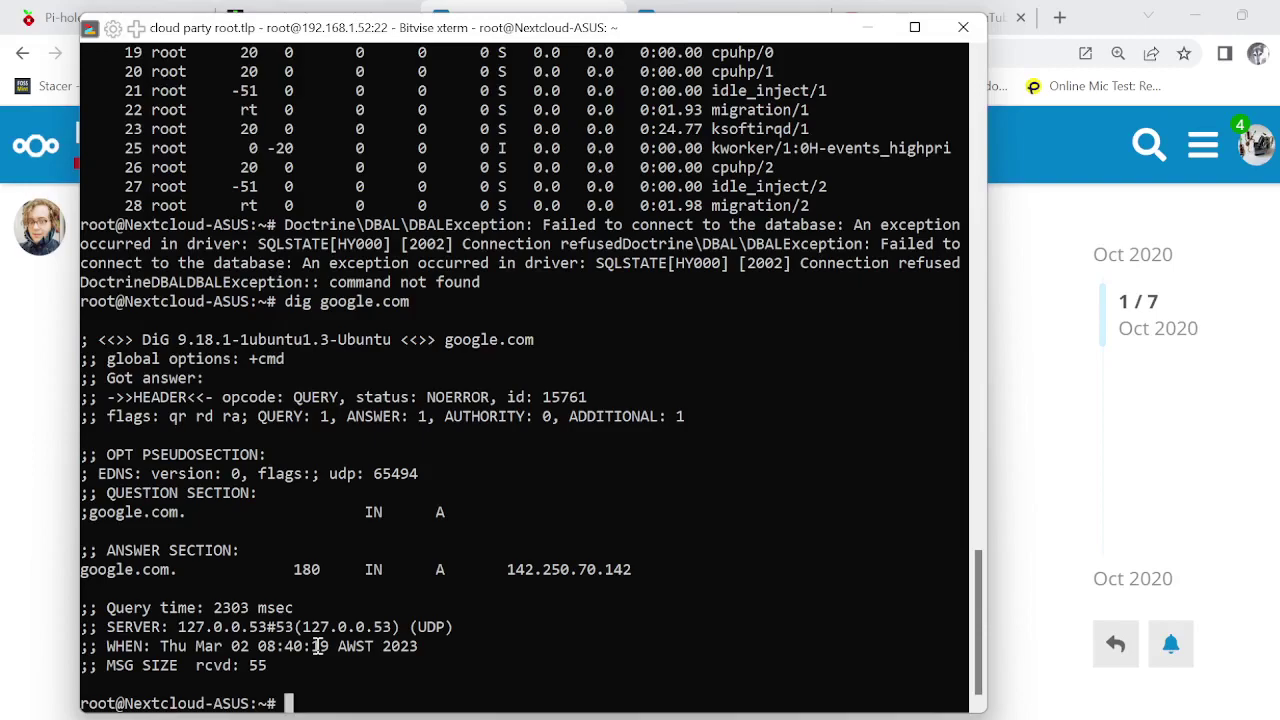
key(Up)
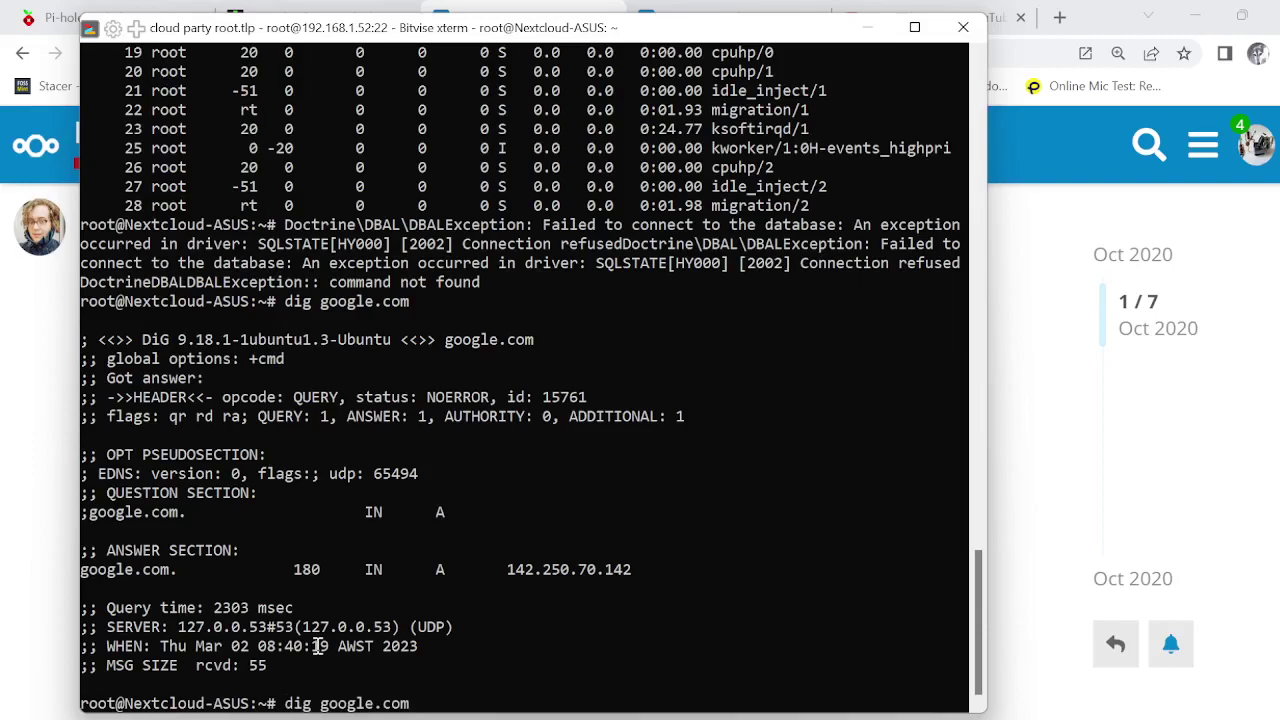
key(Return)
key(Up)
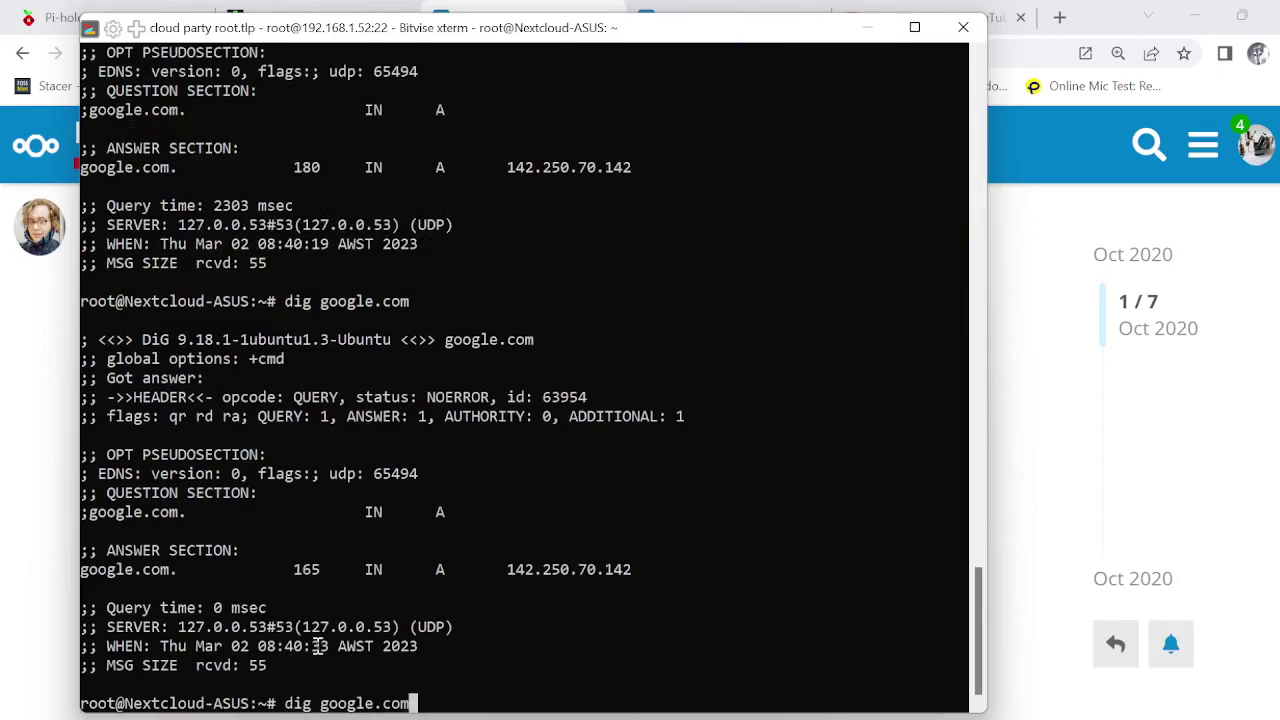
key(Return)
key(Up)
key(Return)
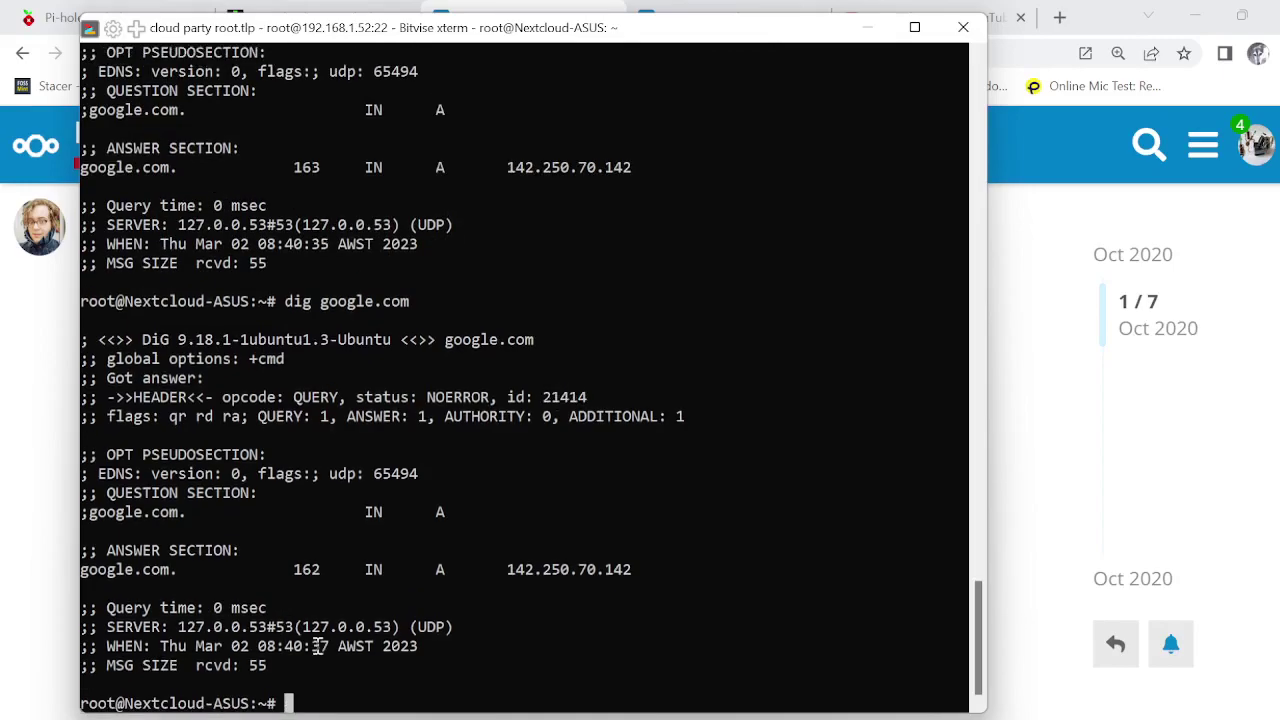
key(Up)
key(Return)
key(Up)
key(Return)
key(Up)
key(Return)
key(Up)
key(Return)
key(Up)
key(Return)
key(Up)
key(Return)
key(Up)
key(Return)
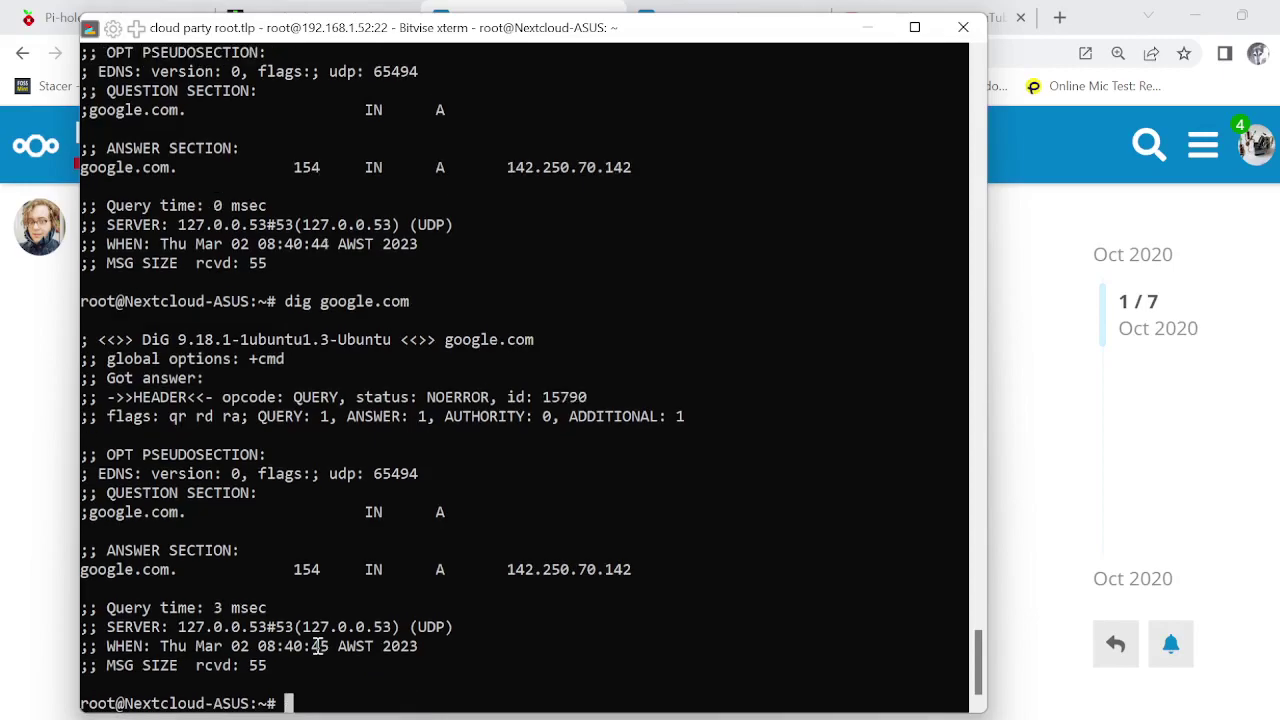
key(Up)
key(Return)
key(Up)
key(Return)
Replace the recalled google.com lookup with dig -h to print the full list of dig options
key(Up)
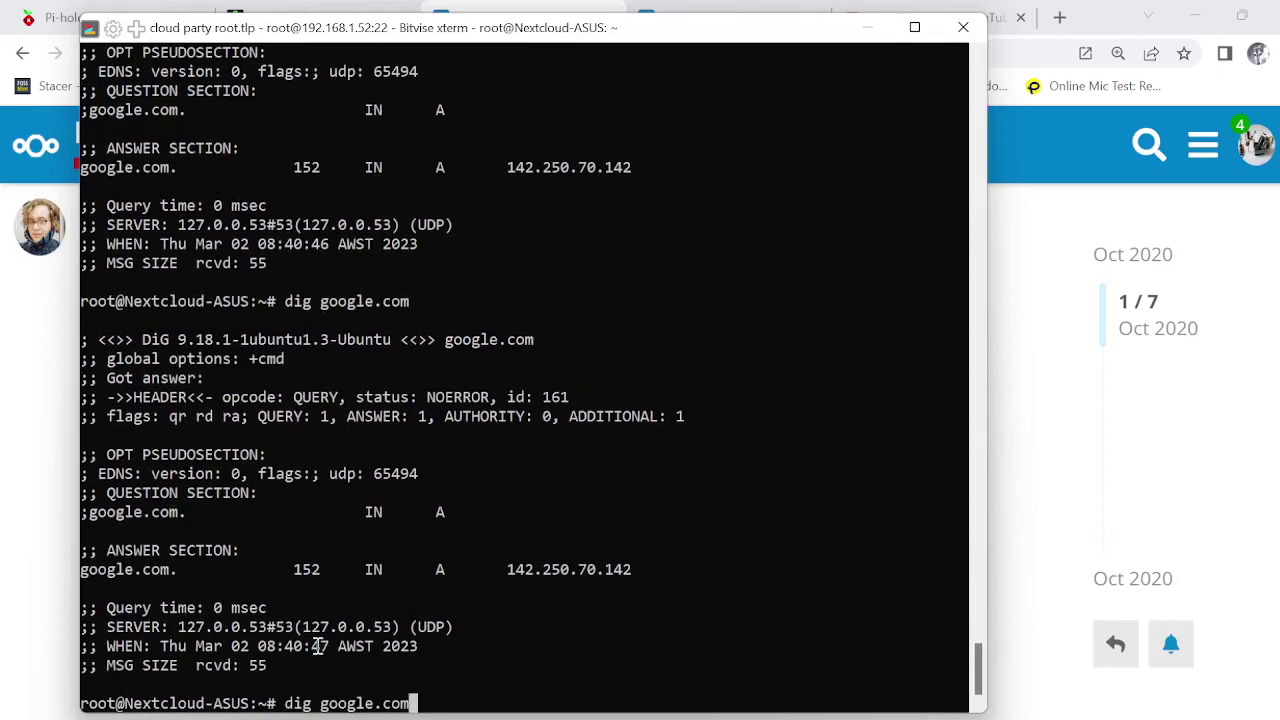
key(BackSpace)
key(BackSpace)
key(BackSpace)
key(BackSpace)
key(BackSpace)
key(BackSpace)
key(BackSpace)
key(BackSpace)
key(BackSpace)
key(BackSpace)
text(-)
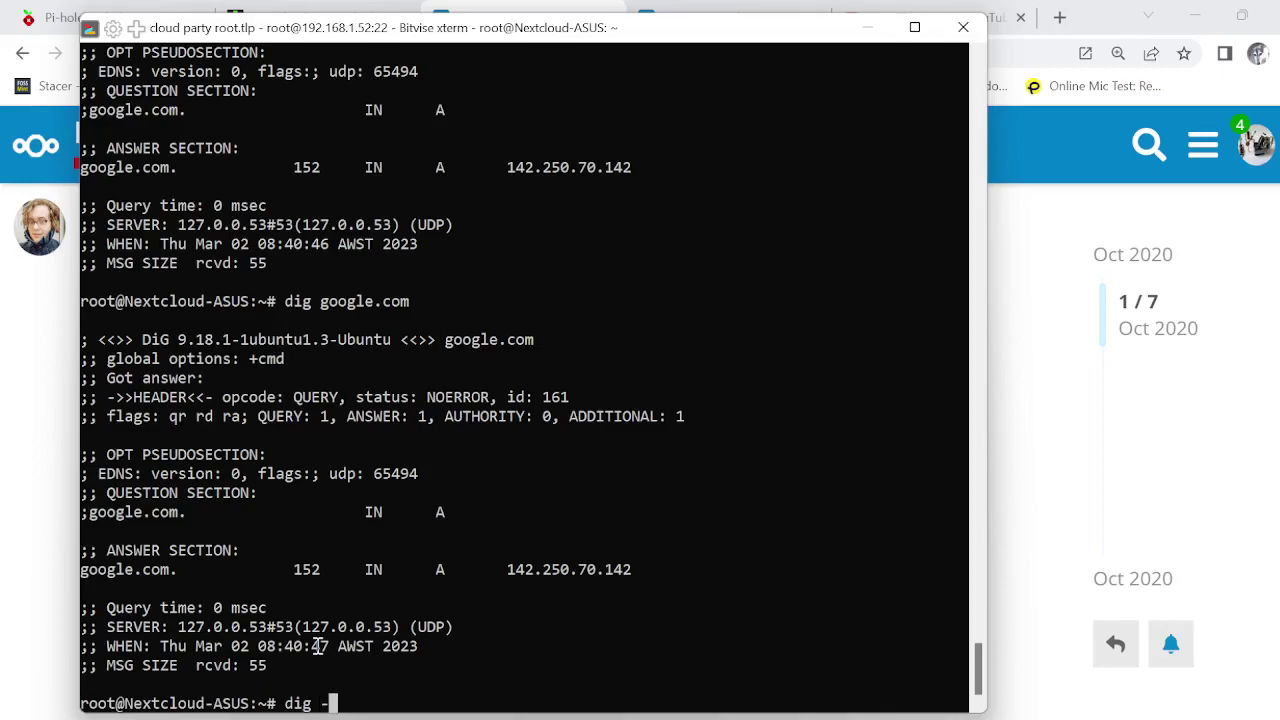
text(h)
key(Return)
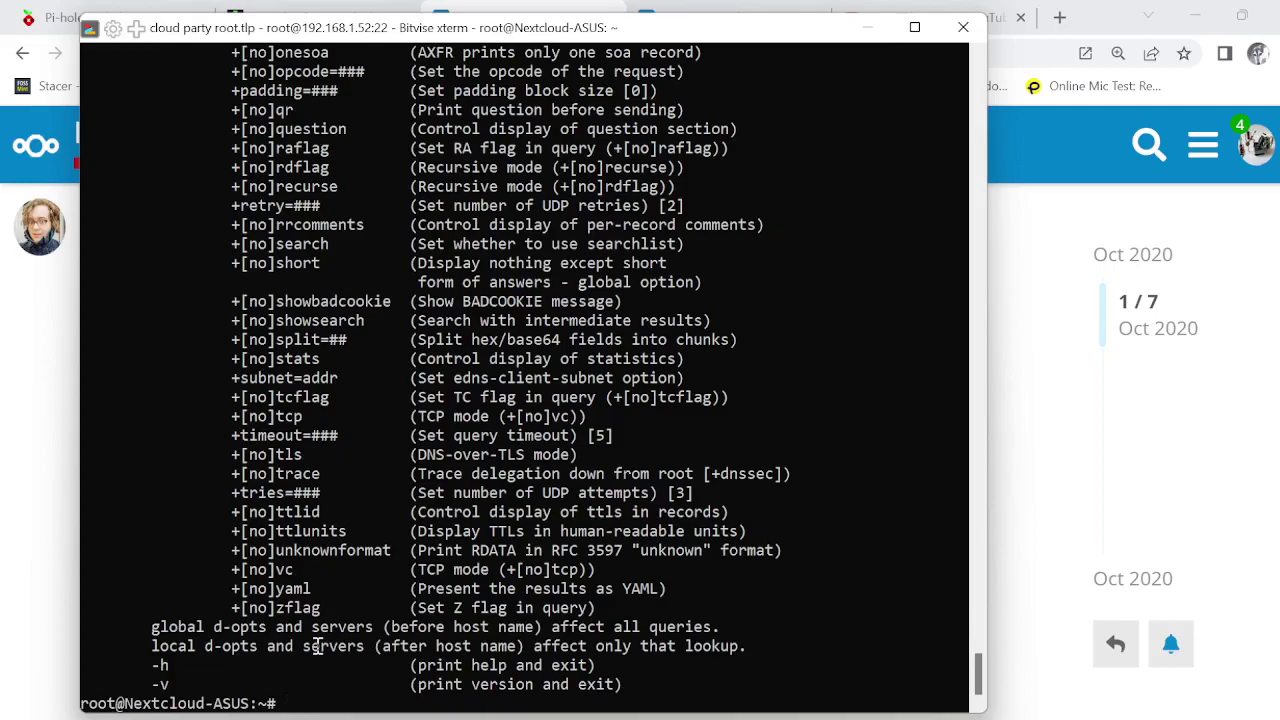
Copy the dig help text from +[no]opcode down to -v, and paste it after dig at the shell prompt
drag(200, 71, 253, 684)
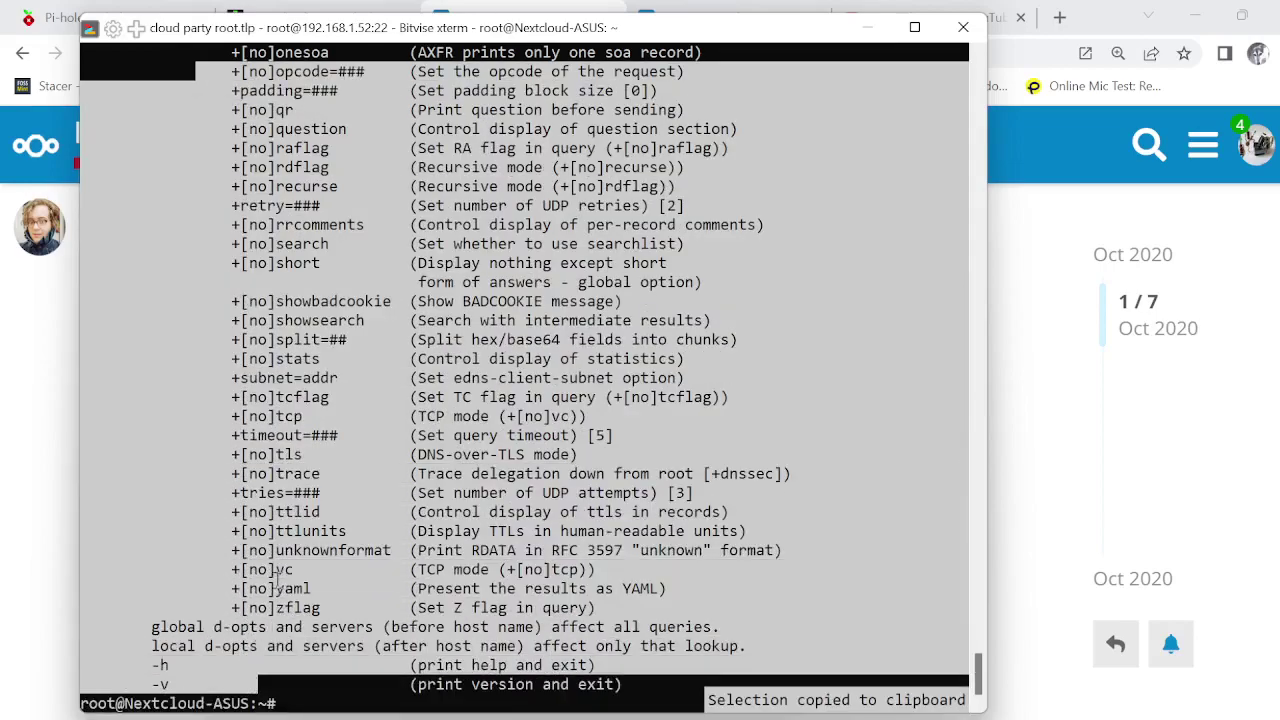
click(287, 700)
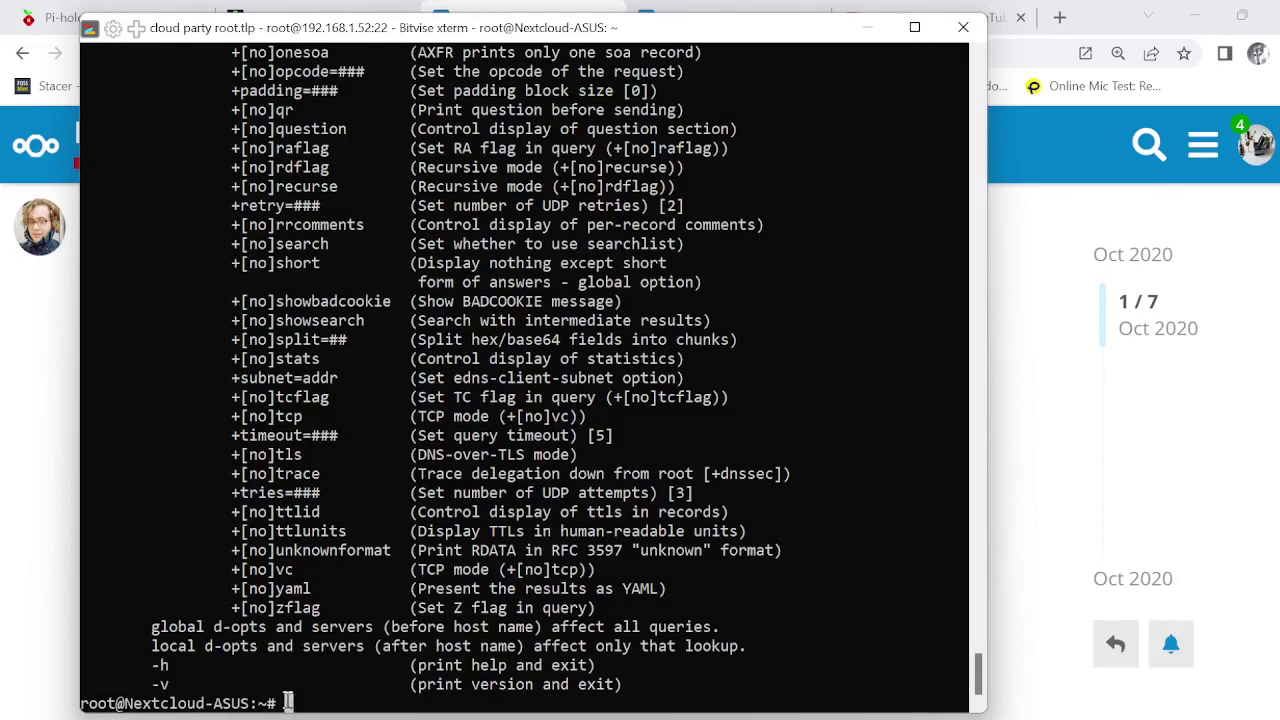
text(dig)
right_click(340, 700)
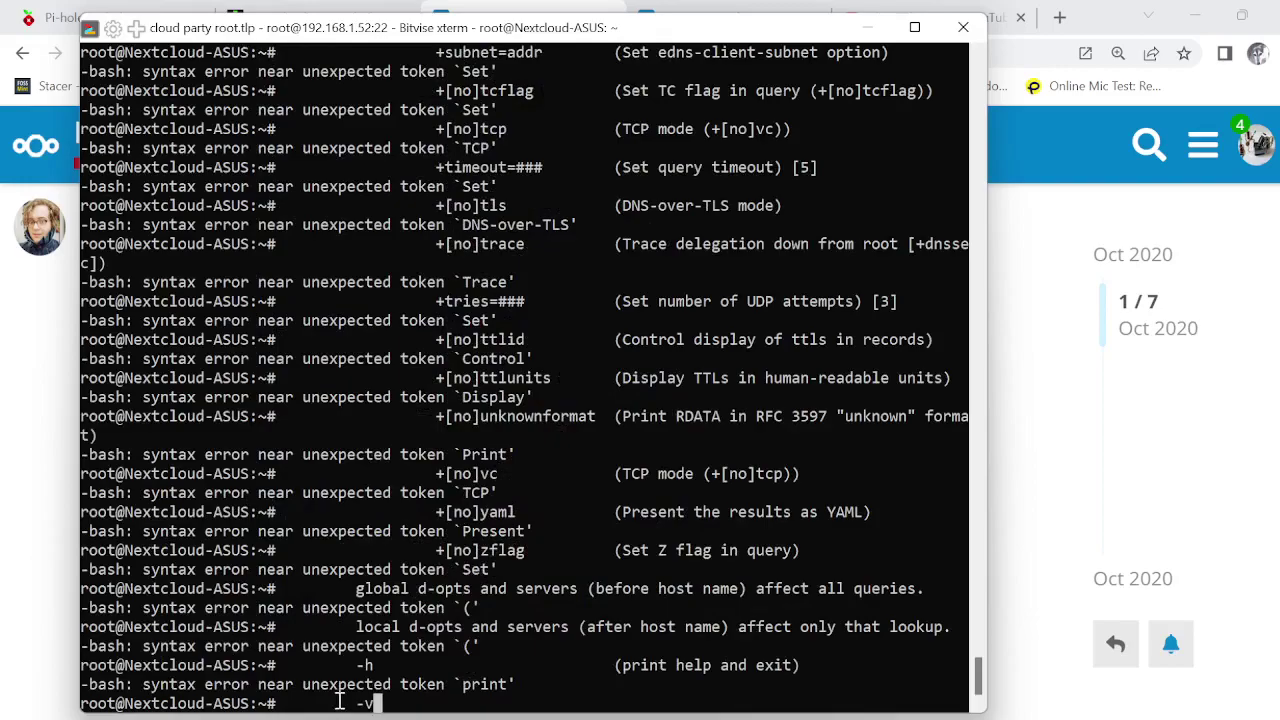
Paste the copied dig help text into the shell again and look back through the resulting output
right_click(340, 701)
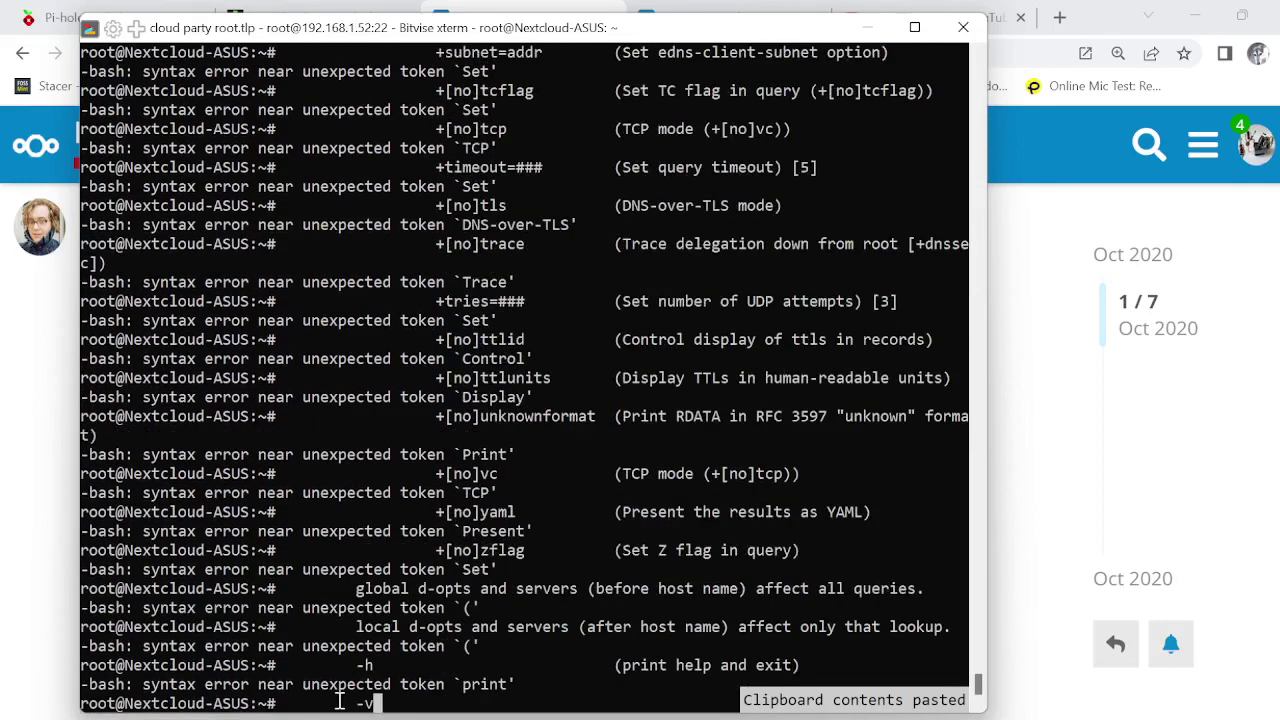
scroll(340, 703, up, 4)
scroll(340, 703, down, 4)
scroll(340, 703, up, 10)
scroll(340, 703, down, 10)
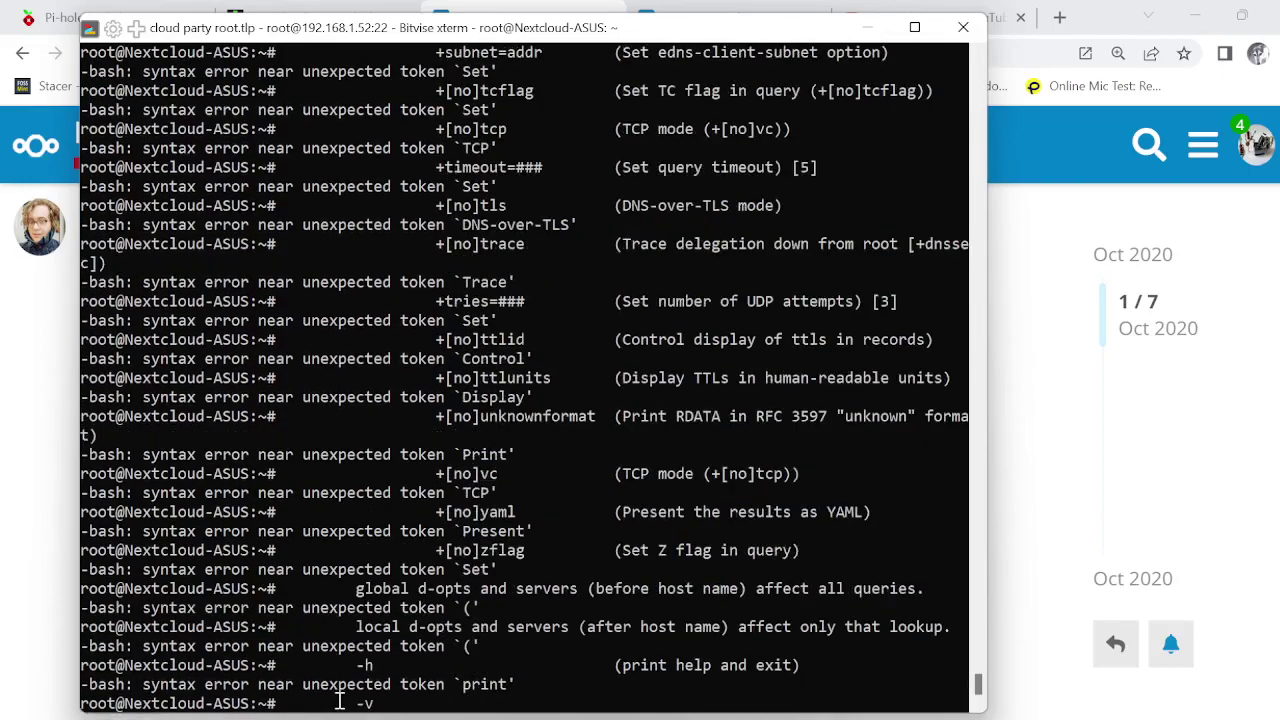
Clear the leftover -v from the shell prompt and run yugfvvy as a test command
key(BackSpace)
key(BackSpace)
key(BackSpace)
key(BackSpace)
text(yugfvvv)
key(Return)
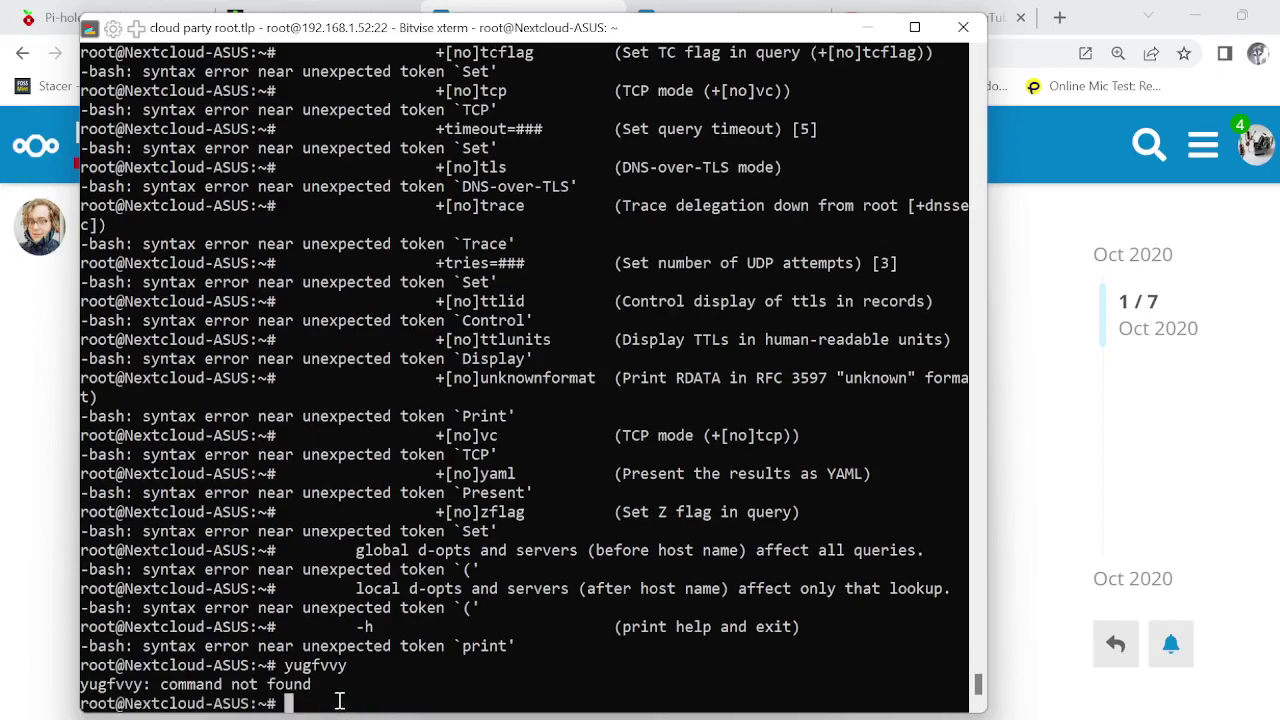
Replace the recalled test command with ping 192.16.1.1, run it, and stop the ping after a while
key(Up)
key(BackSpace)
key(BackSpace)
key(BackSpace)
key(BackSpace)
key(BackSpace)
key(BackSpace)
key(BackSpace)
text(ping 192.)
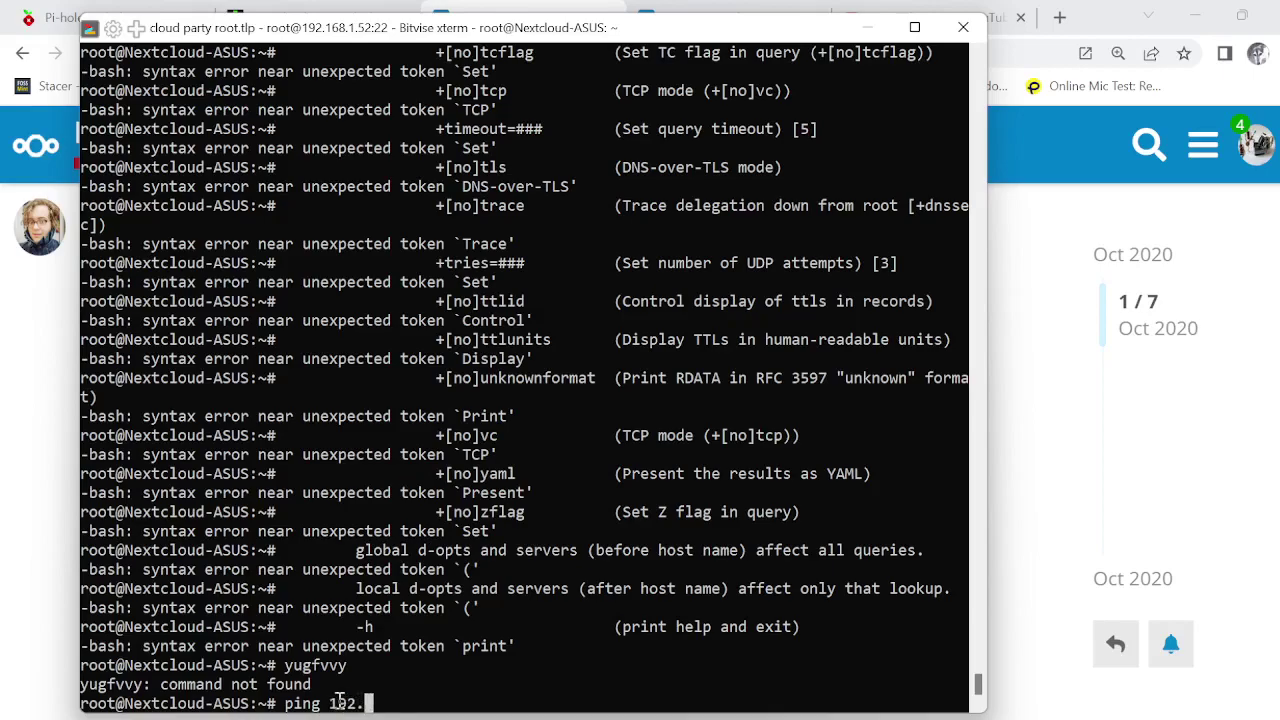
text(16.1.1)
key(Return)
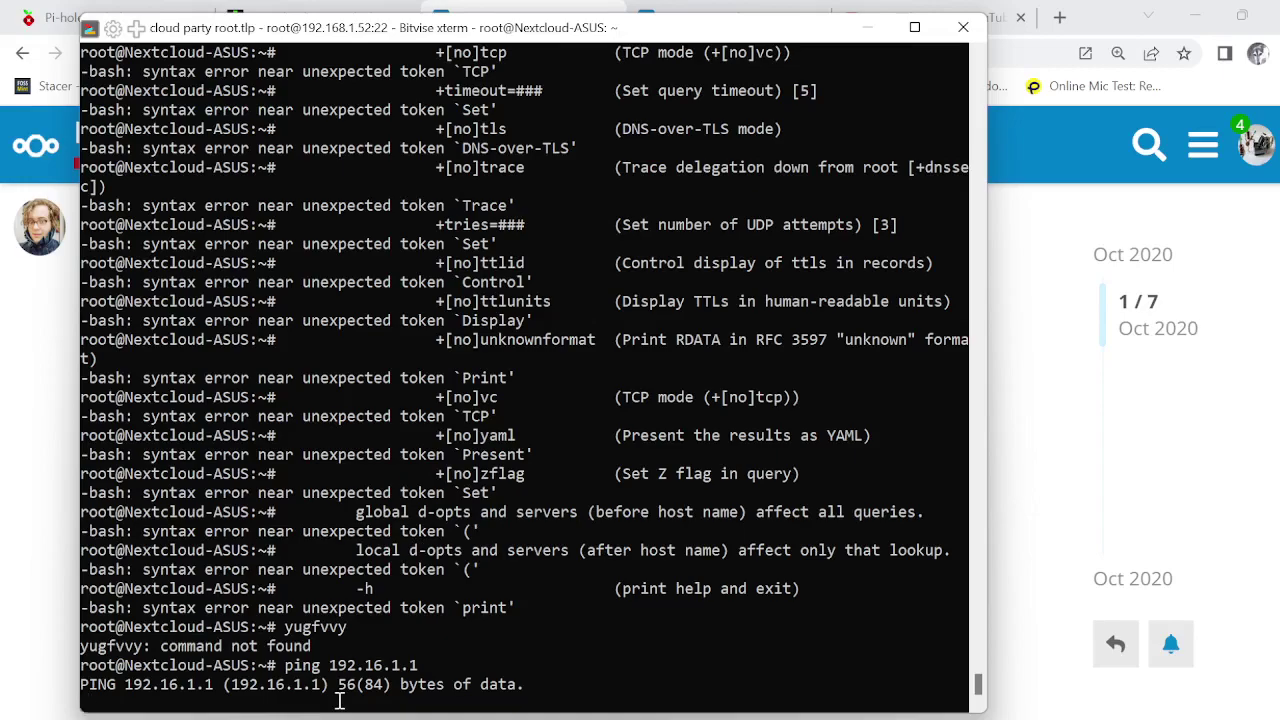
key(ctrl+c)
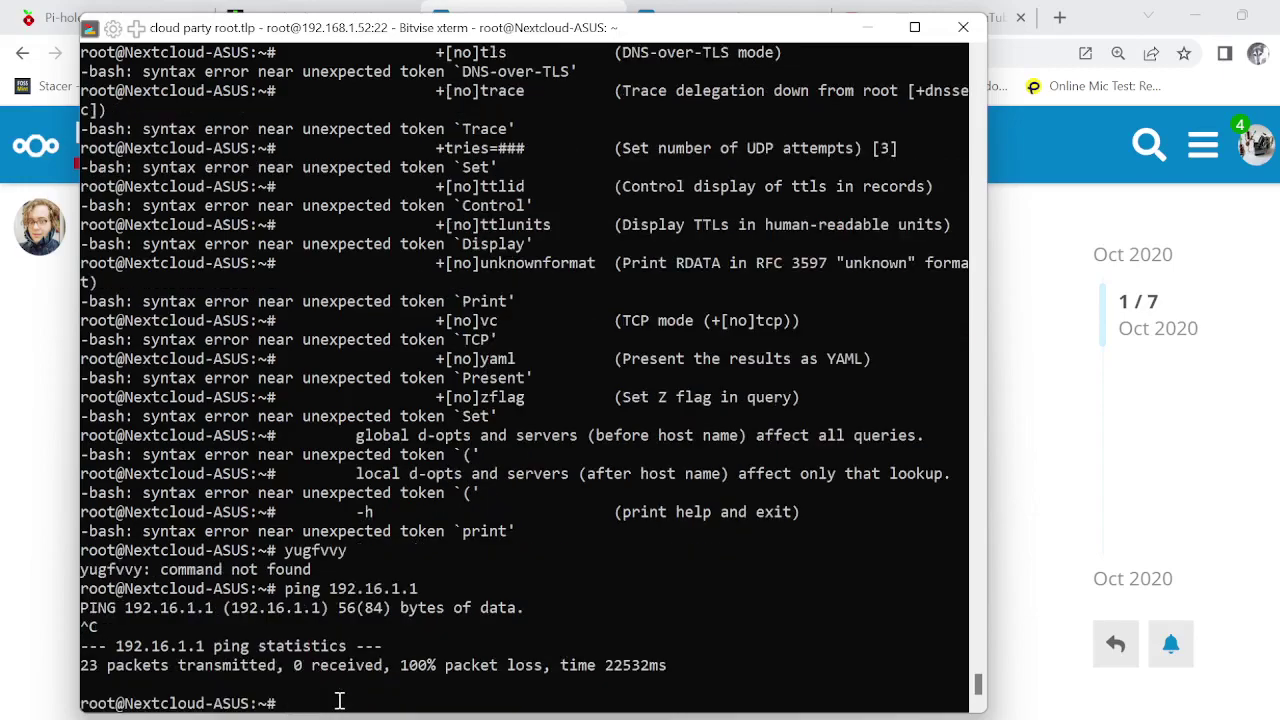
Recall the ping command, correct its address to 192.168.1.1, and run it
key(Up)
key(Left)
key(Left)
key(Left)
key(Left)
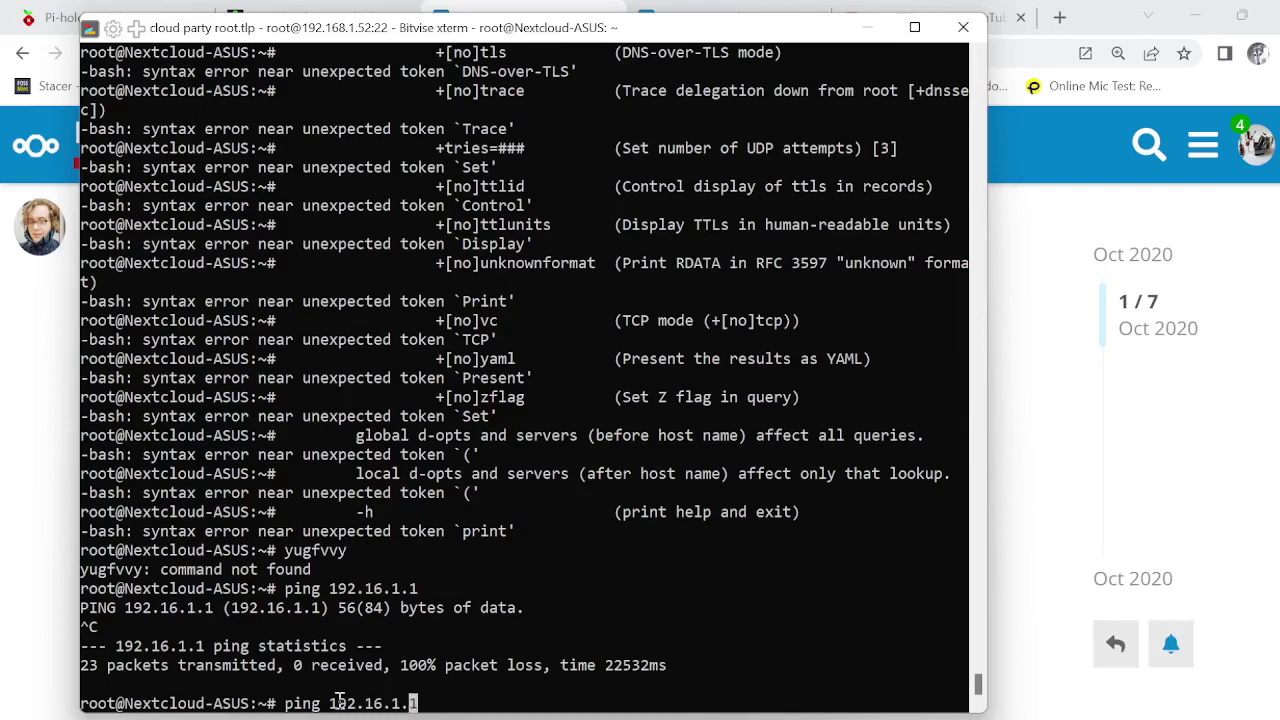
text(8)
key(Return)
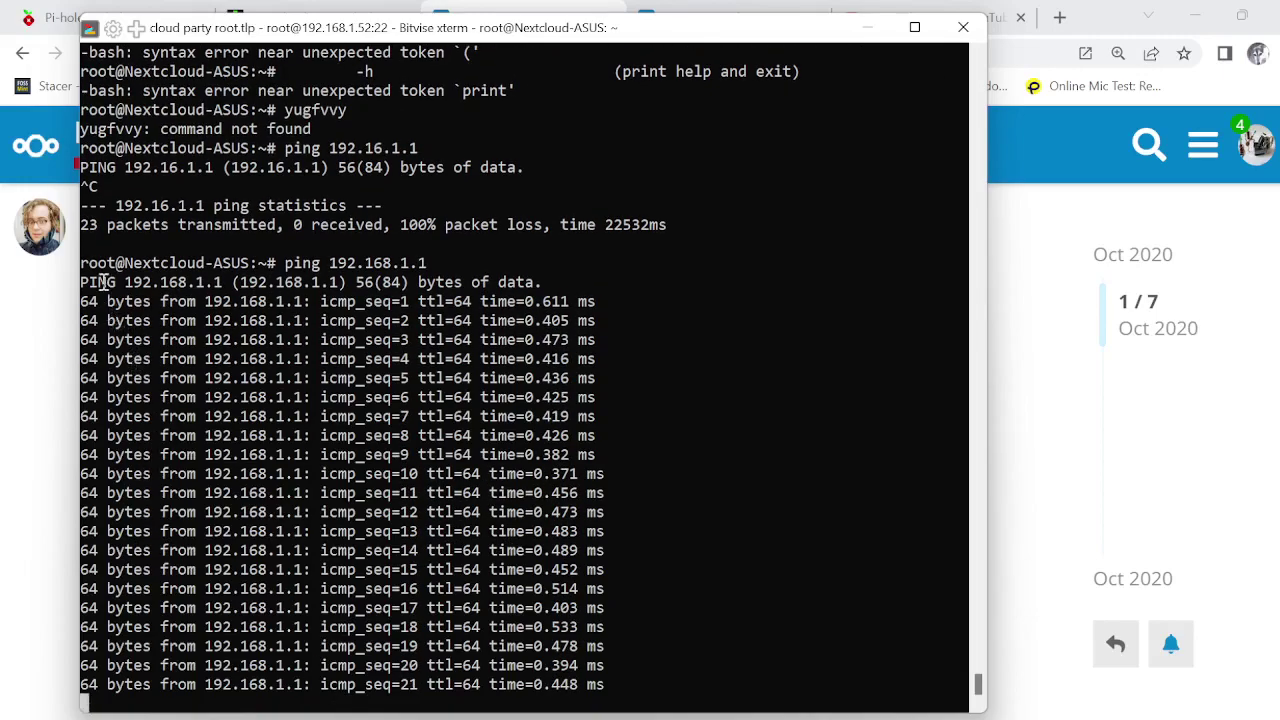
Copy the ping replies from icmp_seq=28 to the start of the icmp_seq=56 line in the terminal output
drag(89, 224, 122, 684)
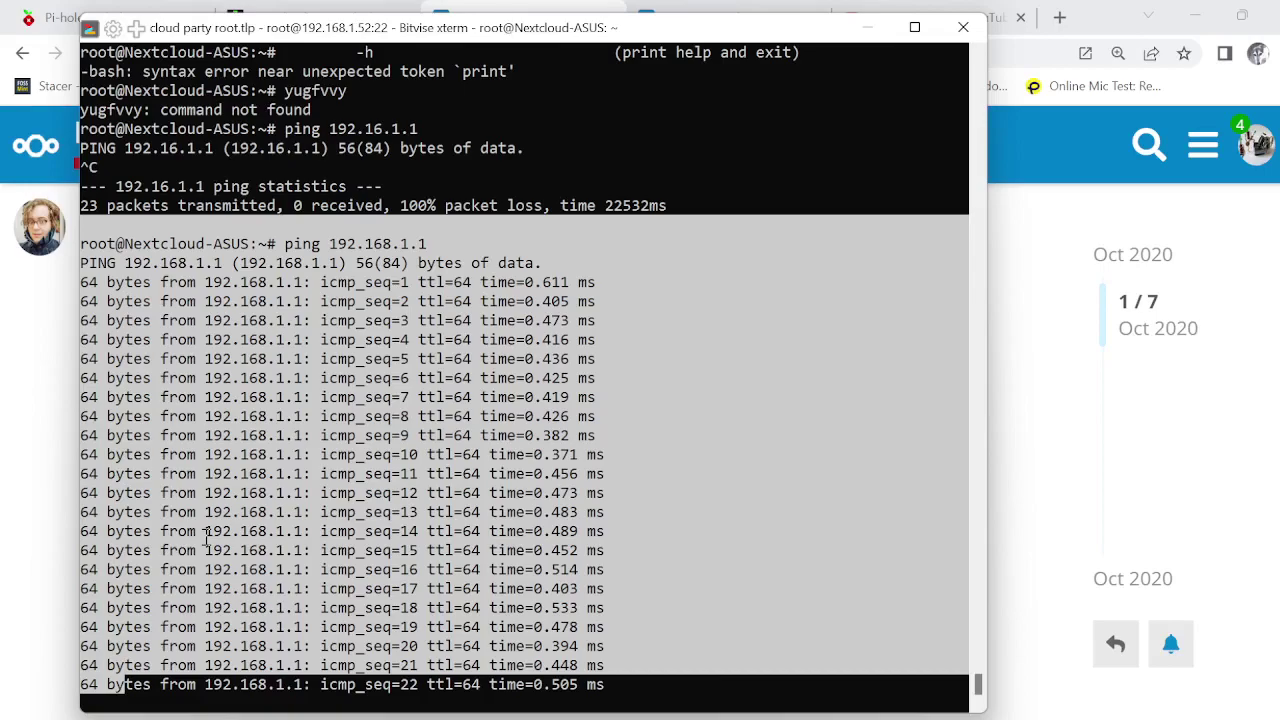
click(206, 540)
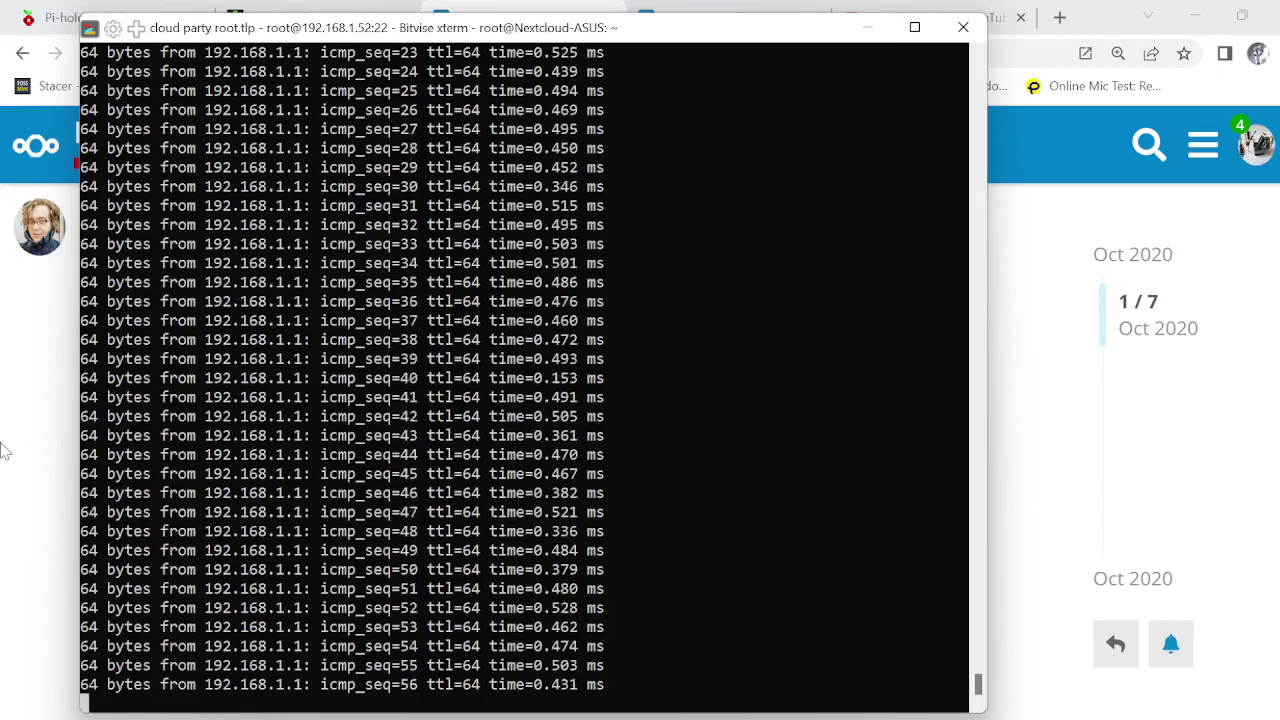
mouse_move(459, 712)
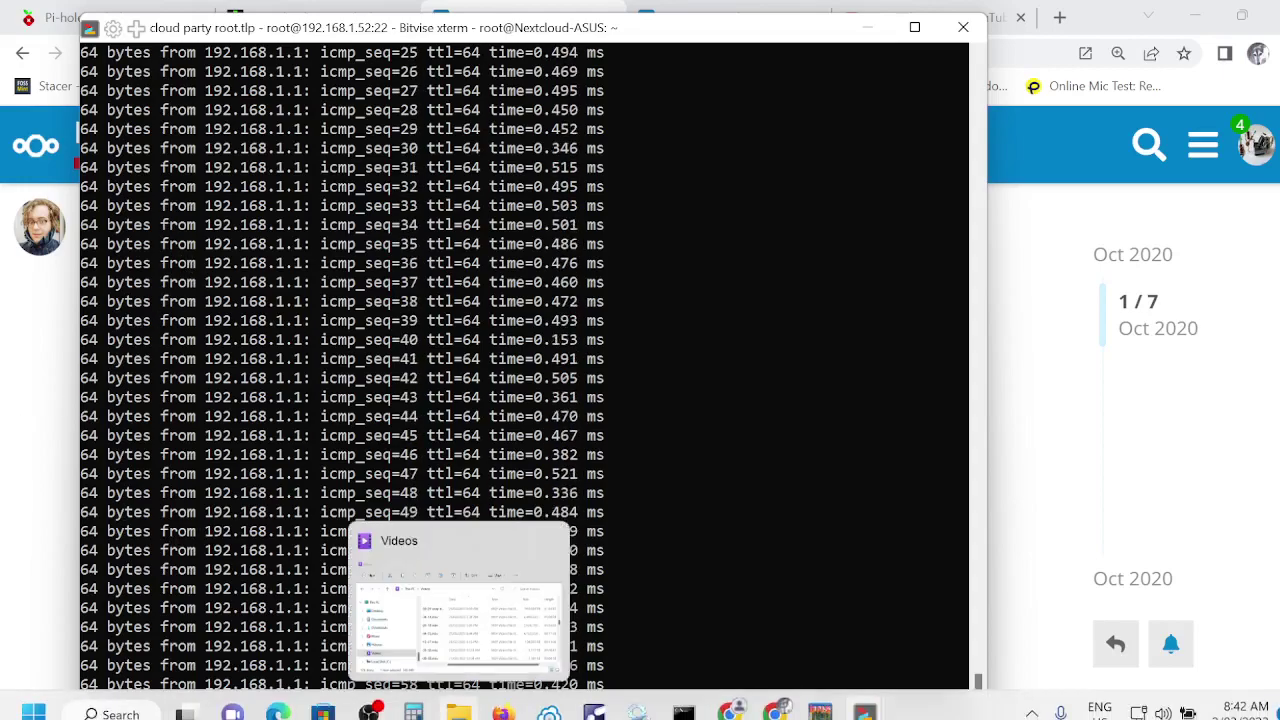
drag(152, 71, 190, 607)
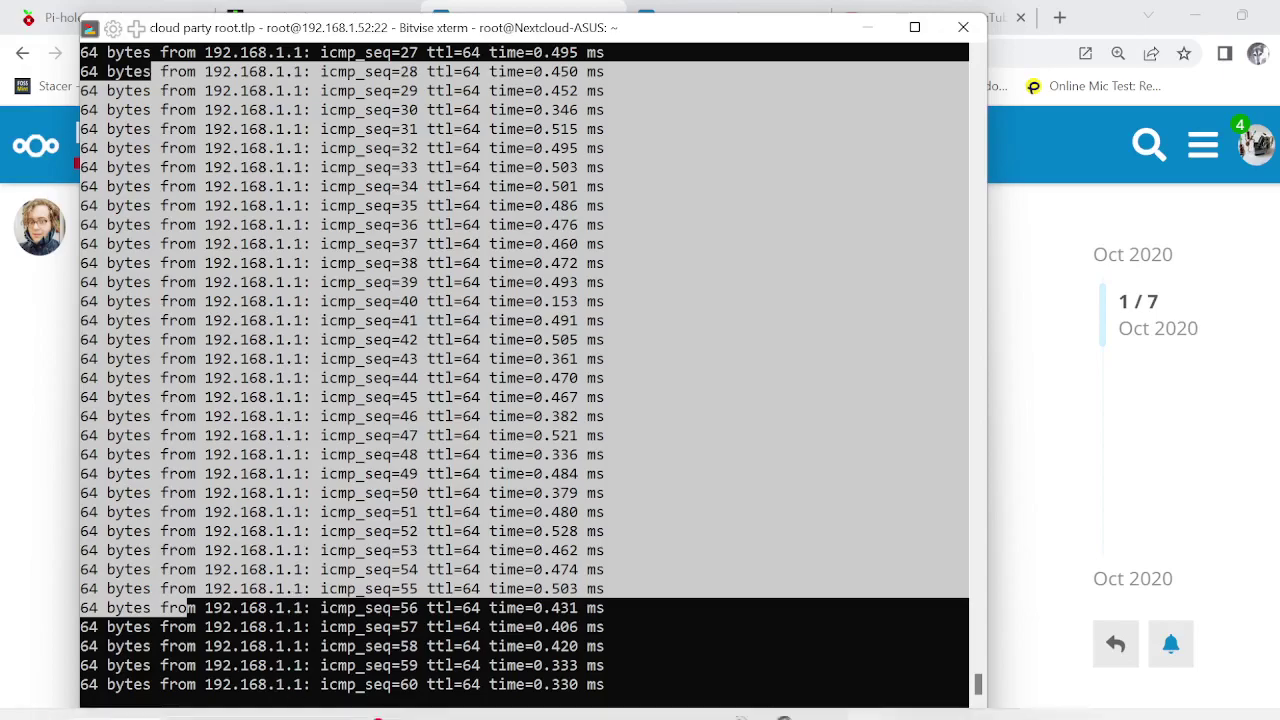
Switch to the terminal window holding the renice commands, and move it higher on the screen to reach its prompt
mouse_move(865, 713)
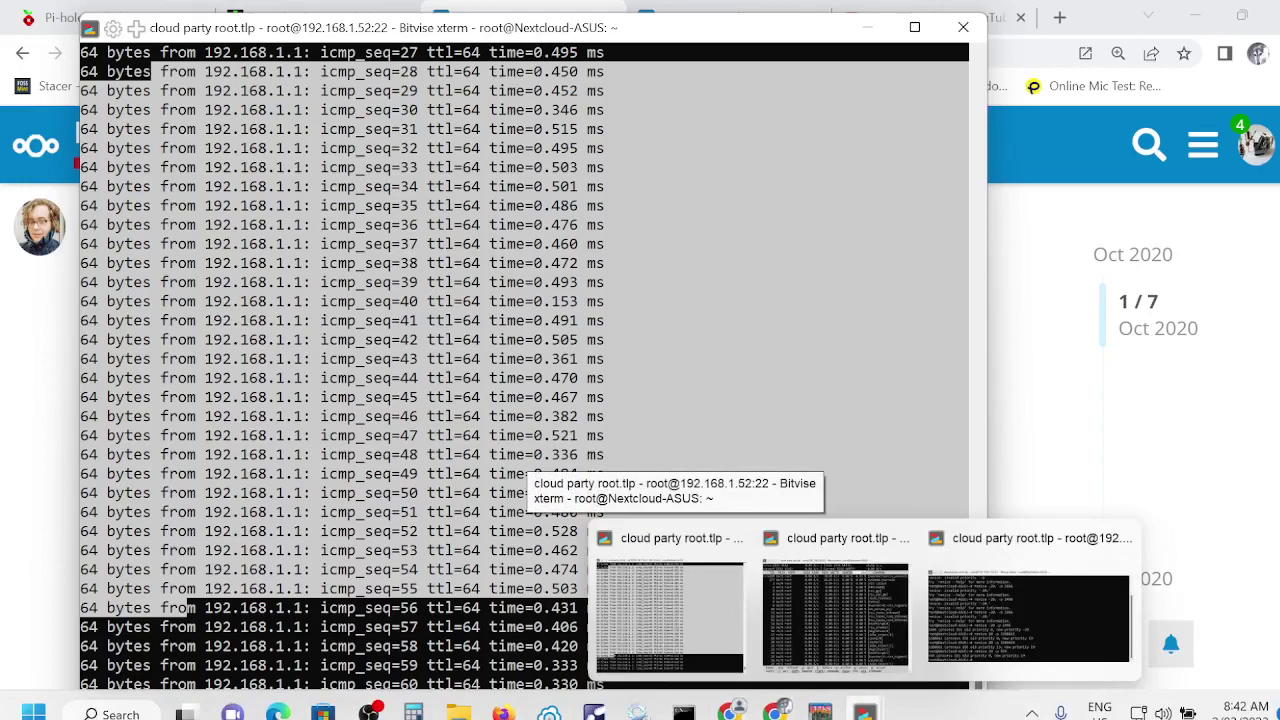
click(1000, 630)
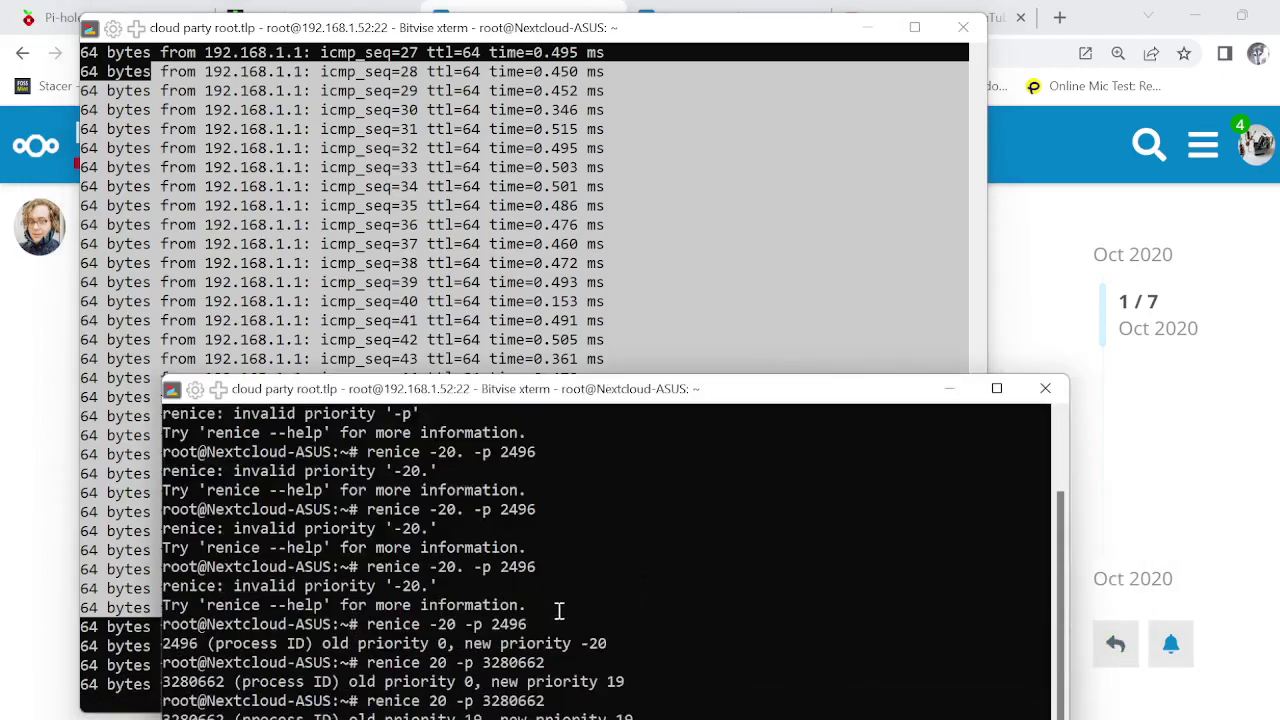
drag(519, 395, 513, 133)
scroll(592, 430, down, 2)
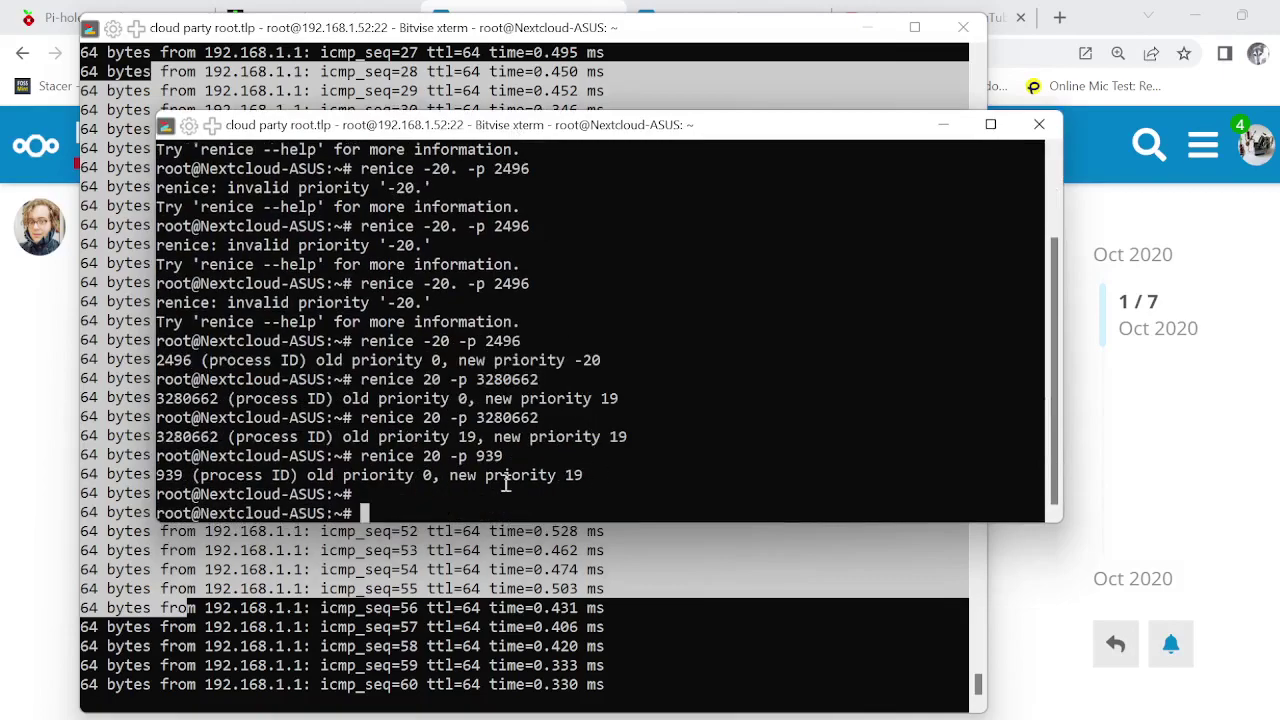
Paste the copied ping replies repeatedly at this terminal's prompt, about twenty times, so the shell tries to run each line
right_click(397, 505)
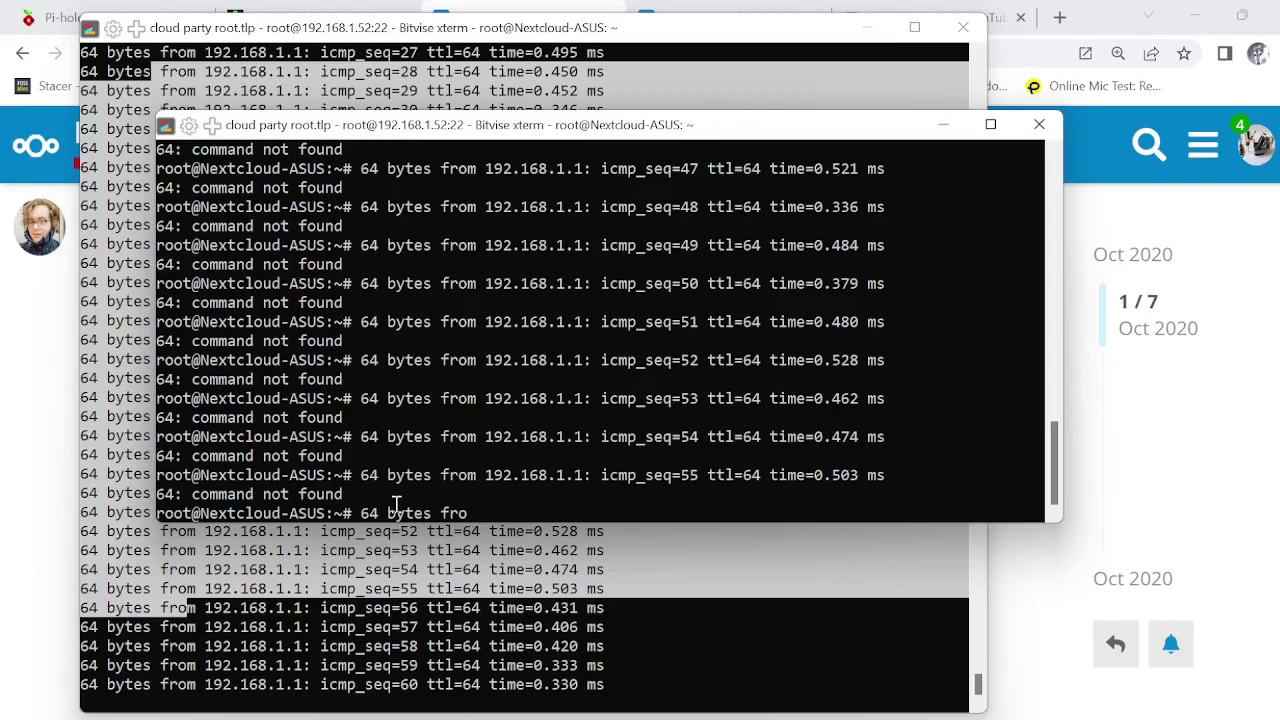
right_click(396, 505)
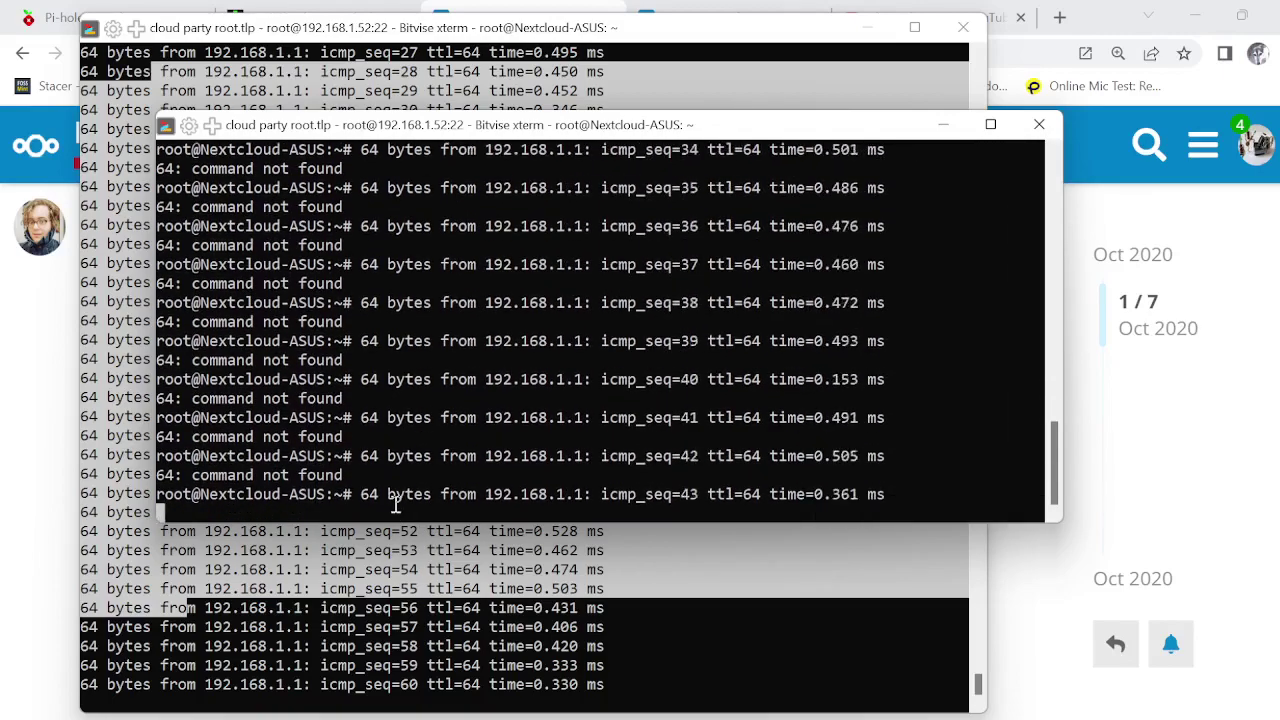
right_click(396, 505)
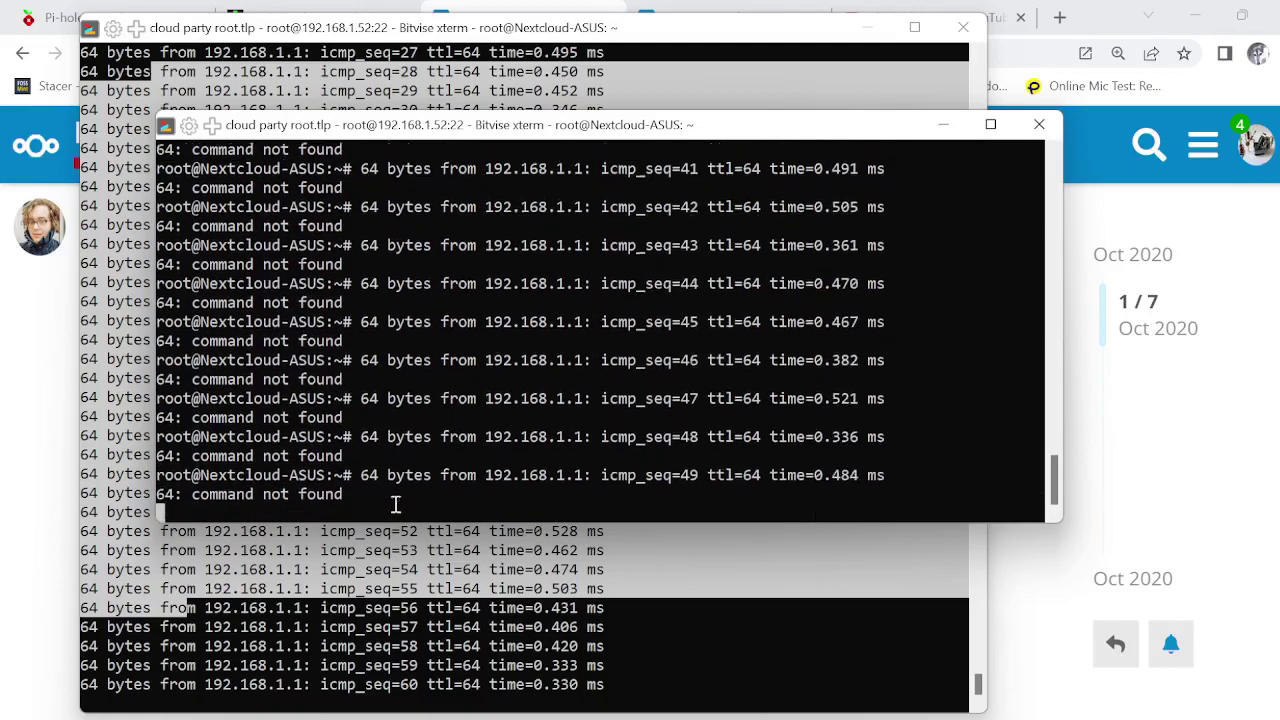
right_click(396, 505)
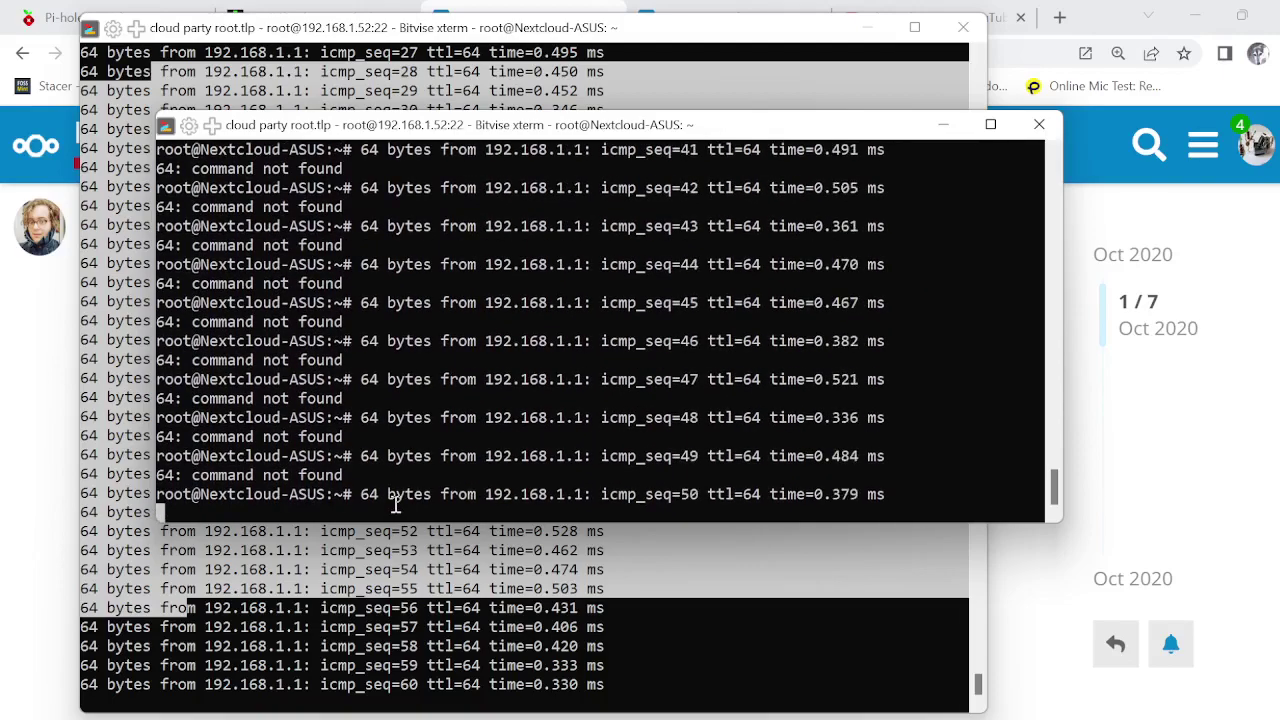
right_click(396, 505)
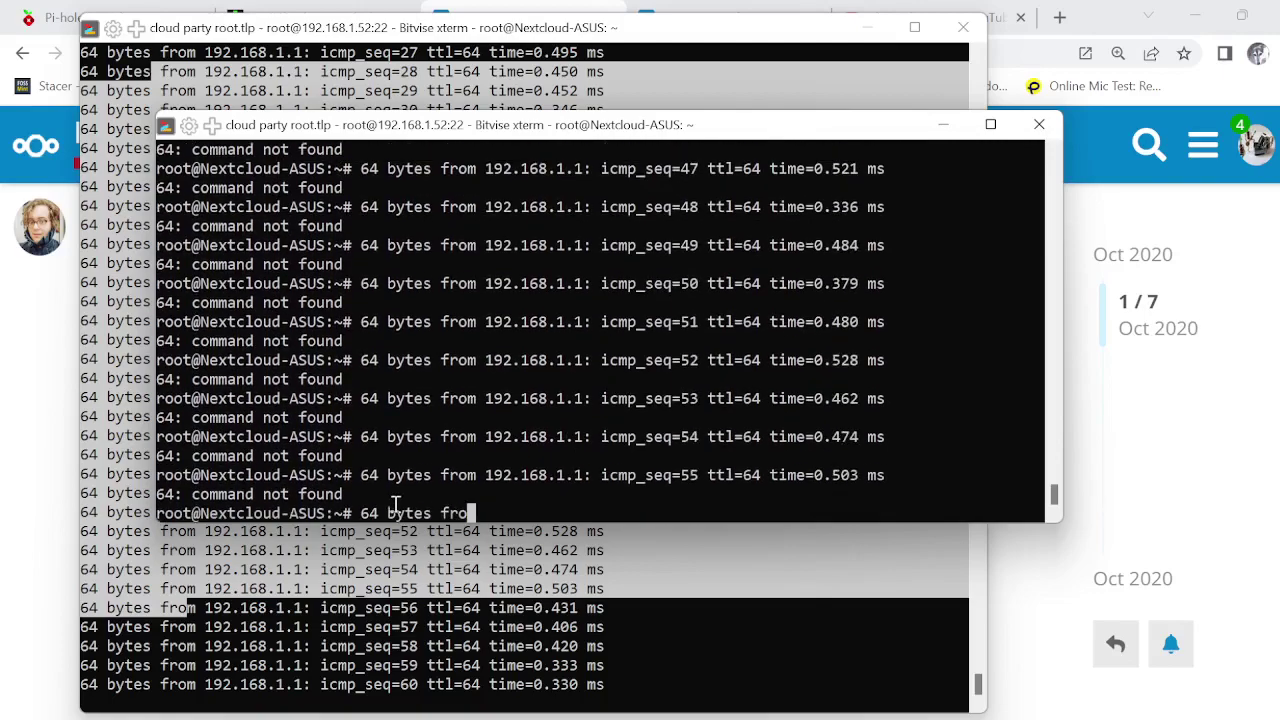
right_click(396, 505)
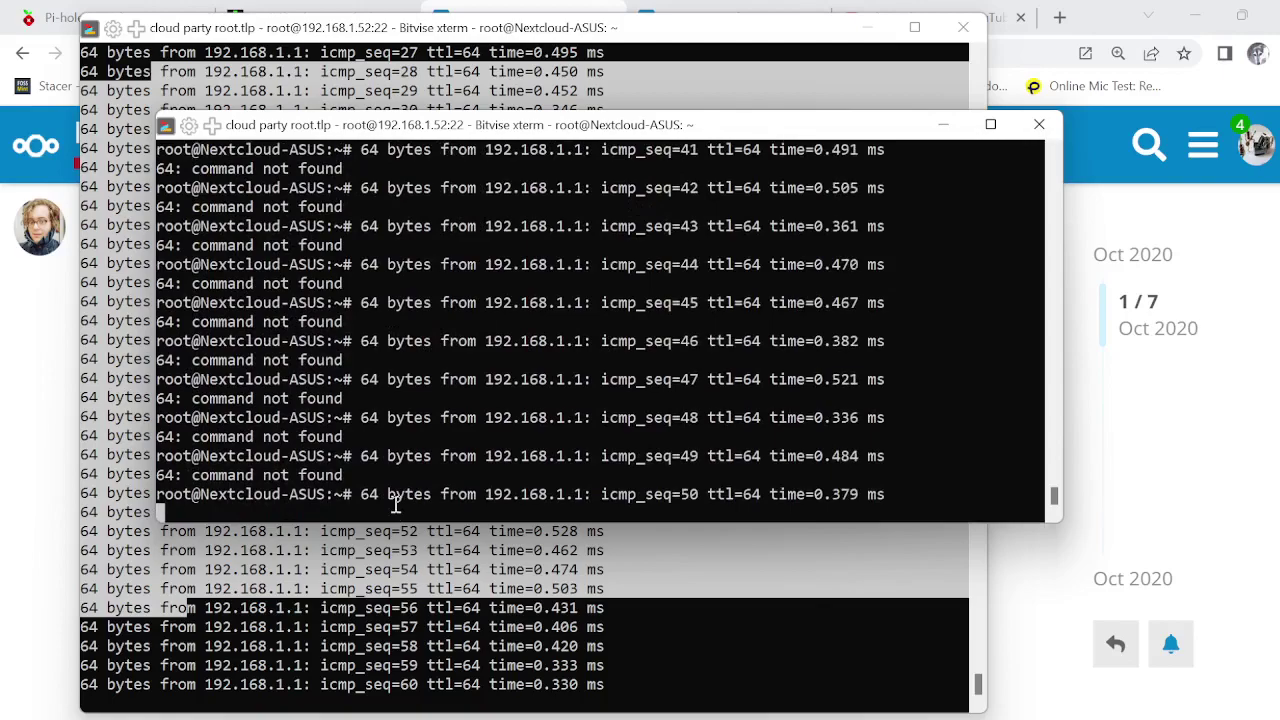
right_click(396, 505)
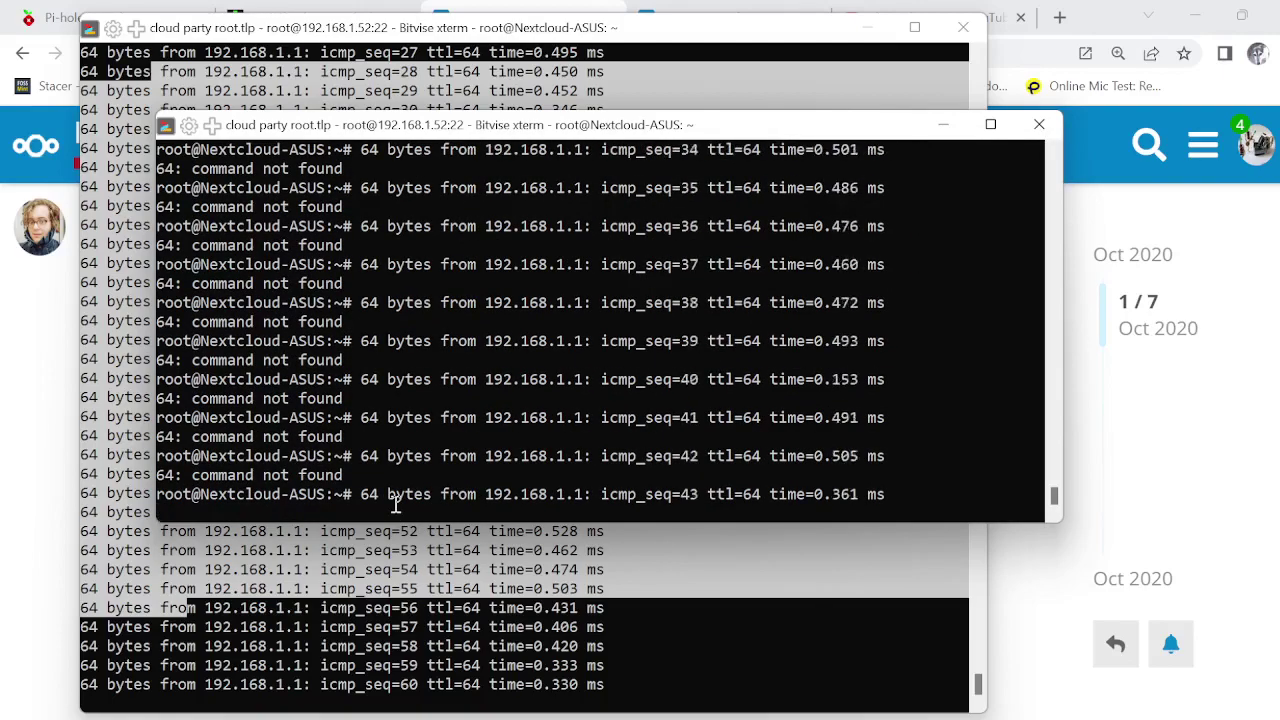
right_click(396, 505)
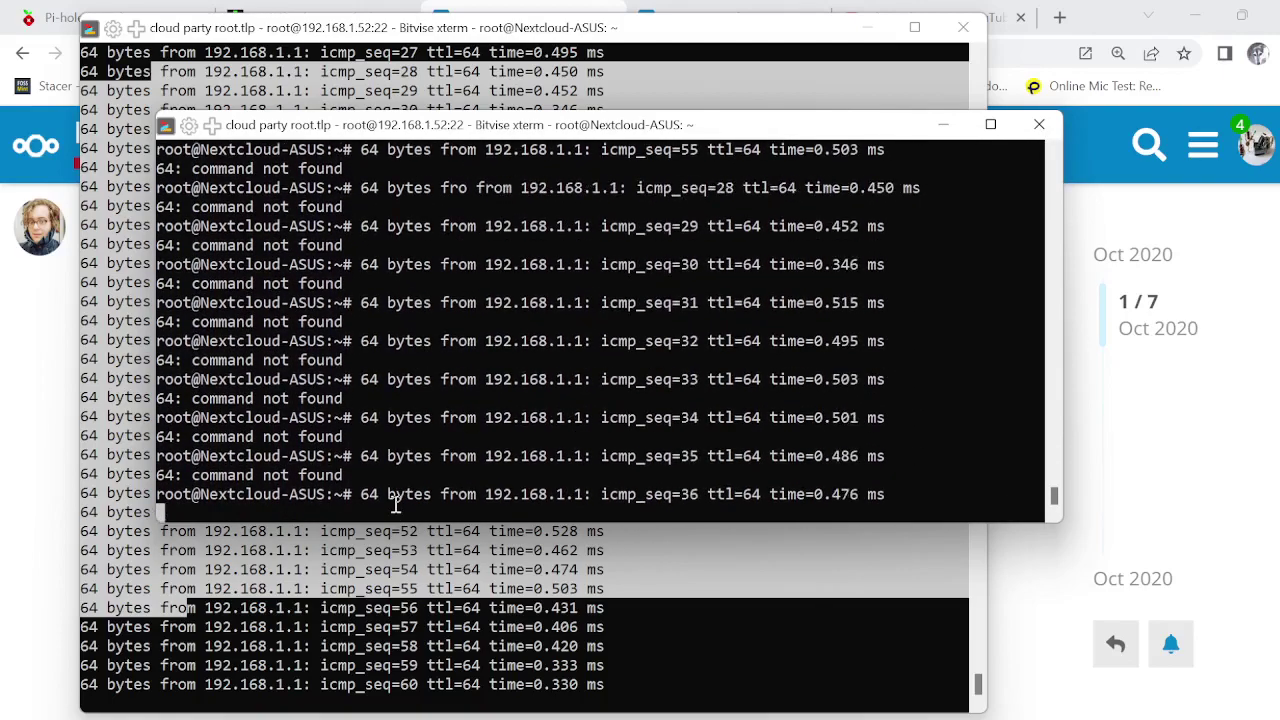
right_click(396, 505)
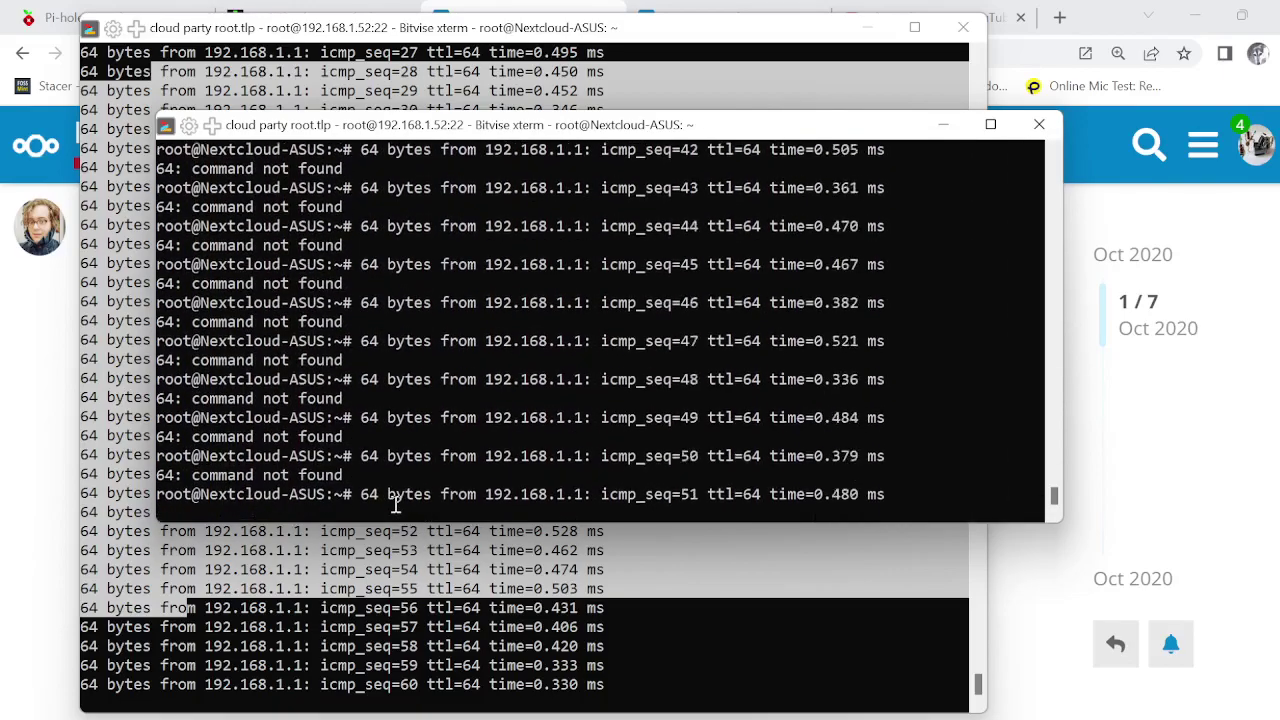
right_click(396, 505)
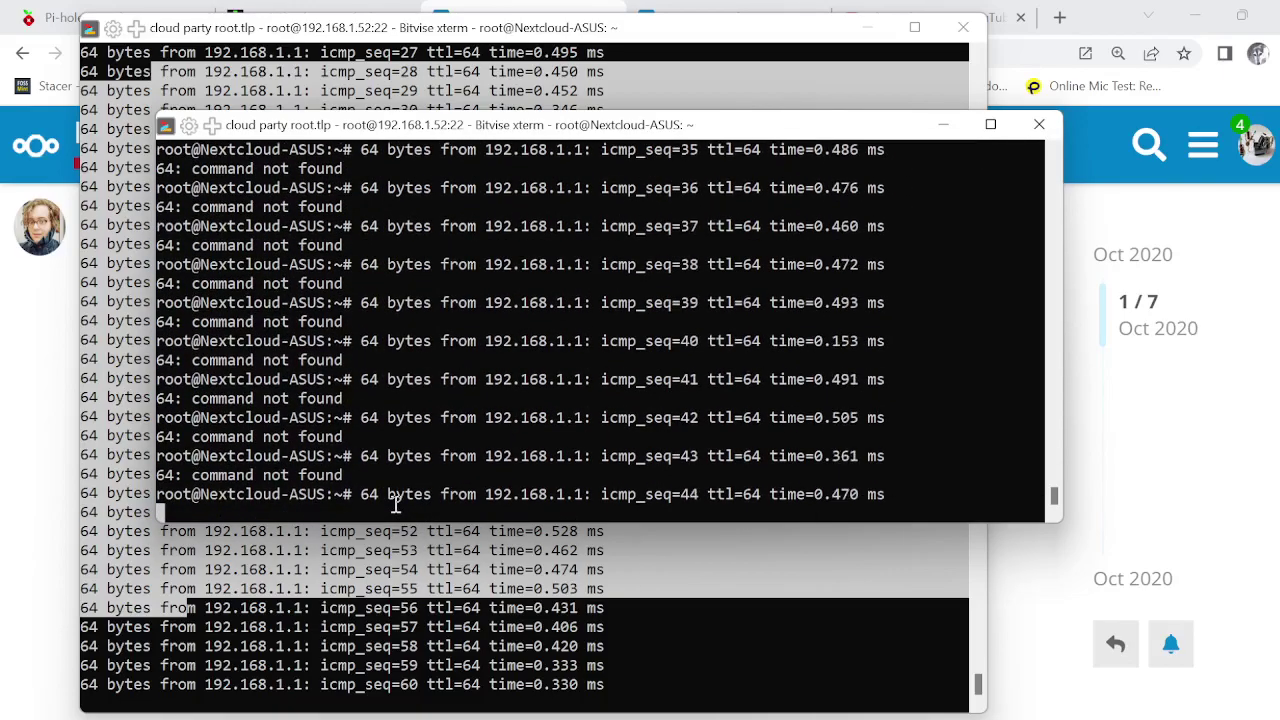
right_click(396, 505)
right_click(396, 505)
right_click(395, 505)
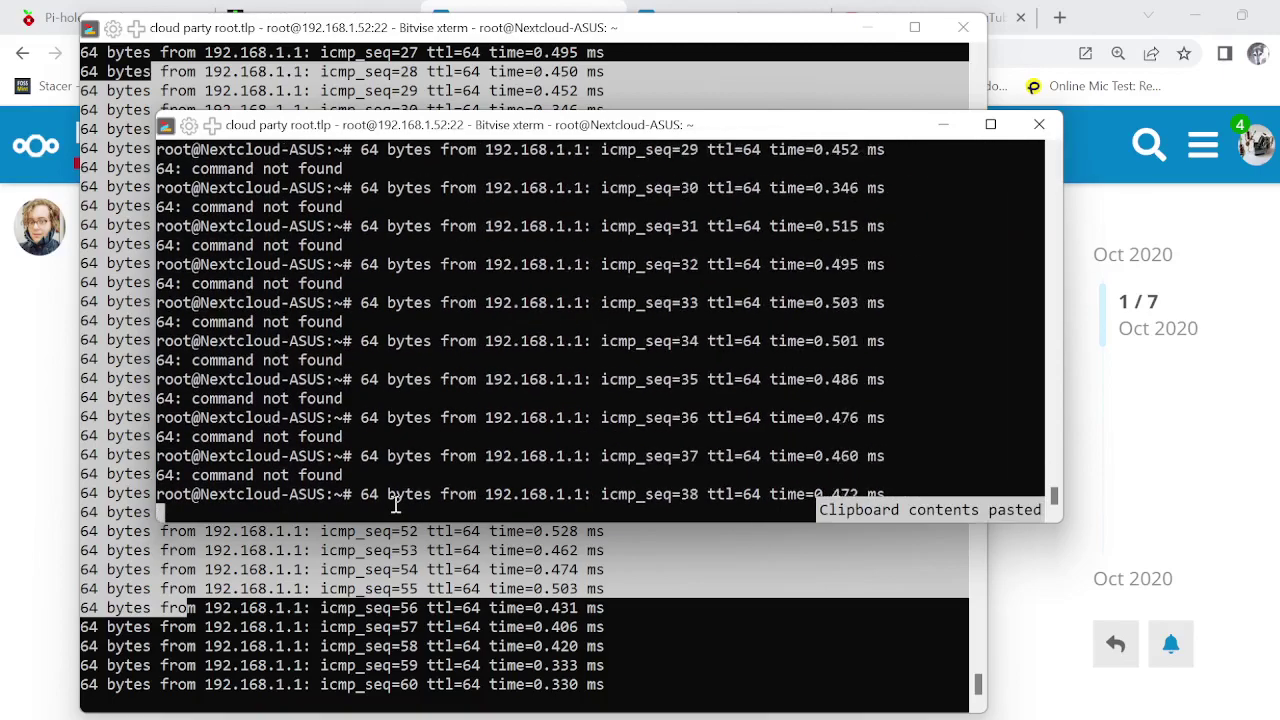
right_click(395, 505)
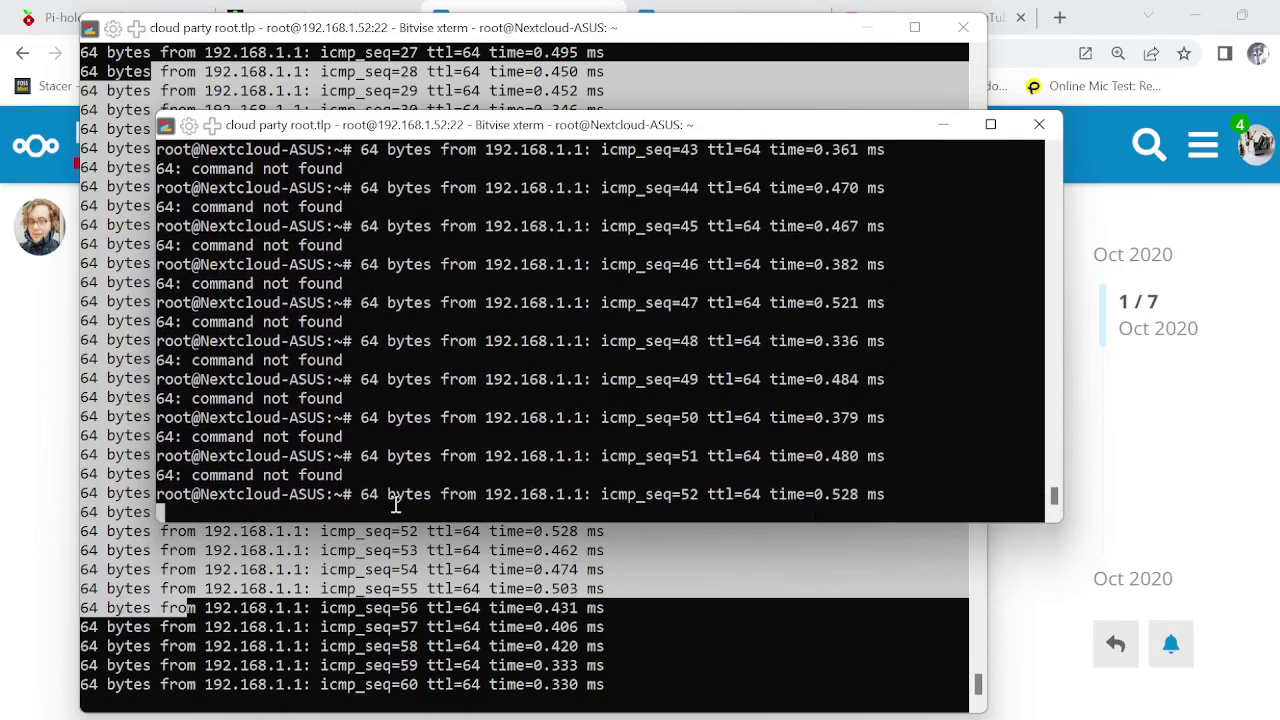
right_click(395, 505)
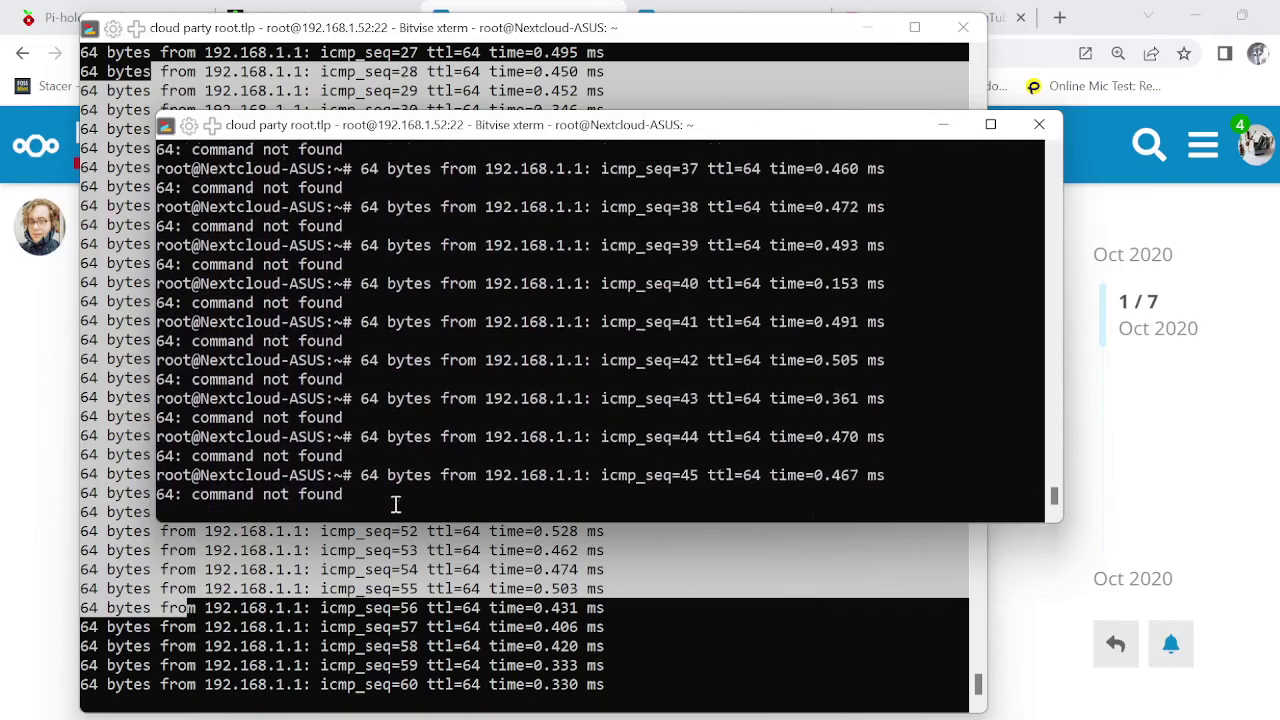
right_click(395, 505)
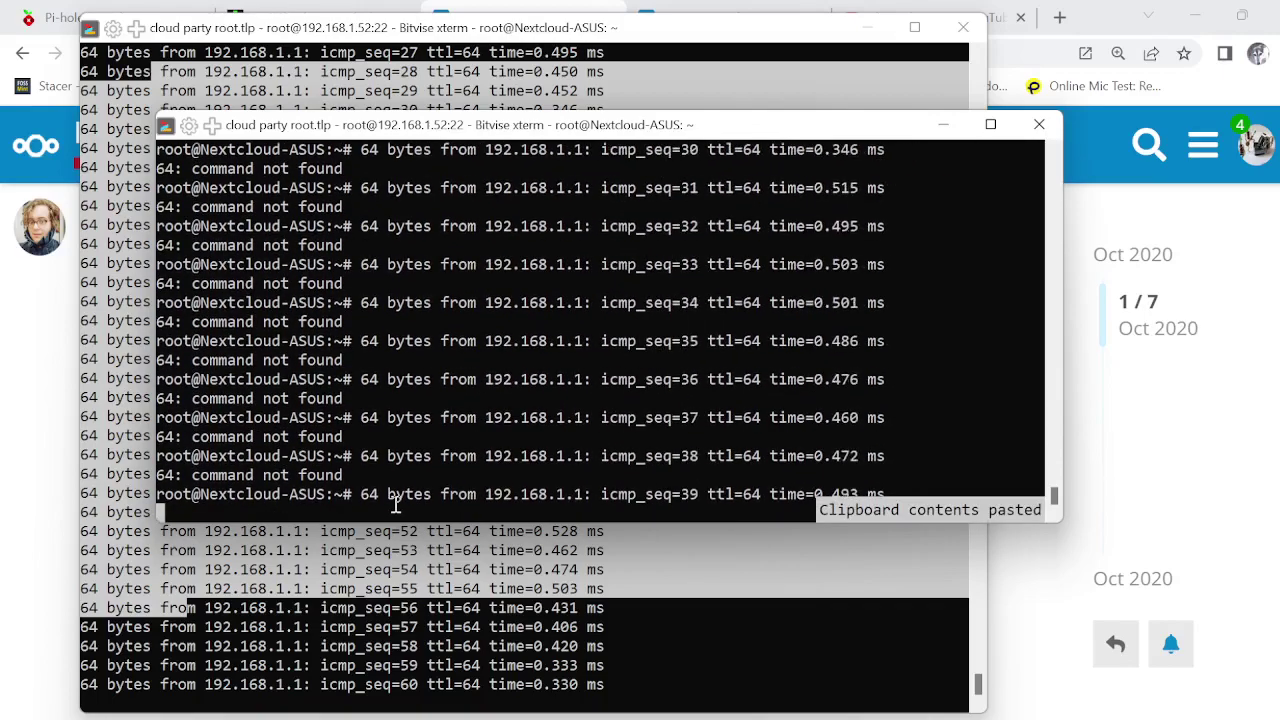
right_click(395, 505)
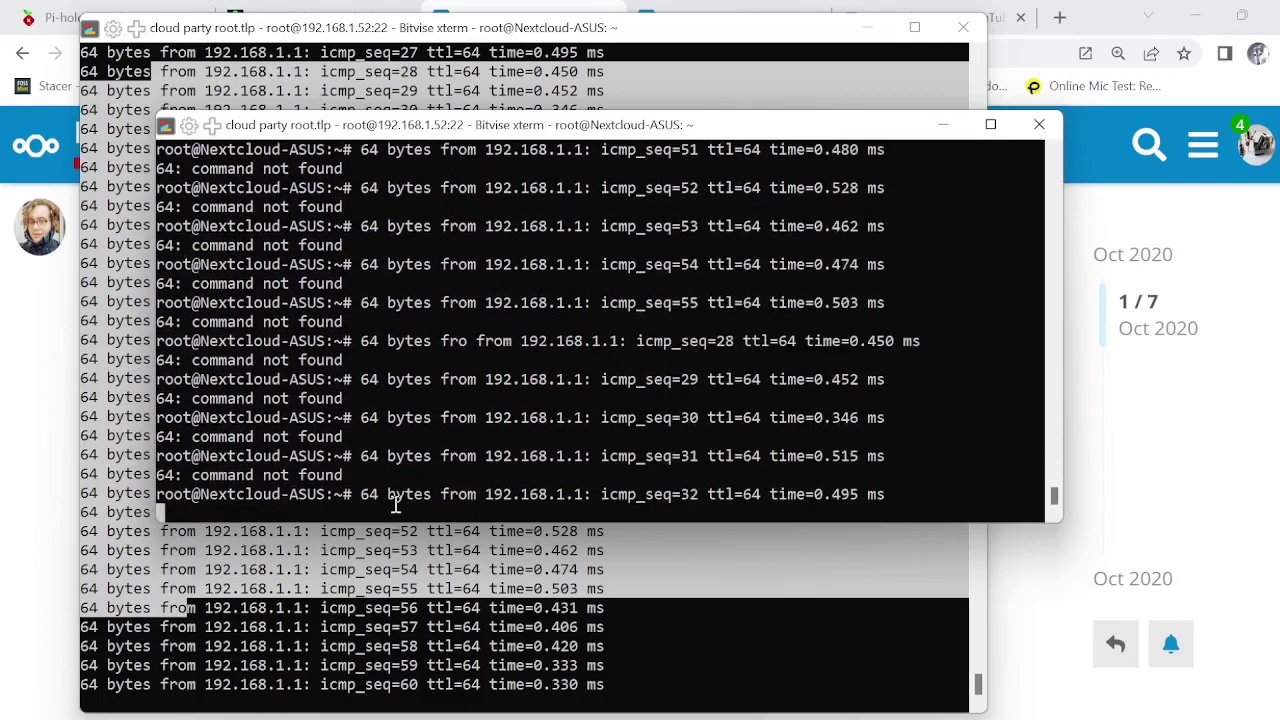
right_click(395, 505)
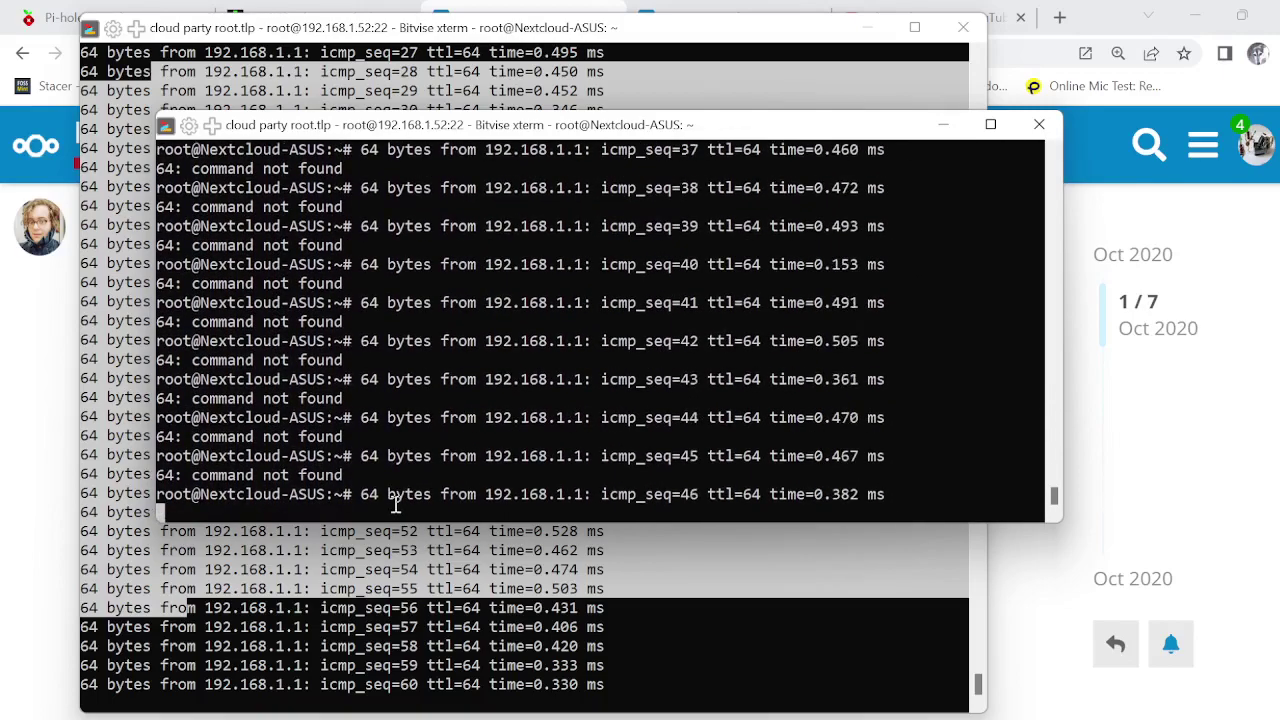
right_click(395, 505)
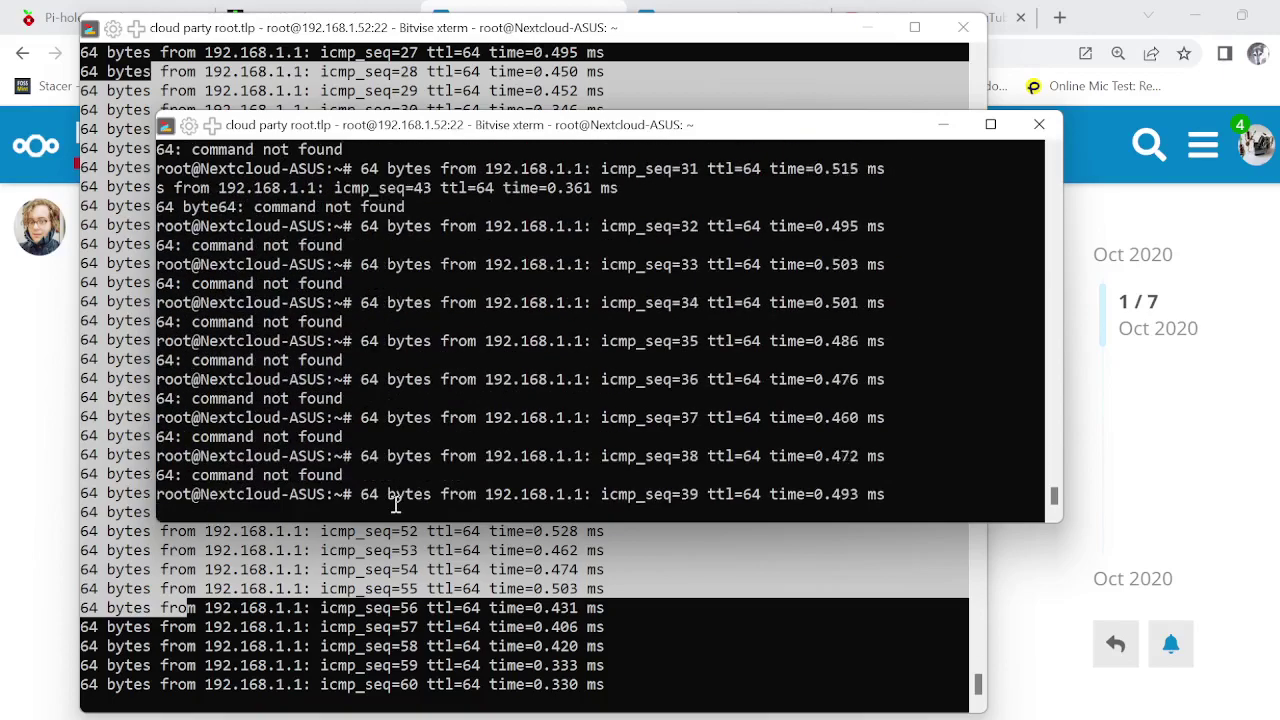
right_click(395, 505)
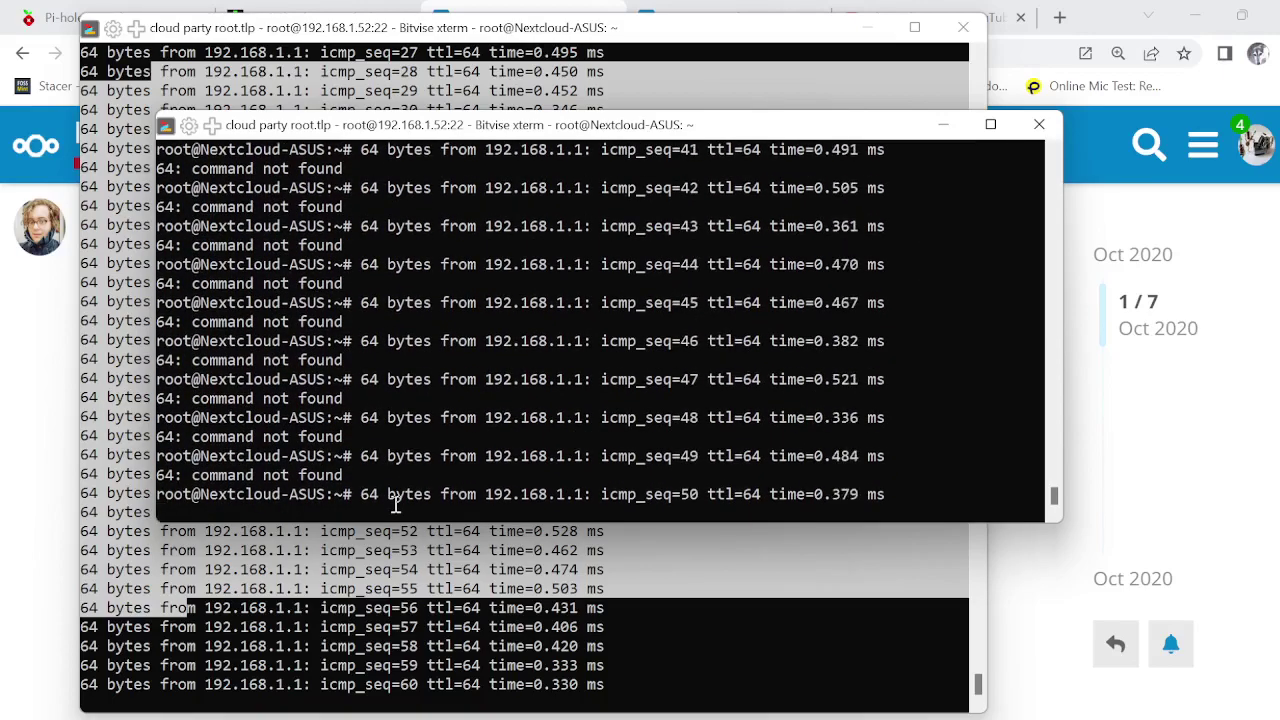
right_click(395, 505)
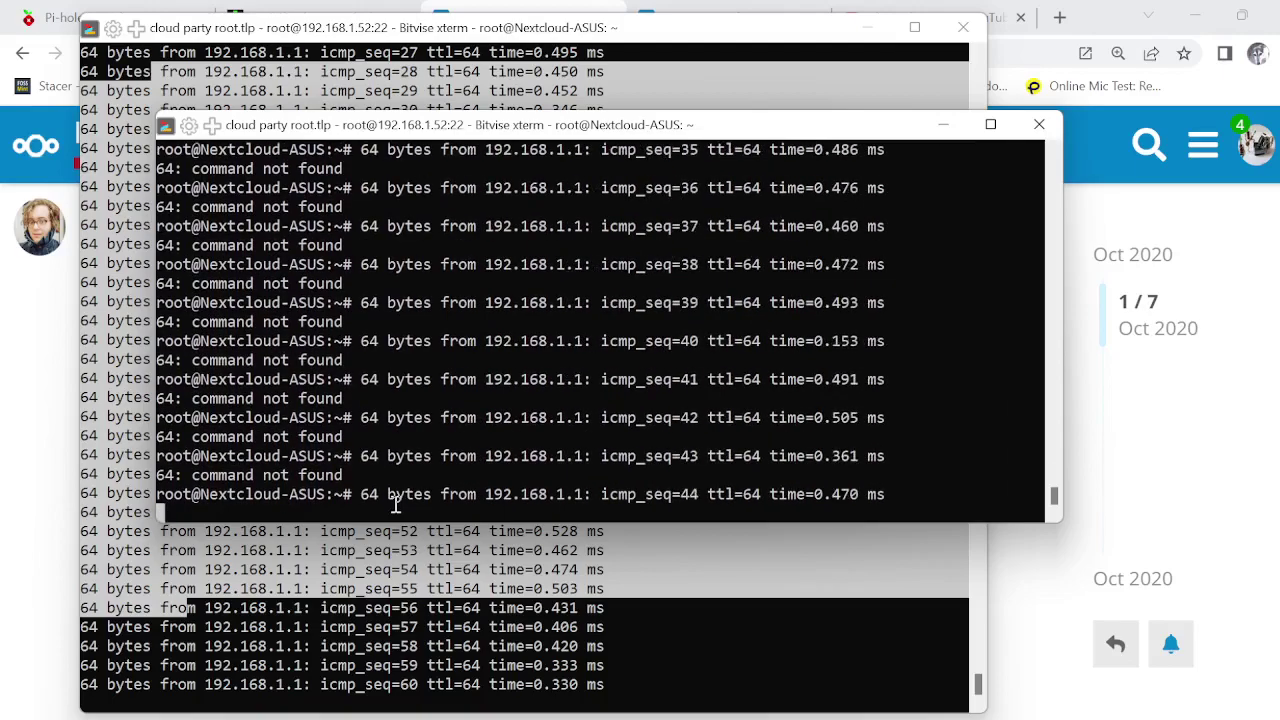
right_click(395, 505)
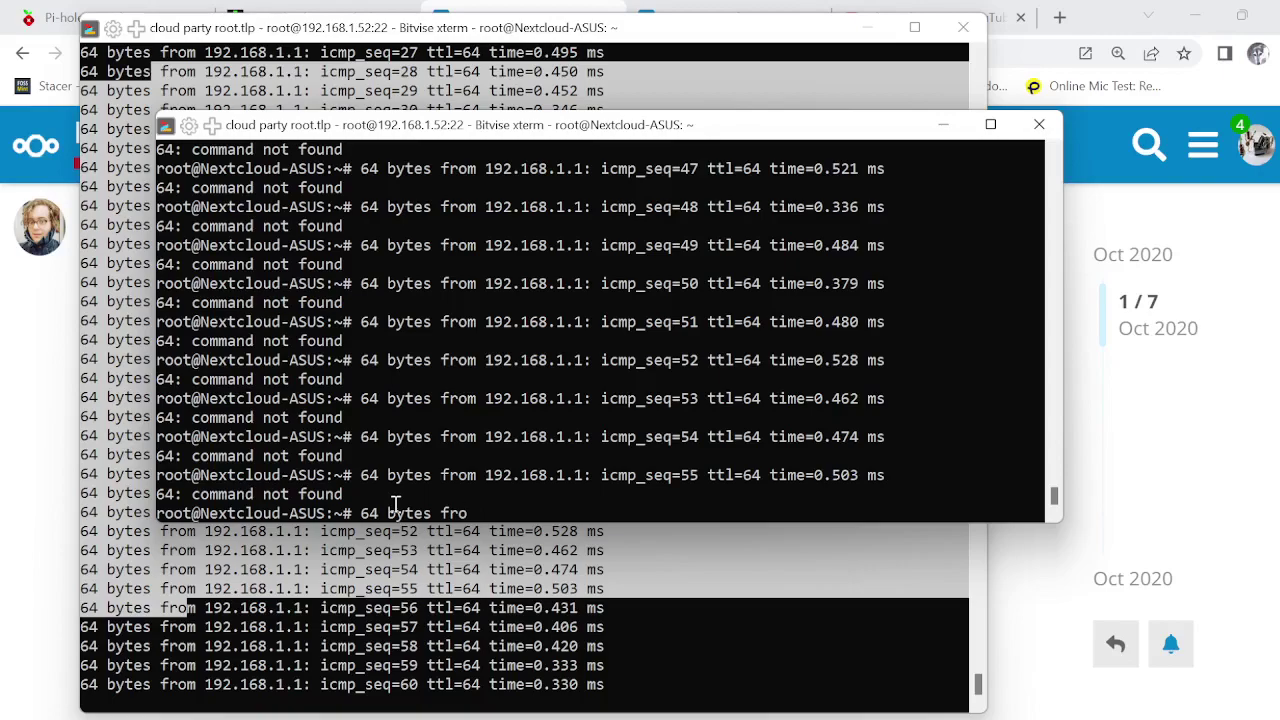
Erase the leftover "64 bytes fro" text at the prompt and paste the copied ping replies about three more times
key(BackSpace)
key(BackSpace)
key(BackSpace)
key(BackSpace)
key(BackSpace)
key(BackSpace)
key(BackSpace)
key(BackSpace)
key(BackSpace)
key(BackSpace)
key(BackSpace)
key(BackSpace)
right_click(395, 505)
right_click(395, 505)
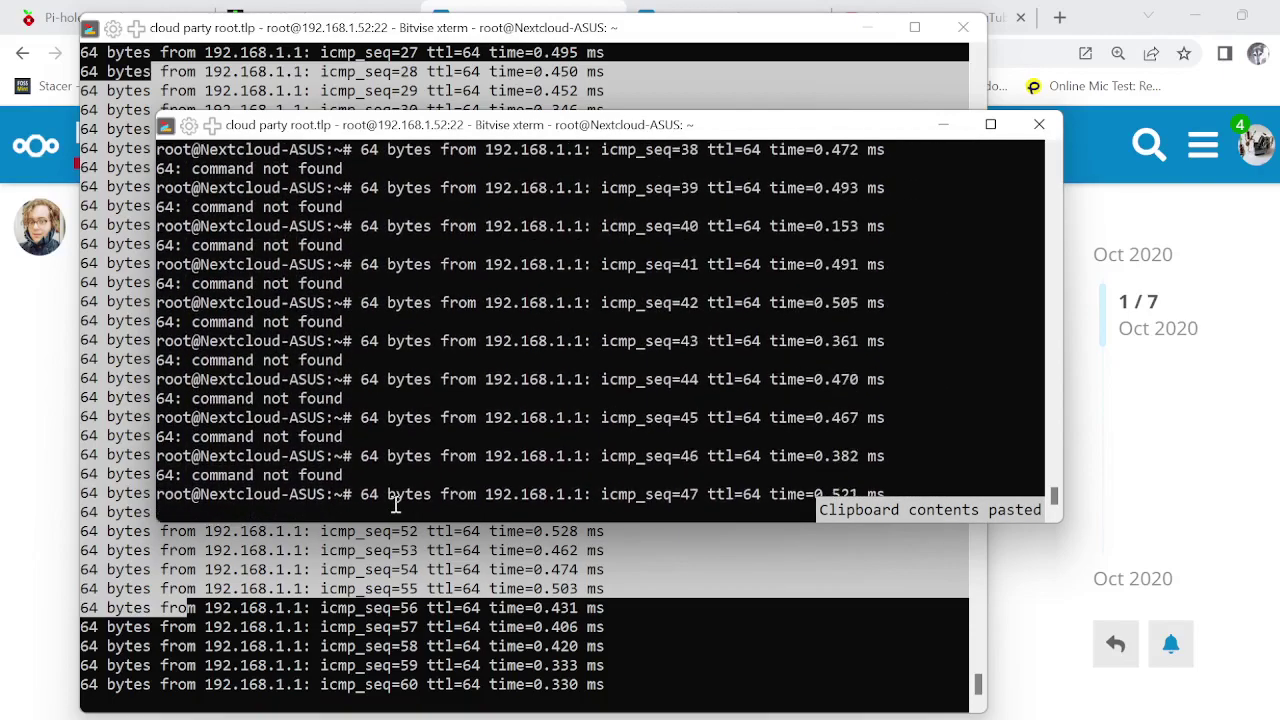
right_click(395, 505)
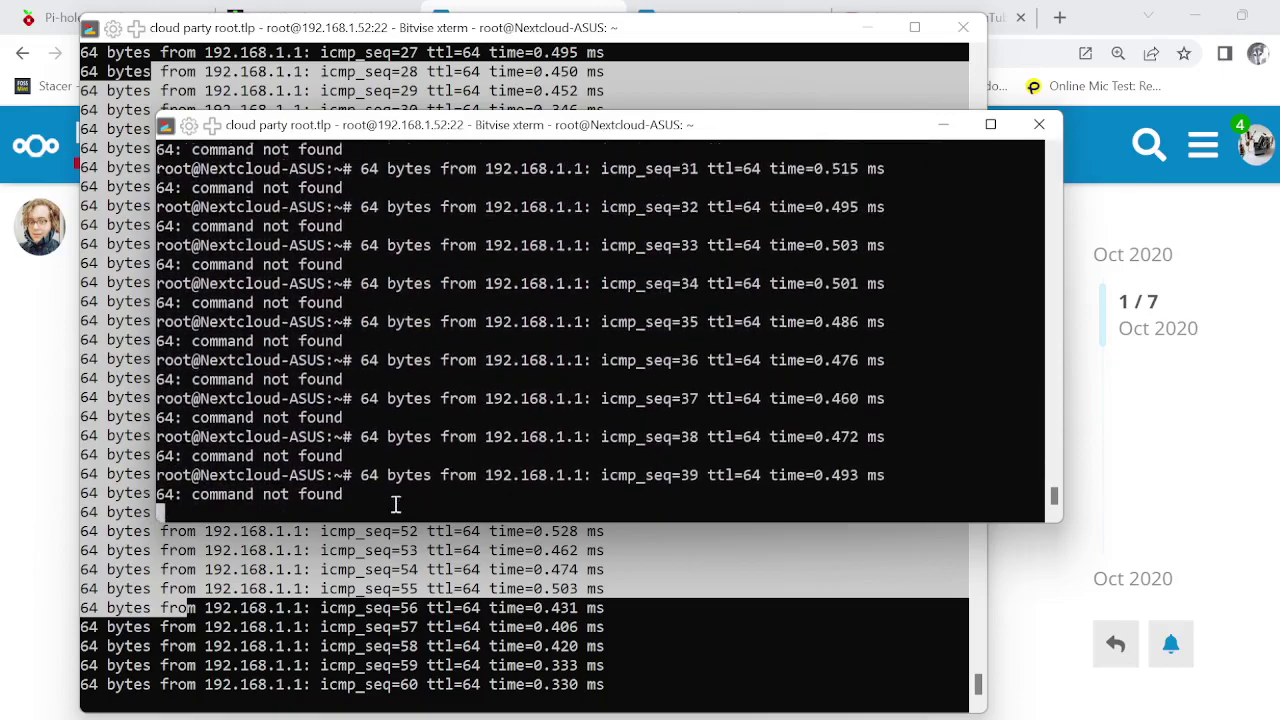
Bring the iotop terminal window to the front and move it lower so the pasting terminal's output stays in view
mouse_move(729, 712)
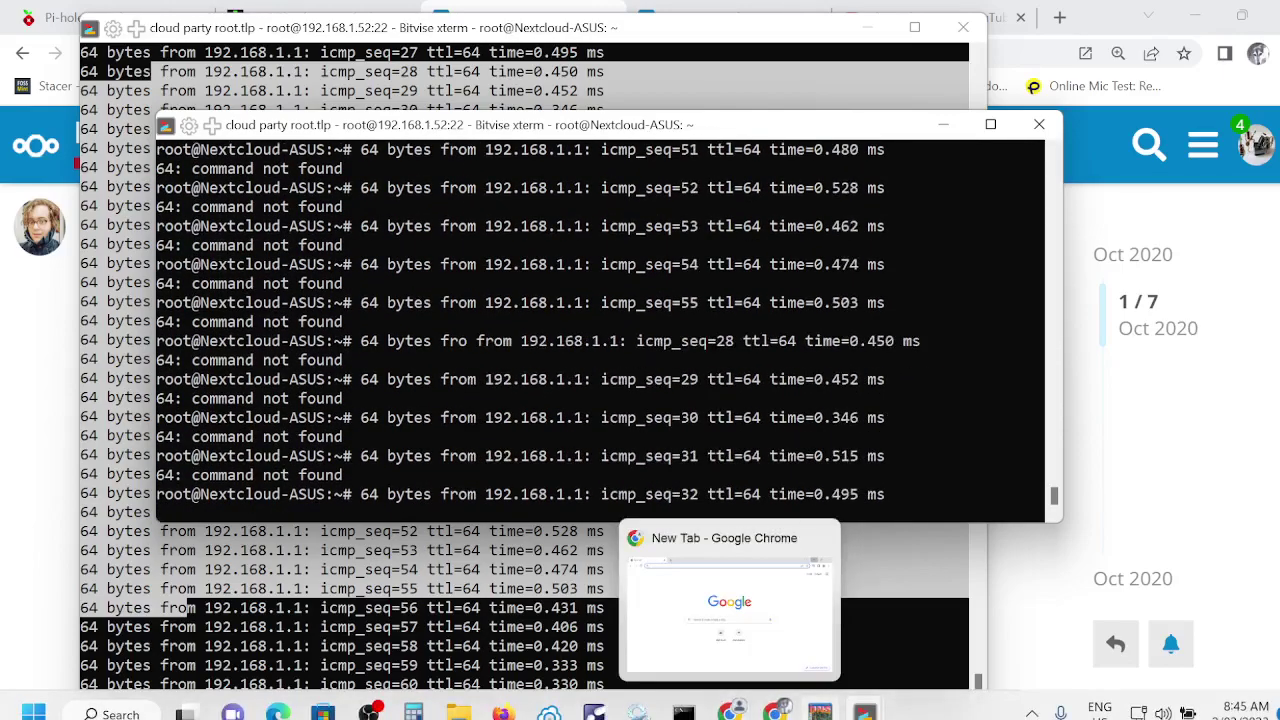
mouse_move(865, 712)
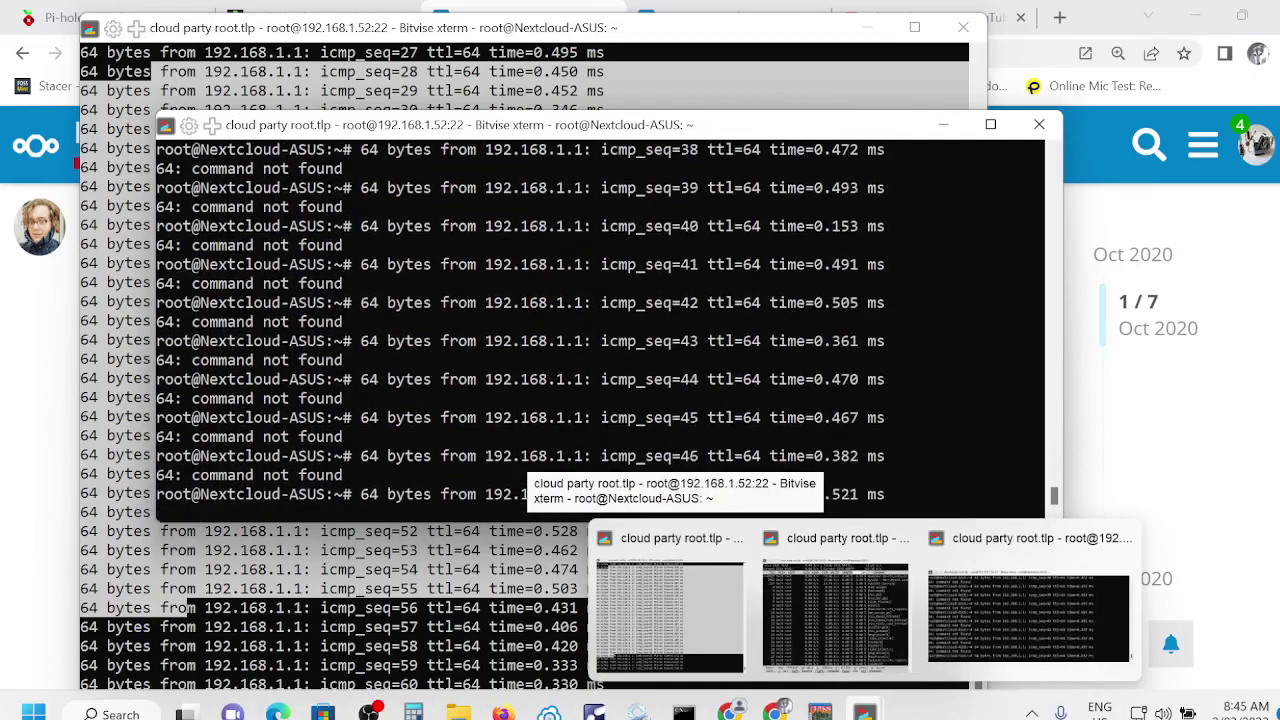
click(825, 624)
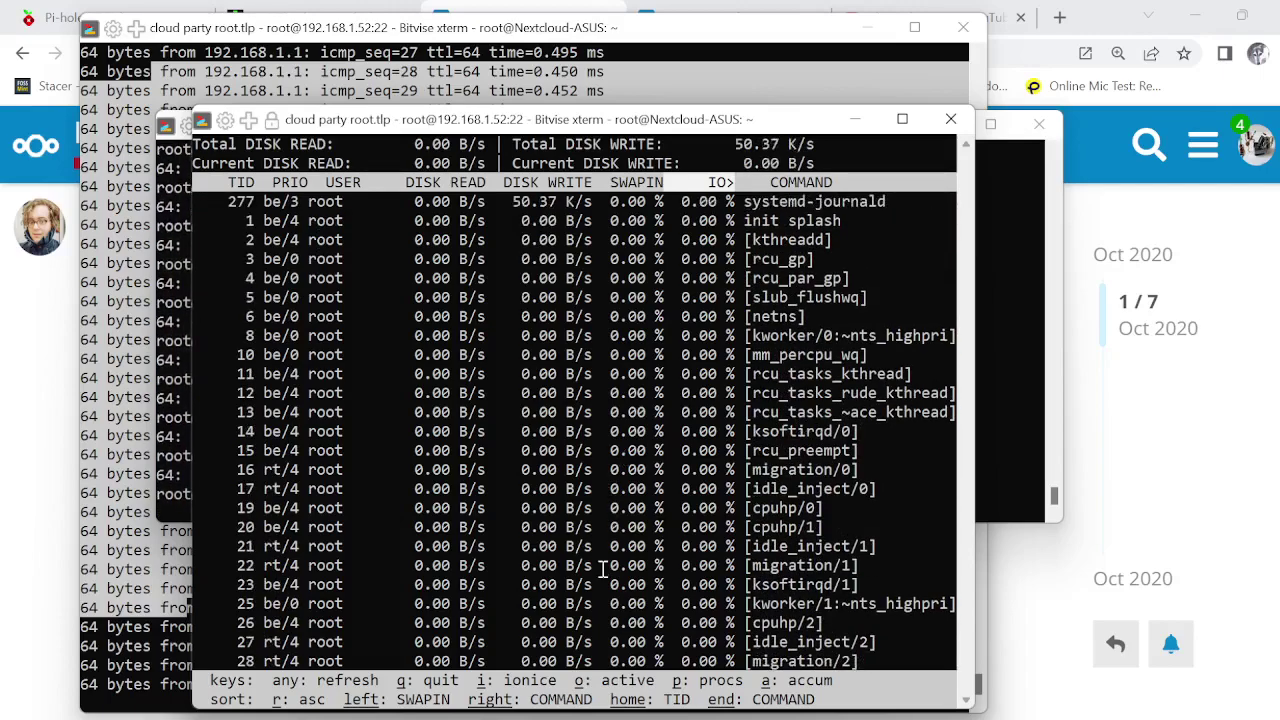
drag(536, 120, 686, 272)
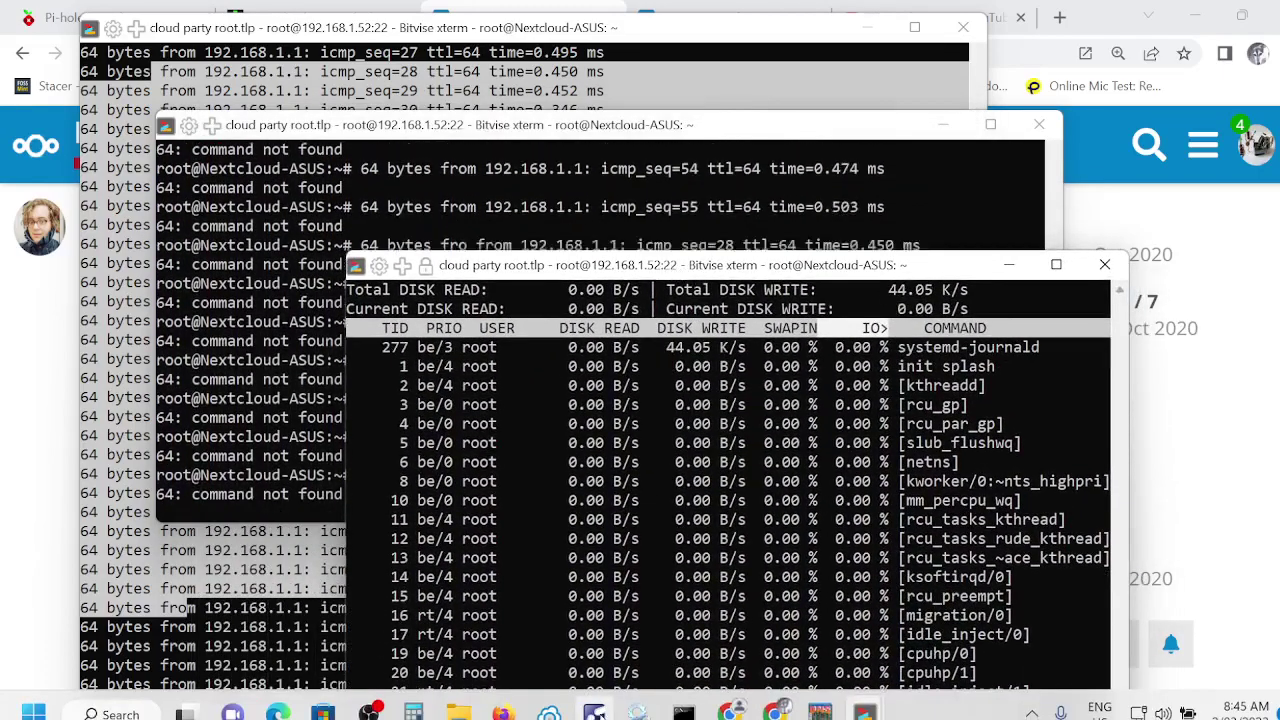
Switch to the Bitvise SSH Client and open a new root terminal console on the Nextcloud-ASUS server
mouse_move(549, 713)
click(549, 600)
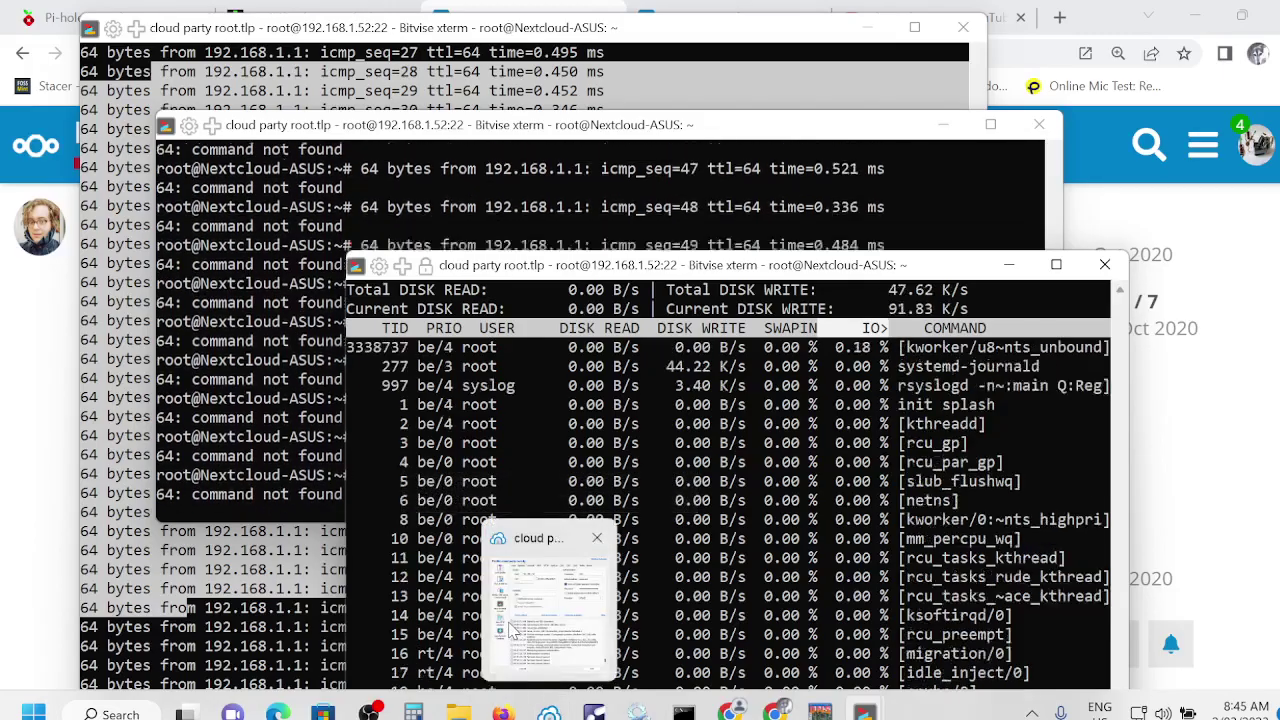
click(390, 320)
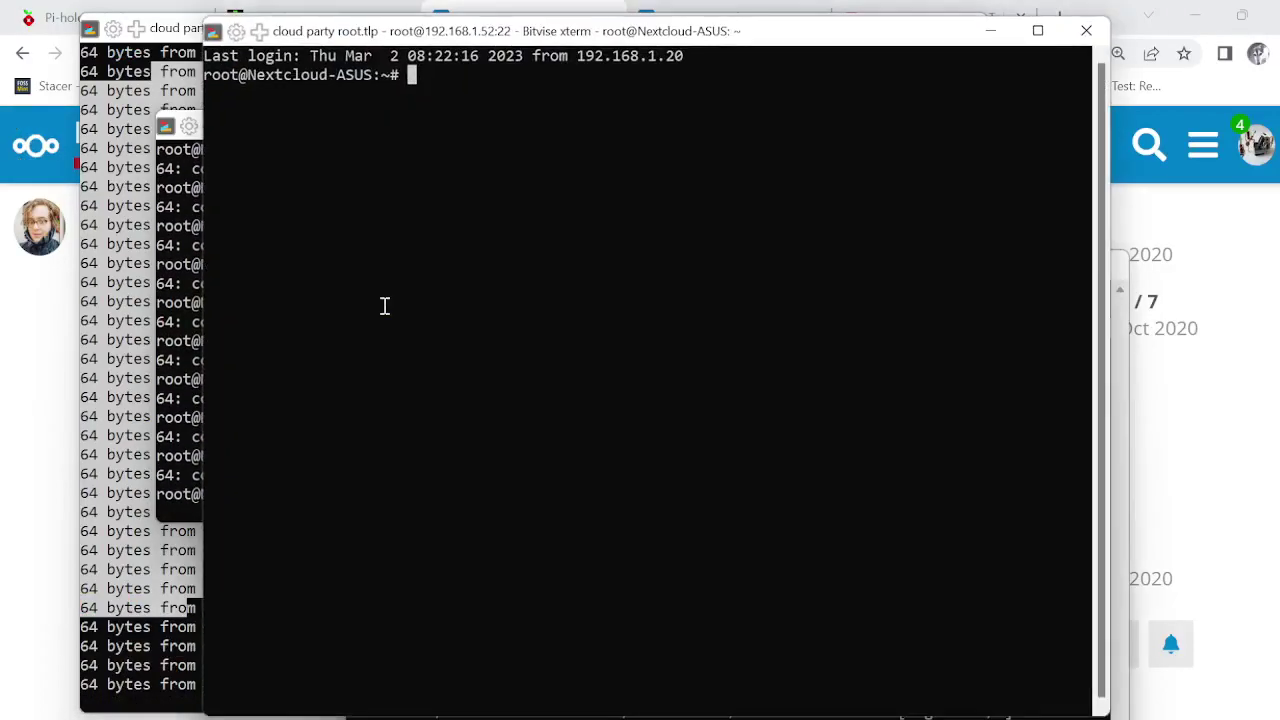
Paste the copied ping replies at the new terminal's prompt and erase the partial last line
right_click(383, 306)
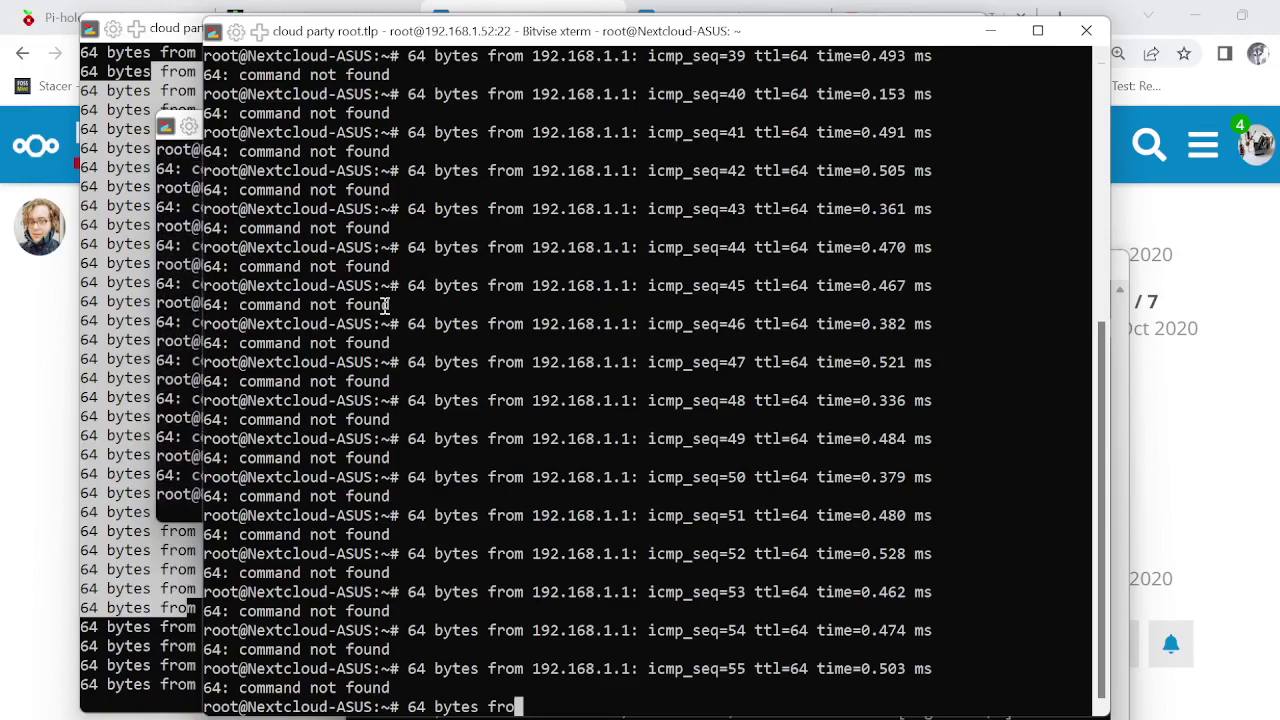
key(BackSpace)
key(BackSpace)
key(BackSpace)
key(BackSpace)
key(BackSpace)
key(BackSpace)
key(BackSpace)
key(BackSpace)
key(BackSpace)
key(BackSpace)
key(BackSpace)
key(BackSpace)
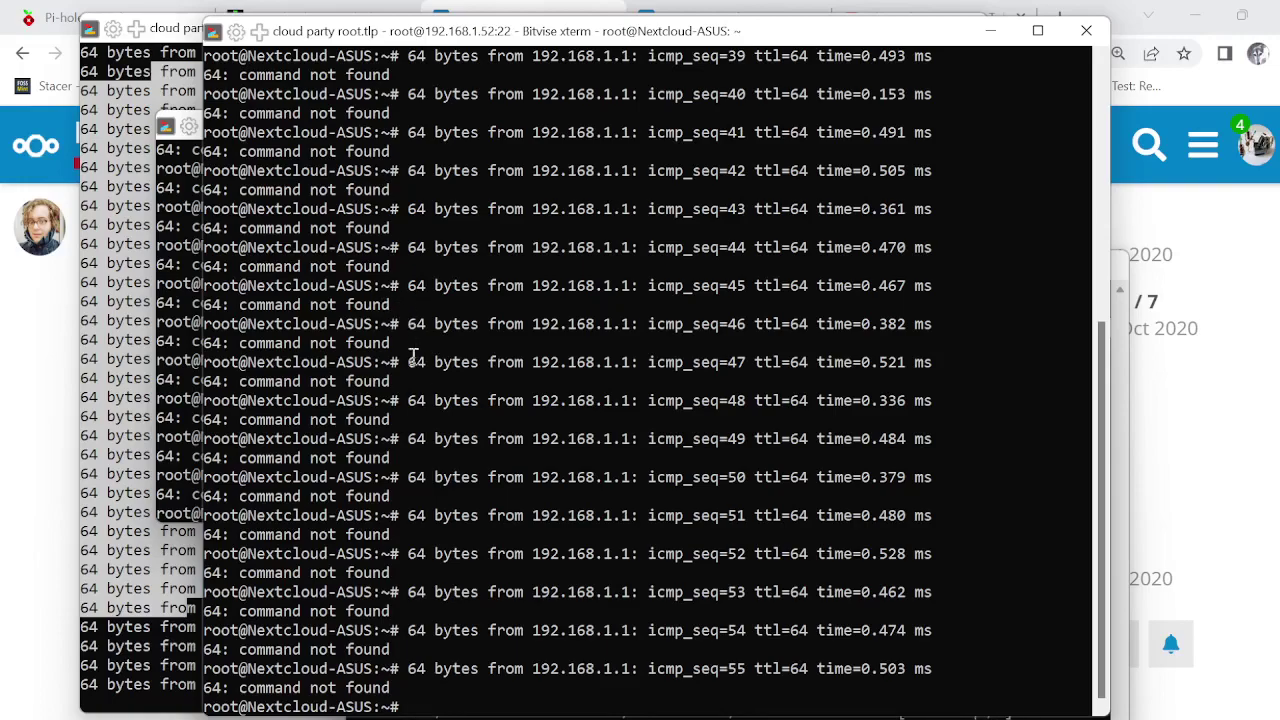
Return to the iotop terminal and copy its disk activity listing from the Total DISK READ line downwards
key(alt+Tab)
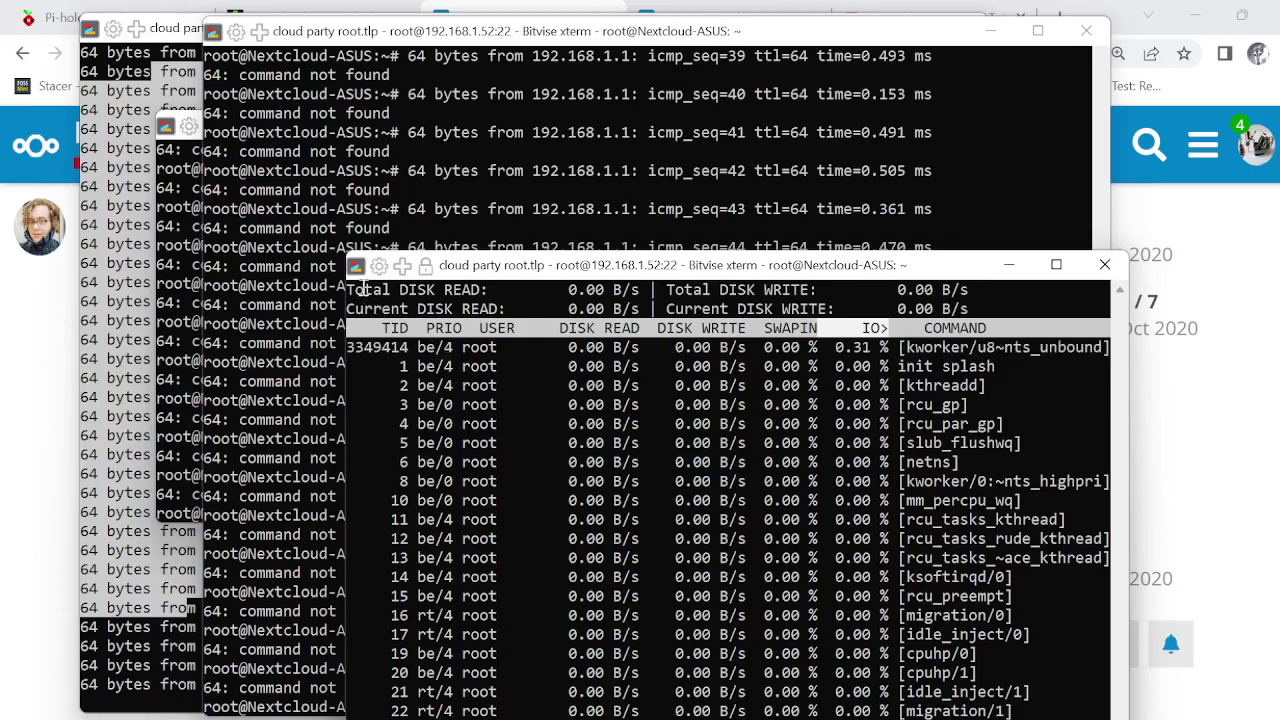
drag(360, 289, 480, 712)
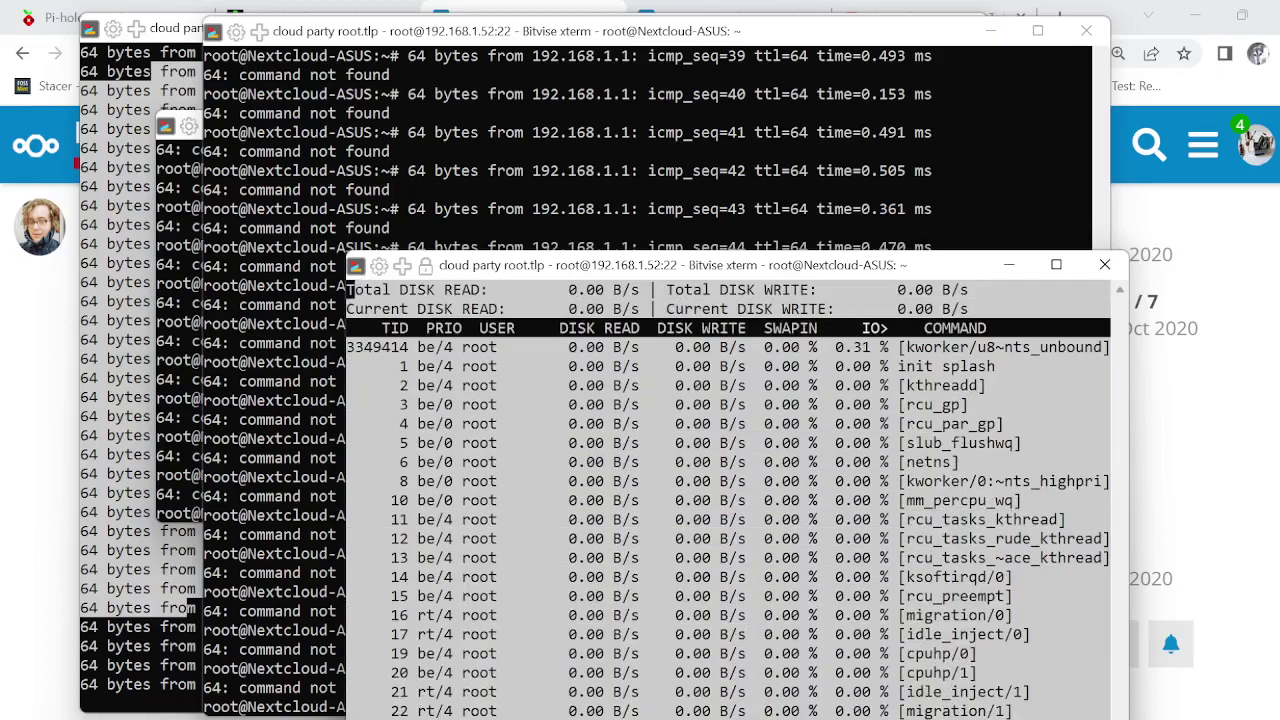
click(490, 470)
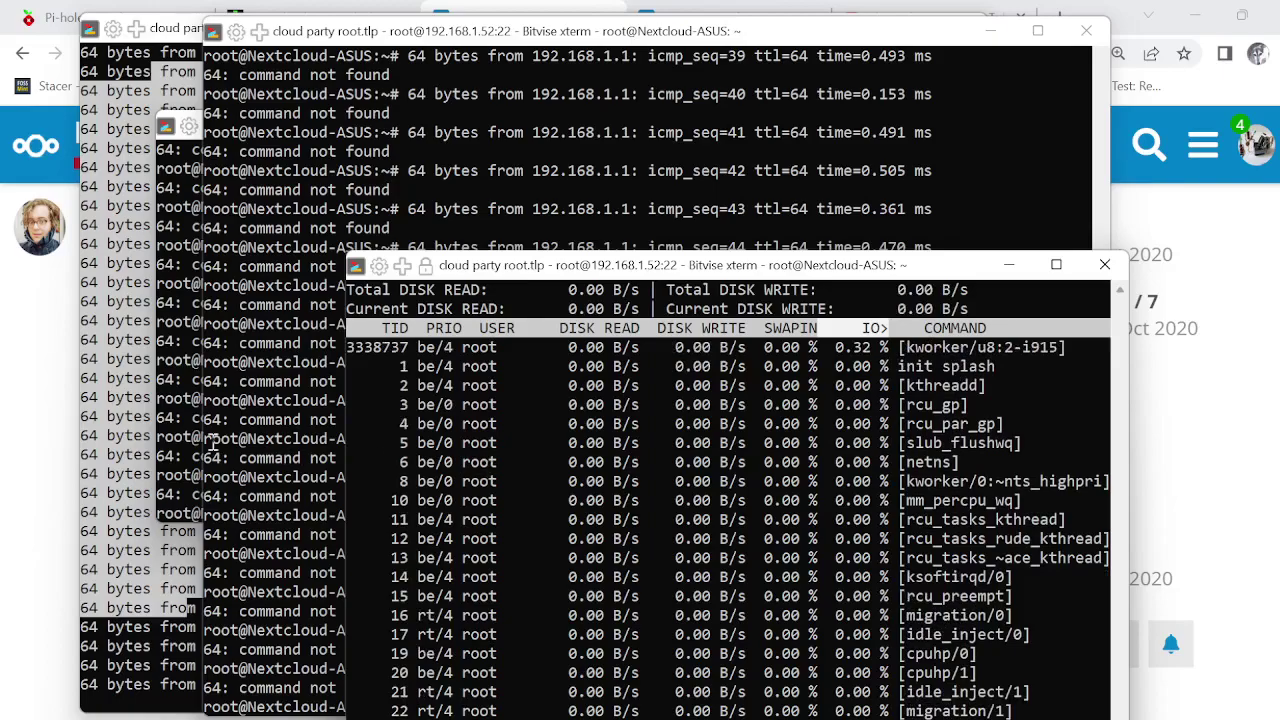
Paste the copied iotop listing twice at the new terminal's prompt so the shell tries to run each line
click(214, 438)
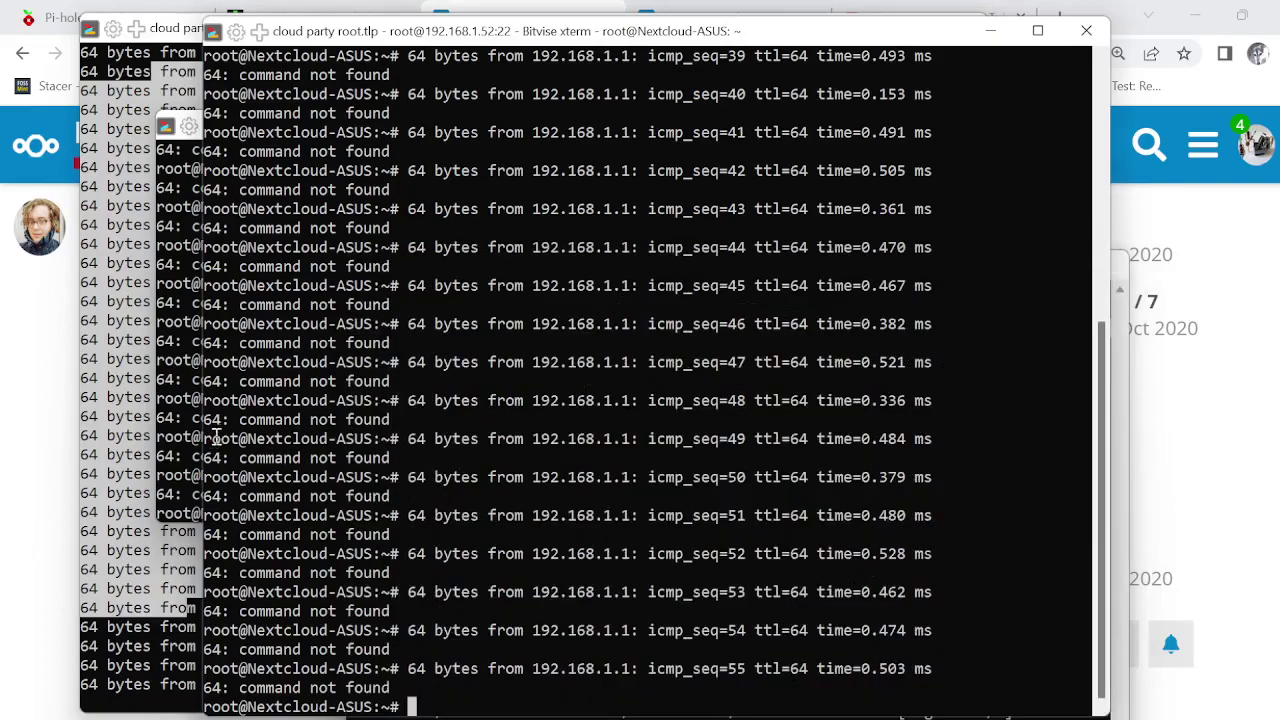
right_click(406, 700)
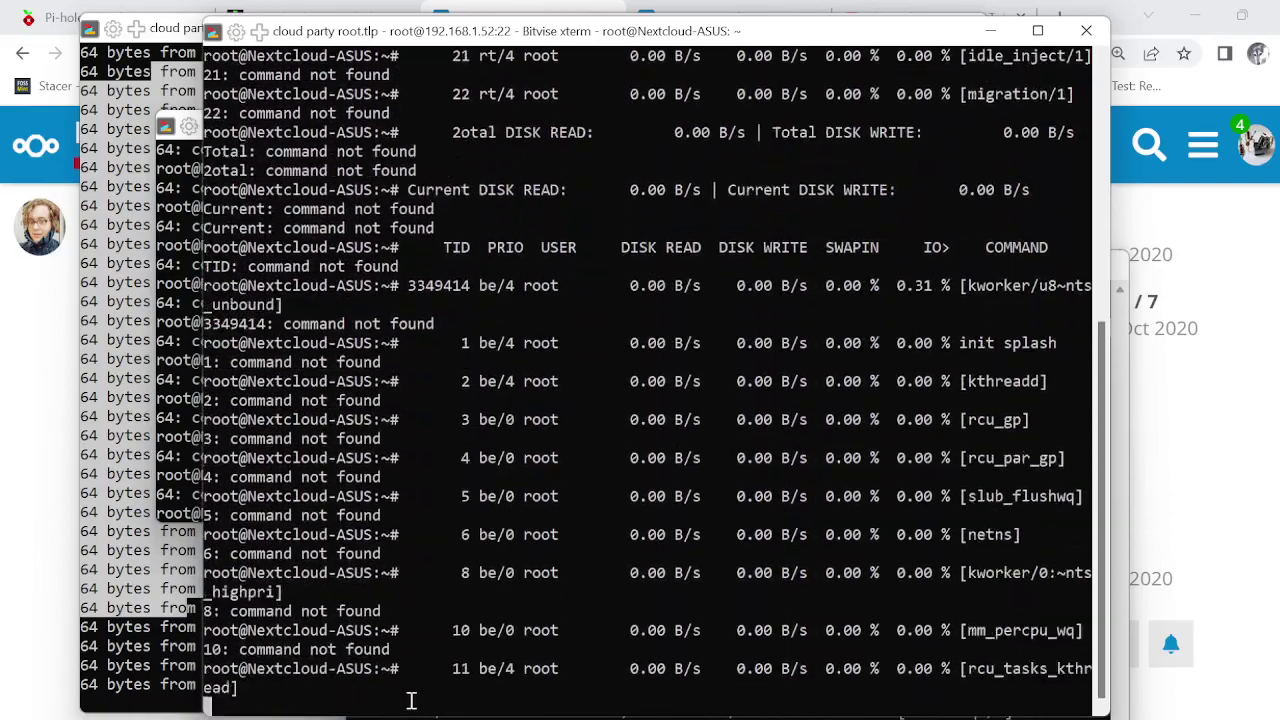
right_click(408, 700)
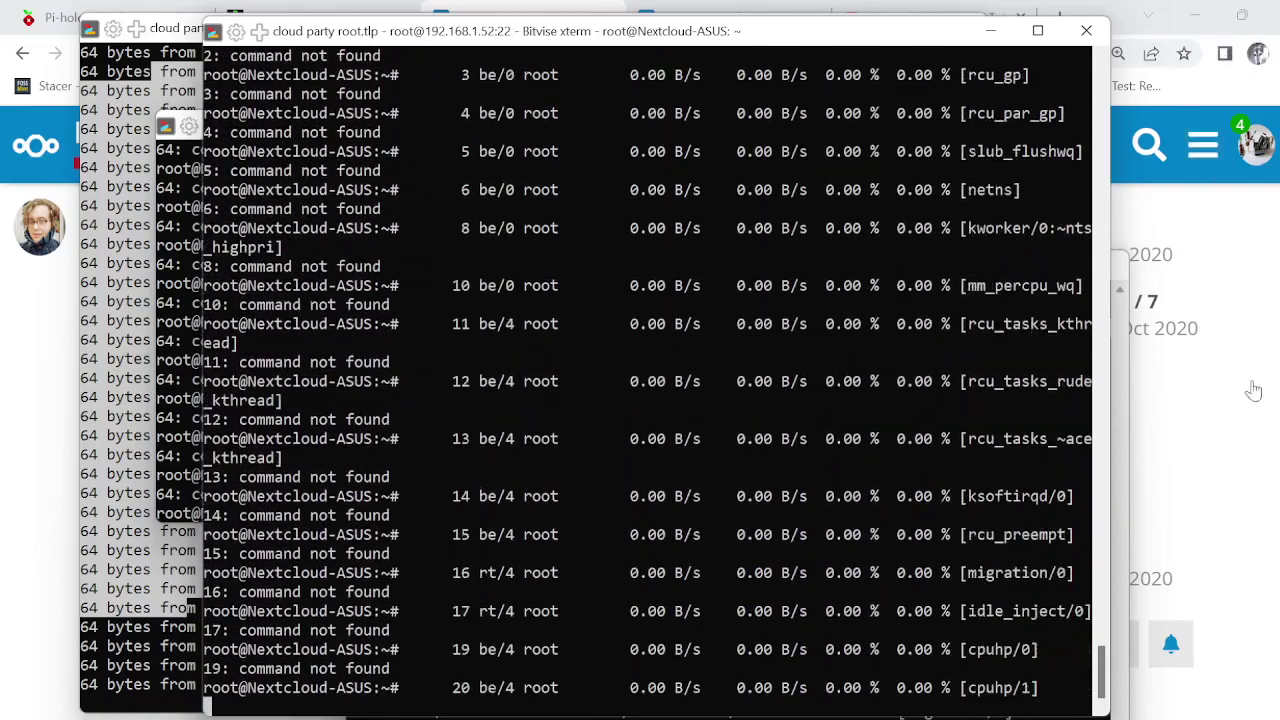
Switch to Chrome, find Screenshot (1703) in the "Snap Setup of NC 25" forum topic, and try to load the image
click(1247, 350)
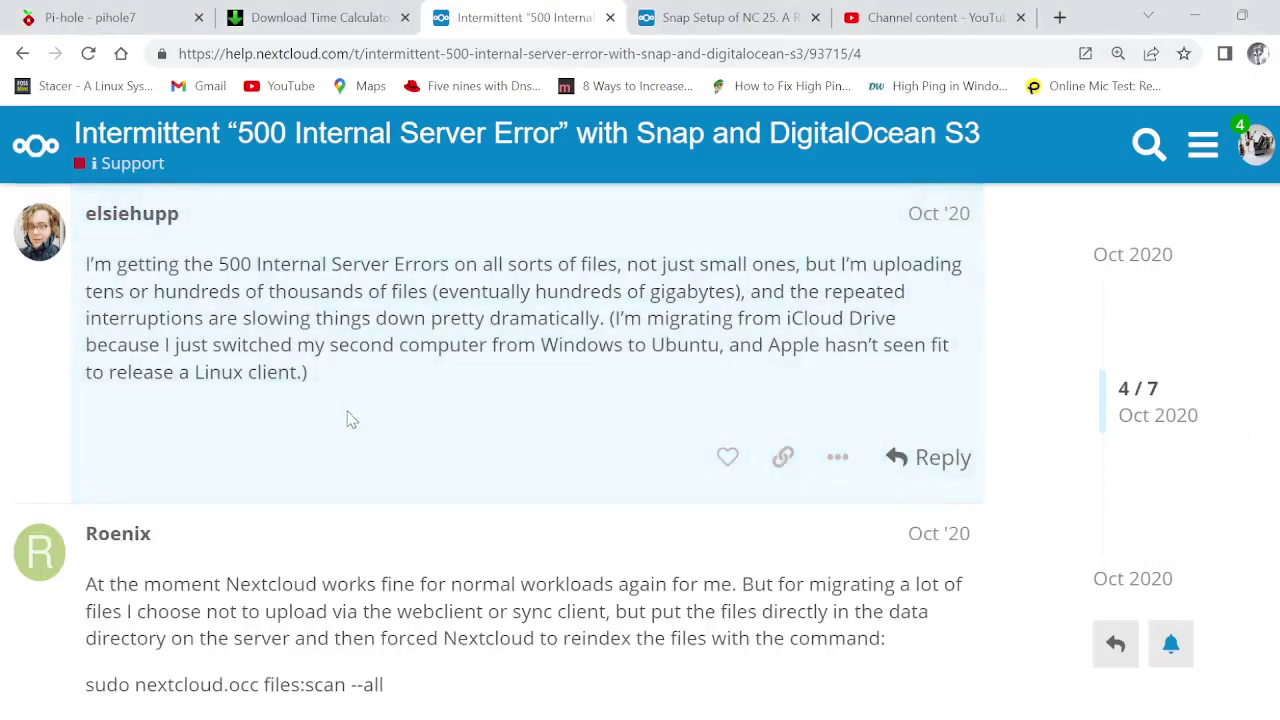
click(748, 17)
scroll(621, 381, down, 10)
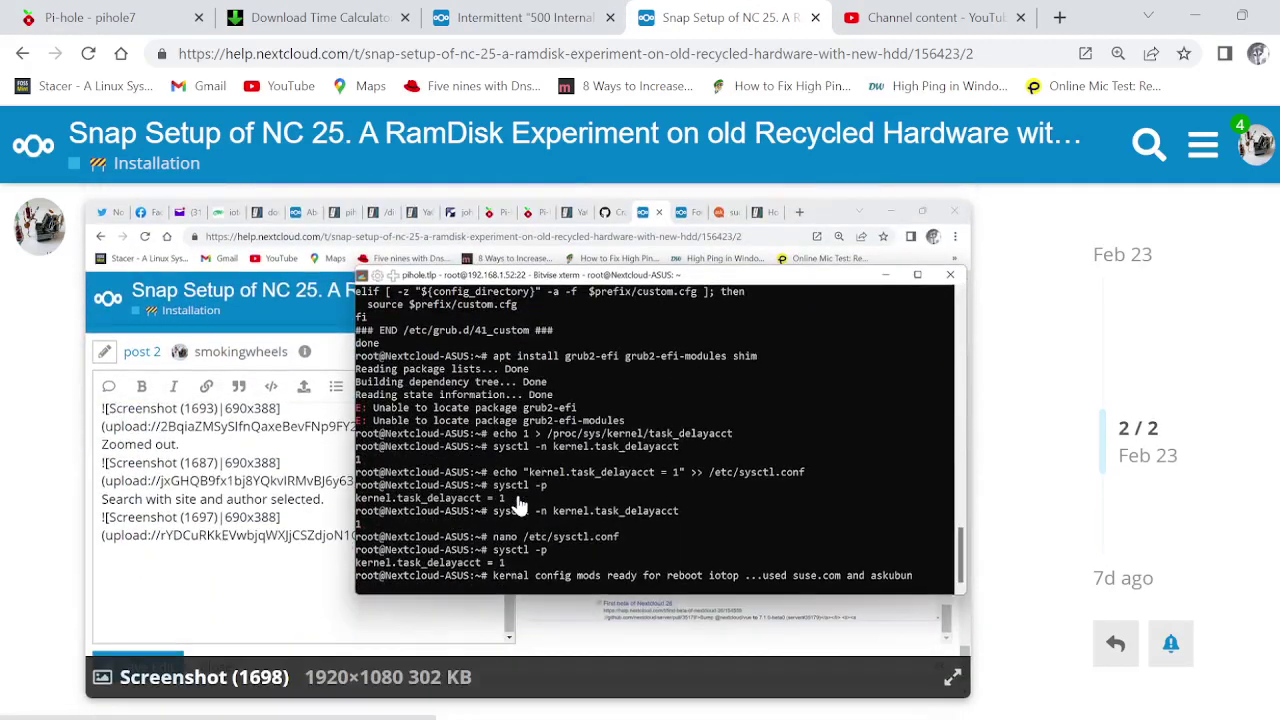
scroll(519, 507, down, 15)
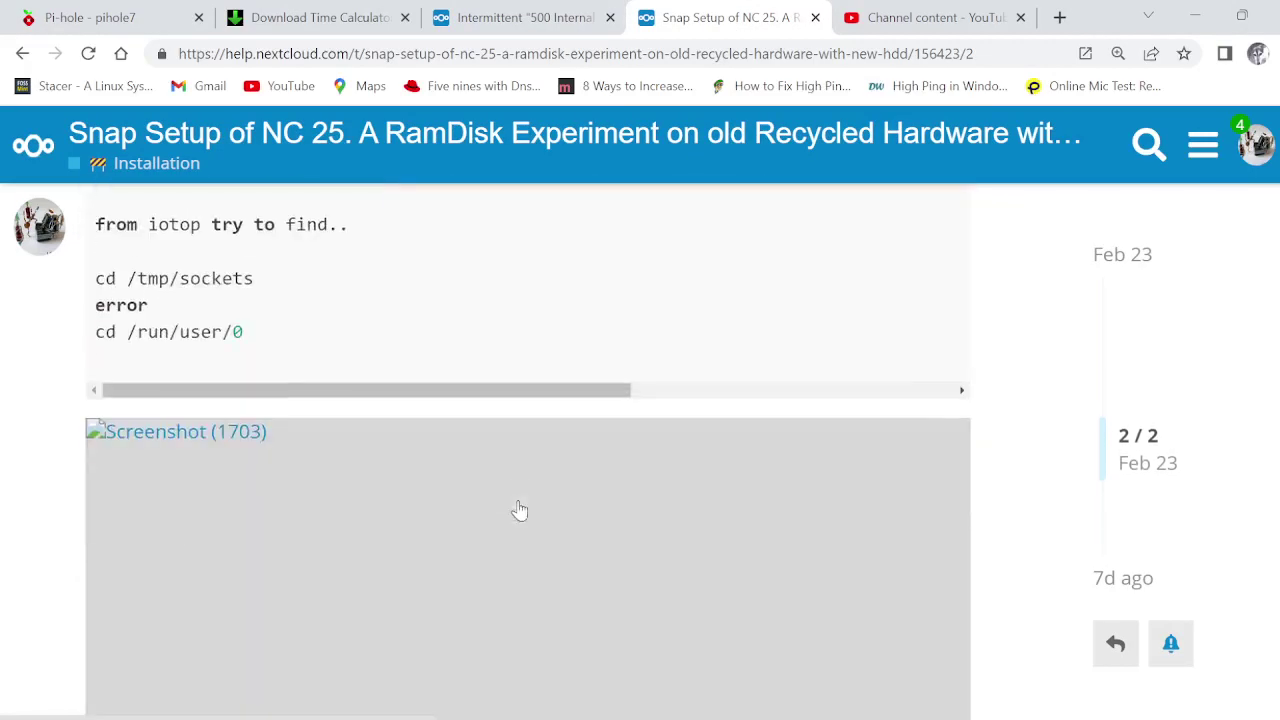
scroll(519, 512, down, 1)
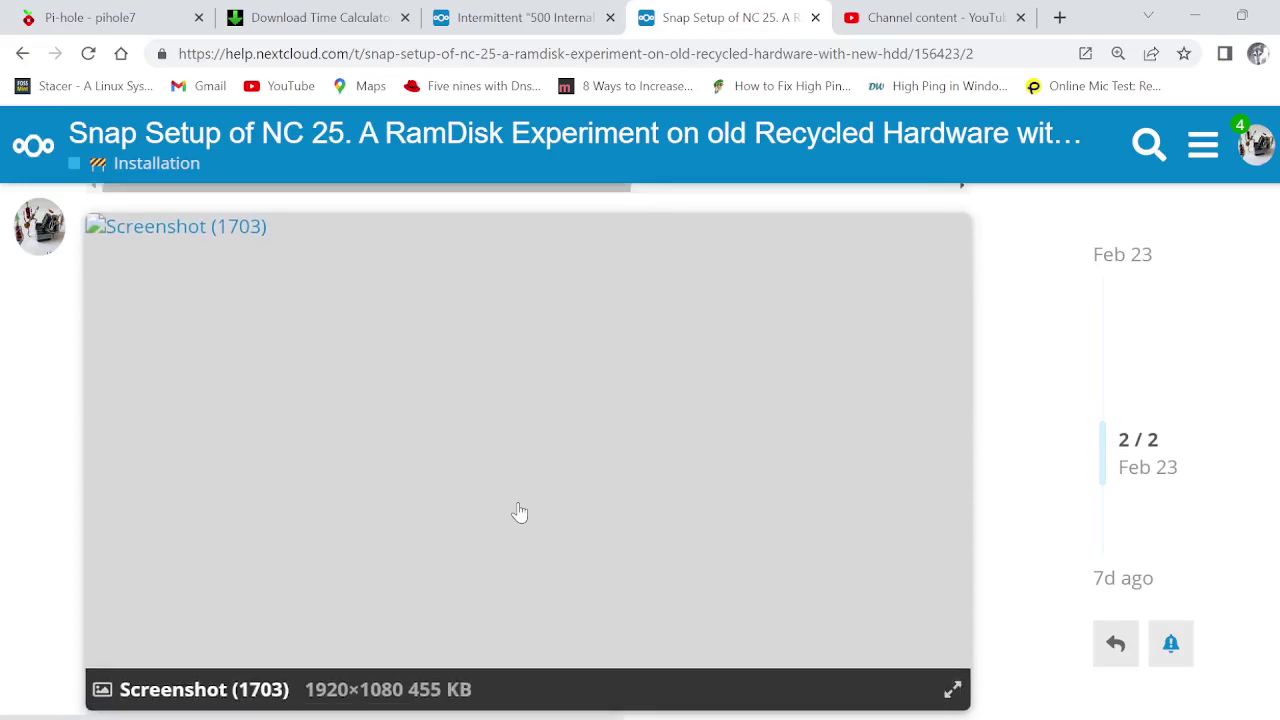
scroll(519, 512, up, 1)
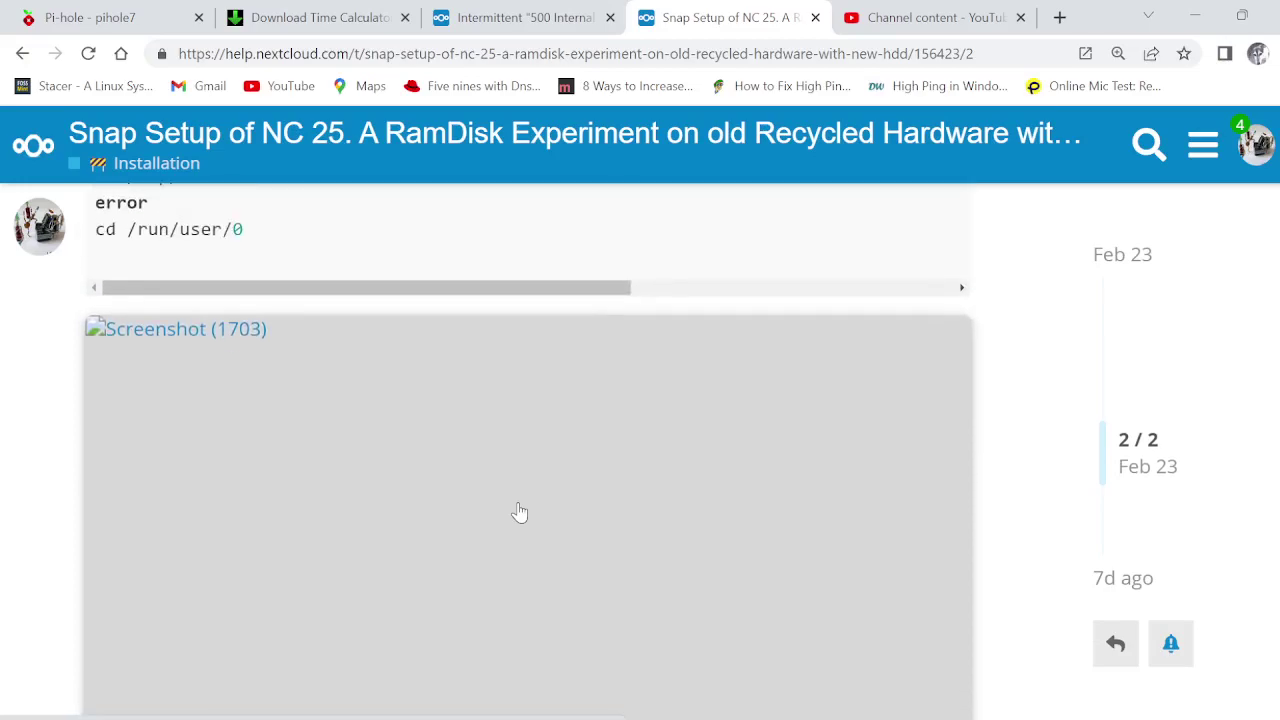
right_click(519, 512)
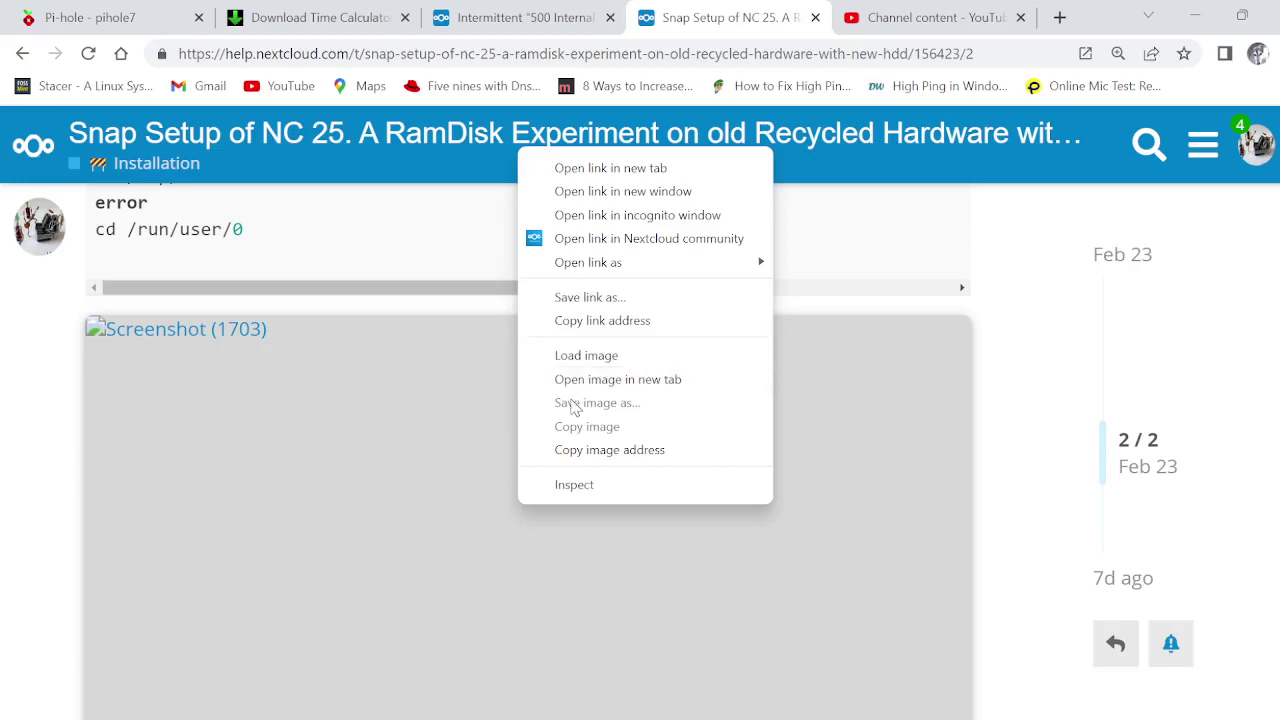
click(571, 356)
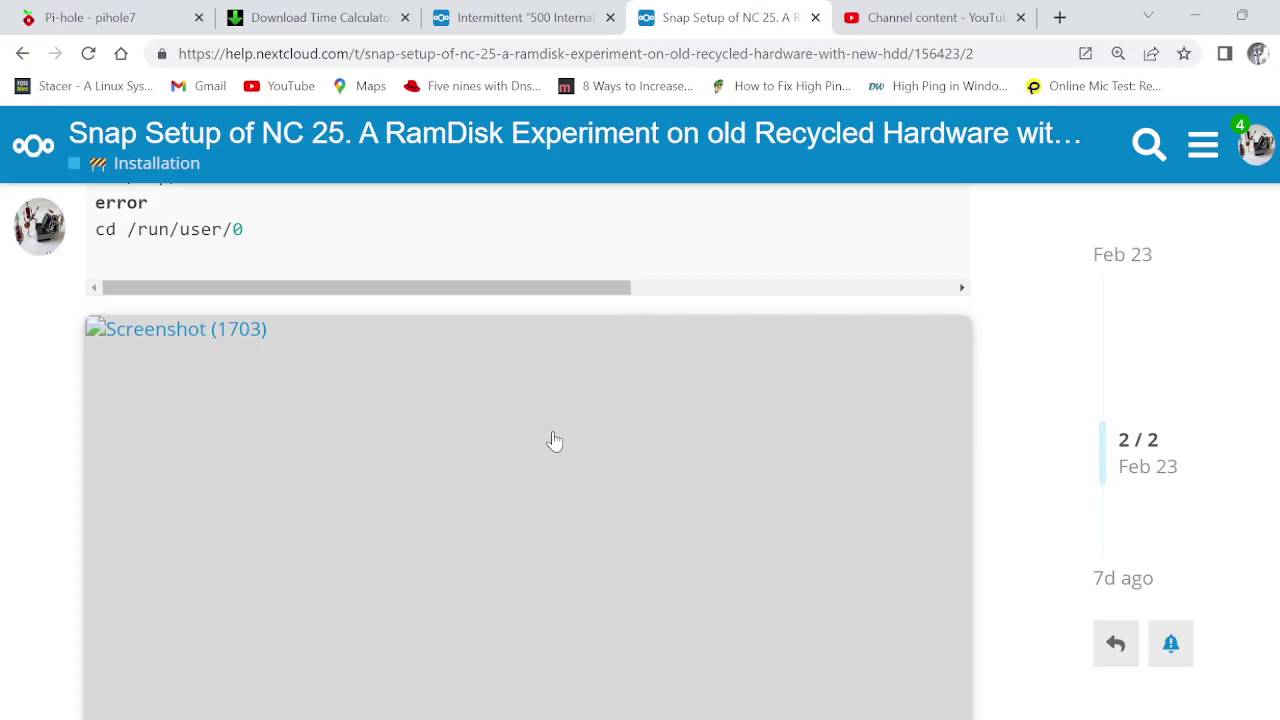
Copy the address of the Screenshot (1703) image, open it in a new browser tab, and view the picture down to the file transfer panes
right_click(555, 441)
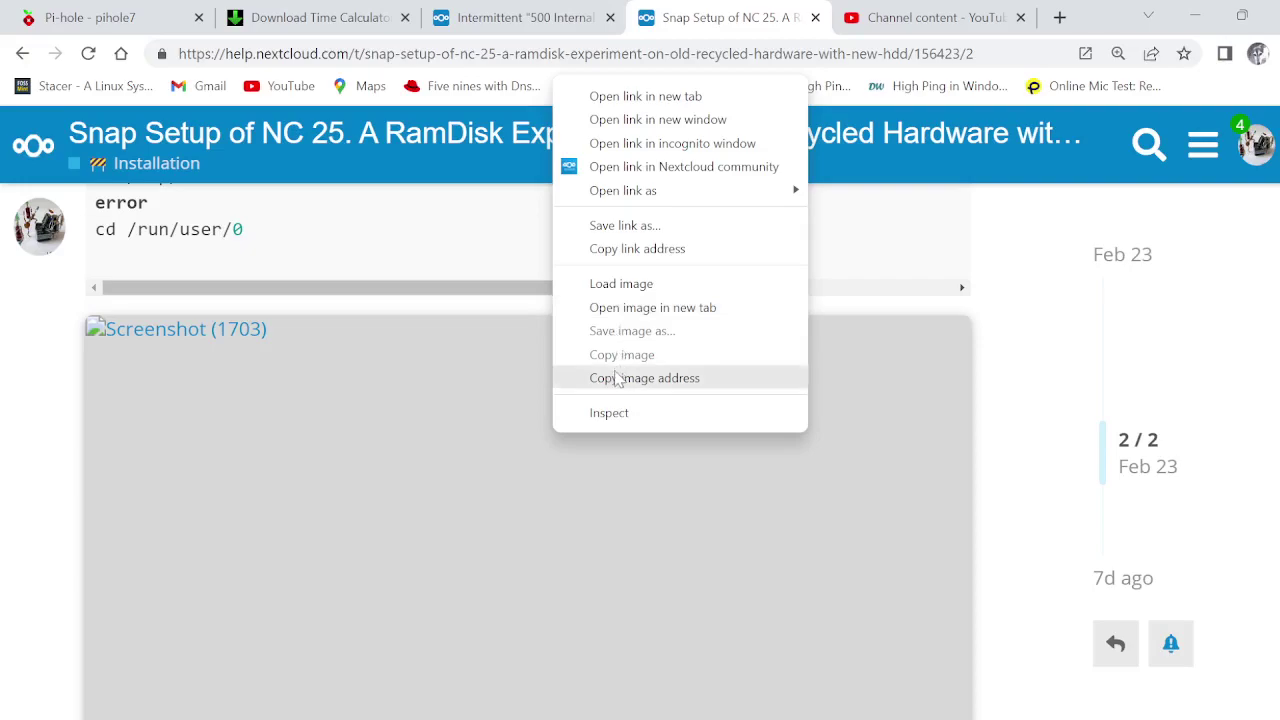
click(622, 378)
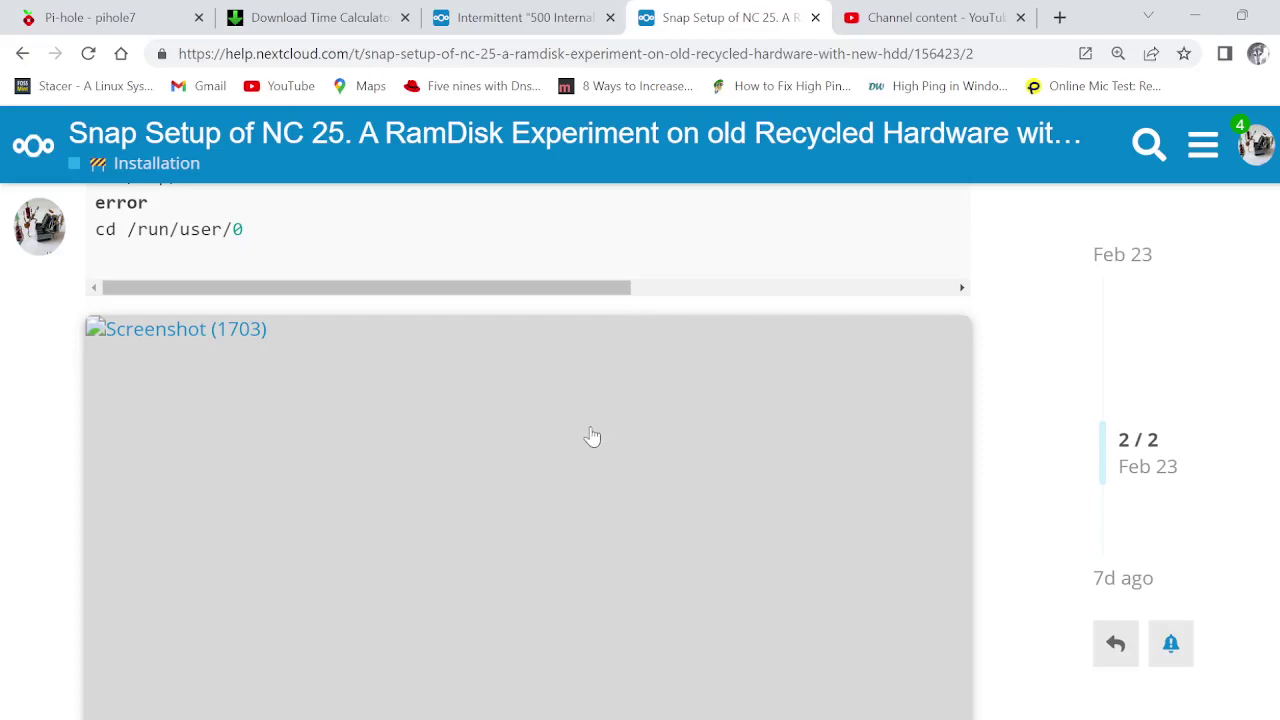
click(1058, 17)
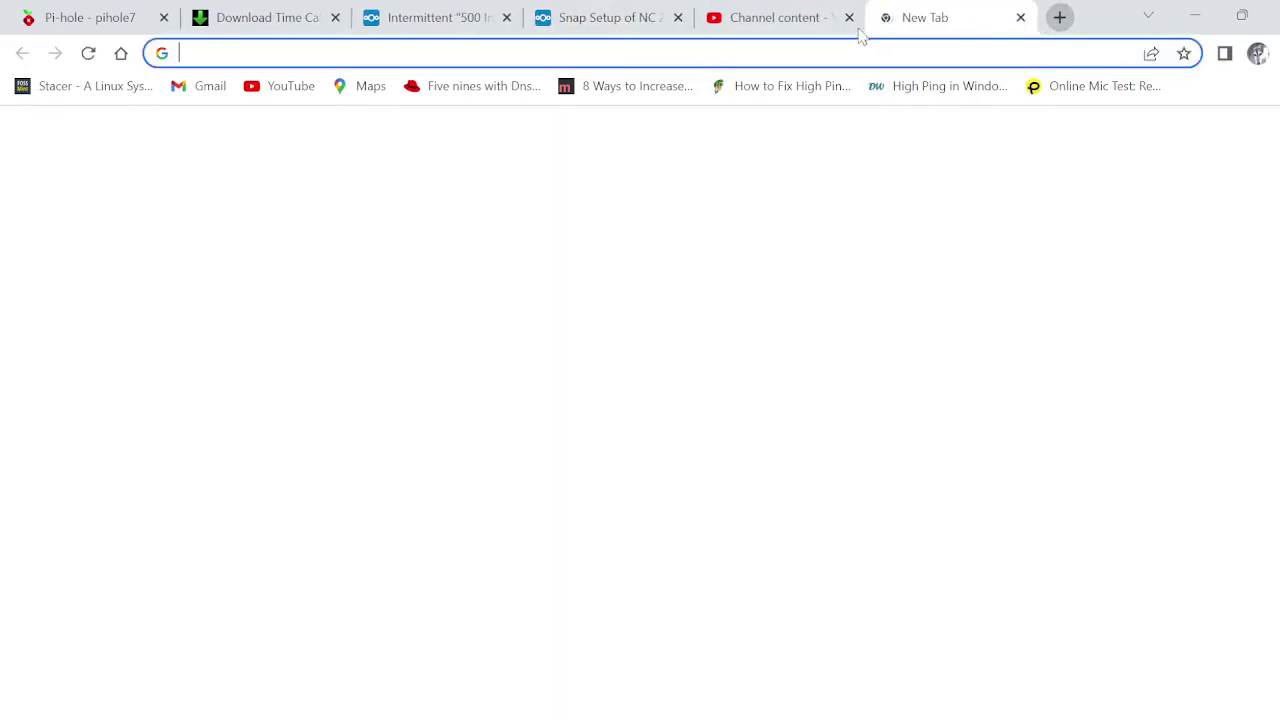
click(386, 50)
right_click(388, 54)
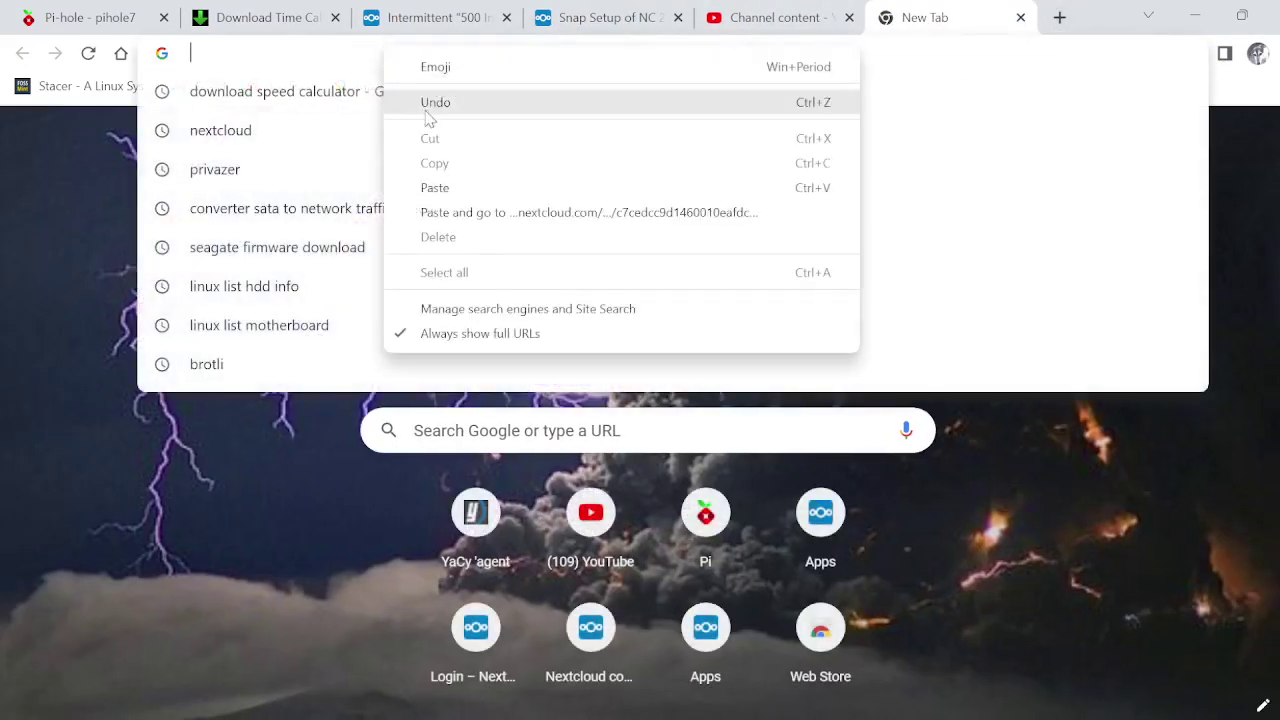
click(445, 212)
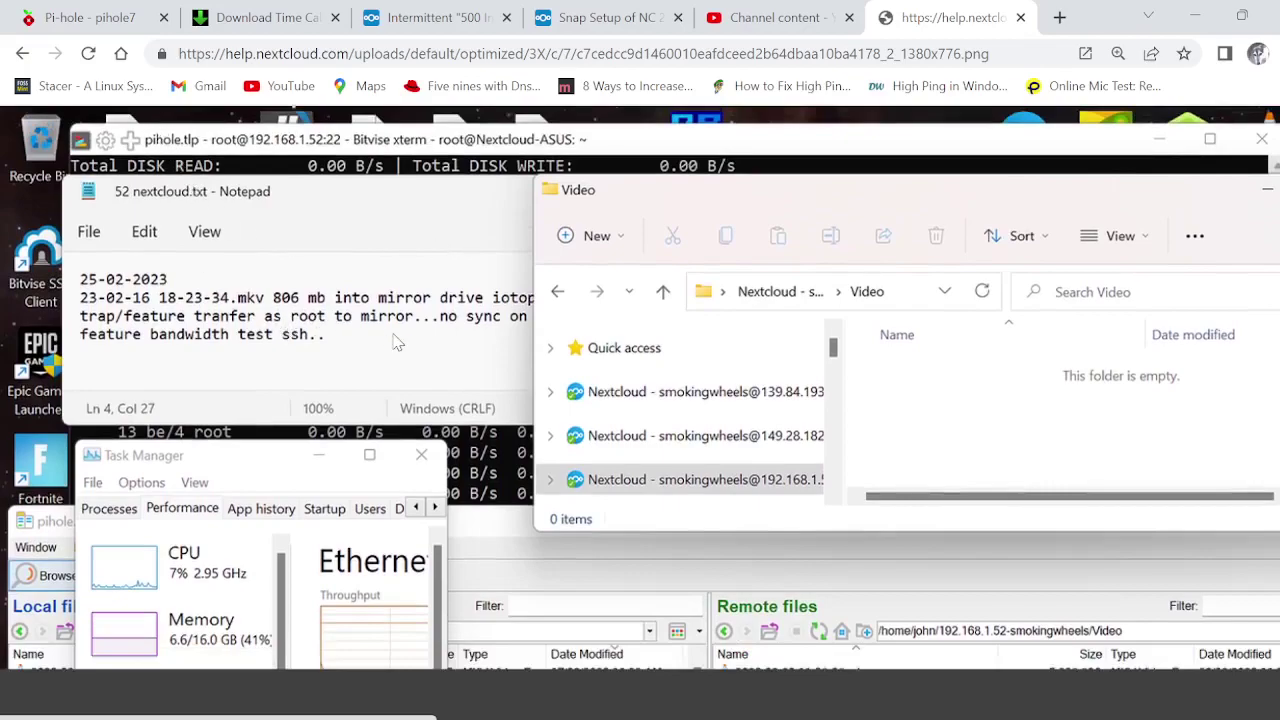
scroll(396, 343, down, 1)
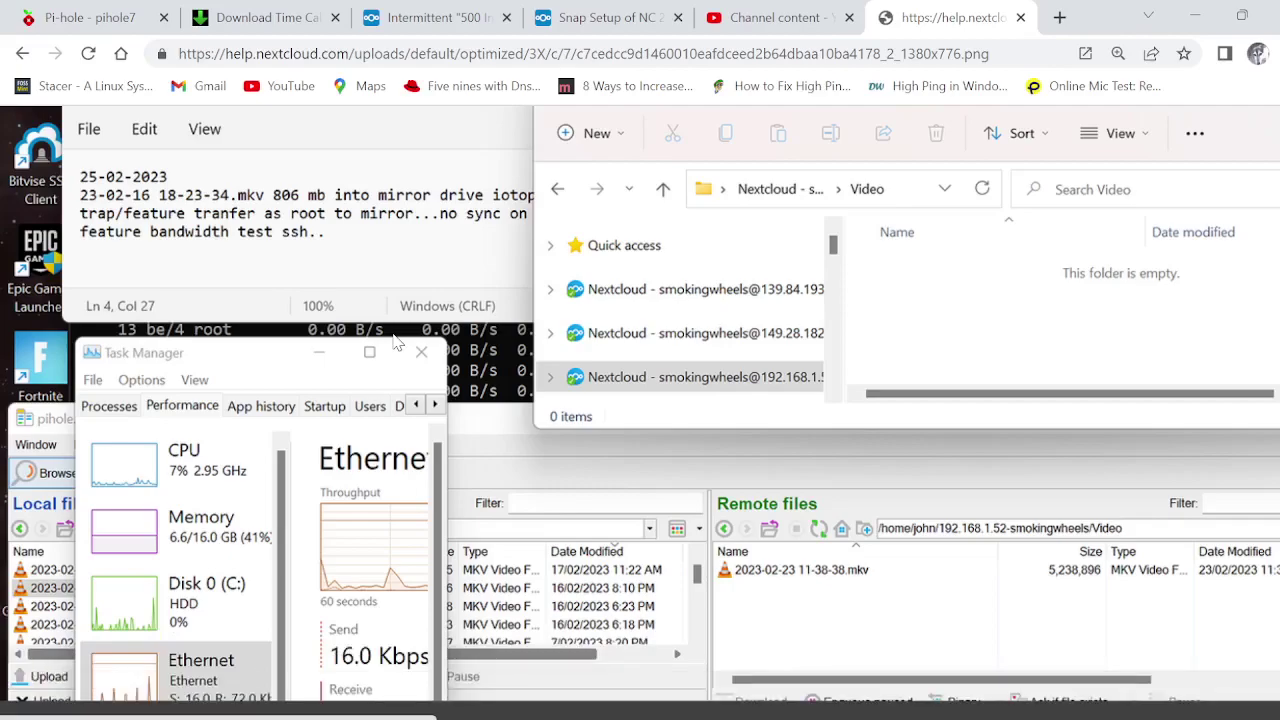
scroll(396, 342, down, 1)
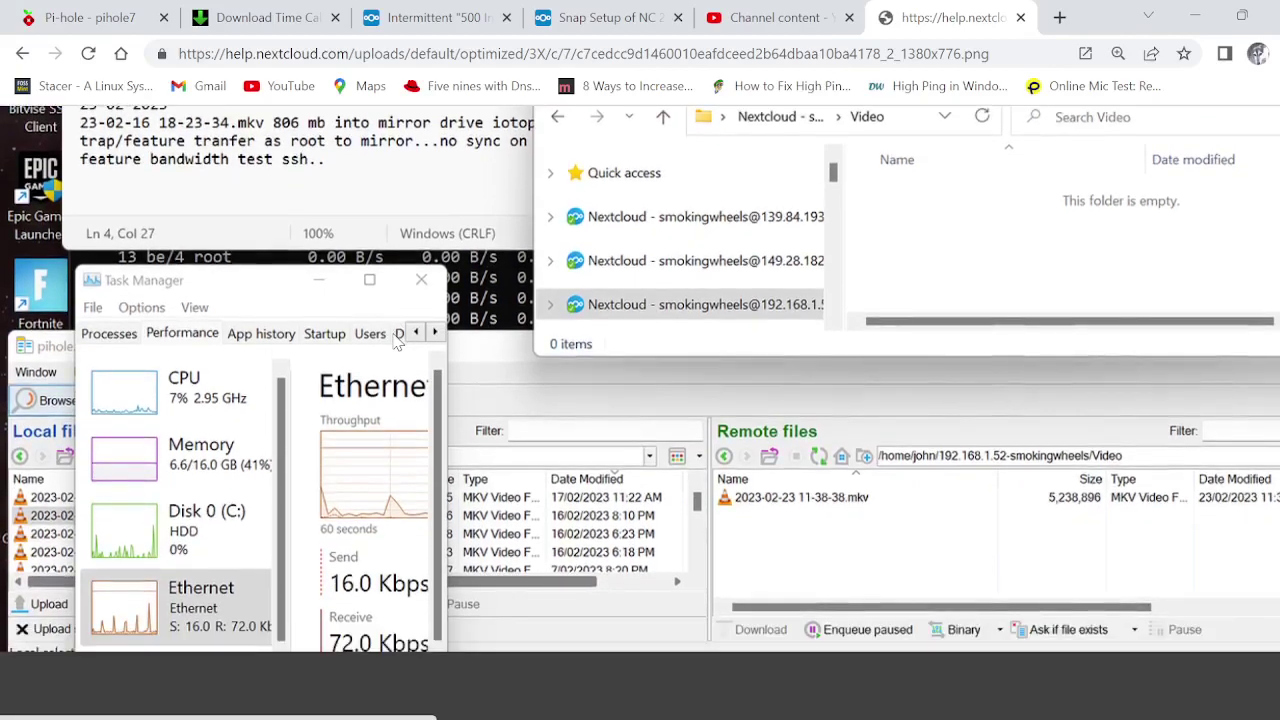
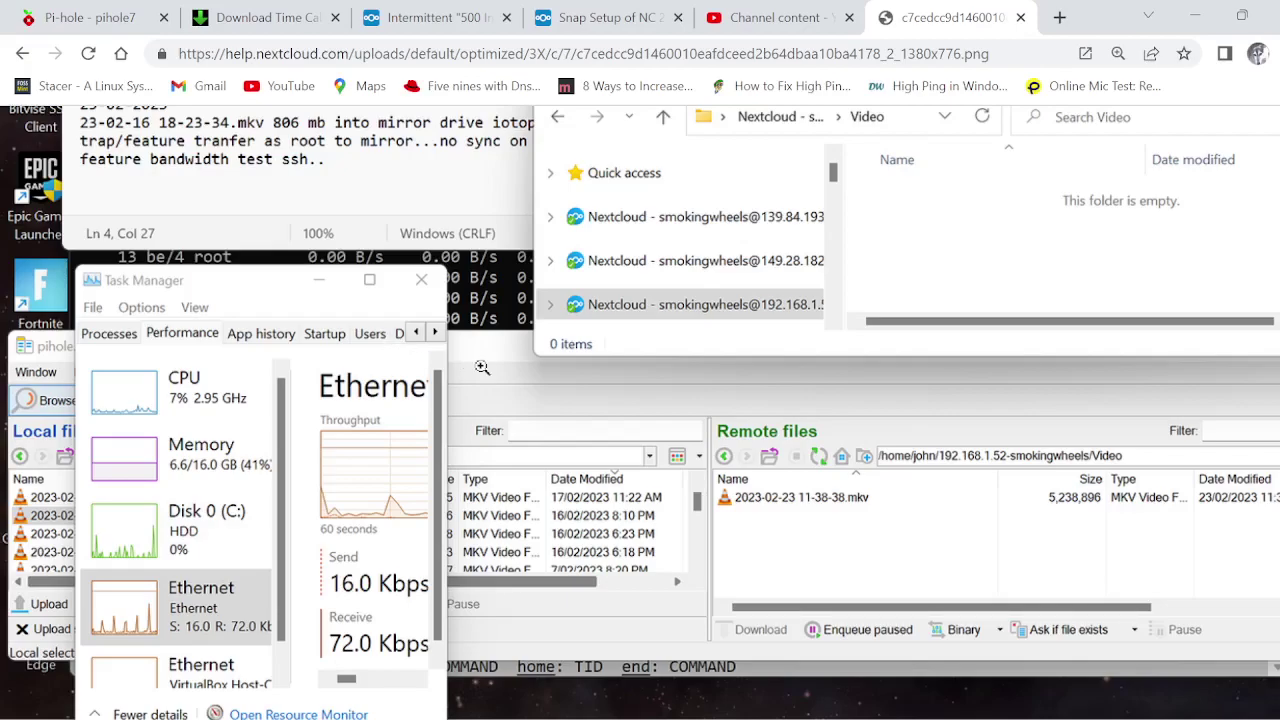
Reload the opened screenshot image page repeatedly, about nine times in a row
click(88, 53)
click(89, 55)
click(89, 55)
click(89, 55)
click(89, 55)
click(89, 55)
click(89, 55)
click(89, 55)
click(89, 55)
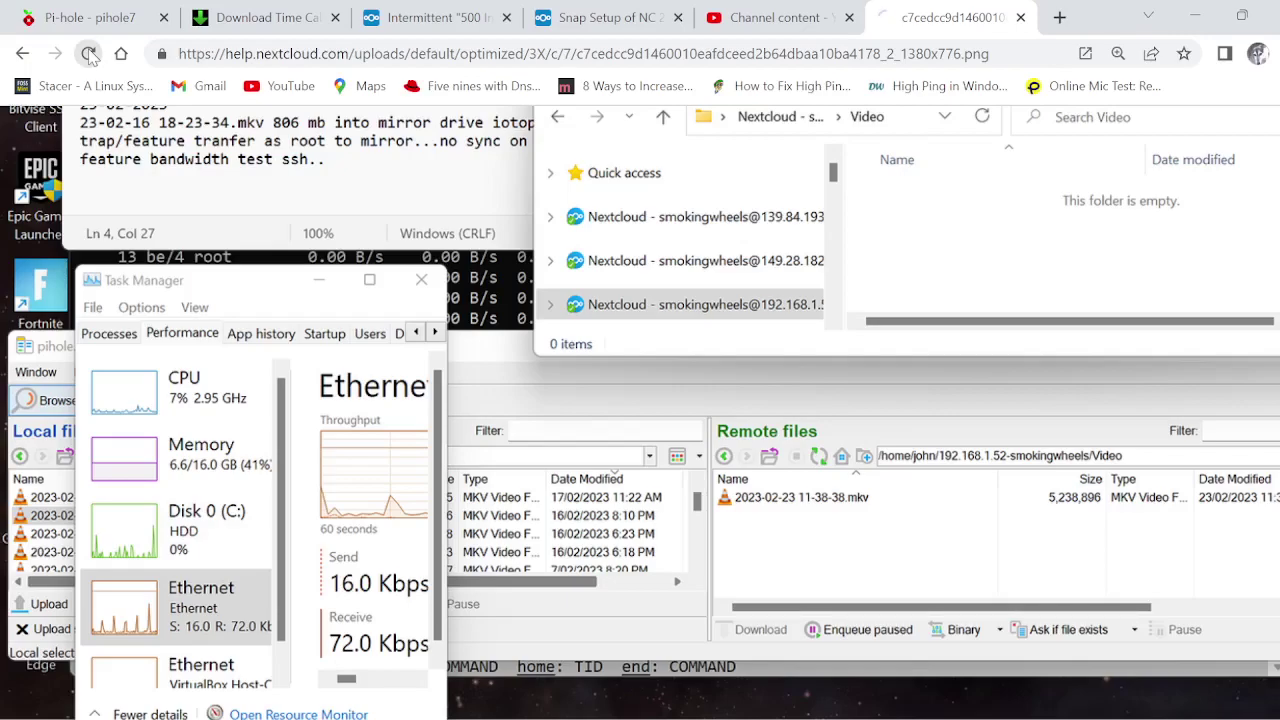
Reload the forum image page and copy its full URL
click(89, 55)
click(470, 55)
right_click(470, 55)
click(497, 200)
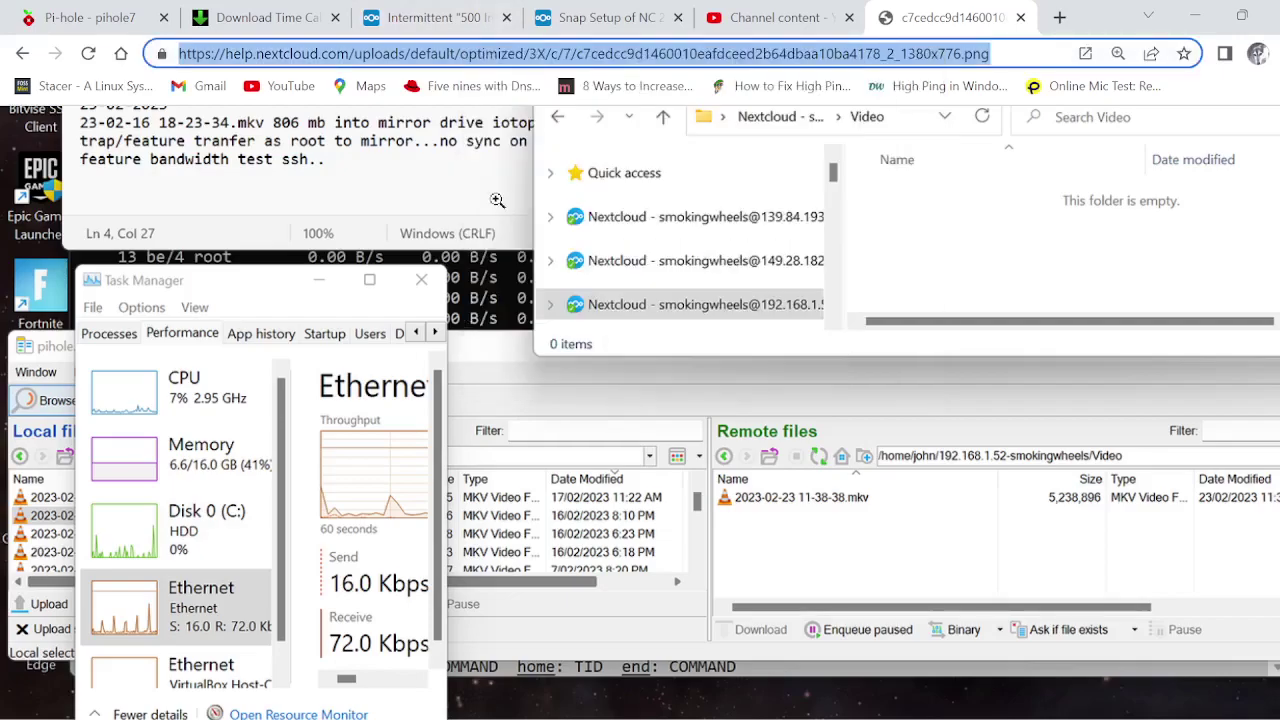
Switch to the Bitvise xterm root session on Nextcloud-ASUS that shows the ping text, and clear the leftover text at its prompt
mouse_move(658, 716)
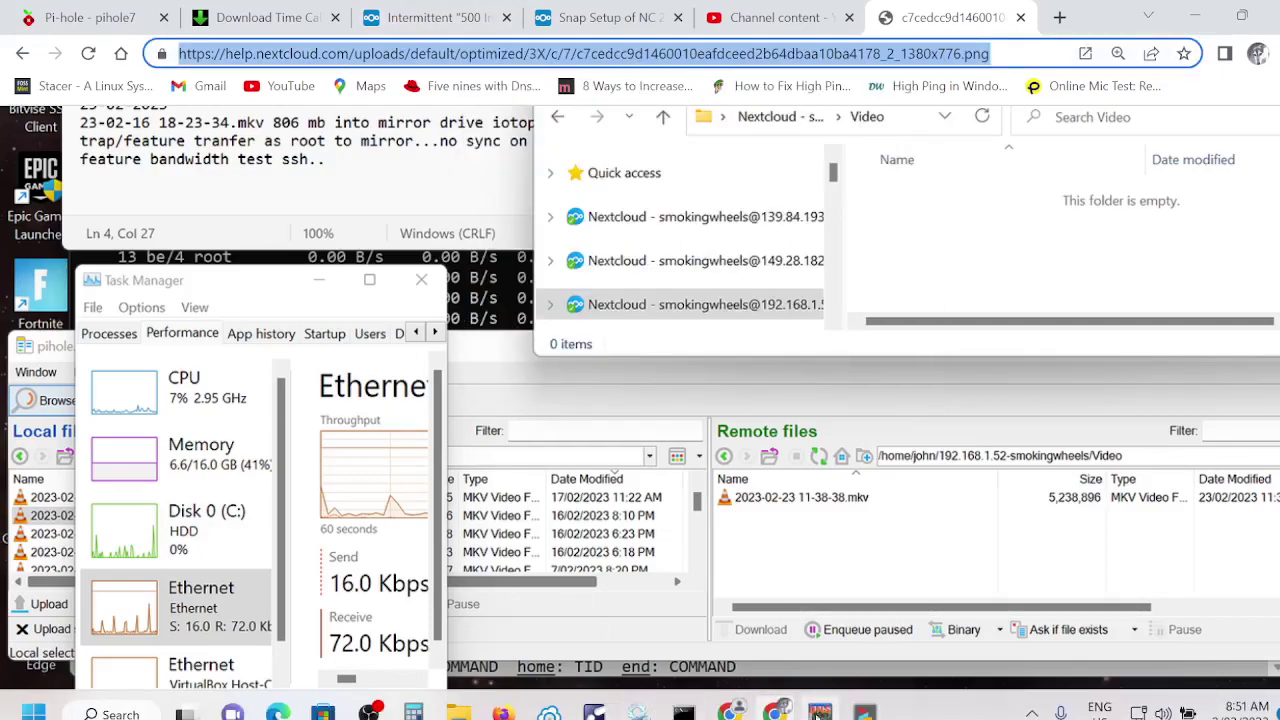
mouse_move(866, 712)
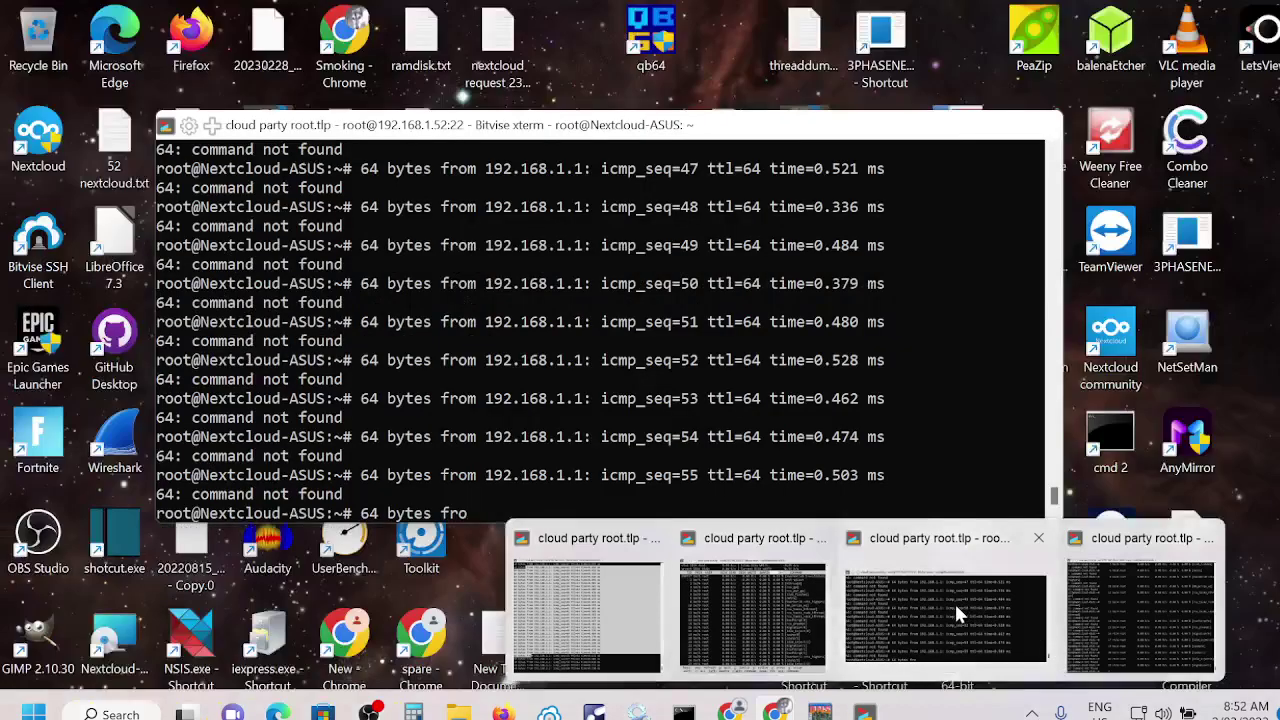
click(954, 601)
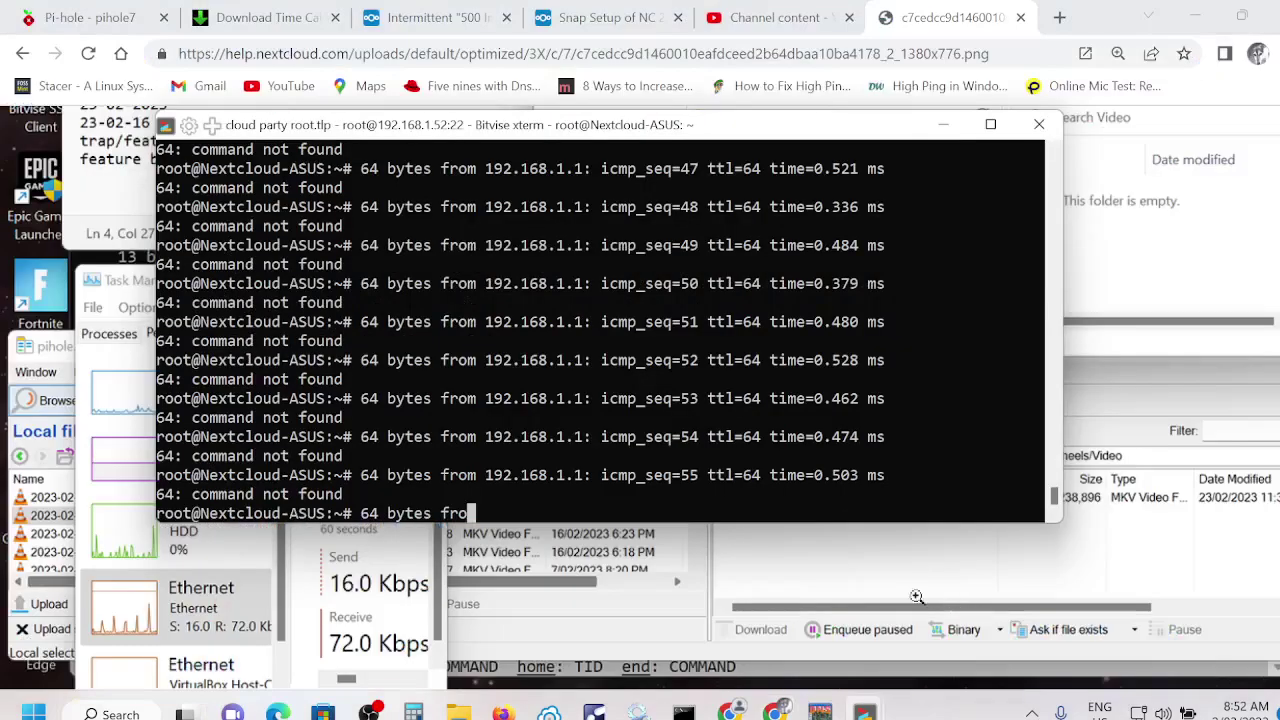
key(BackSpace)
key(BackSpace)
key(BackSpace)
key(BackSpace)
key(BackSpace)
key(BackSpace)
key(BackSpace)
key(BackSpace)
key(BackSpace)
key(BackSpace)
key(BackSpace)
key(BackSpace)
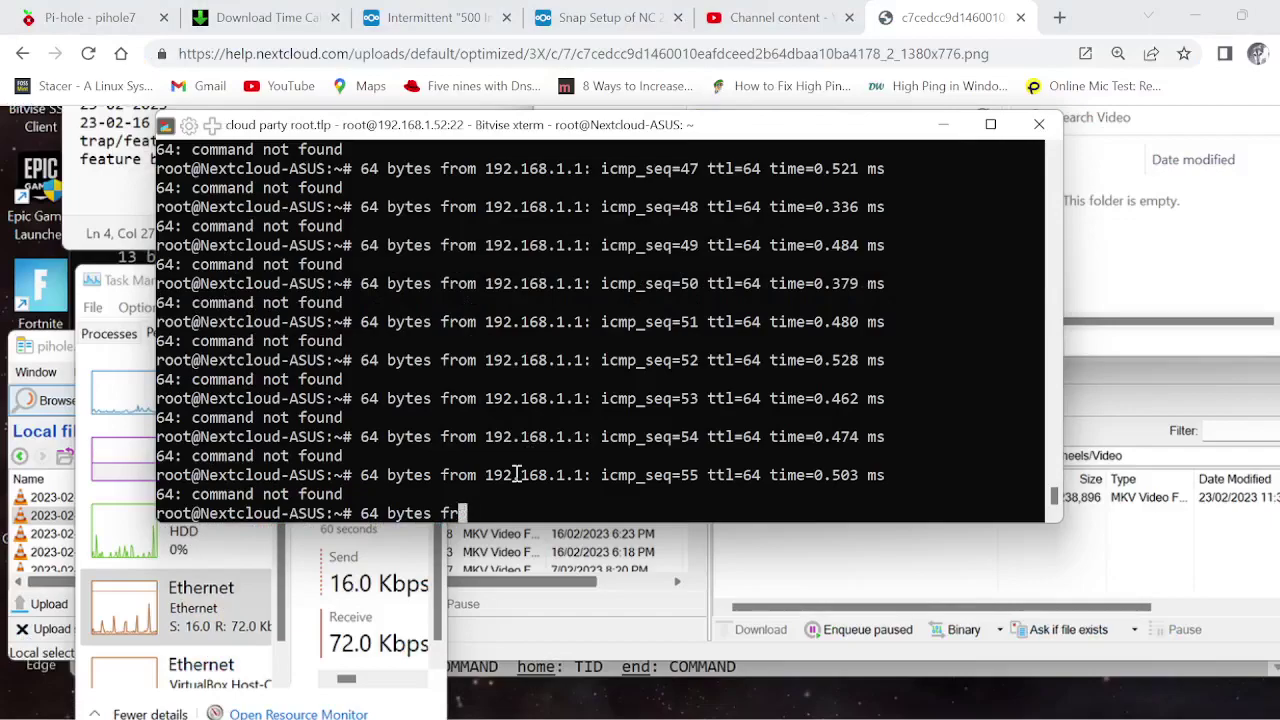
Download the image from the copied URL with wget, and run the same download a second time
text(wget)
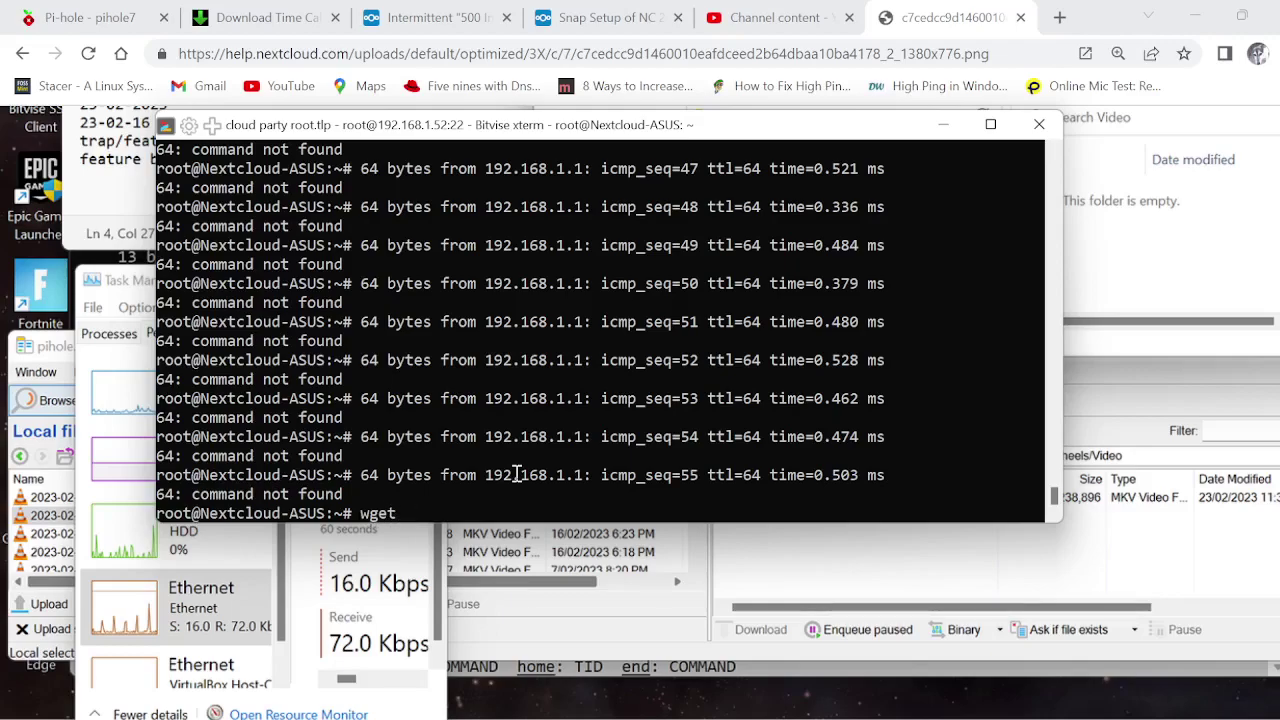
right_click(409, 513)
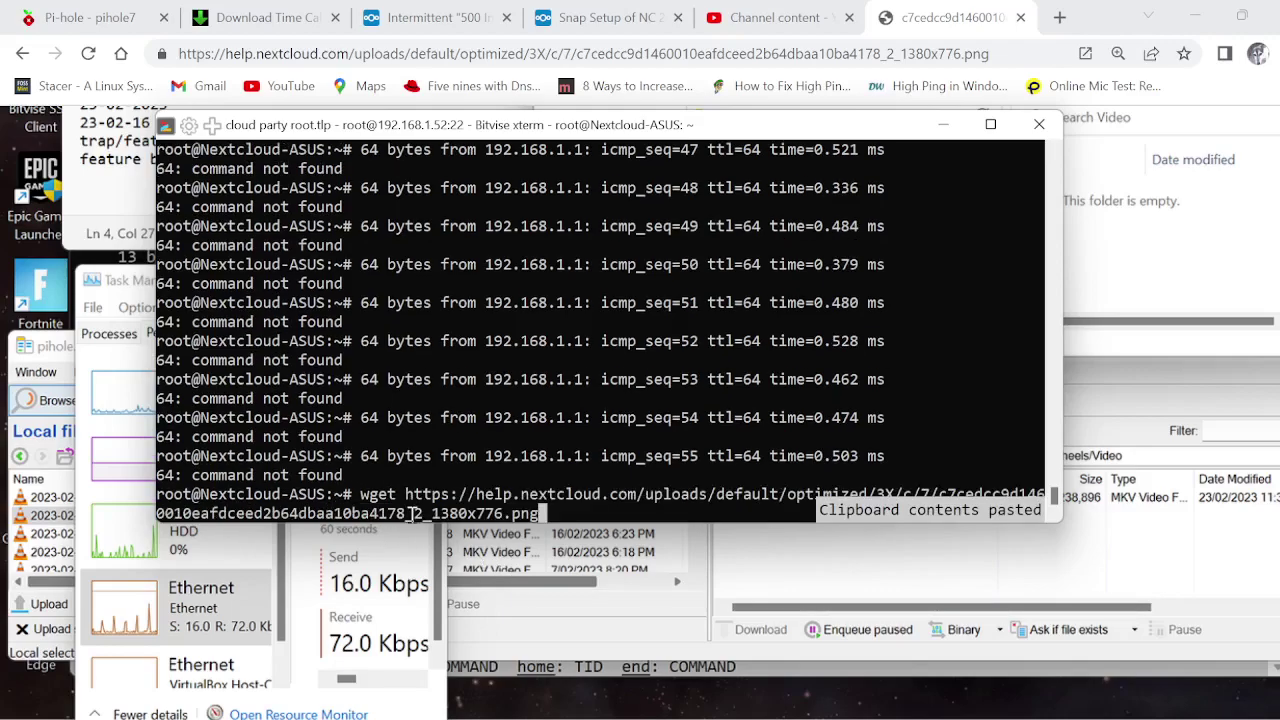
key(Return)
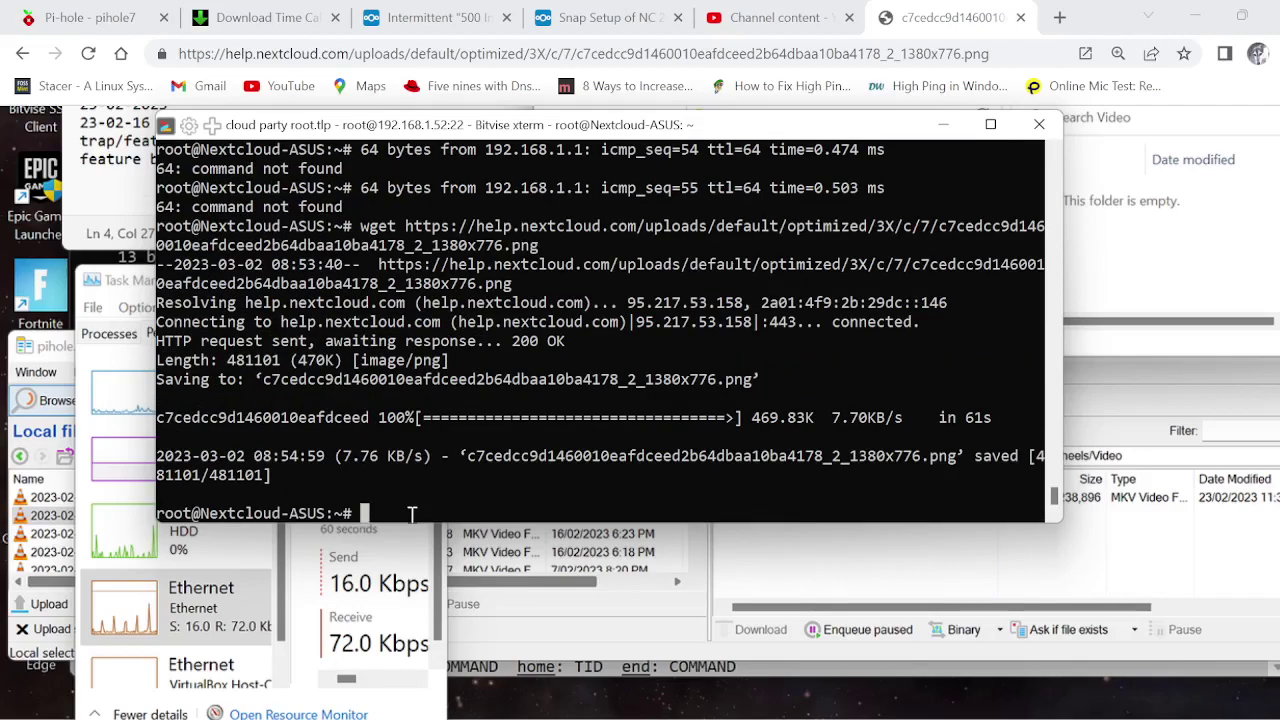
key(Up)
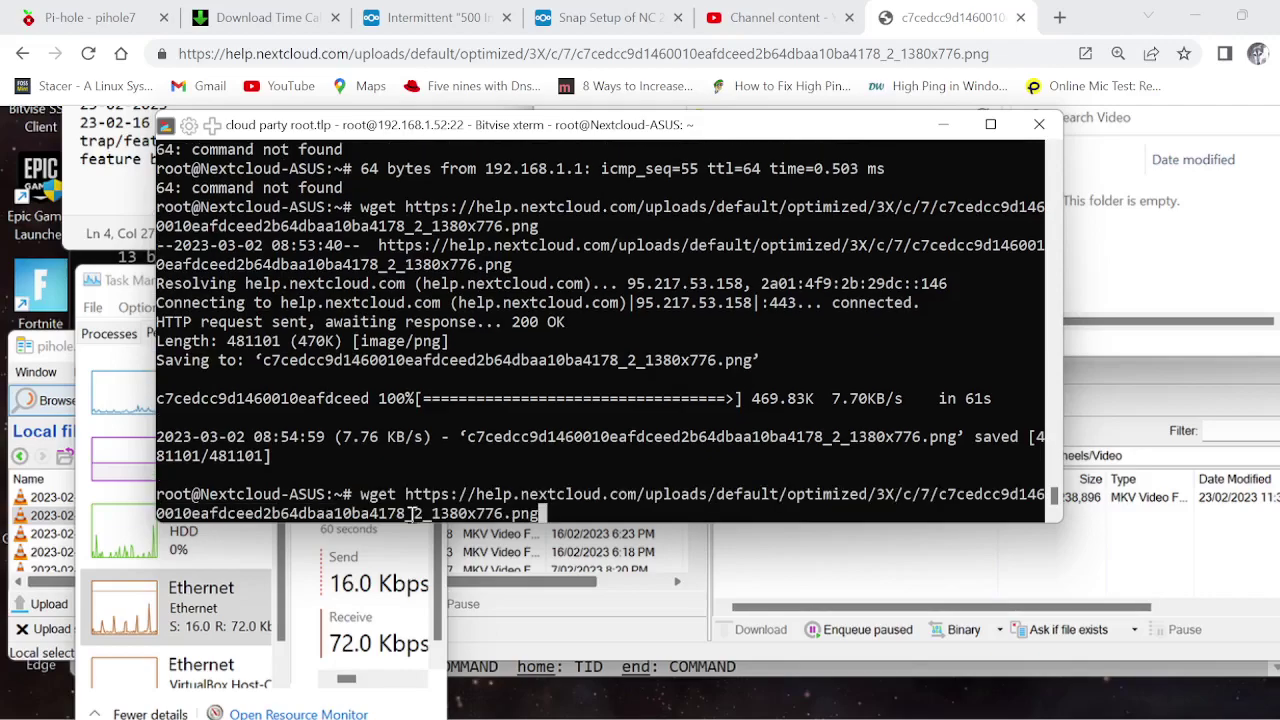
key(Return)
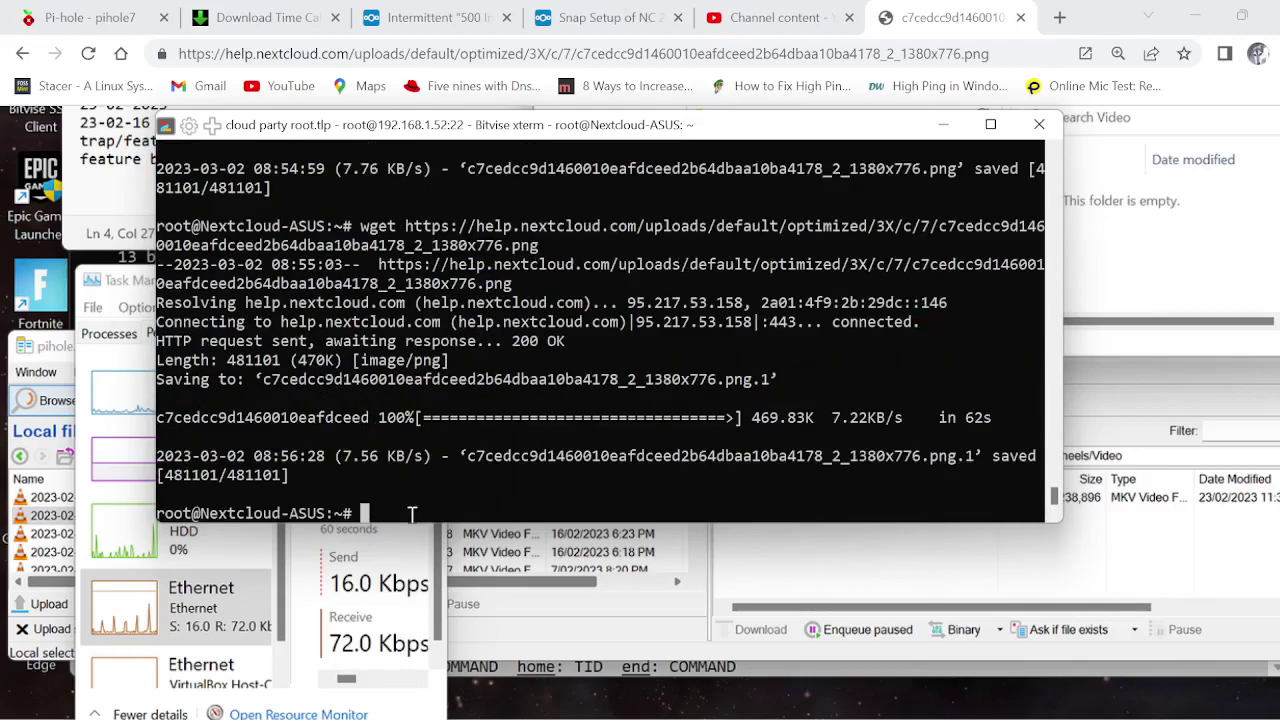
Run the wget image download again with the option -O 1672kbps.png inserted before the URL
key(Up)
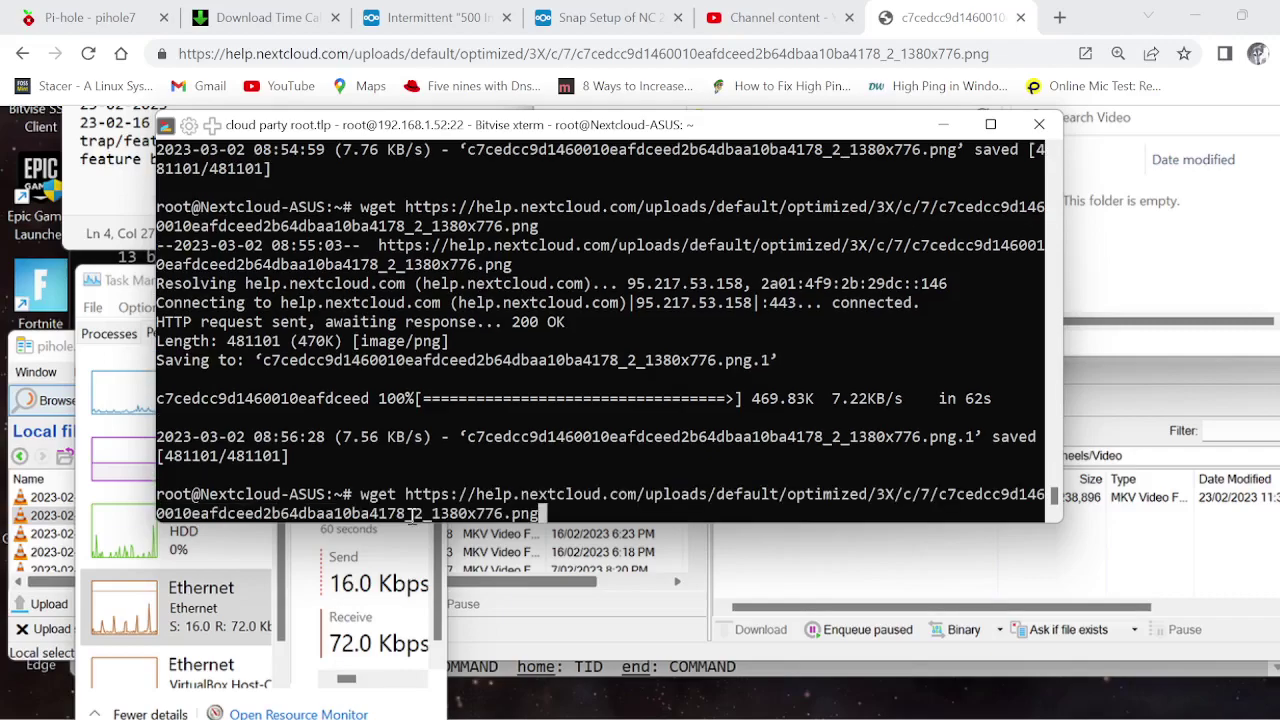
key(Left)
key(Left)
key(Left)
key(Left)
key(Left)
key(Left)
key(Left)
key(Left)
key(Left)
key(Left)
key(Left)
key(Left)
key(Left)
key(Left)
key(Left)
key(Left)
key(Left)
key(Left)
key(Left)
key(Left)
key(Left)
key(Left)
key(Left)
key(Left)
key(Left)
key(Left)
key(Left)
key(Left)
key(Left)
key(Left)
key(Left)
key(Left)
key(Left)
key(Left)
key(Left)
key(Left)
key(Left)
key(Left)
key(Left)
key(Left)
key(Left)
key(Left)
key(Left)
key(Left)
key(Left)
key(Left)
key(Left)
key(Left)
key(Left)
key(Right)
text(-)
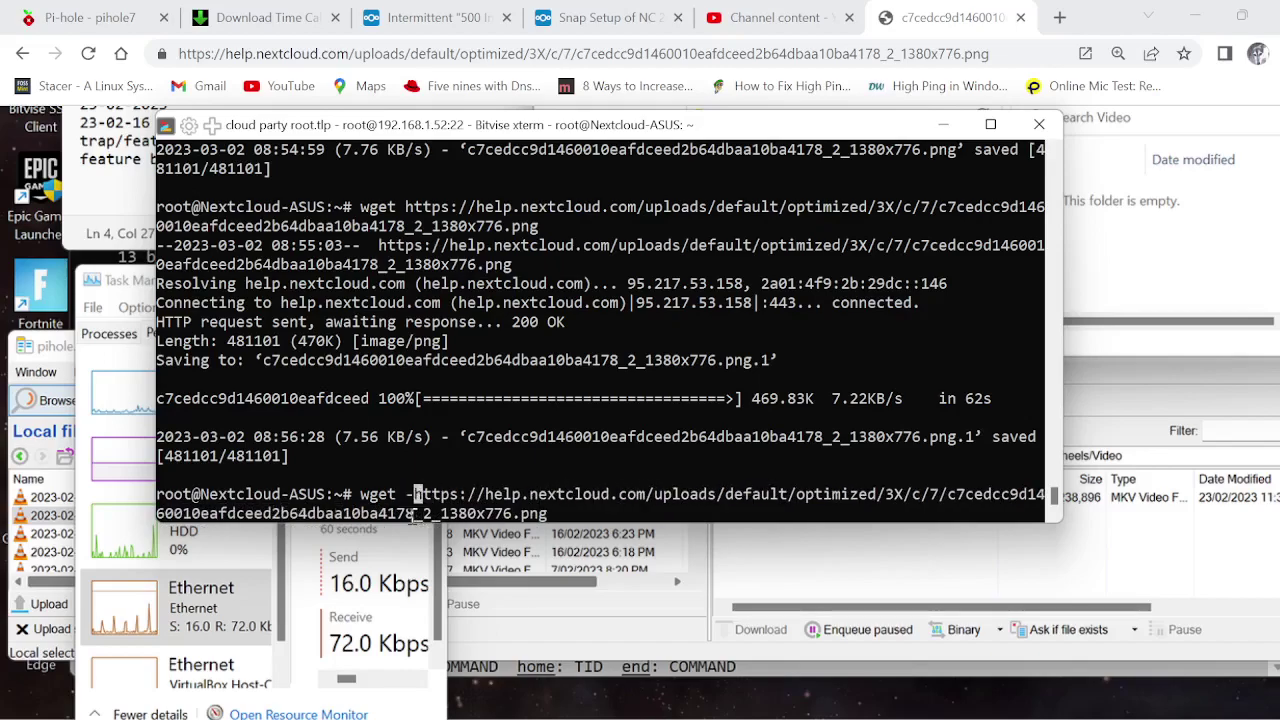
text(O)
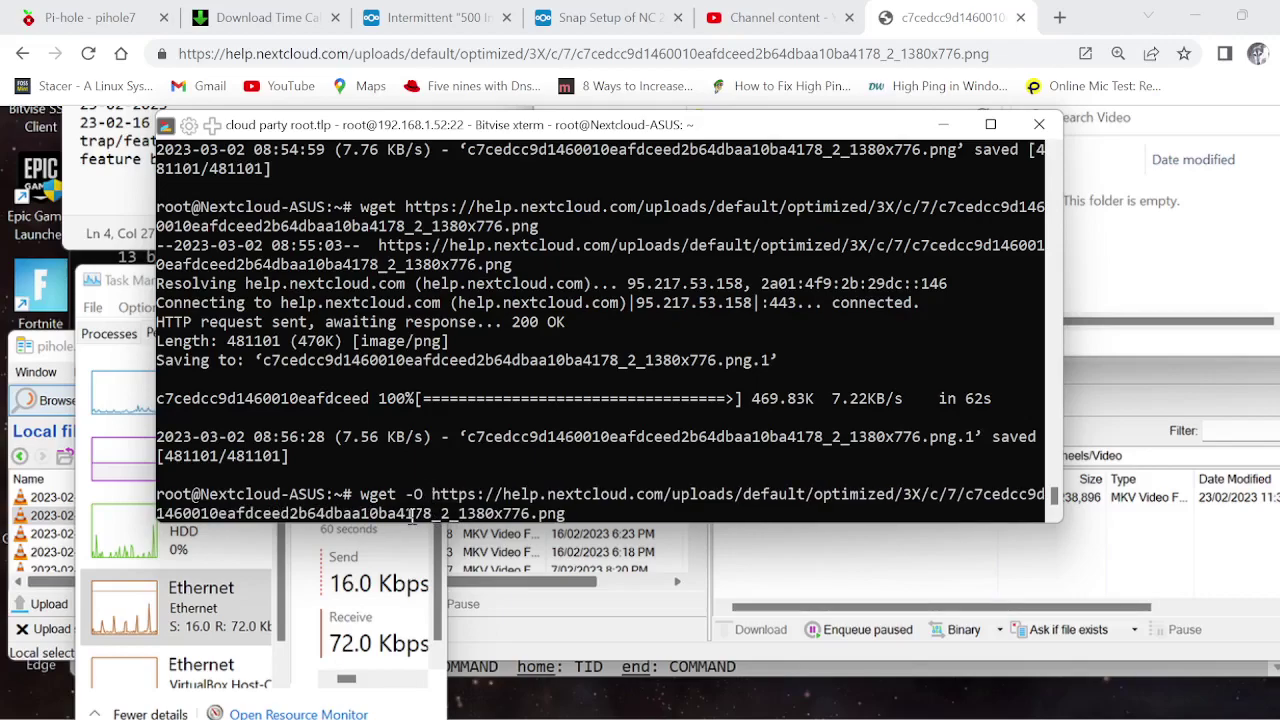
text(16)
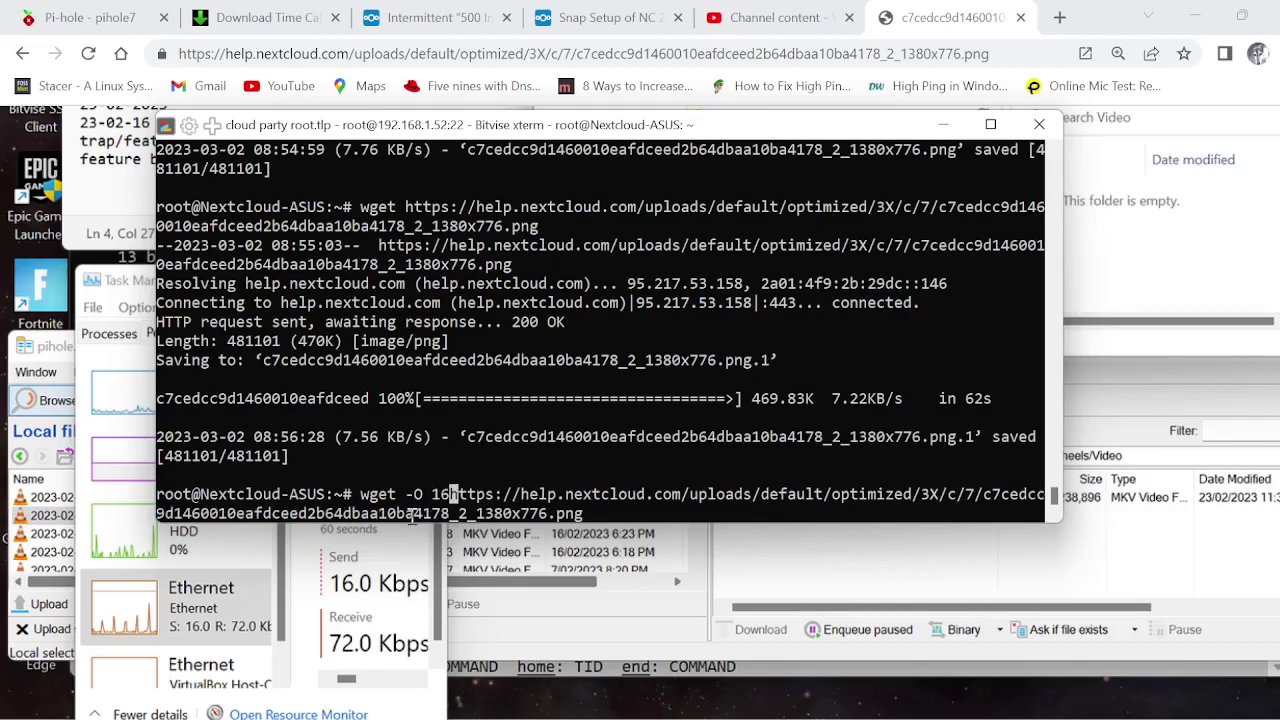
text(72)
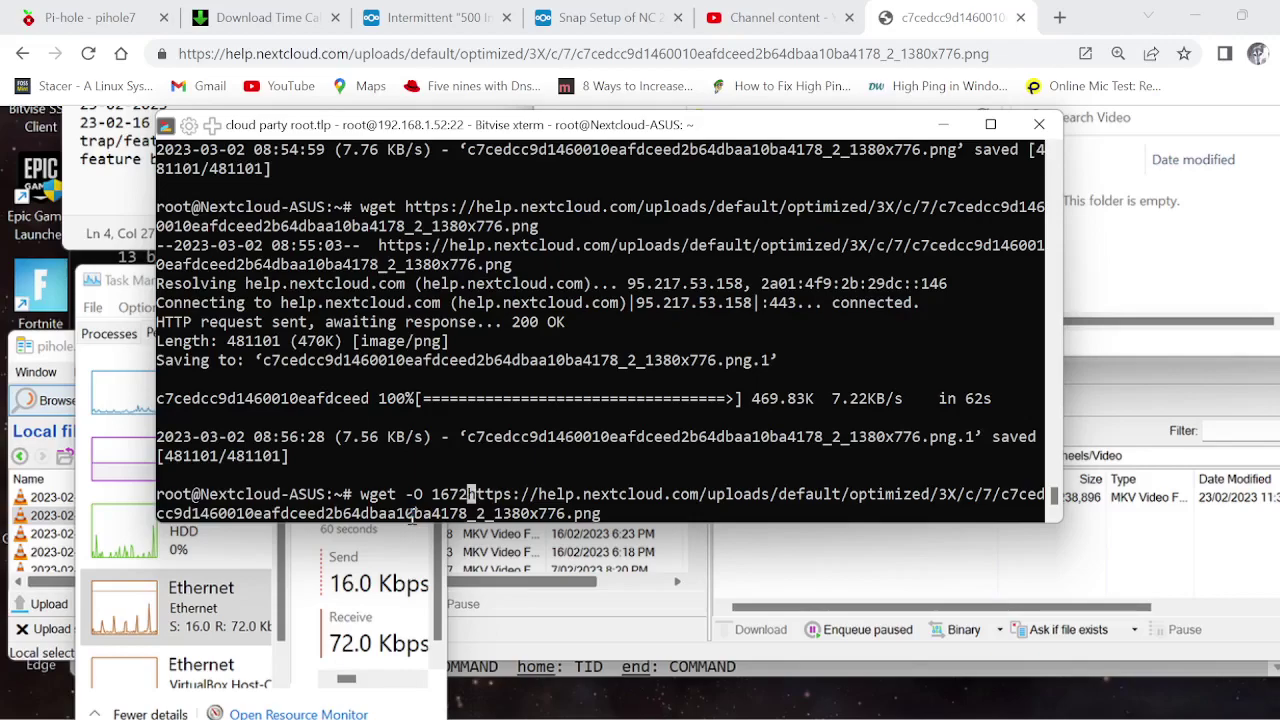
text(kbps)
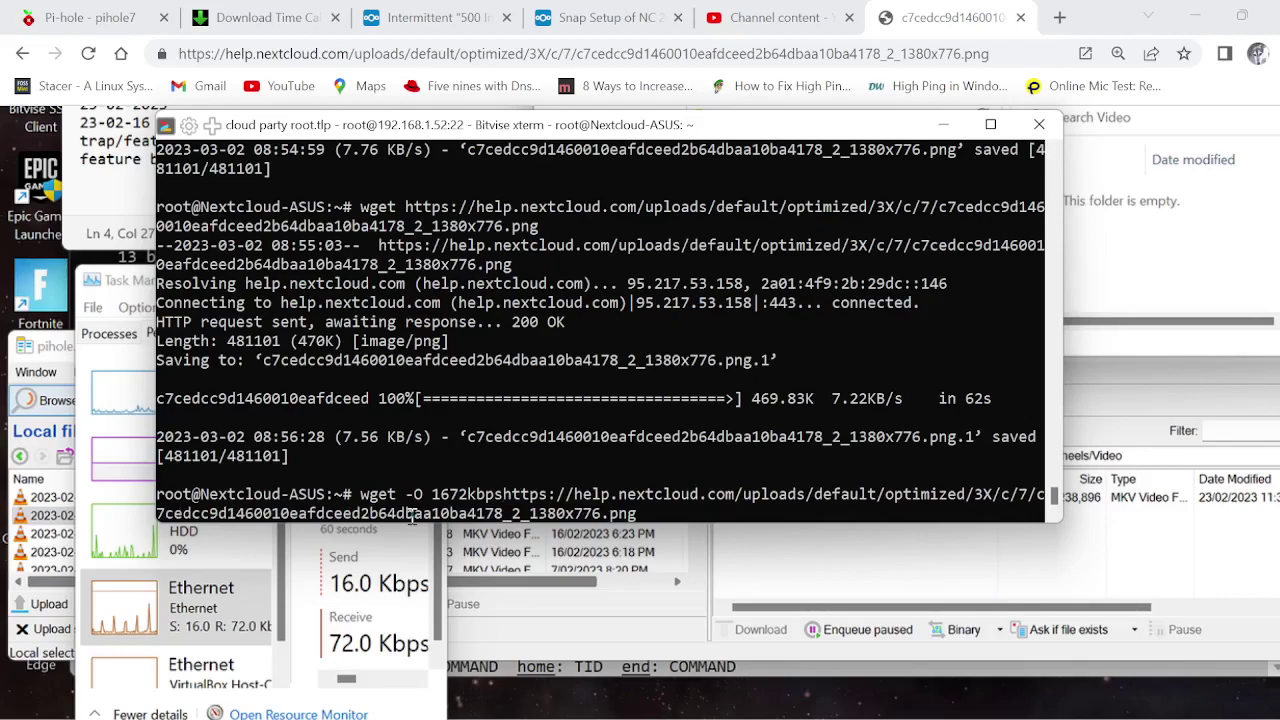
text(.)
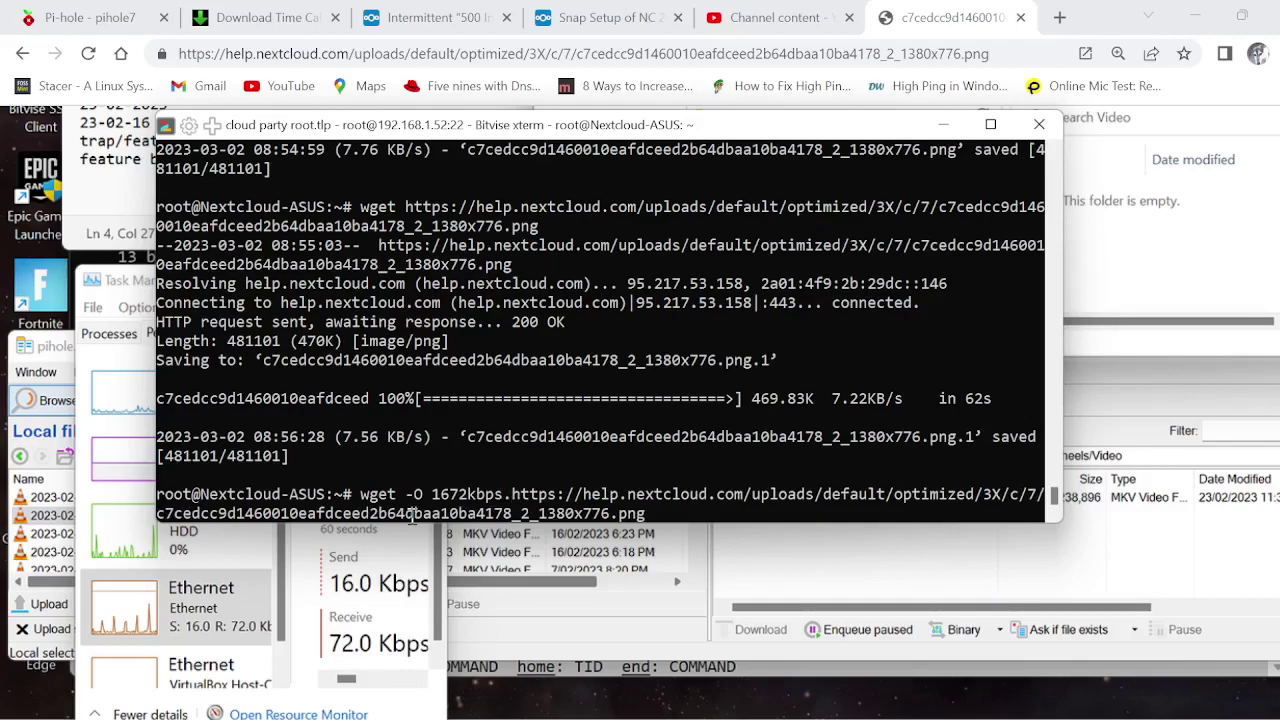
text(p)
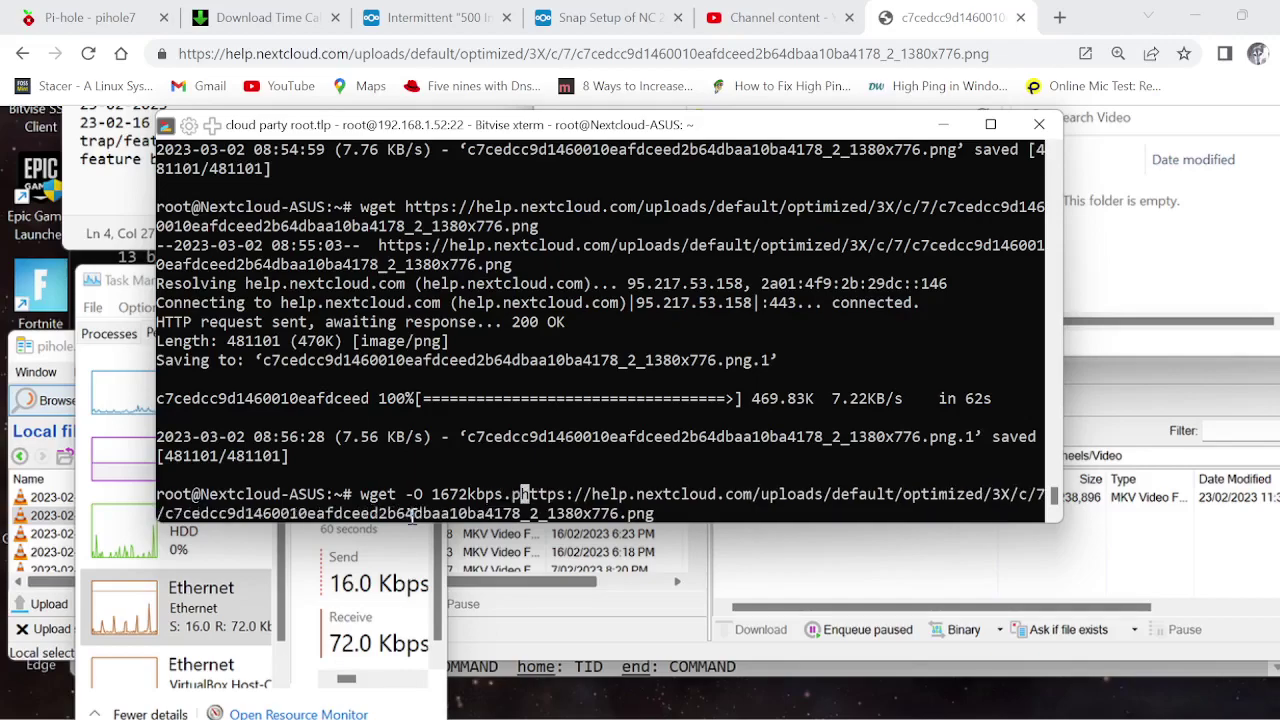
text(n)
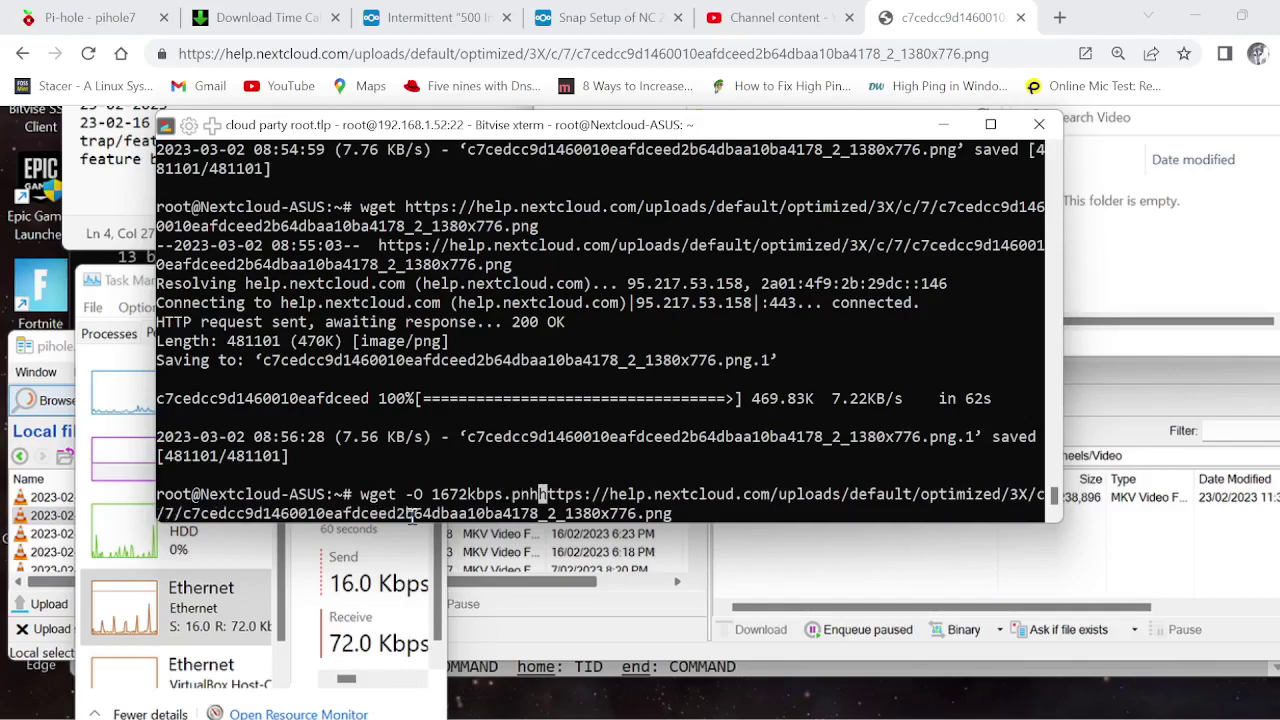
text(g)
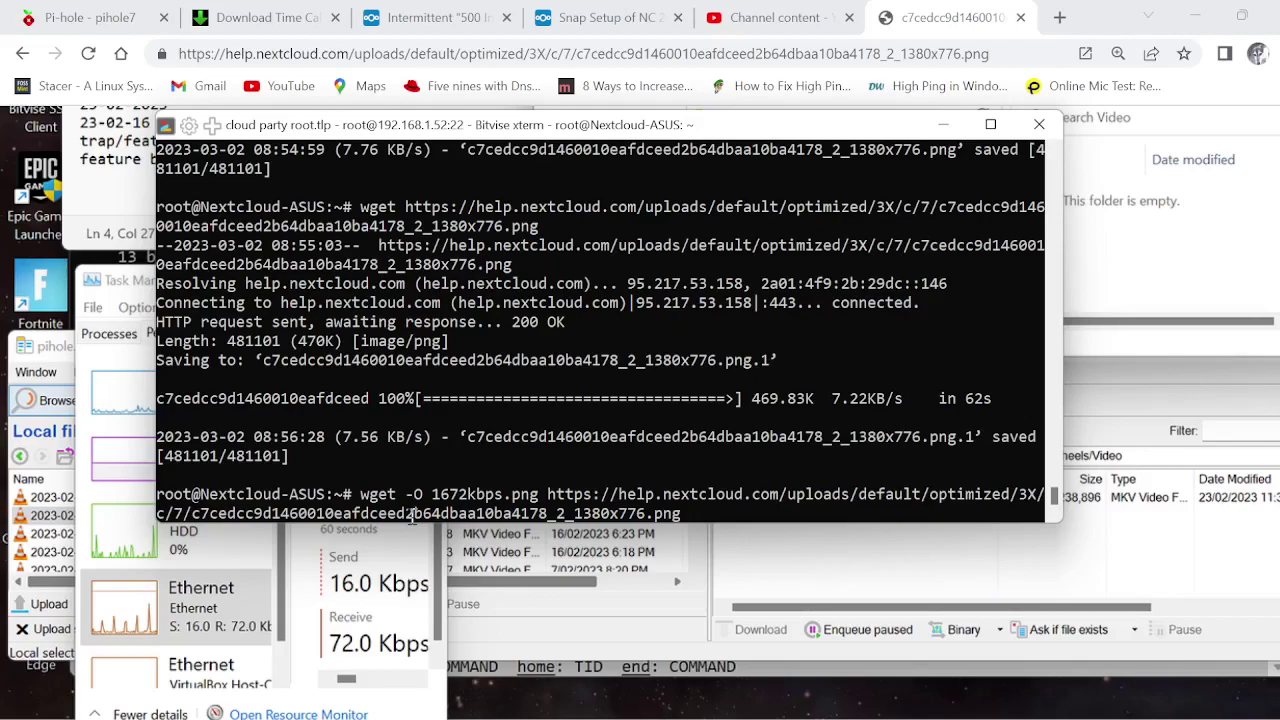
key(Return)
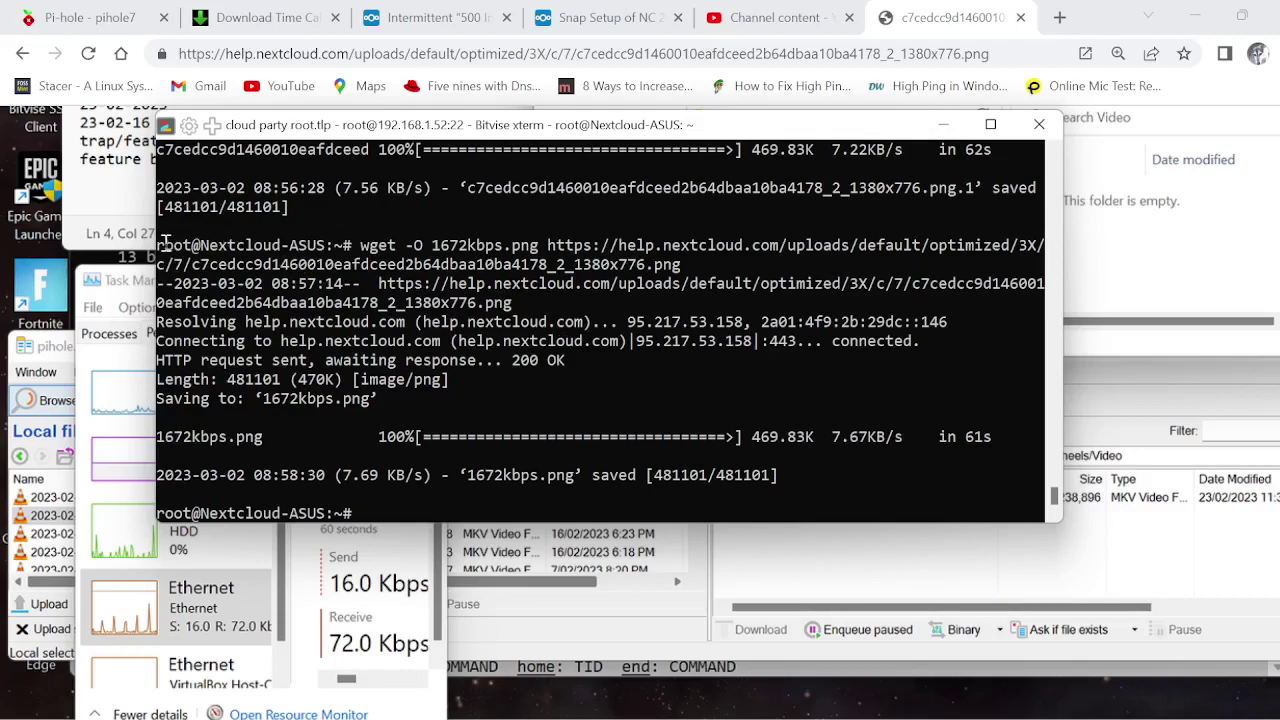
Copy the 1672kbps.png wget command and its complete output from the terminal
drag(163, 244, 380, 522)
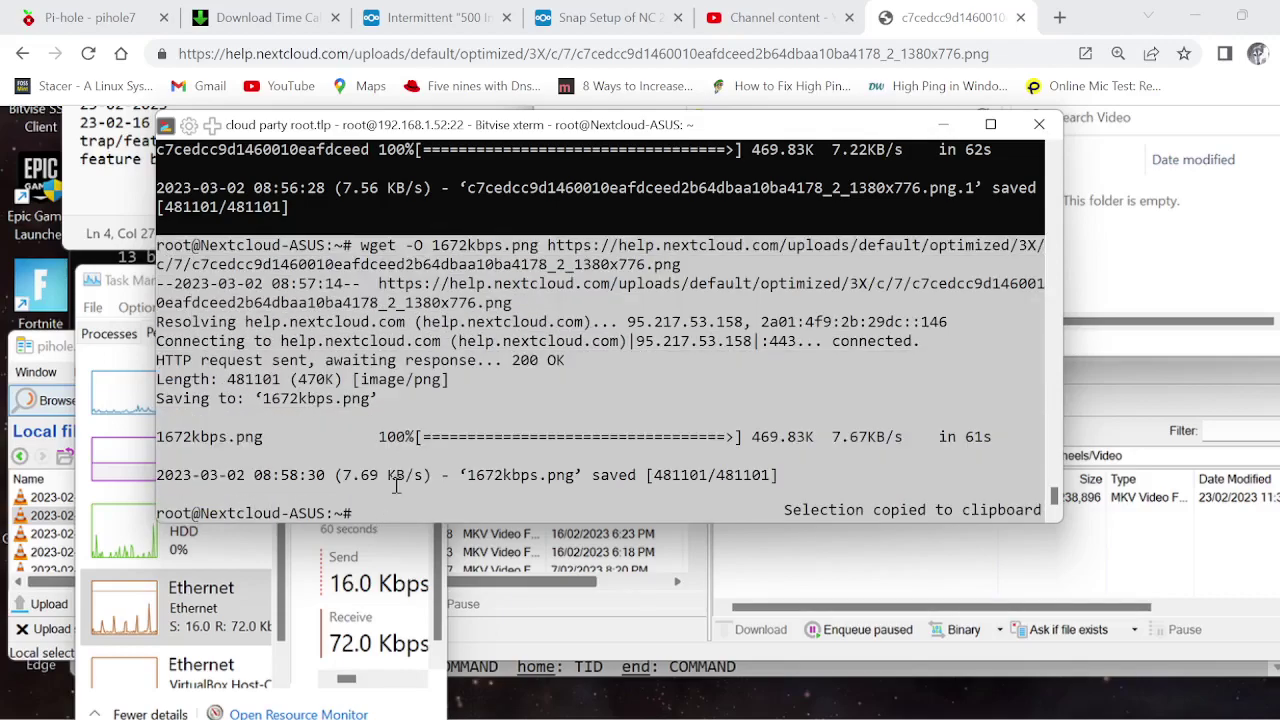
right_click(407, 418)
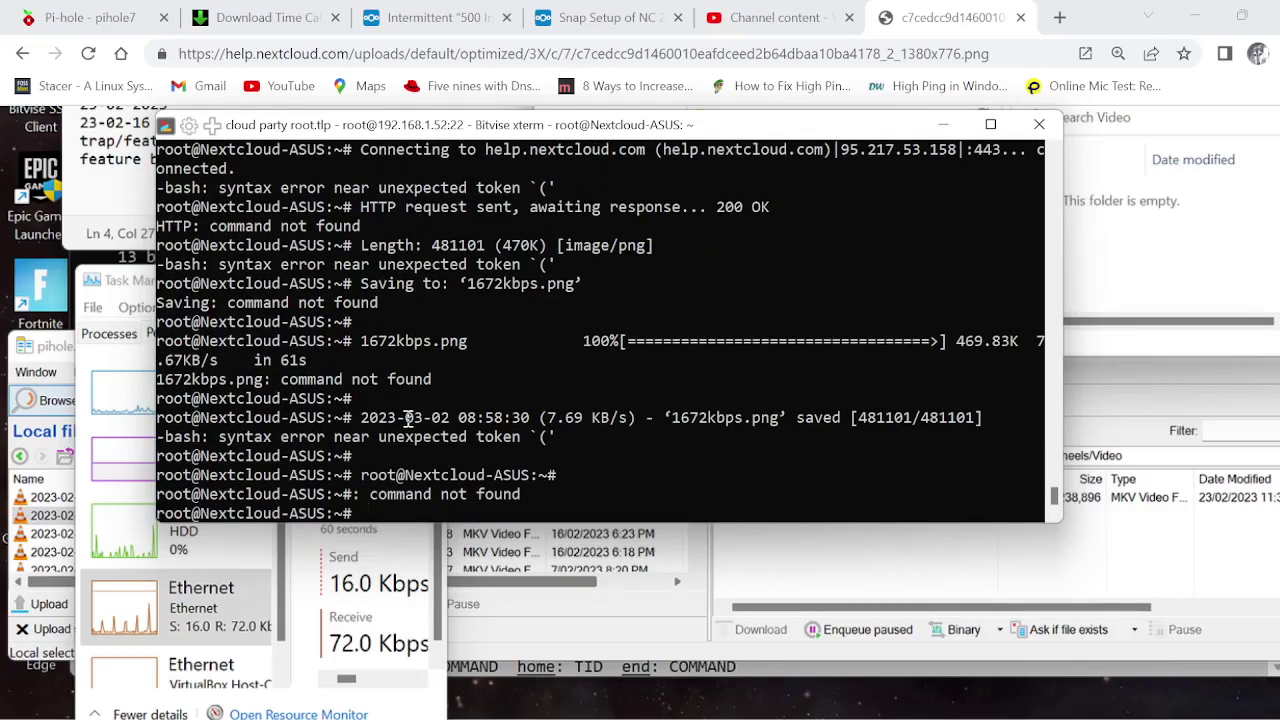
right_click(407, 418)
right_click(407, 418)
Switch to Chrome and look through the logs and screenshots in the forum topic "Snap Setup of NC 25. A RamDisk Experiment"
click(87, 60)
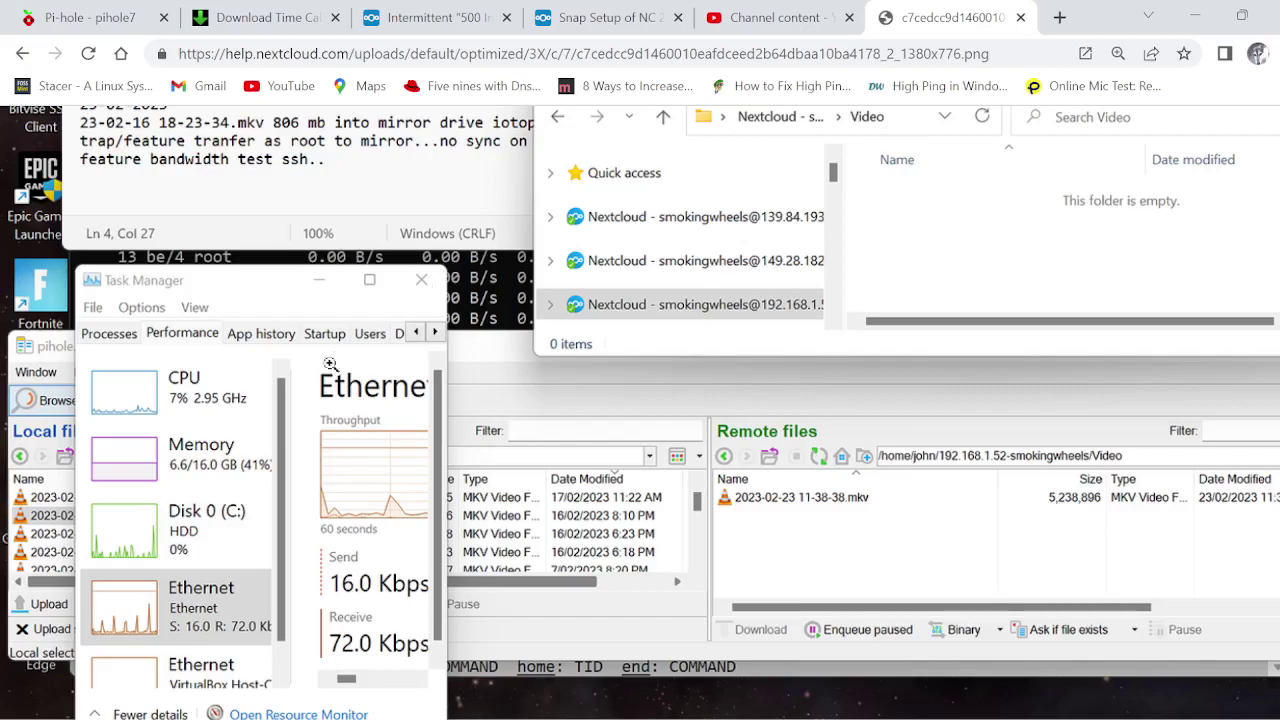
click(594, 24)
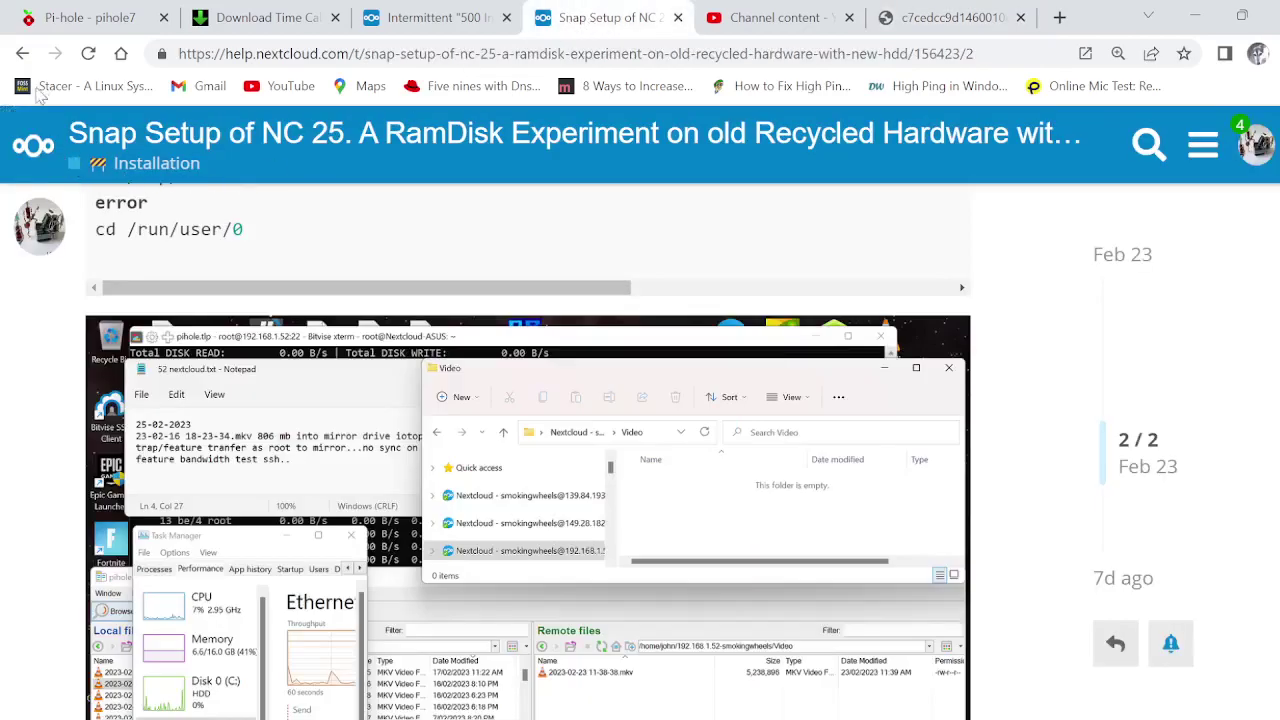
scroll(480, 515, down, 4)
scroll(480, 515, down, 15)
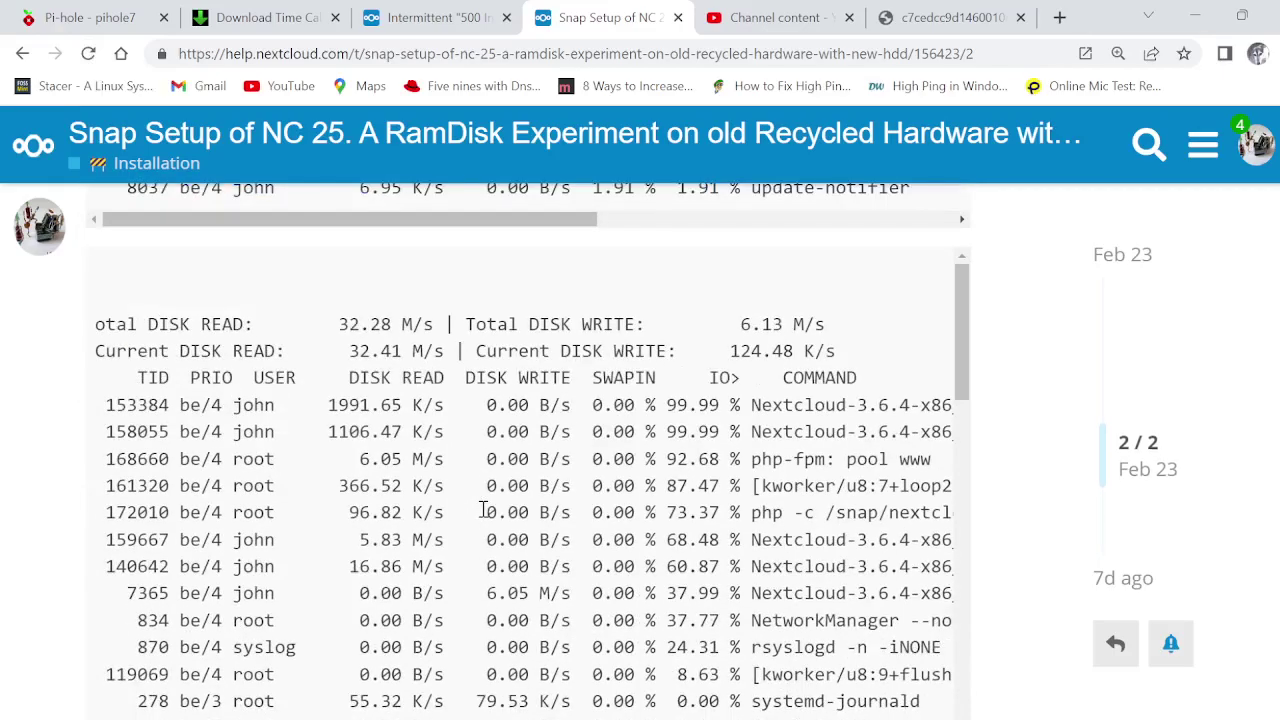
scroll(487, 519, down, 12)
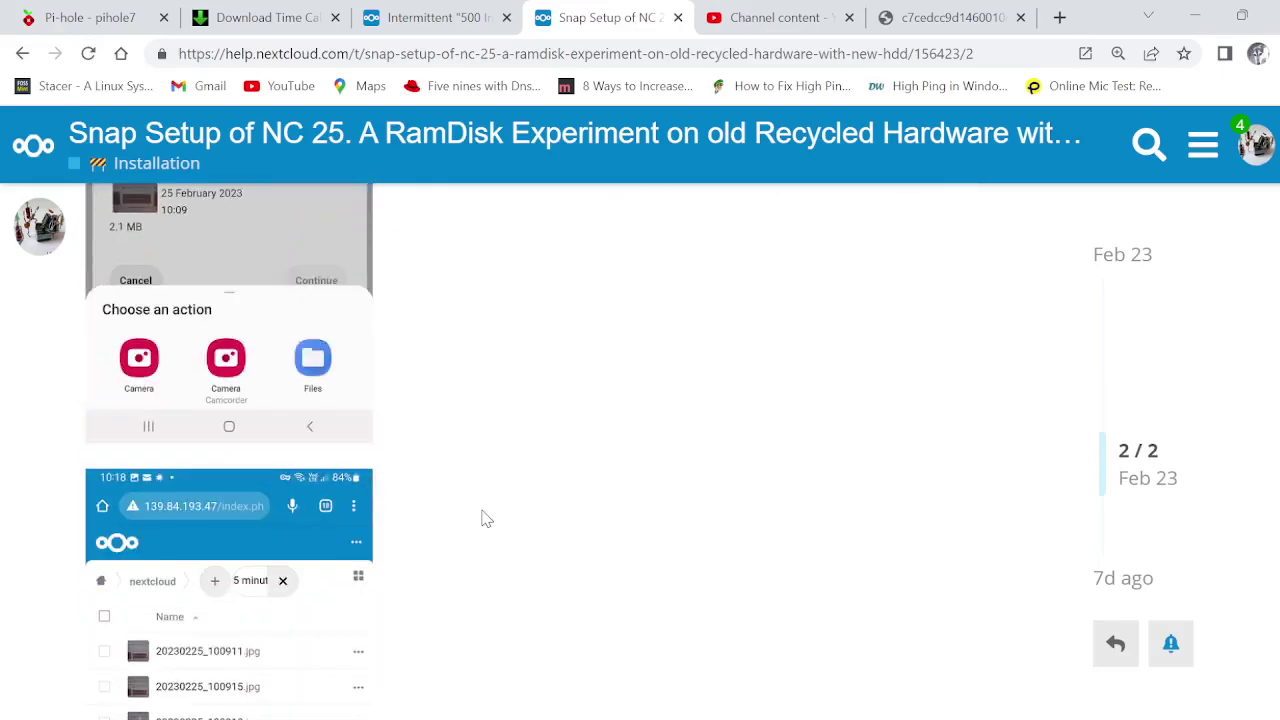
scroll(487, 519, down, 15)
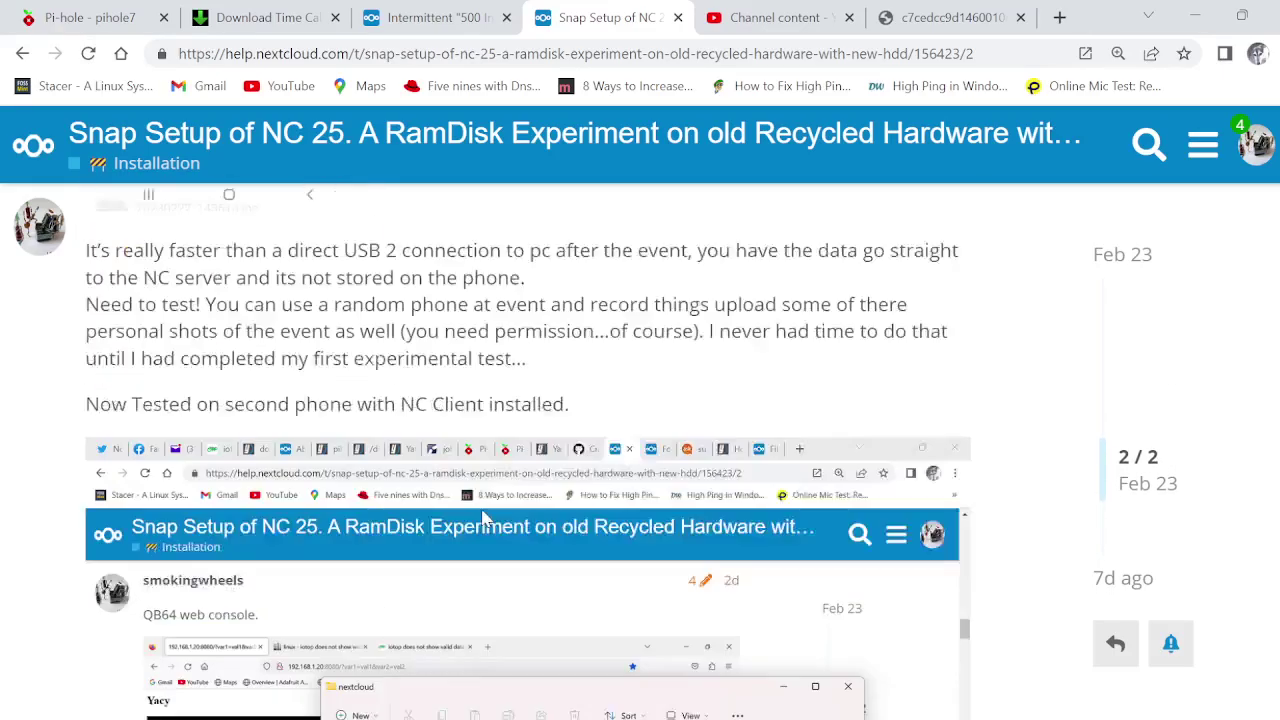
scroll(483, 515, down, 15)
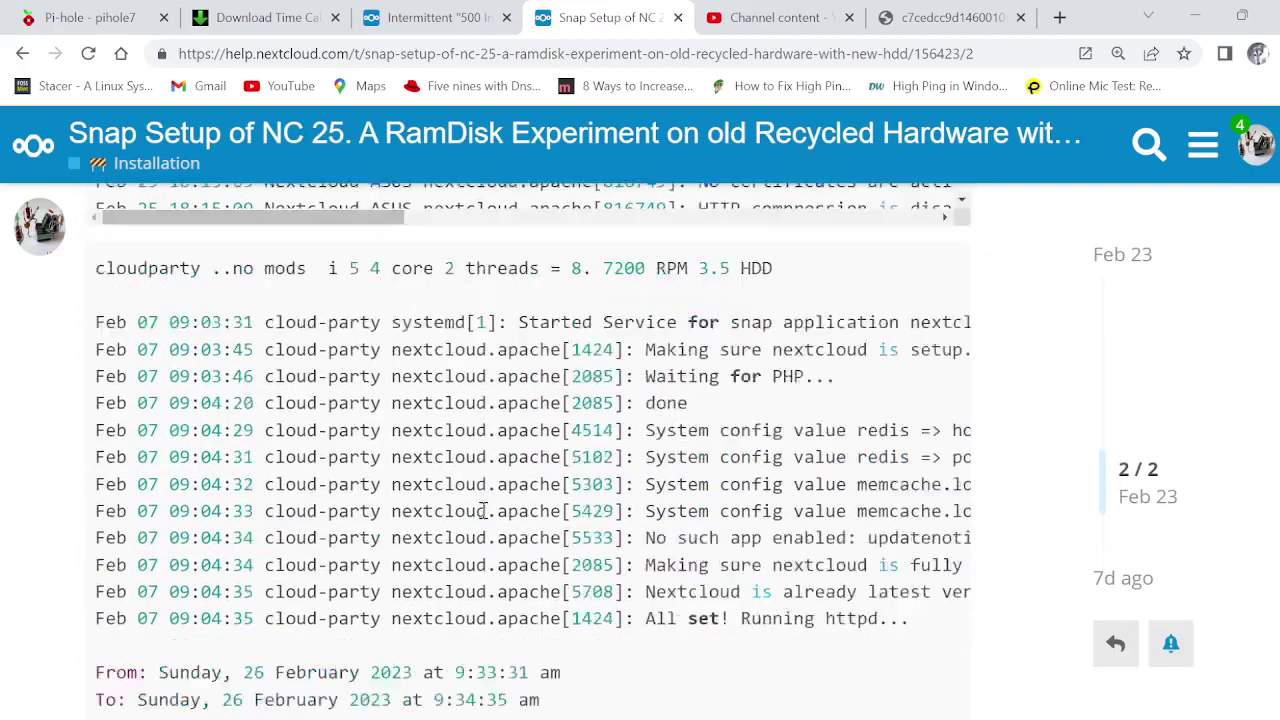
scroll(483, 521, up, 5)
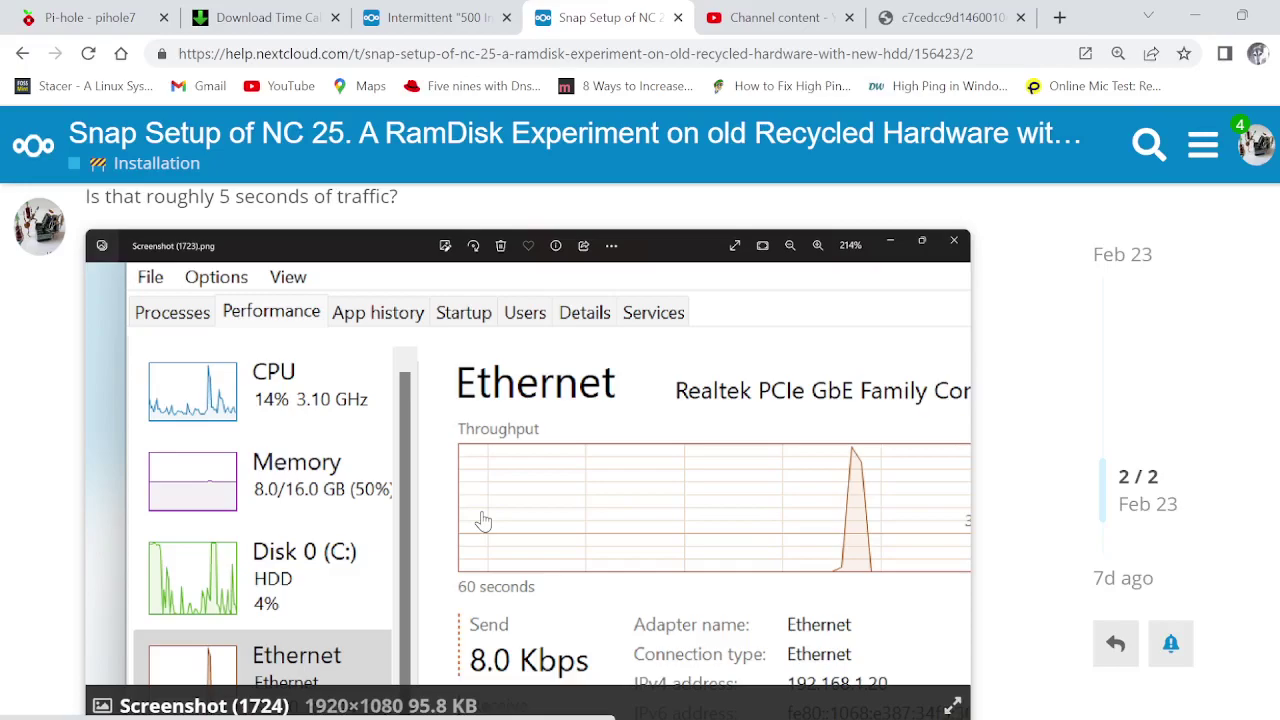
scroll(634, 423, down, 8)
scroll(634, 423, up, 3)
scroll(634, 420, down, 2)
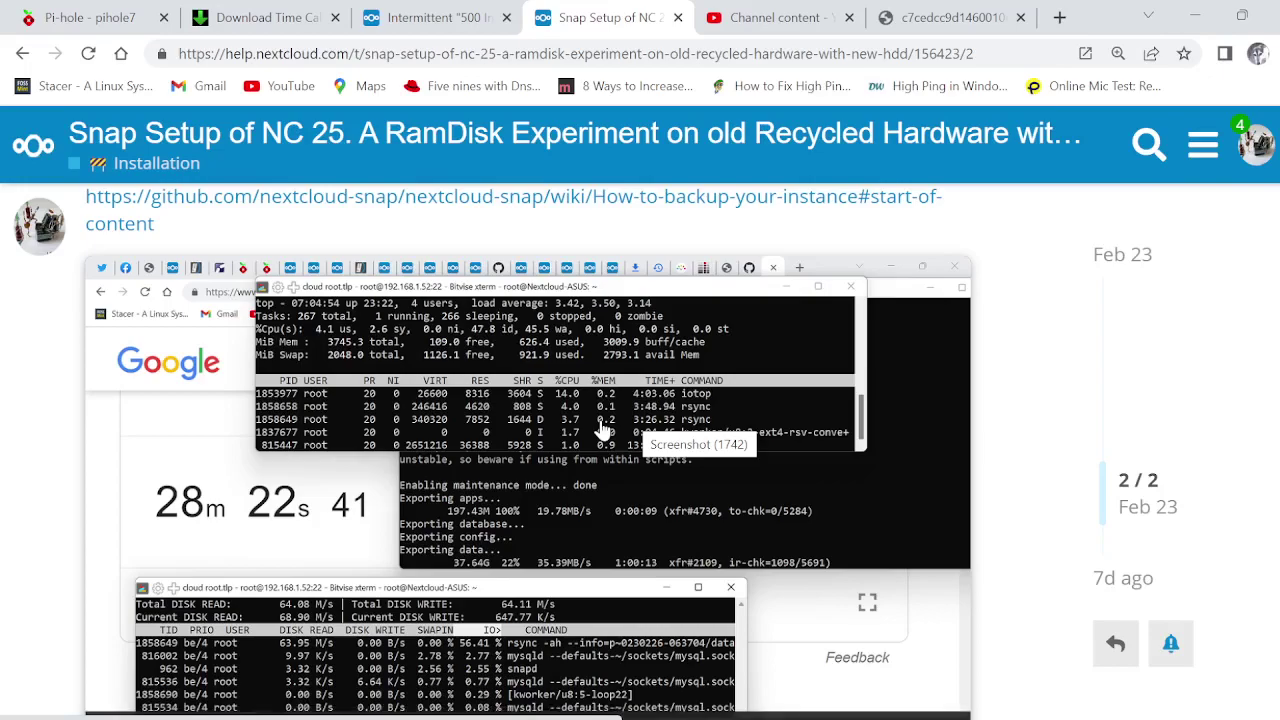
click(430, 18)
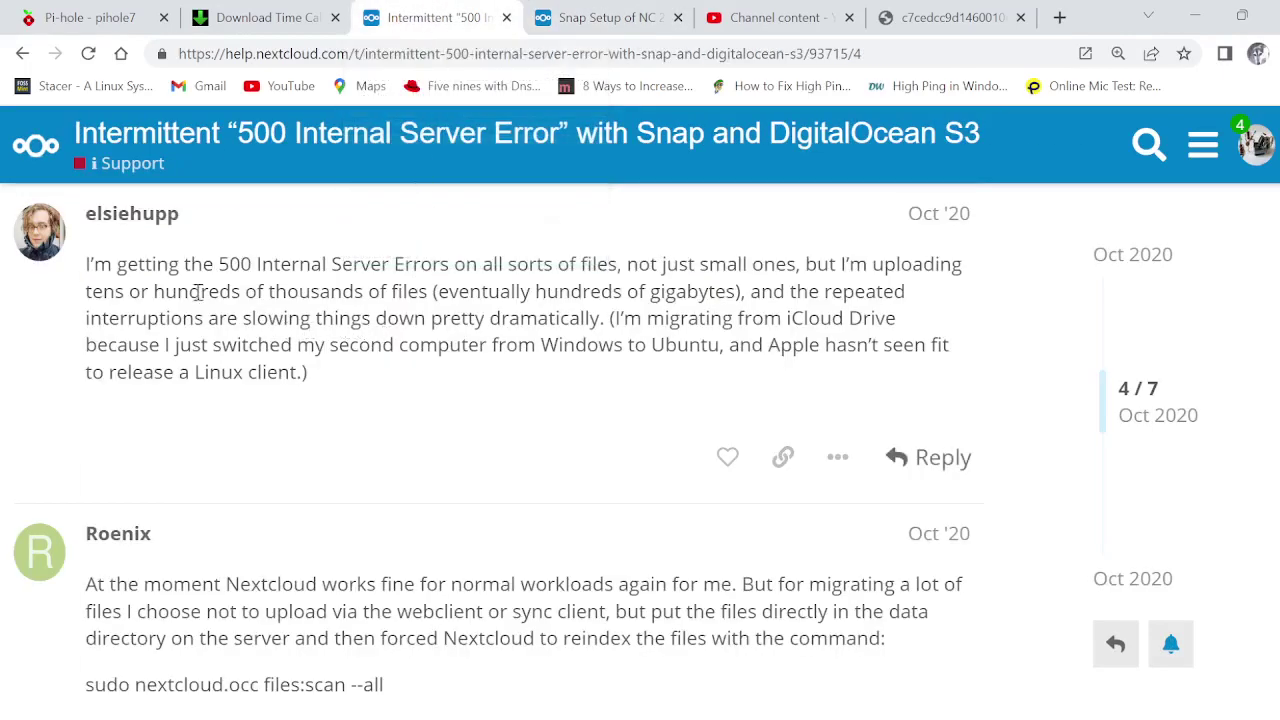
click(88, 53)
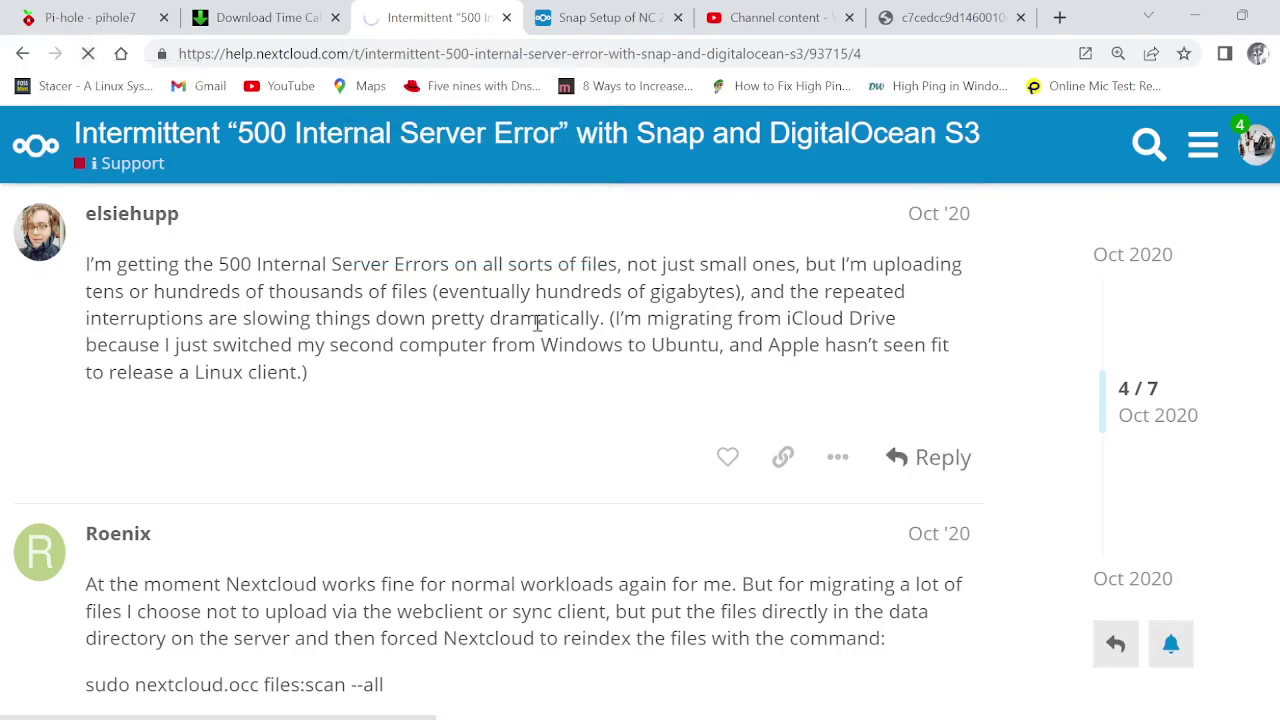
click(755, 18)
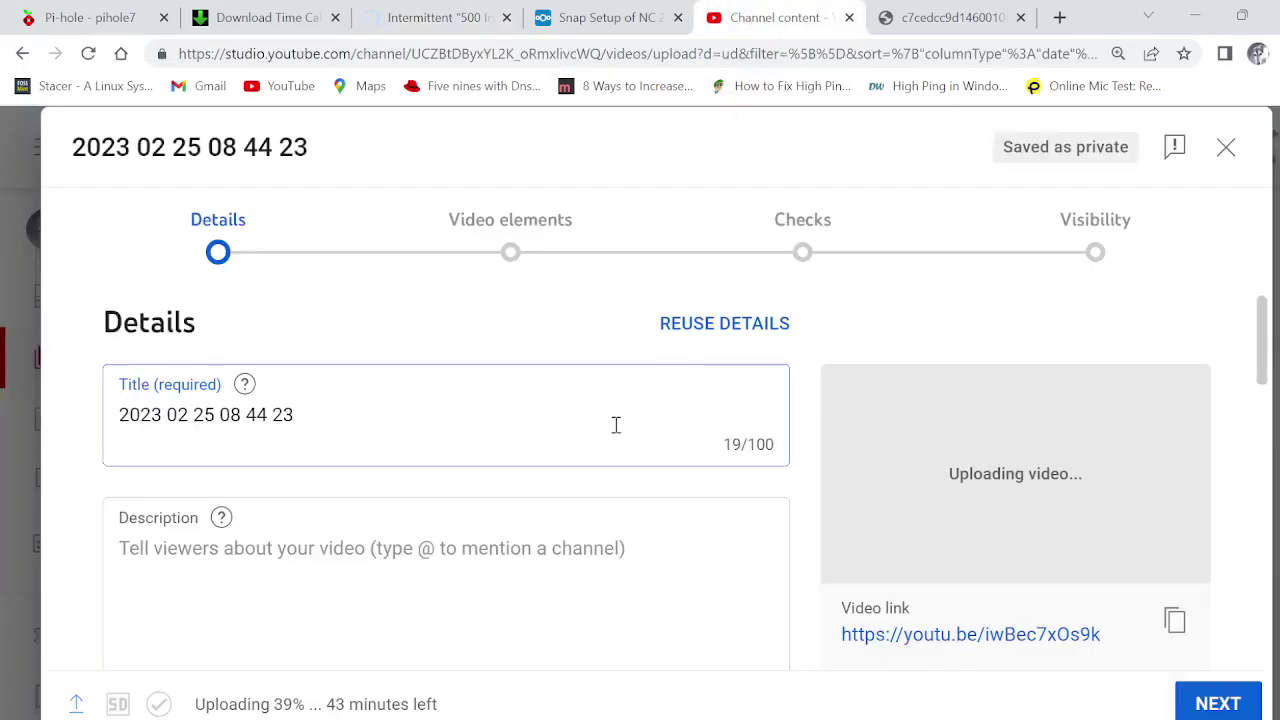
scroll(600, 451, down, 10)
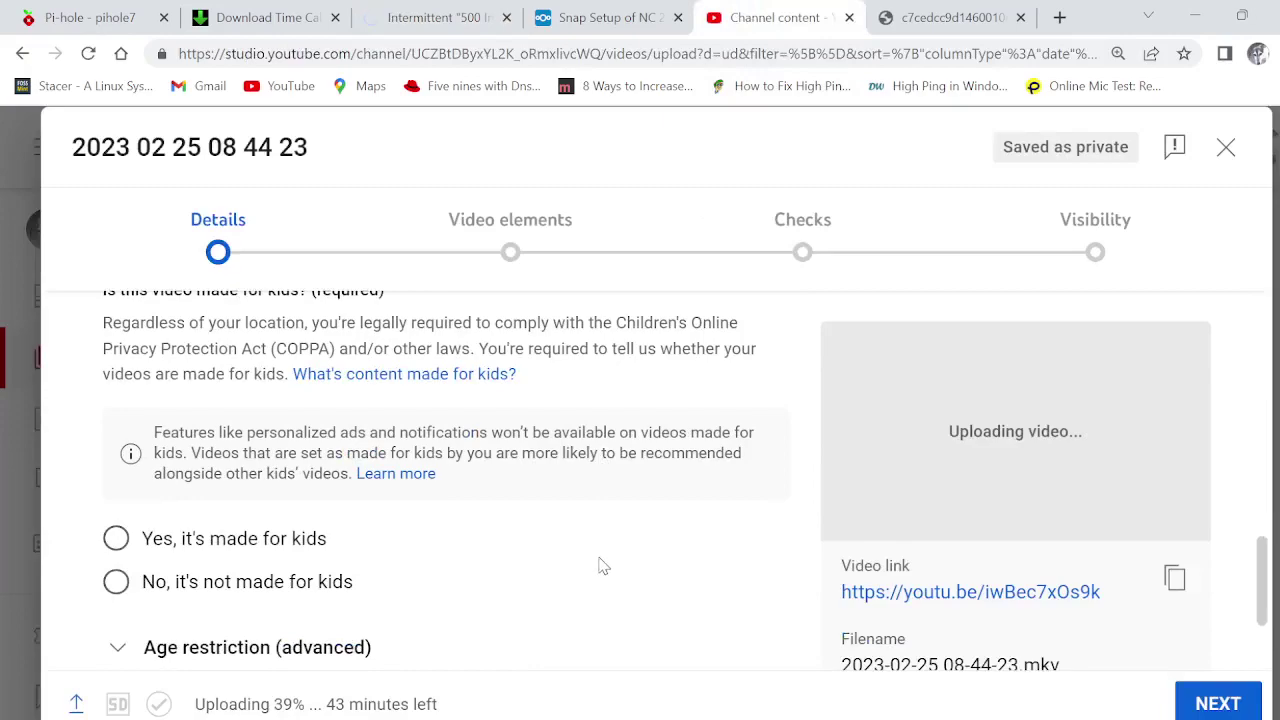
scroll(600, 563, down, 2)
scroll(600, 565, up, 5)
scroll(600, 567, up, 4)
scroll(600, 567, down, 3)
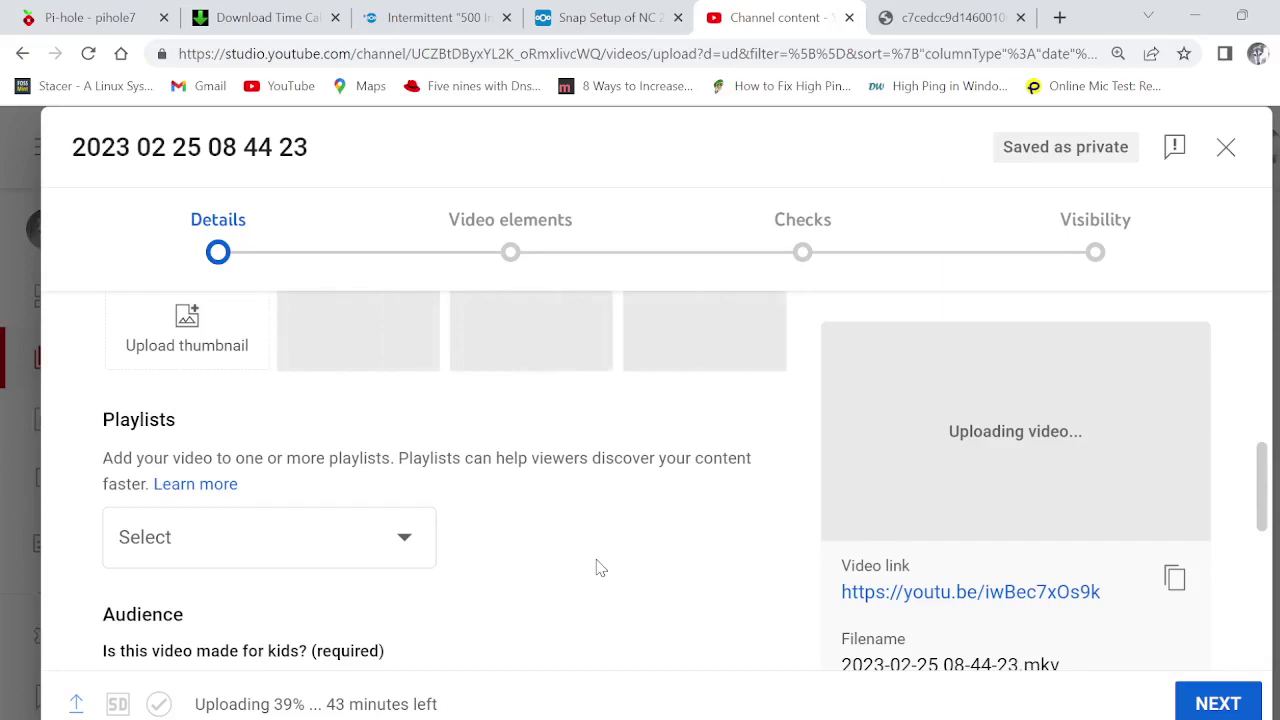
scroll(597, 565, up, 7)
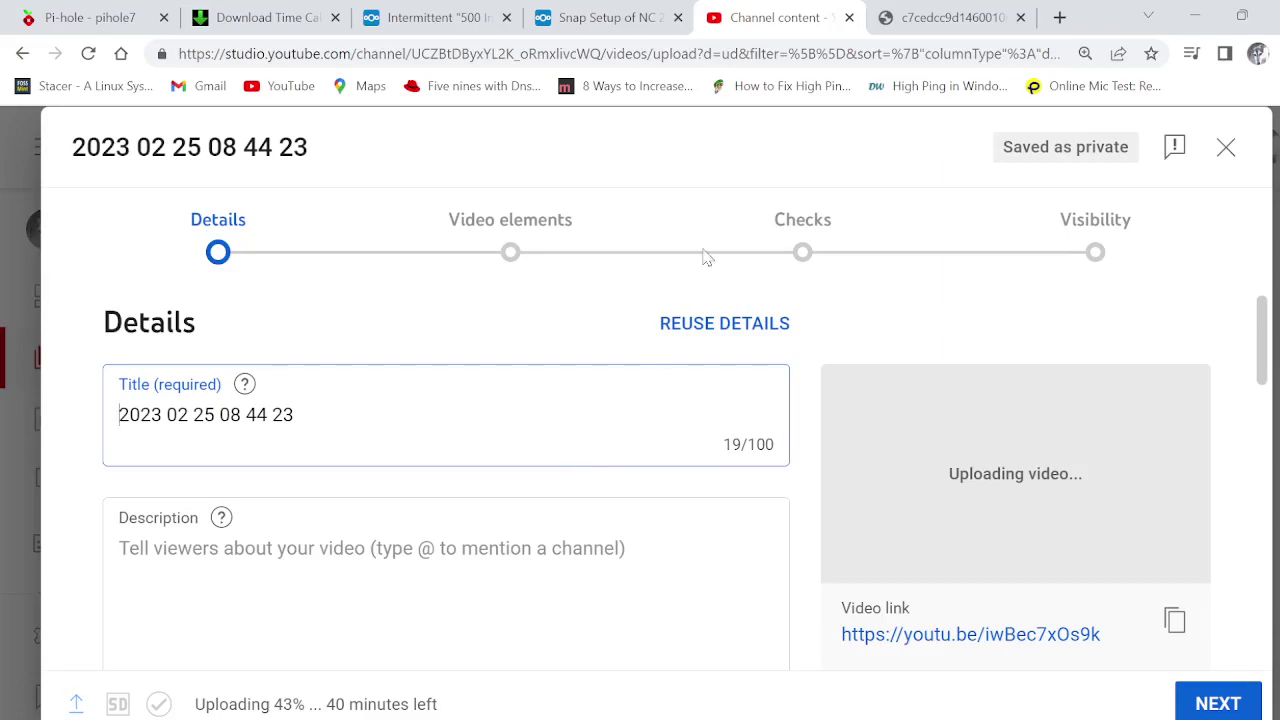
Switch to the browser page with the help.nextcloud.com PNG image, reload it and view it enlarged
click(962, 28)
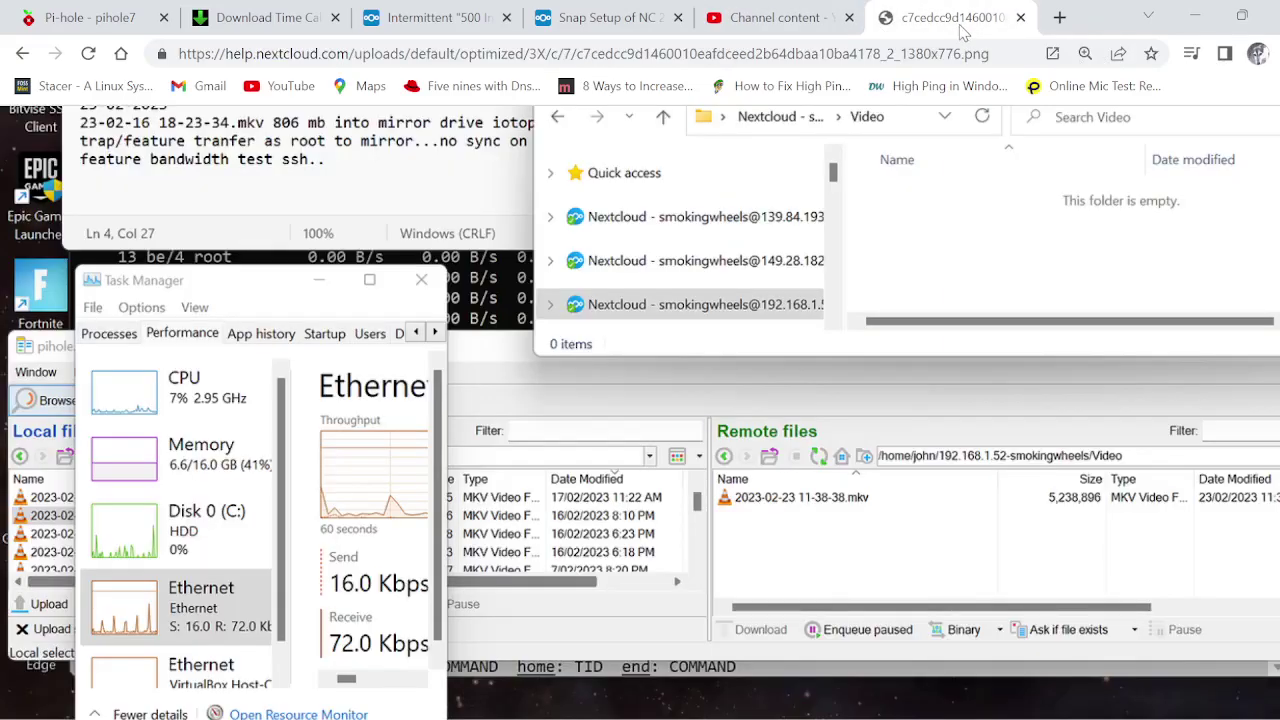
click(88, 53)
scroll(699, 302, up, 2)
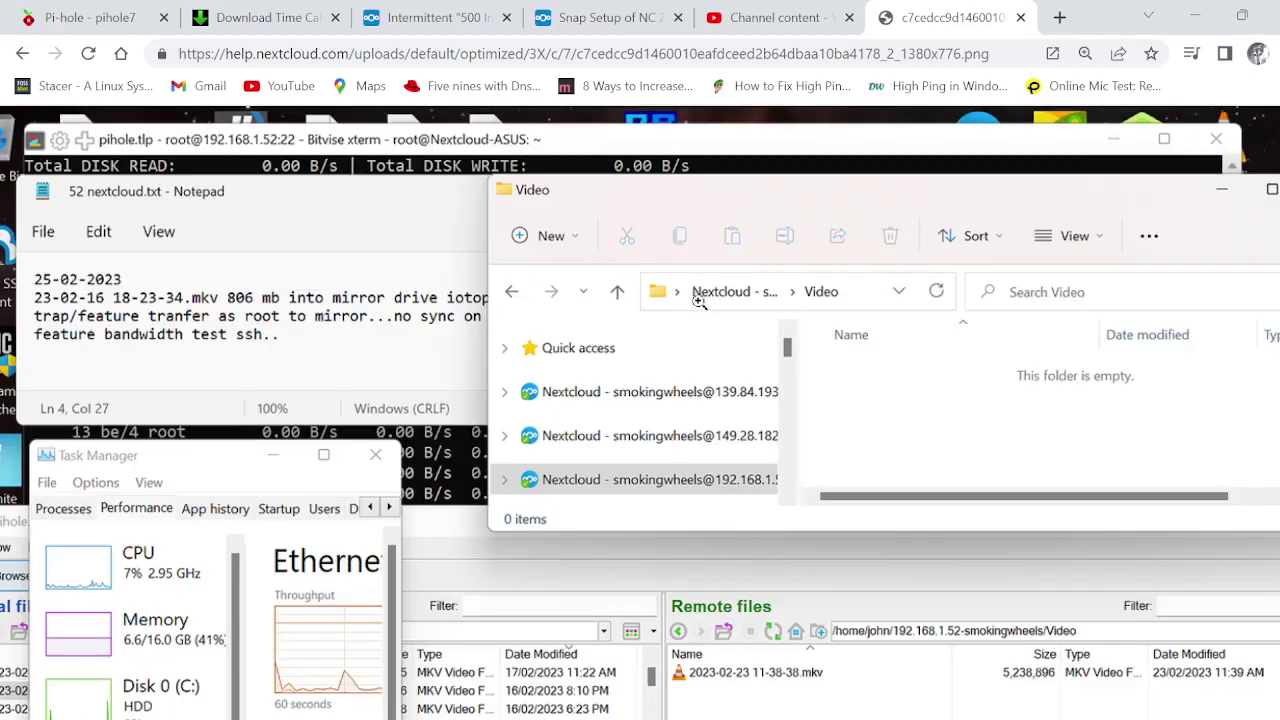
click(699, 302)
click(699, 302)
Search the help.nextcloud.com image with Google Lens
right_click(699, 302)
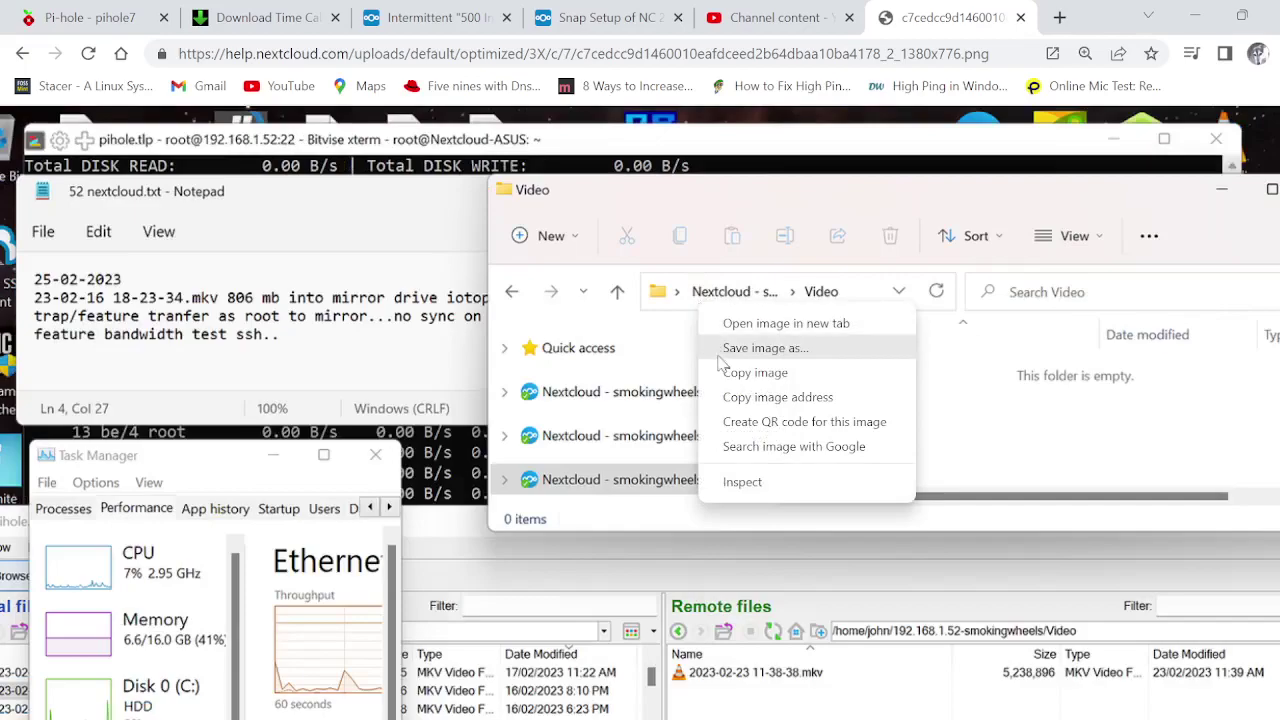
key(Escape)
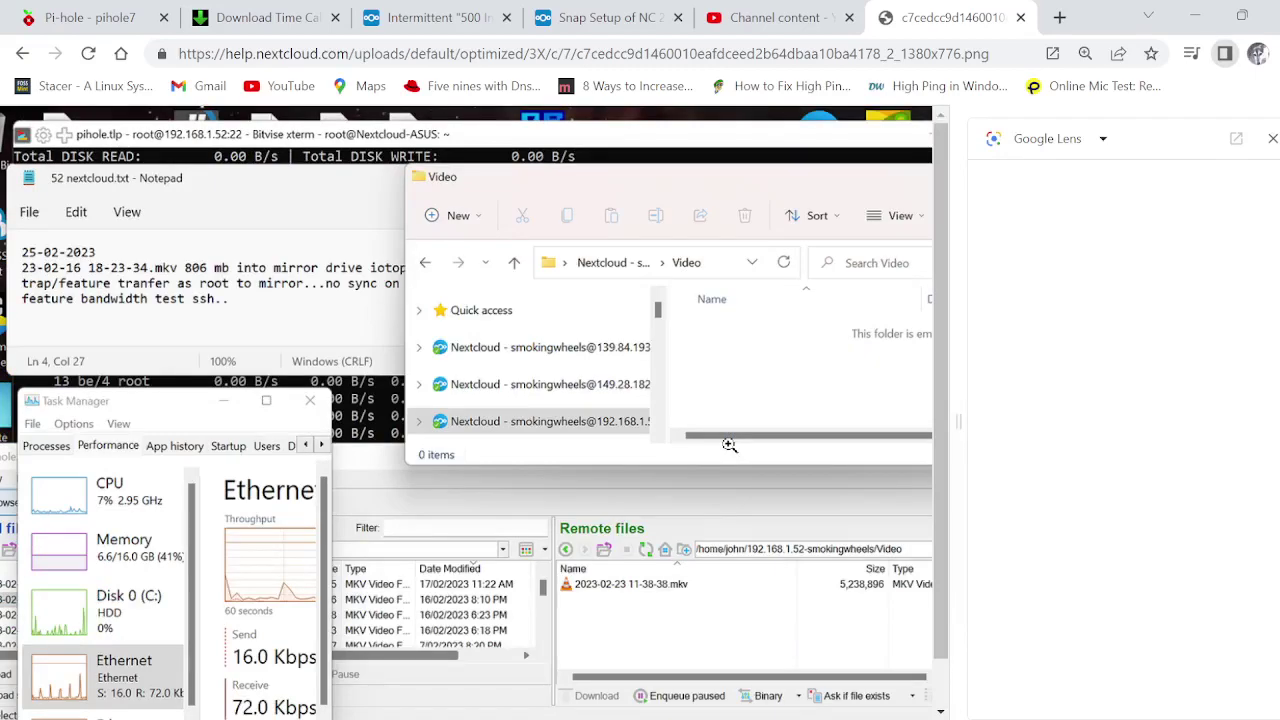
right_click(729, 445)
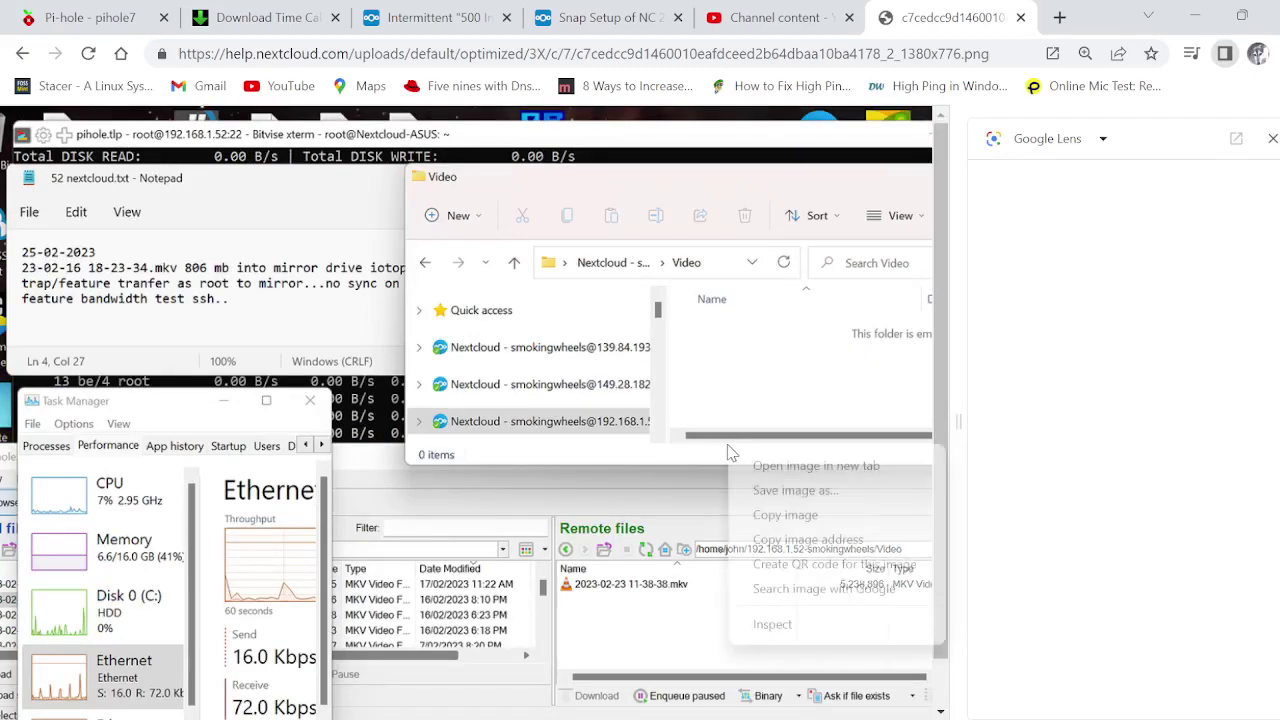
click(786, 589)
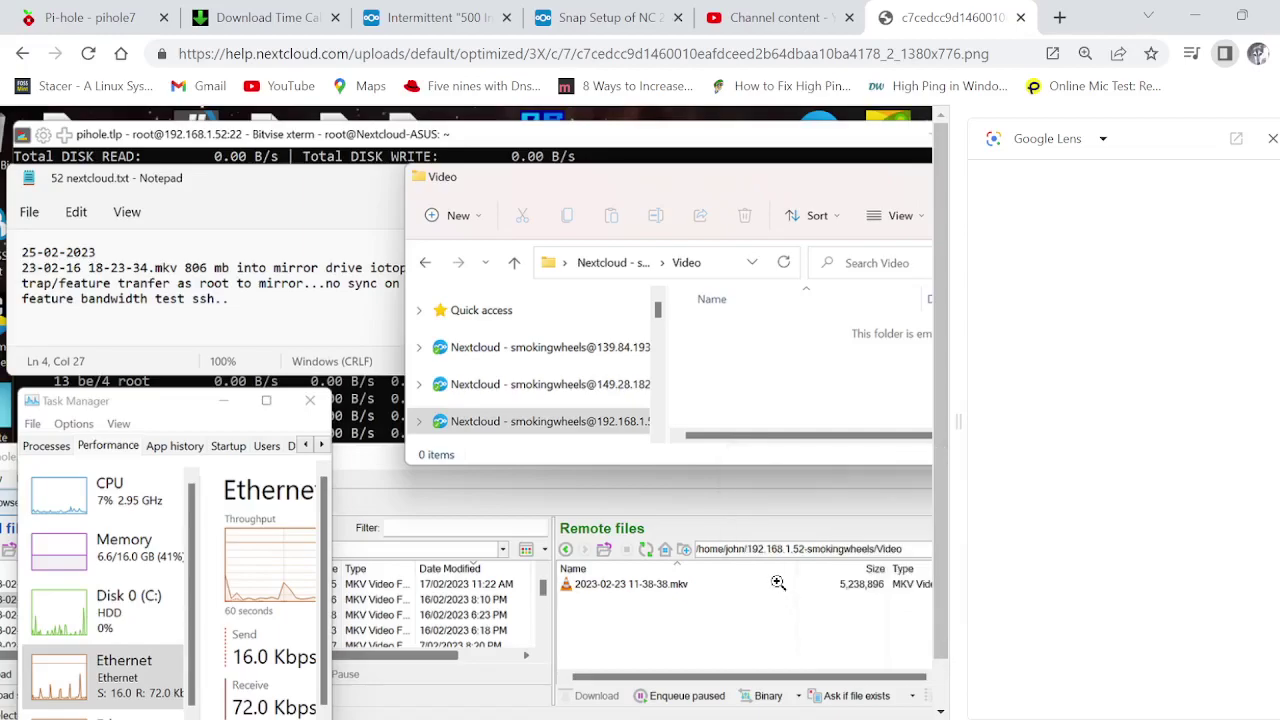
Create a QR code for the image and save it as qrcode_help.nextcloud.com.png in Downloads
right_click(778, 583)
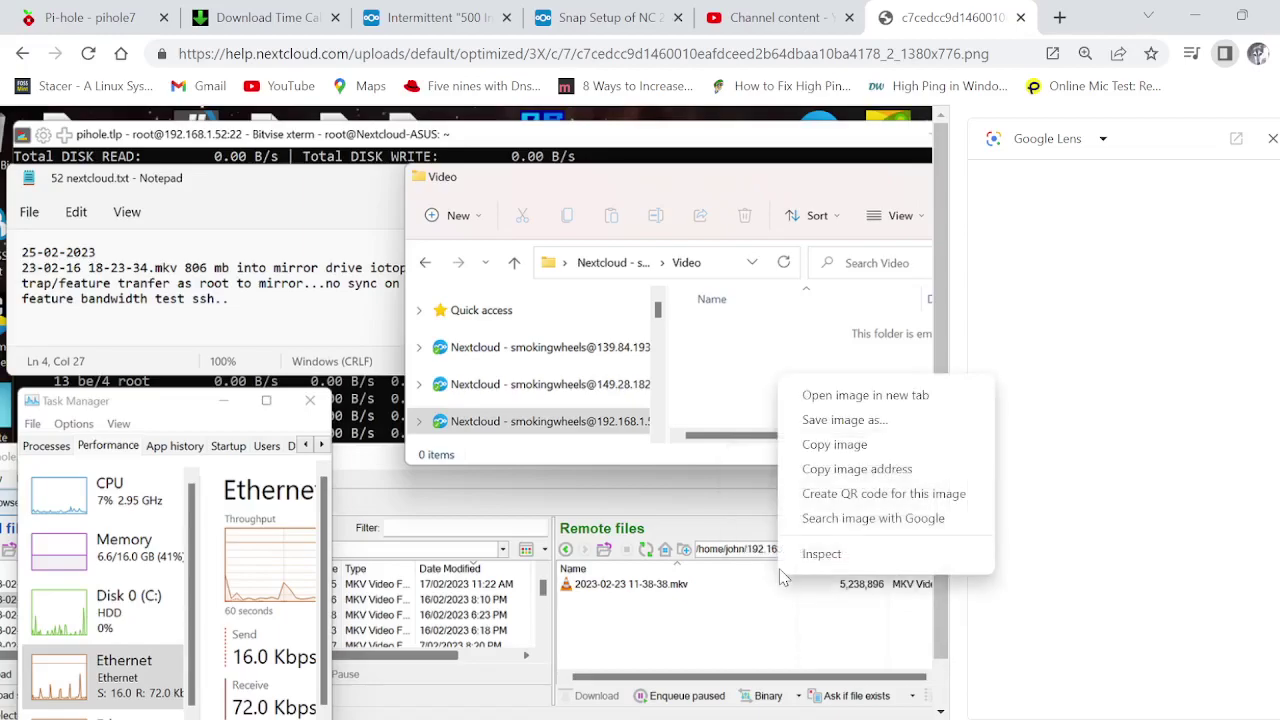
click(800, 500)
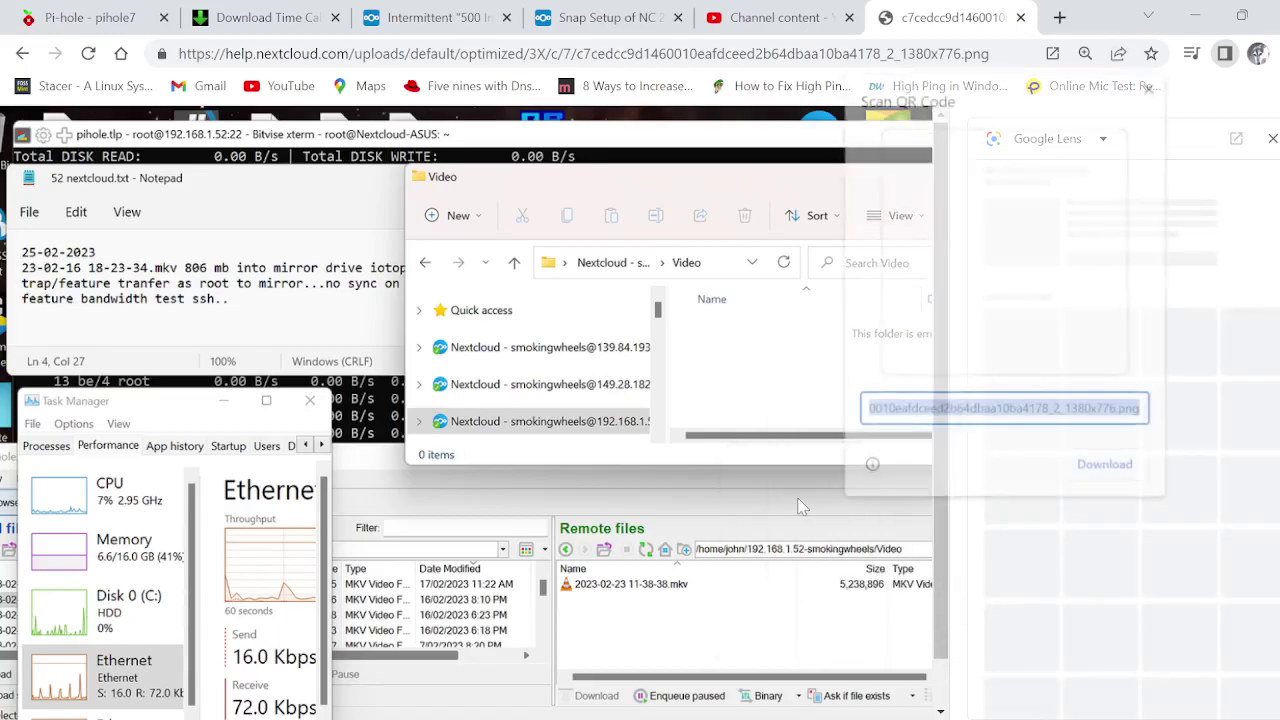
click(1106, 469)
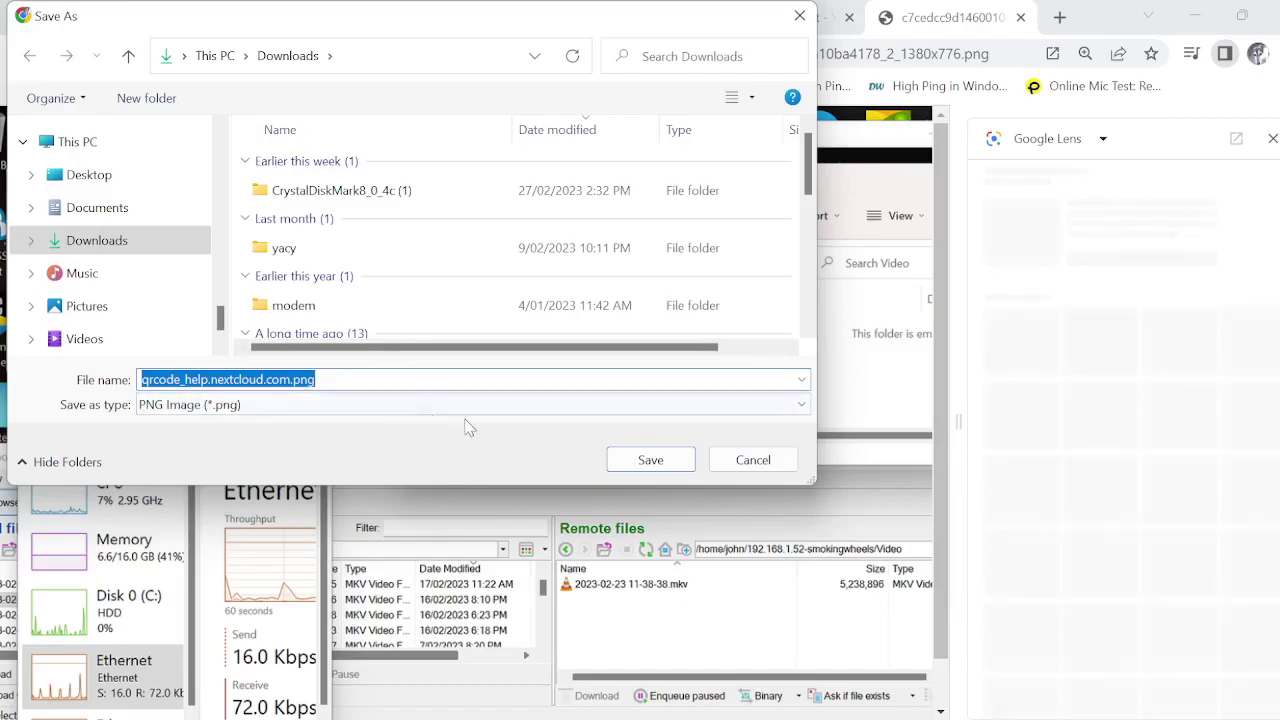
click(650, 460)
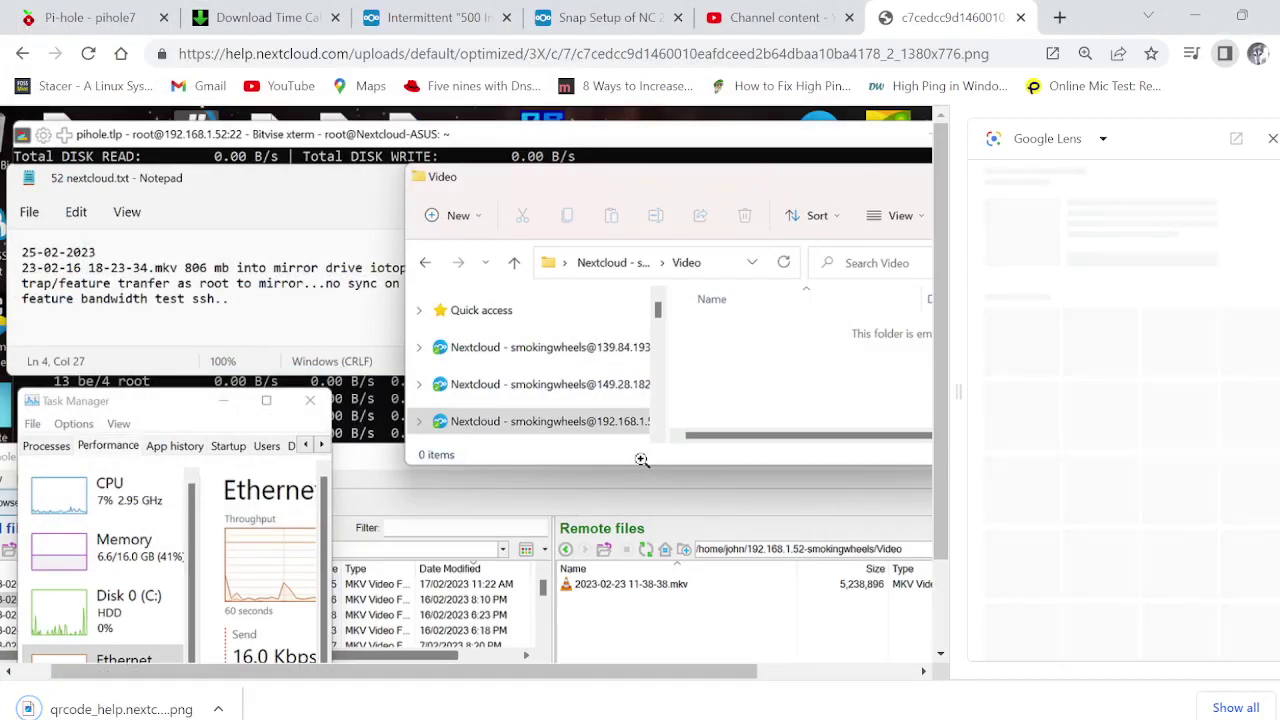
Save the Google Lens placeholder image to Downloads as an SVG file under its suggested name
right_click(1017, 426)
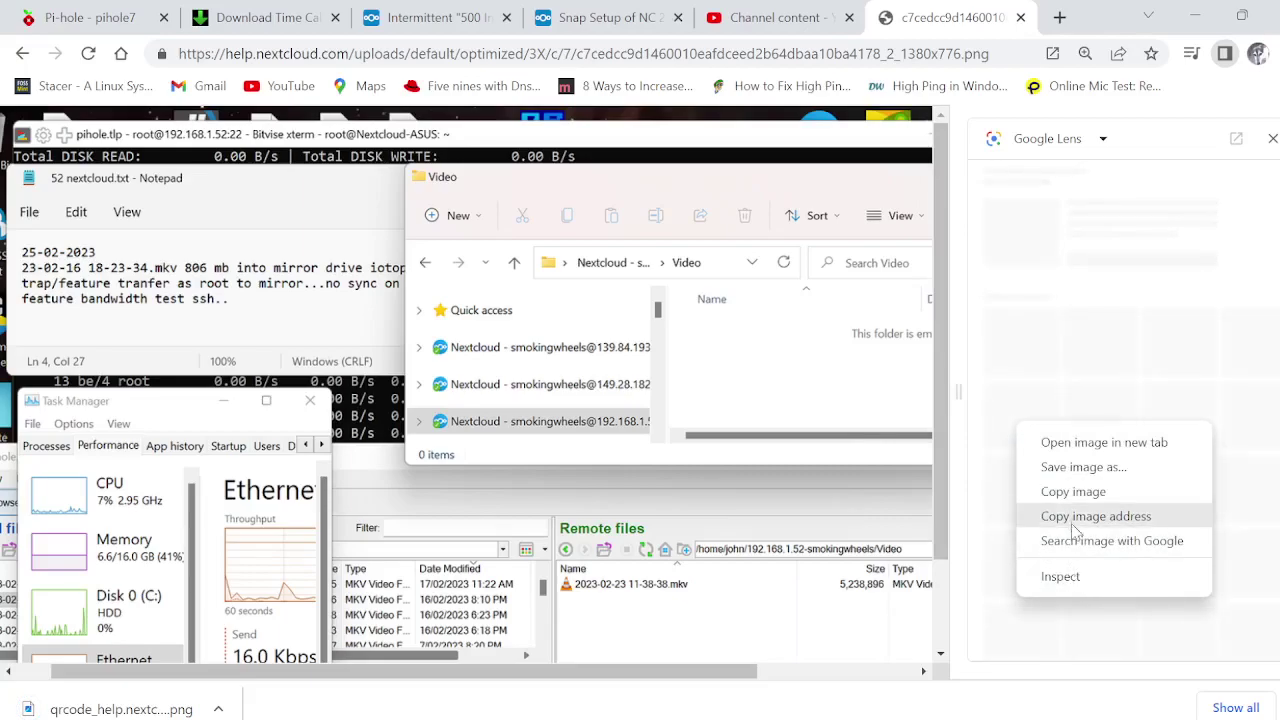
click(1077, 476)
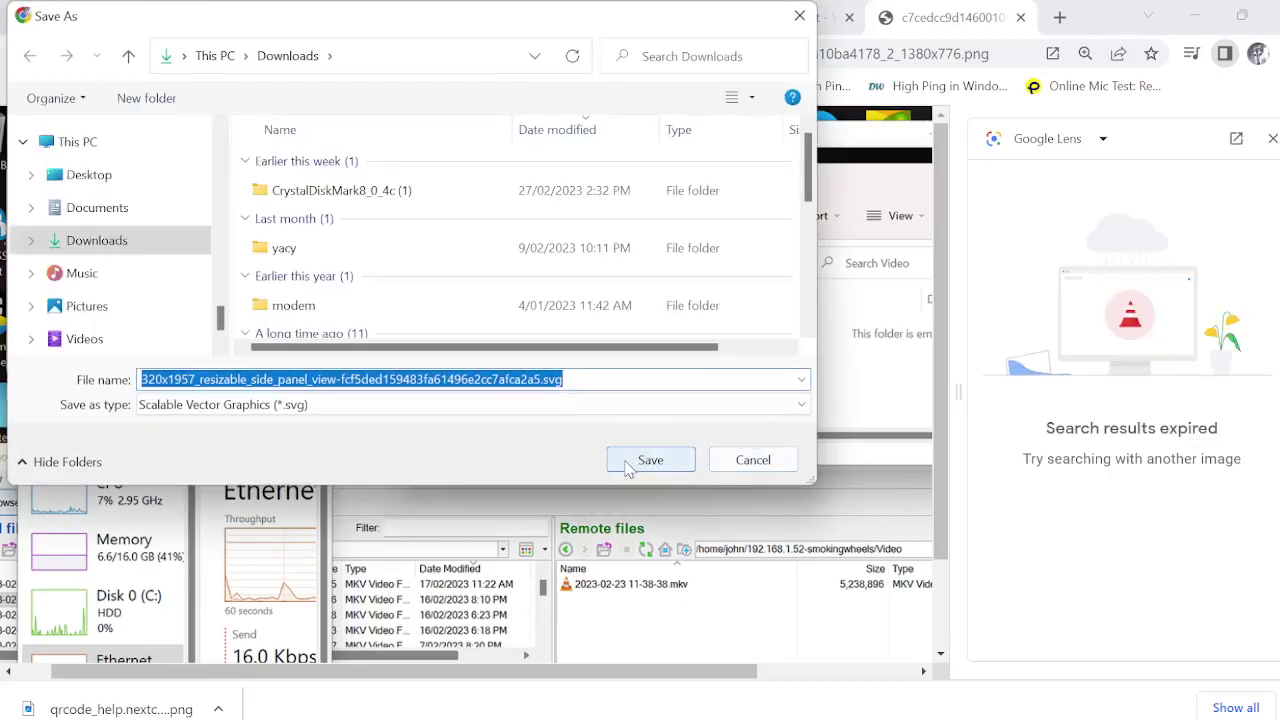
click(650, 460)
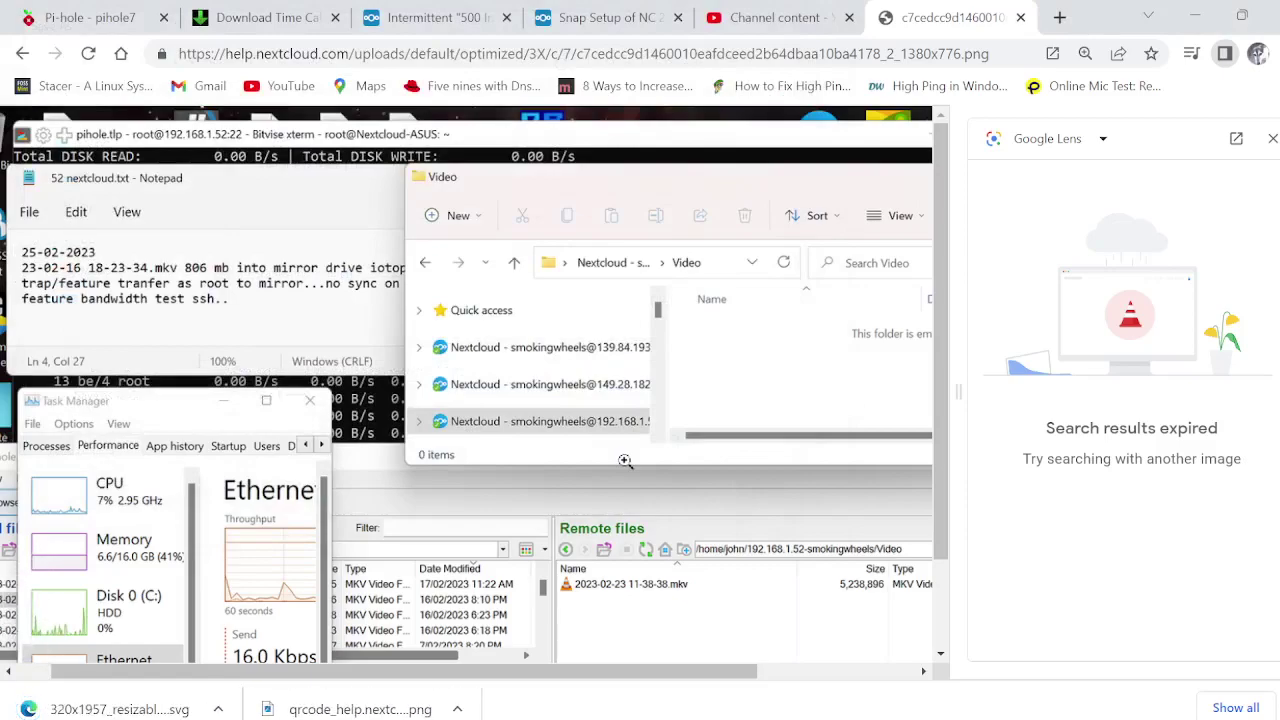
Copy the help.nextcloud.com image and look at its lower area enlarged
right_click(624, 460)
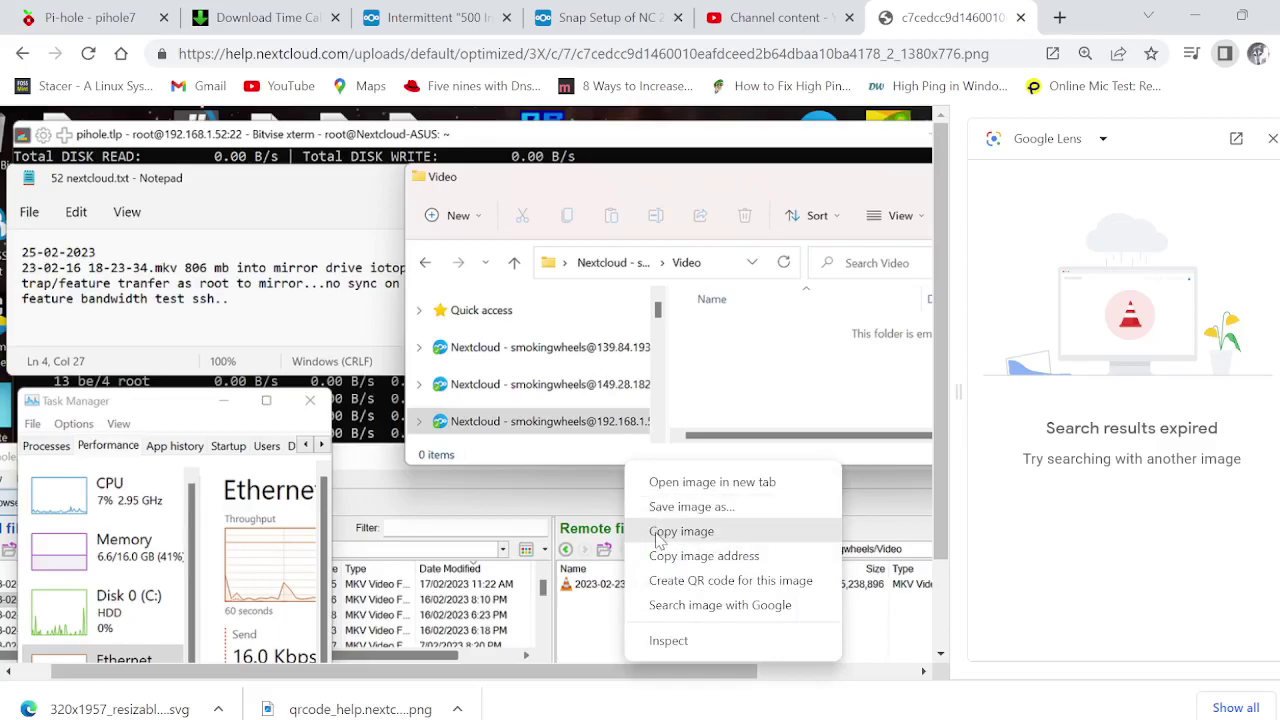
click(660, 535)
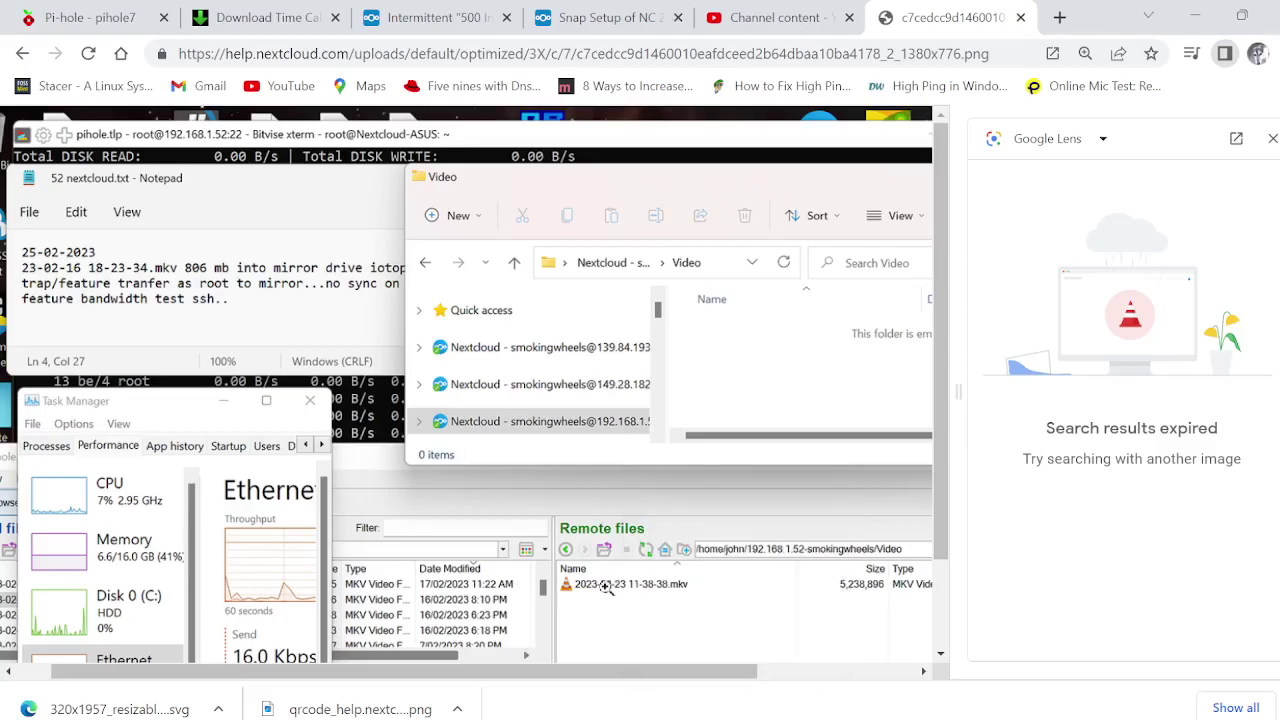
click(590, 630)
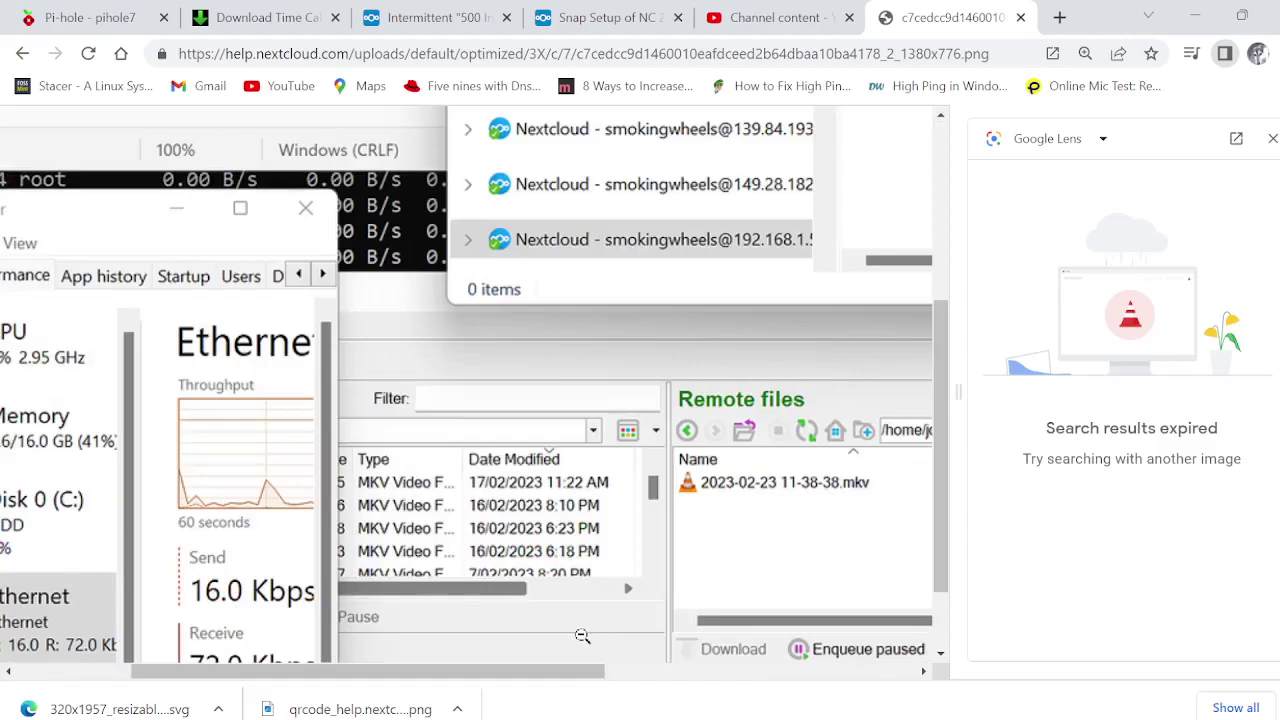
click(556, 617)
click(556, 617)
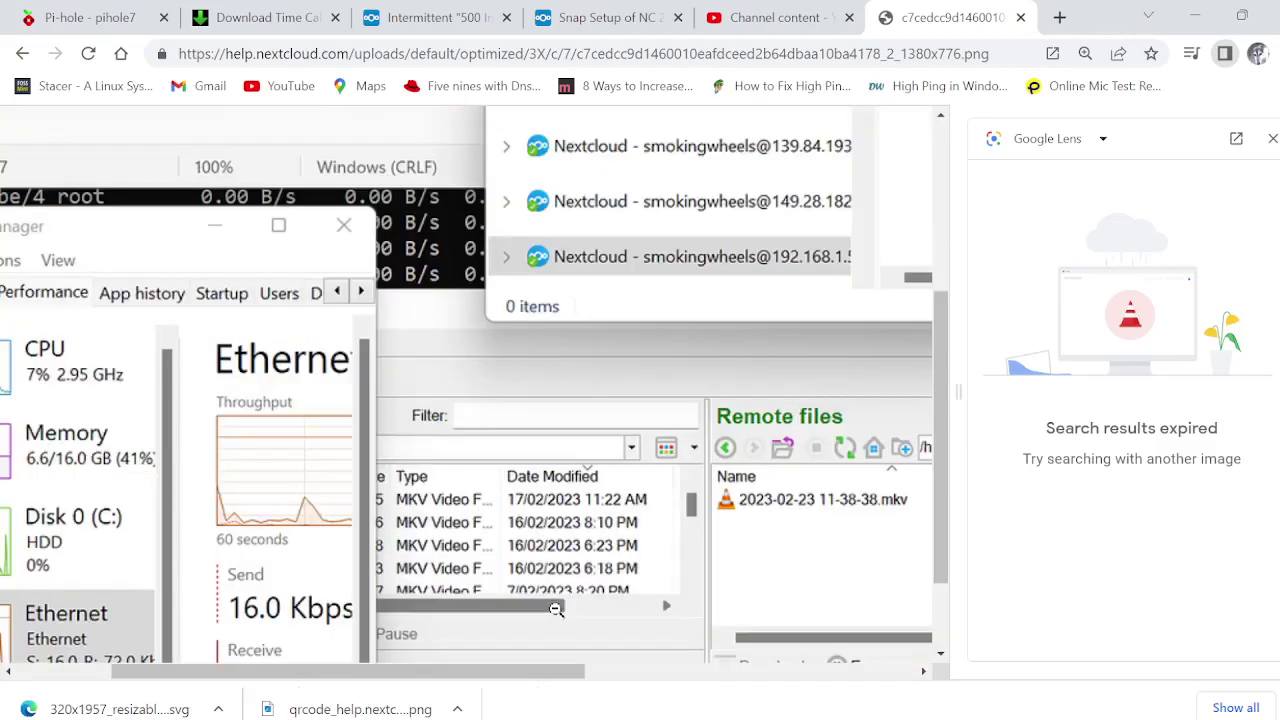
click(556, 617)
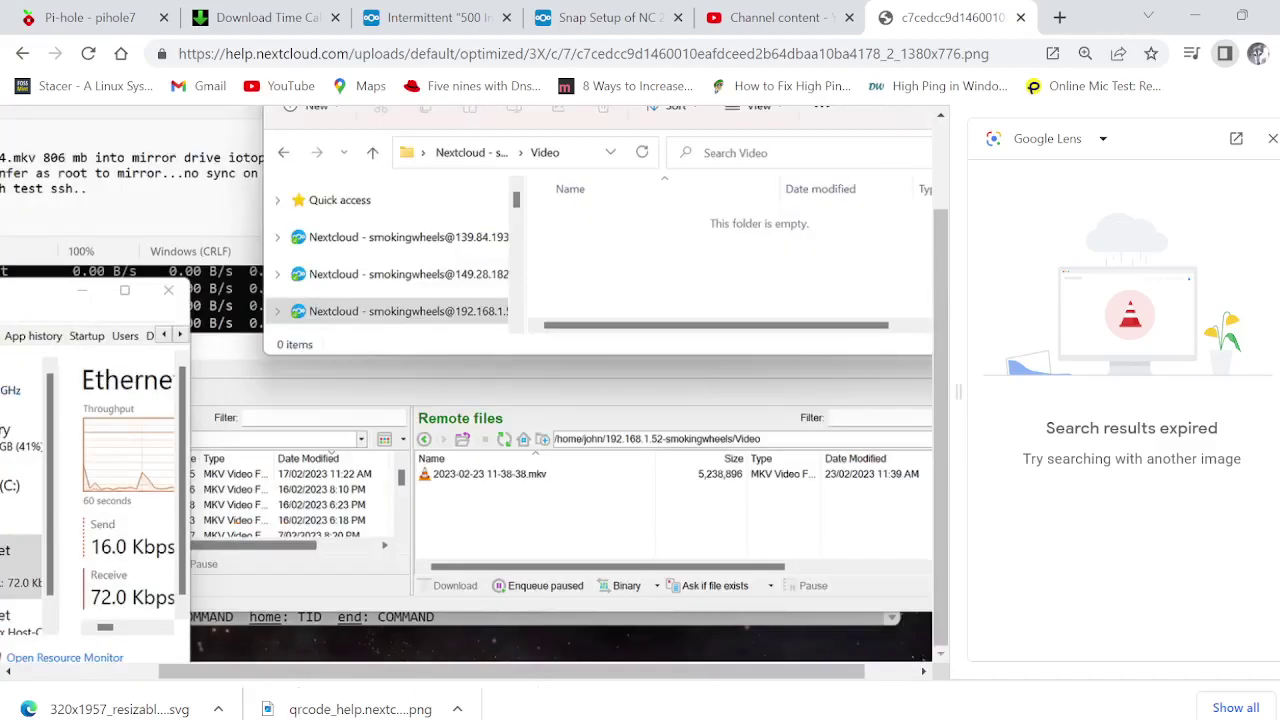
Open the downloaded QR code image, delete the file with future delete warnings turned off, and close the viewer
click(360, 709)
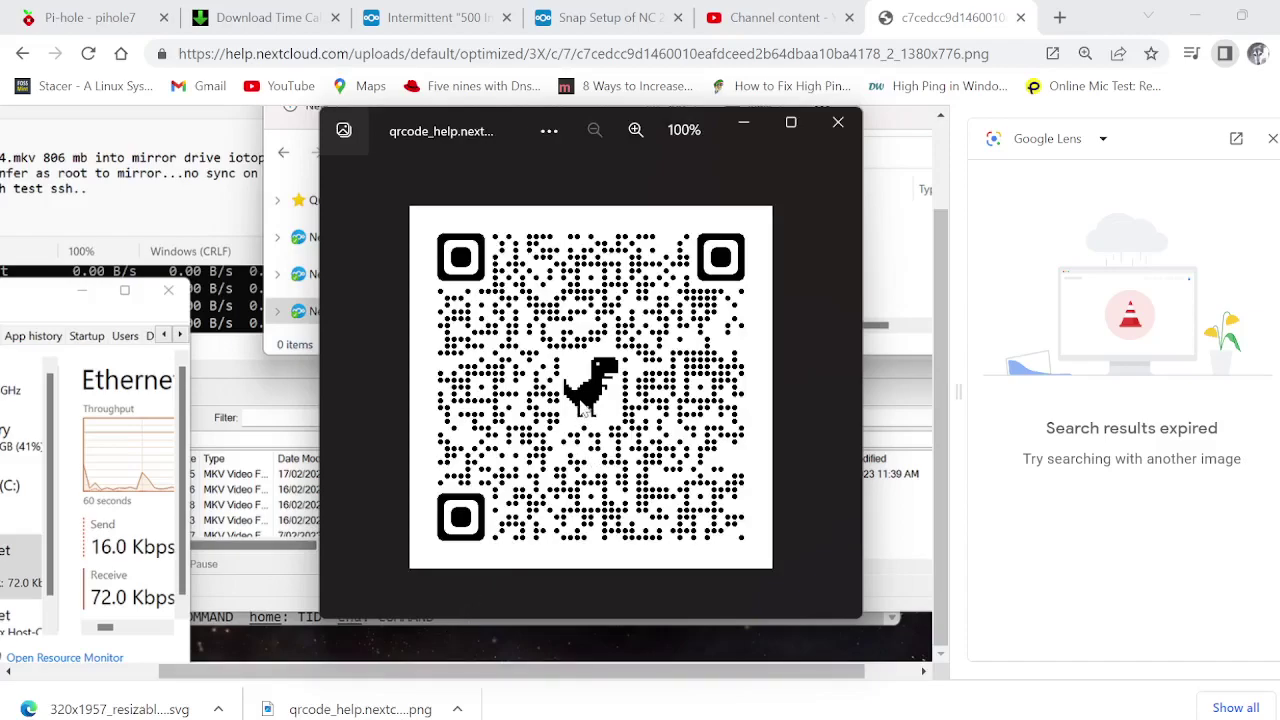
right_click(584, 410)
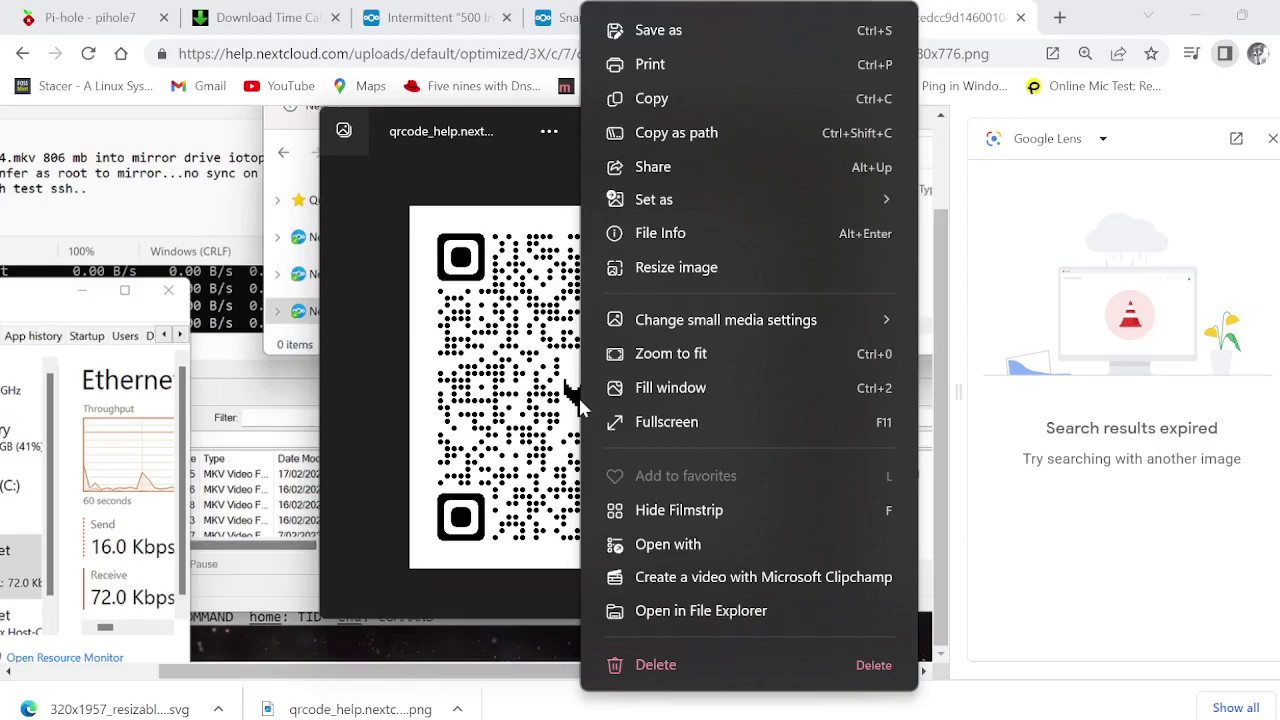
click(663, 665)
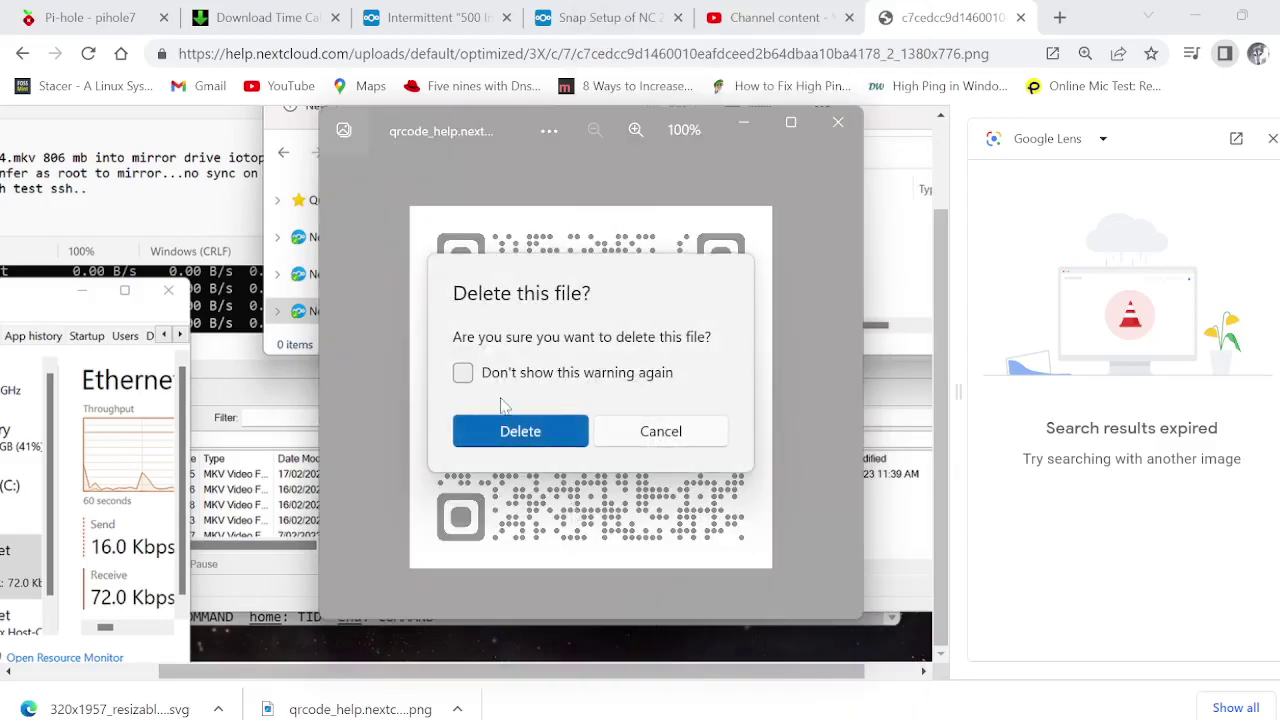
click(463, 373)
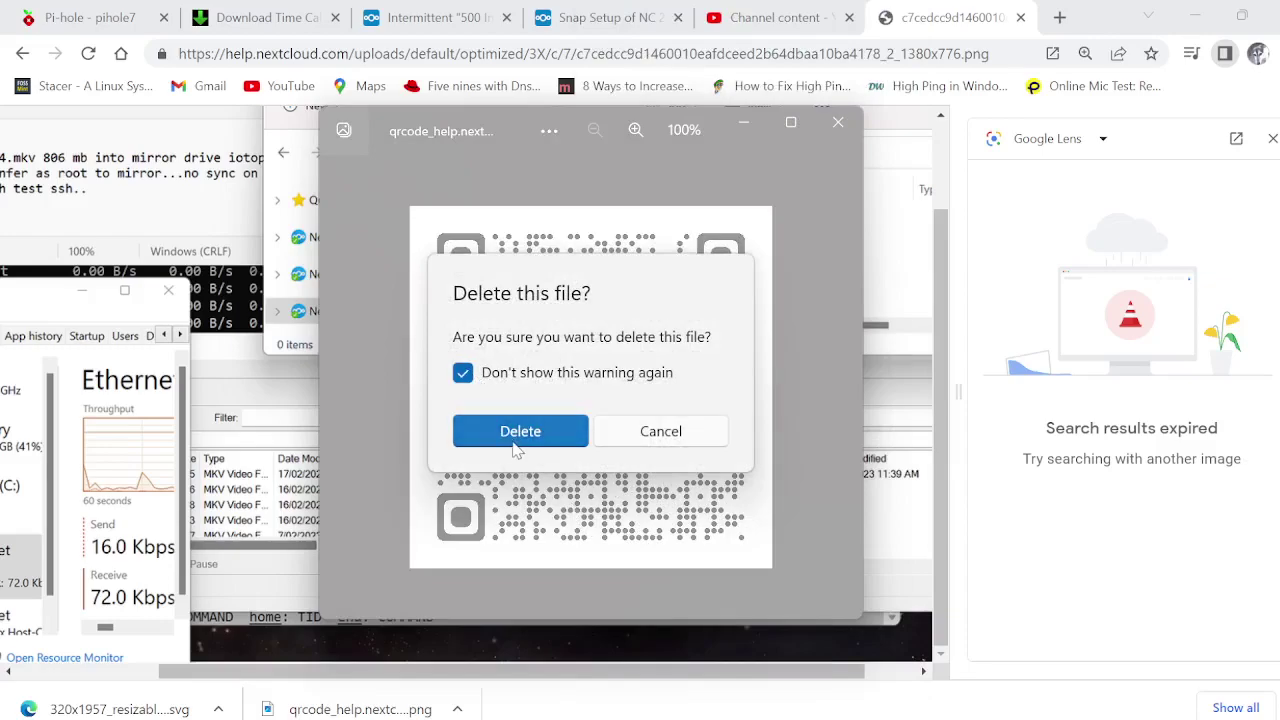
click(515, 431)
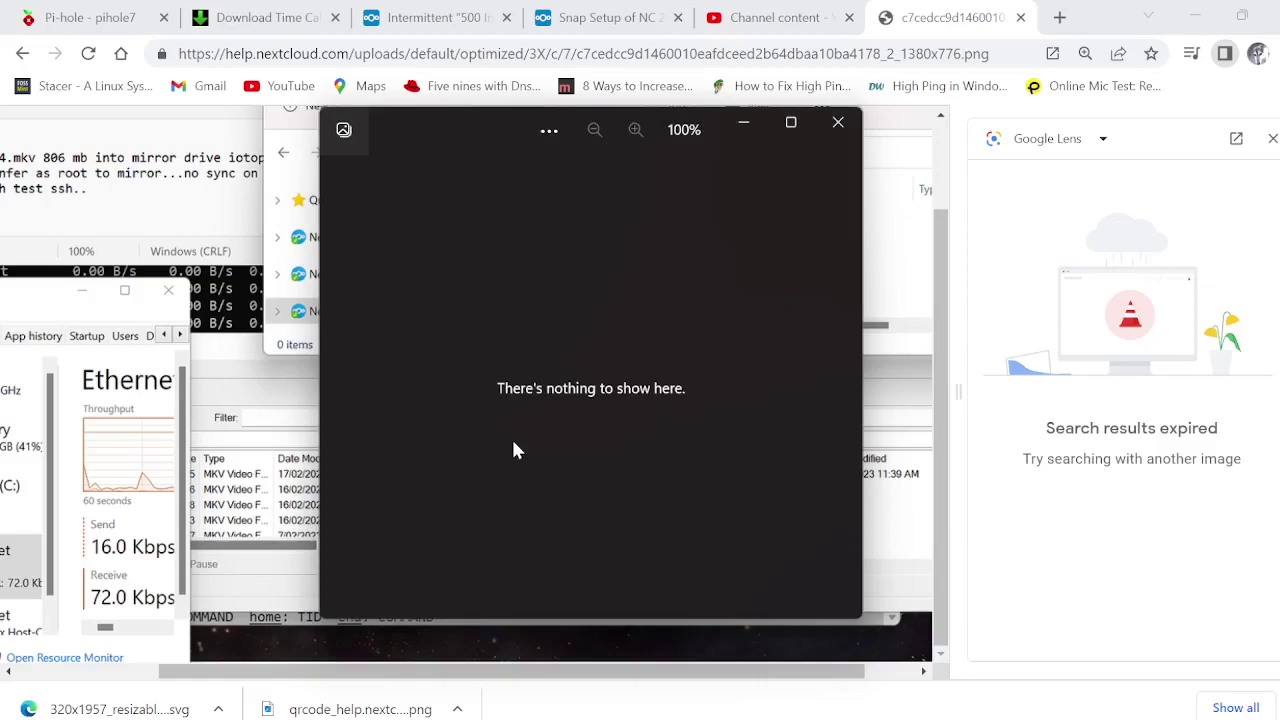
click(836, 121)
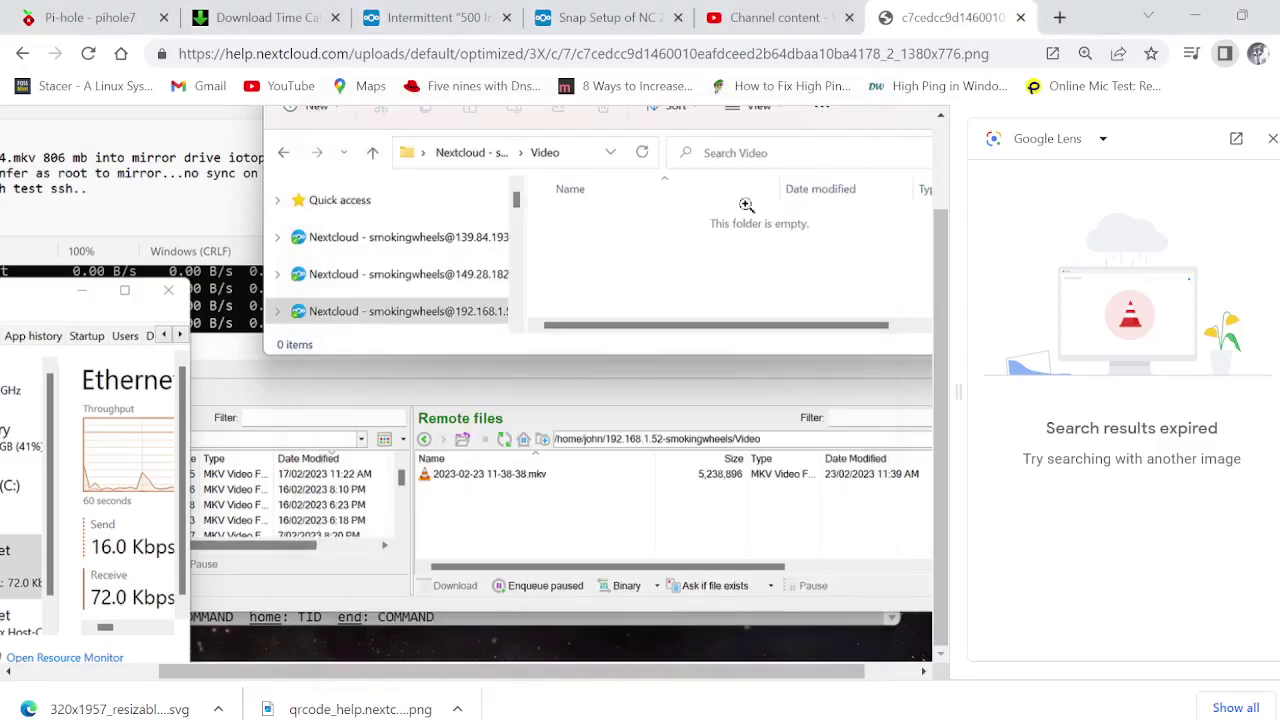
Create the QR code for the image again and save it as qrcode_help.nextcloud.com.png
right_click(575, 298)
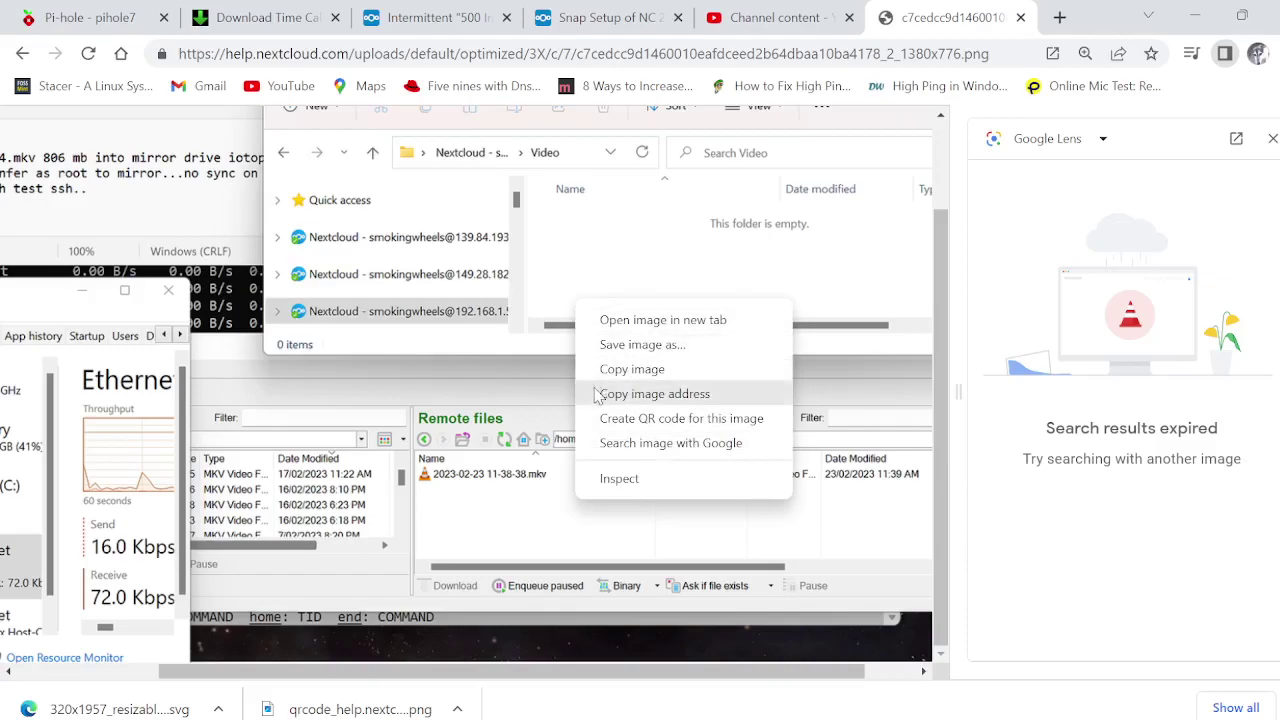
click(607, 426)
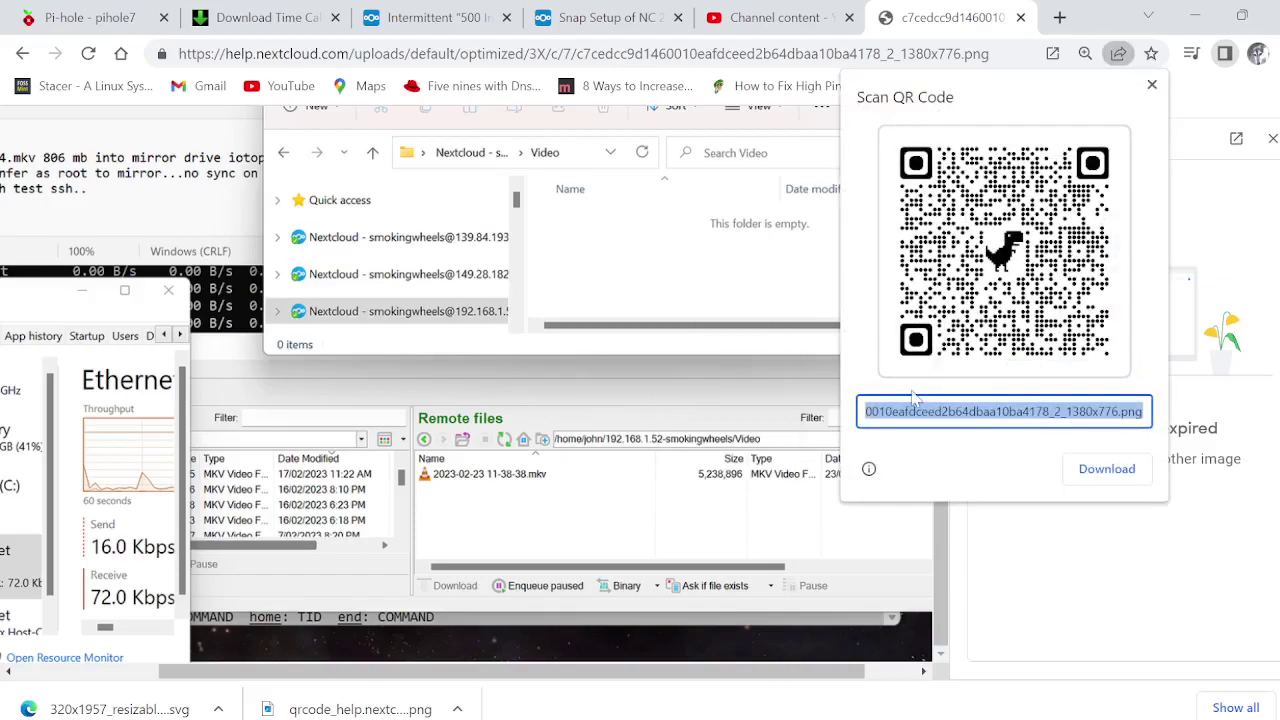
click(1104, 470)
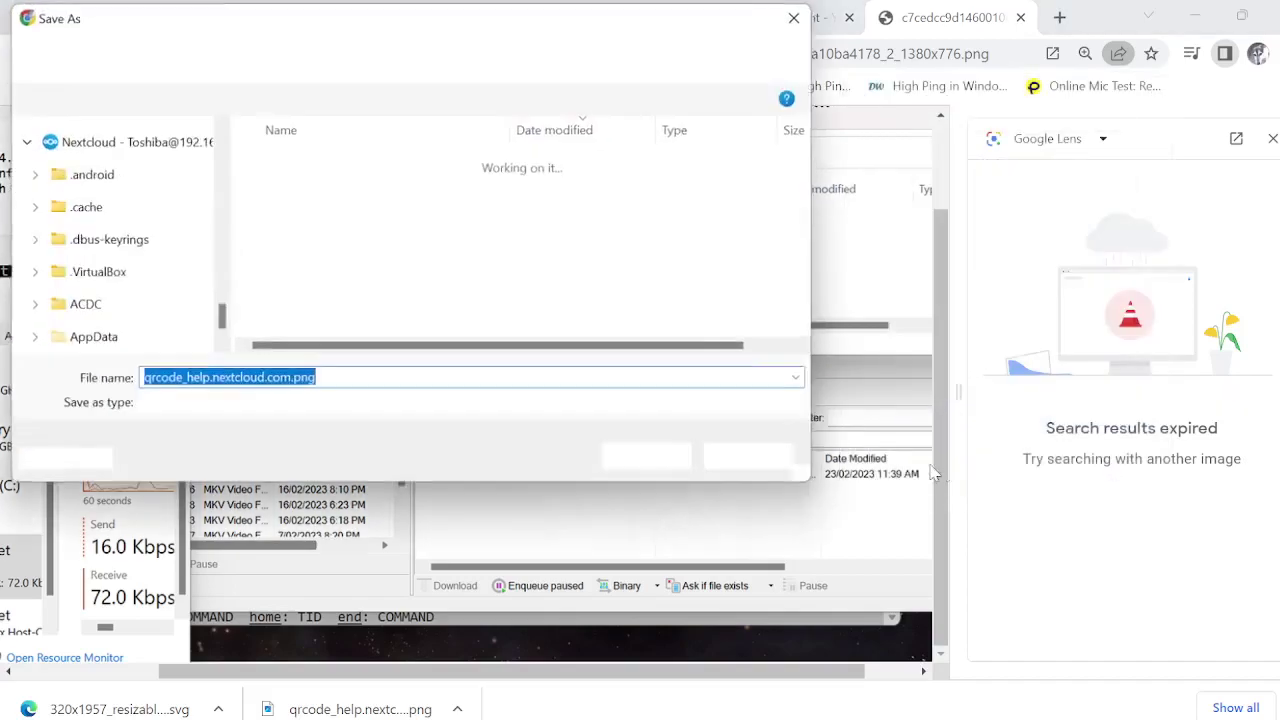
click(650, 459)
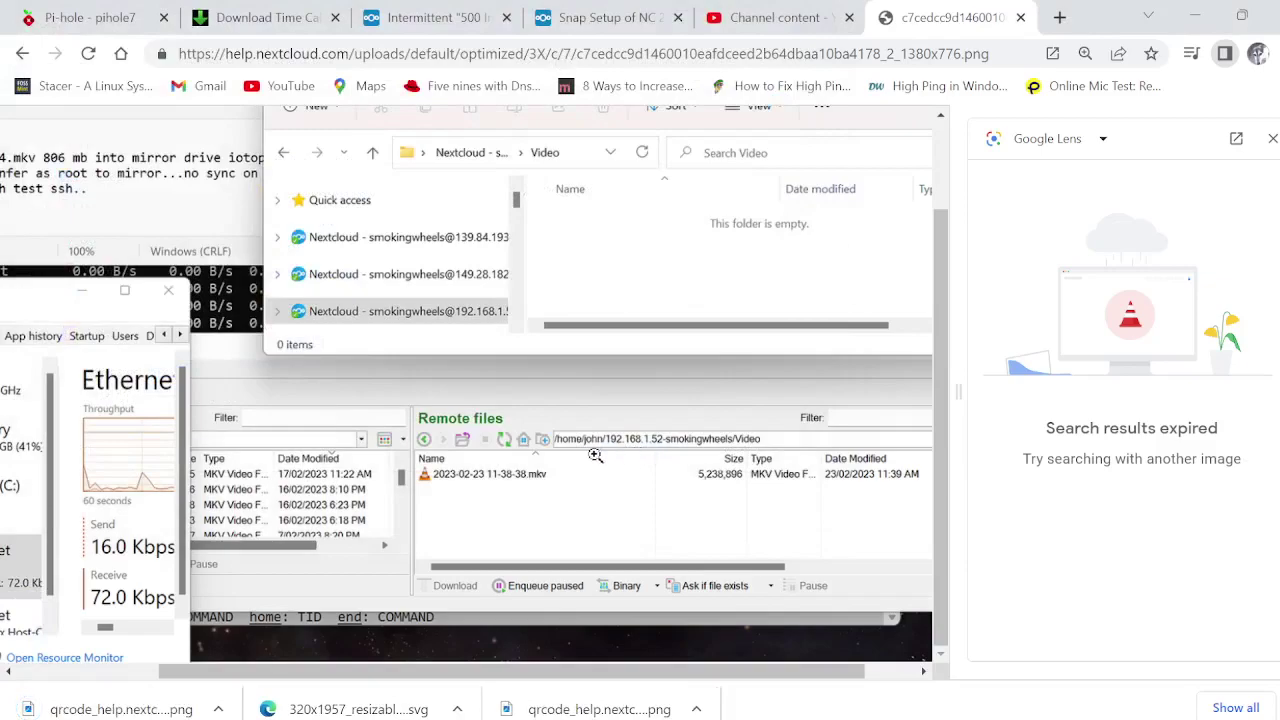
right_click(570, 420)
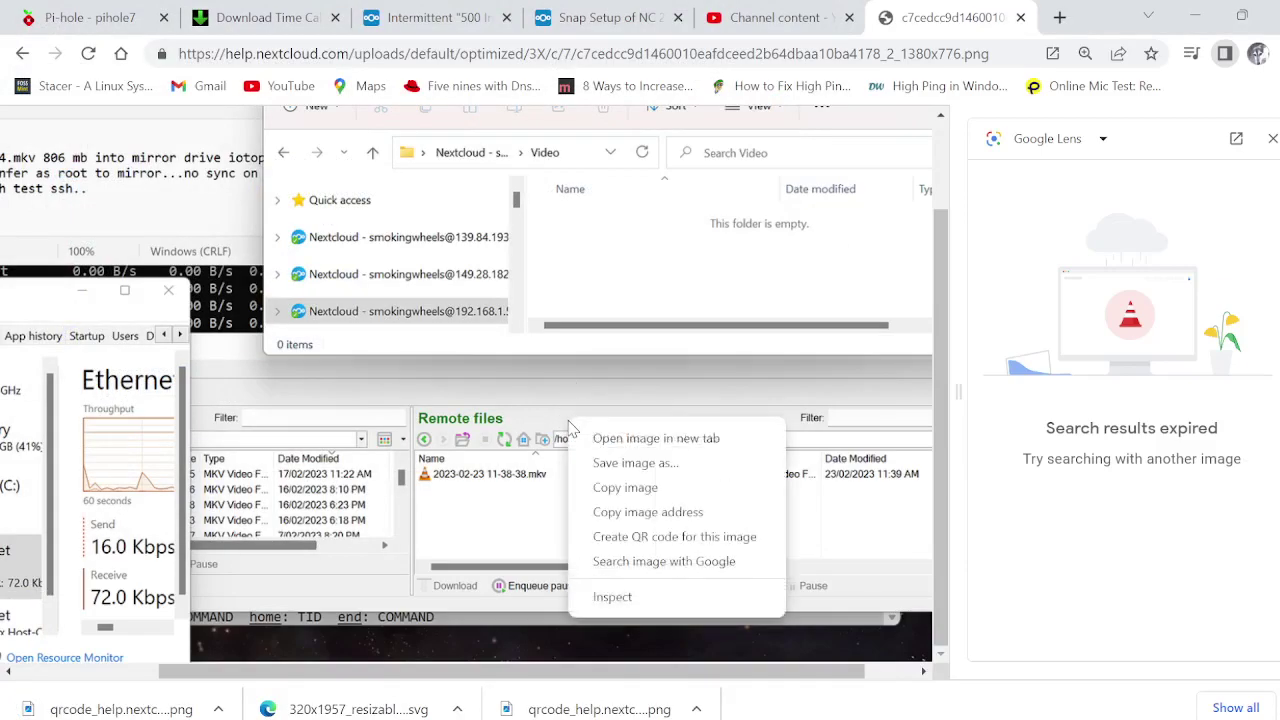
right_click(510, 477)
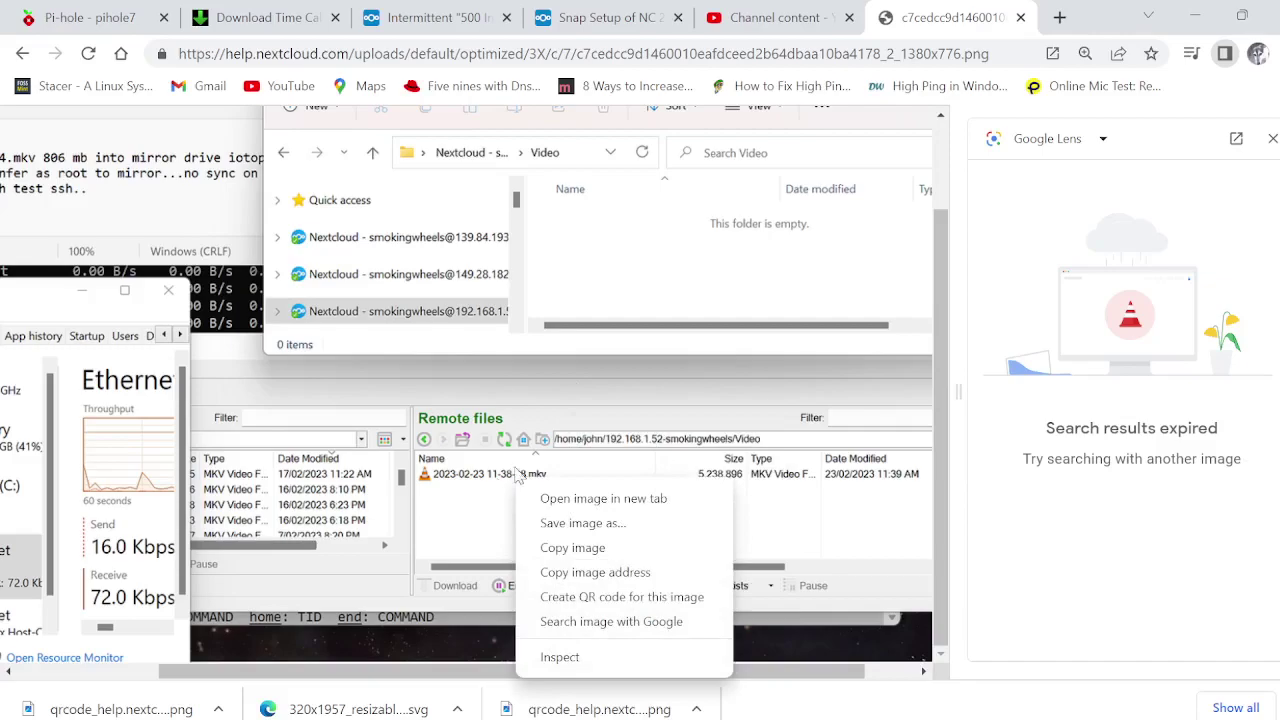
click(989, 476)
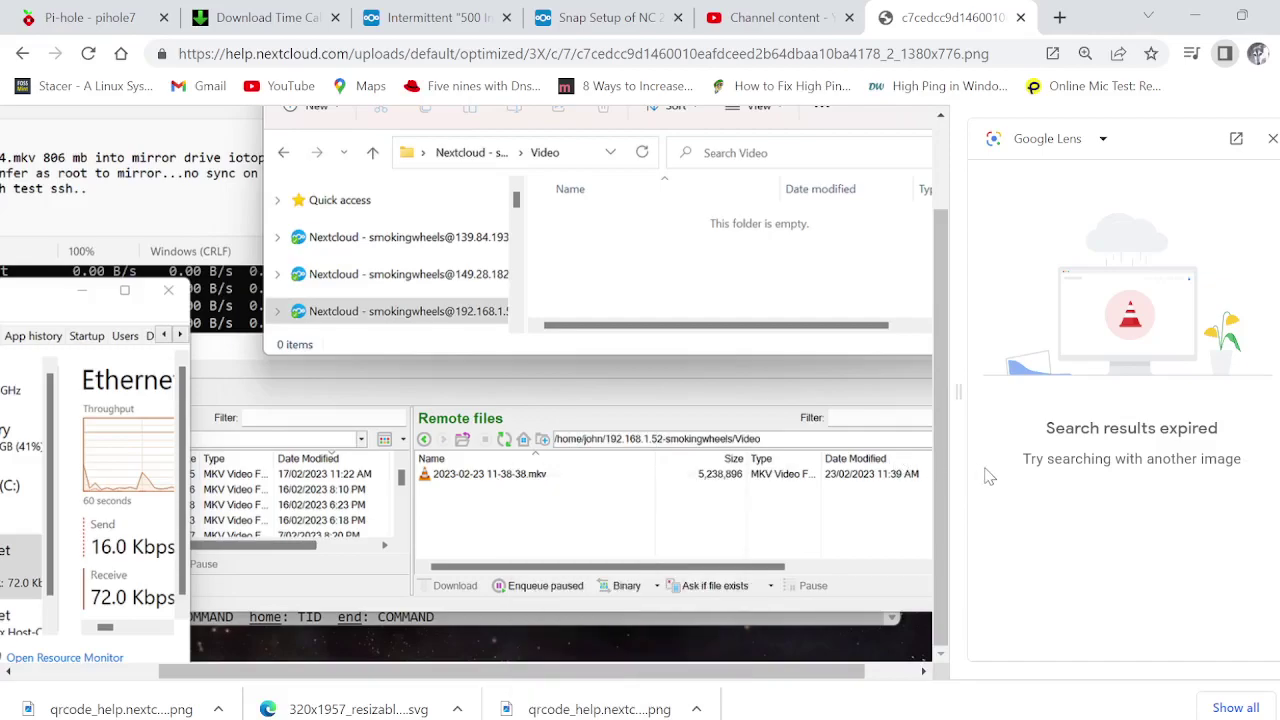
scroll(649, 511, up, 1)
scroll(649, 511, down, 1)
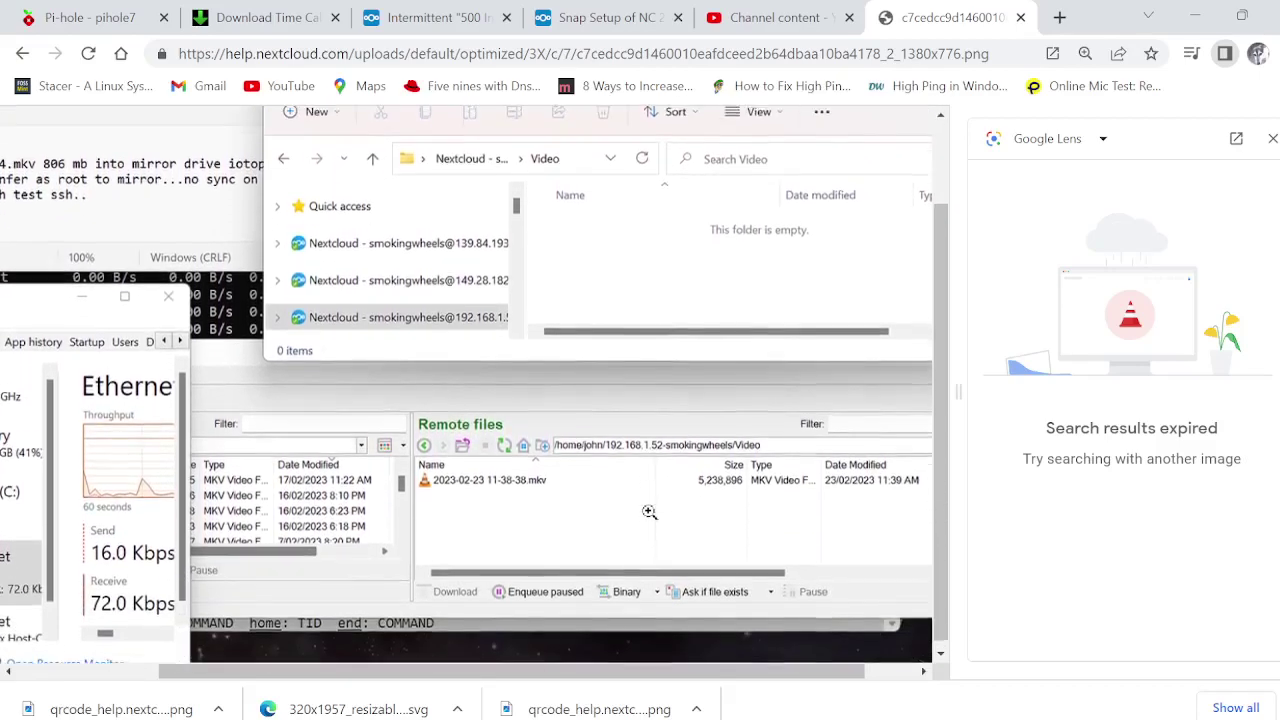
Return to the forum topic "Snap Setup of NC 25. A RamDisk Experiment"
scroll(649, 511, up, 1)
click(612, 20)
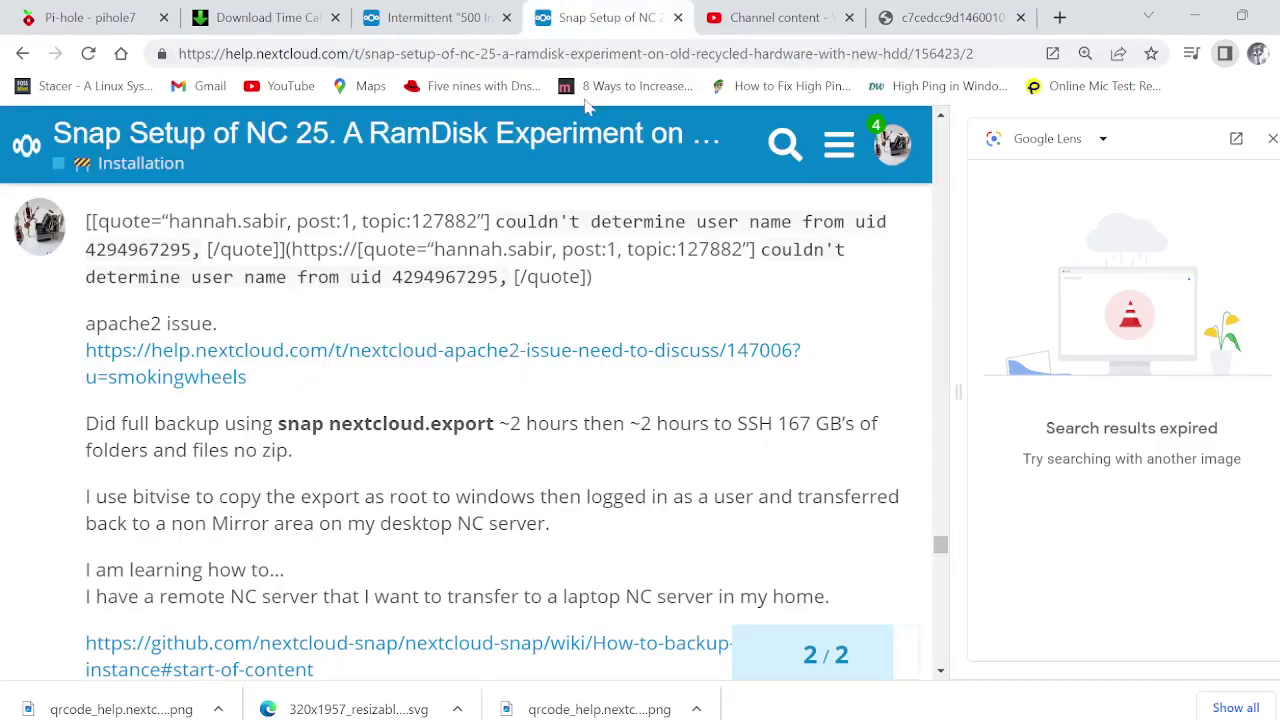
Save the Screenshot (1797) image from the forum post to Downloads as 07386fc67467ae24ecc4b746c09b741b9f45abdf_2_1380x776.png
scroll(514, 430, down, 10)
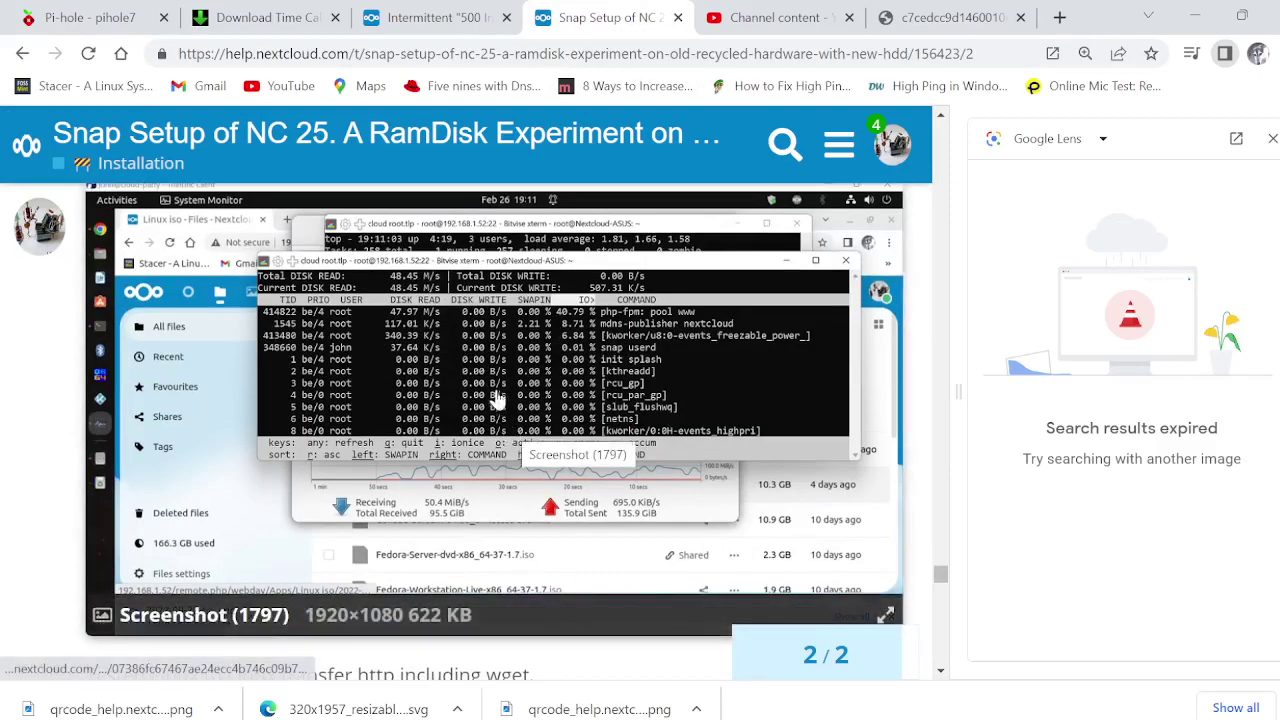
right_click(487, 406)
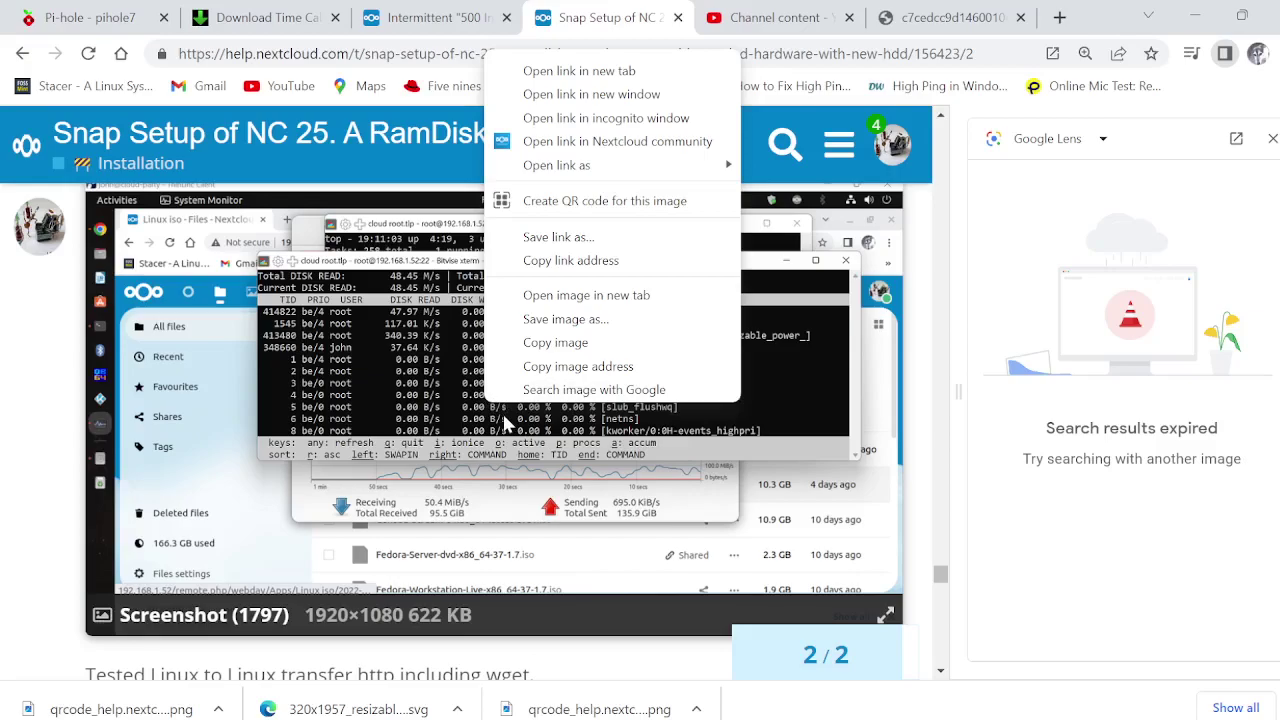
click(557, 390)
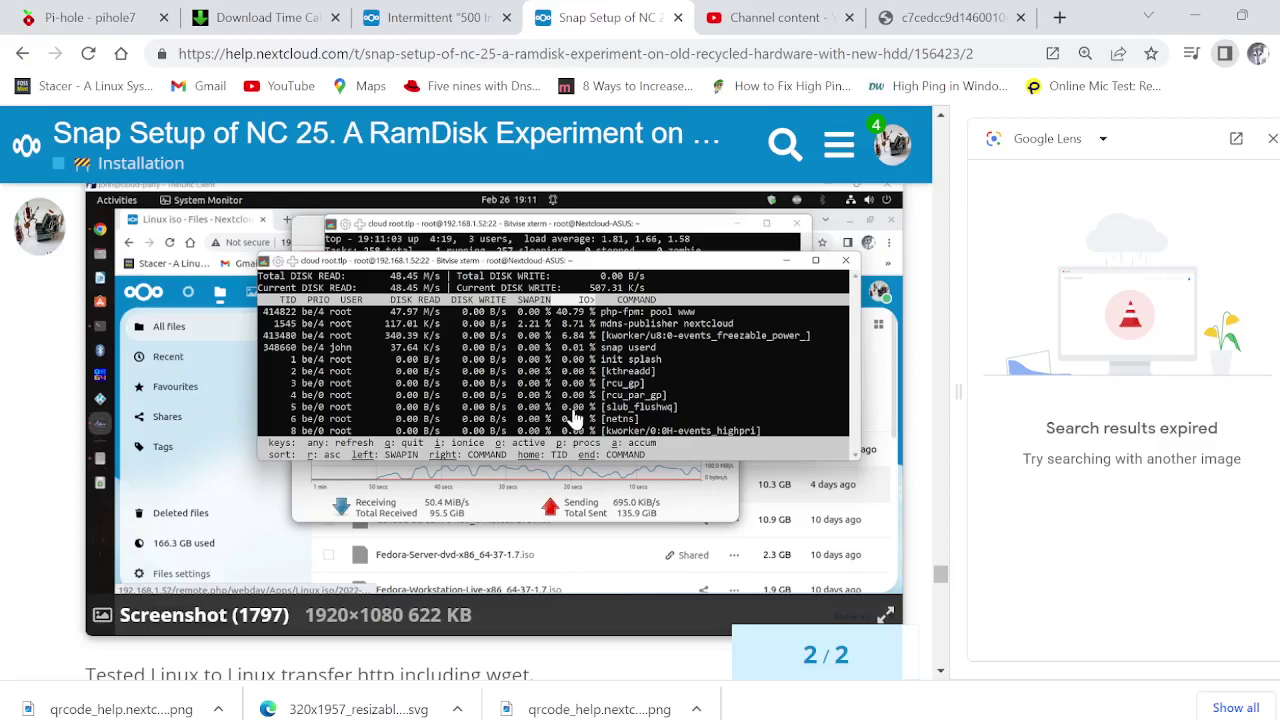
right_click(575, 418)
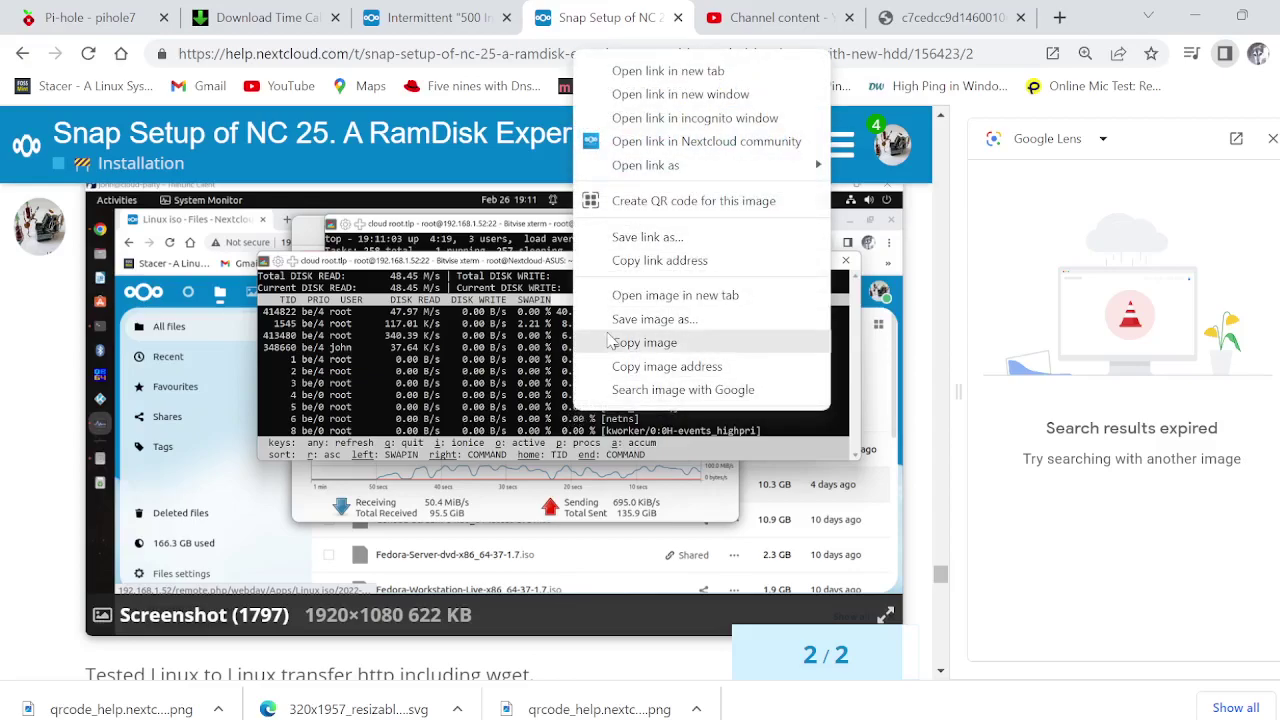
click(622, 319)
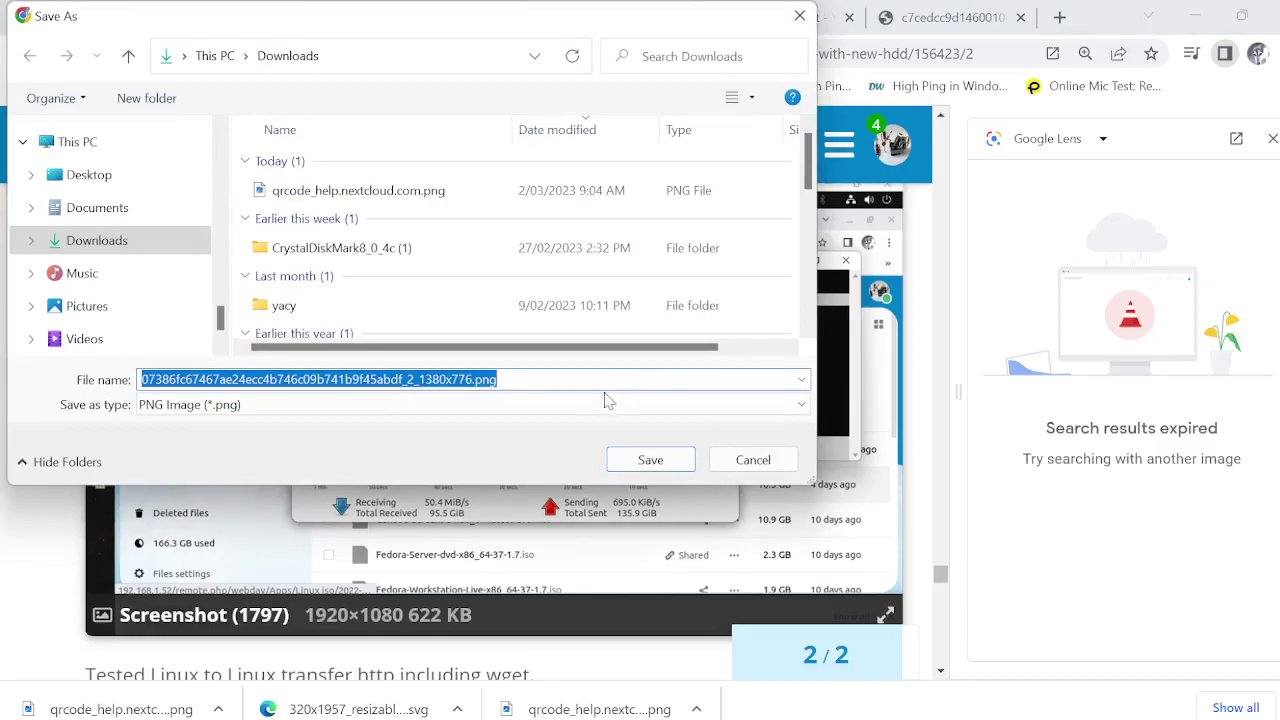
click(645, 460)
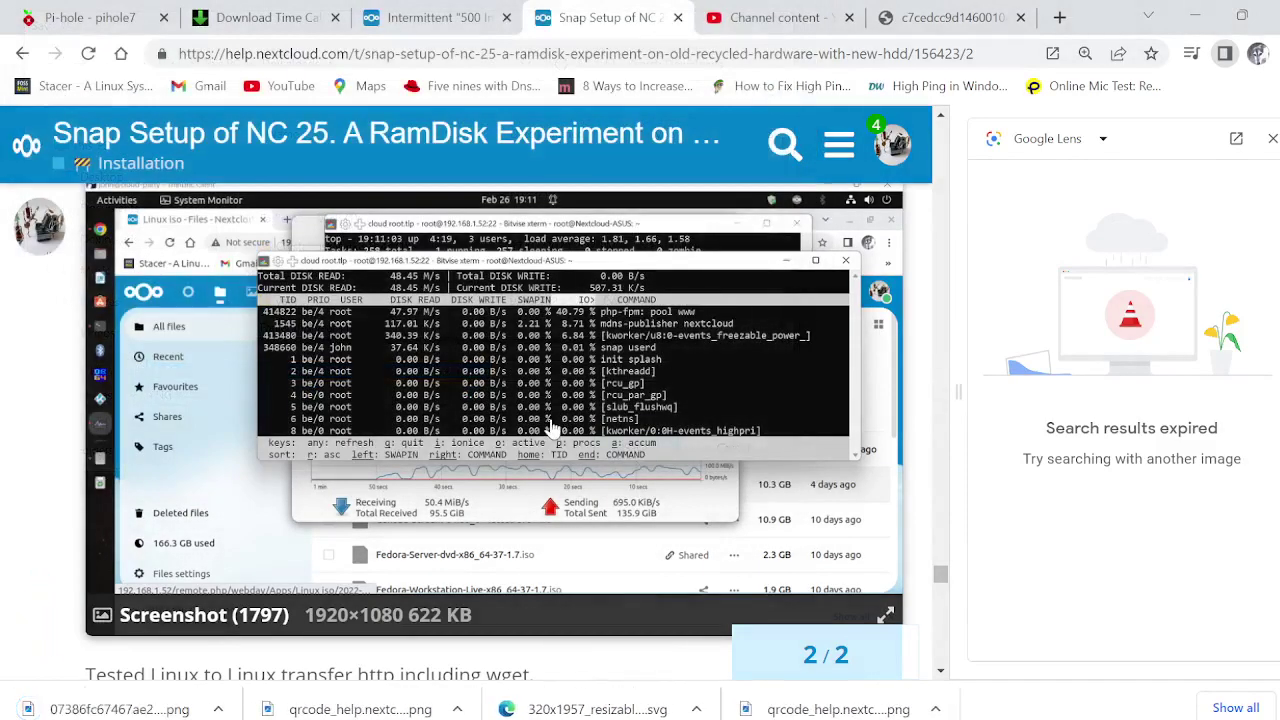
Create a QR code for the Screenshot (1797) image and save it over 07386fc67467ae24ecc4b746c09b741b9f45abdf_2_1380x776.png in Downloads, replacing the existing file
right_click(551, 428)
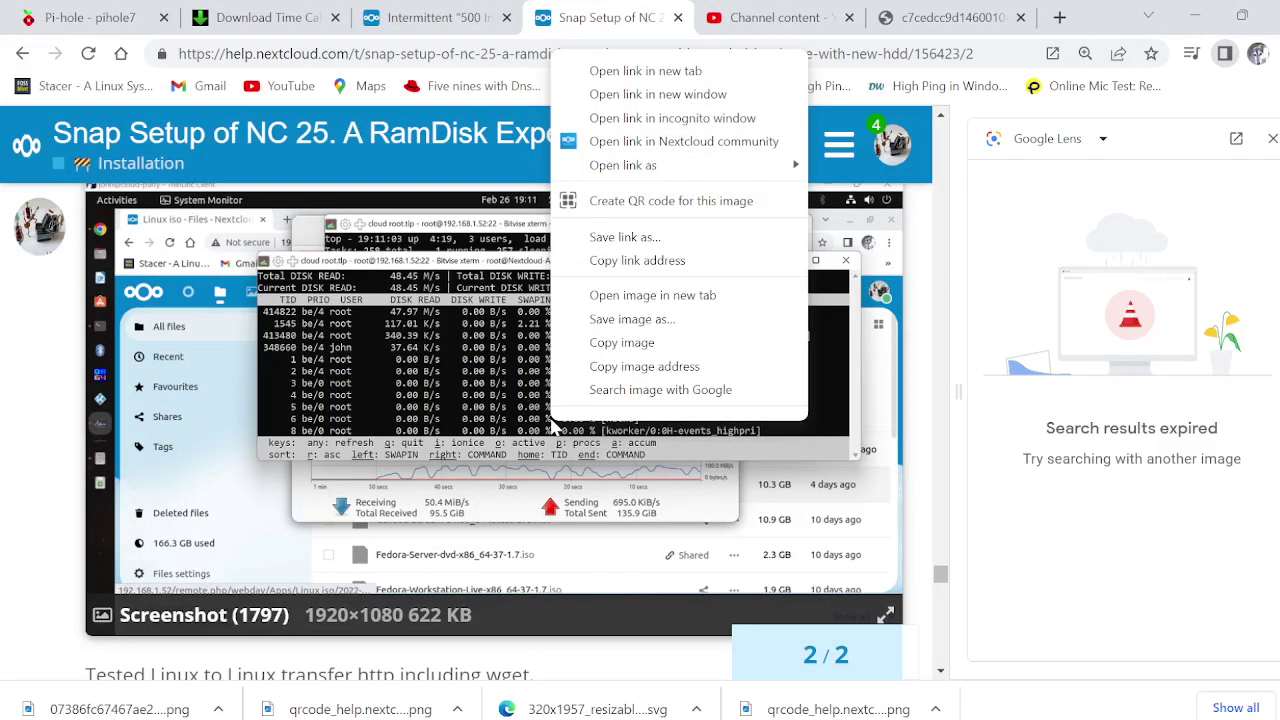
click(635, 224)
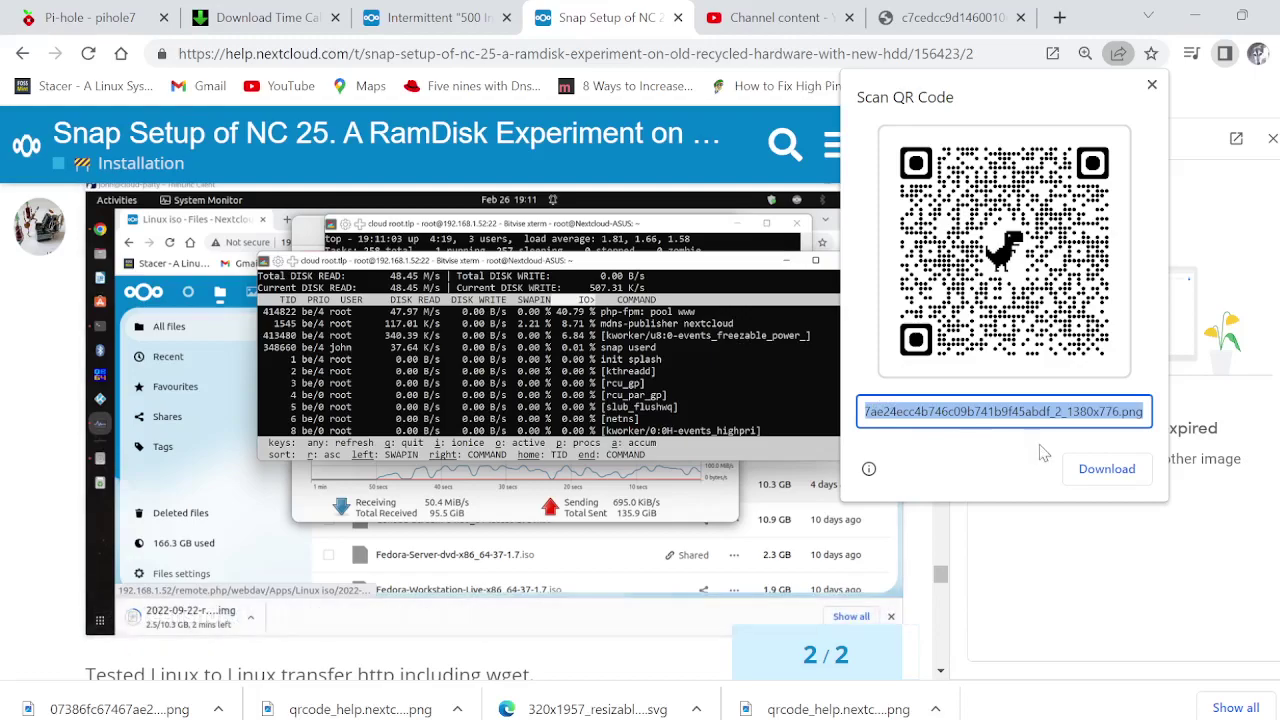
click(1088, 474)
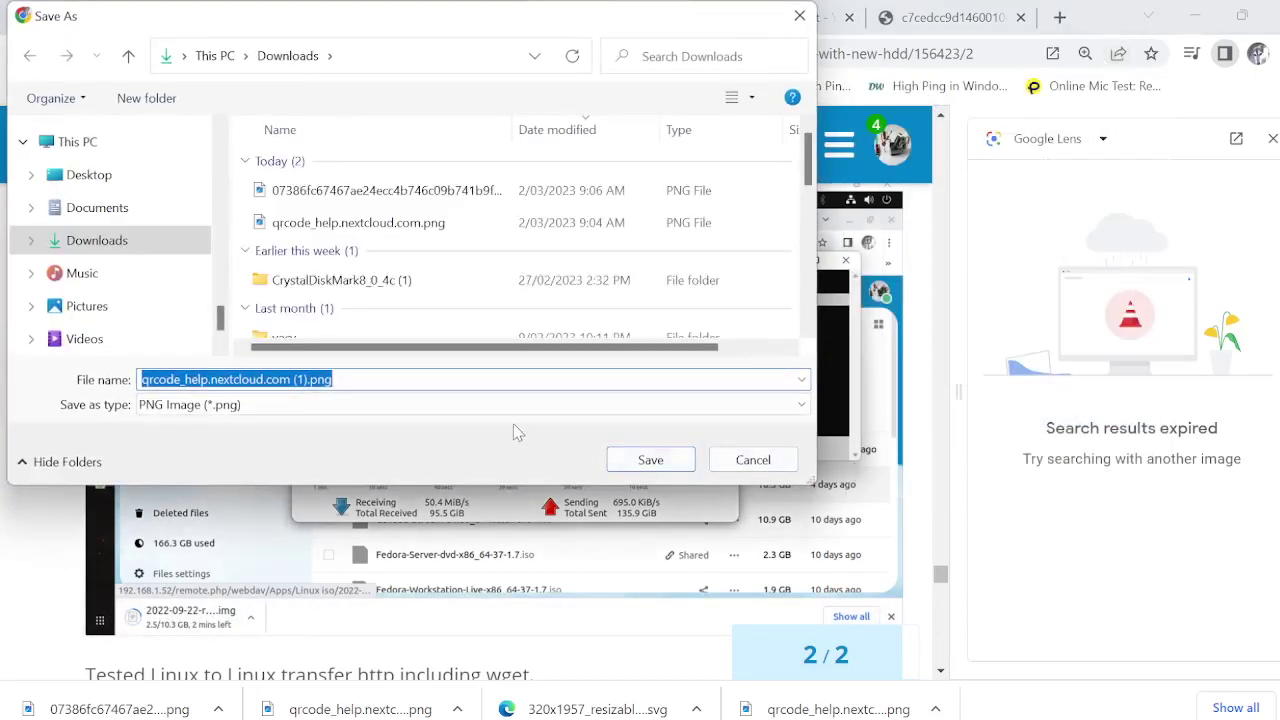
click(413, 192)
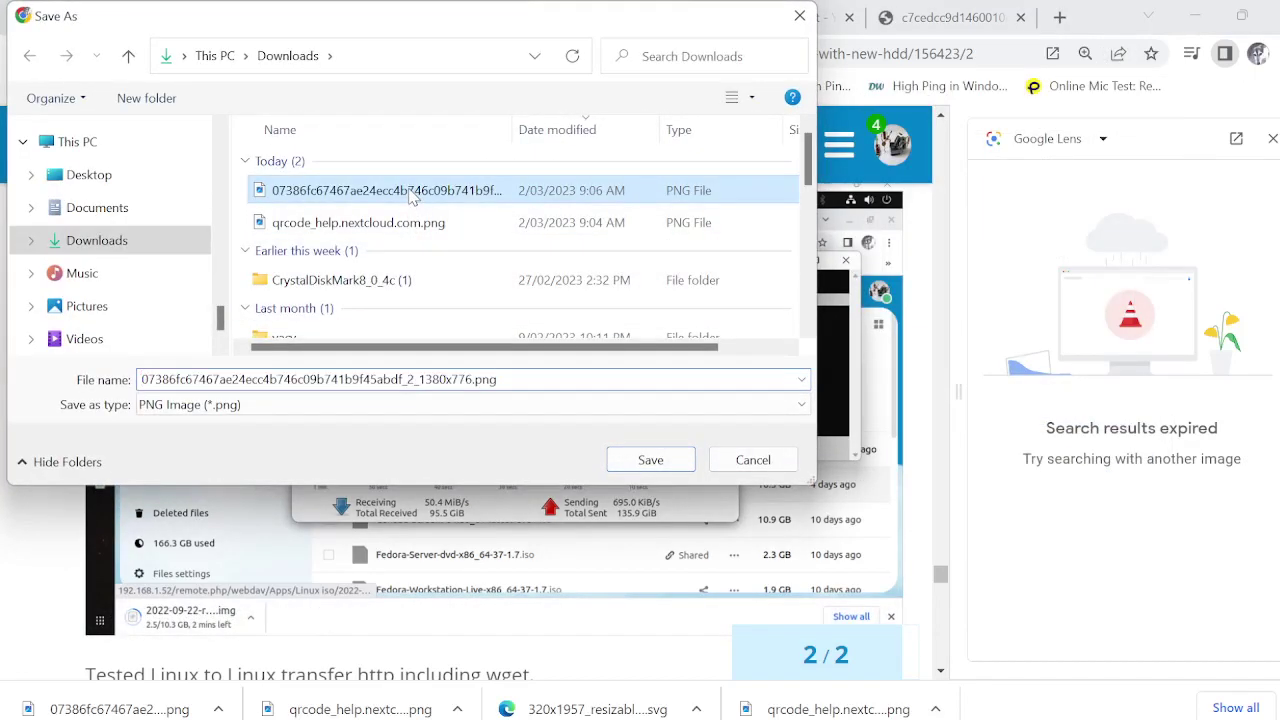
click(650, 462)
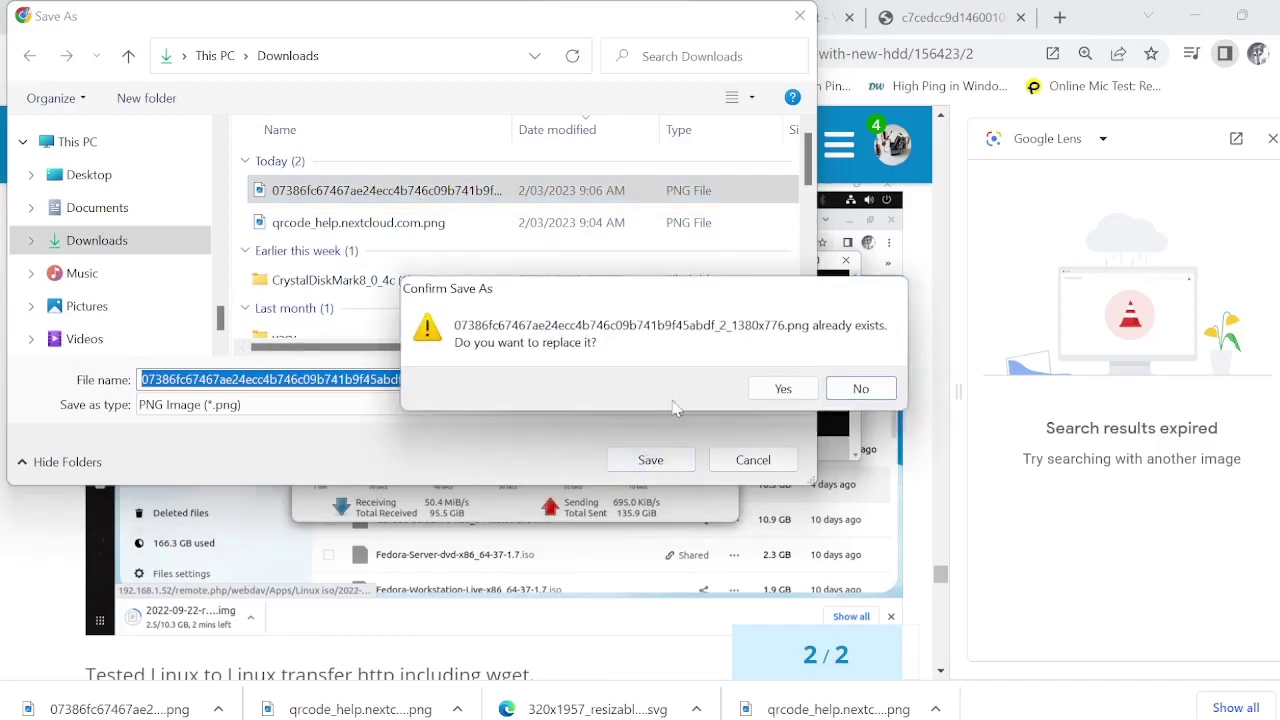
click(780, 387)
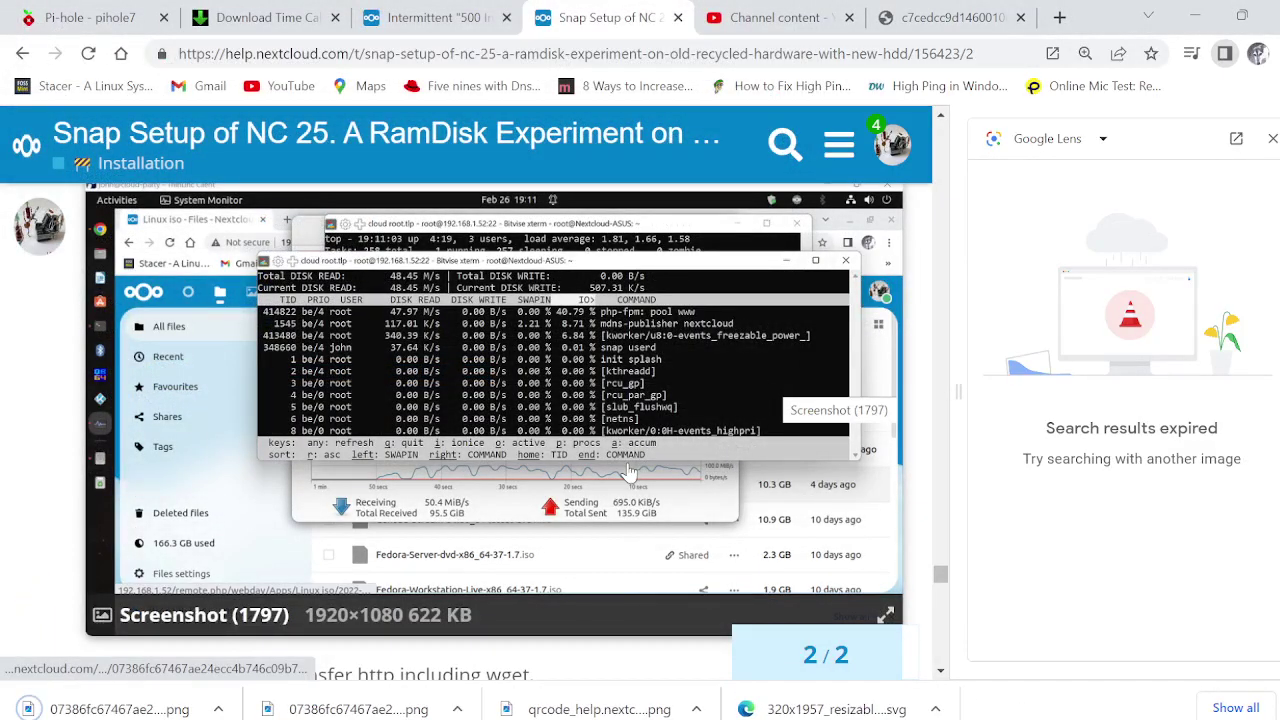
Open the downloaded 07386fc67467ae24ecc4b746c09b741b9f45abdf_2_1380x776.png in the image viewer
click(358, 708)
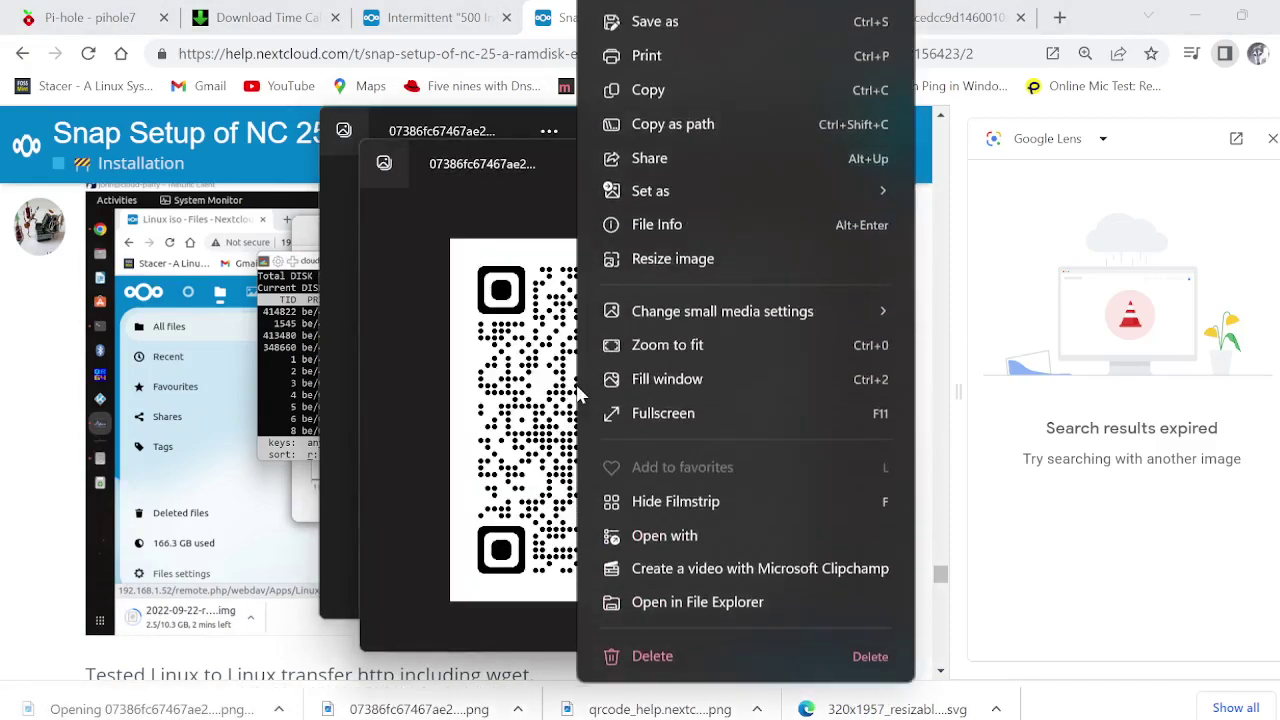
right_click(575, 381)
click(394, 279)
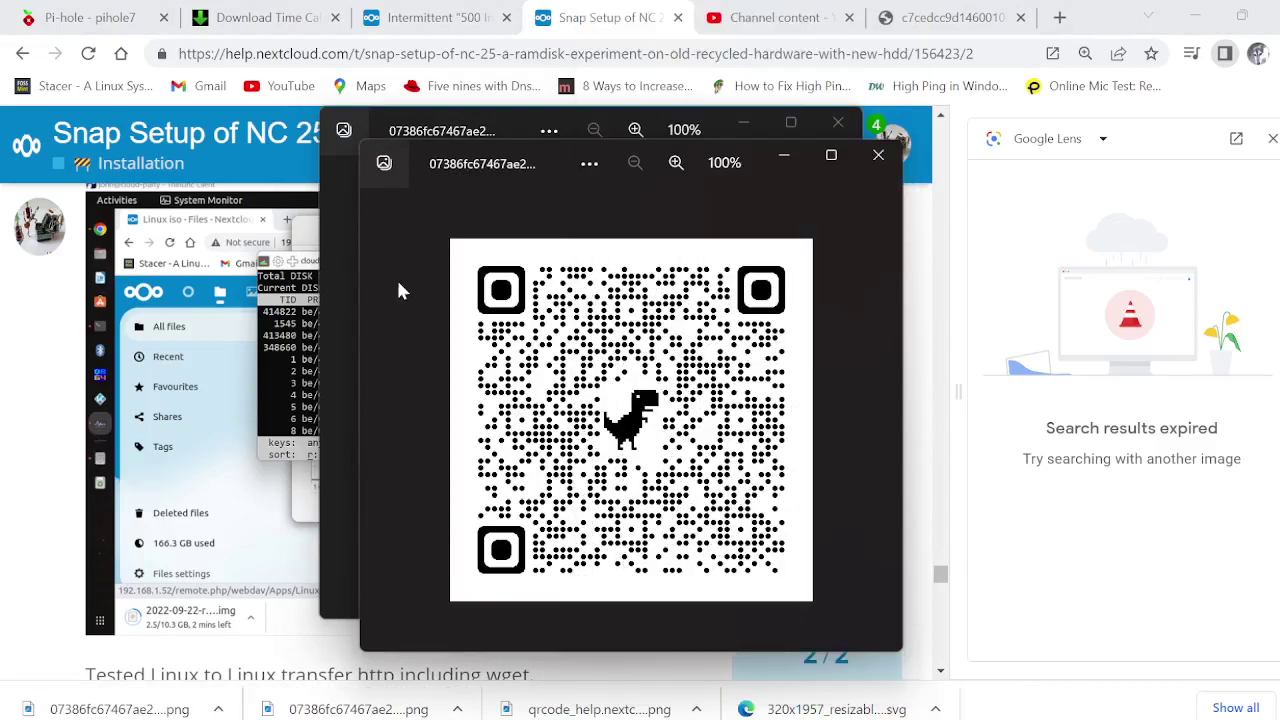
Try to open the QR code image in Notepad from the full list of available apps
right_click(580, 363)
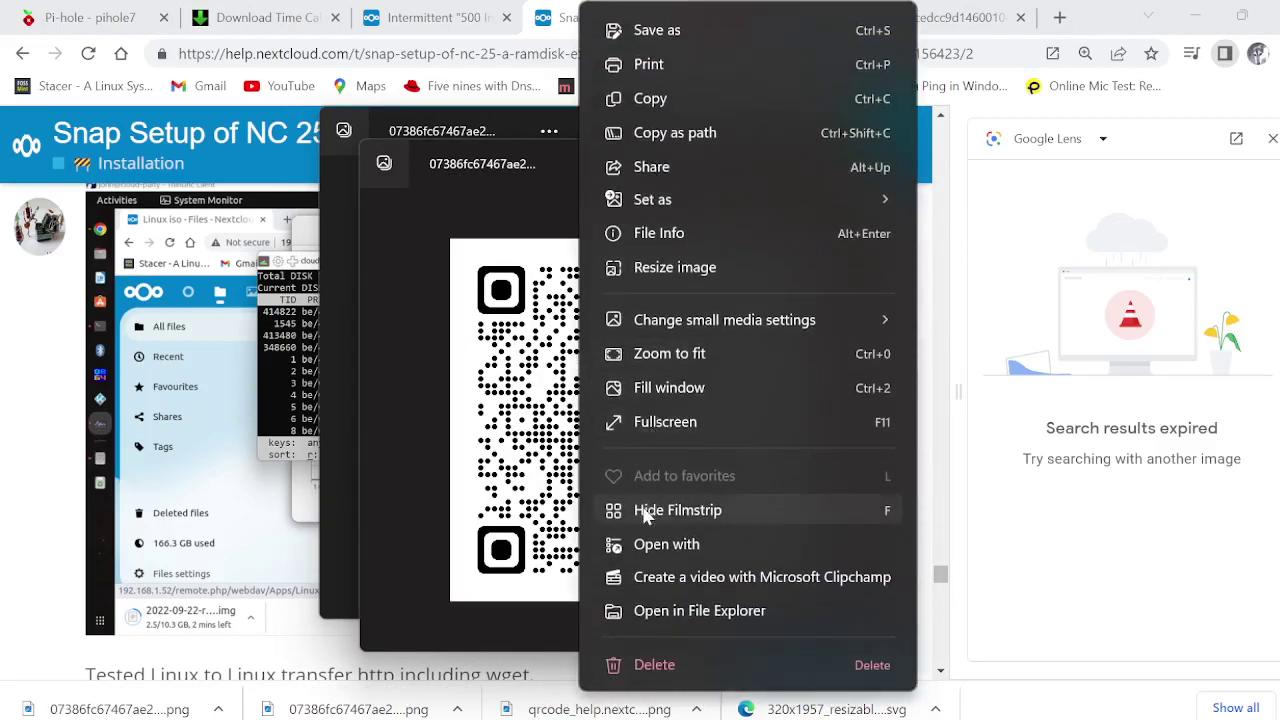
click(648, 552)
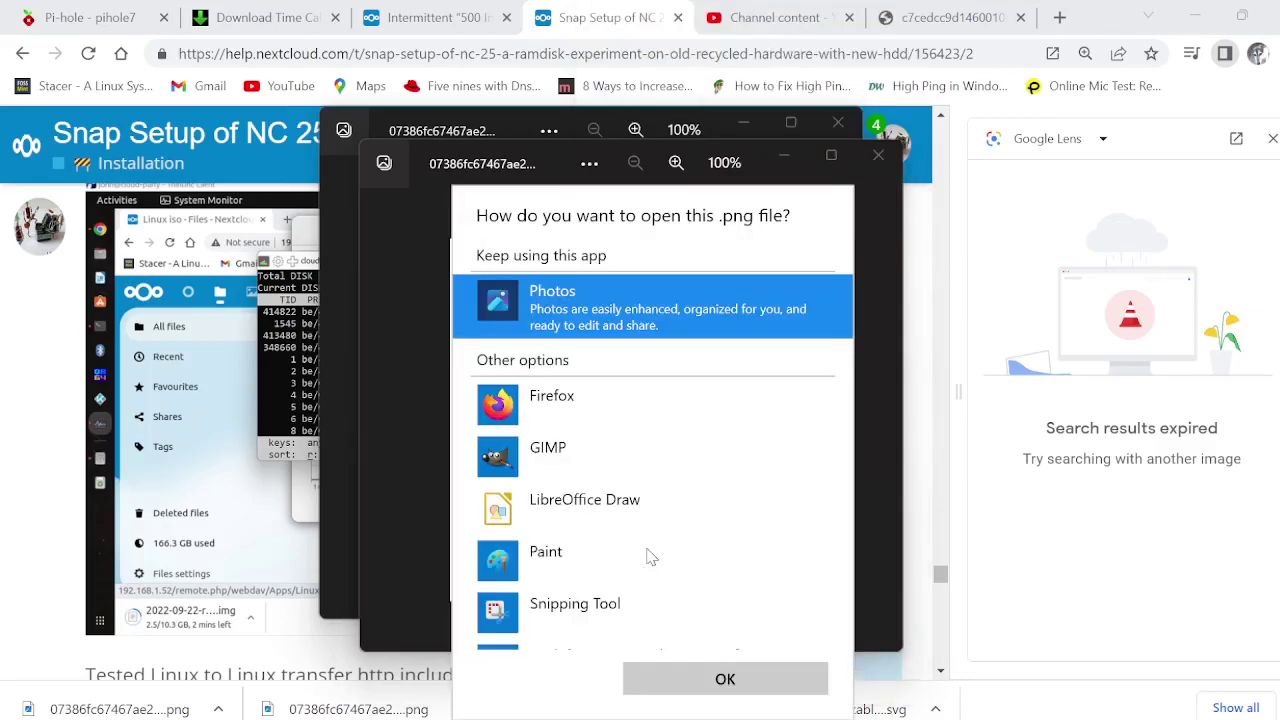
scroll(651, 557, down, 2)
scroll(600, 546, up, 2)
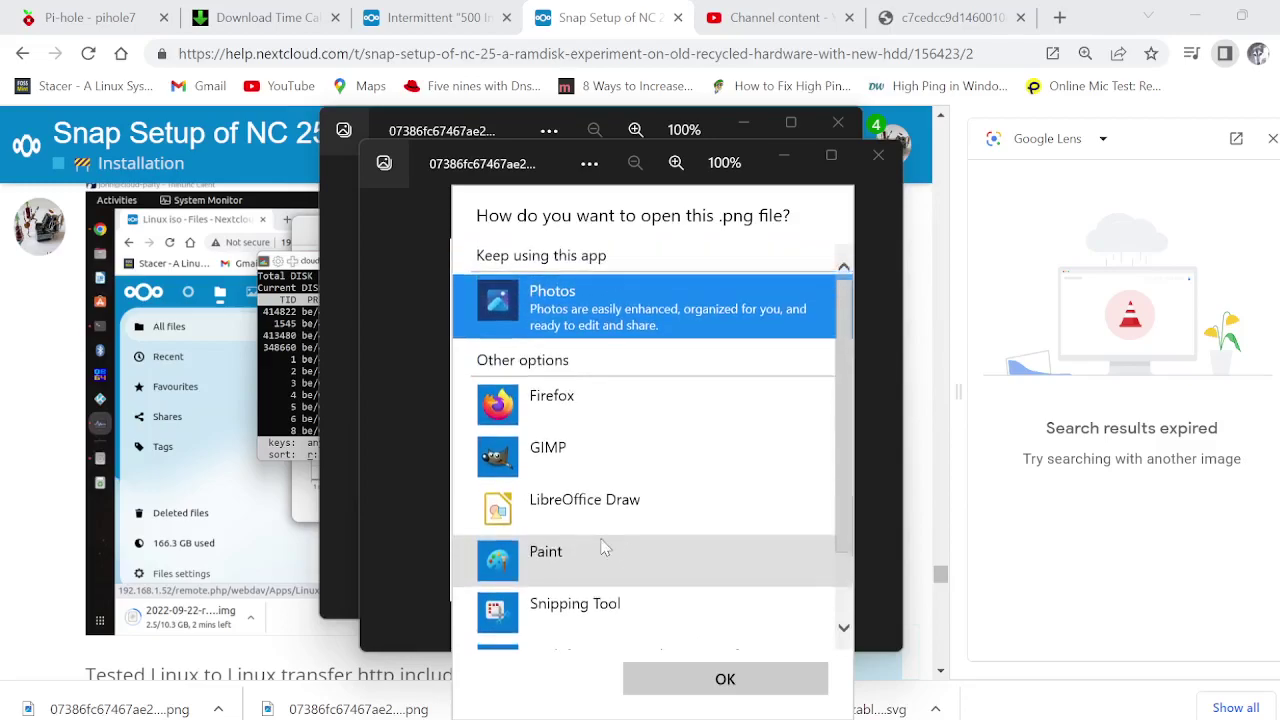
click(493, 470)
scroll(583, 549, down, 2)
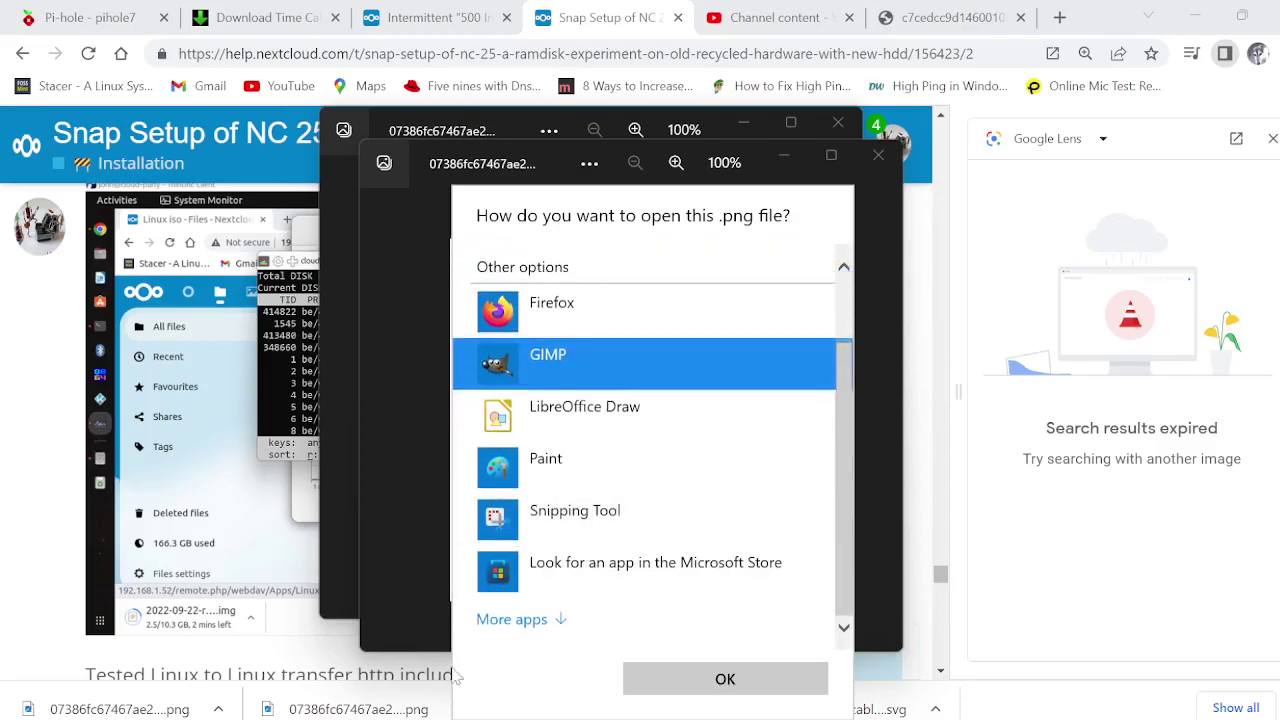
click(512, 620)
scroll(518, 628, down, 3)
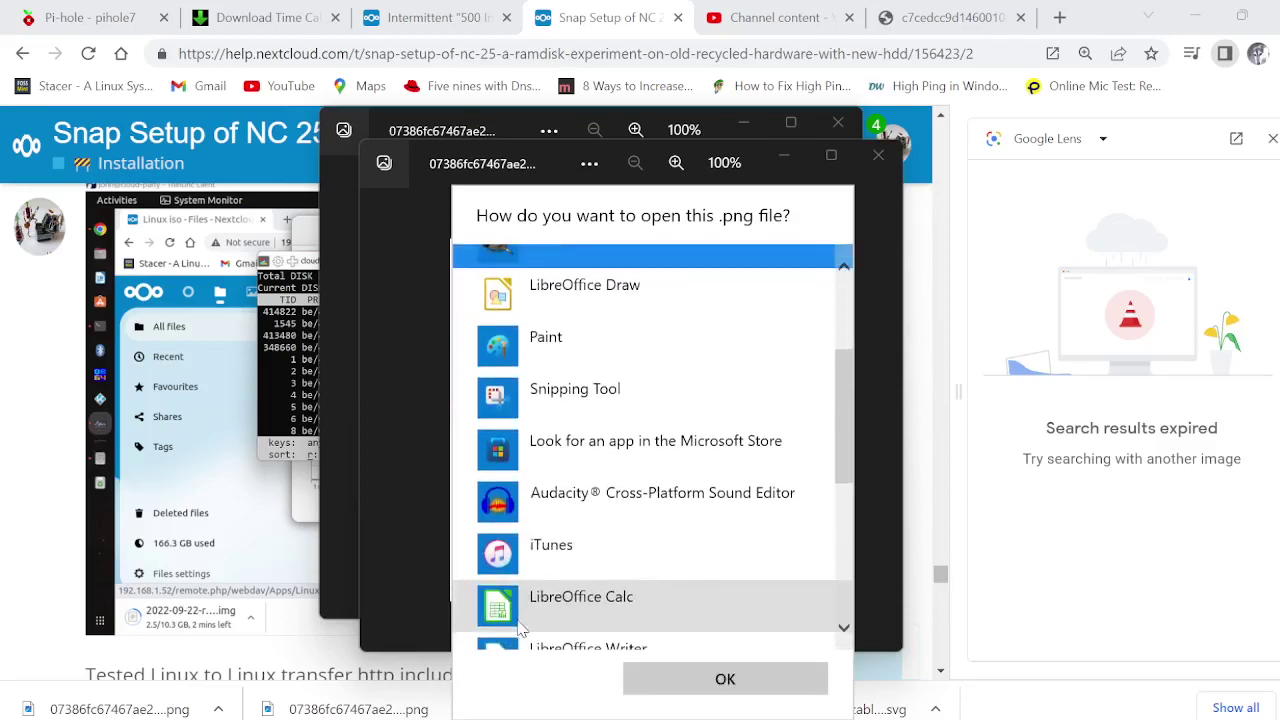
scroll(519, 627, down, 2)
scroll(519, 627, down, 3)
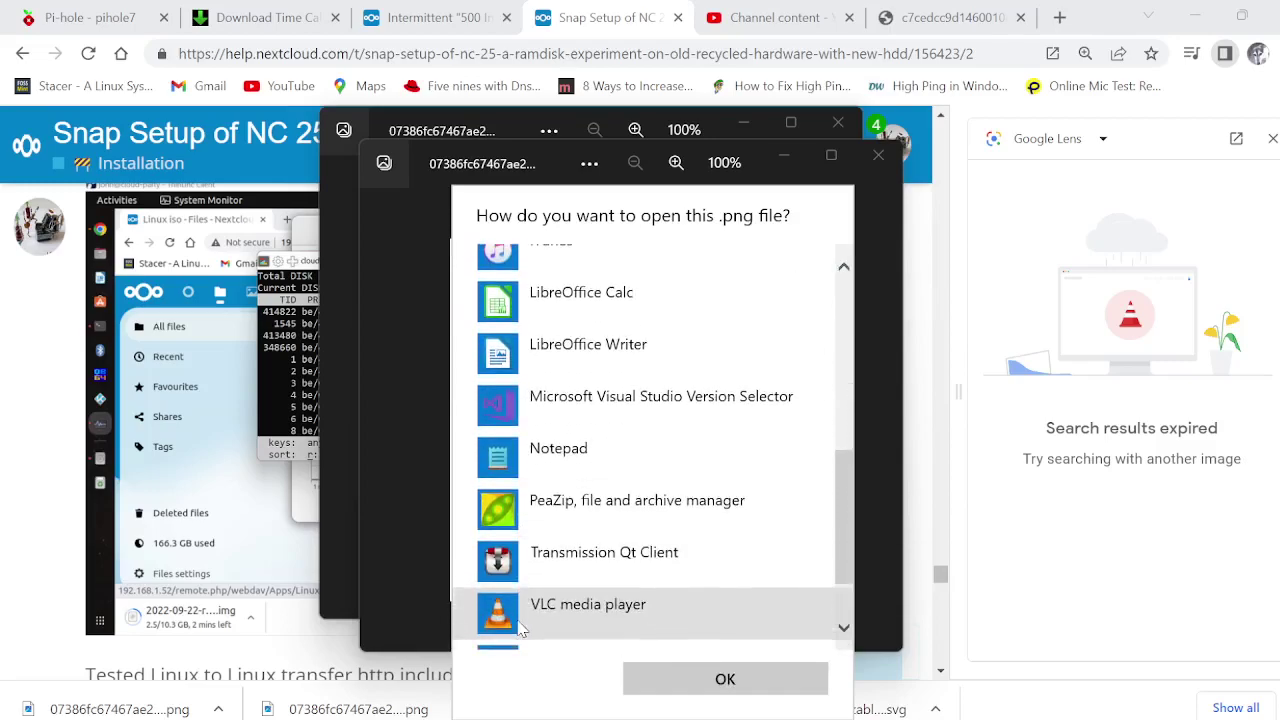
click(508, 405)
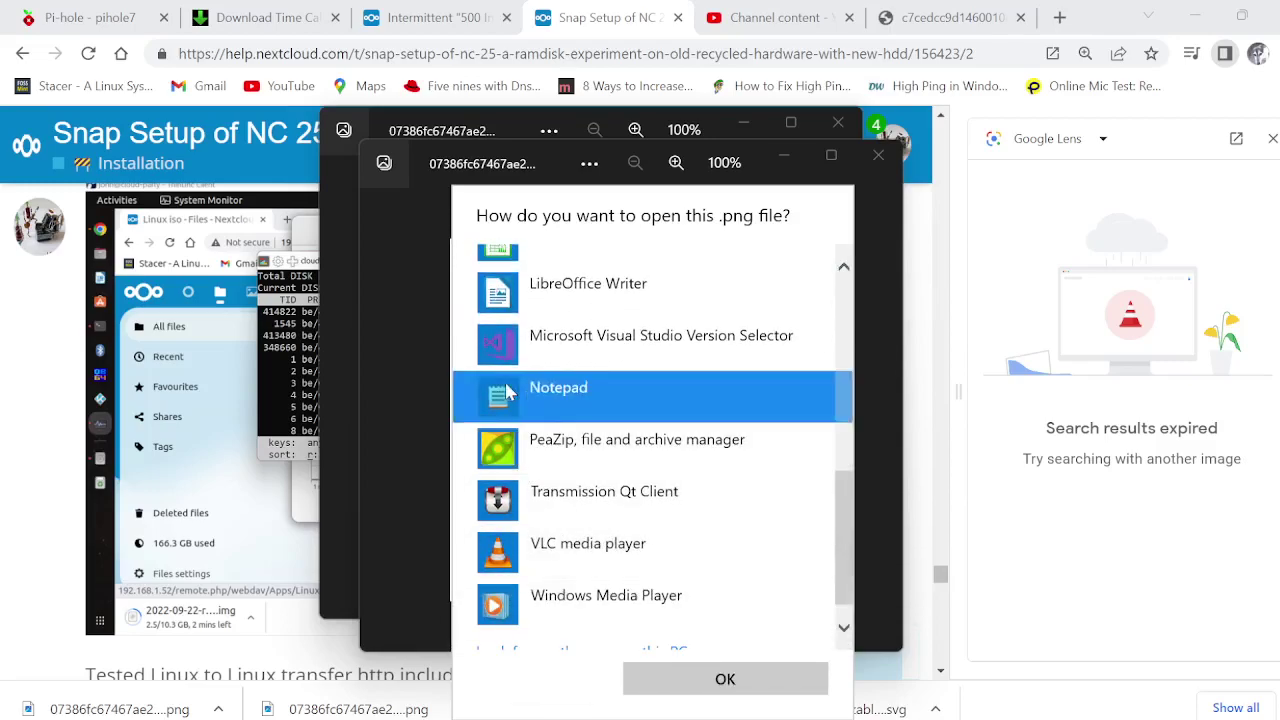
click(705, 678)
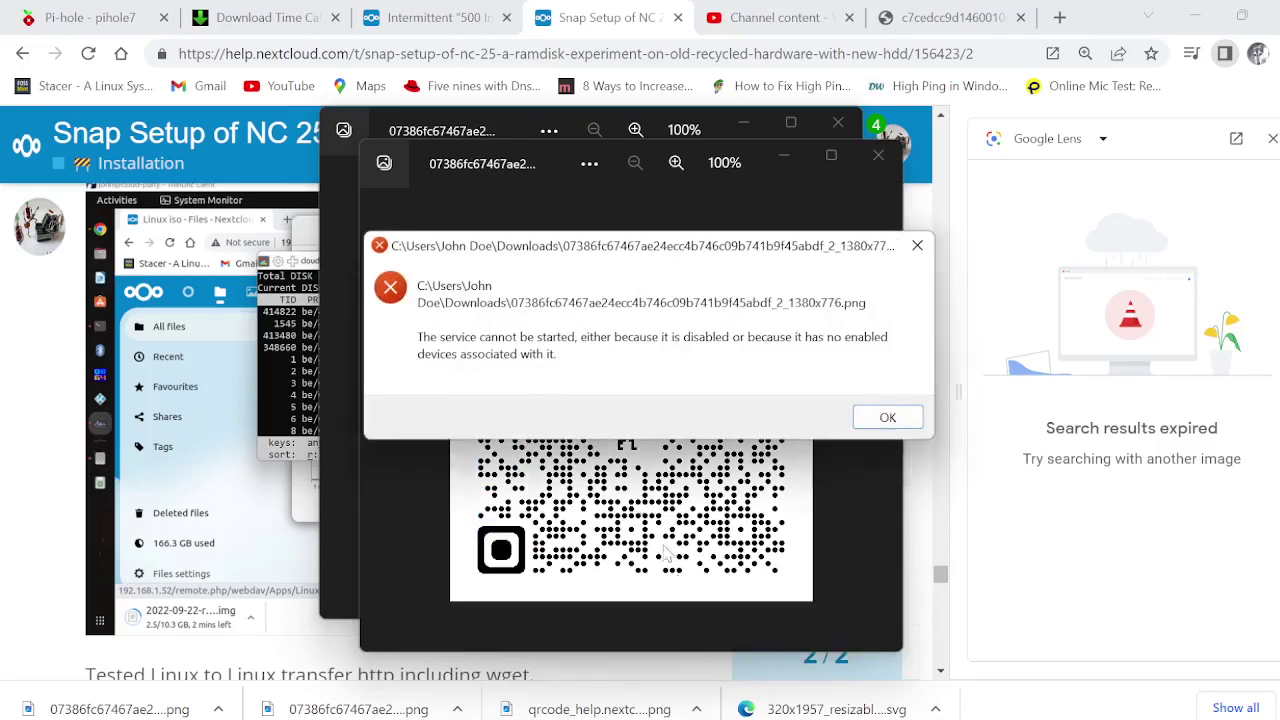
click(866, 418)
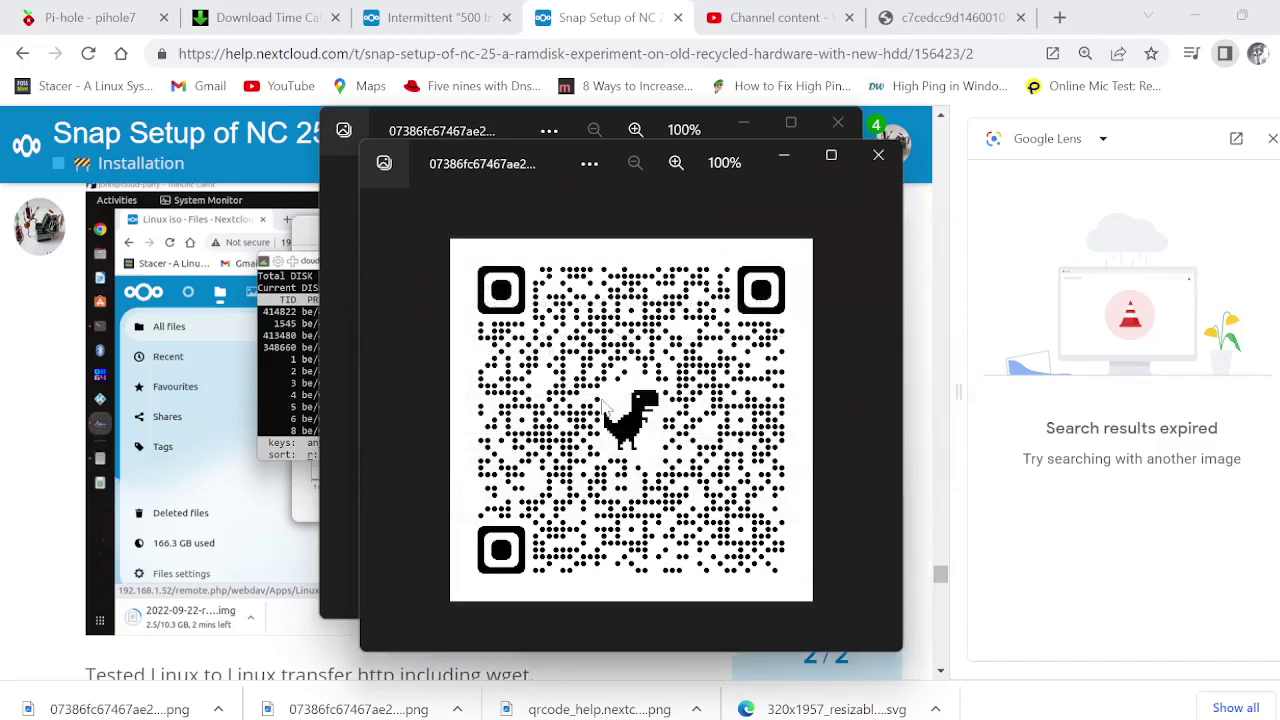
Show the QR code image's location in File Explorer and open qrcode_help.nextcloud.com.png from the Downloads folder
right_click(578, 408)
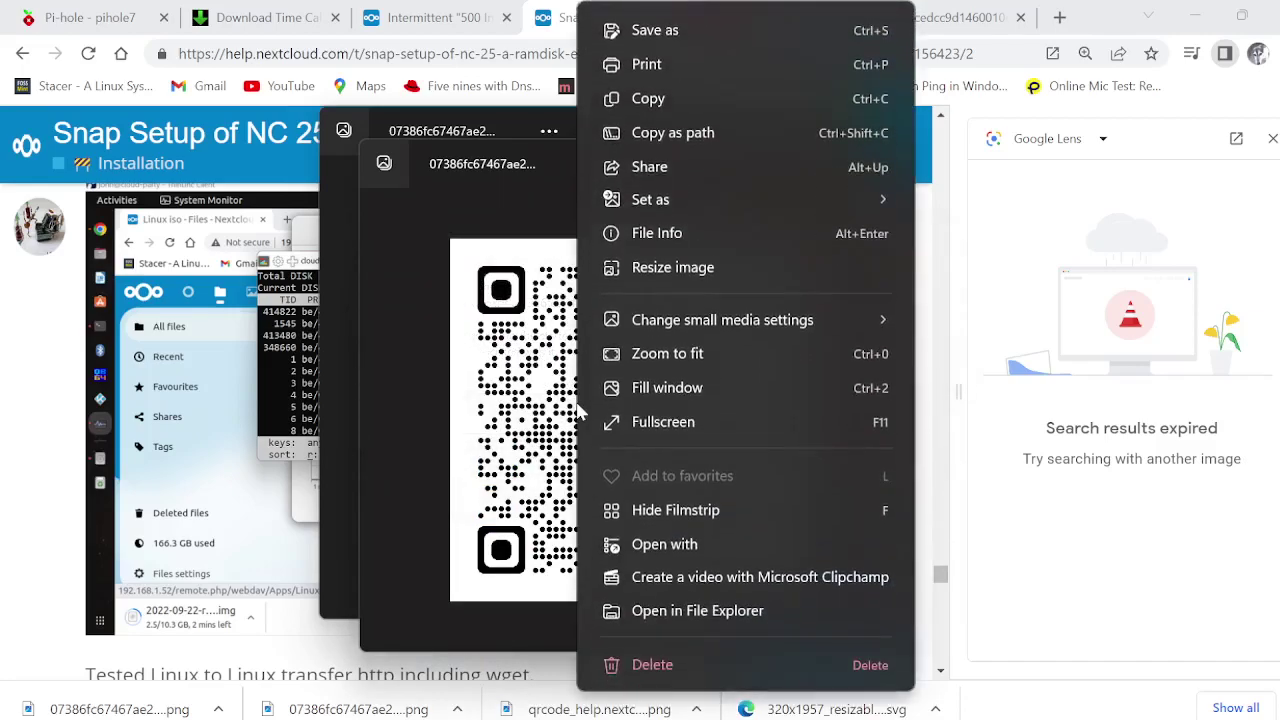
click(648, 612)
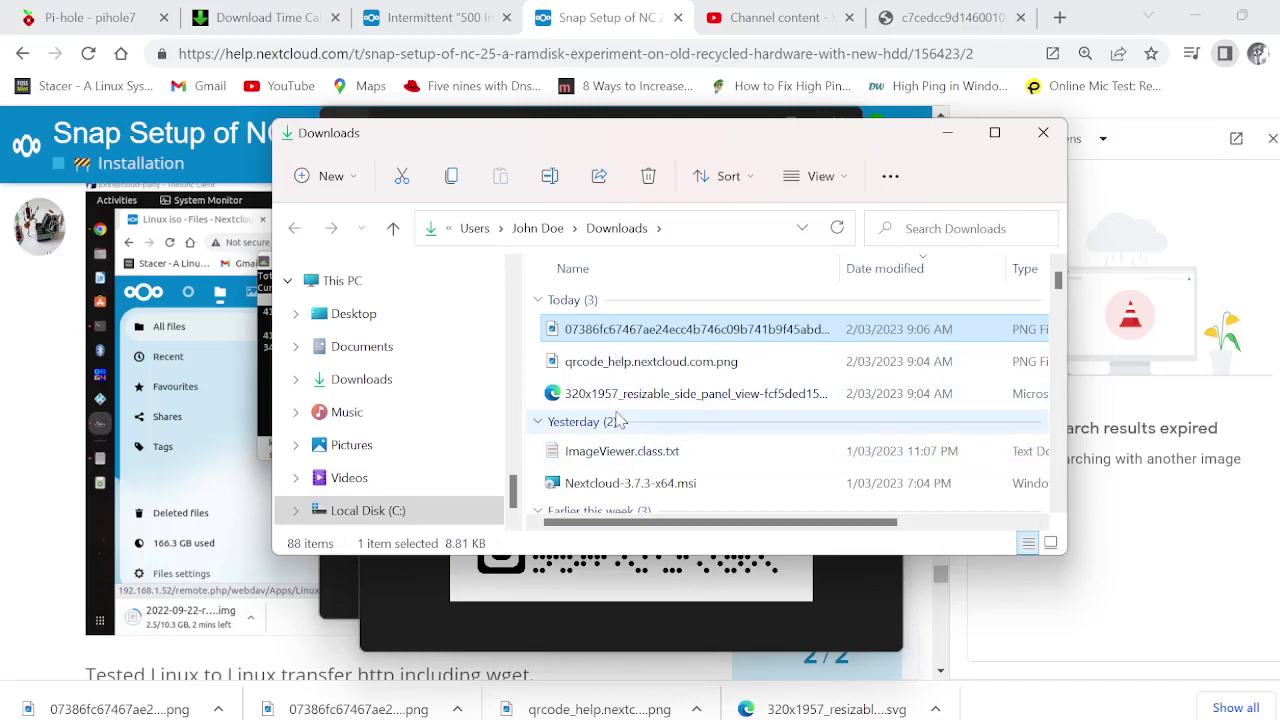
double_click(612, 361)
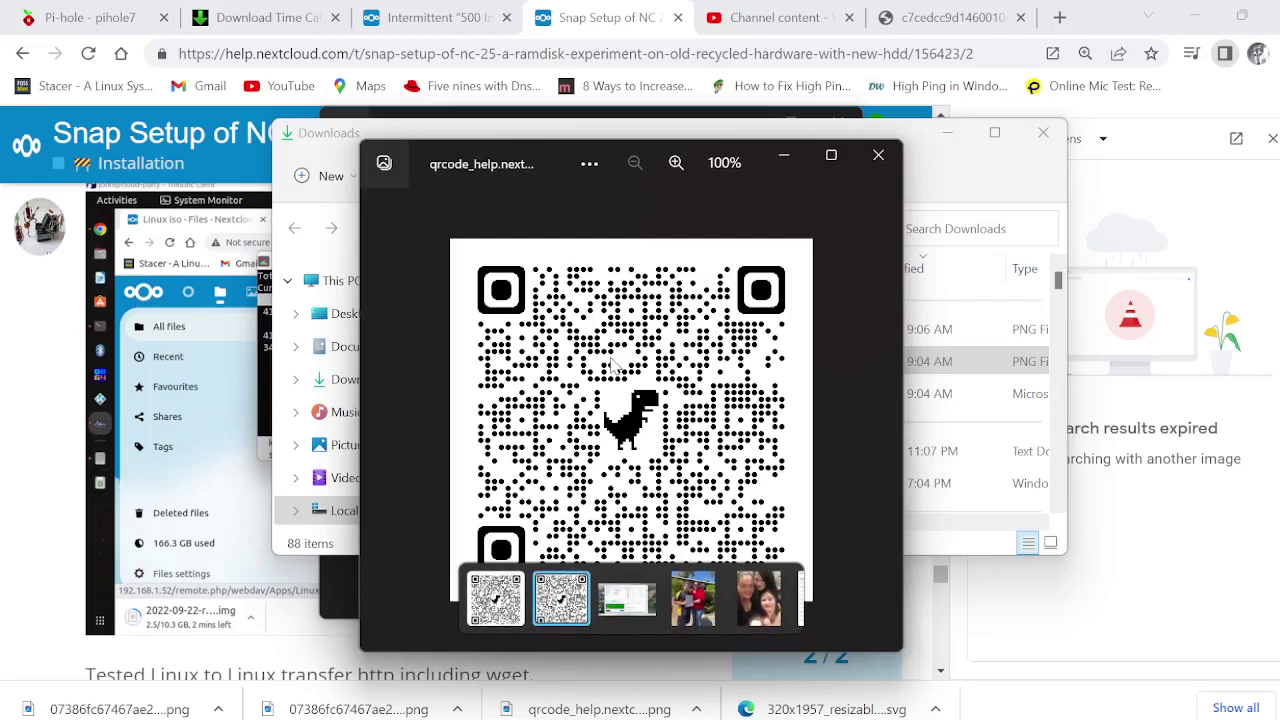
Return to the Downloads folder, open the 07386fc67467ae24ecc4b746c09b741b9f45abdf_2_1380x776.png file, and bring its viewer window to the front to compare the codes
right_click(565, 385)
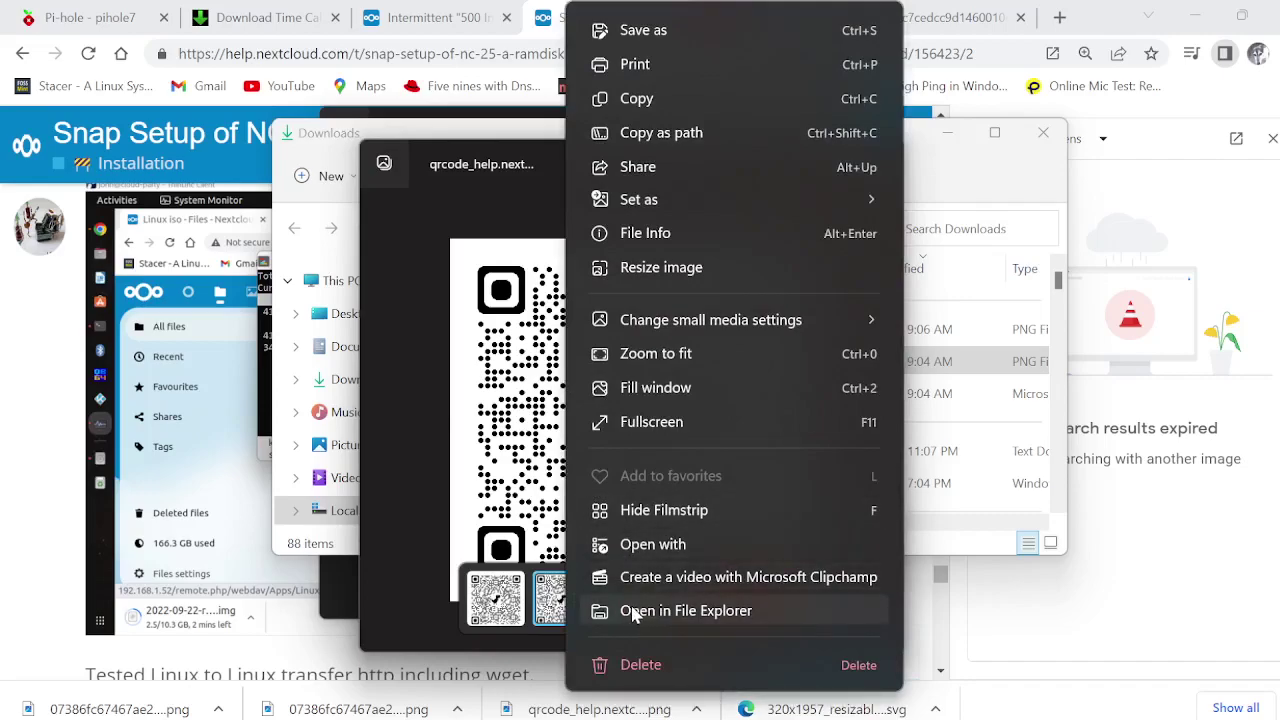
click(633, 612)
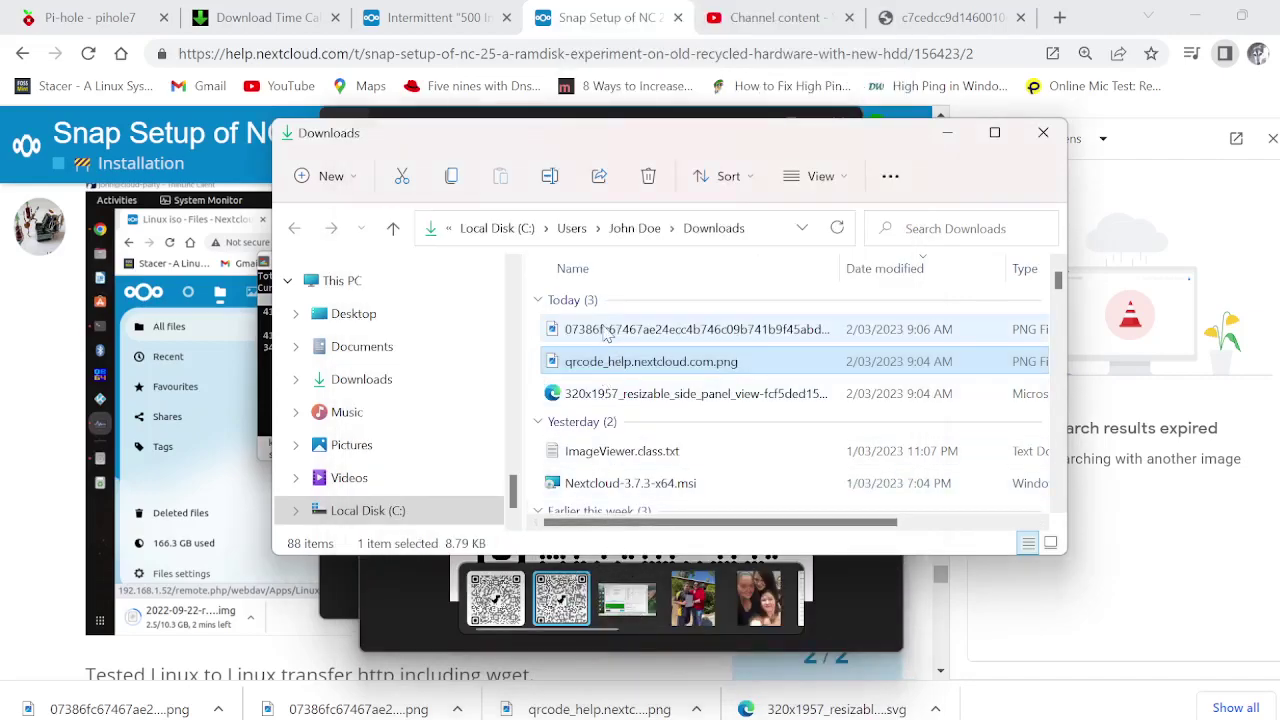
double_click(604, 332)
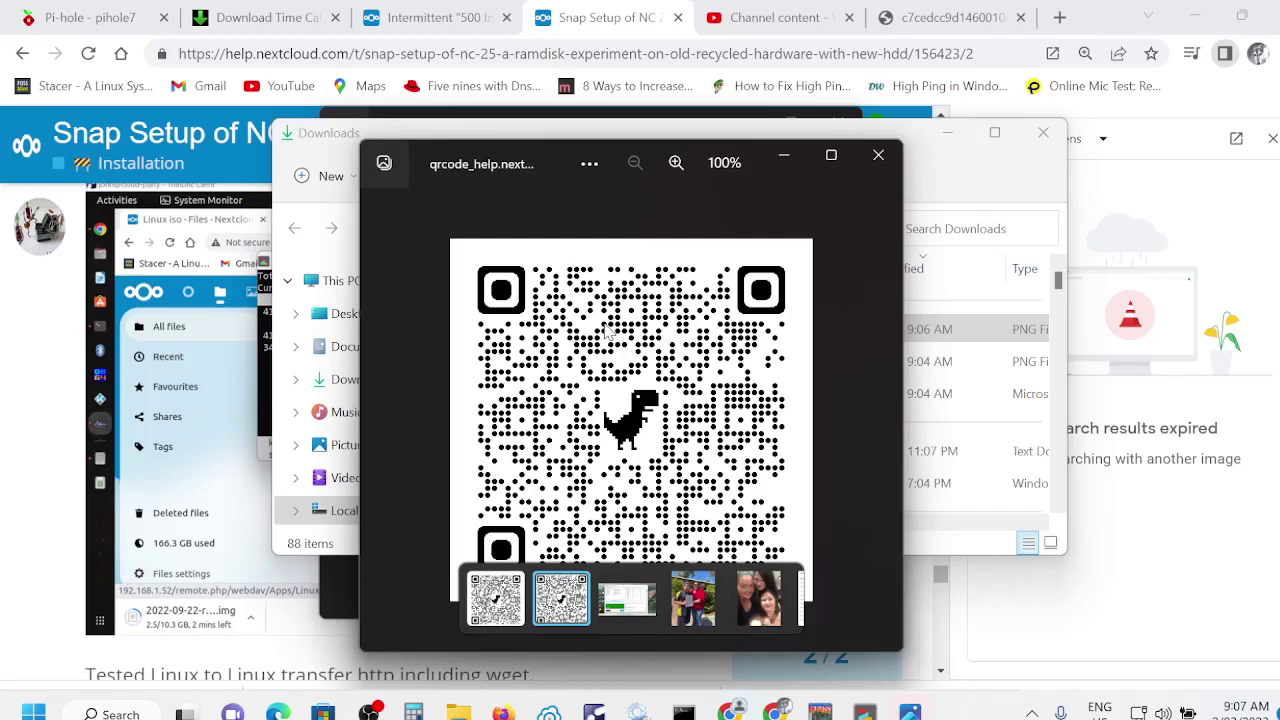
mouse_move(900, 710)
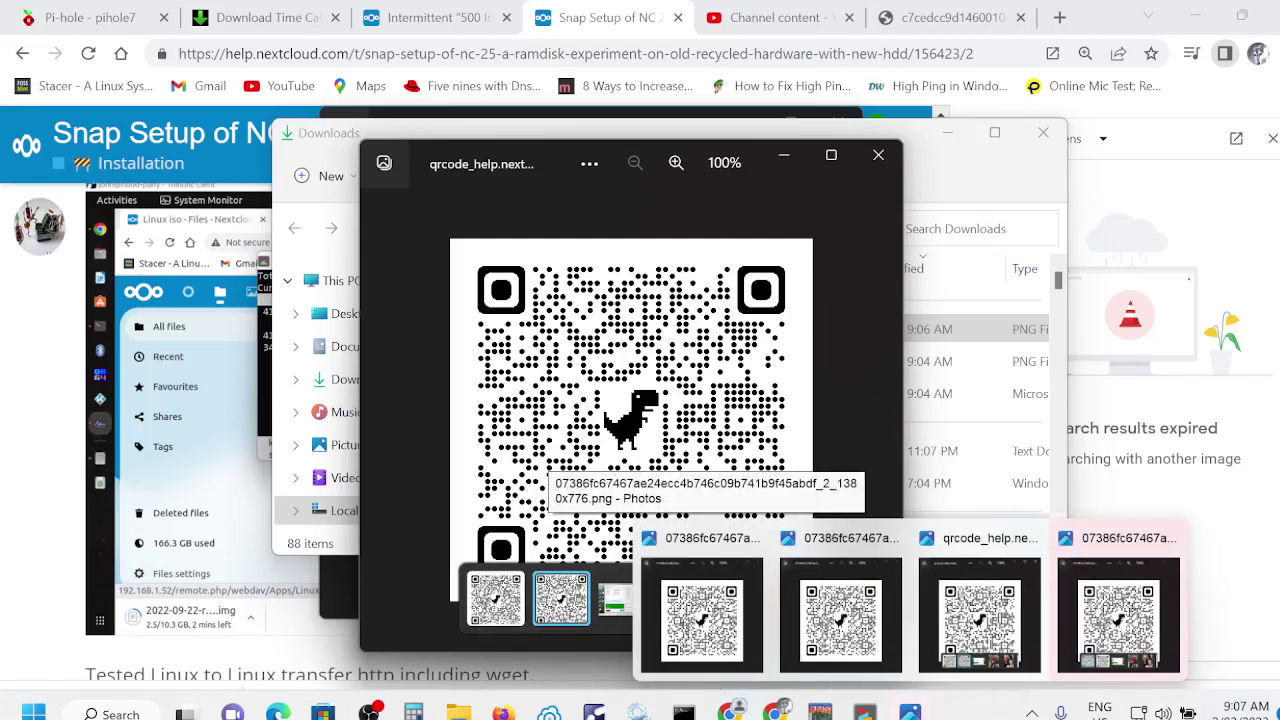
mouse_move(1085, 590)
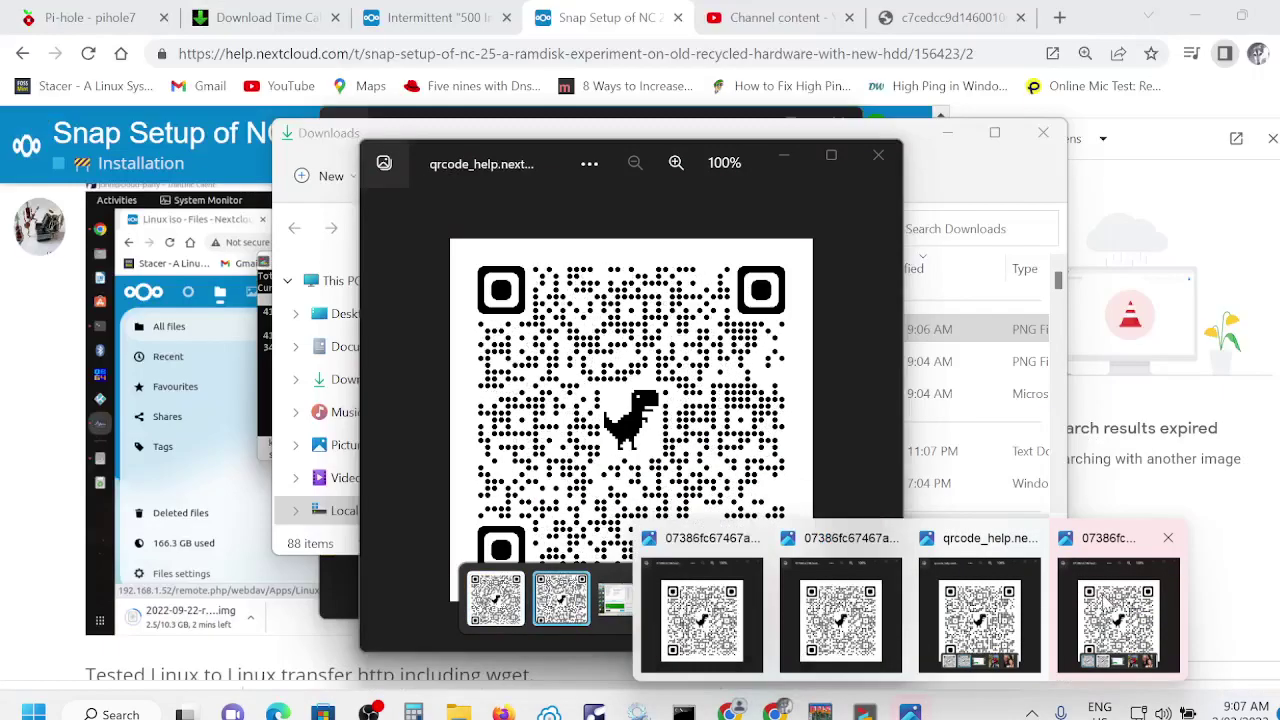
click(1110, 610)
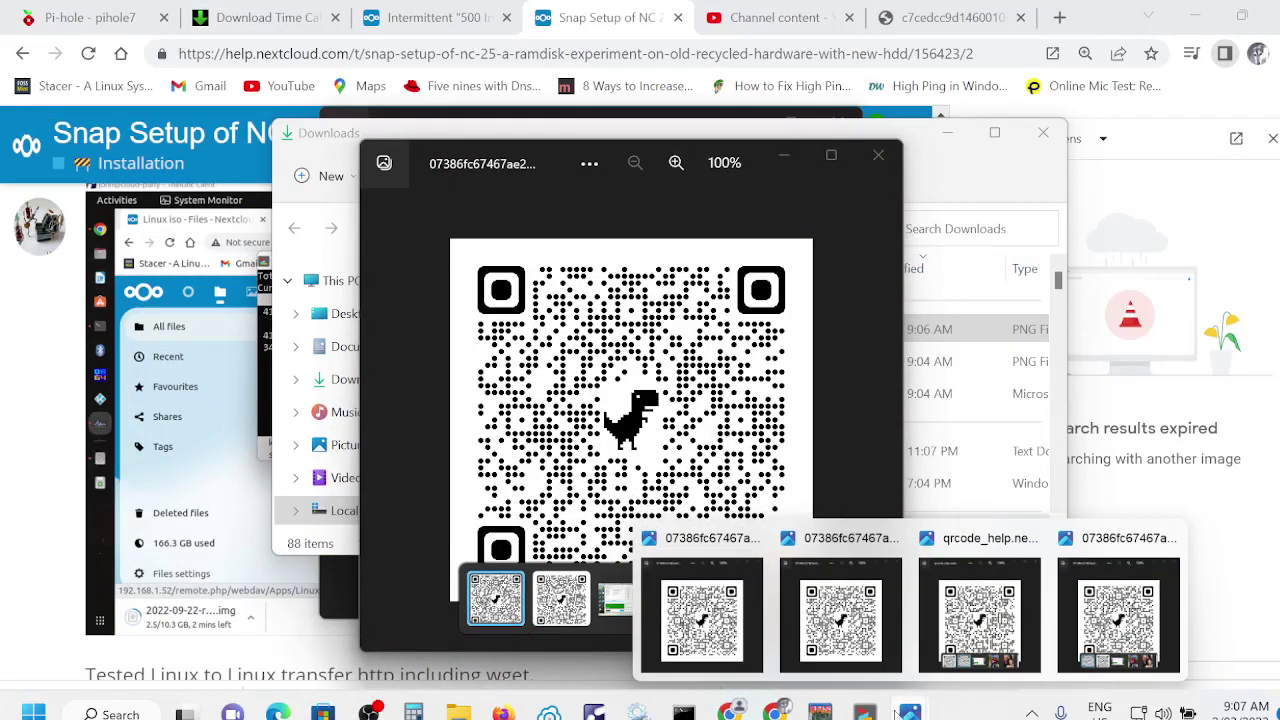
Close the front image viewer window and rotate the selected 07386fc67467ae24ecc4b746c09b741b9f45abdf PNG 90 degrees left in the Downloads folder
mouse_move(832, 565)
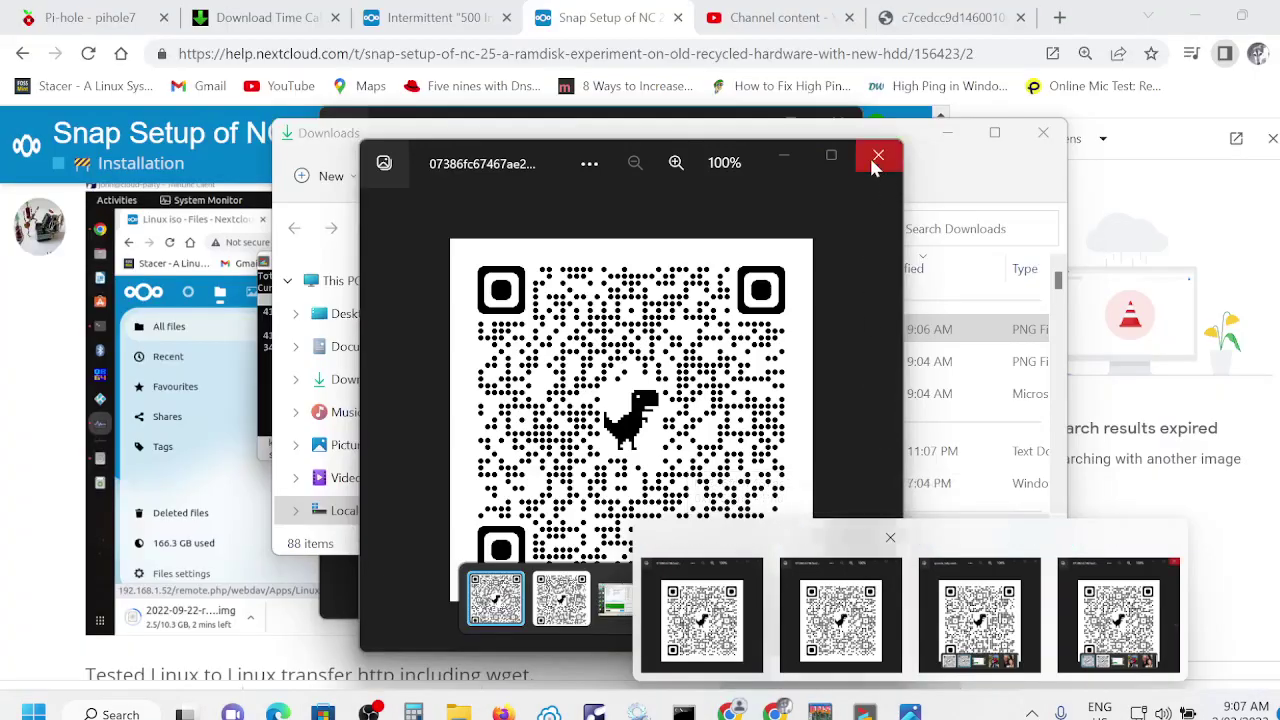
click(869, 155)
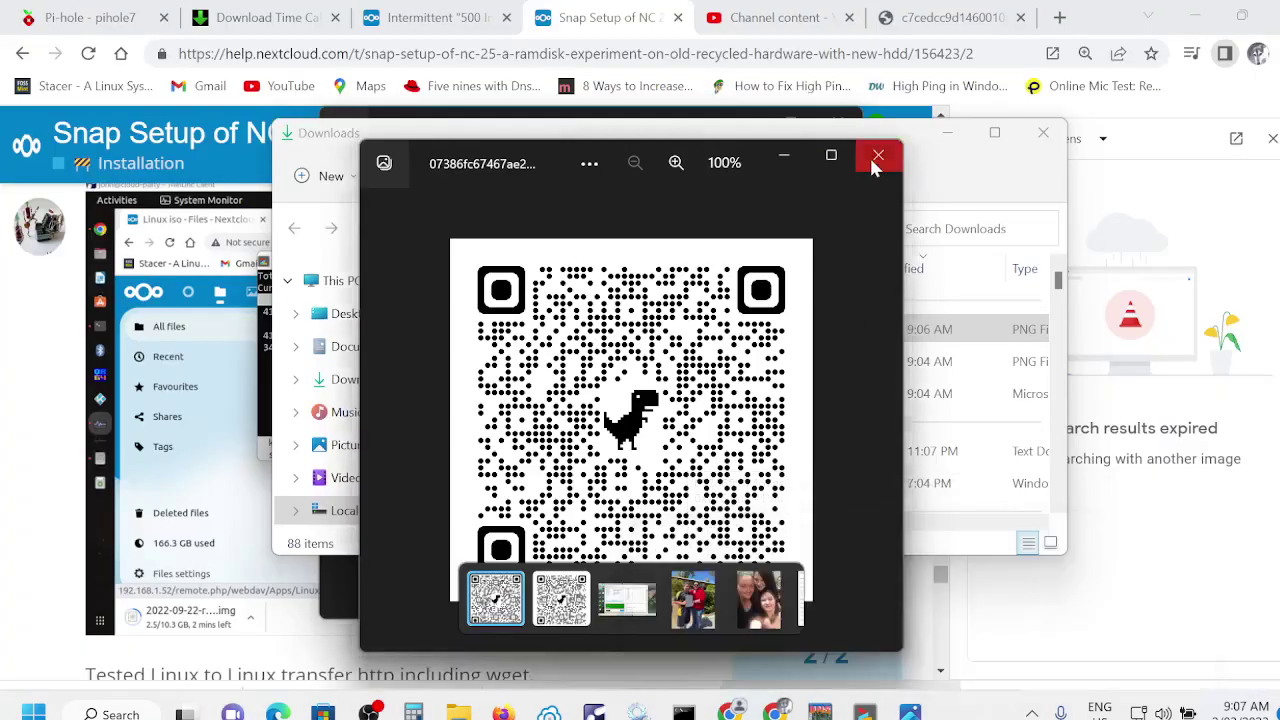
click(869, 155)
click(890, 176)
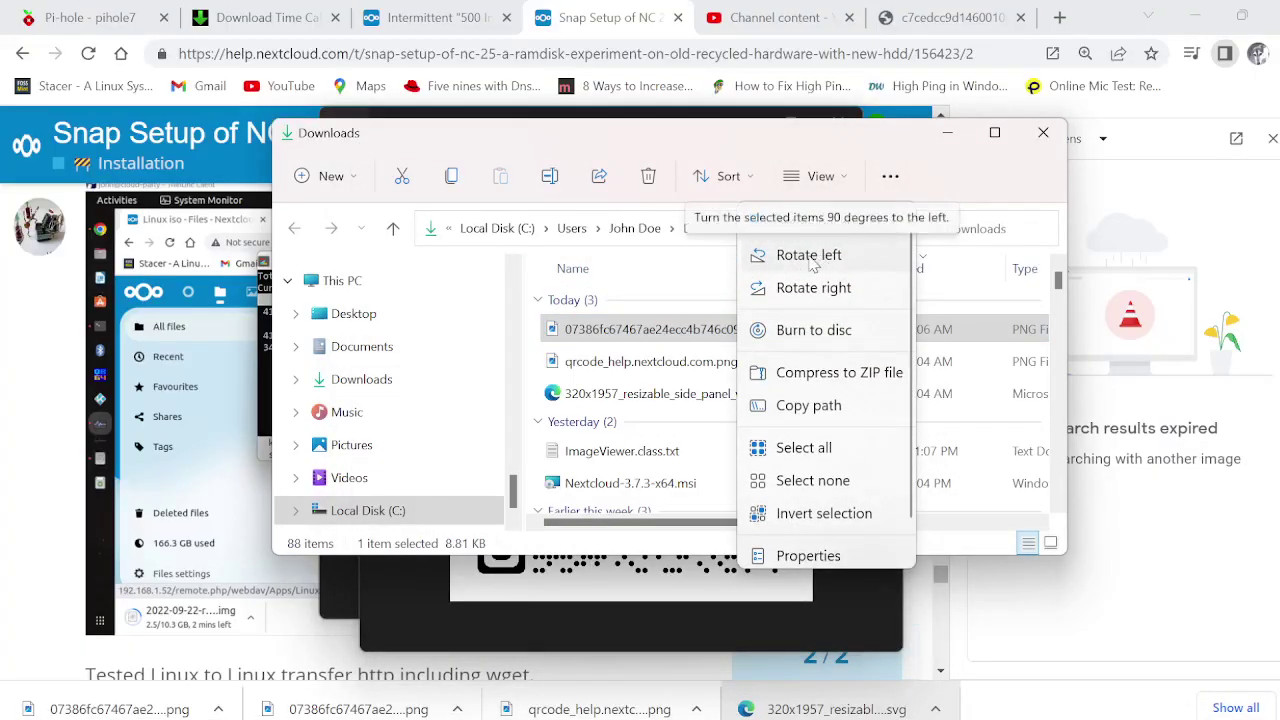
click(810, 256)
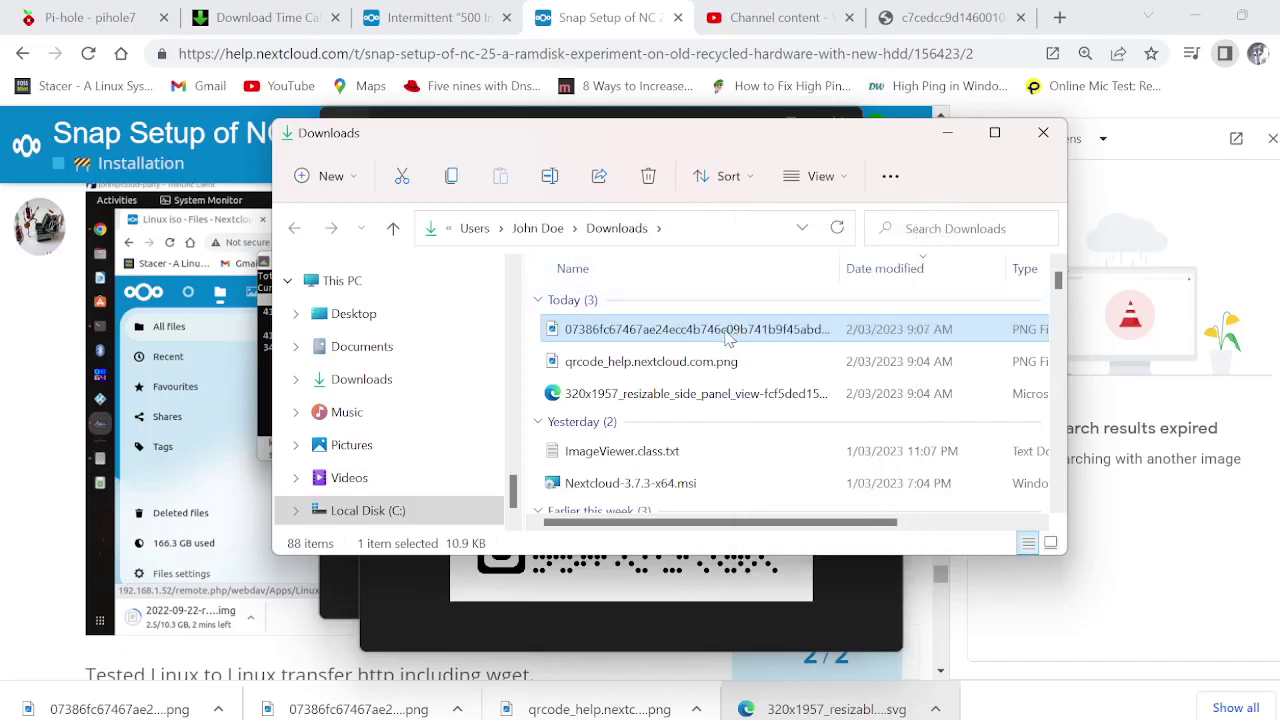
View the 07386fc67467ae24ecc4b746c09b741b9f45abdf PNG from the Downloads folder and send it from the viewer to GIMP
double_click(725, 329)
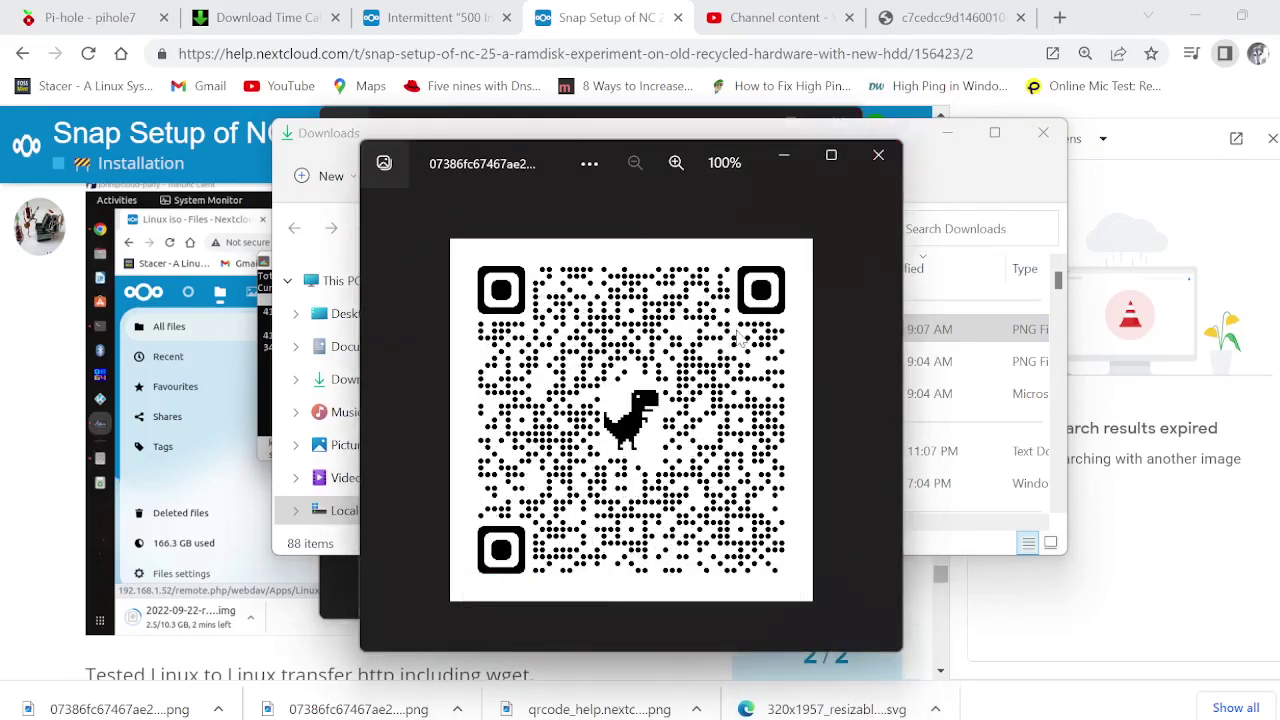
right_click(640, 388)
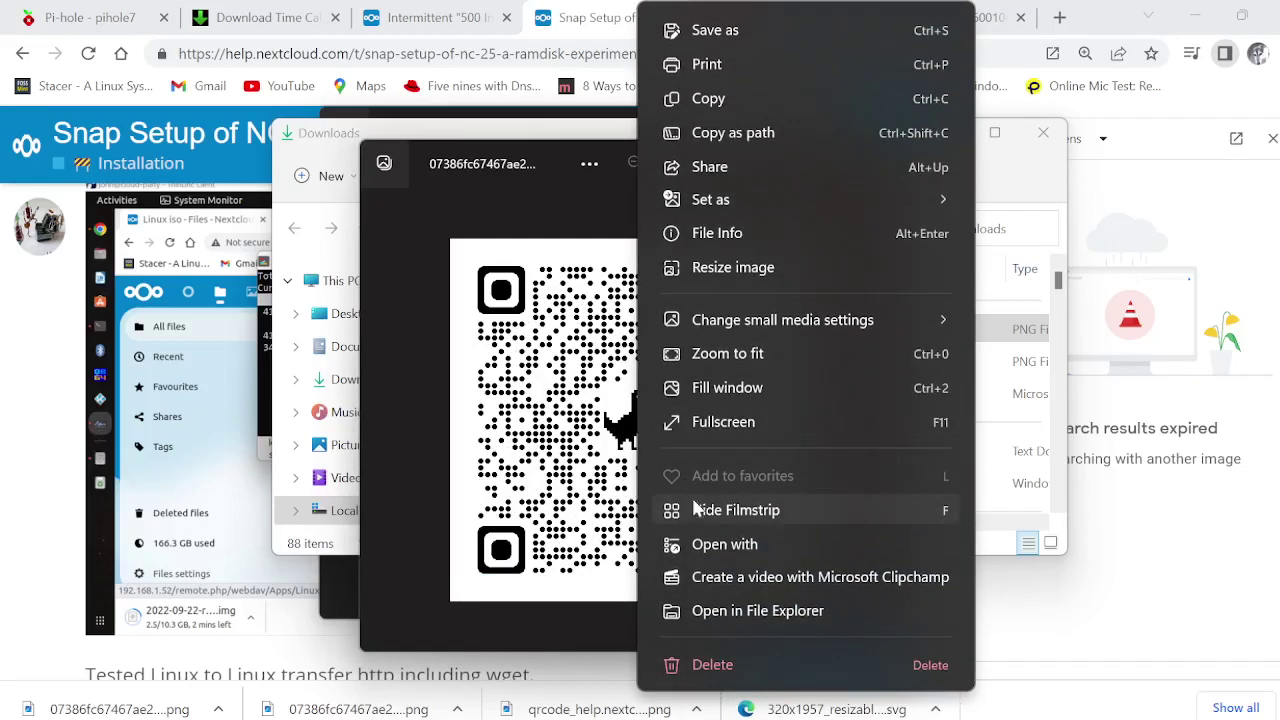
click(714, 544)
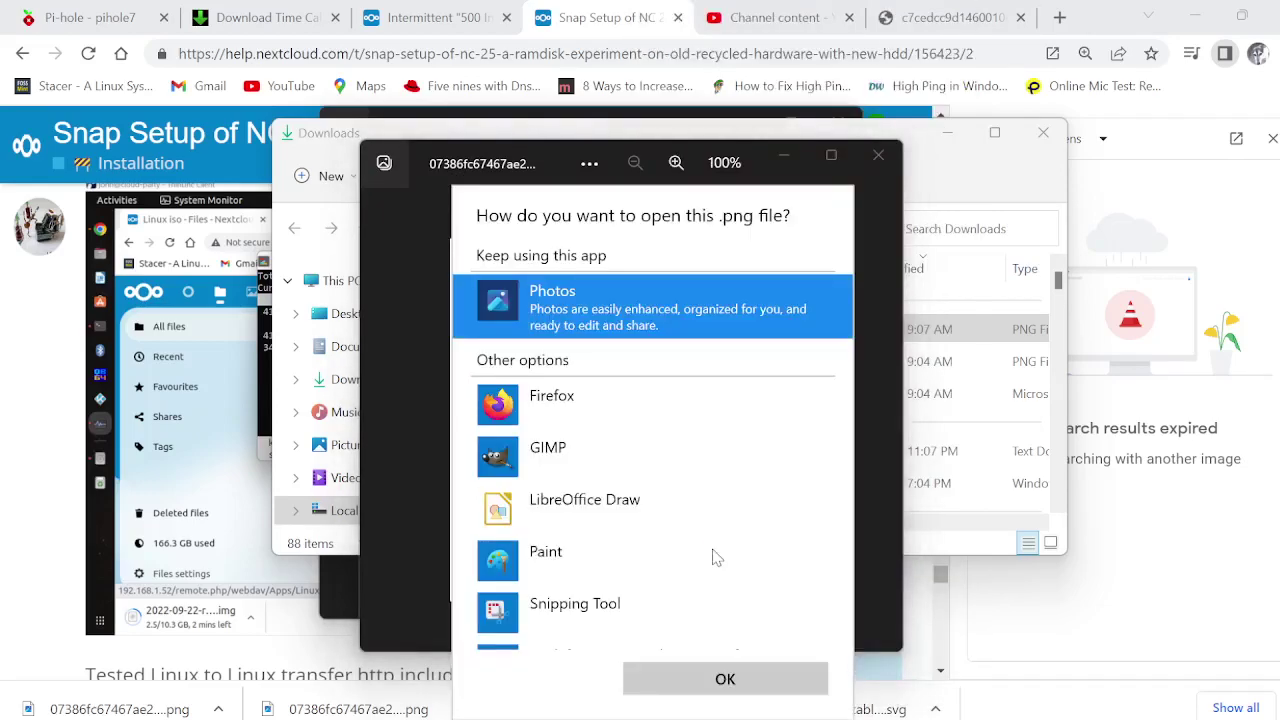
click(495, 457)
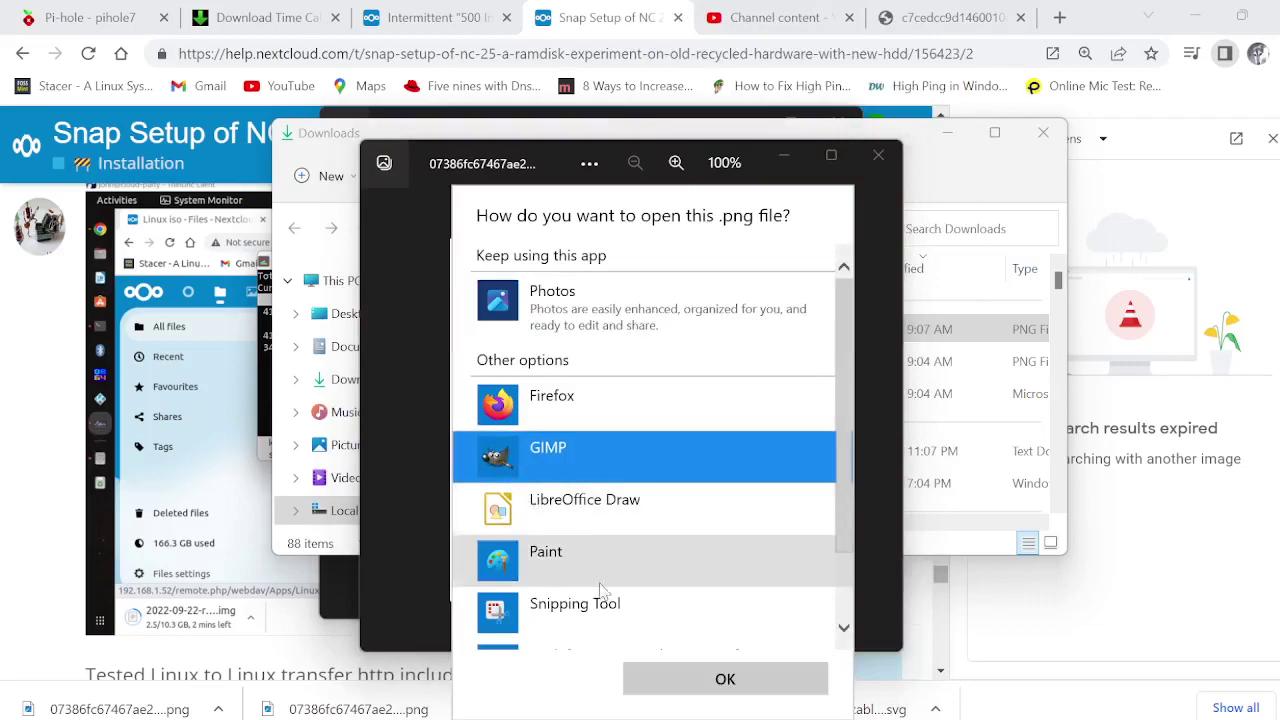
click(654, 679)
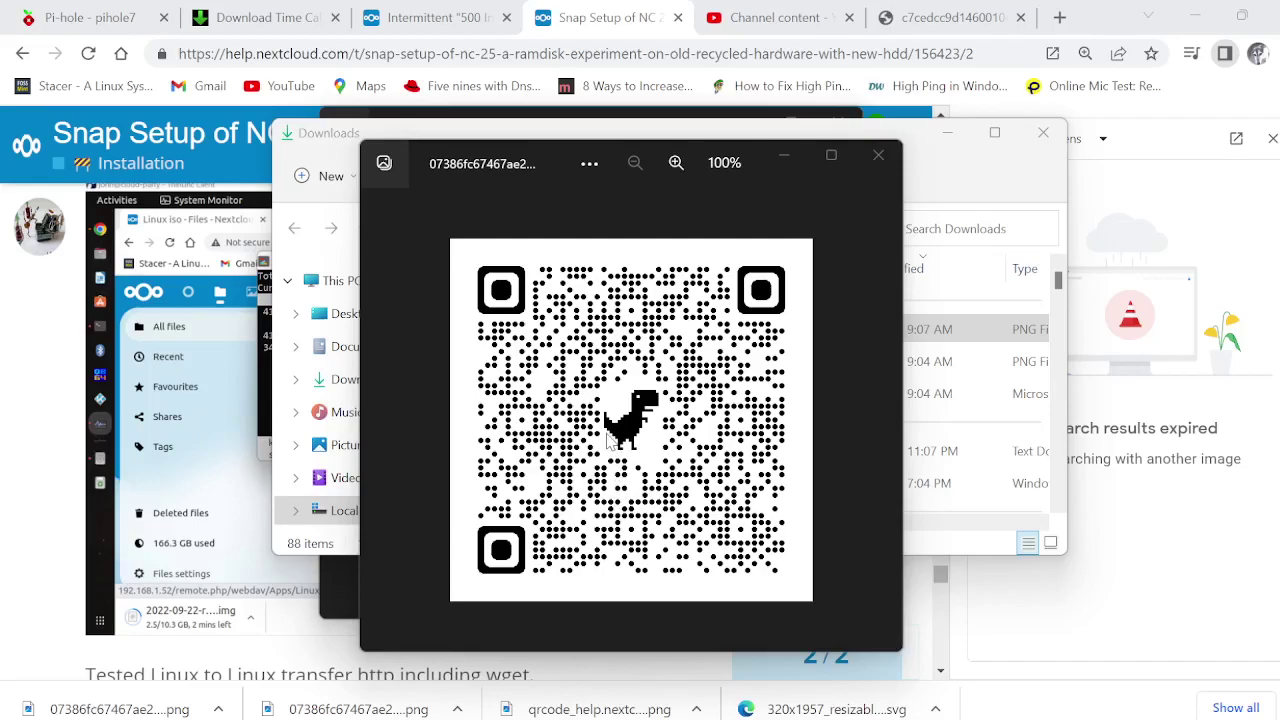
Open the downloaded 07386fc67467ae2 PNG from the browser's recent downloads, and switch to GIMP
click(388, 709)
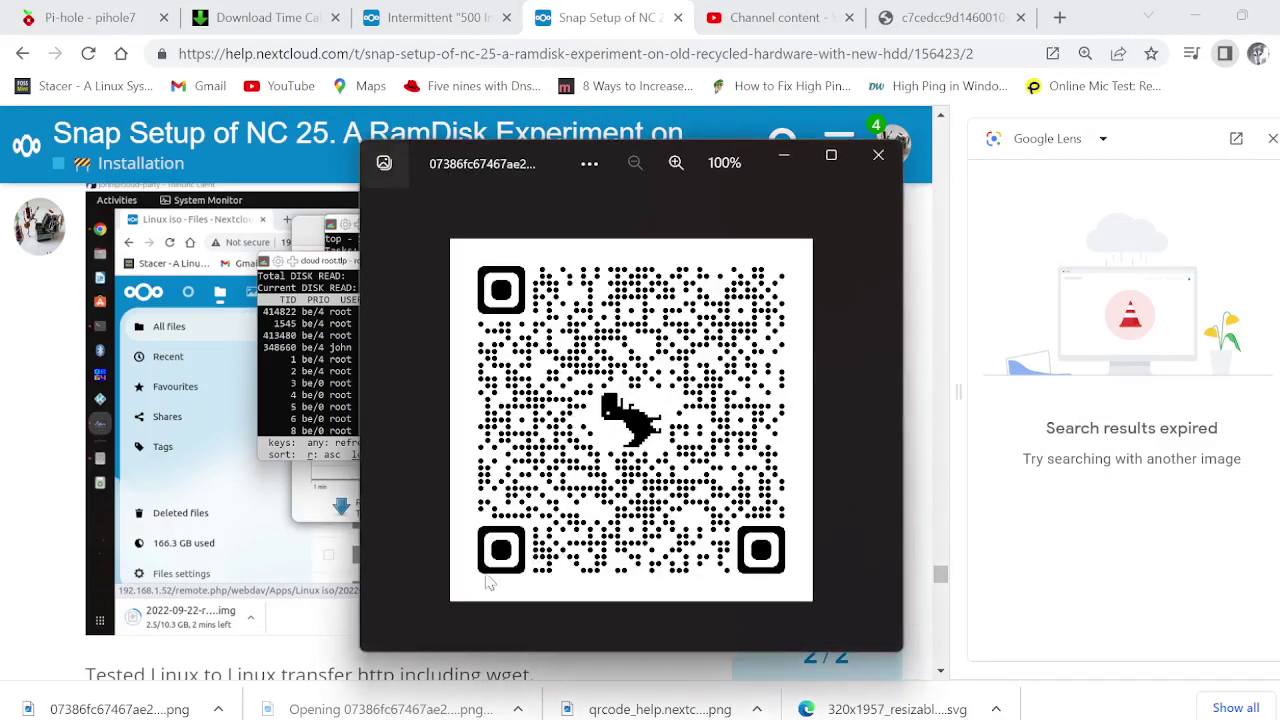
click(365, 712)
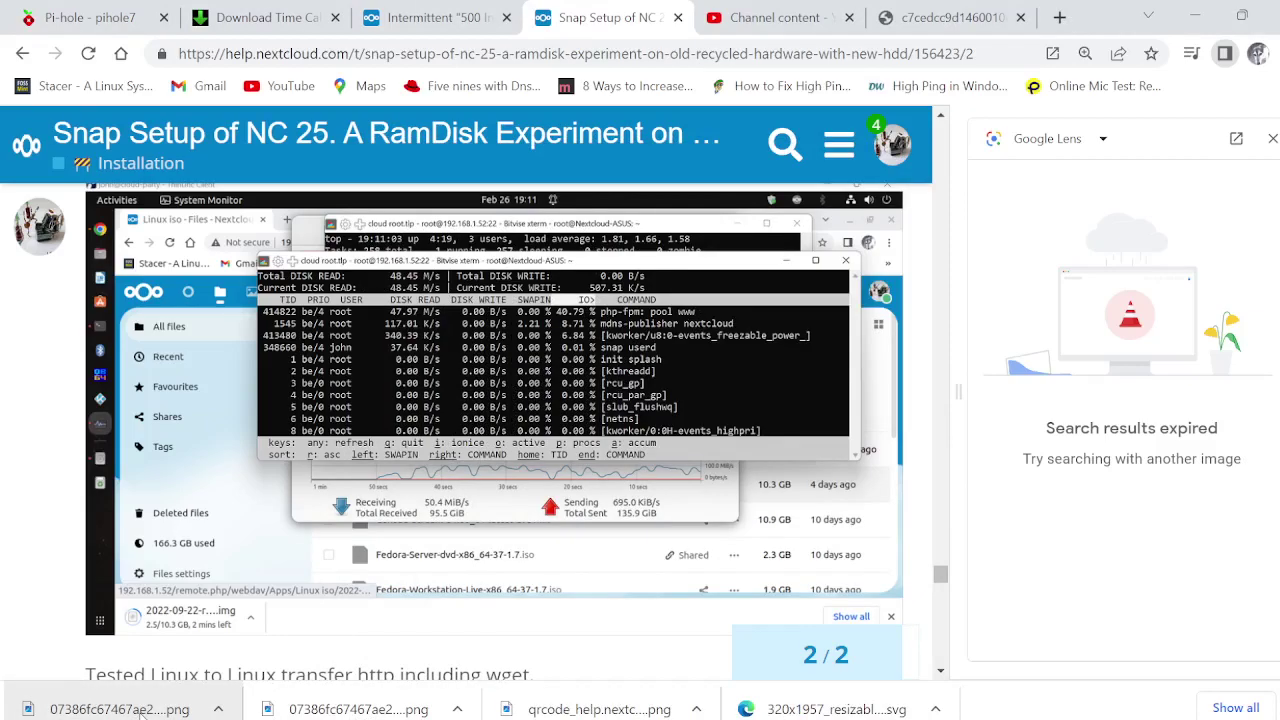
mouse_move(143, 716)
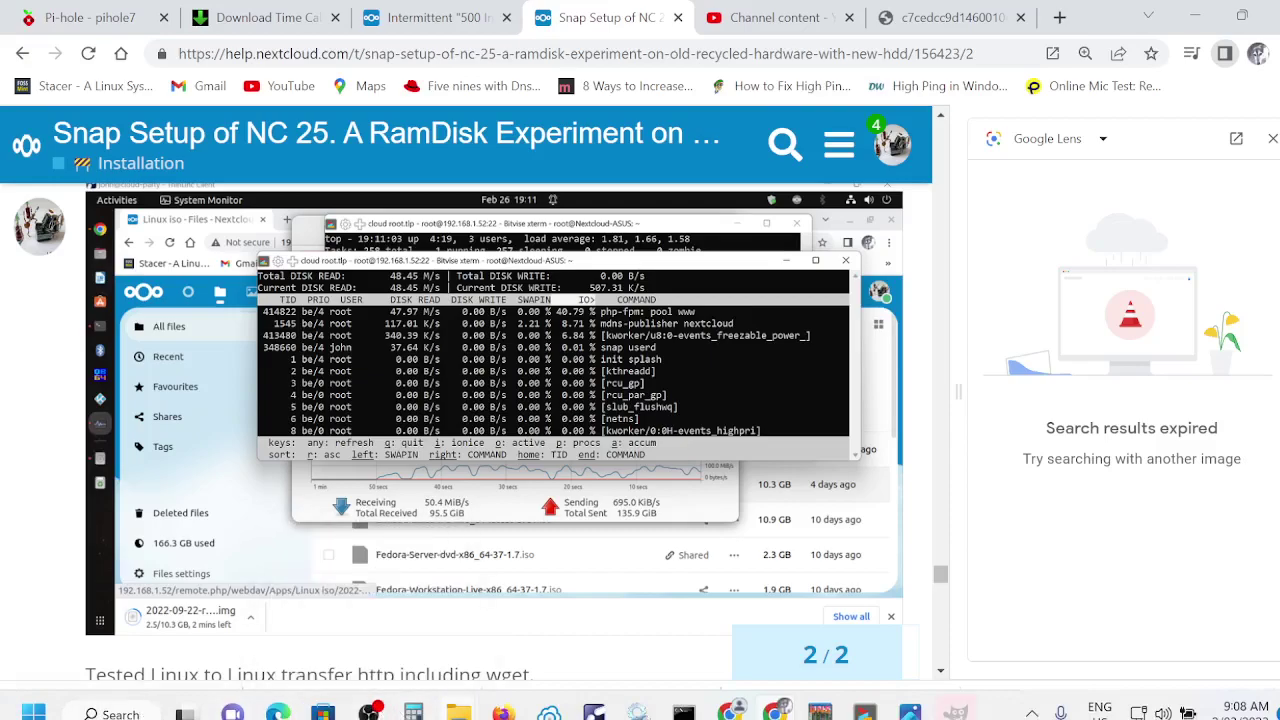
mouse_move(458, 712)
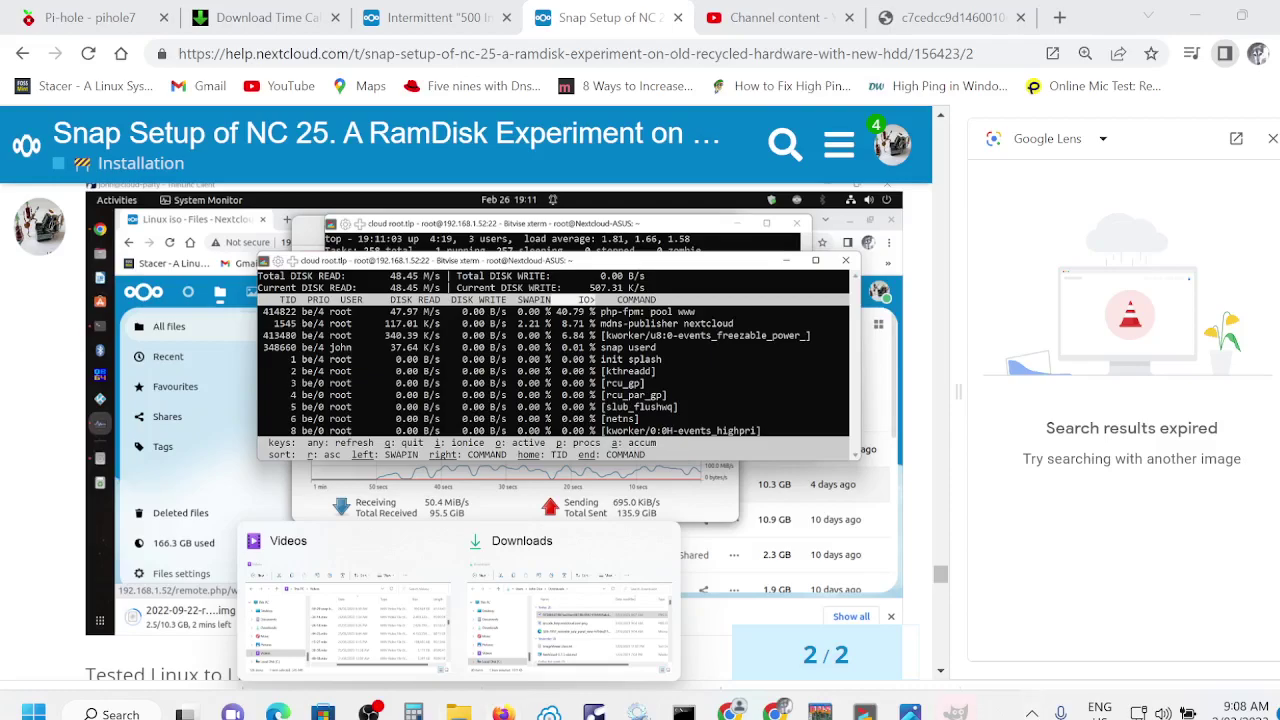
click(957, 712)
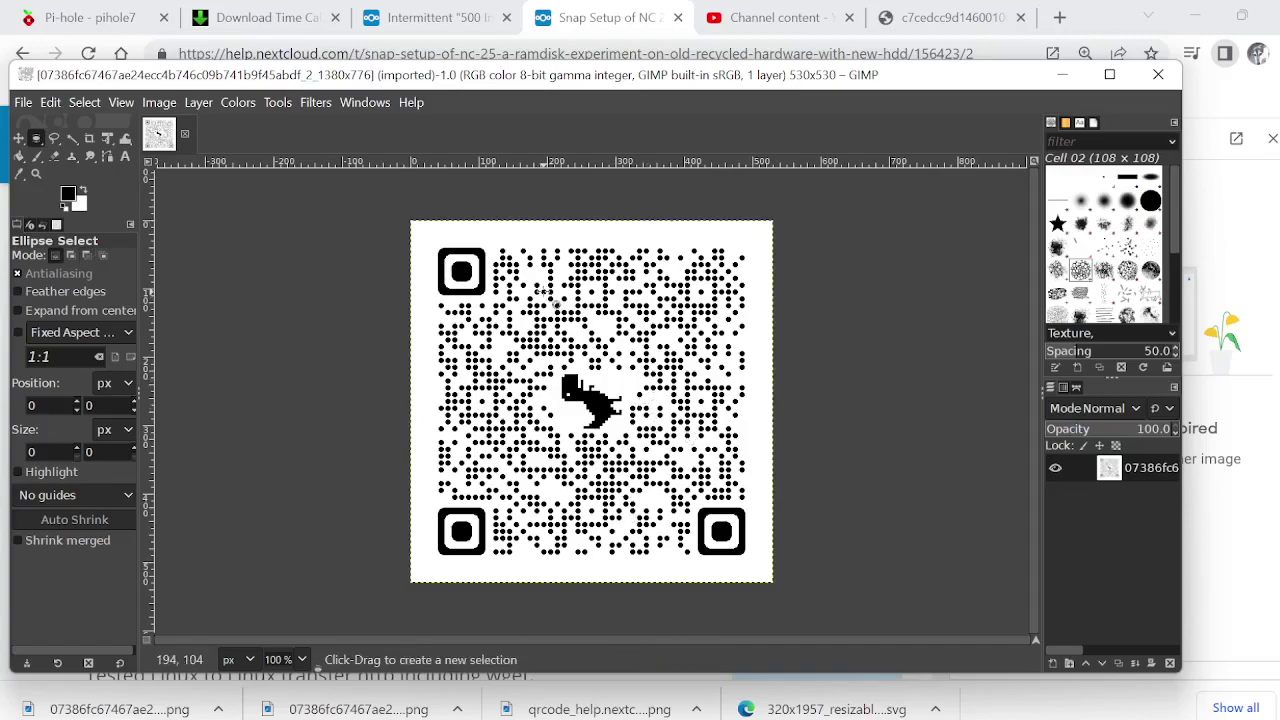
Copy the QR code layer and create a new image from the clipboard
right_click(544, 292)
mouse_move(563, 340)
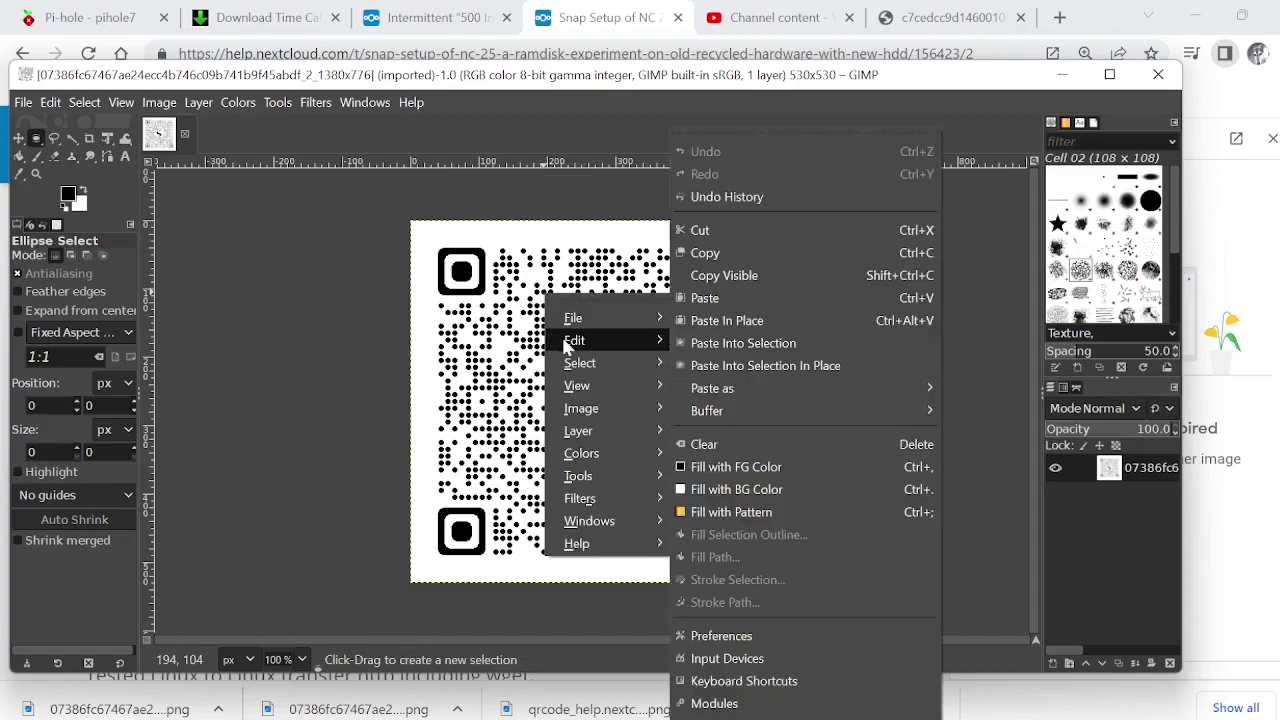
click(714, 252)
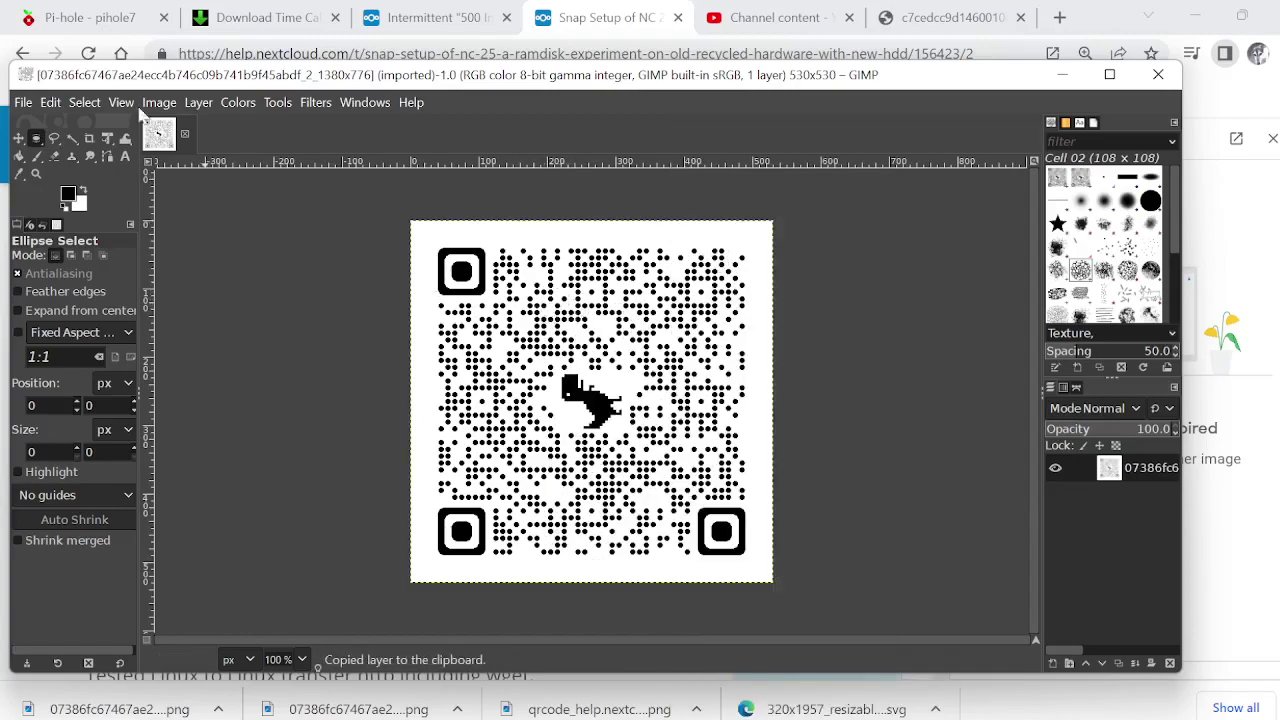
click(24, 103)
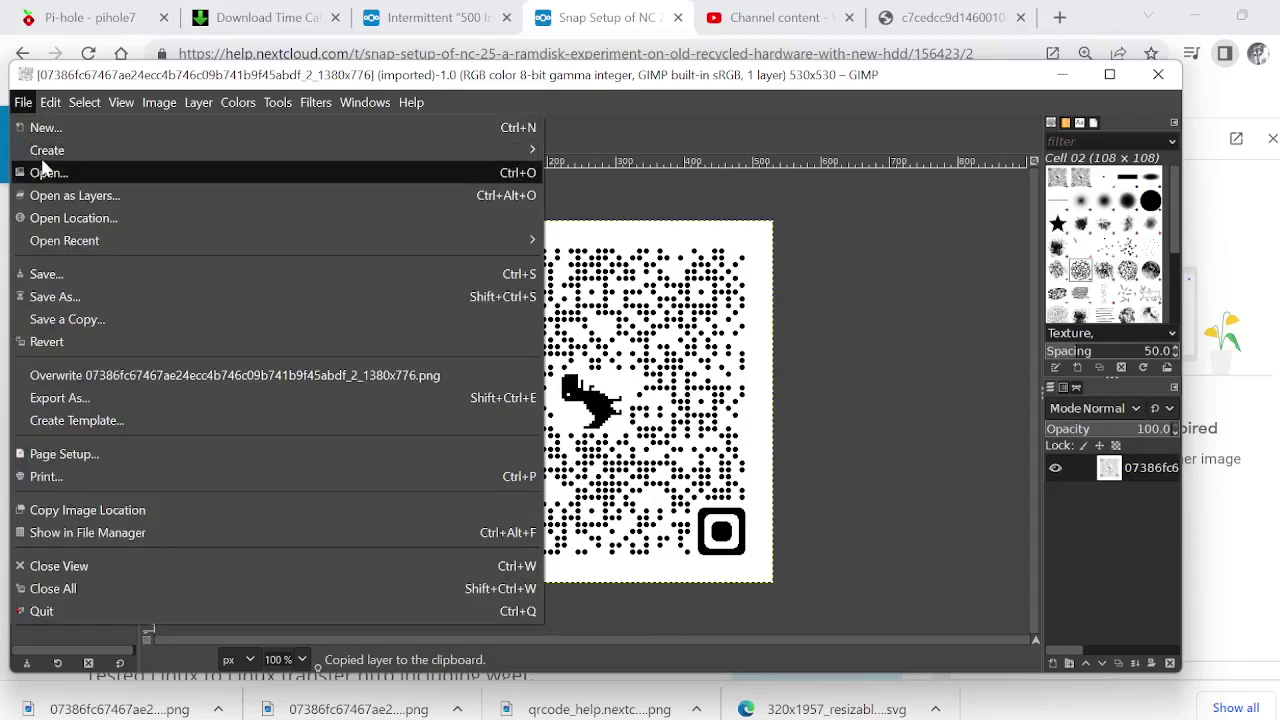
mouse_move(45, 150)
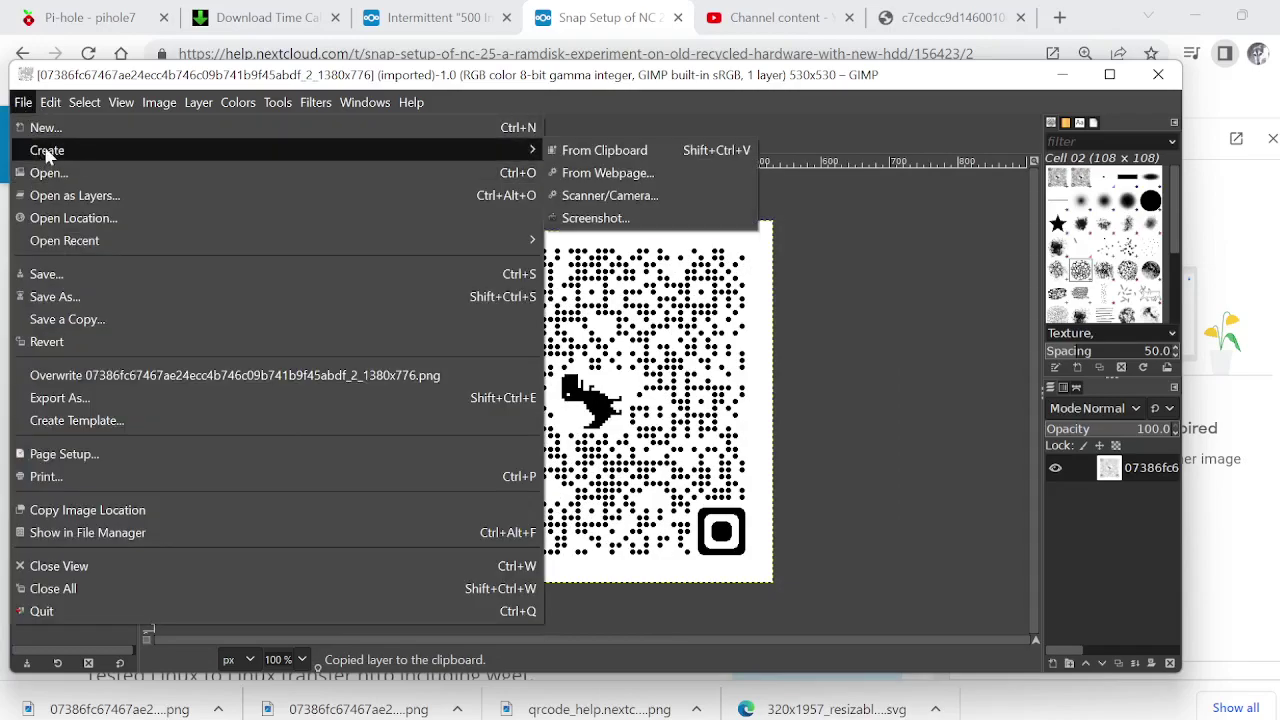
click(558, 145)
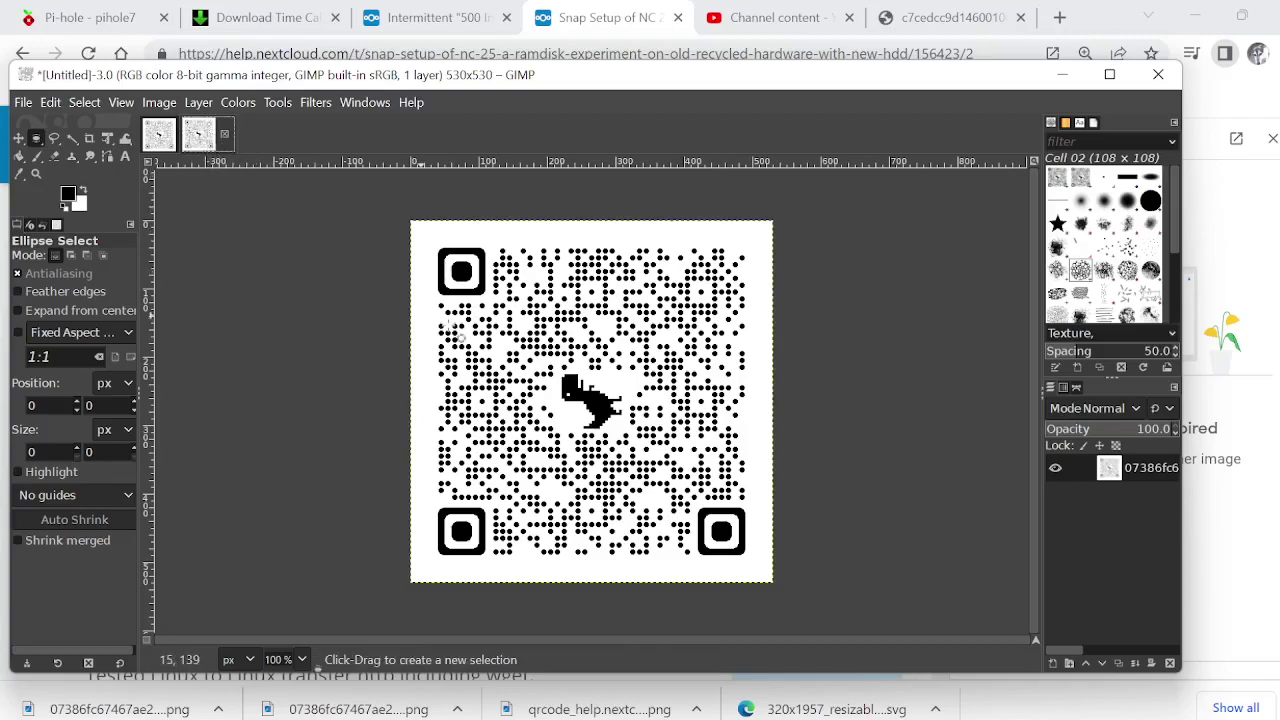
Copy the layer of the new untitled QR code image to the clipboard
right_click(519, 361)
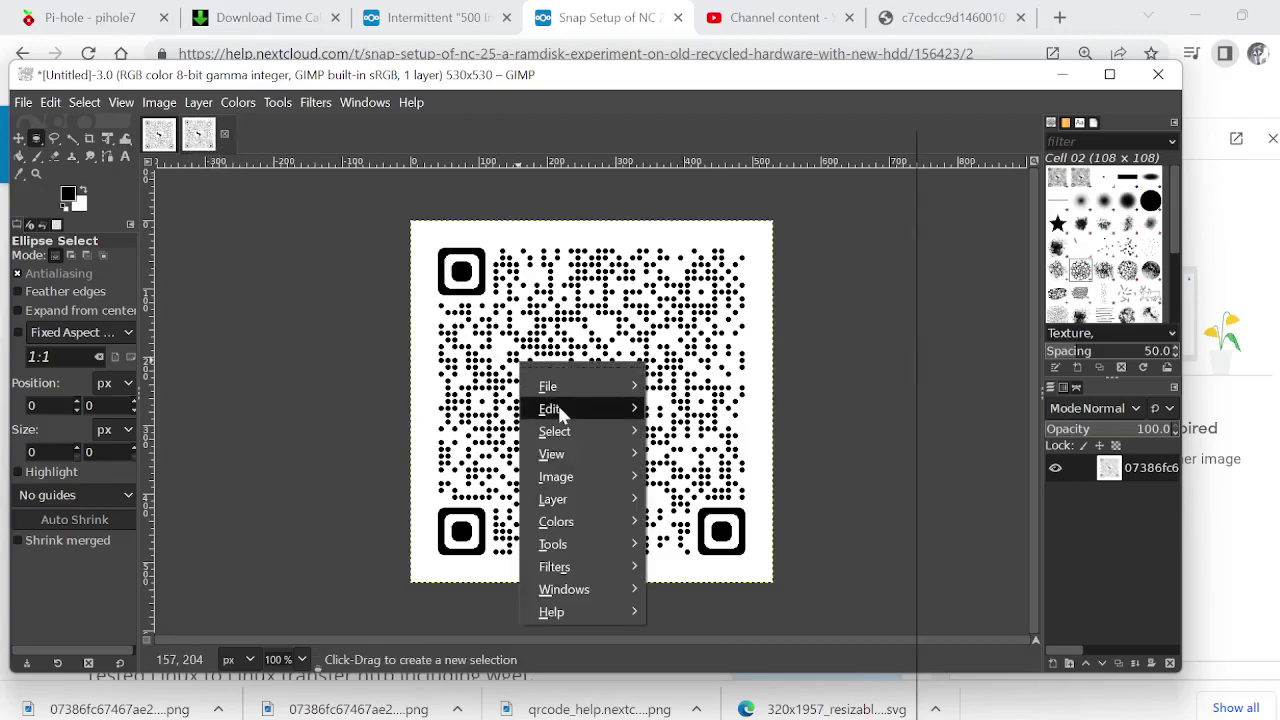
mouse_move(560, 413)
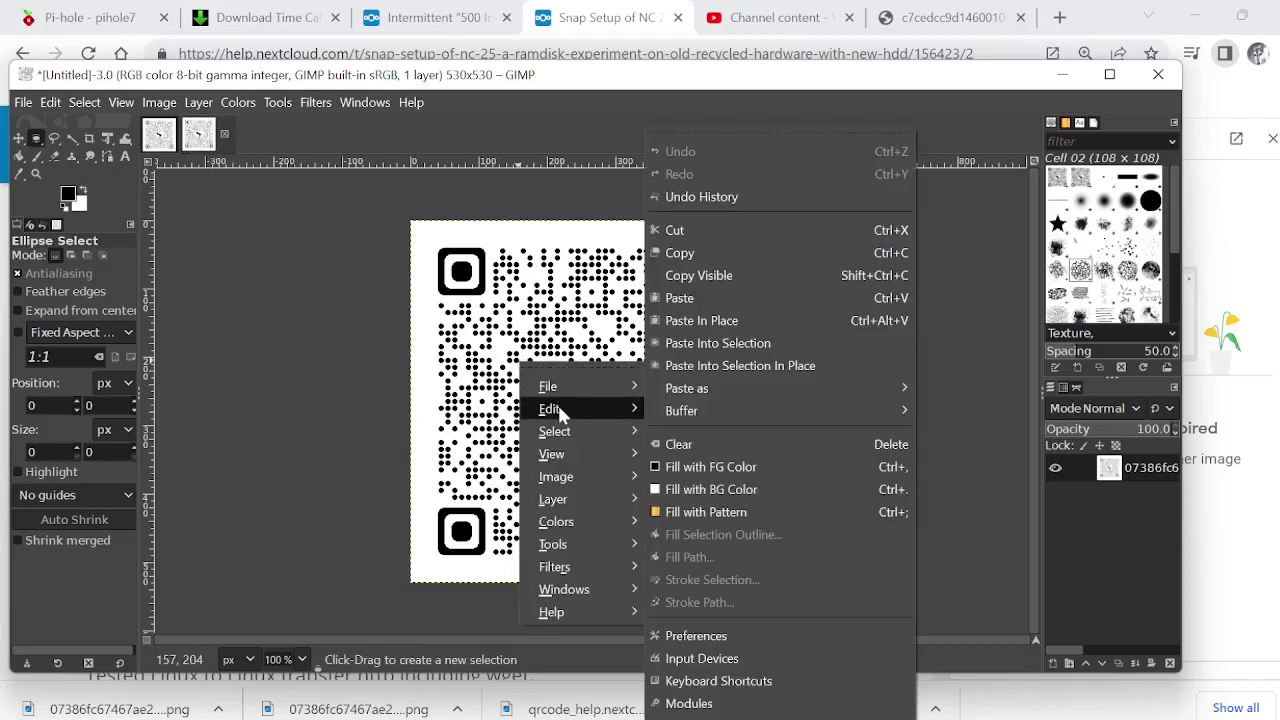
click(680, 254)
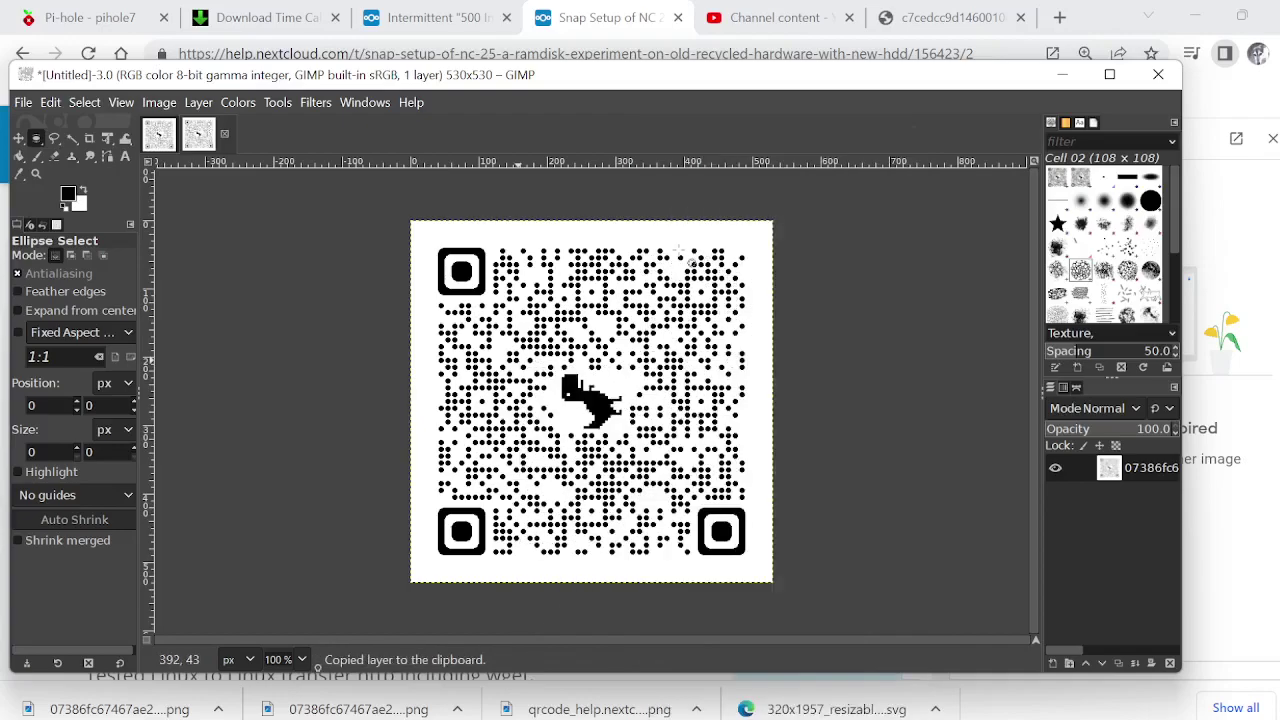
Create a new image from a screenshot of the entire screen with a 1-second delay
click(22, 102)
mouse_move(50, 155)
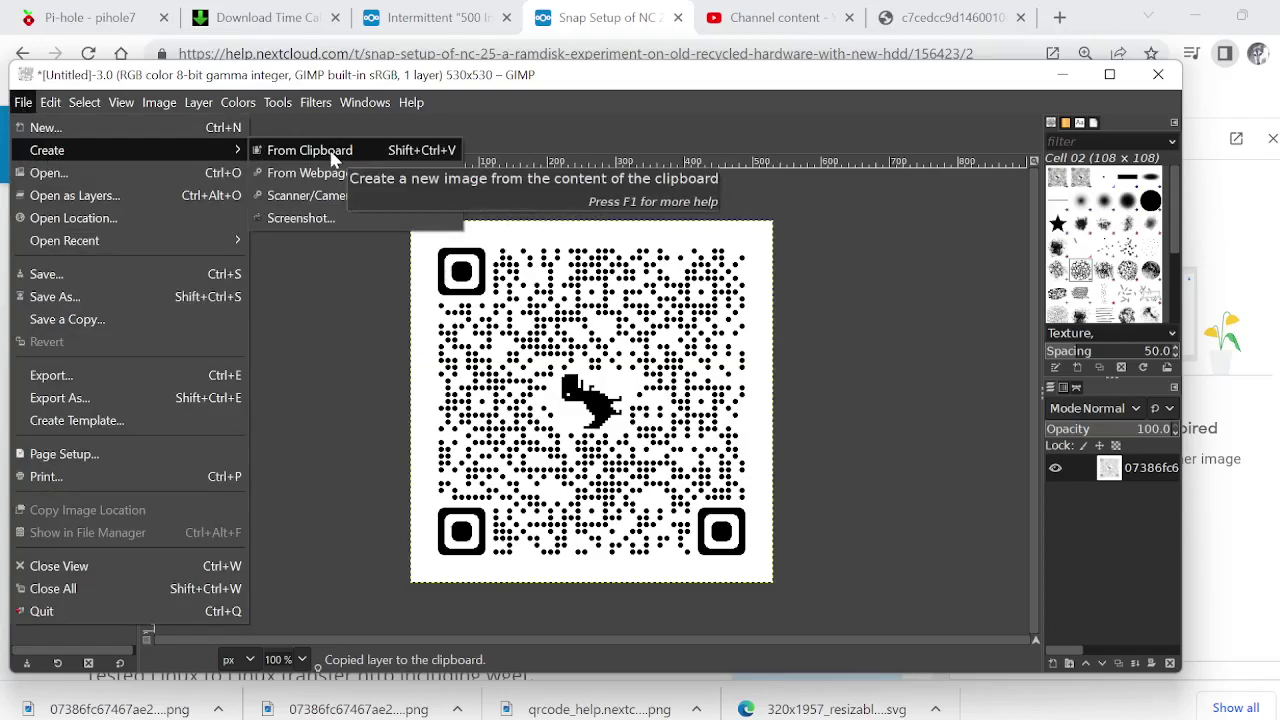
click(314, 220)
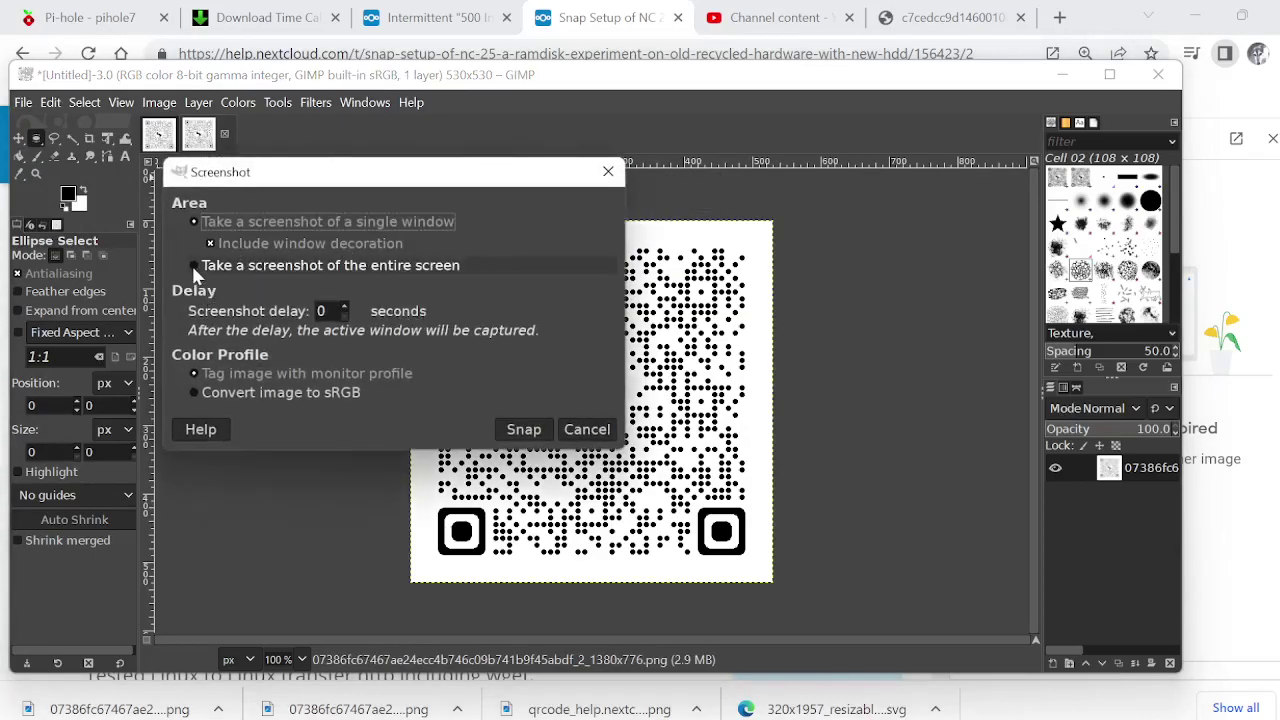
click(195, 268)
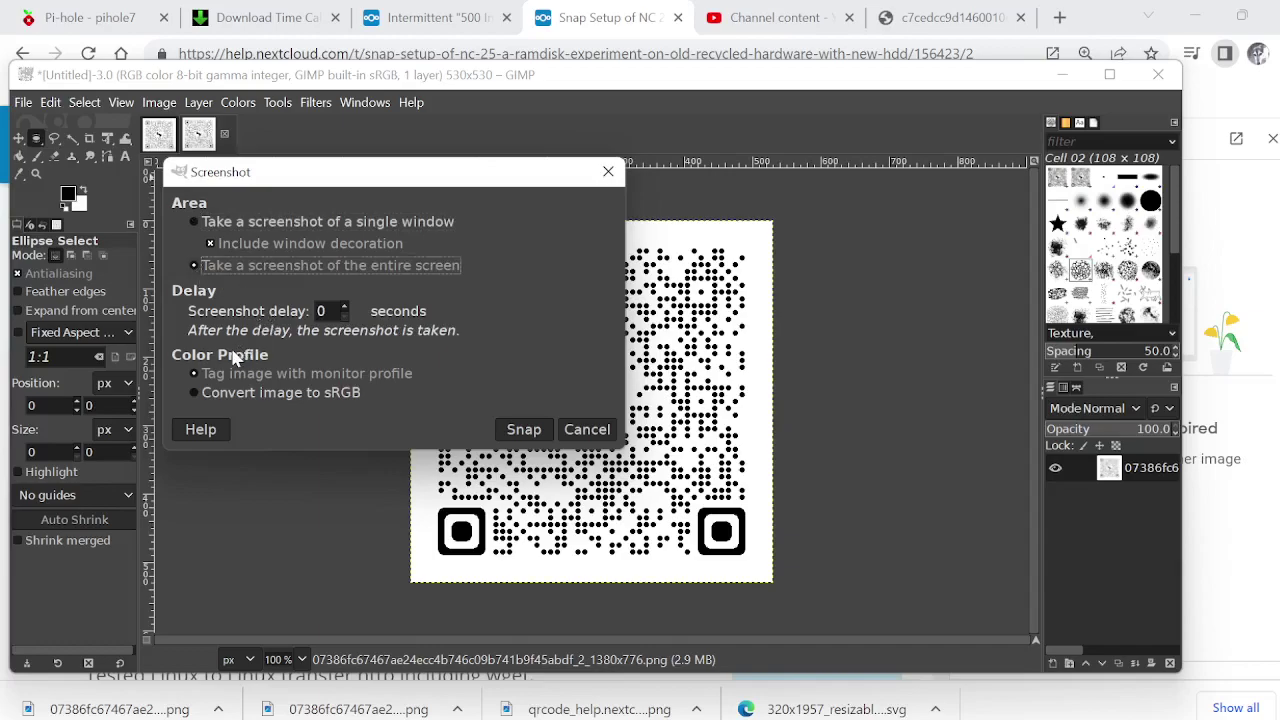
click(343, 311)
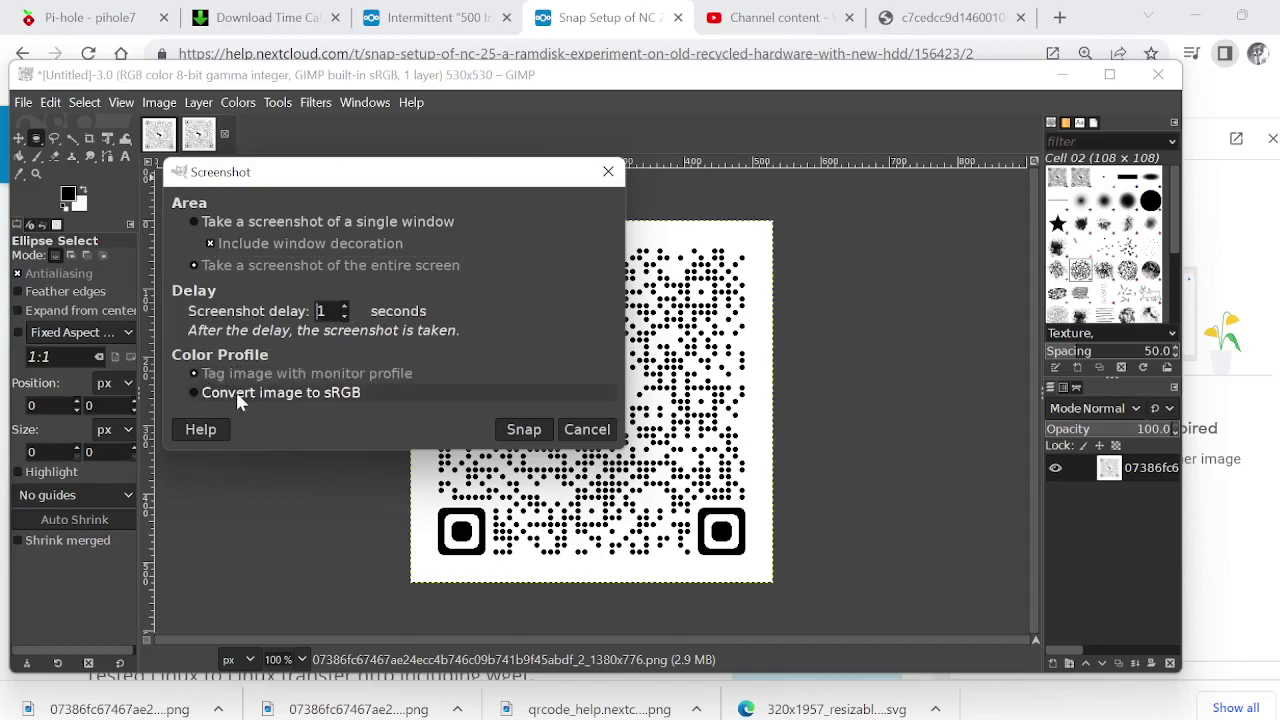
click(513, 430)
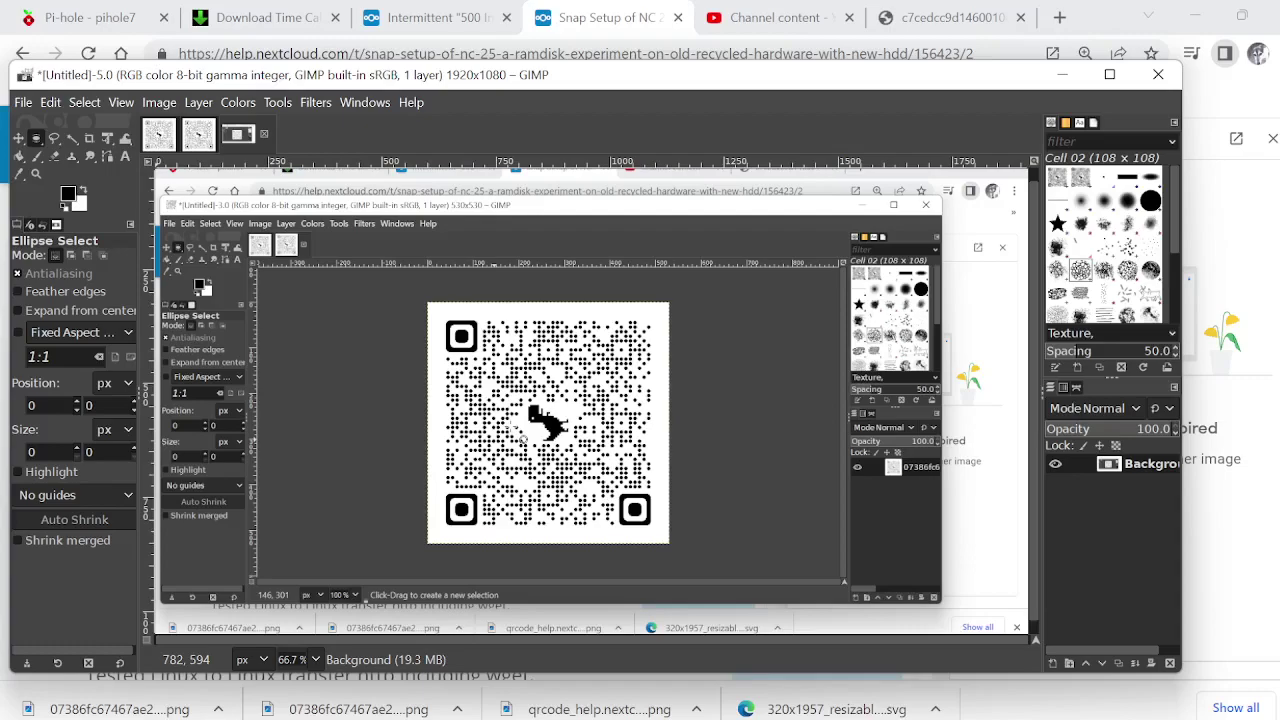
Capture the entire screen again as another new image, keeping the 1-second delay and the monitor color profile
right_click(515, 432)
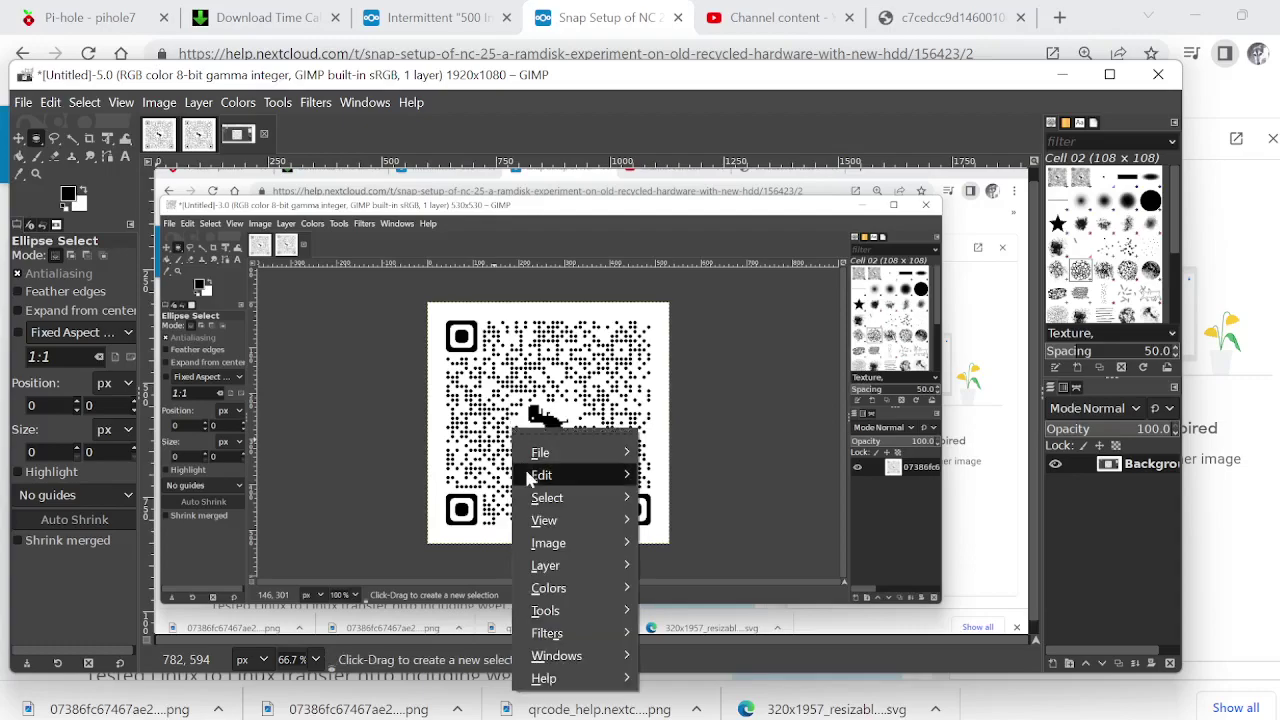
mouse_move(537, 458)
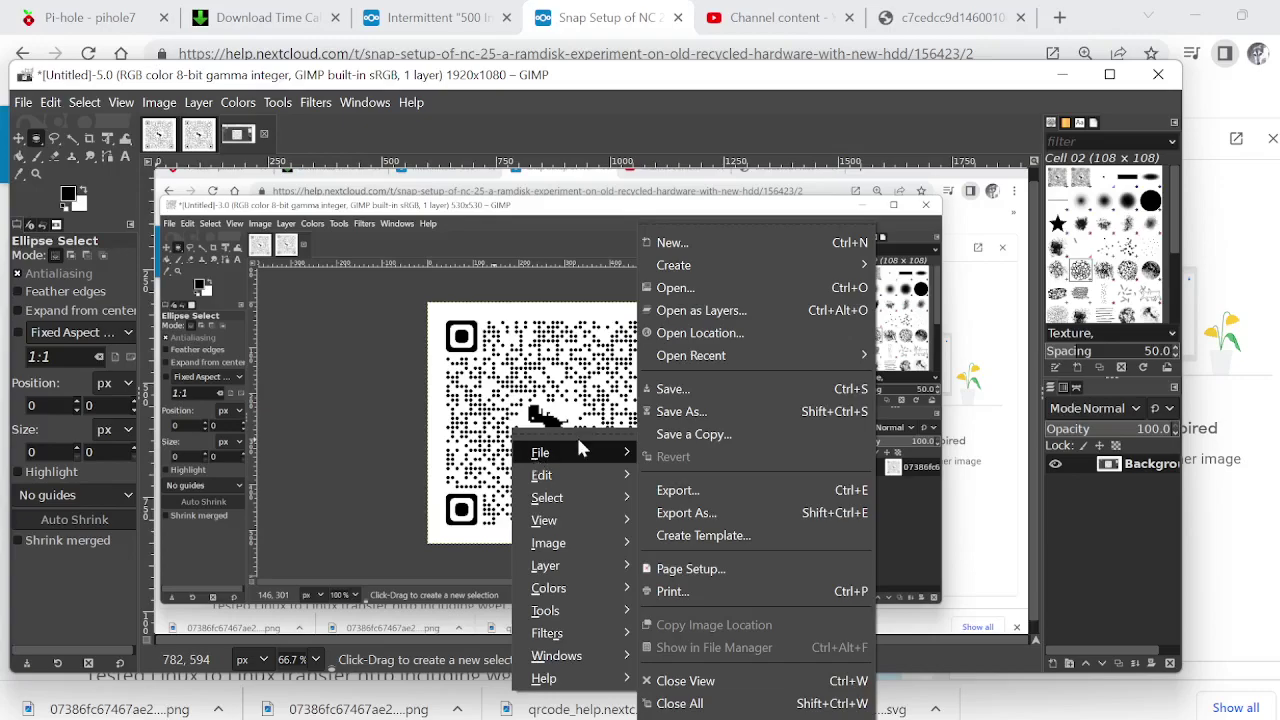
mouse_move(676, 270)
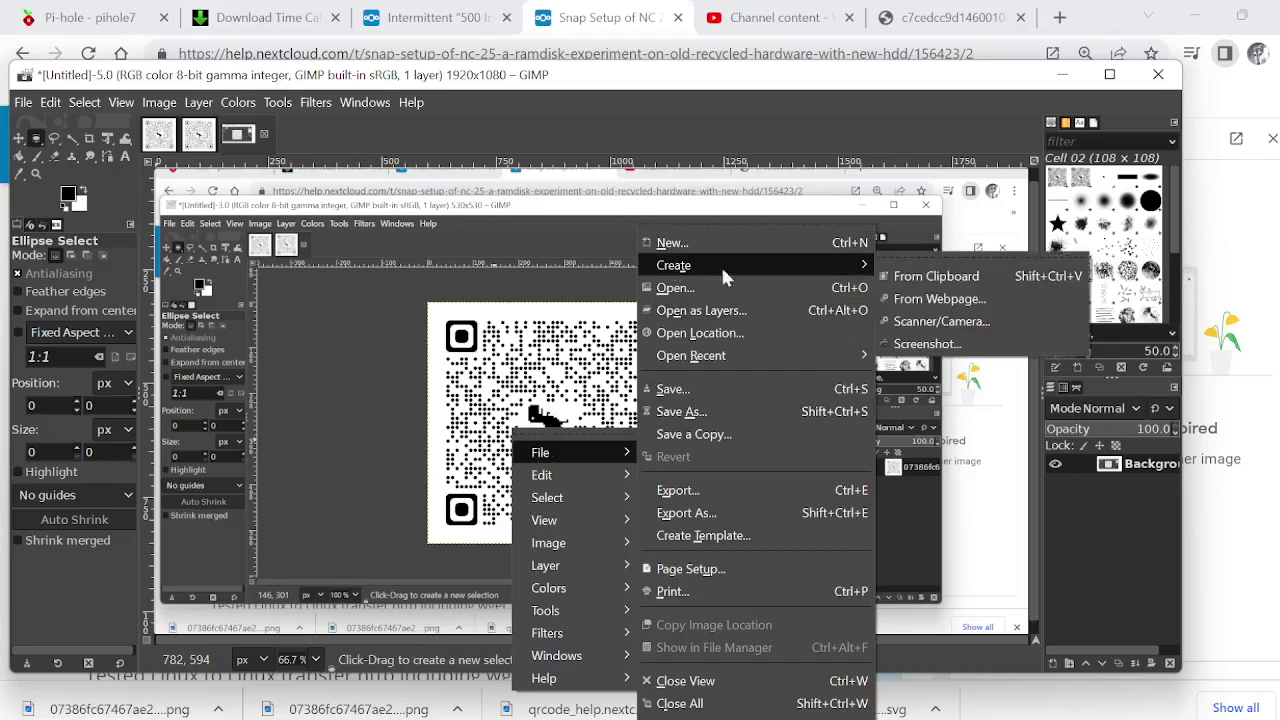
click(916, 344)
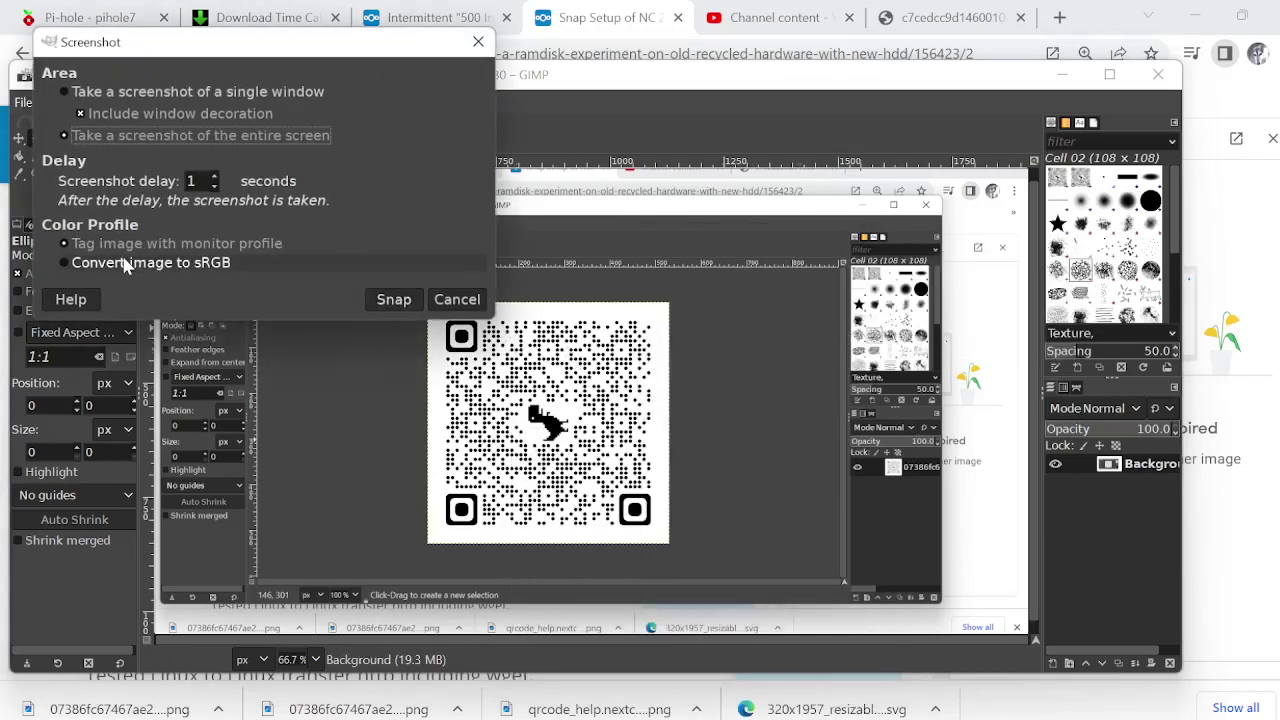
click(394, 300)
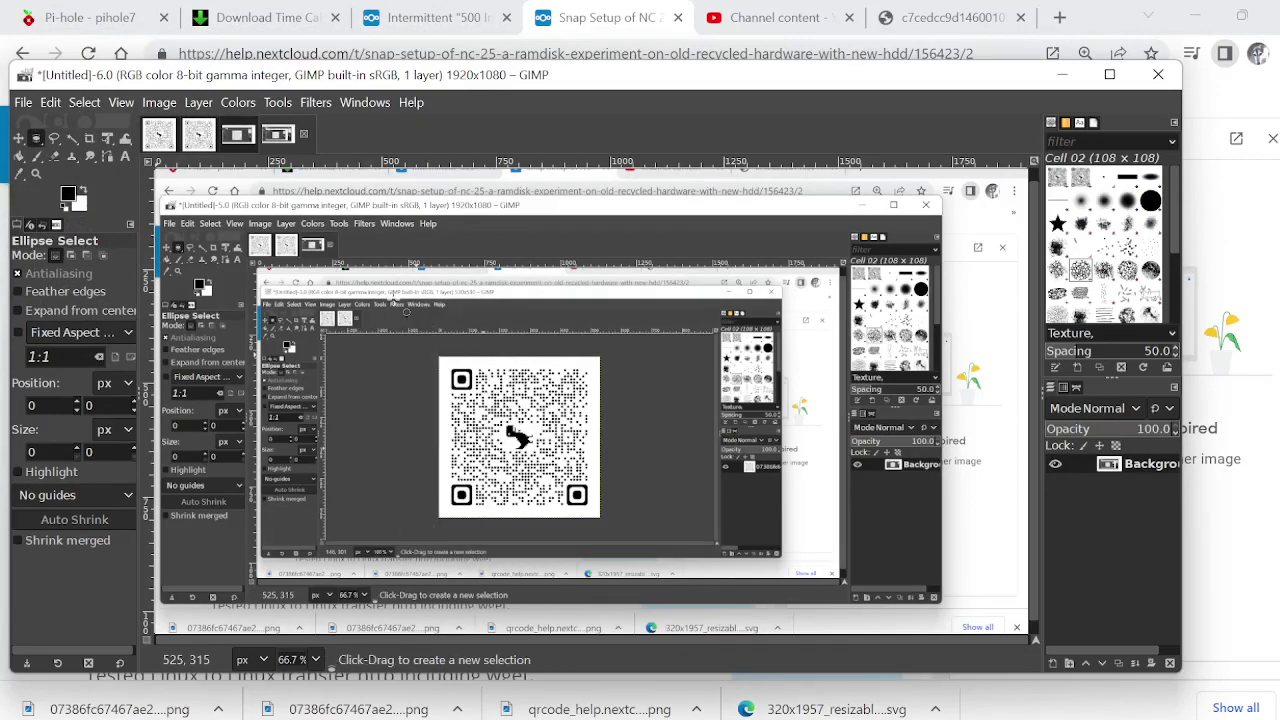
Create a third new image from a screenshot of the entire screen, using the 1-second delay and monitor color profile
right_click(396, 306)
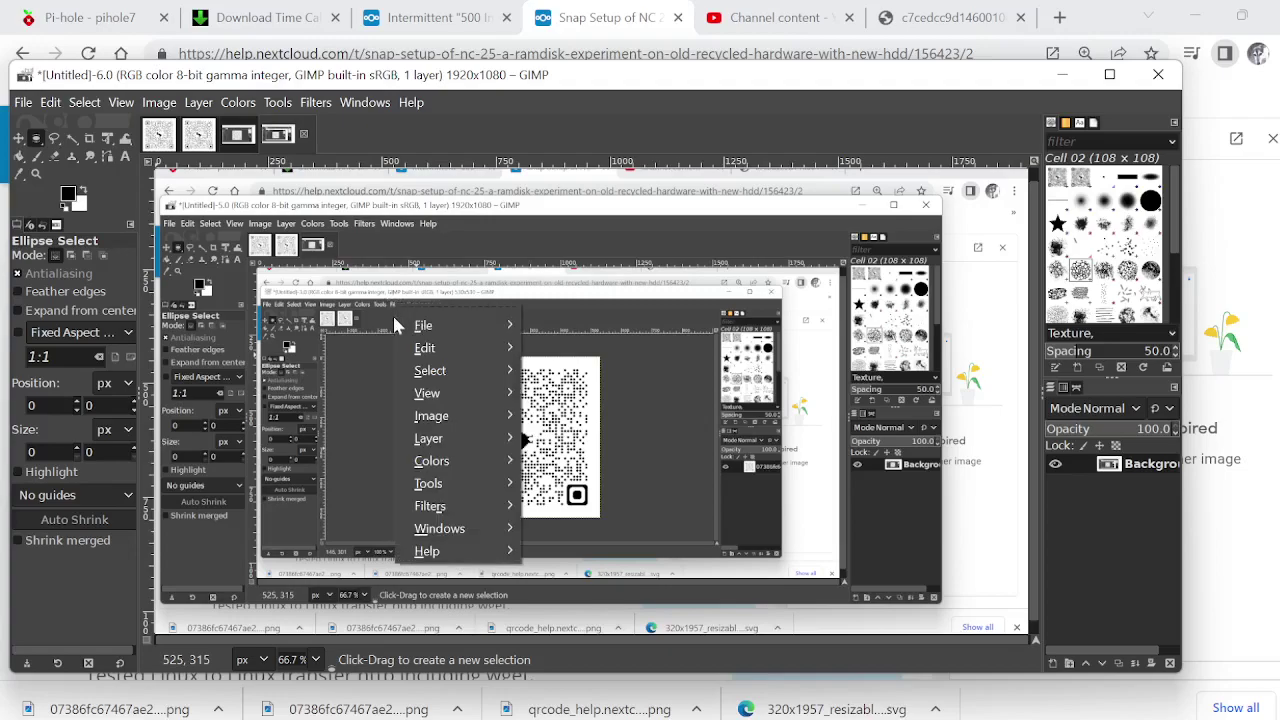
mouse_move(427, 330)
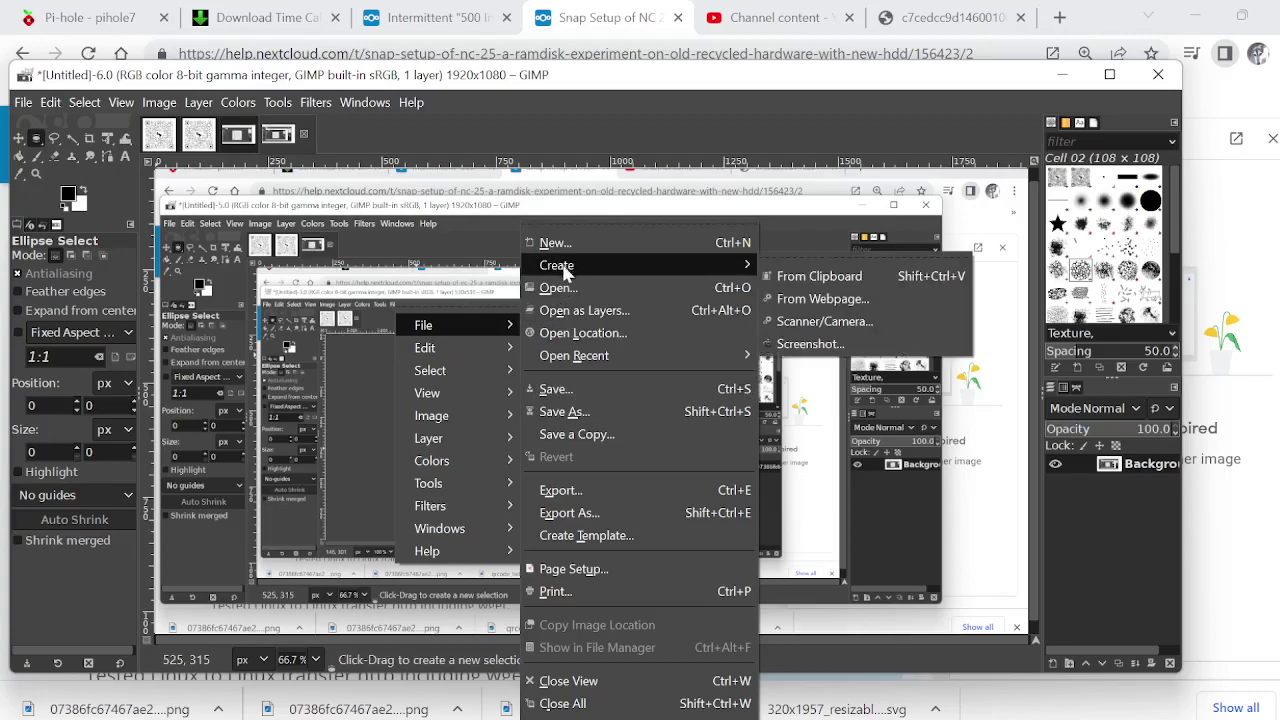
mouse_move(705, 265)
click(790, 345)
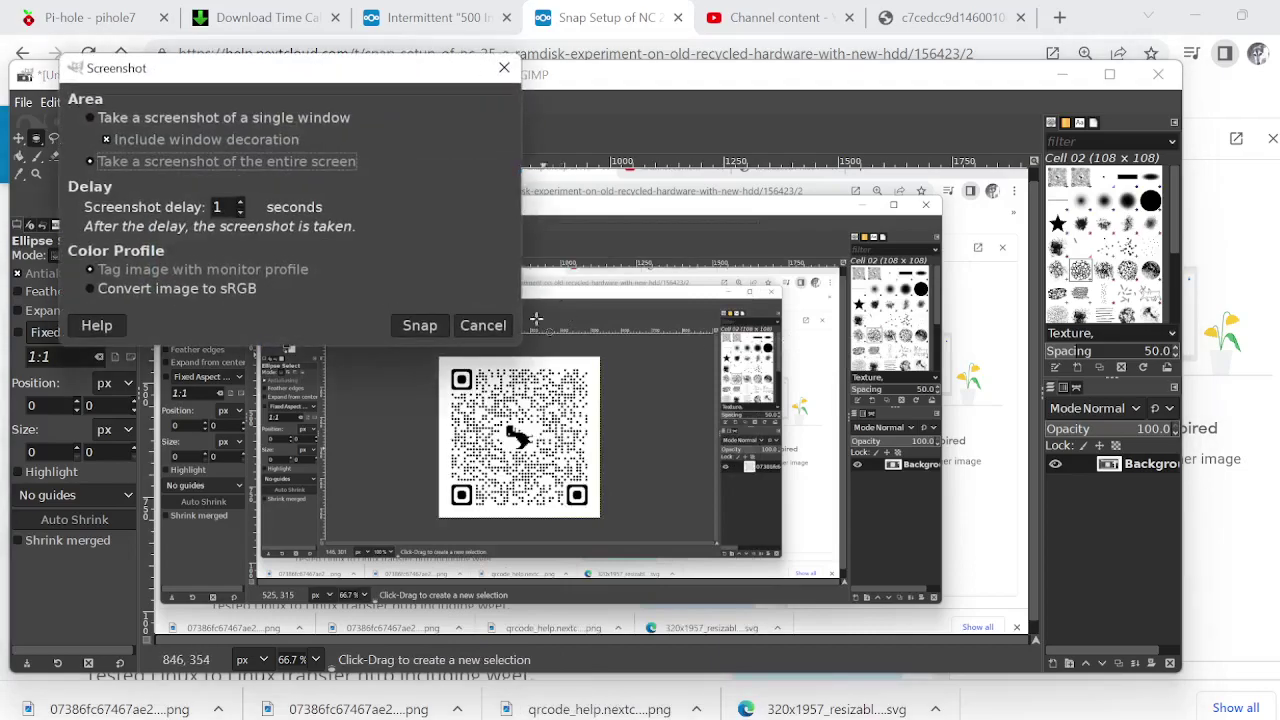
click(420, 325)
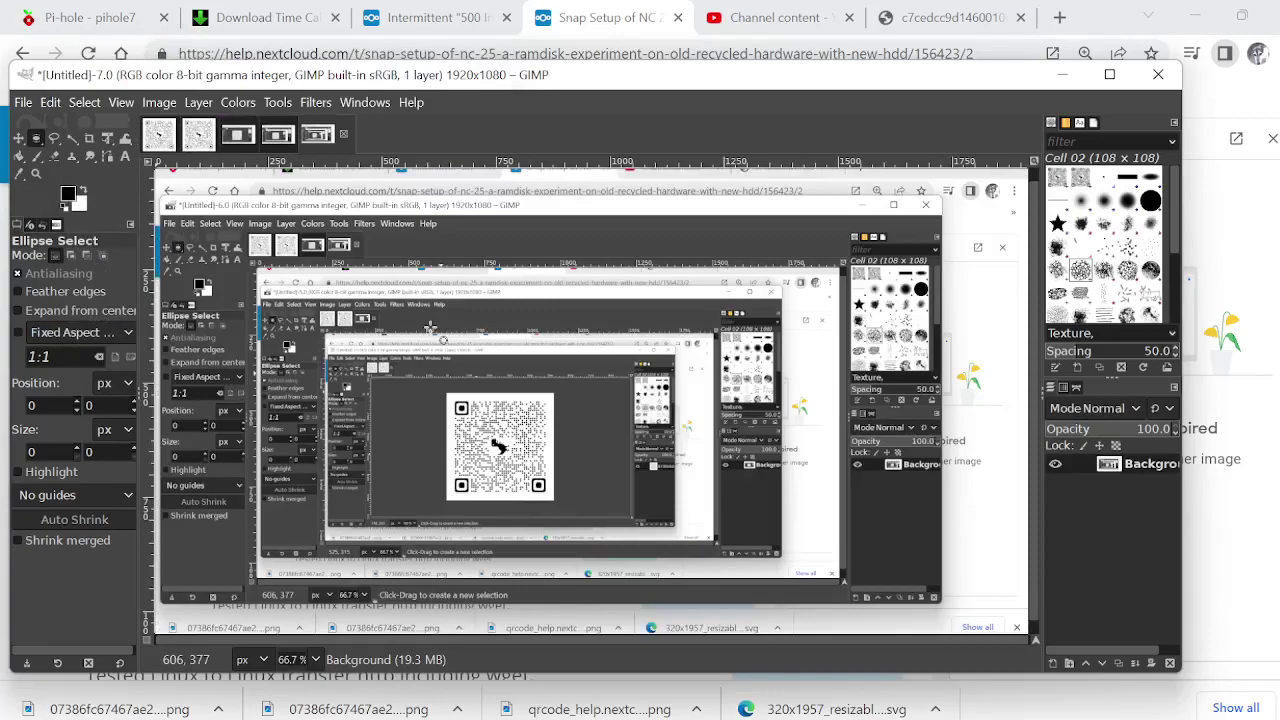
Take a fourth entire-screen screenshot as a new image, with the 1-second delay and monitor profile tagging
right_click(431, 330)
right_click(431, 330)
right_click(432, 332)
right_click(432, 332)
right_click(433, 334)
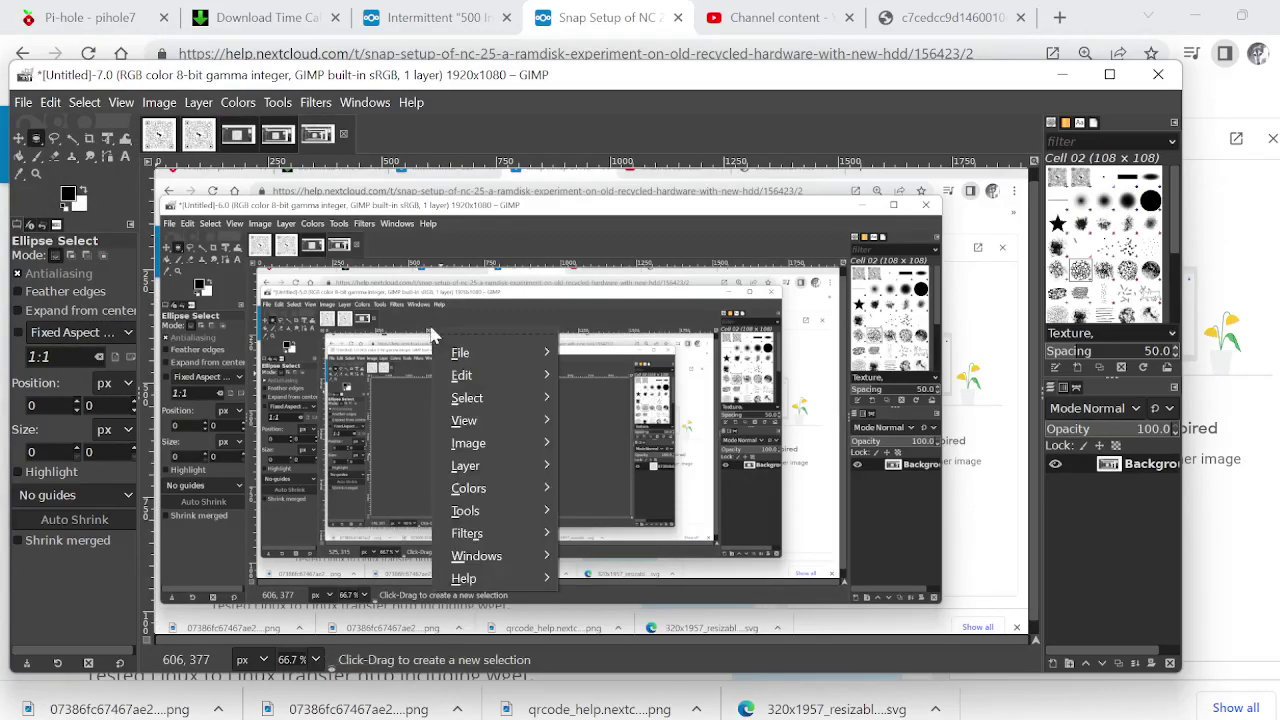
mouse_move(470, 358)
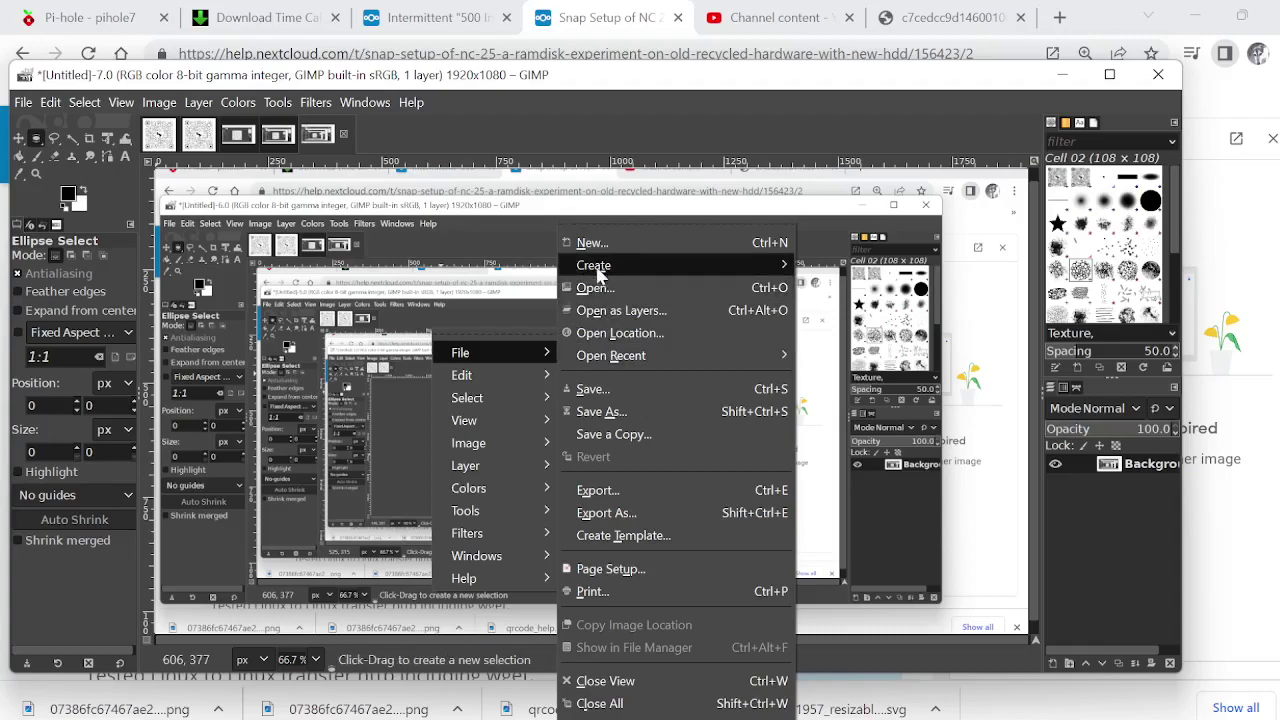
mouse_move(600, 272)
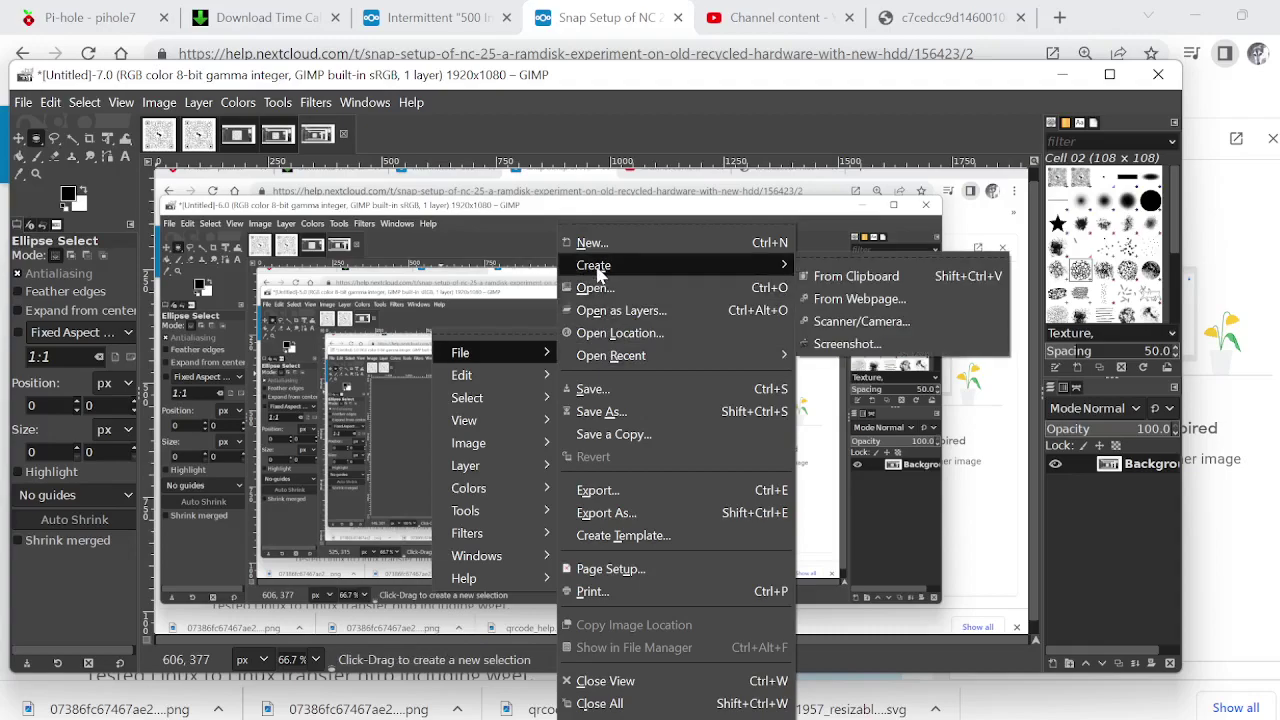
click(826, 345)
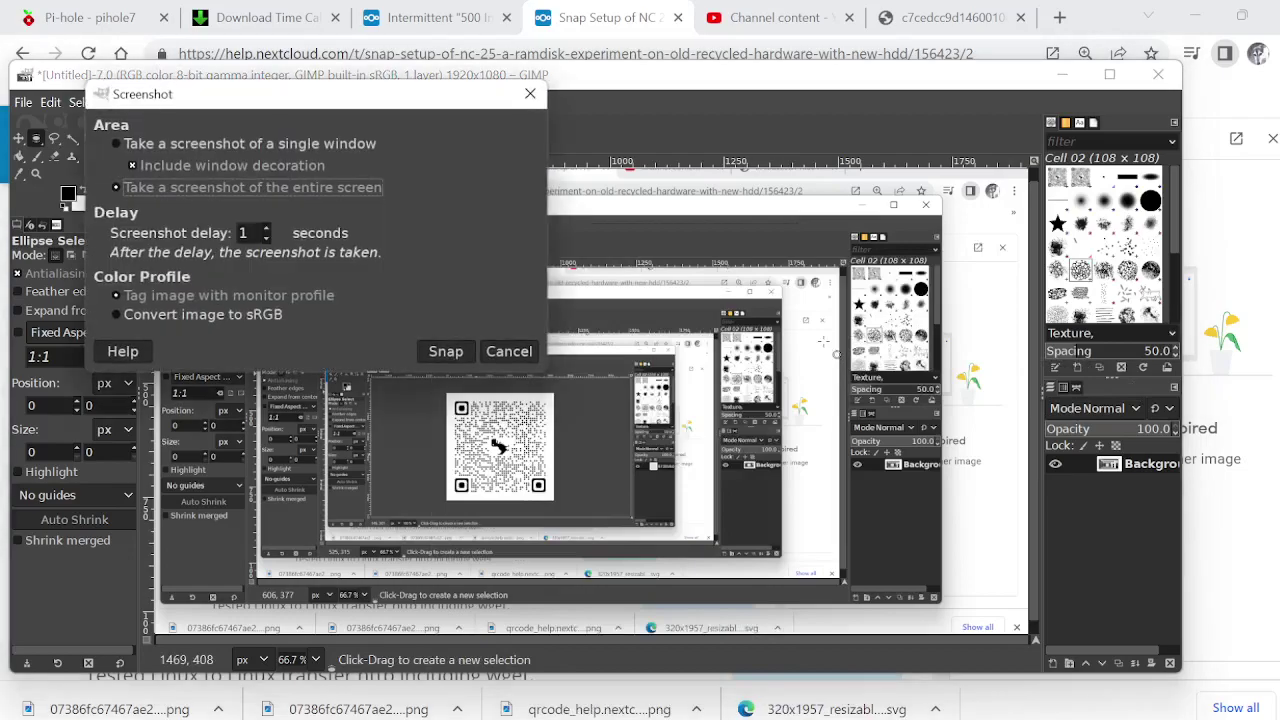
click(440, 353)
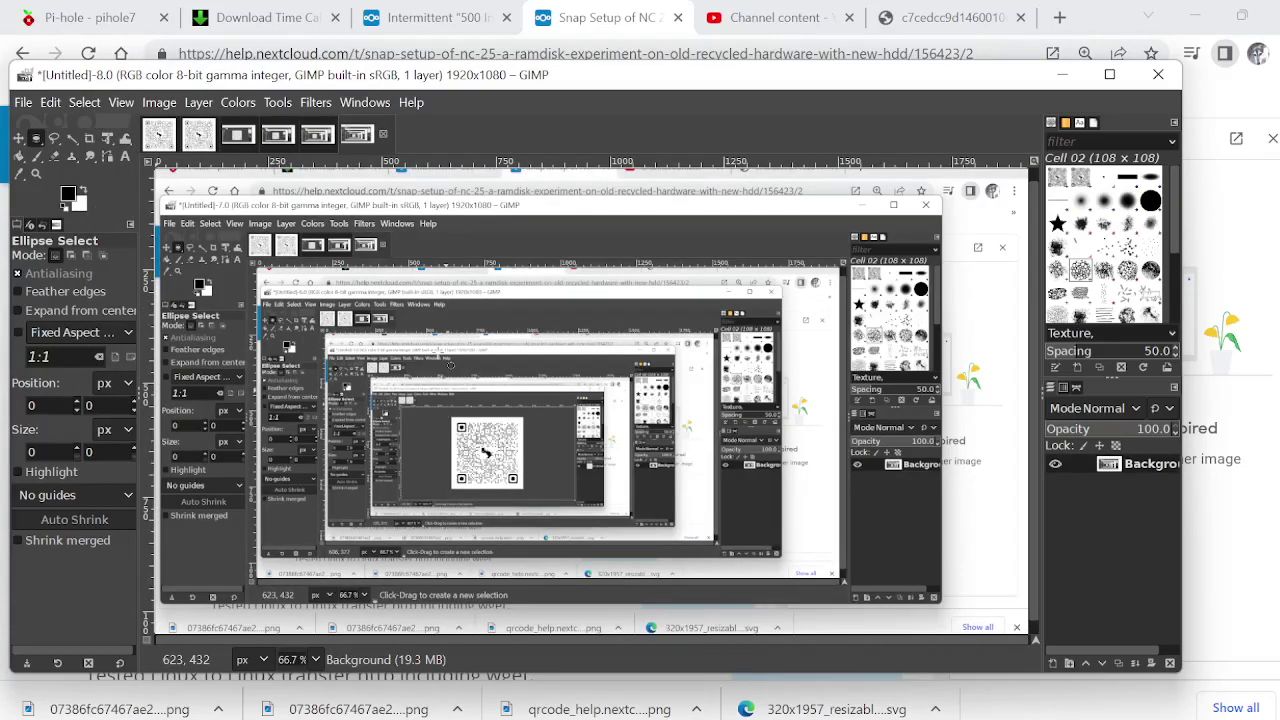
Start saving the newest screenshot image as Untitled.xcf in Documents and show all files in the save dialog
right_click(515, 413)
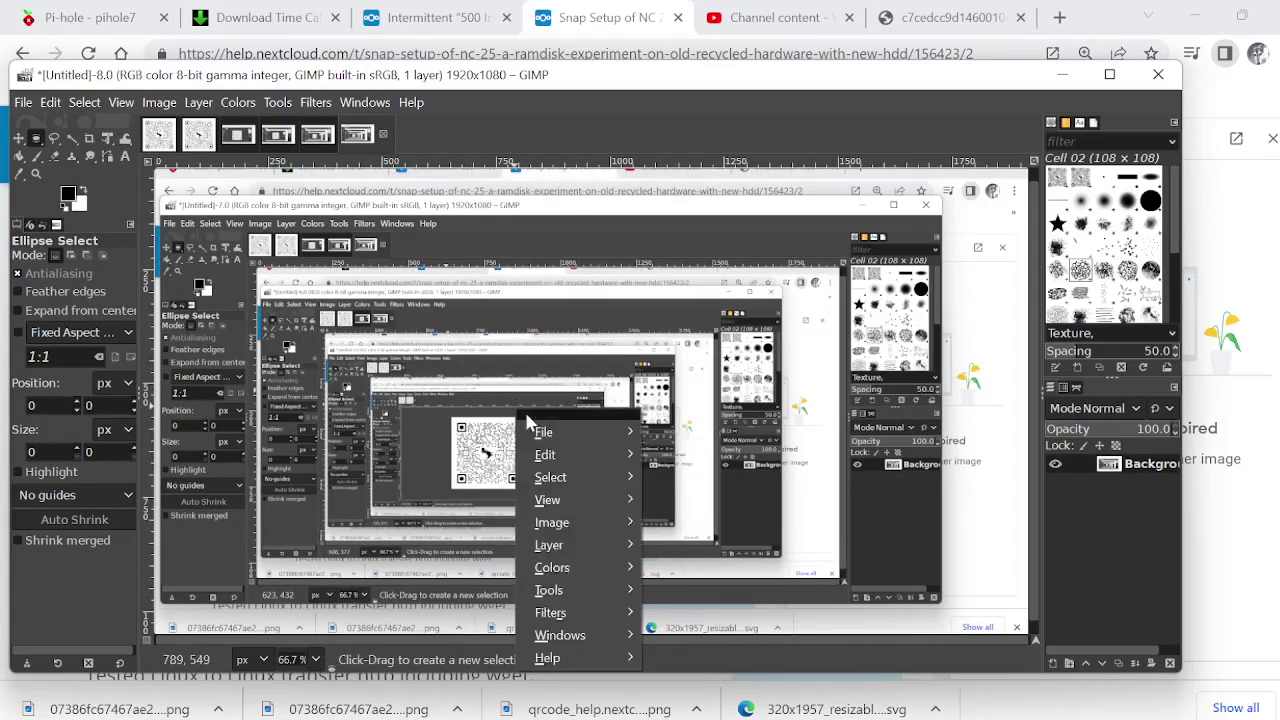
mouse_move(545, 432)
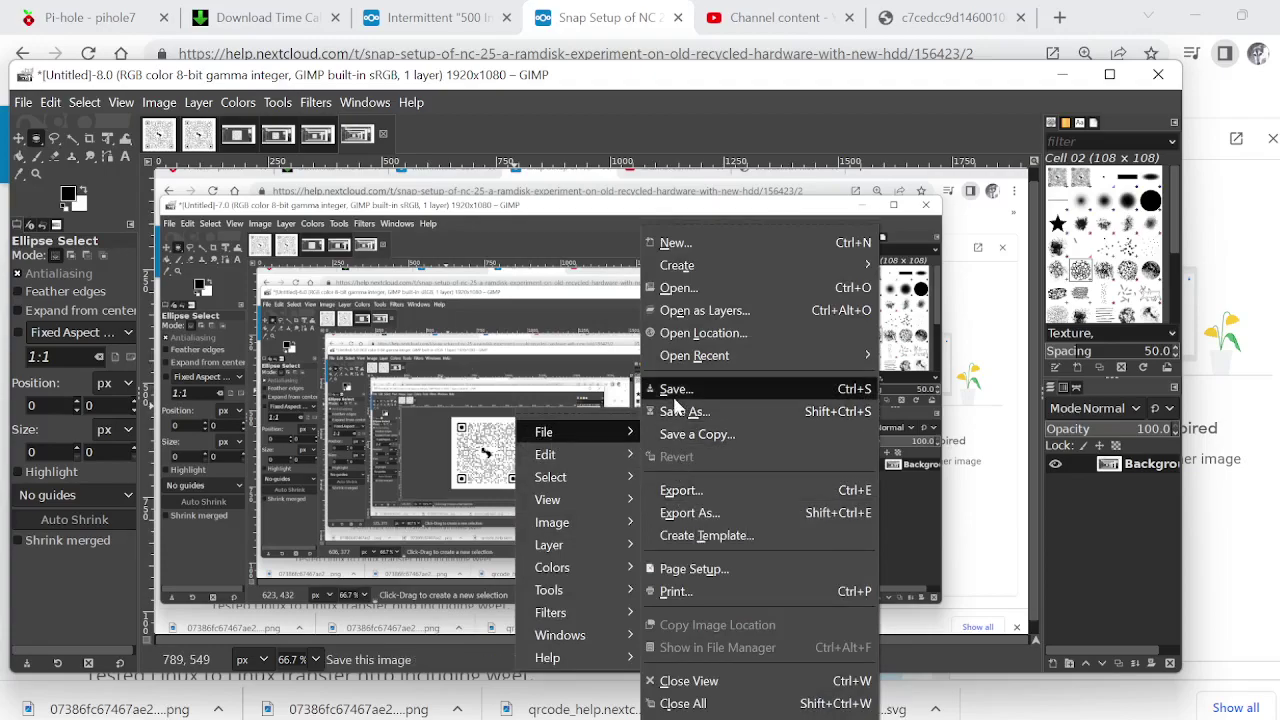
click(675, 400)
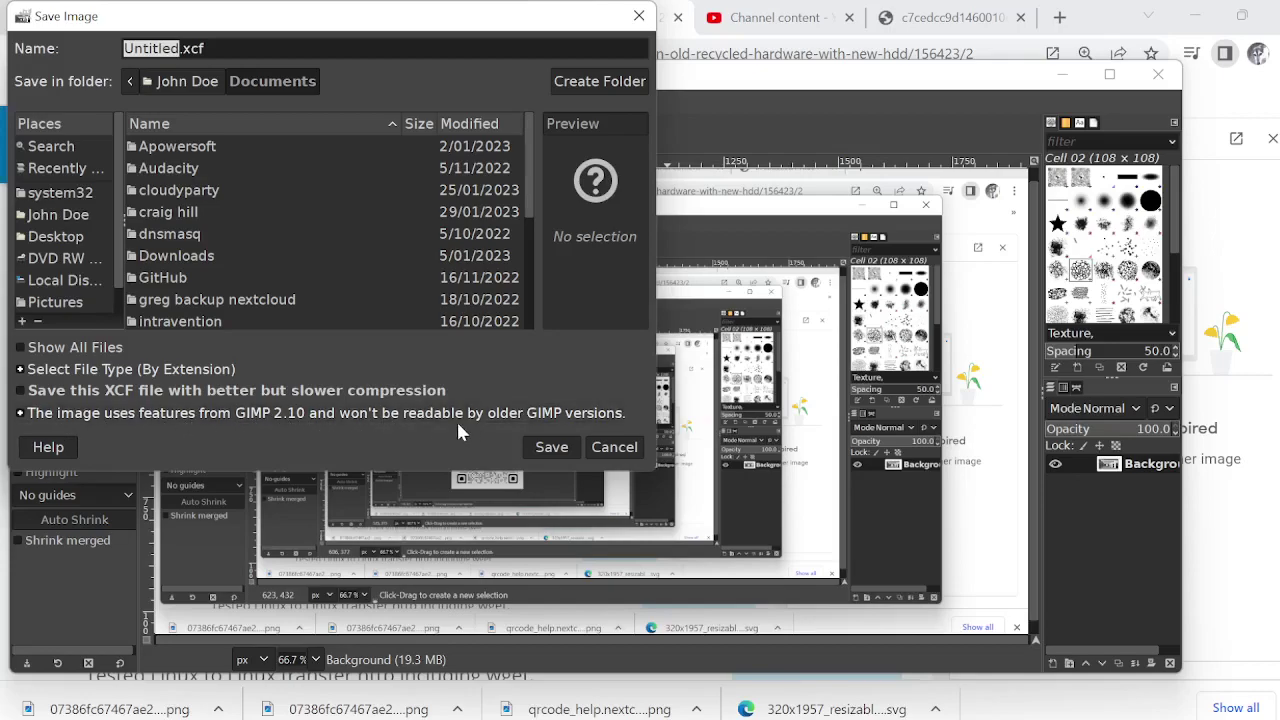
click(20, 348)
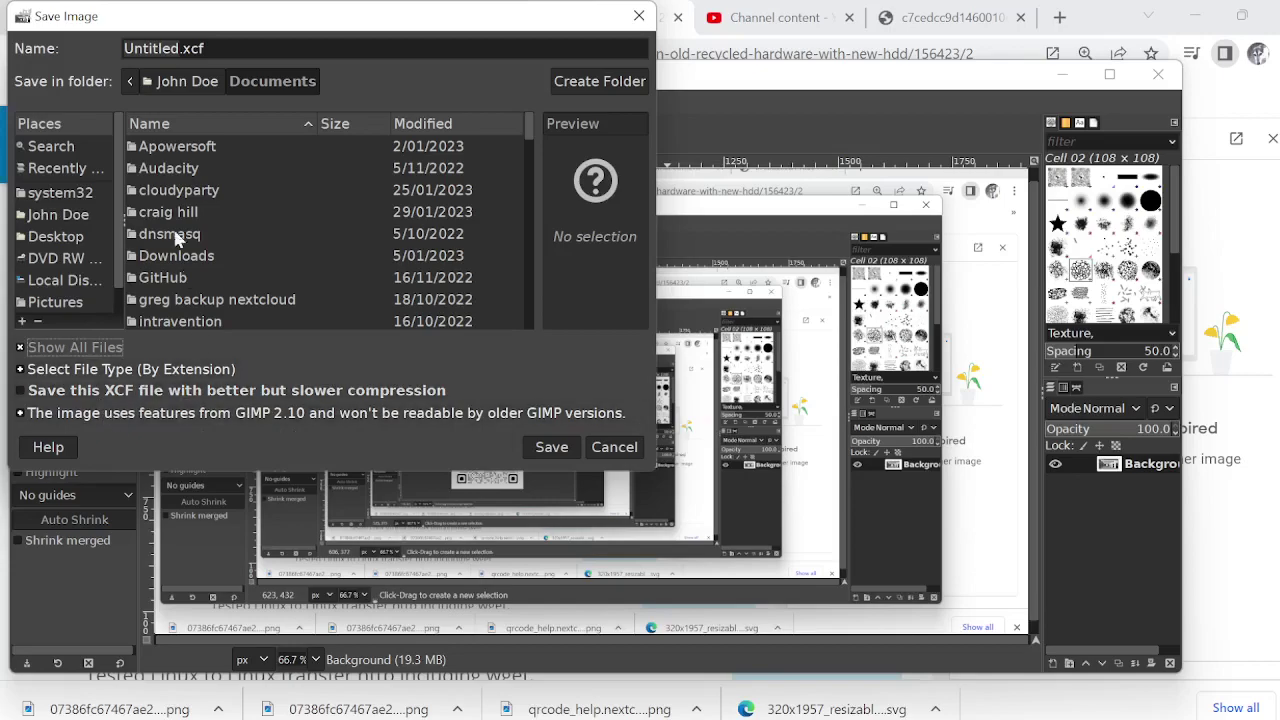
click(216, 47)
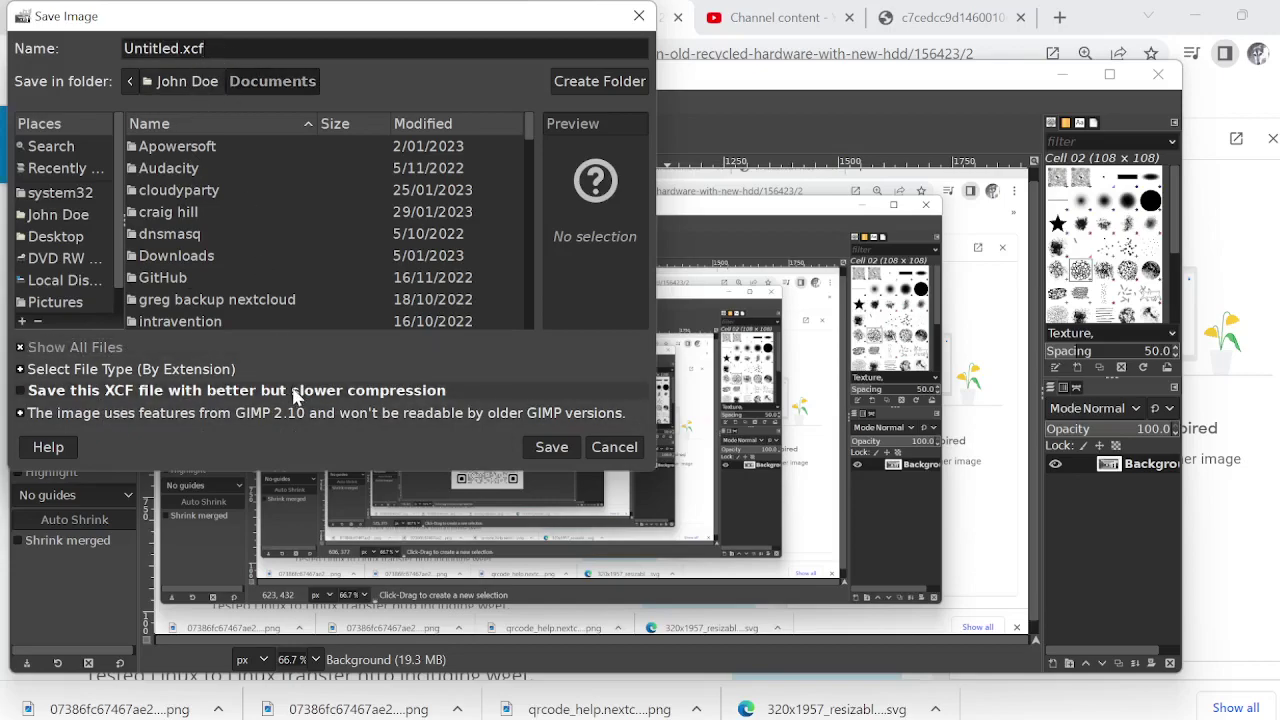
Request the online user manual from the save dialog and copy docs.gimp.org from the help browser message
click(45, 447)
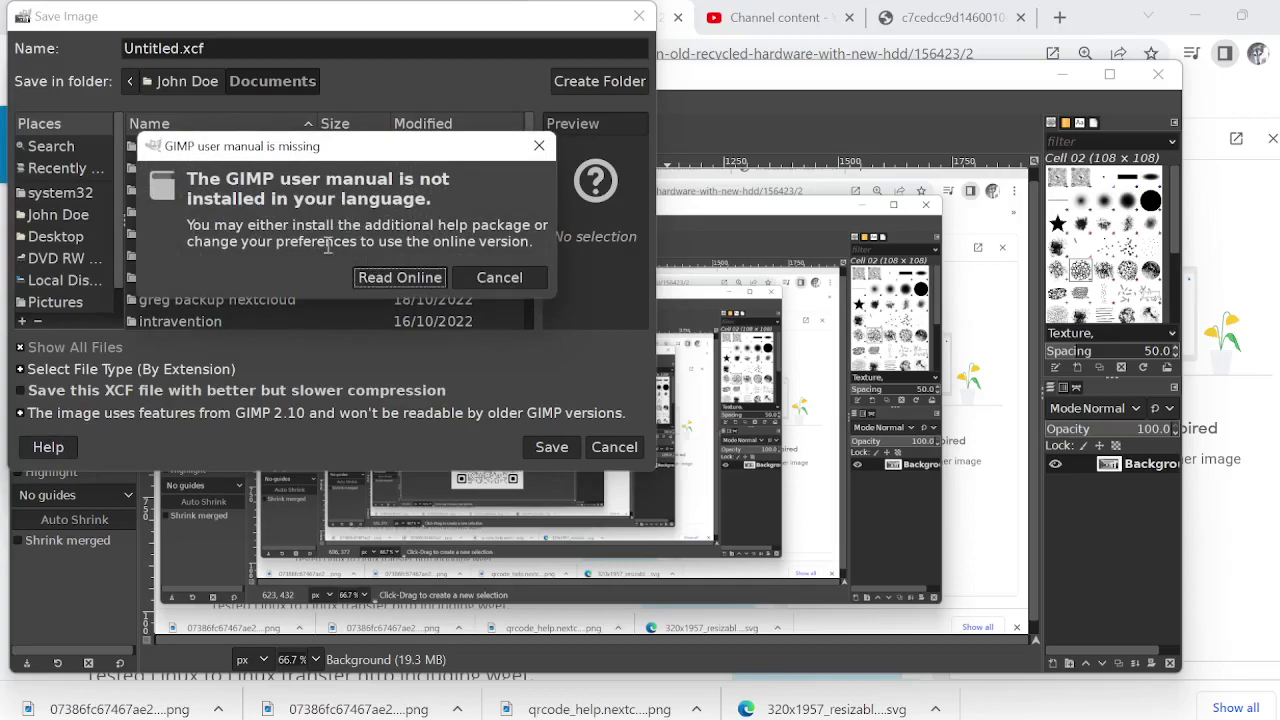
click(416, 278)
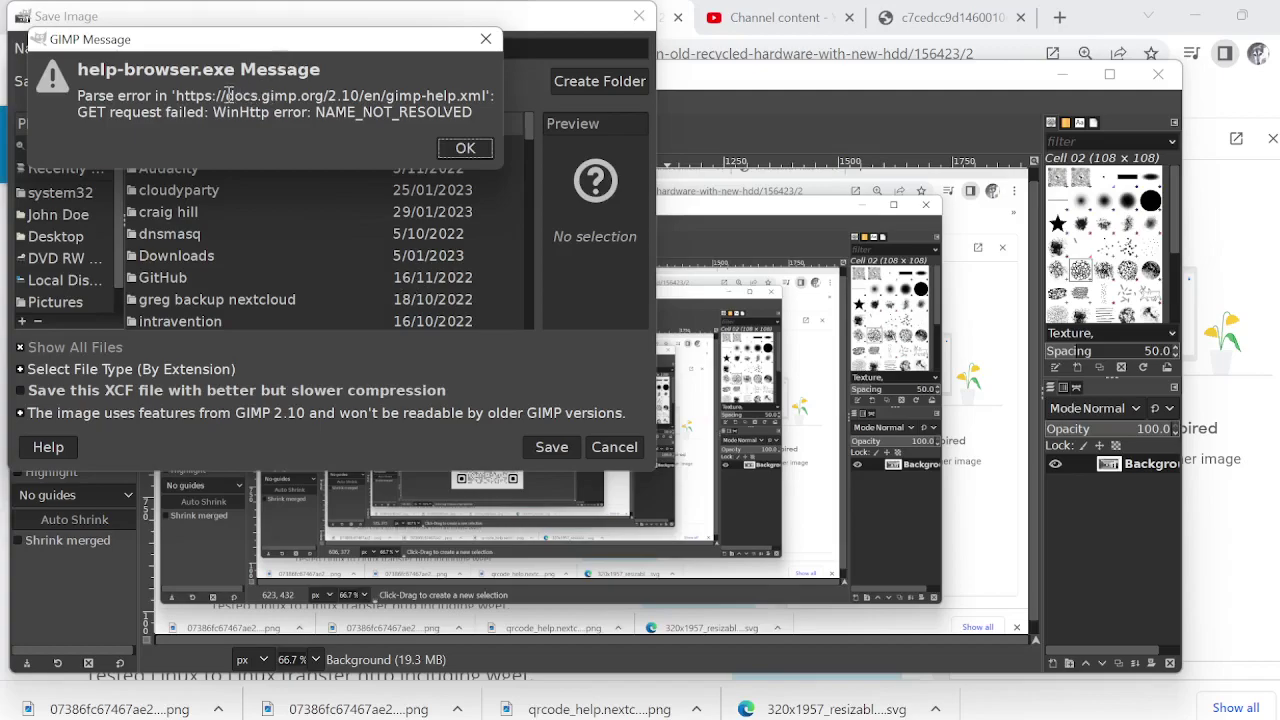
drag(226, 95, 316, 97)
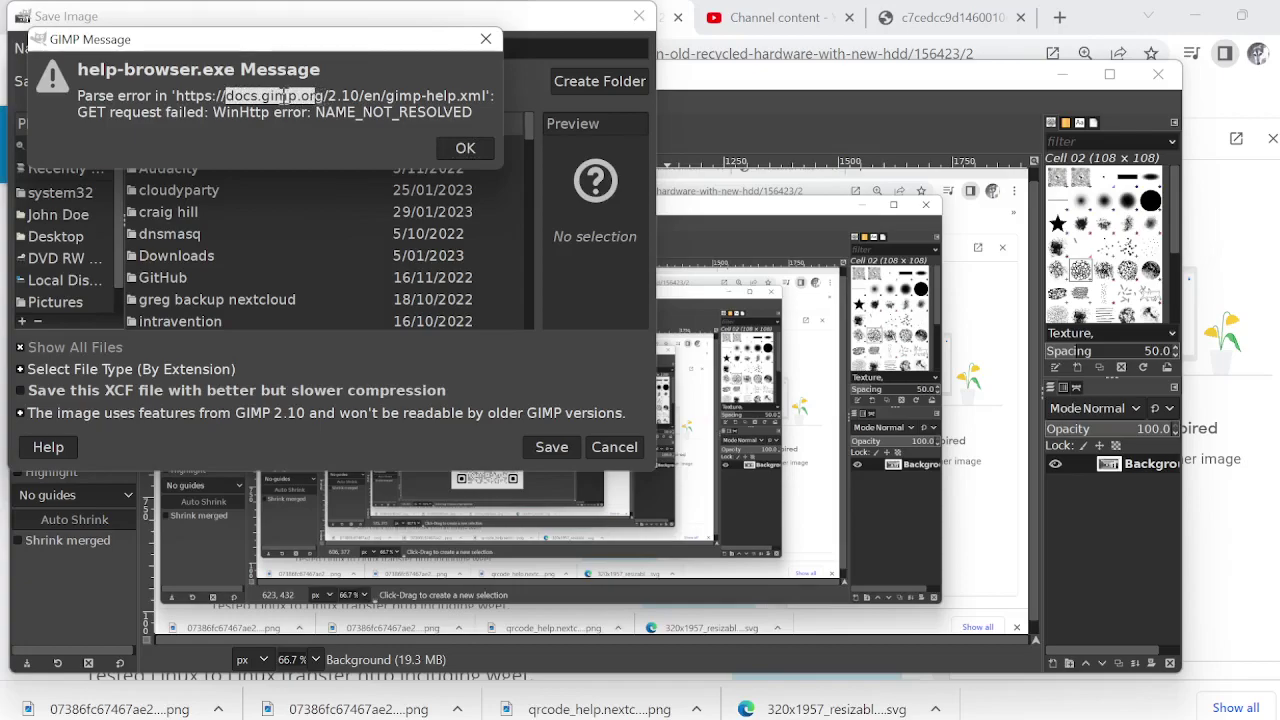
click(263, 96)
drag(226, 96, 323, 88)
right_click(282, 94)
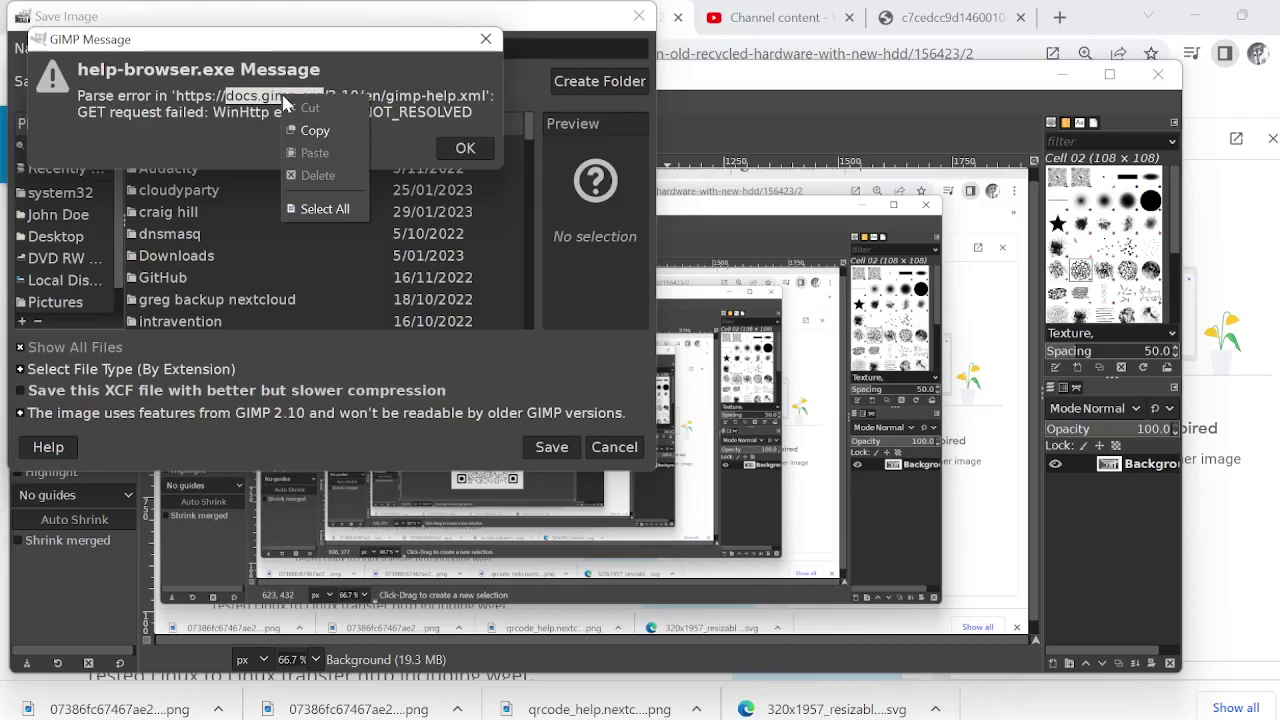
click(303, 127)
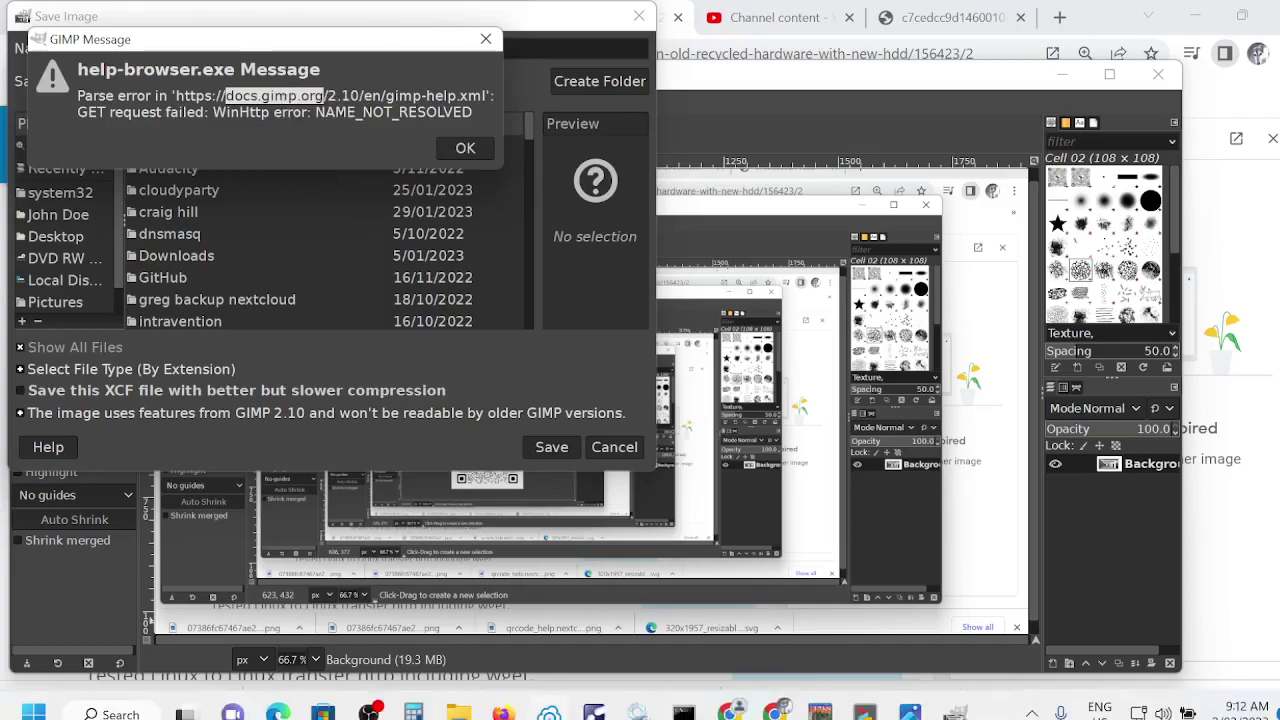
Switch to Firefox and load 192.168.1.7 in the current tab
click(503, 712)
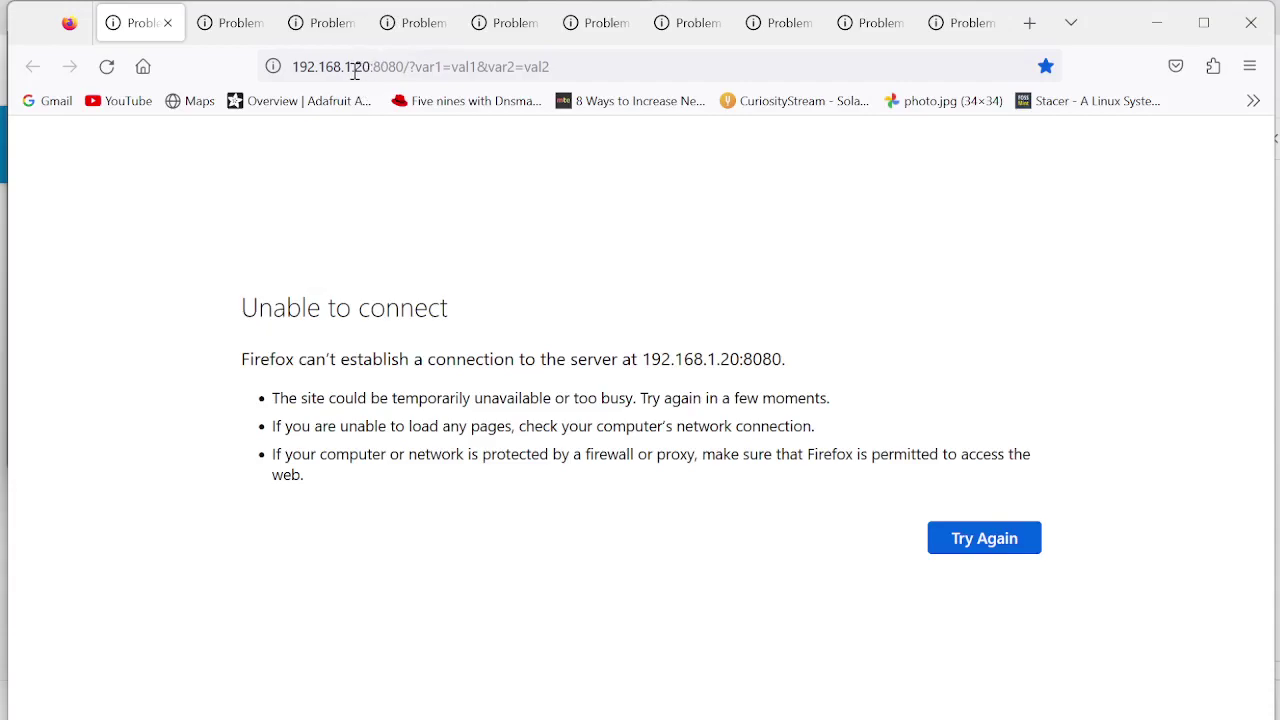
drag(355, 66, 613, 62)
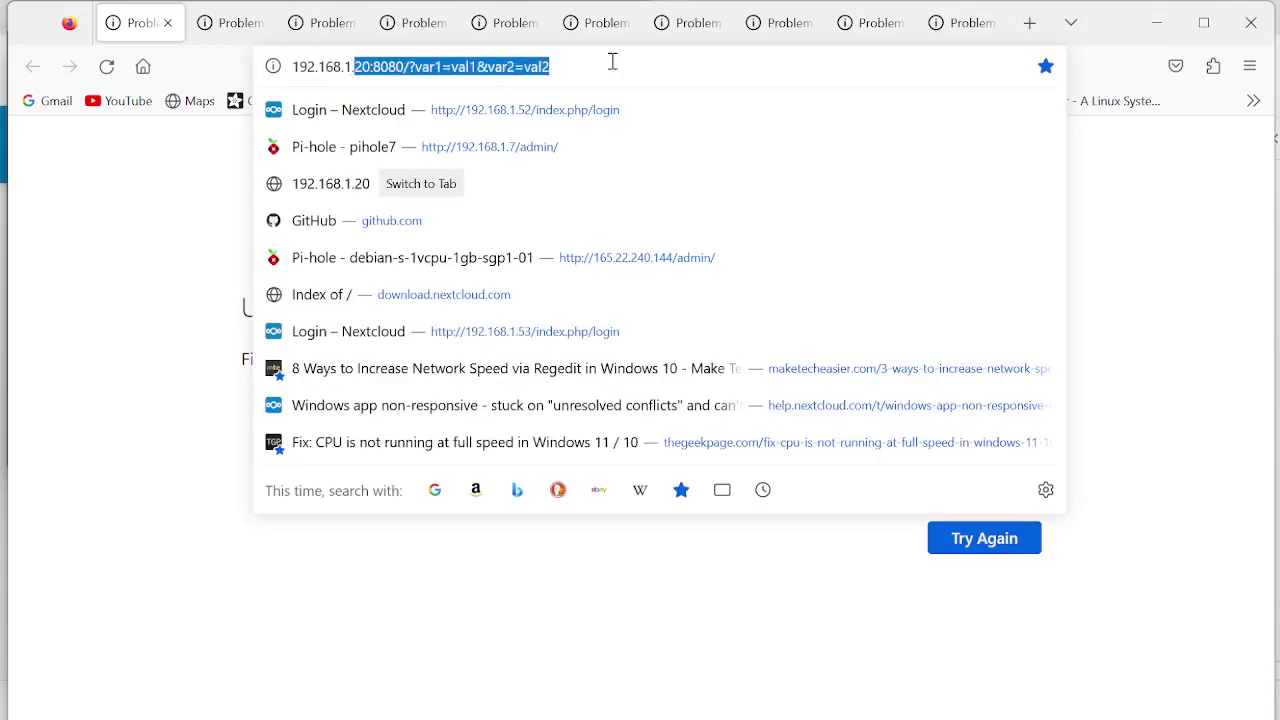
text(7)
key(Return)
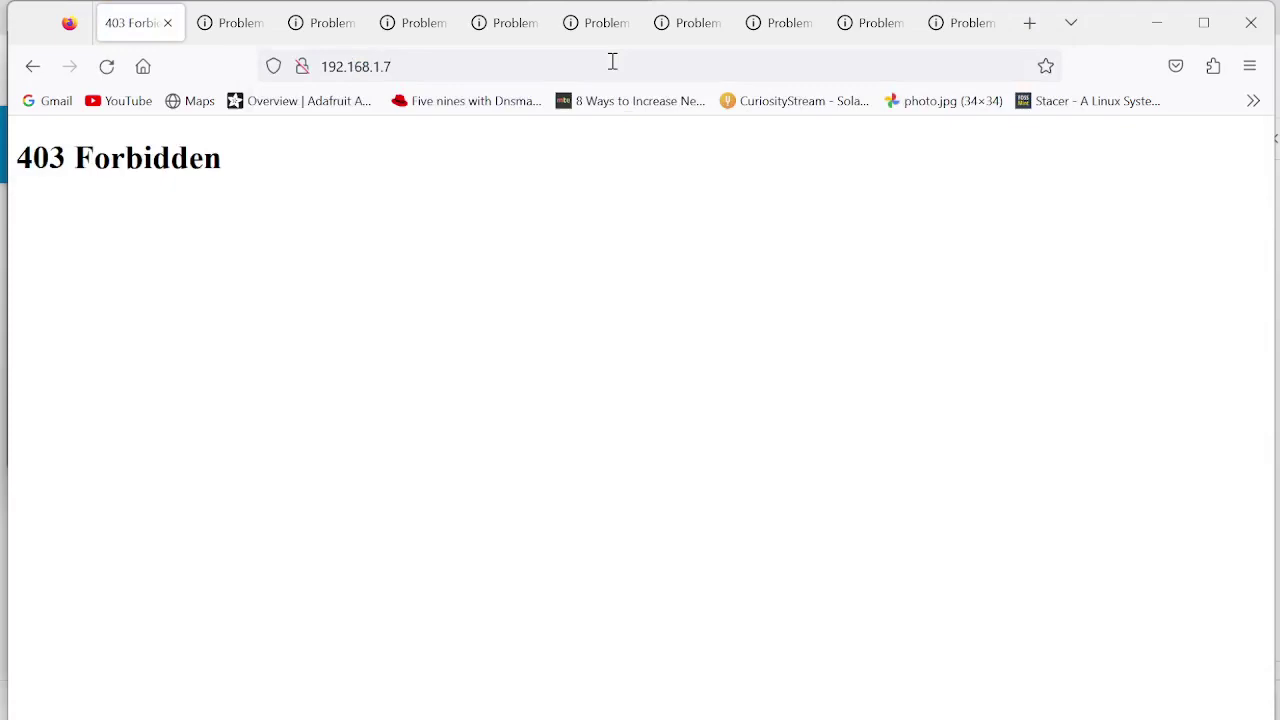
Open the Pi-hole page at 192.168.1.7/admin and log in with Remember me for 7 days enabled
click(398, 66)
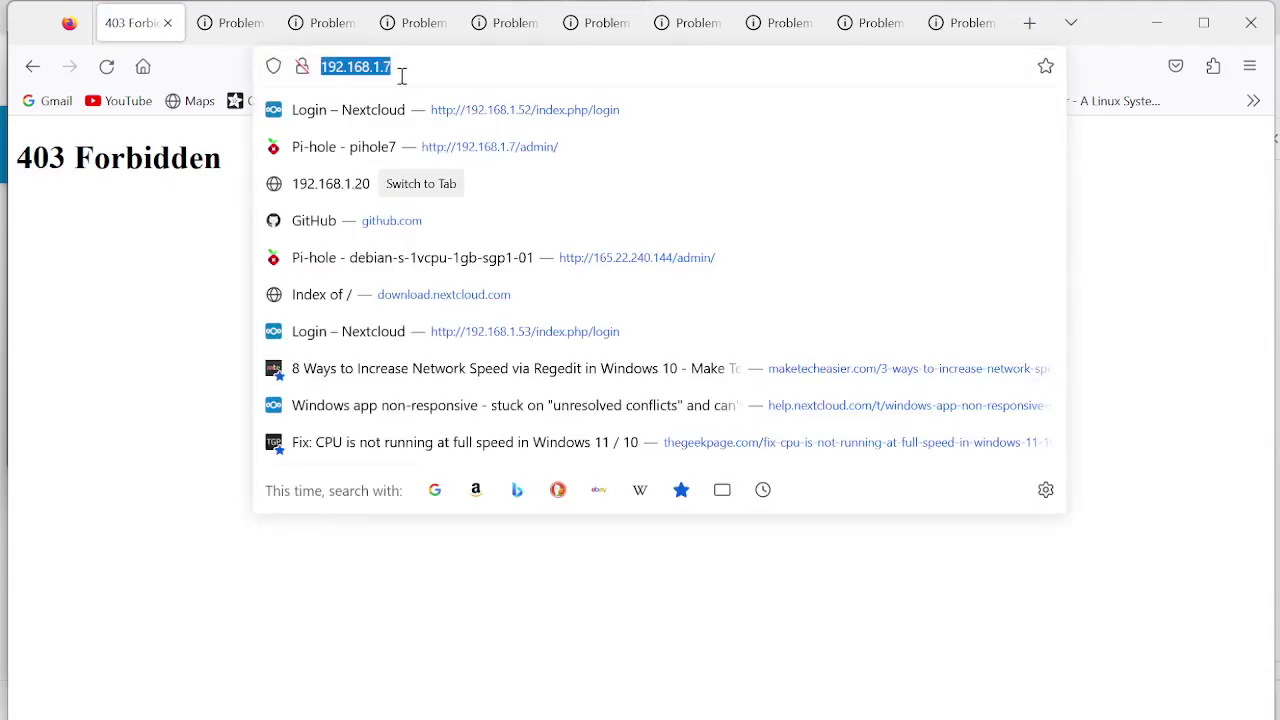
click(407, 68)
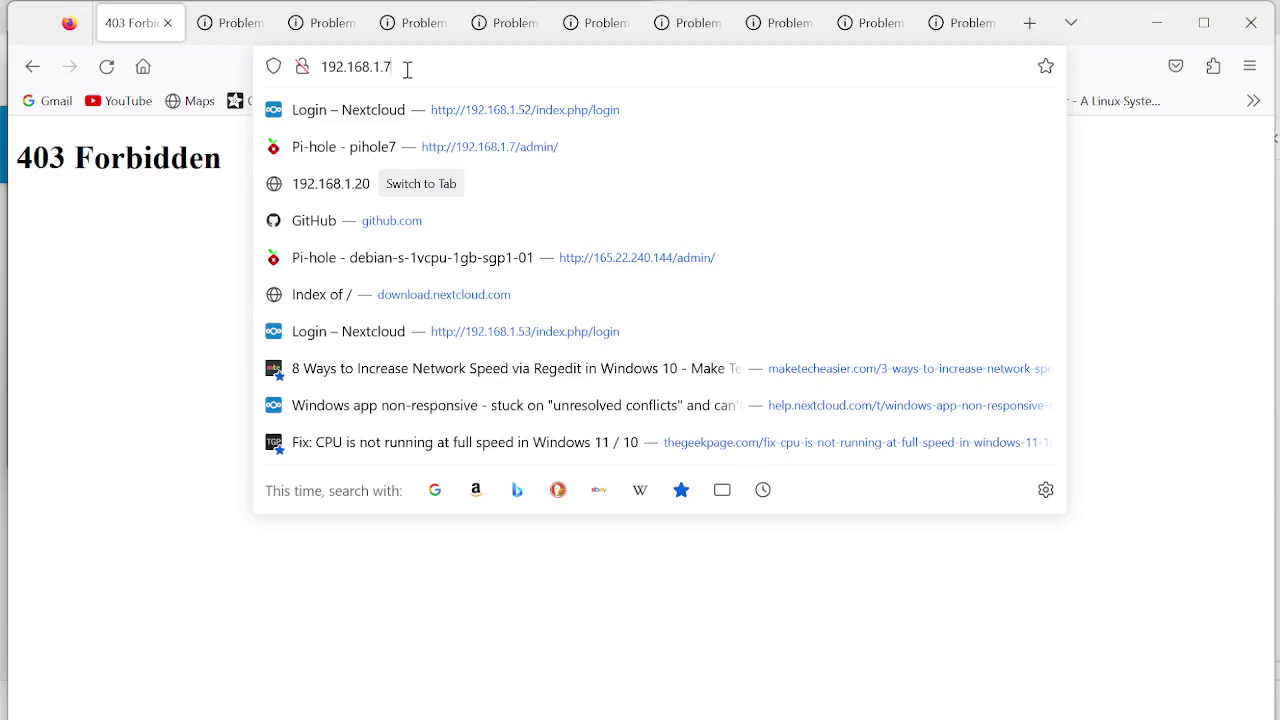
text(/7)
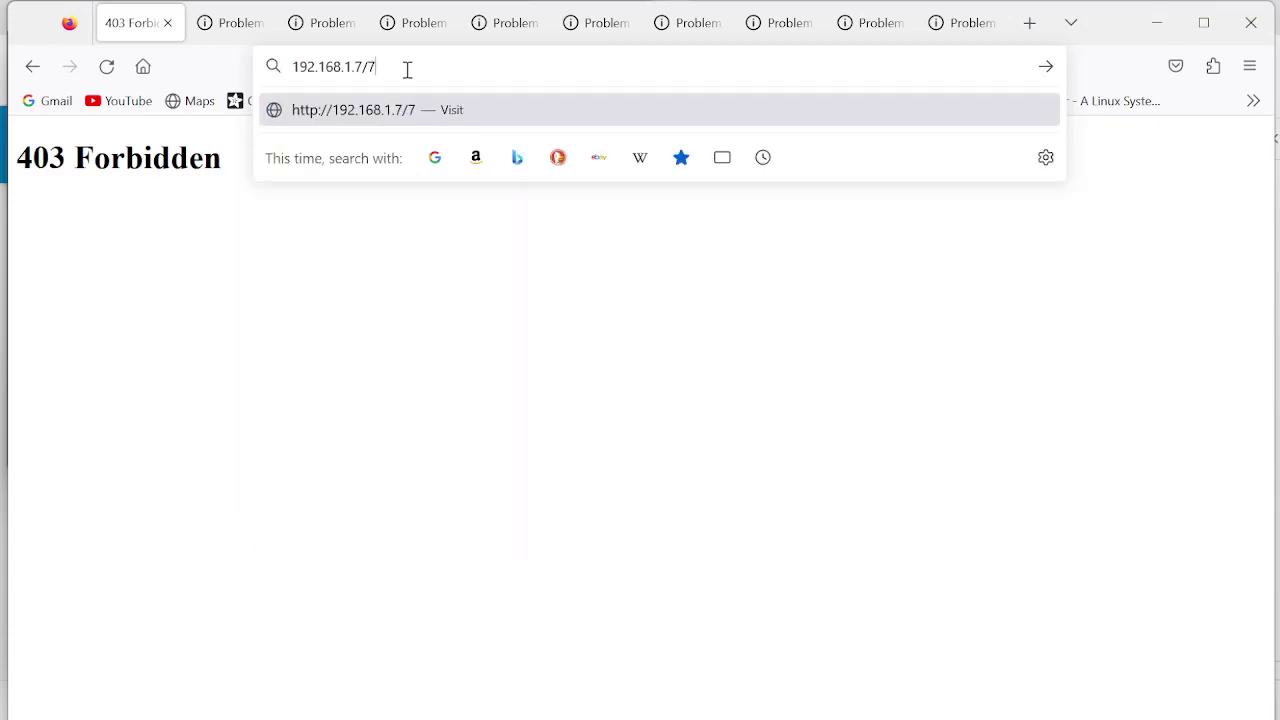
key(BackSpace)
text(ad)
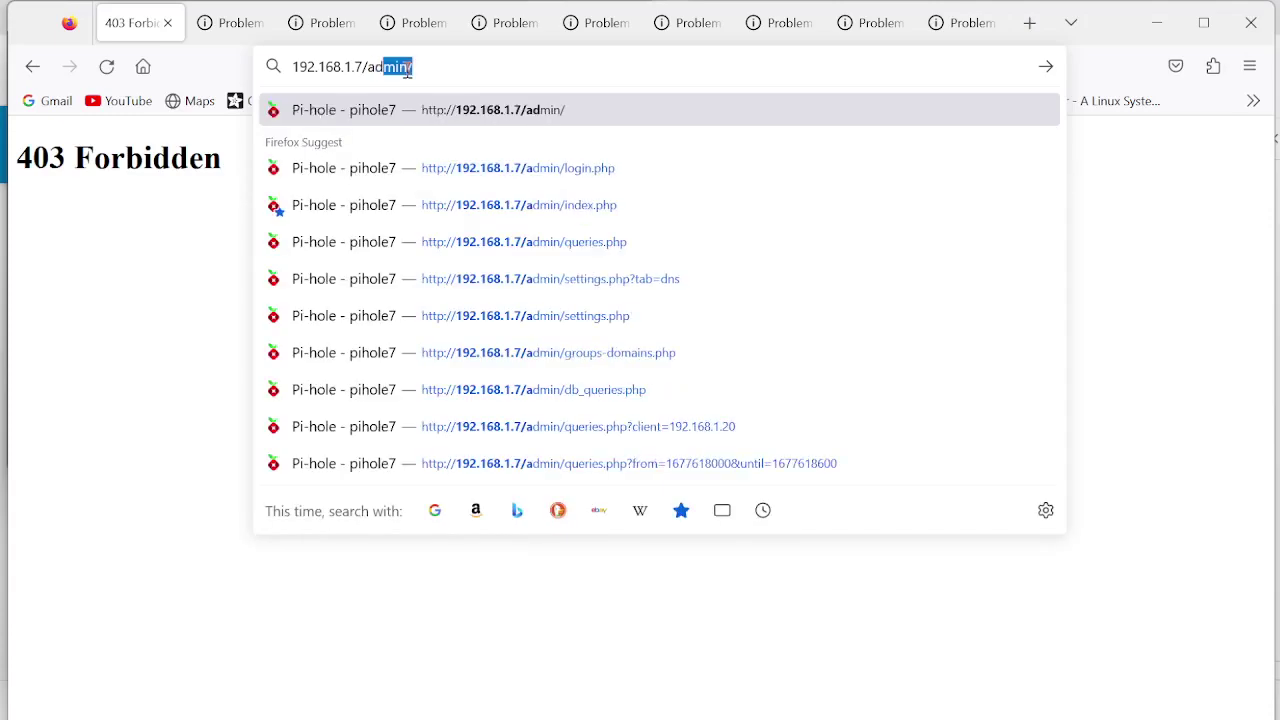
text(min)
key(Delete)
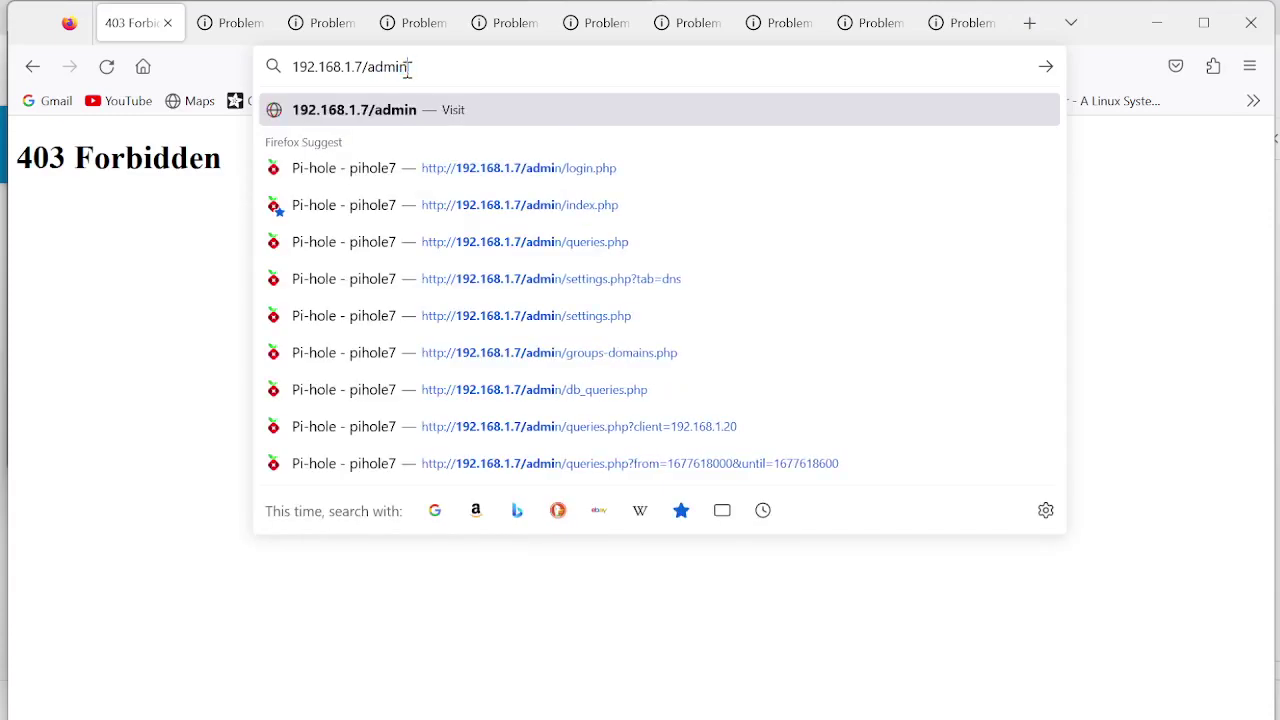
key(Return)
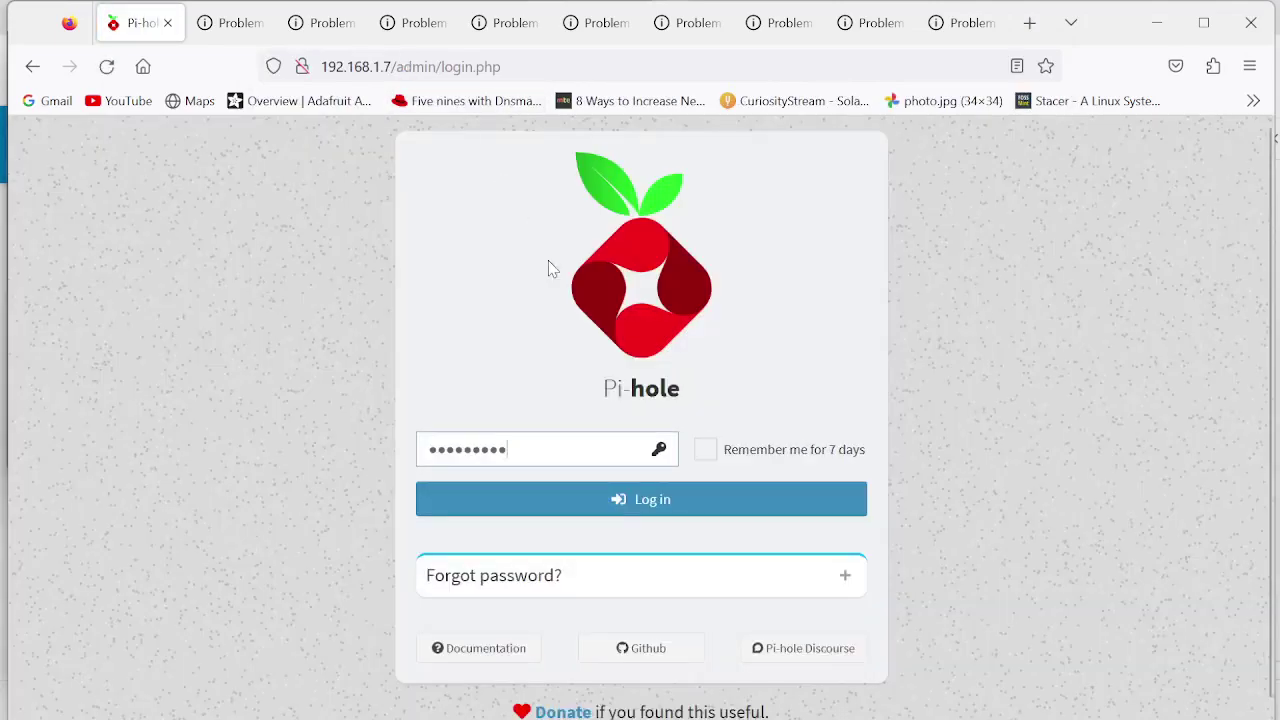
click(704, 451)
click(652, 503)
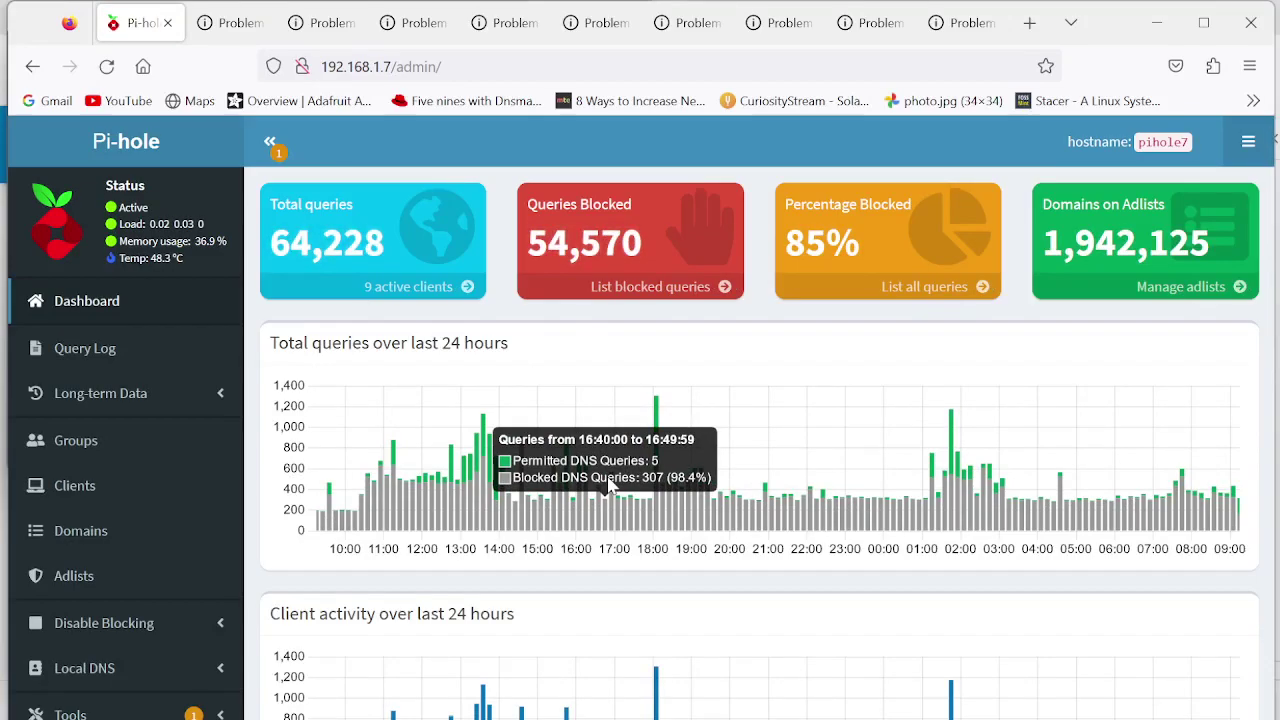
Review the dashboard's query charts, top permitted and blocked domains, and the top clients tables
scroll(609, 484, down, 3)
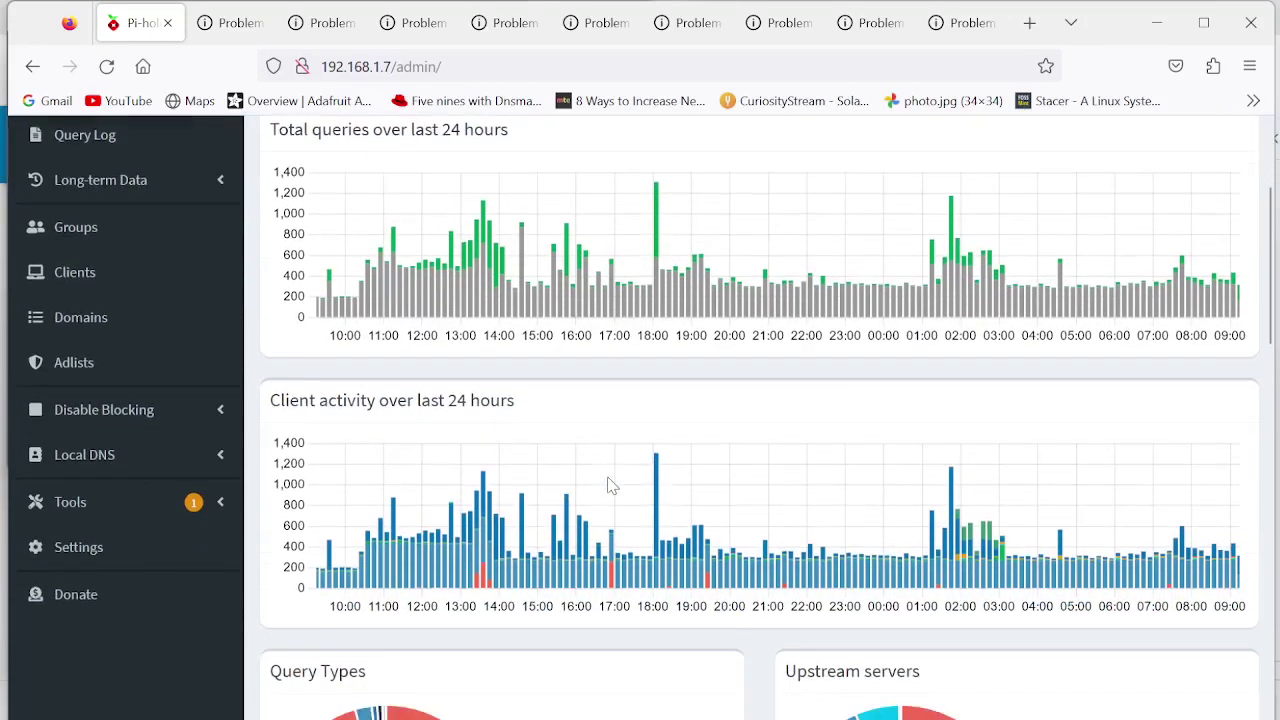
scroll(612, 485, down, 3)
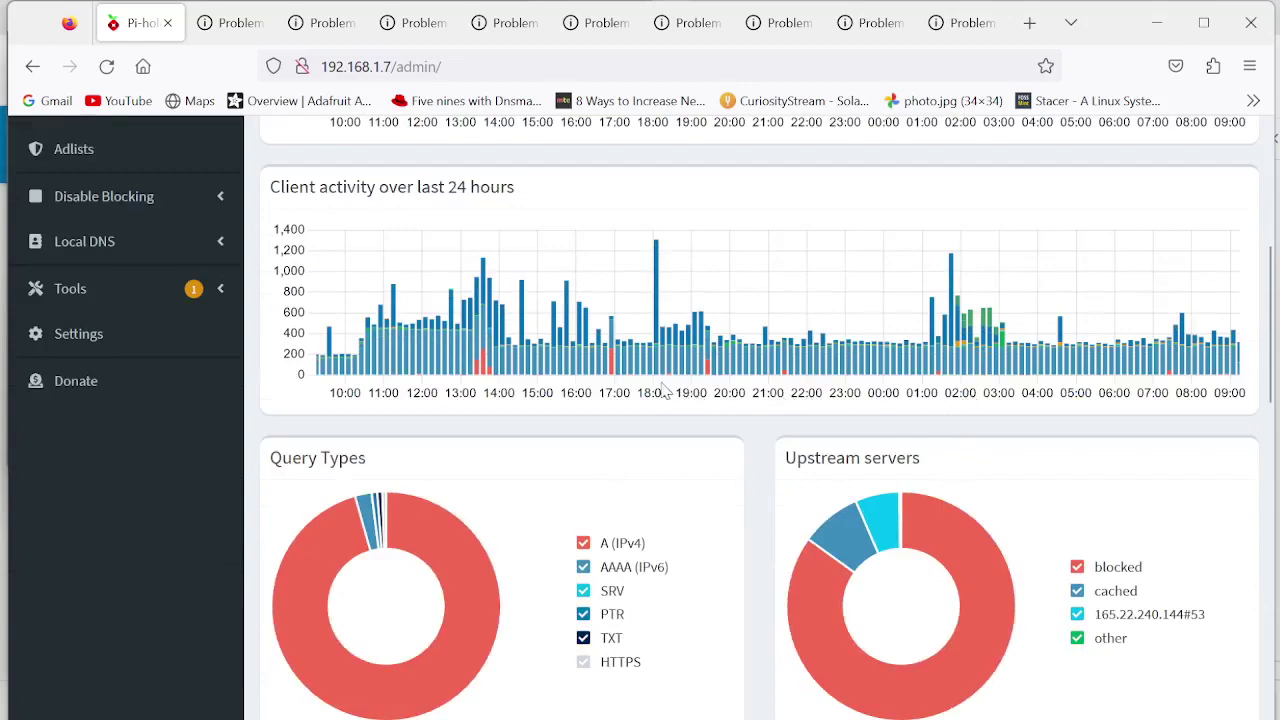
scroll(660, 390, down, 5)
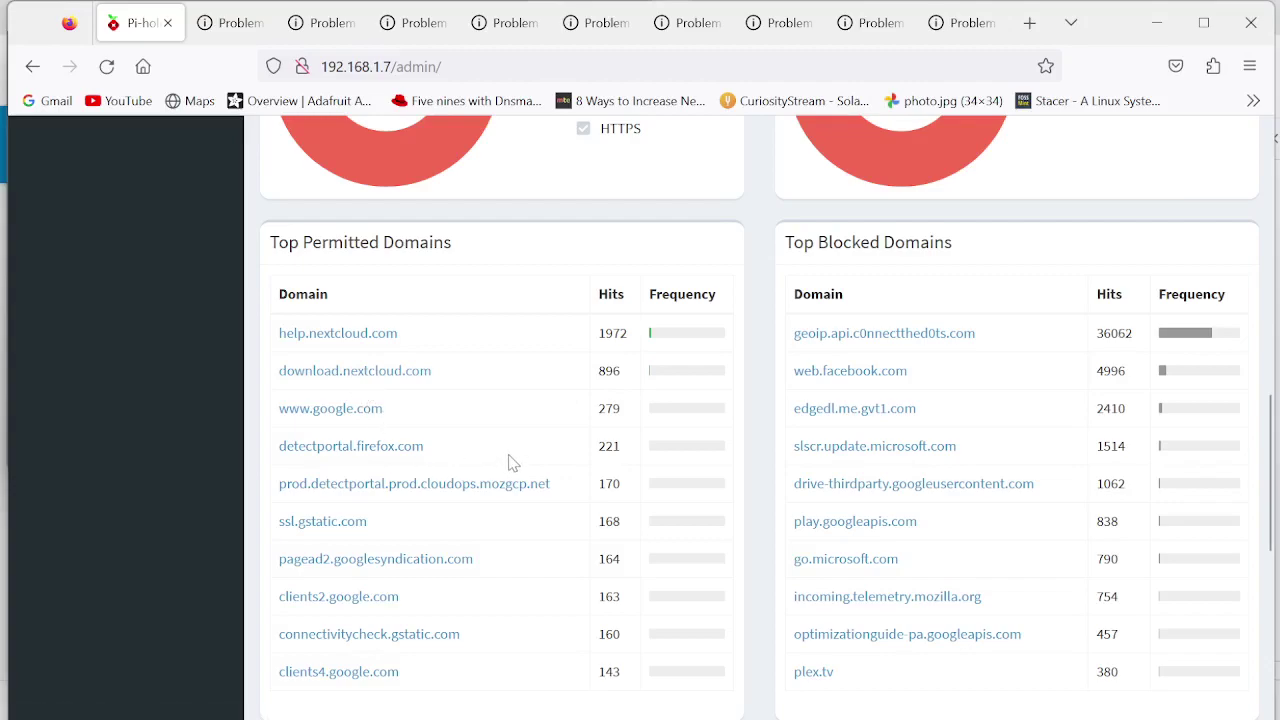
scroll(508, 462, down, 5)
scroll(508, 462, up, 3)
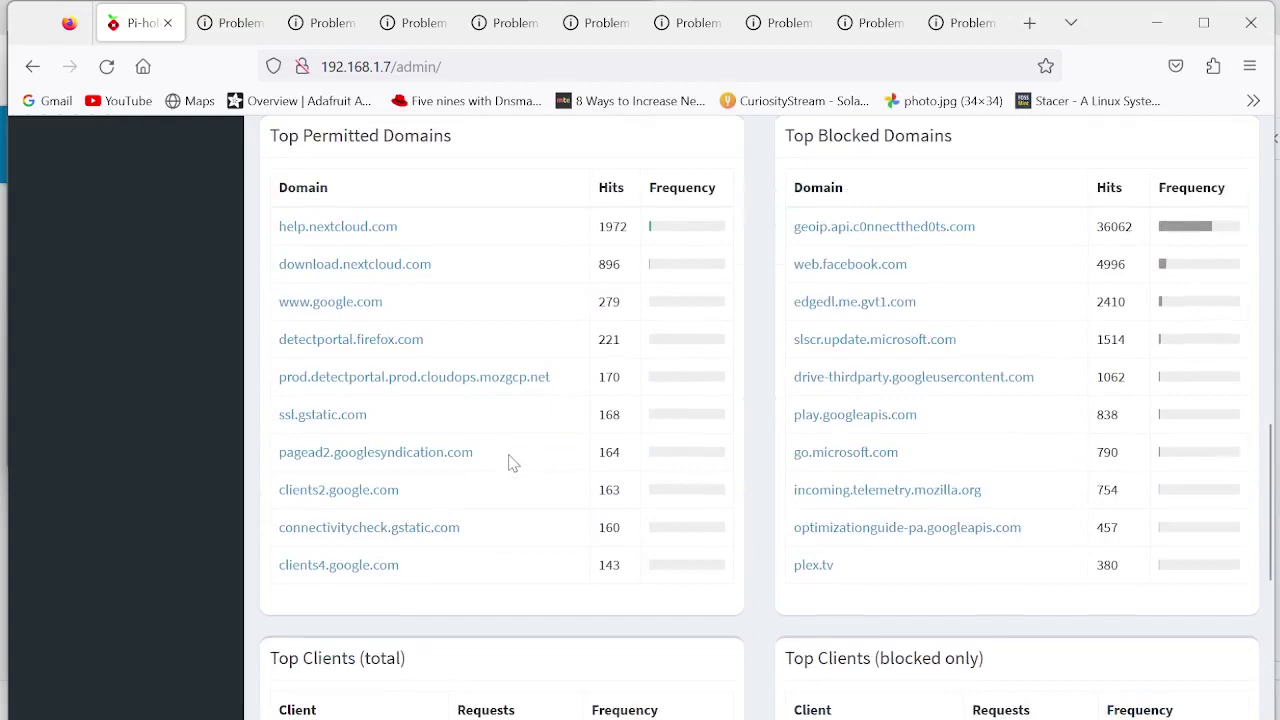
scroll(508, 462, down, 1)
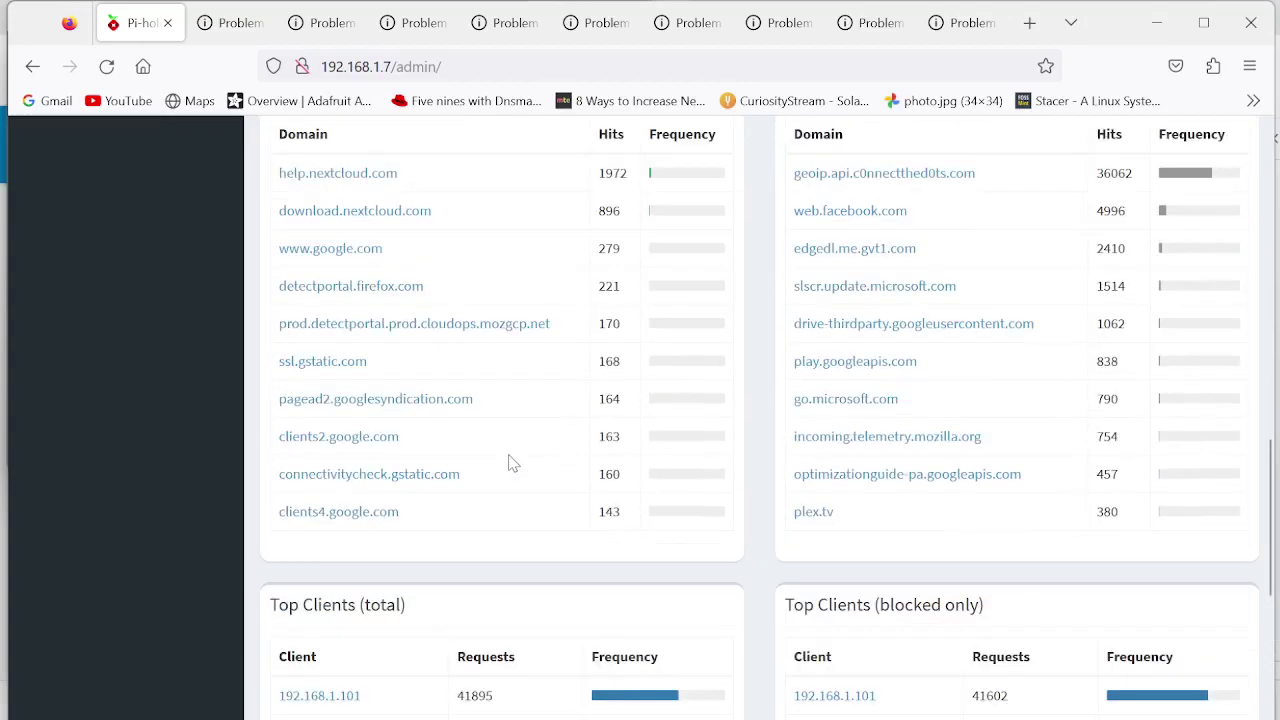
scroll(508, 462, down, 5)
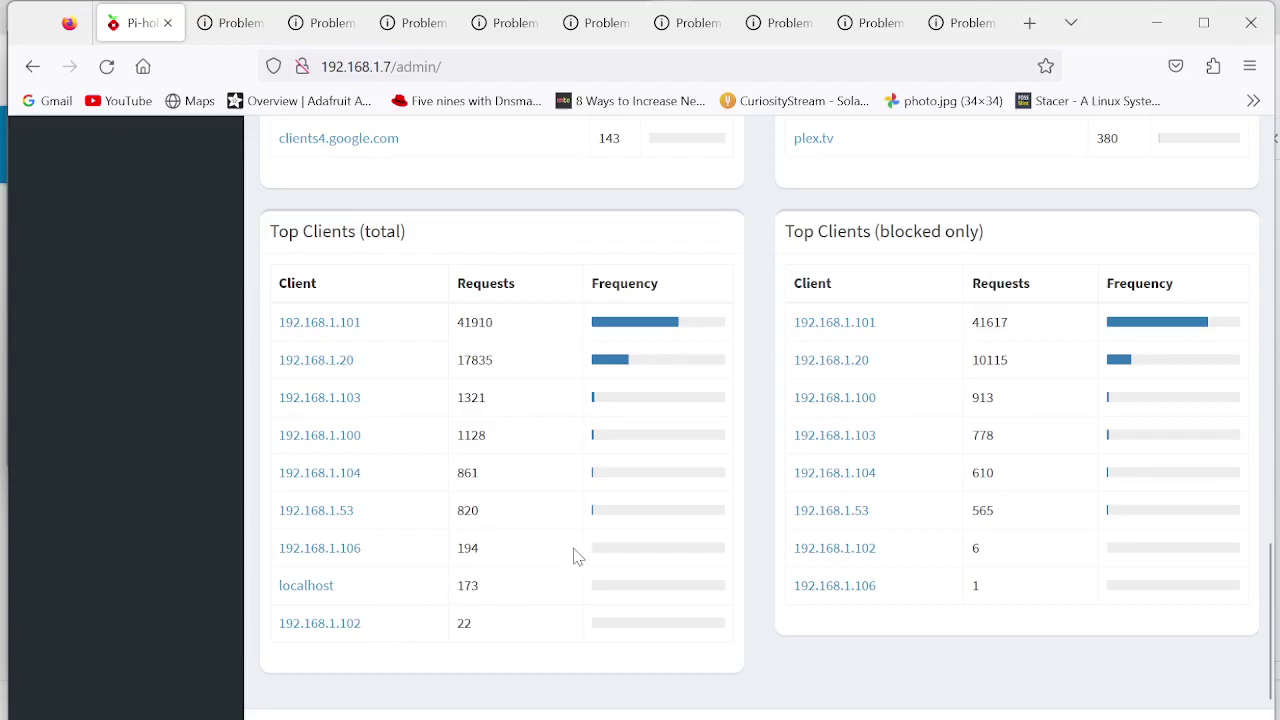
Open the blocked queries for client 192.168.1.53 and set the list to show all entries
click(828, 518)
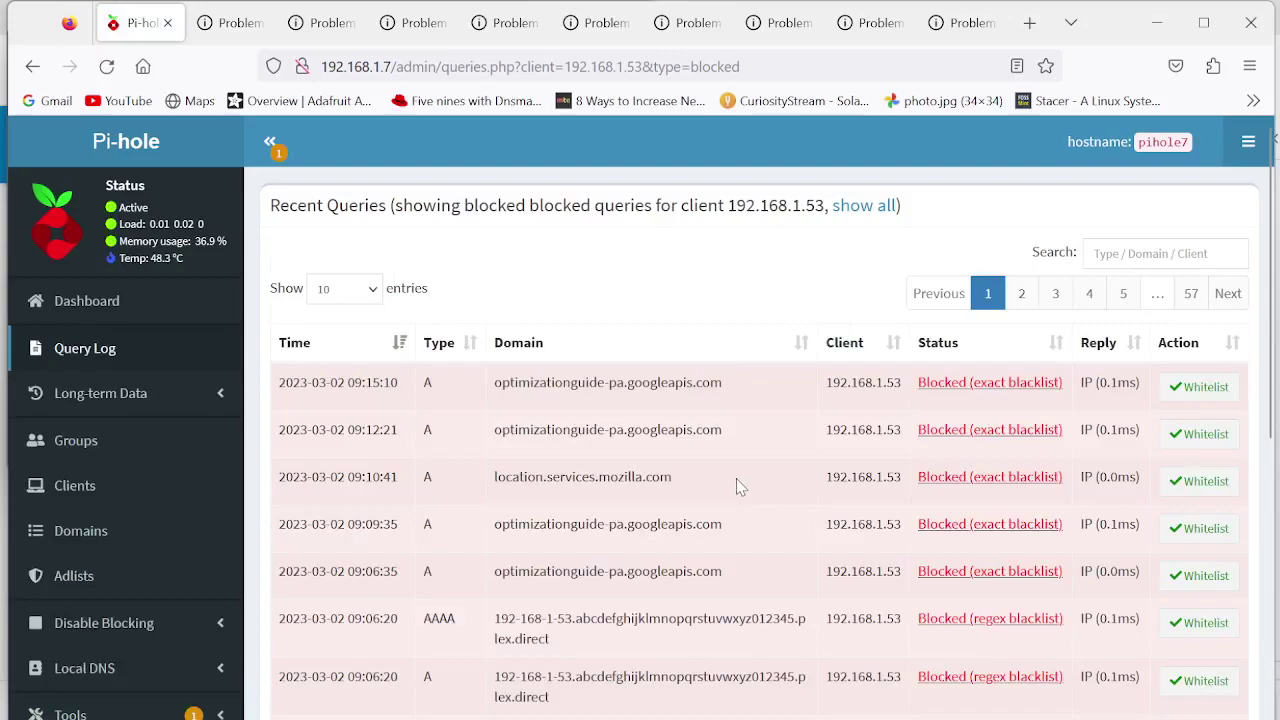
scroll(730, 490, down, 3)
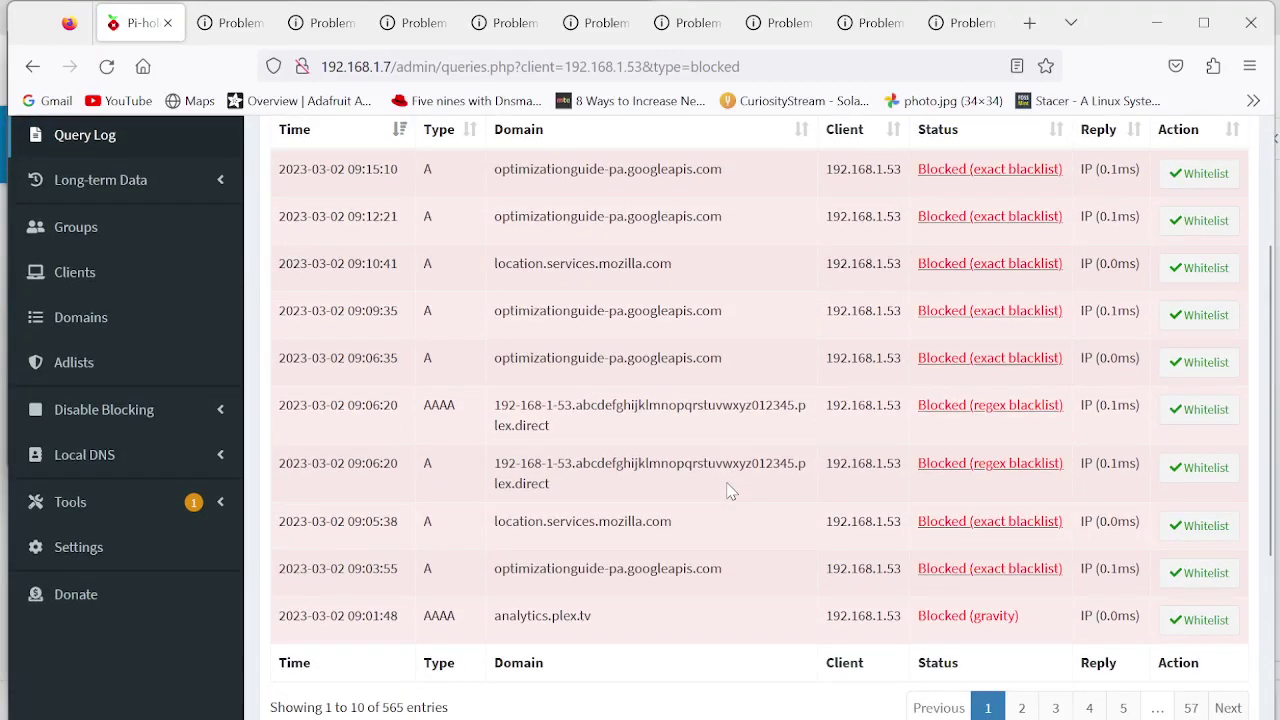
scroll(730, 490, down, 3)
scroll(730, 490, up, 1)
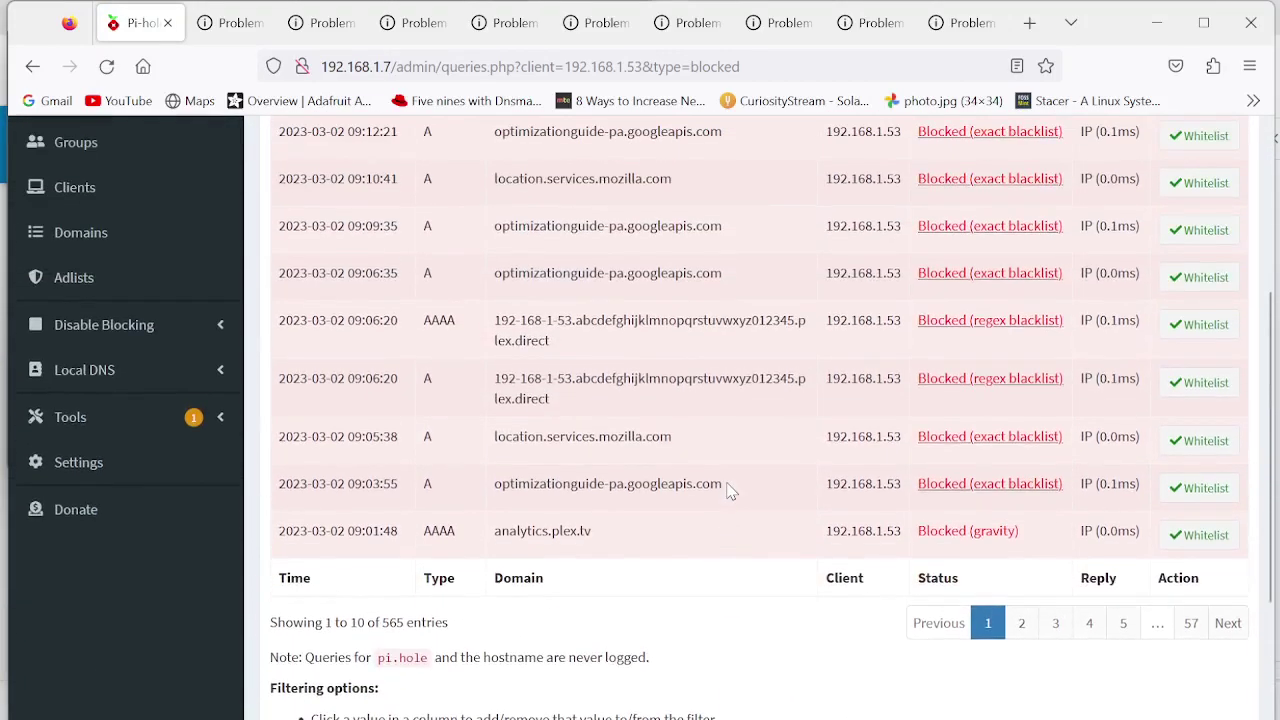
scroll(730, 490, up, 3)
click(338, 289)
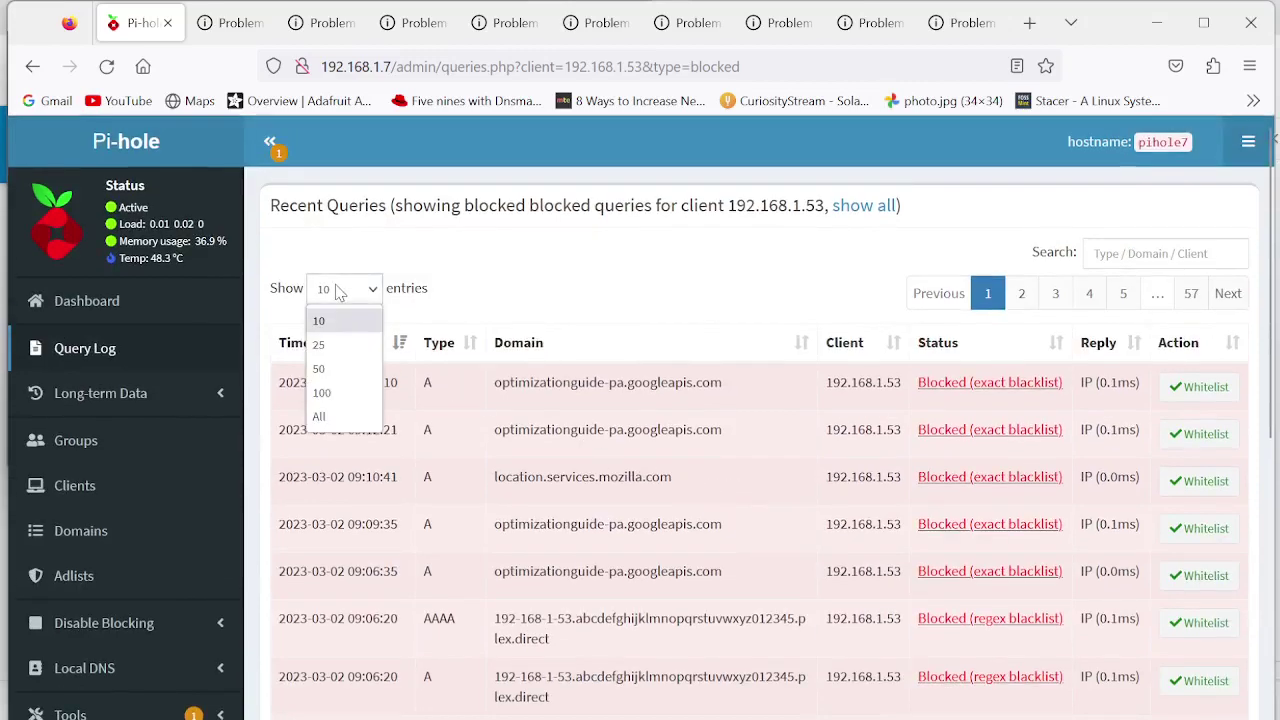
click(330, 416)
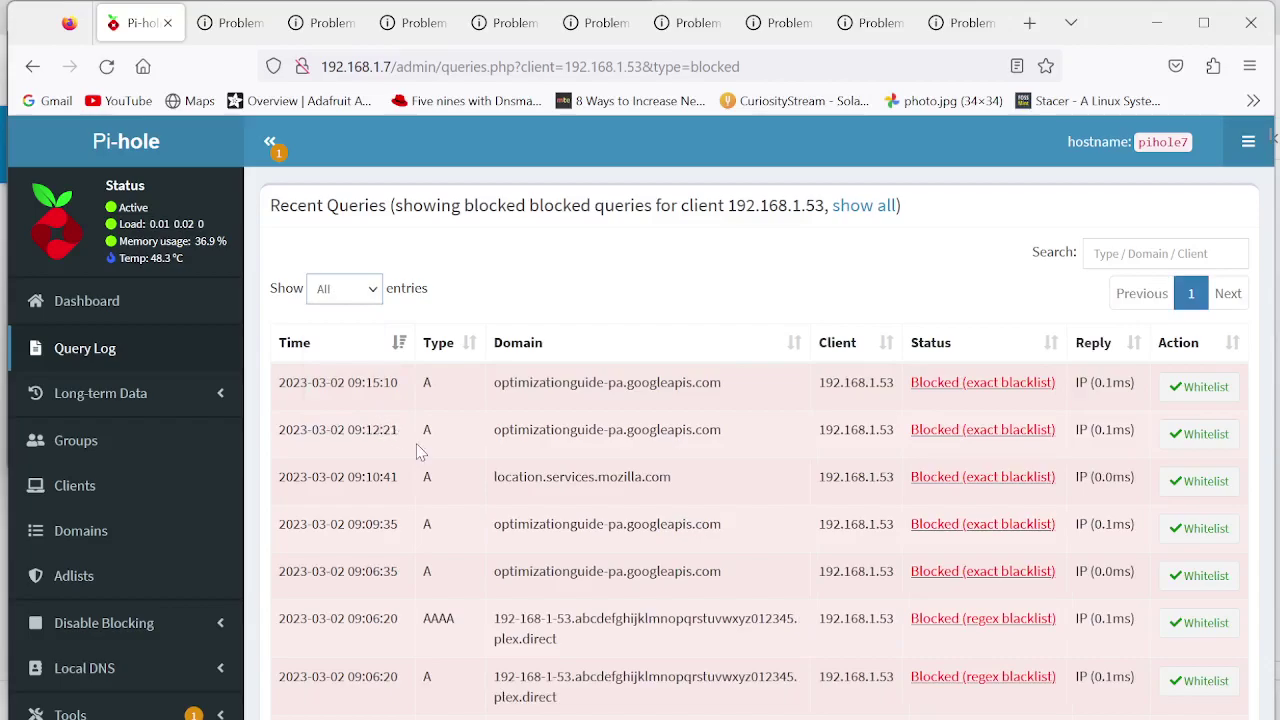
Examine the blocked domains and their block reasons throughout the query list for client 192.168.1.53
scroll(471, 457, down, 5)
scroll(575, 437, down, 4)
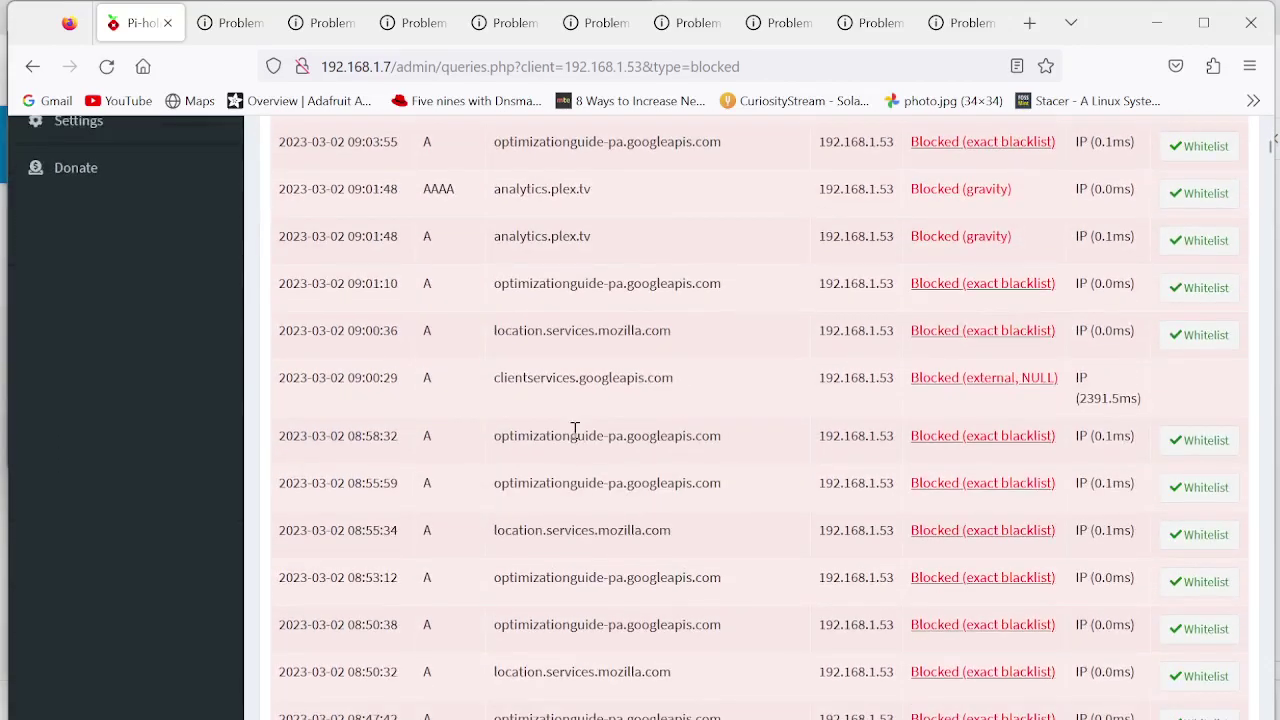
scroll(575, 430, down, 10)
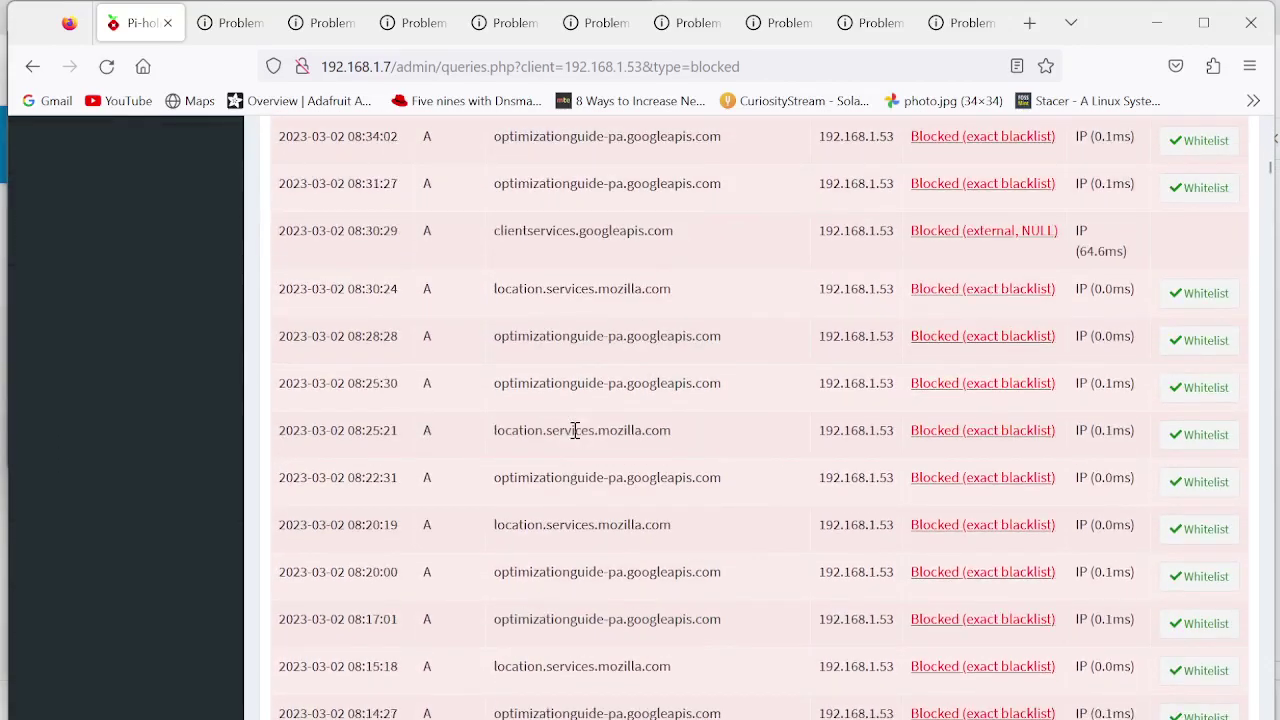
scroll(617, 433, down, 3)
scroll(622, 442, up, 5)
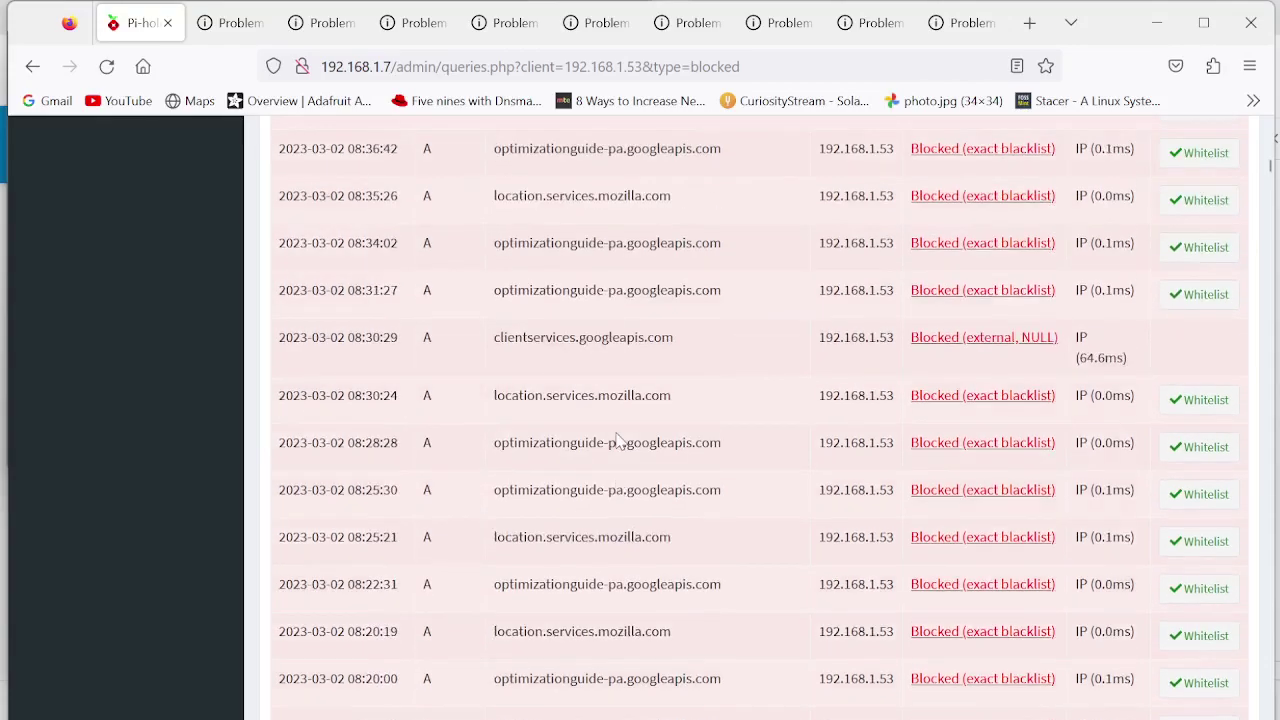
scroll(617, 440, up, 2)
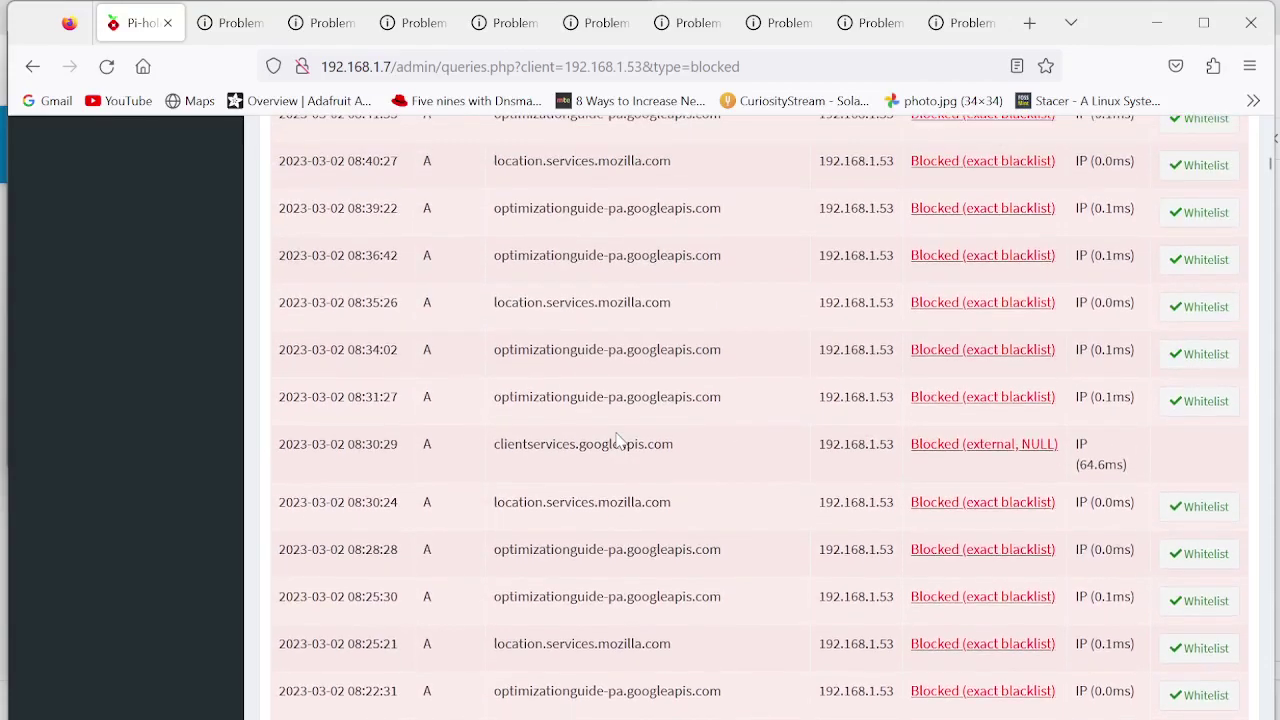
scroll(617, 442, down, 6)
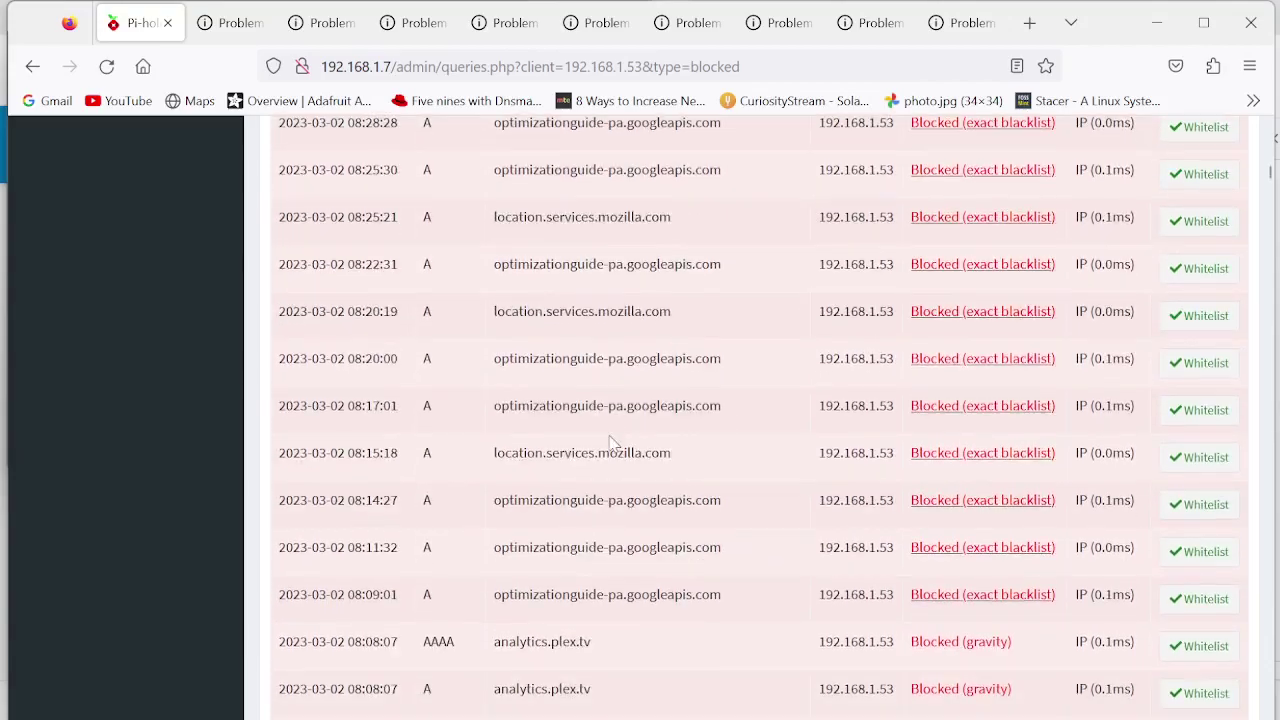
scroll(617, 447, down, 8)
scroll(617, 445, down, 8)
scroll(615, 442, down, 6)
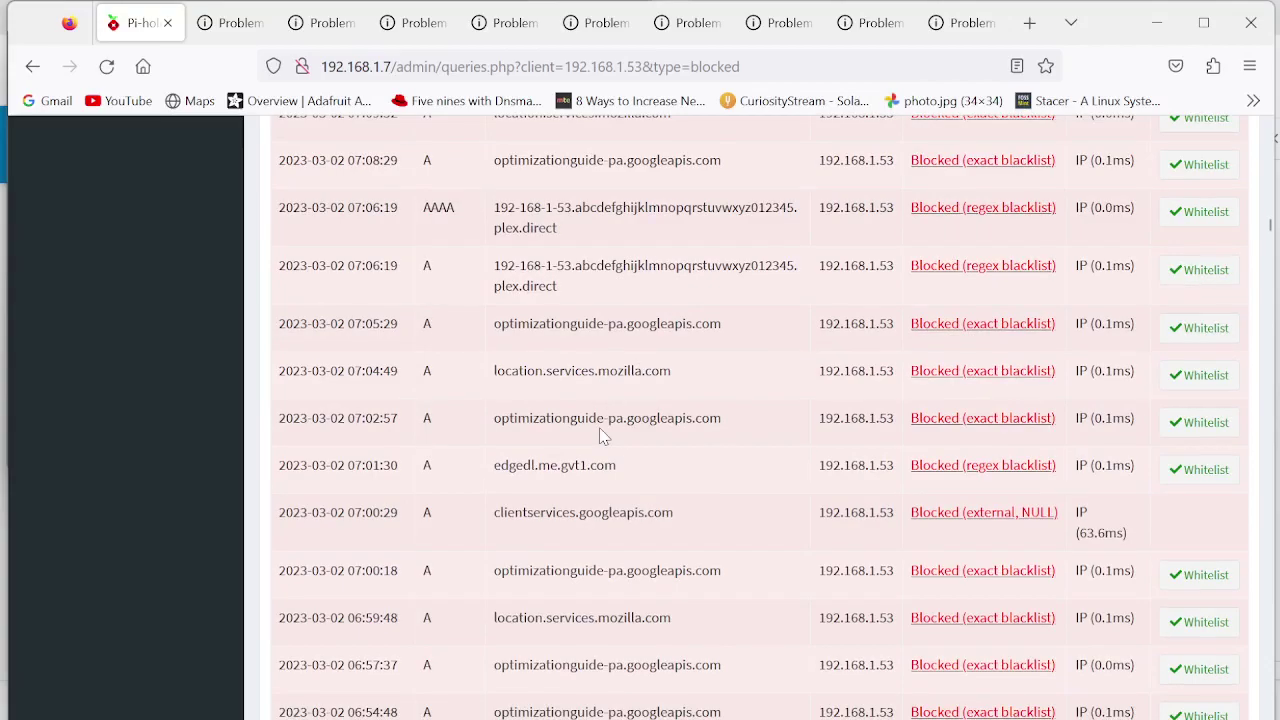
scroll(600, 435, down, 10)
scroll(600, 435, down, 10)
scroll(600, 428, down, 10)
scroll(600, 430, down, 10)
scroll(600, 432, down, 10)
scroll(600, 430, down, 10)
scroll(600, 432, down, 10)
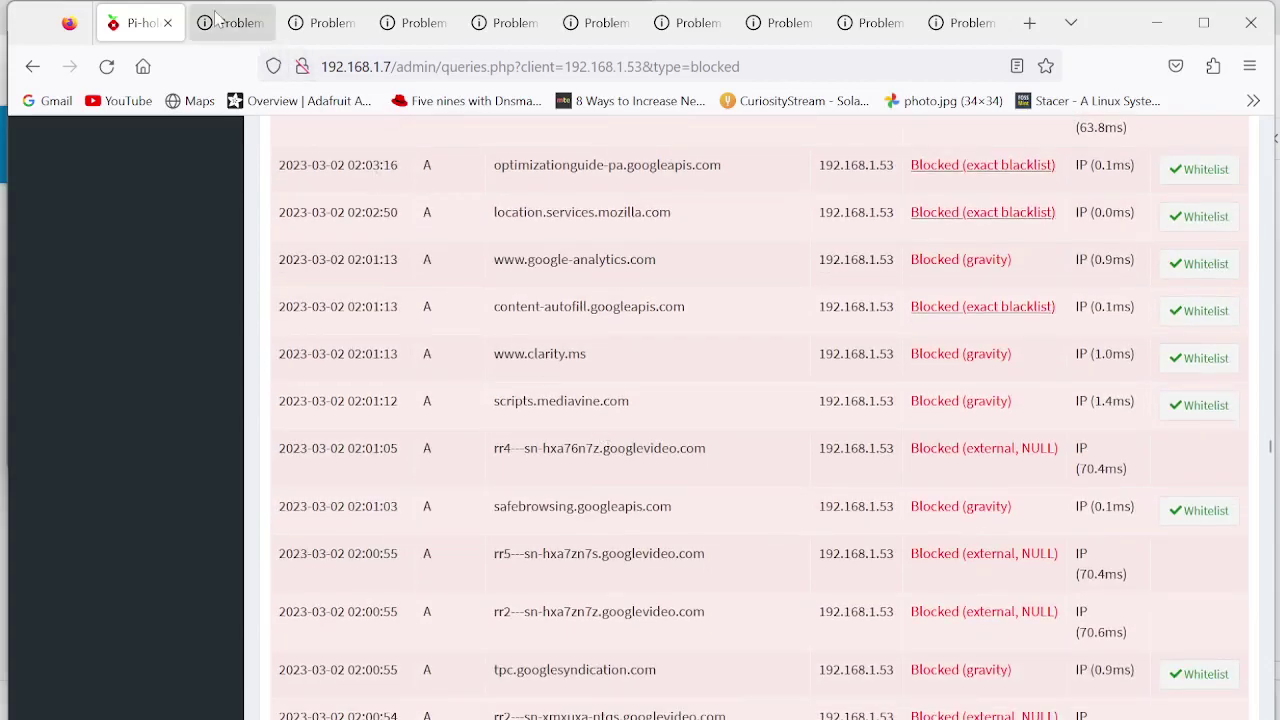
Load 165.22.240.144/admin in the second browser tab
click(215, 18)
click(330, 66)
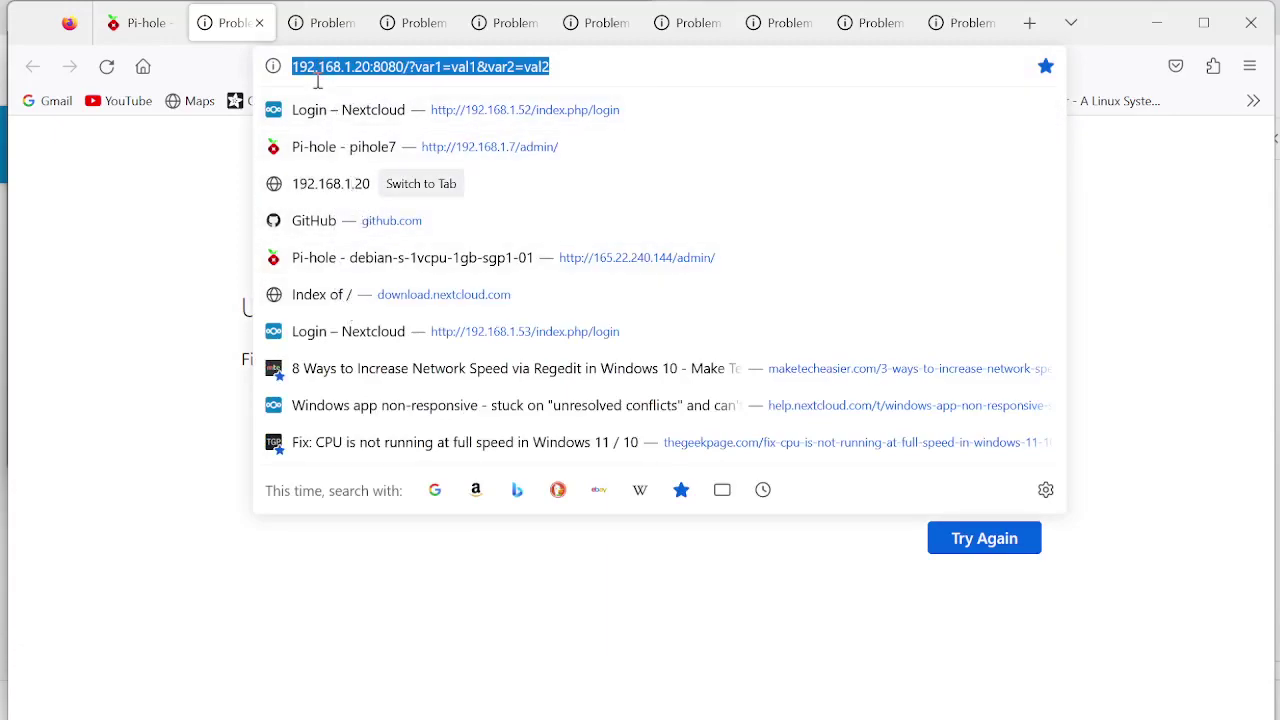
text(165.22.240.144/)
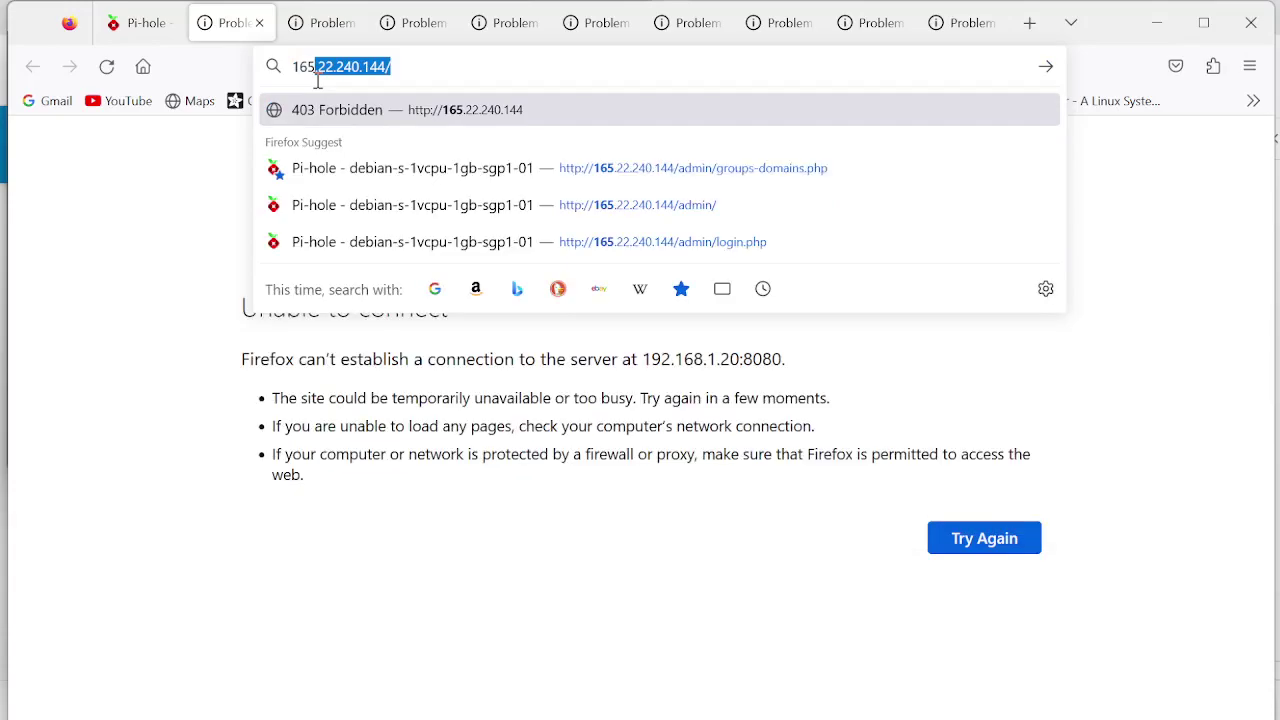
key(Return)
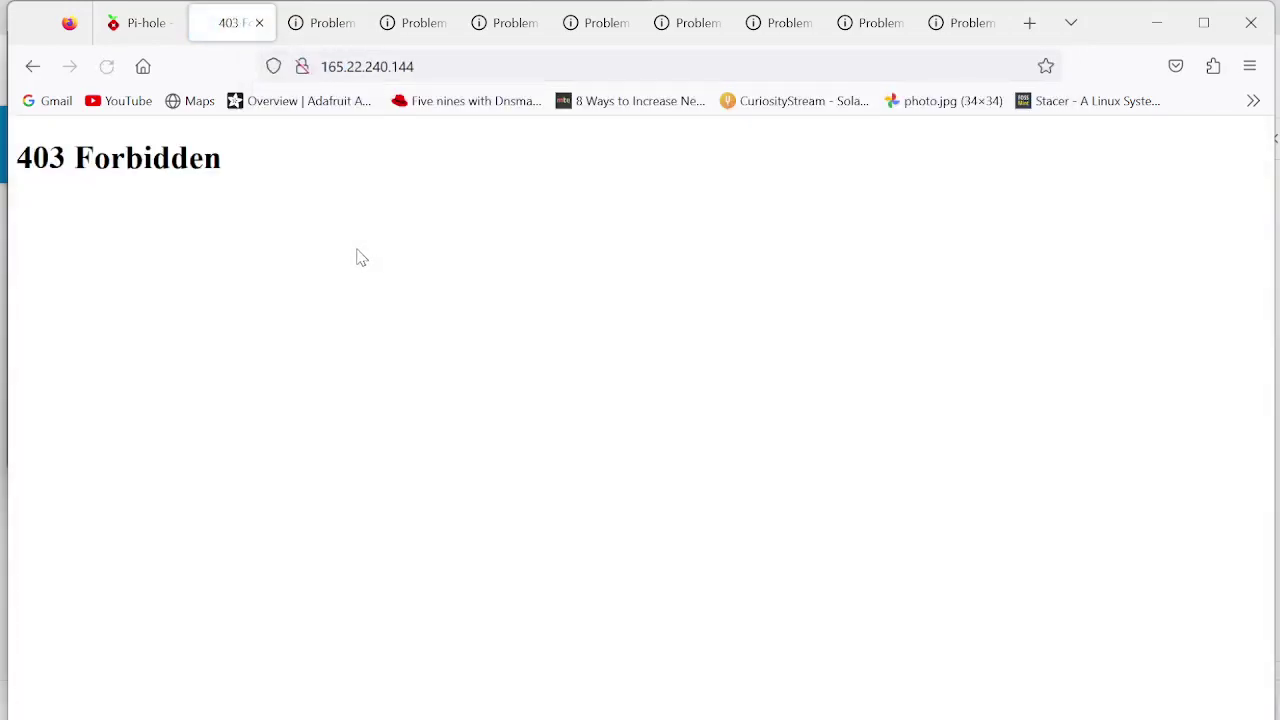
double_click(425, 63)
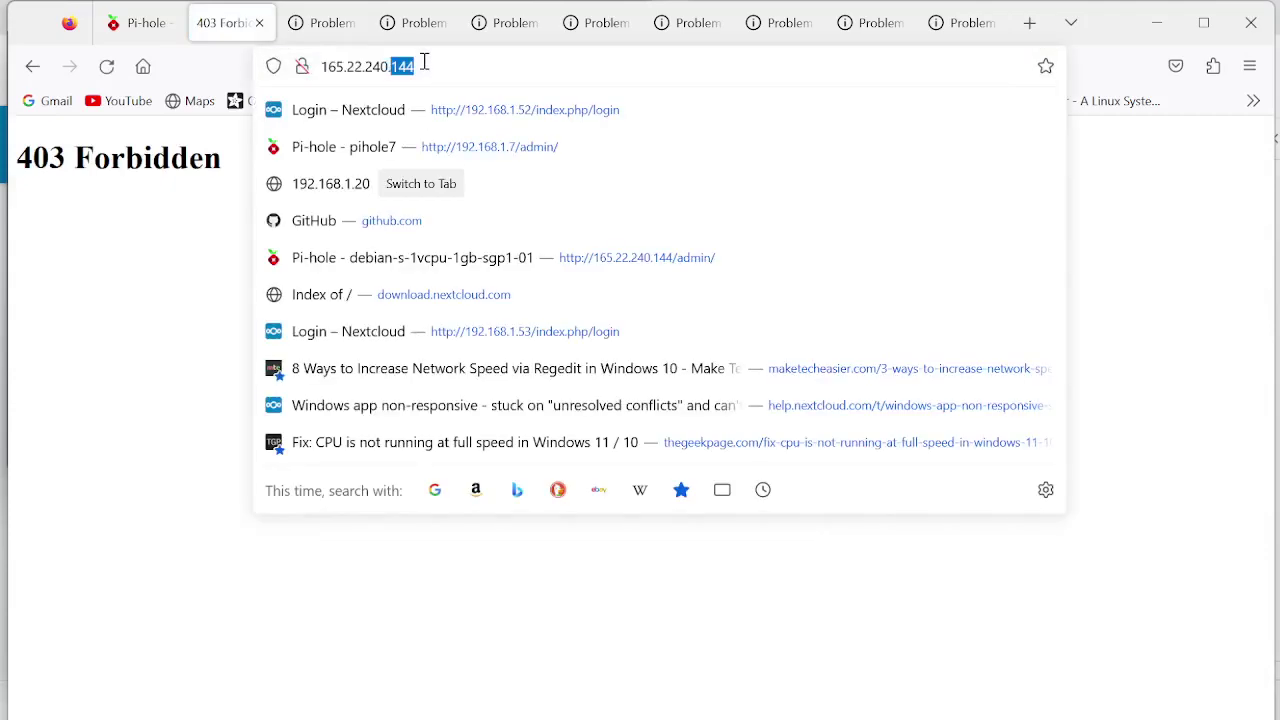
click(425, 63)
text(/adm)
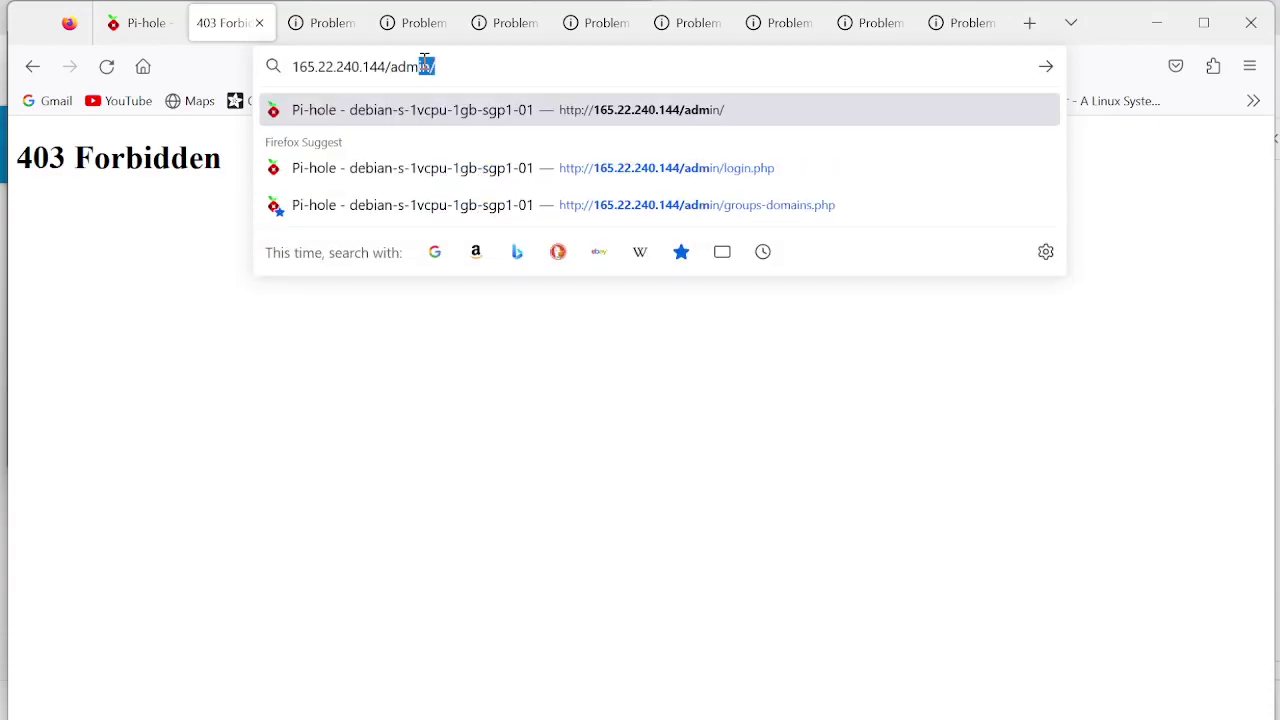
text(in)
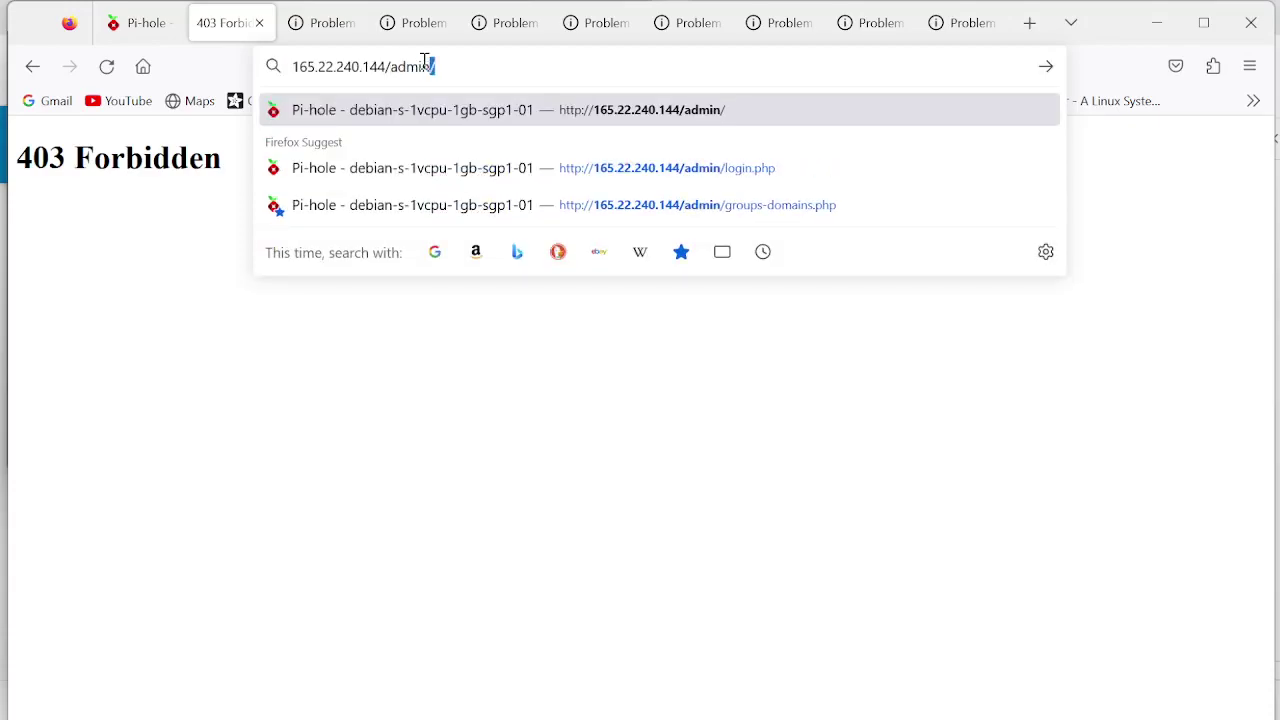
key(Return)
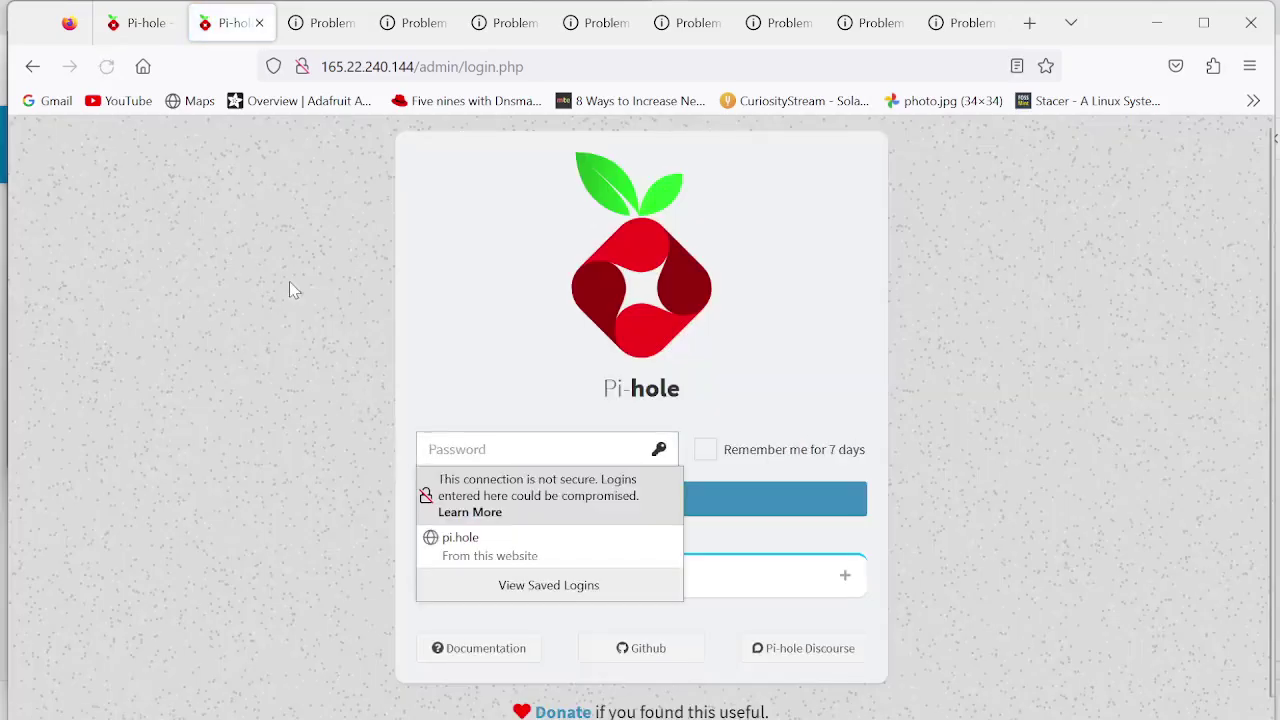
Log in to this Pi-hole with the saved account password and Remember me for 7 days enabled
click(458, 548)
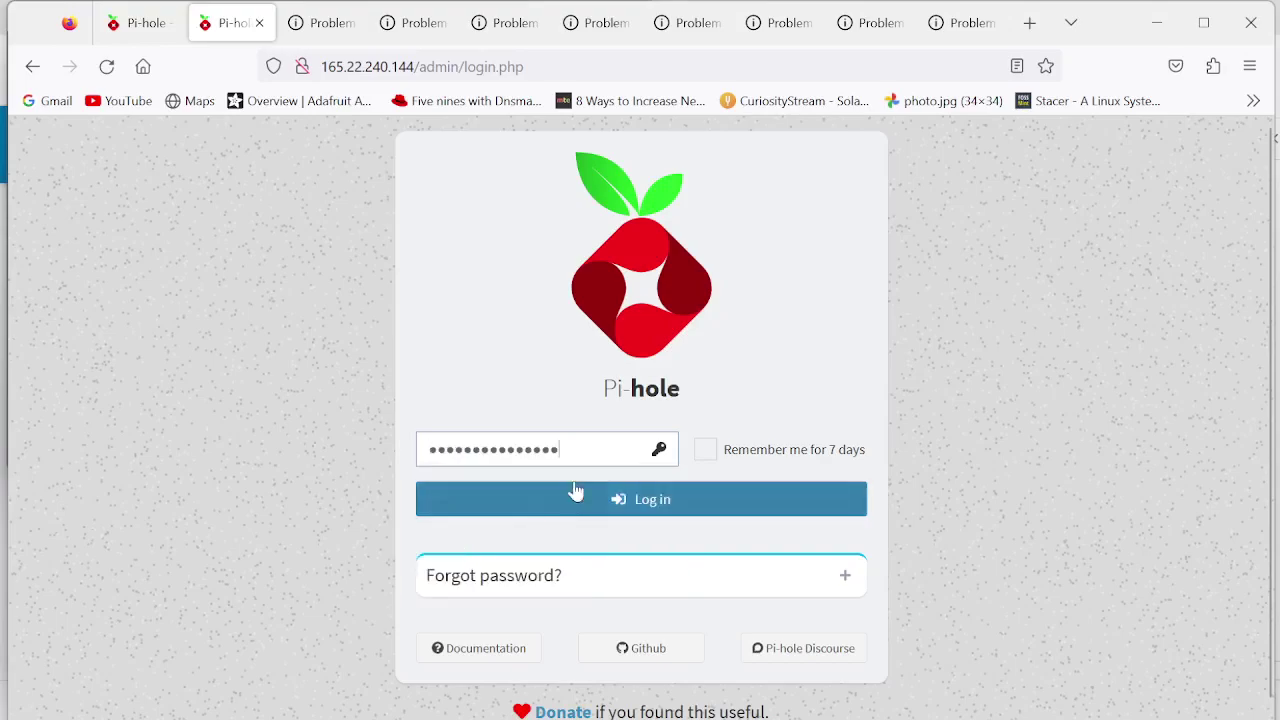
click(704, 449)
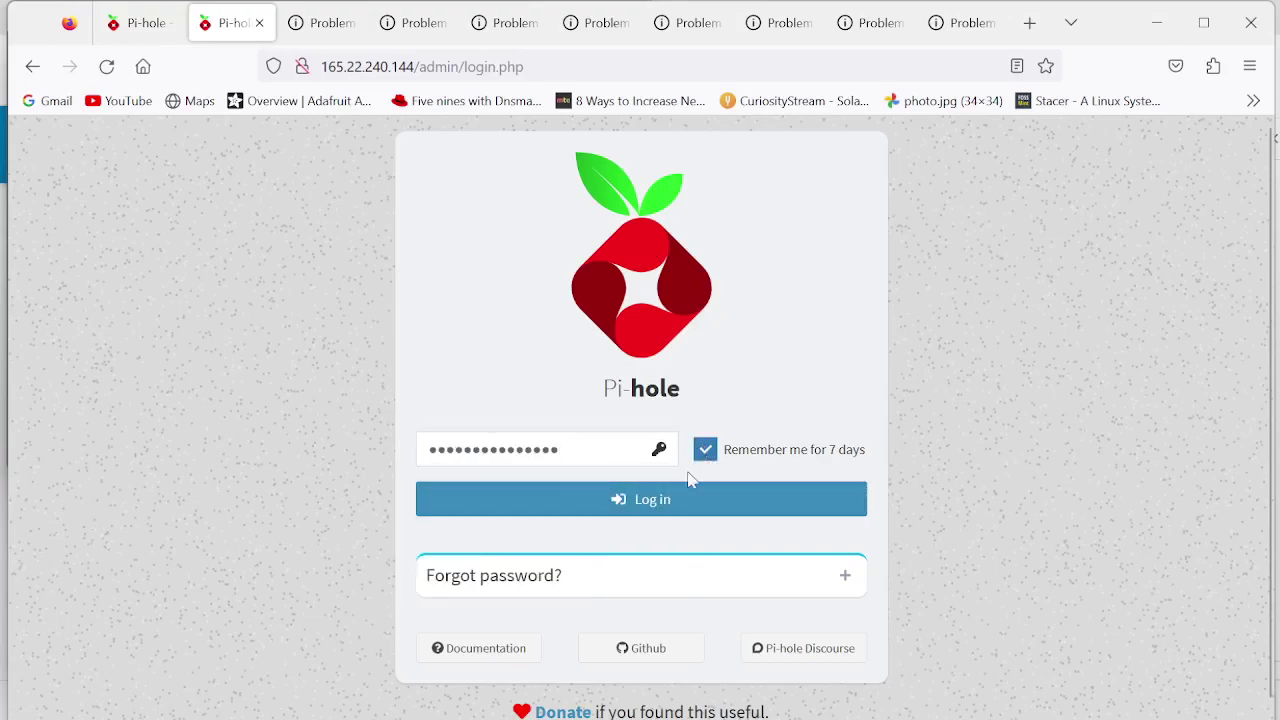
click(650, 510)
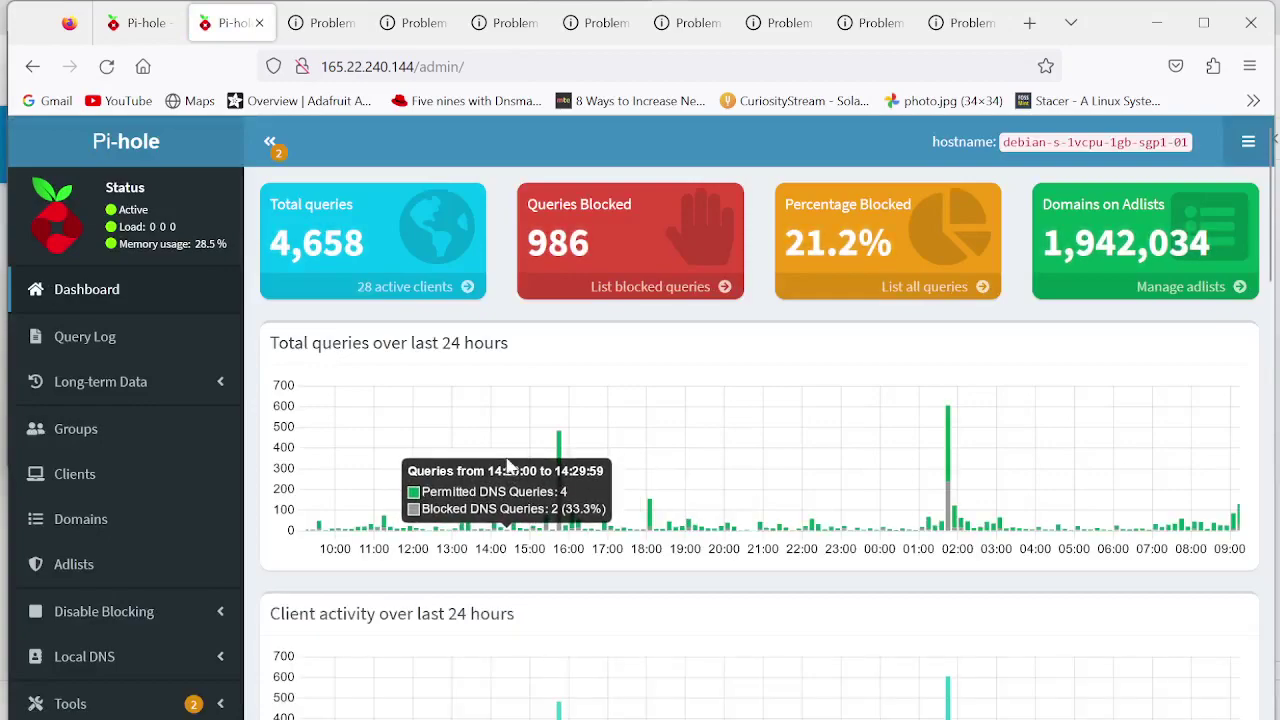
Open the queries behind the total queries spike just before 02:00 and review their domains, clients and statuses
scroll(509, 467, down, 2)
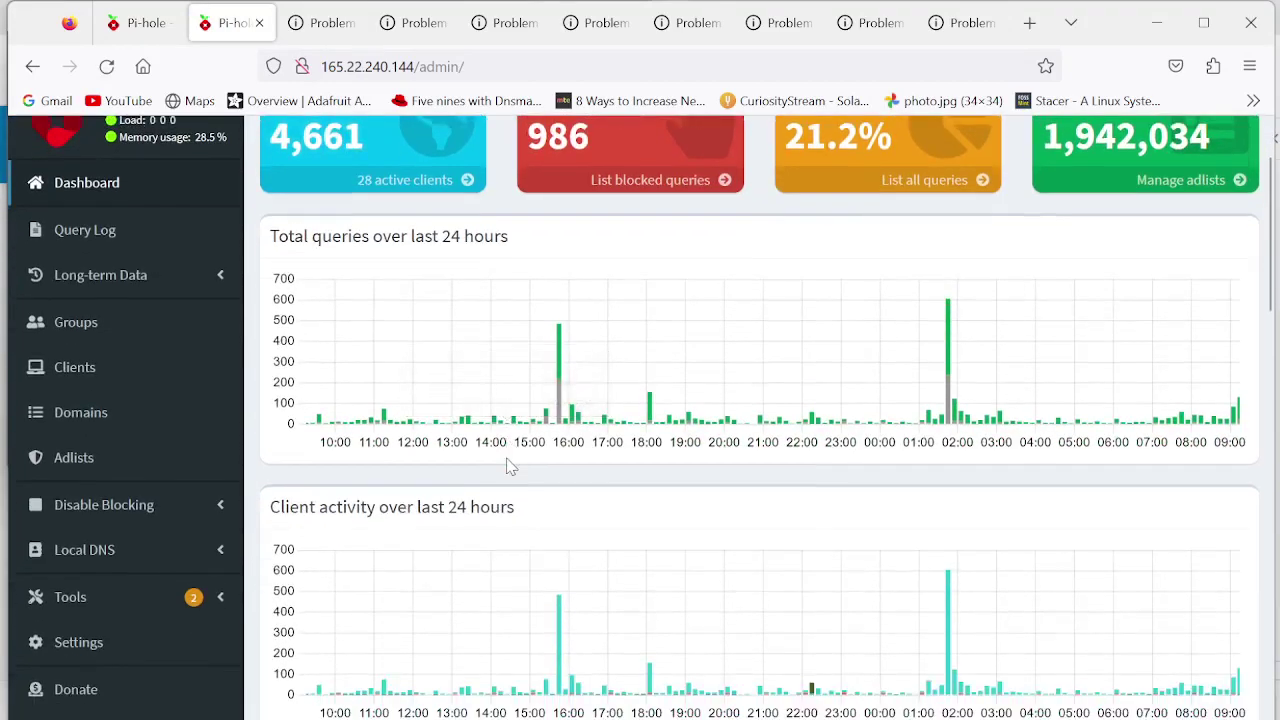
click(950, 335)
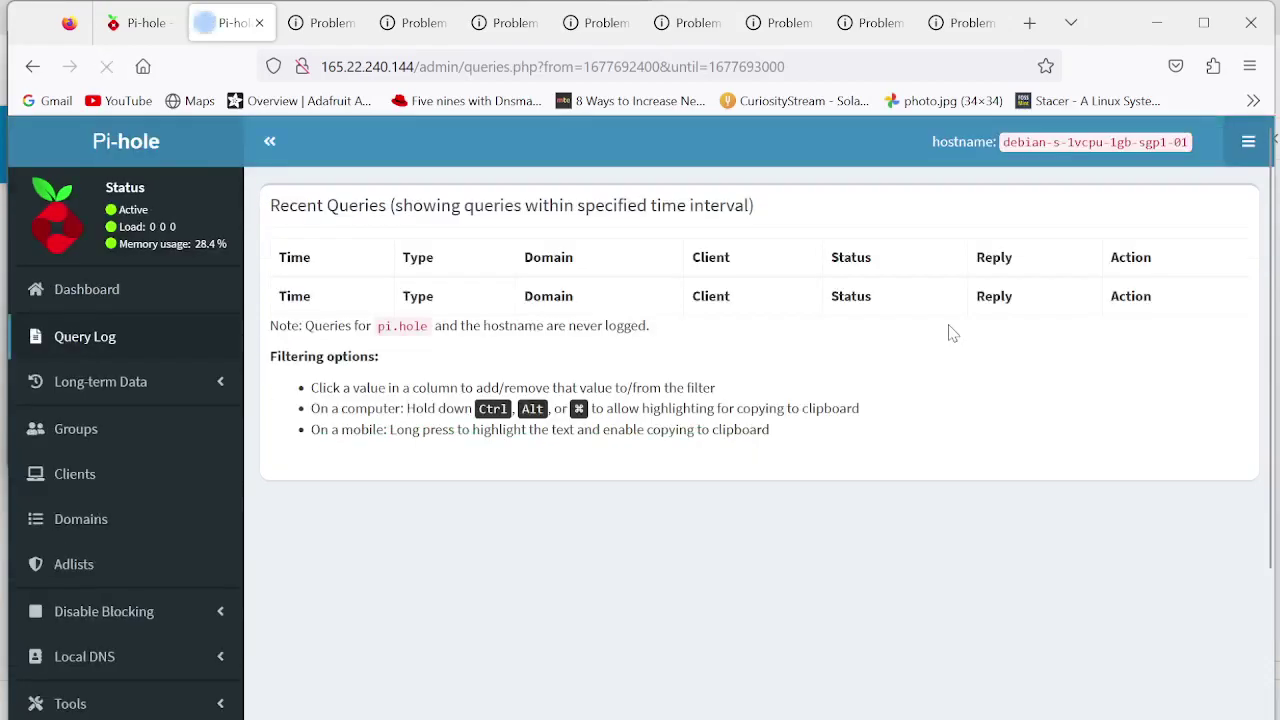
scroll(618, 458, down, 2)
scroll(618, 458, down, 1)
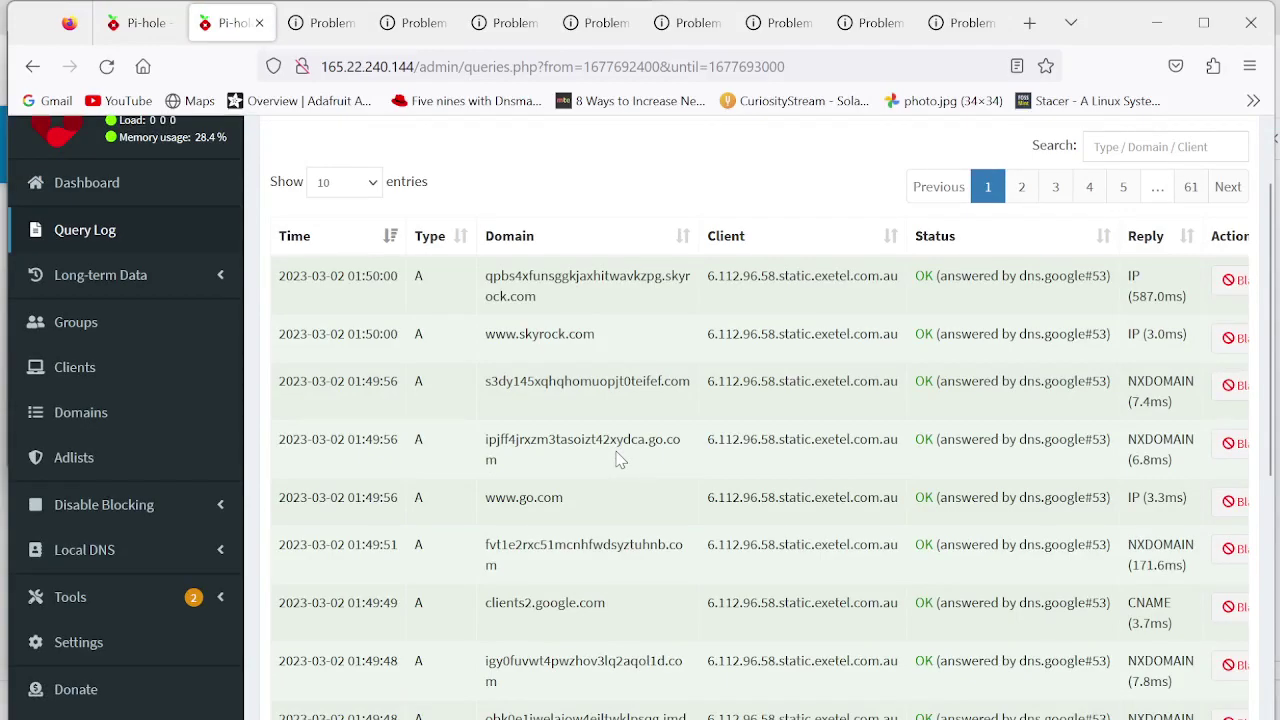
scroll(620, 458, down, 3)
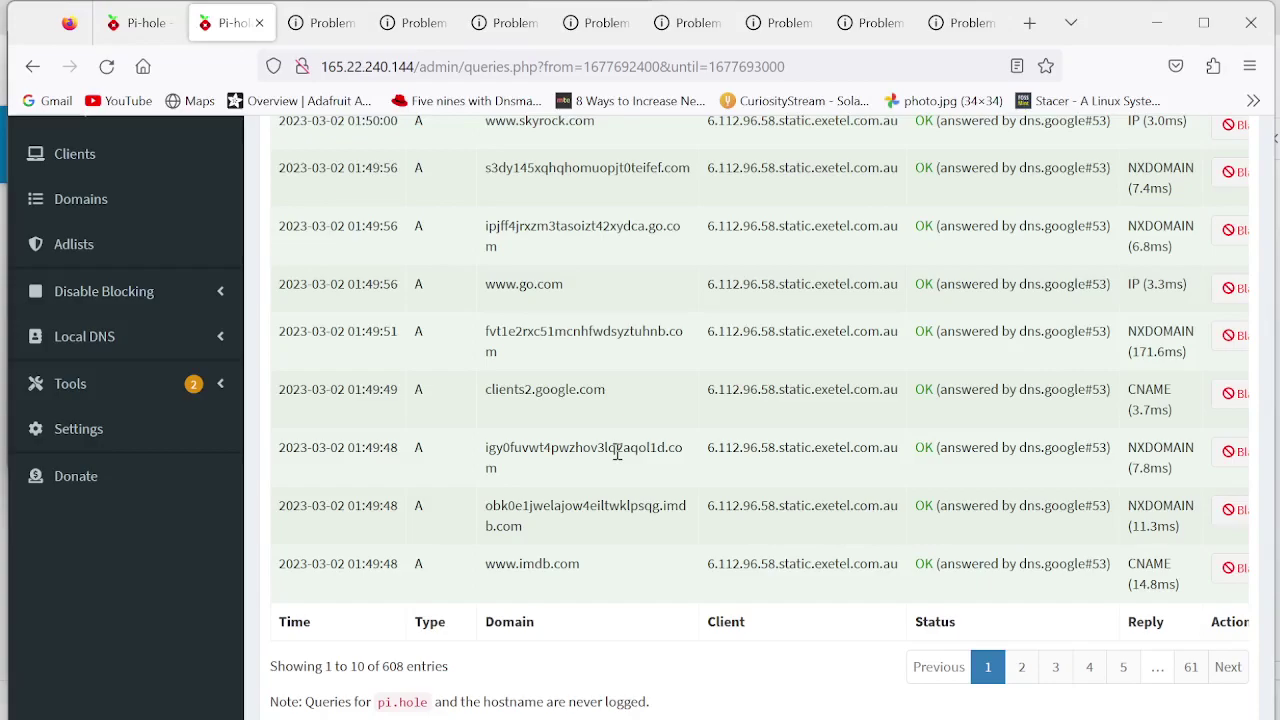
scroll(617, 452, up, 3)
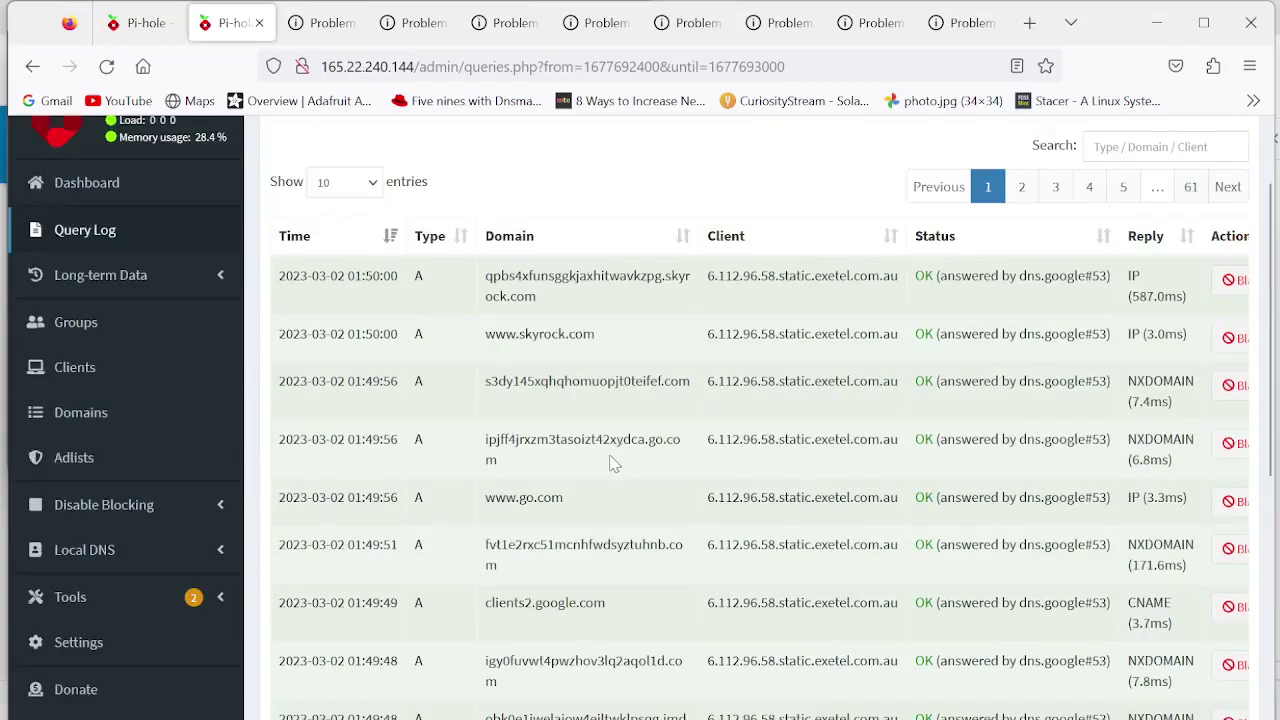
Open the DNS settings and disable both Google IPv4 upstream servers
click(63, 645)
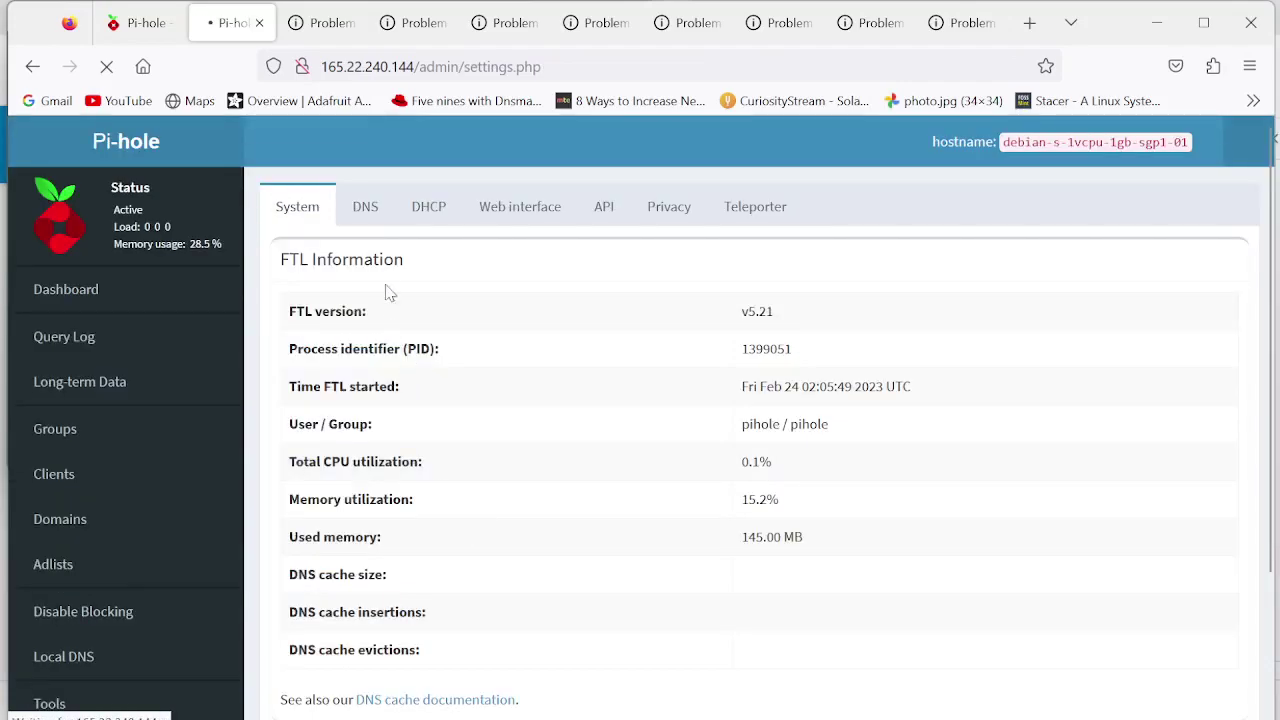
click(364, 207)
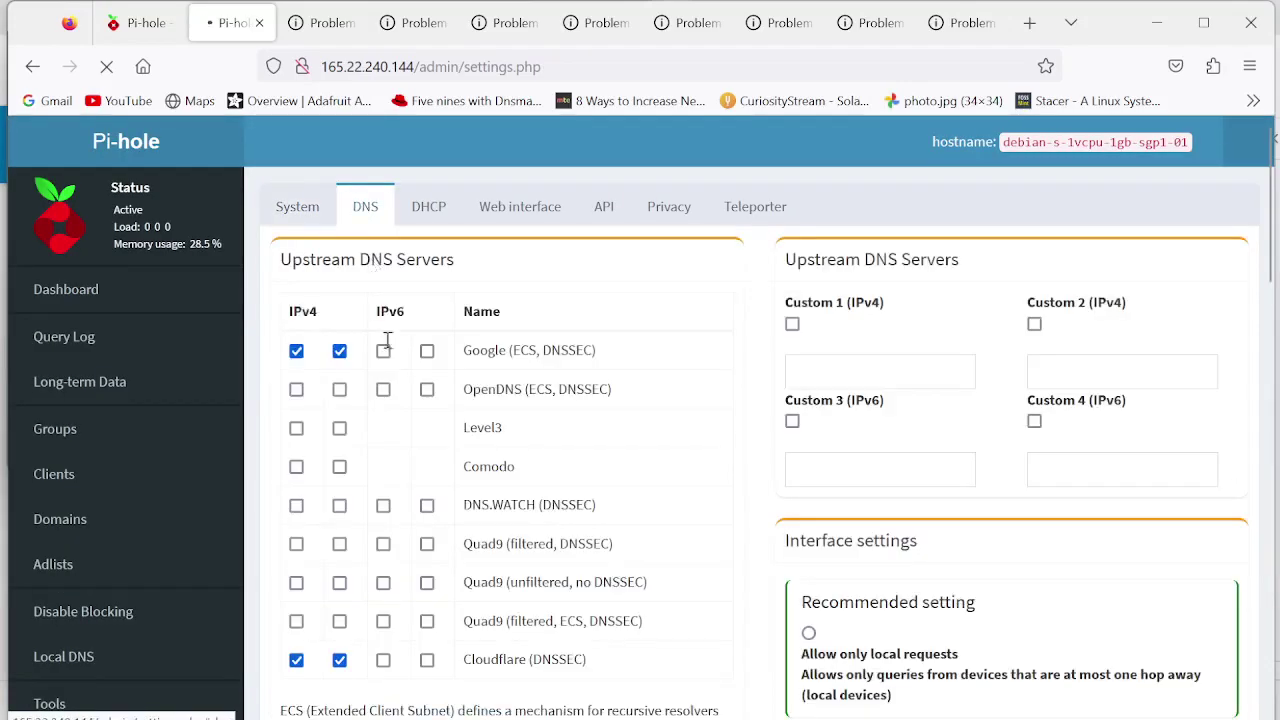
click(296, 351)
click(339, 351)
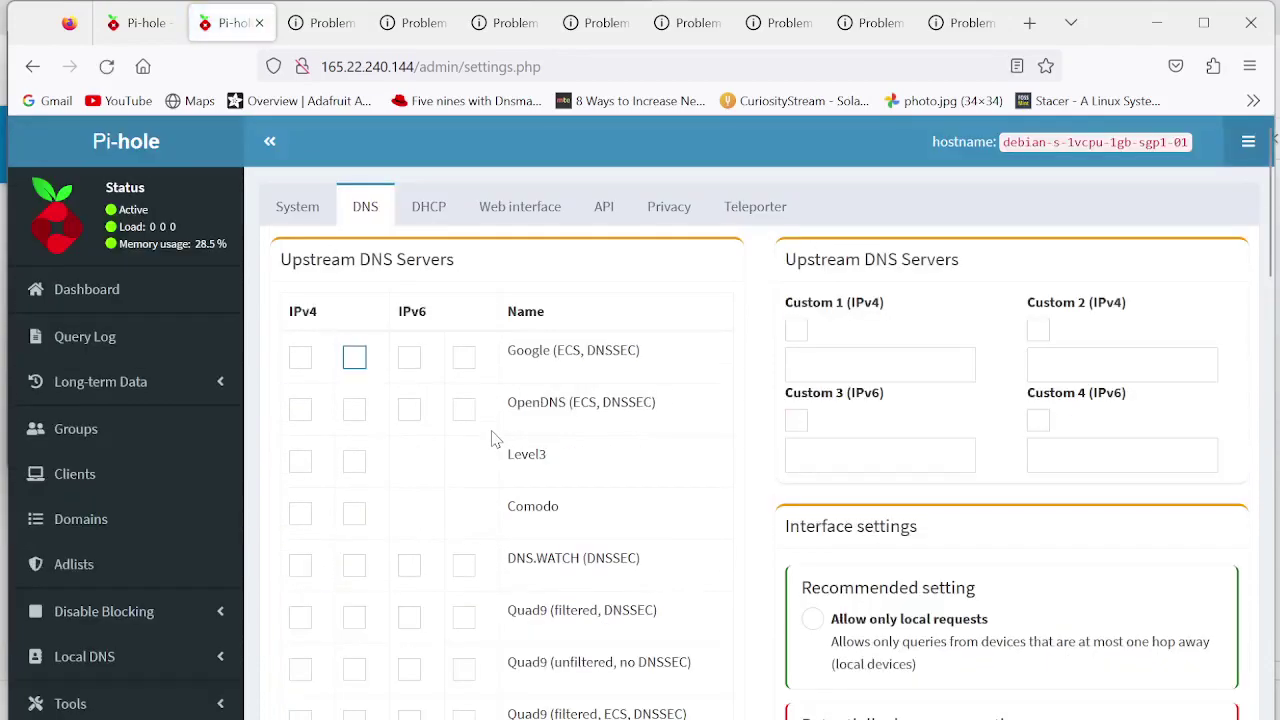
Disable the first Cloudflare IPv4 upstream server, enable the first OpenDNS IPv4 server, and save the DNS settings
scroll(492, 440, down, 4)
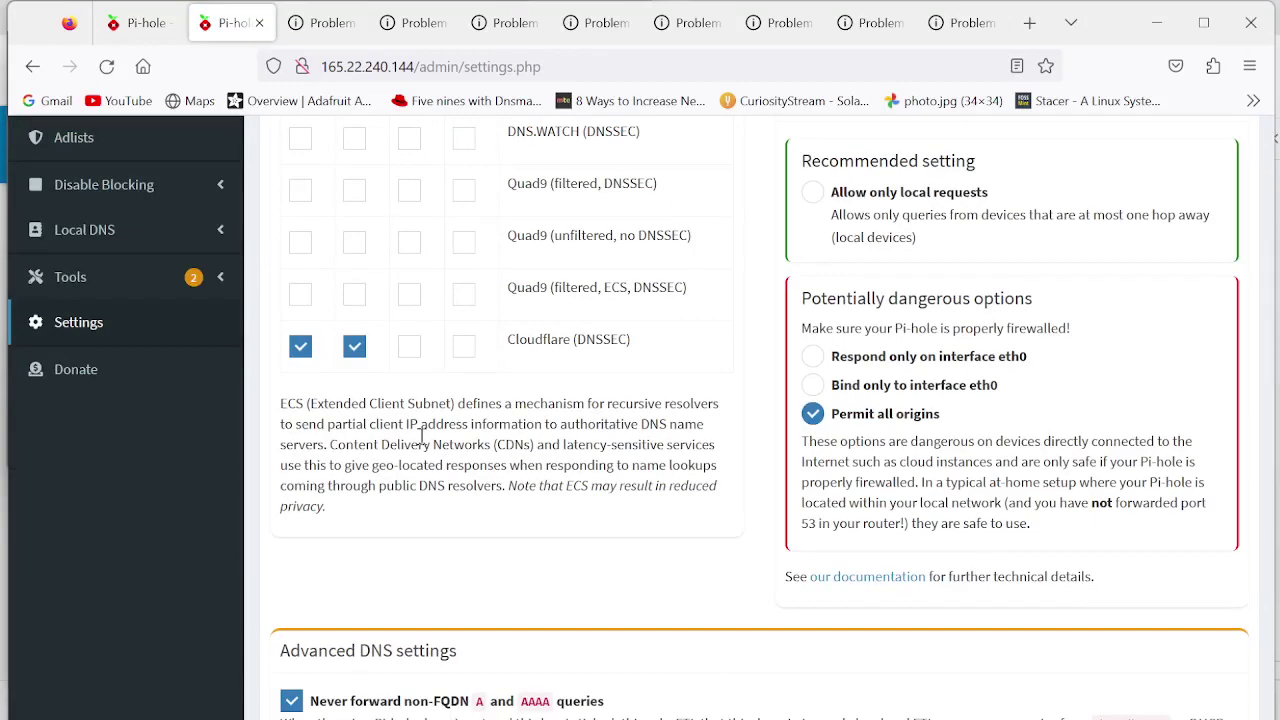
scroll(421, 437, up, 1)
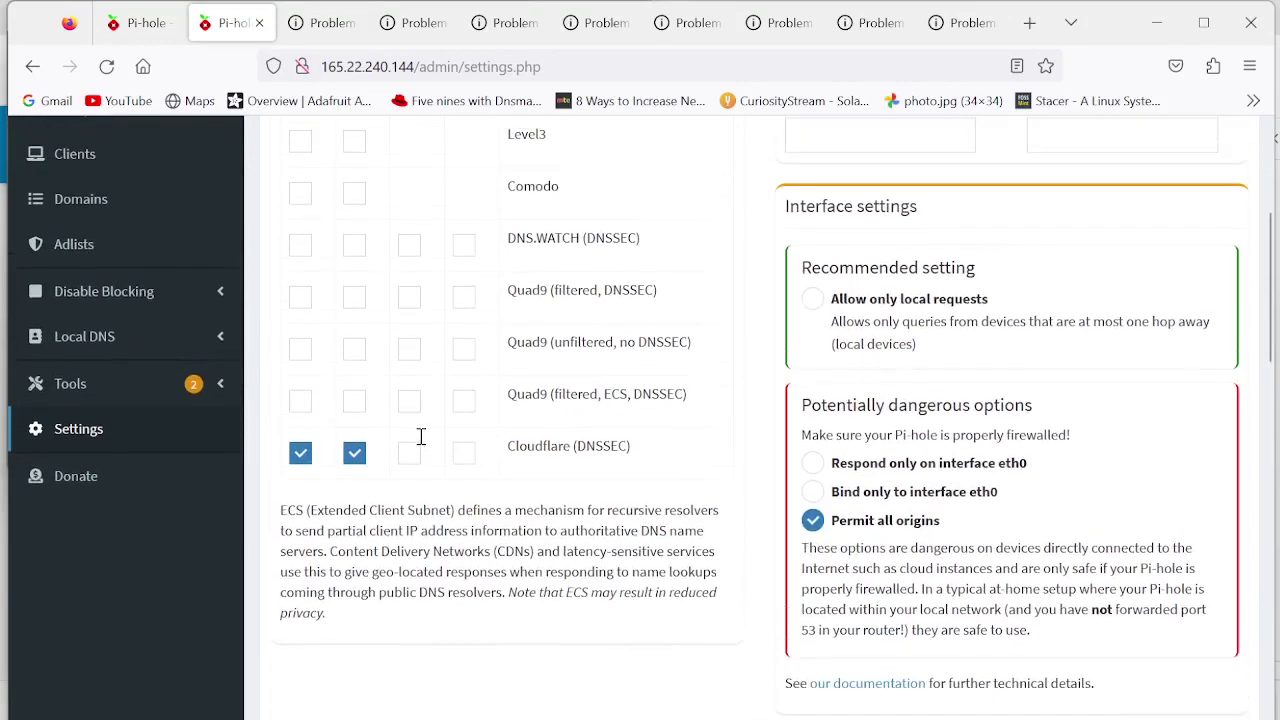
click(301, 455)
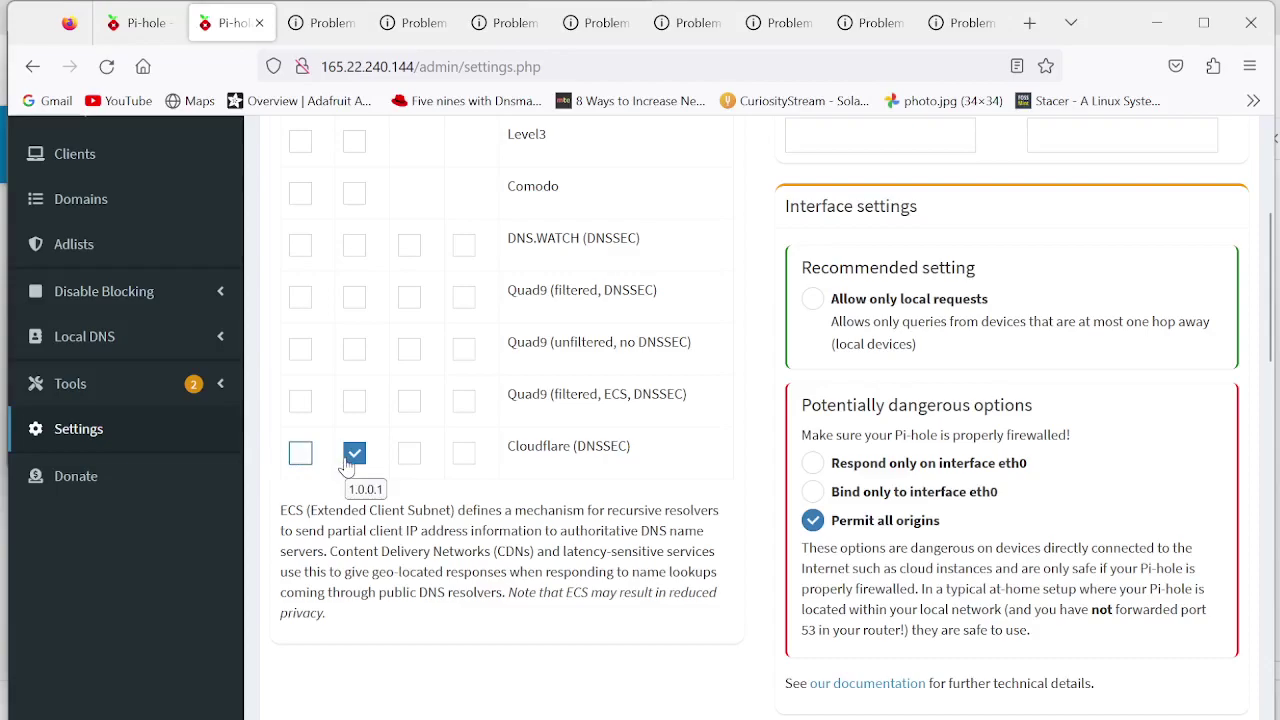
scroll(354, 462, up, 2)
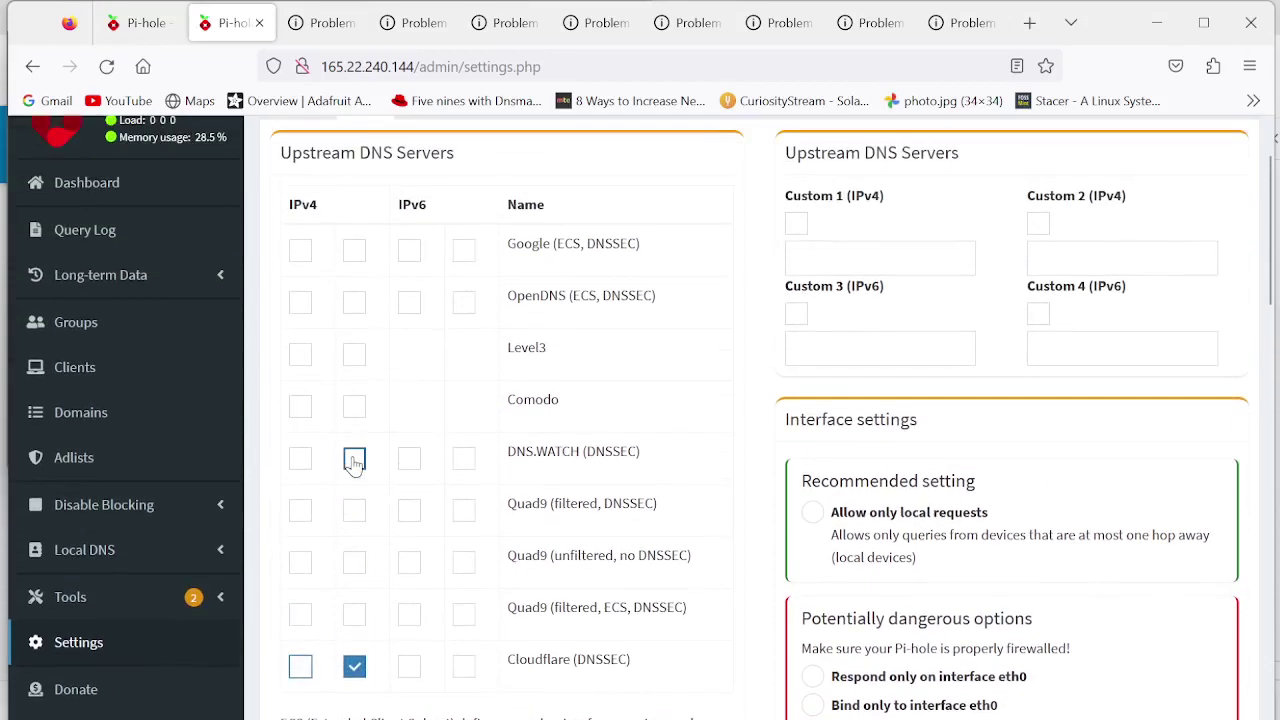
click(300, 302)
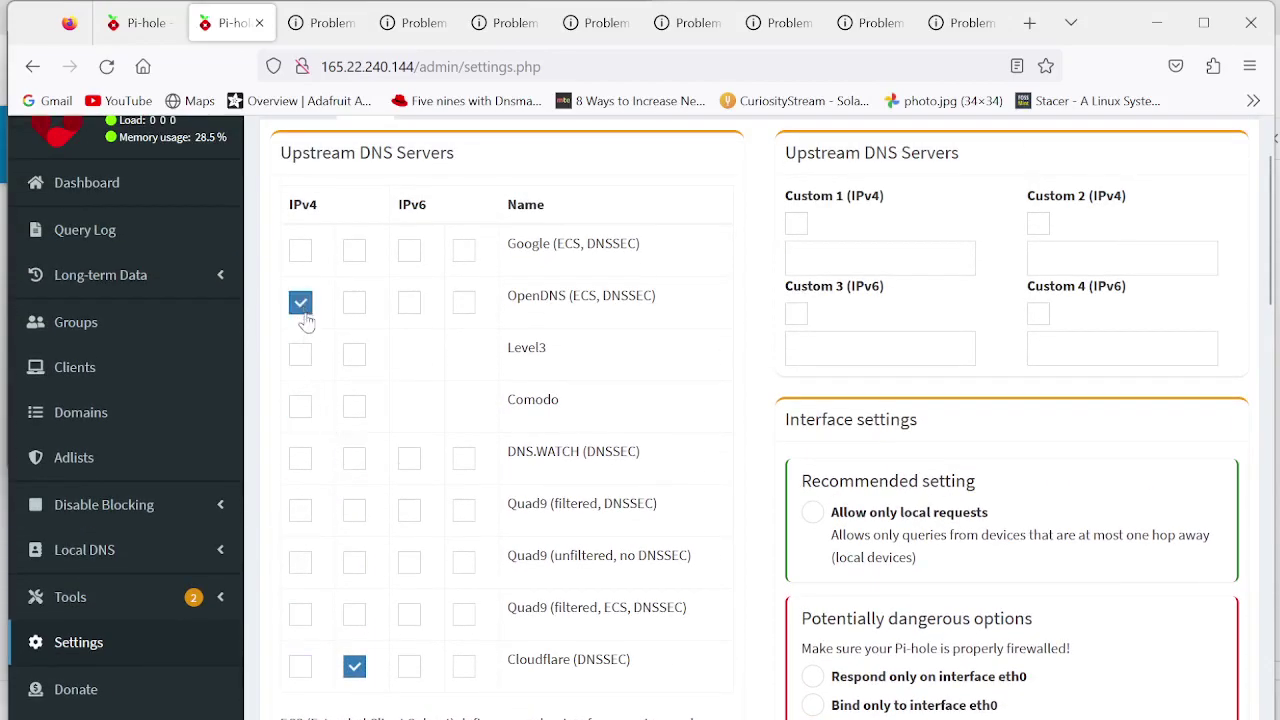
scroll(517, 503, down, 1)
scroll(505, 510, down, 3)
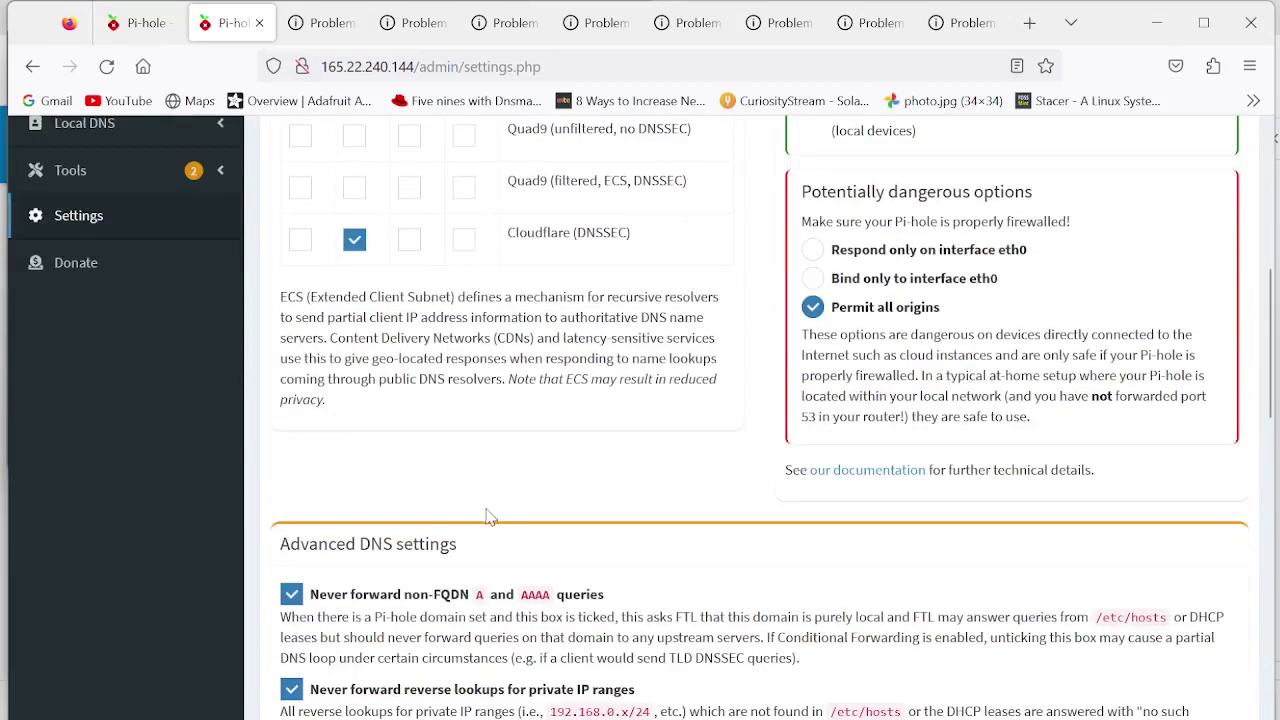
scroll(486, 517, down, 4)
scroll(415, 520, down, 3)
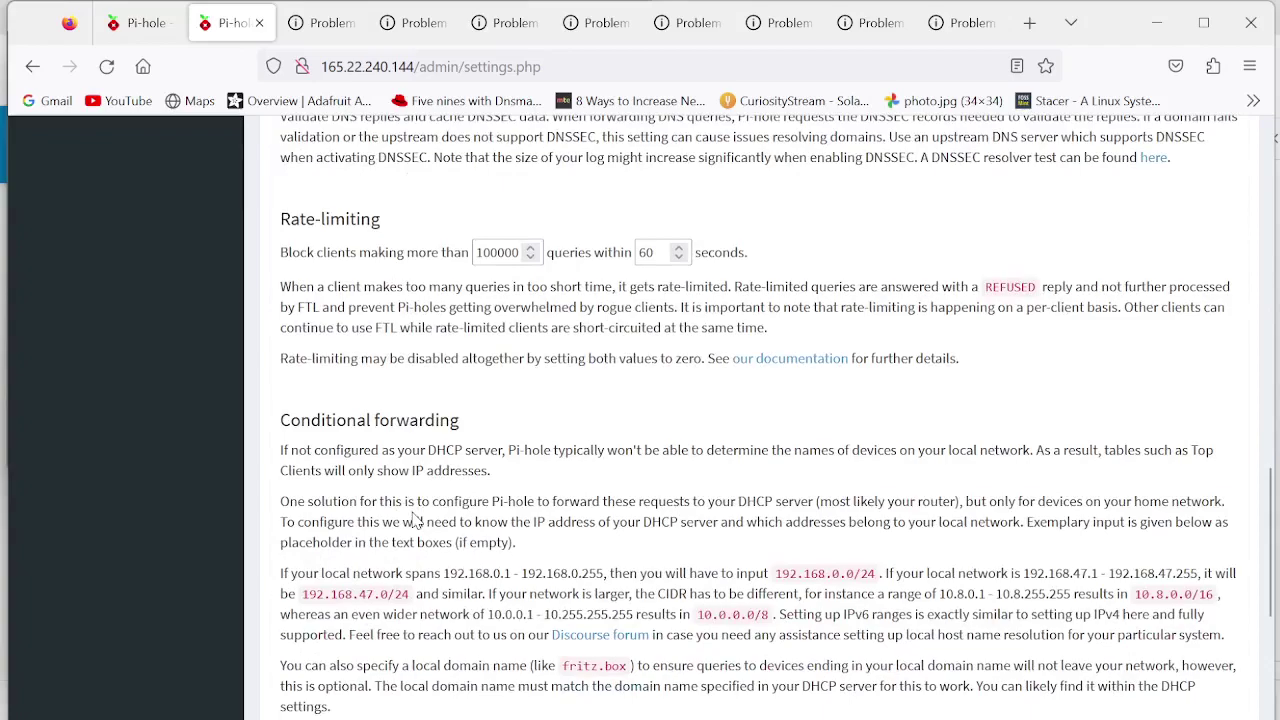
scroll(415, 520, down, 4)
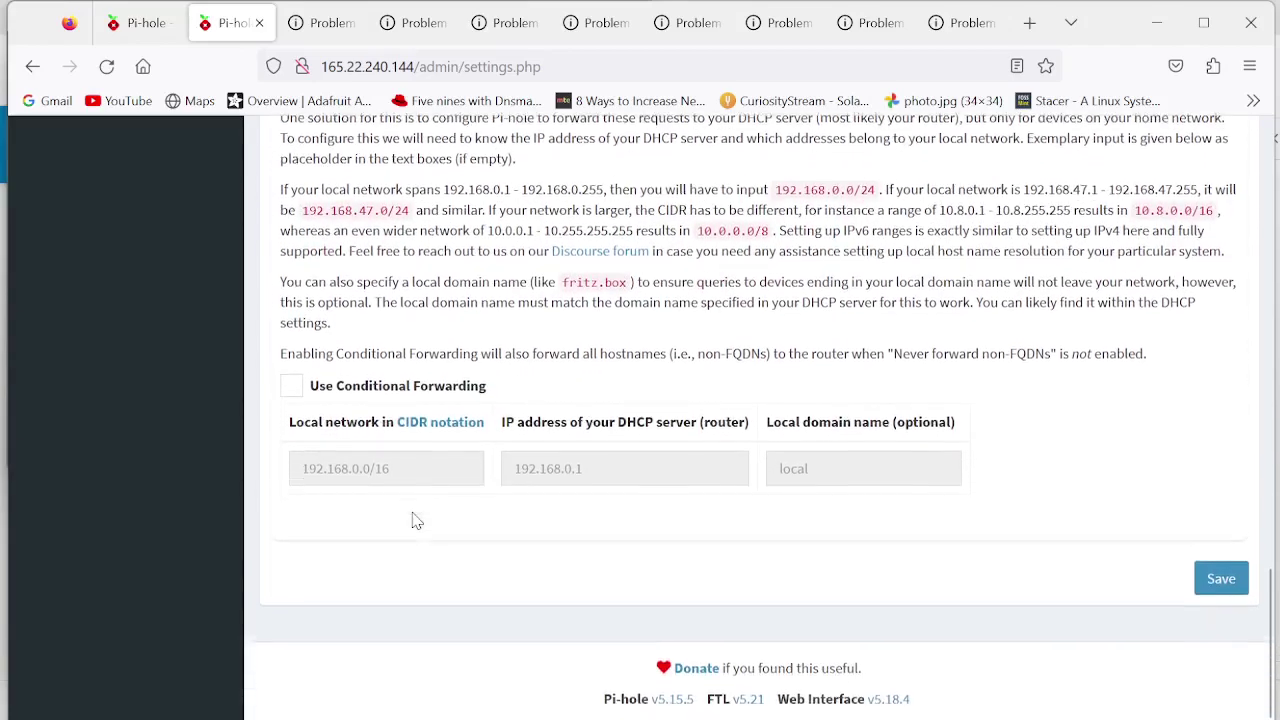
click(1212, 571)
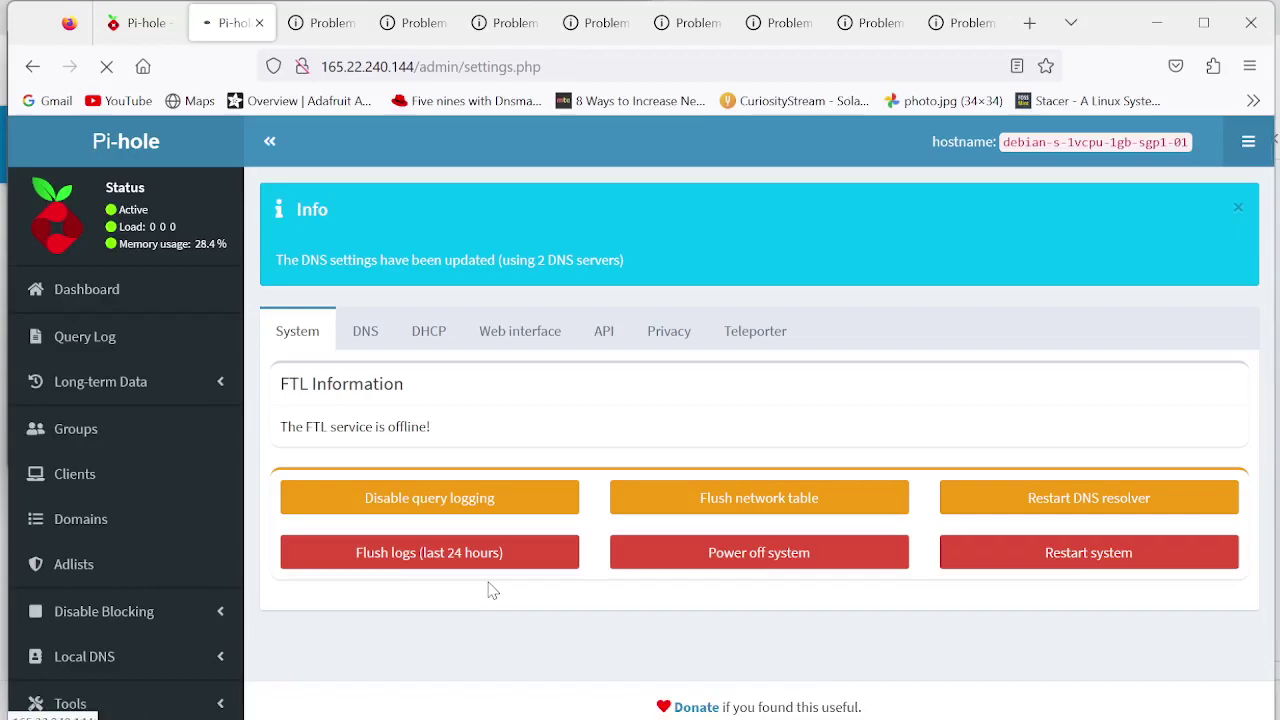
Flush the network table and restart the DNS resolver, confirming the restart
click(720, 495)
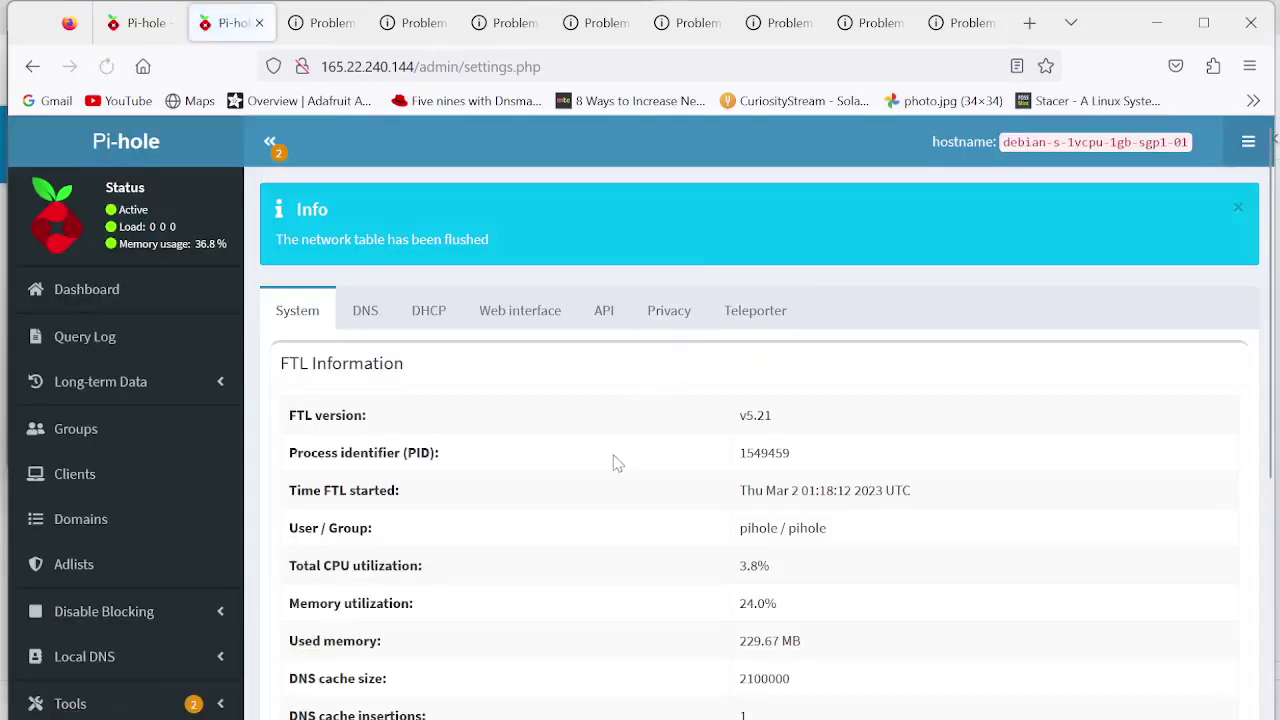
scroll(614, 460, down, 4)
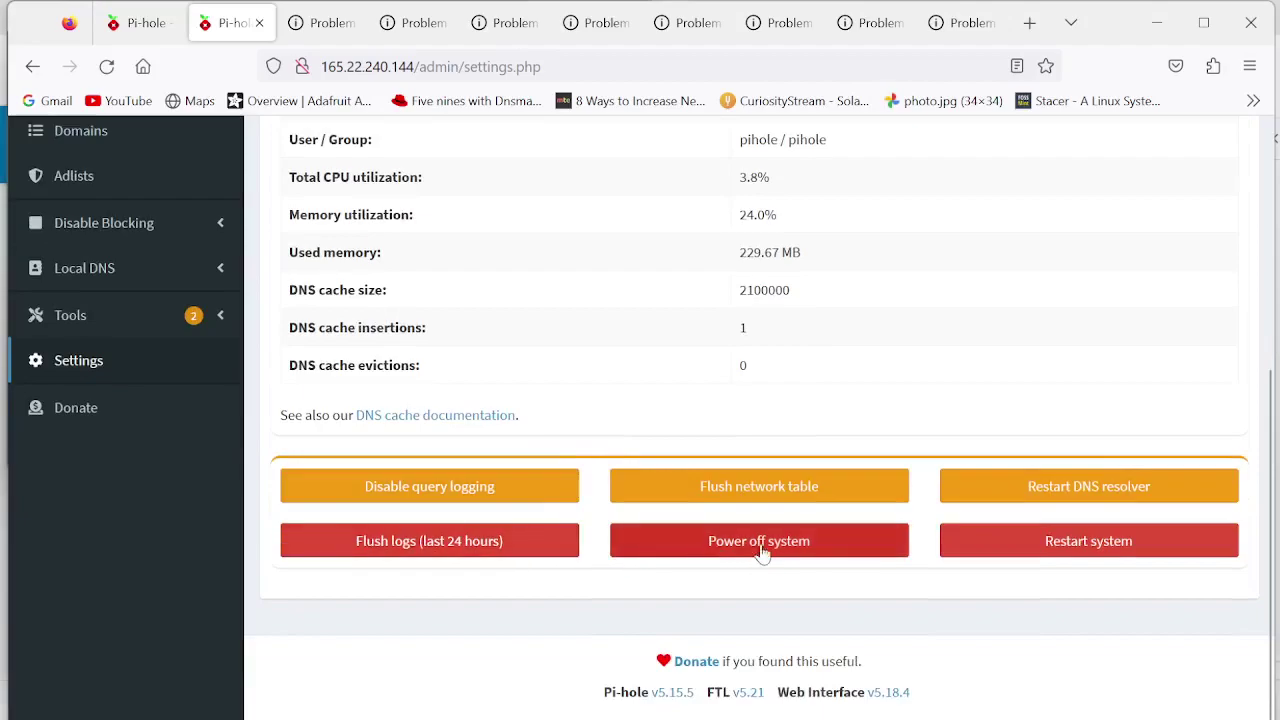
click(985, 490)
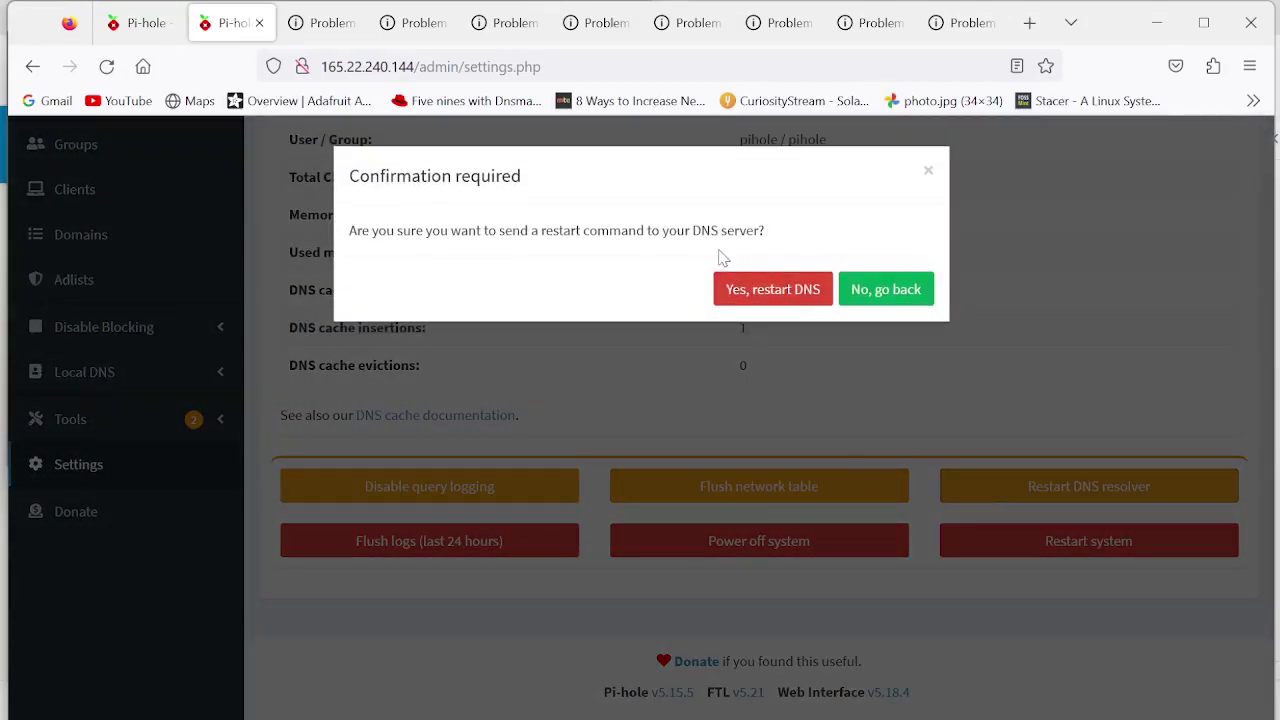
click(745, 287)
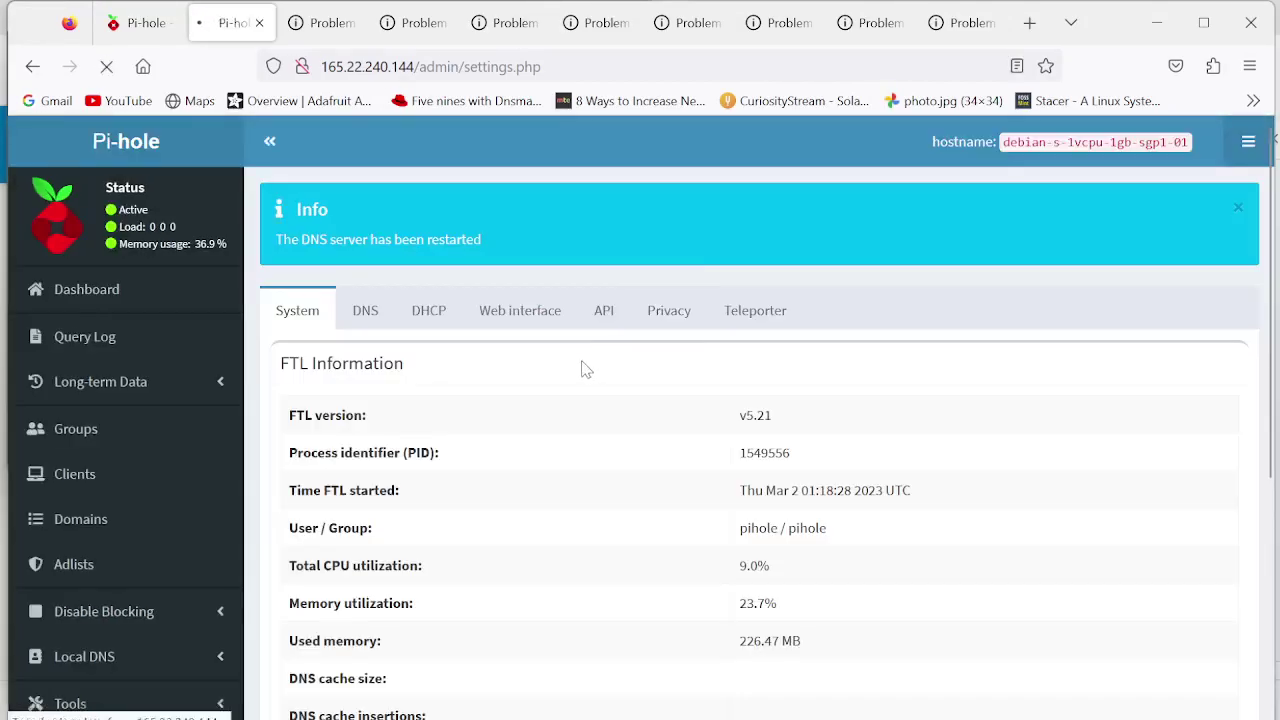
scroll(580, 366, down, 4)
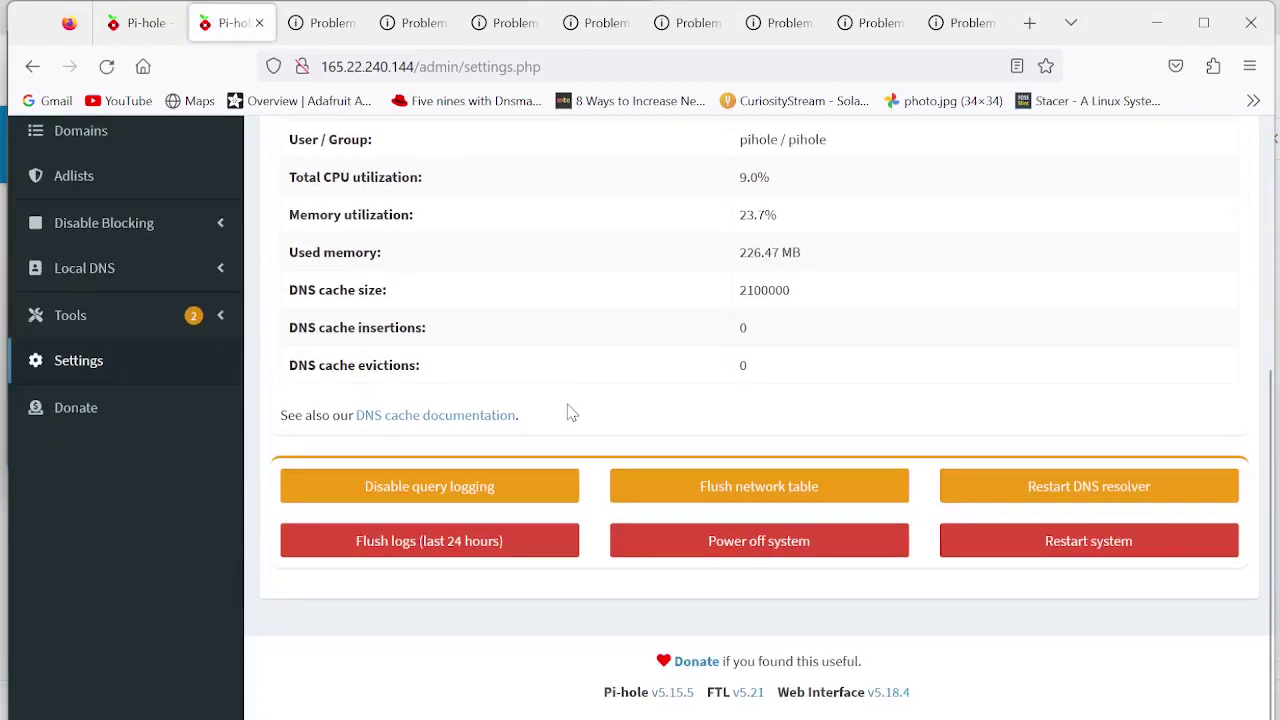
scroll(620, 477, up, 2)
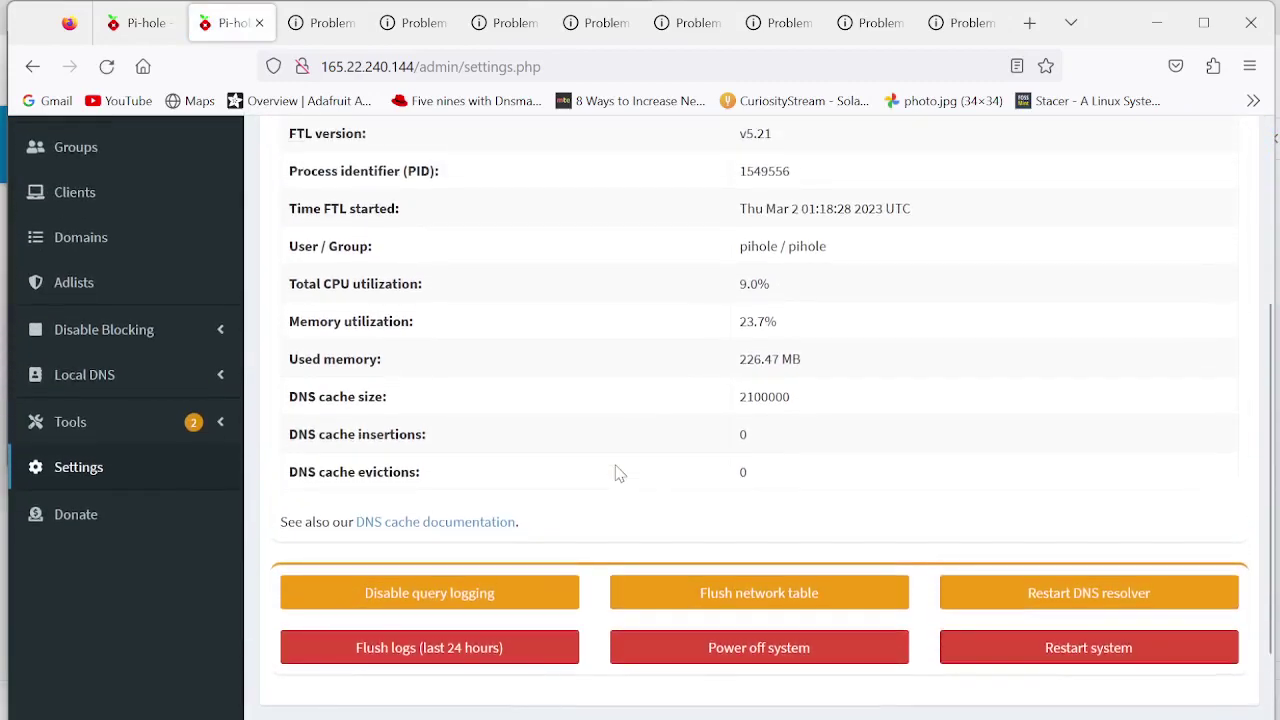
scroll(617, 473, down, 2)
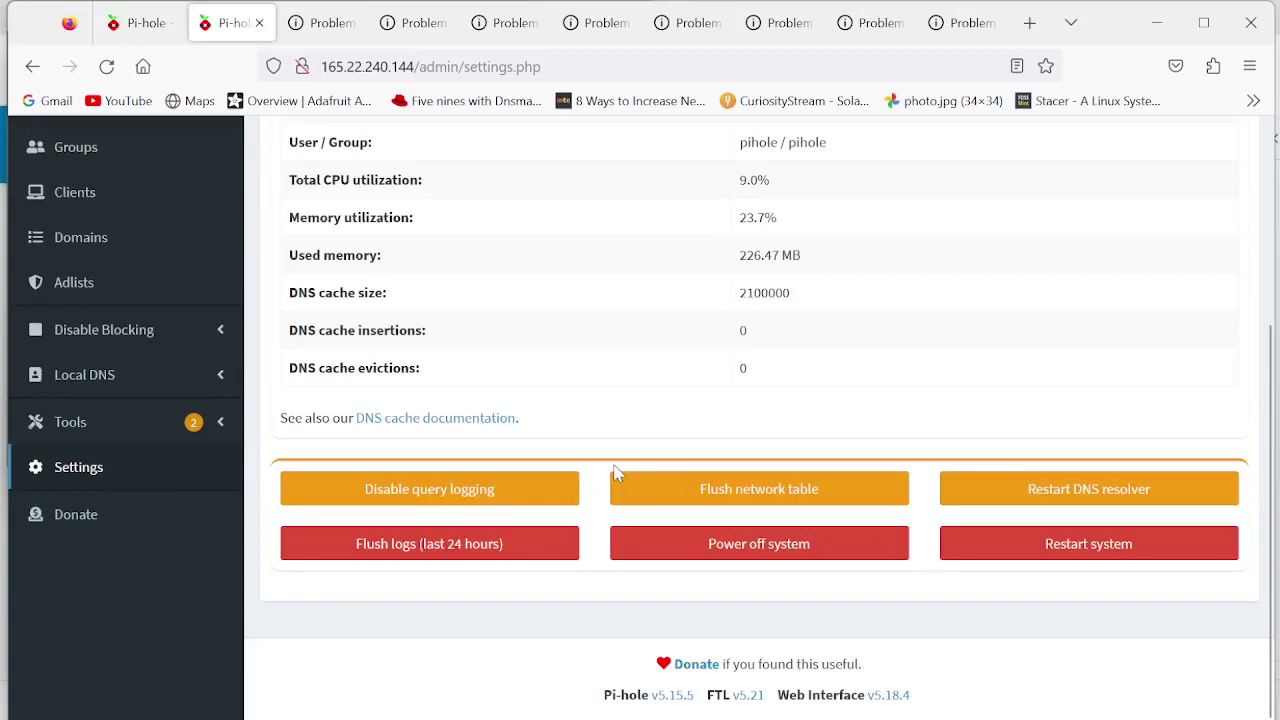
scroll(613, 473, up, 5)
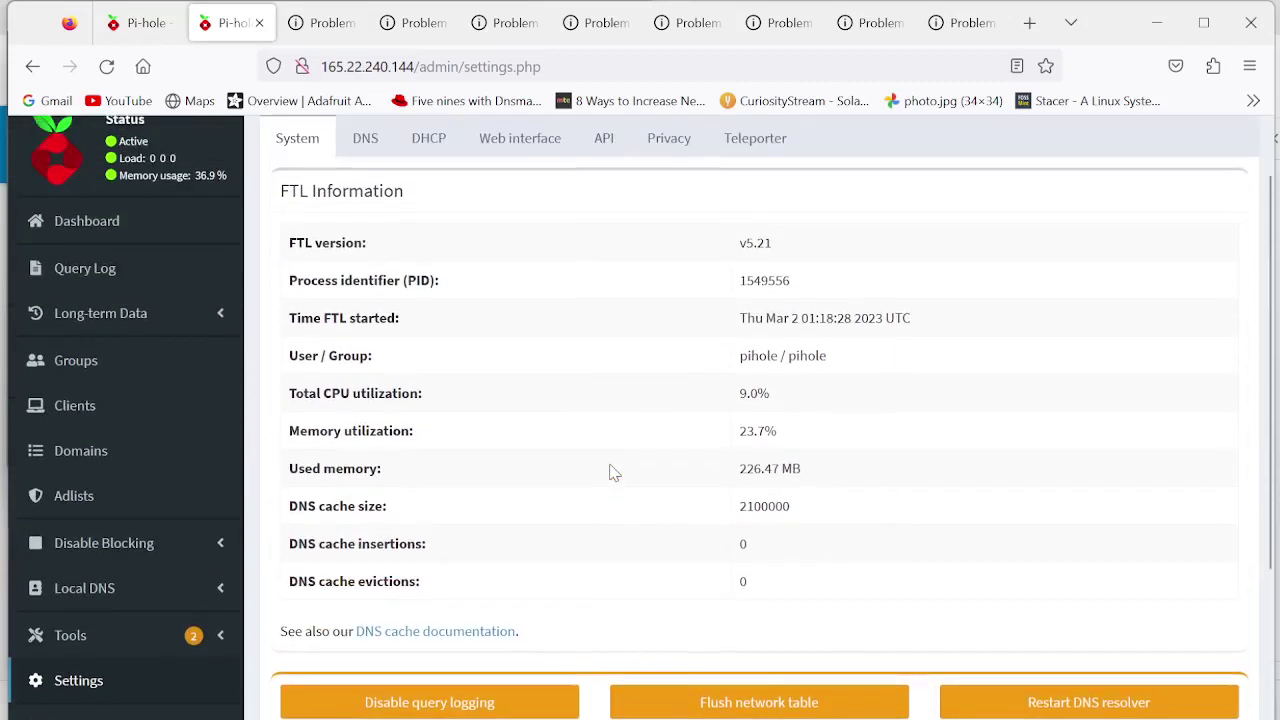
Open the long-term data graphics and plot the queries for today's date range
click(86, 289)
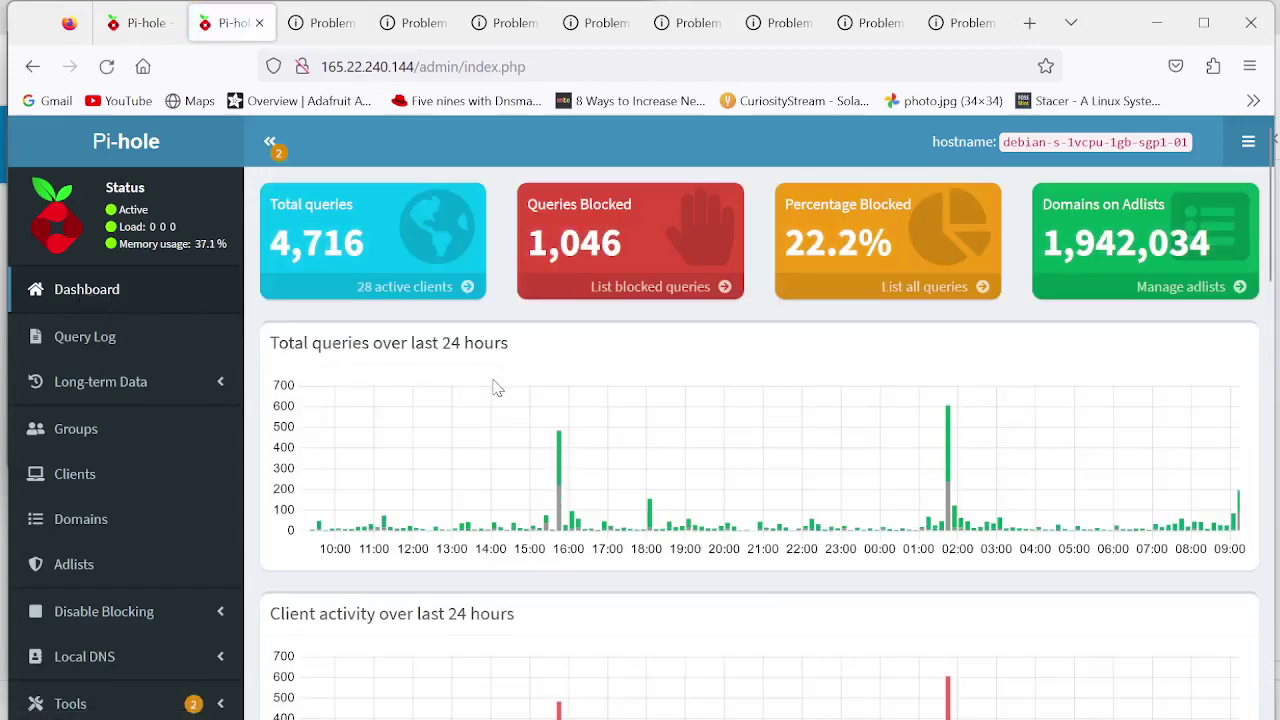
click(90, 382)
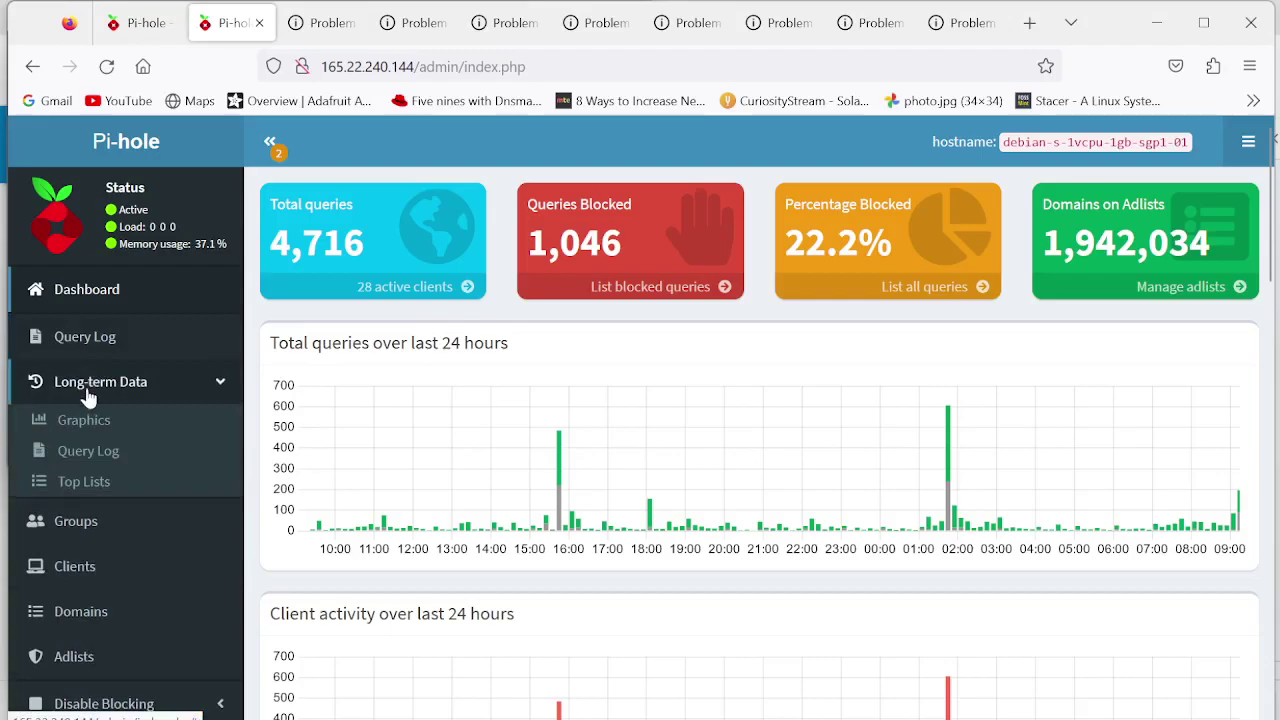
click(90, 424)
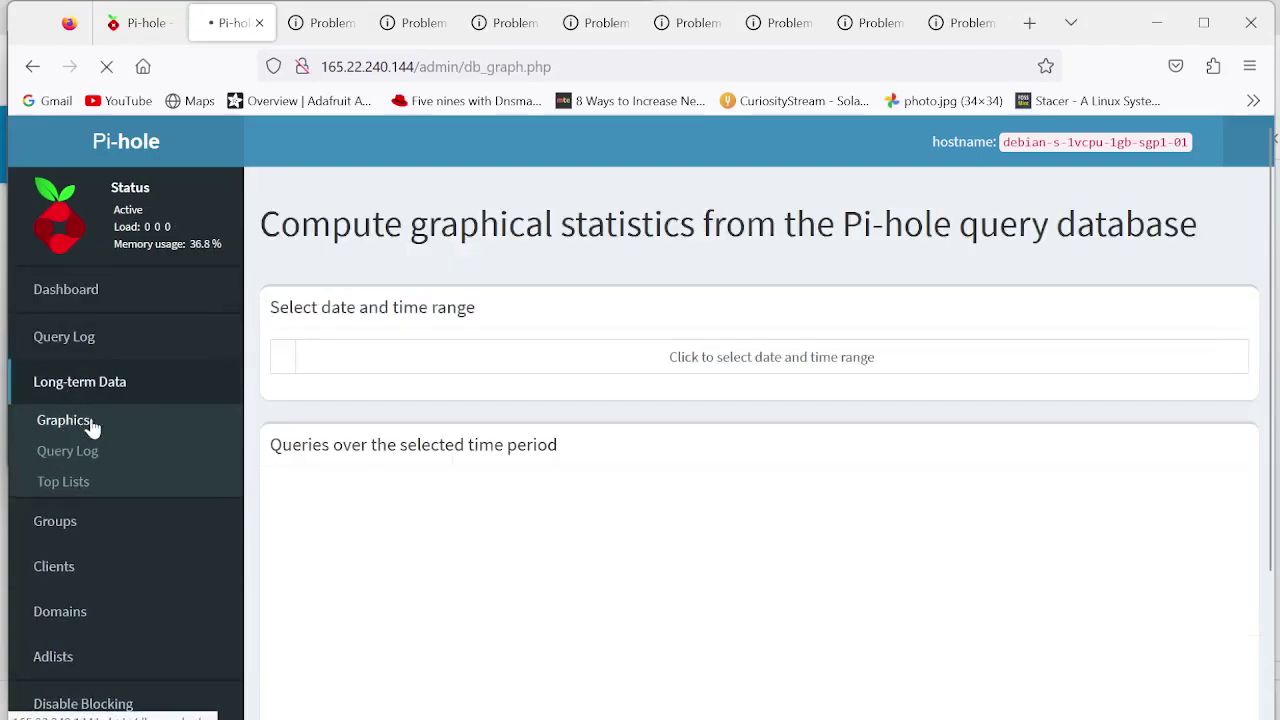
click(651, 366)
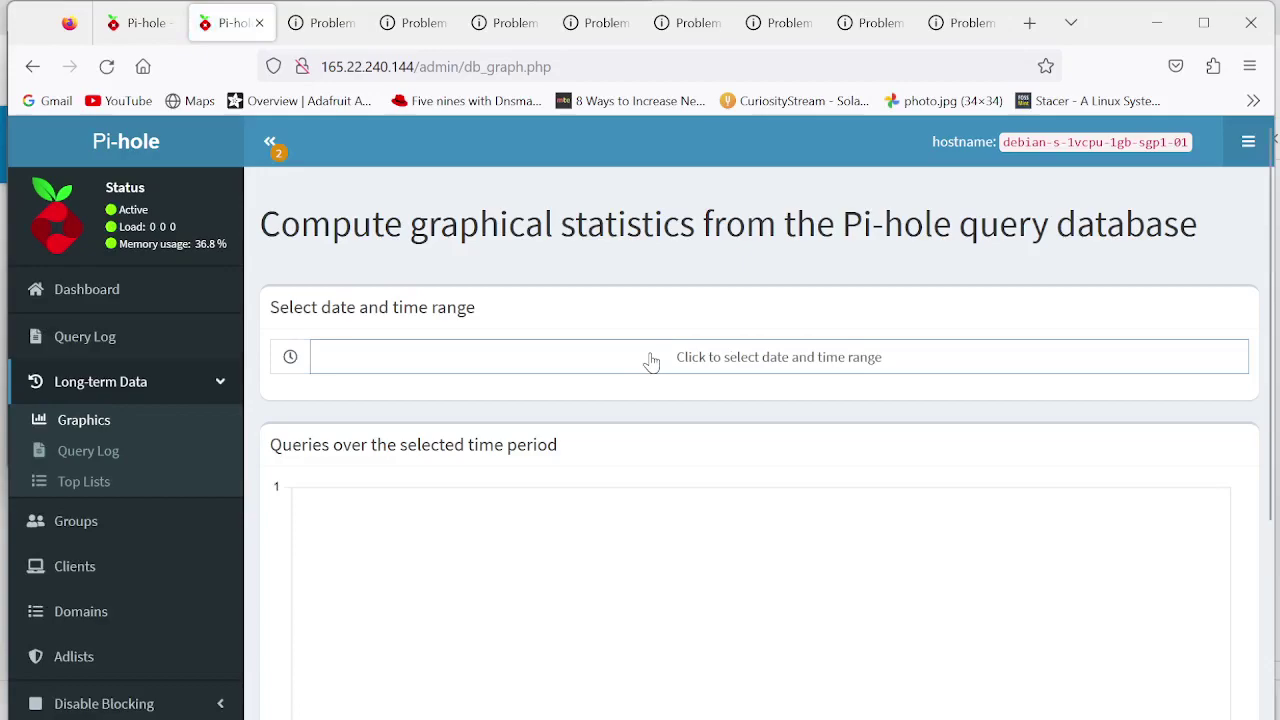
click(651, 362)
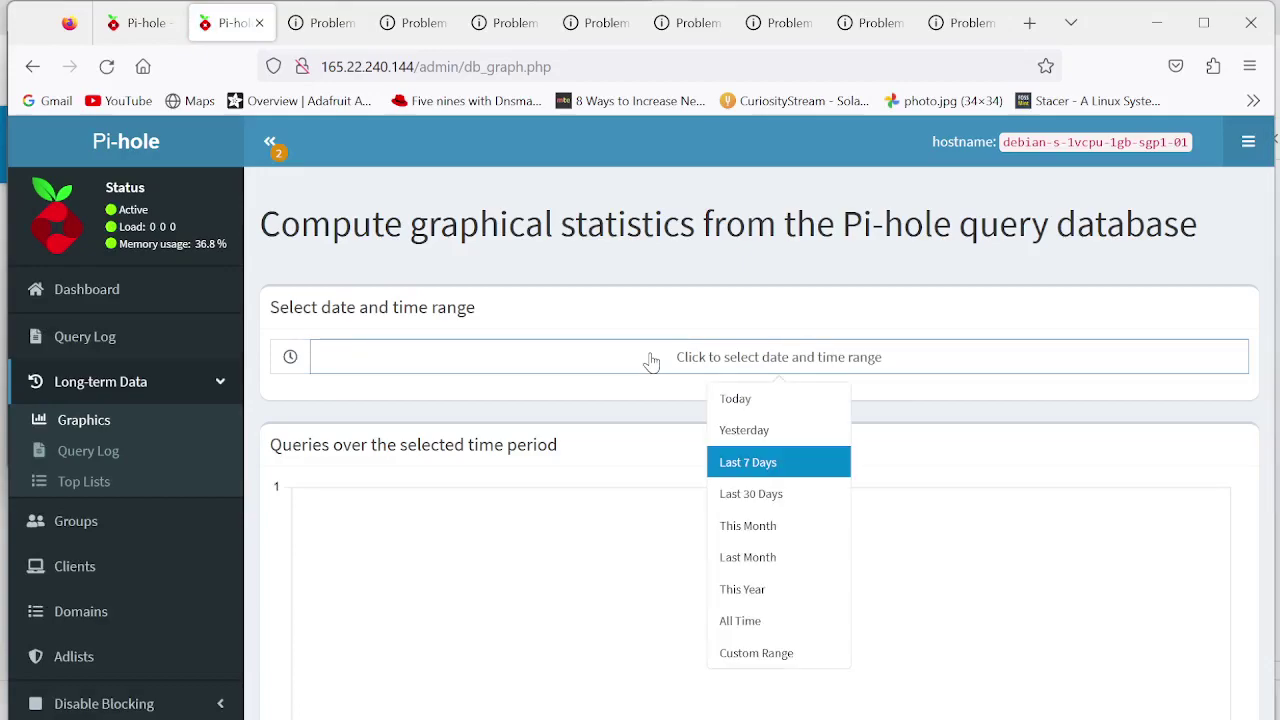
click(752, 405)
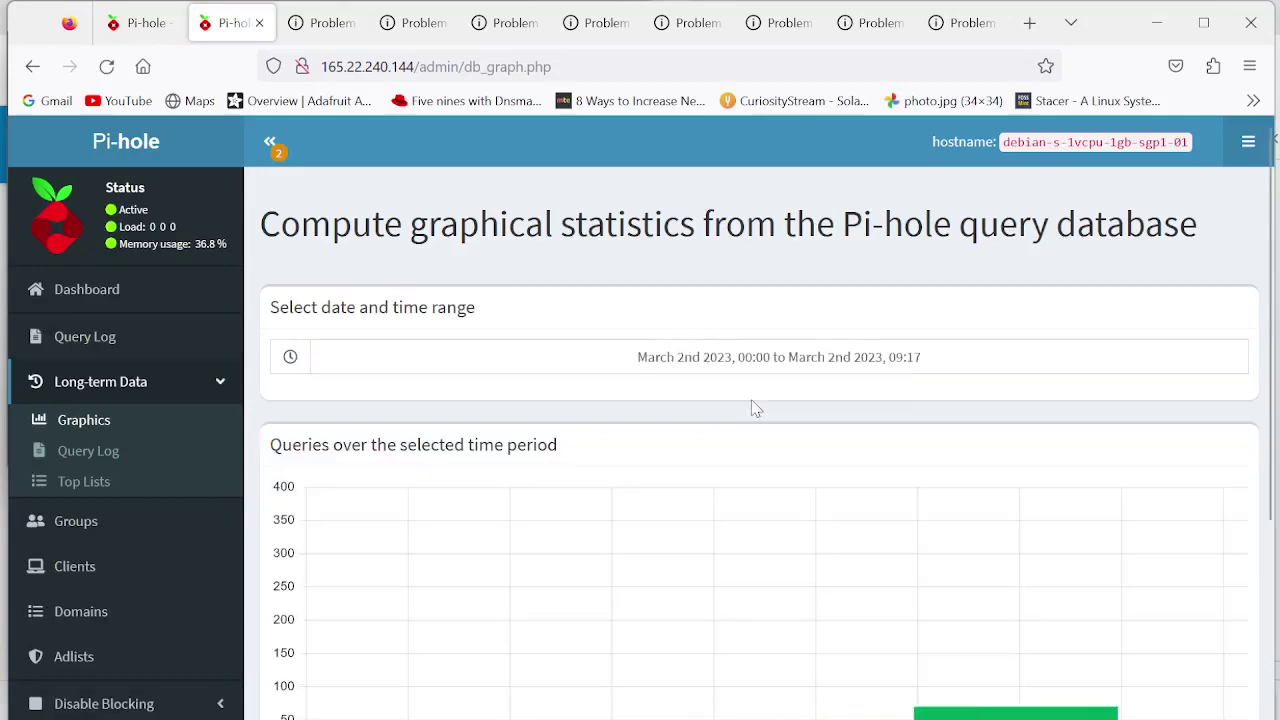
Open the queries behind the 01:45 to 01:48 spike in the long-term graph and review their domains, clients and statuses
scroll(672, 512, down, 2)
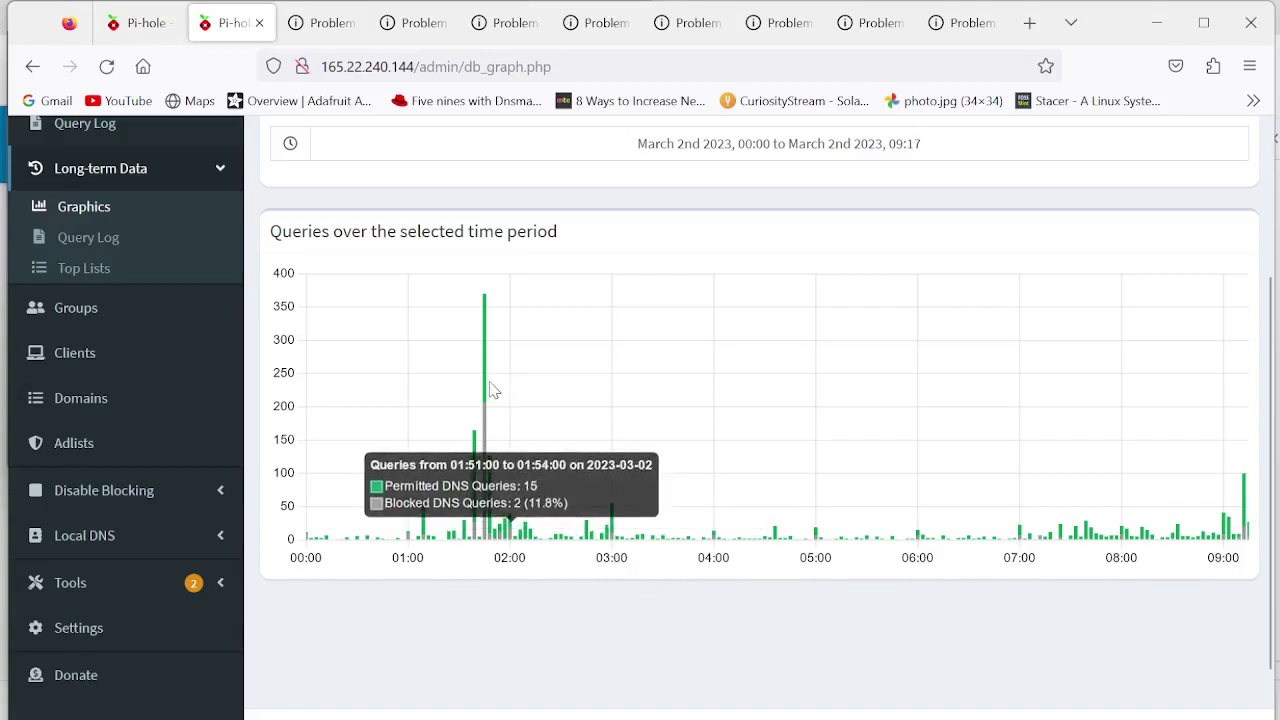
key(F5)
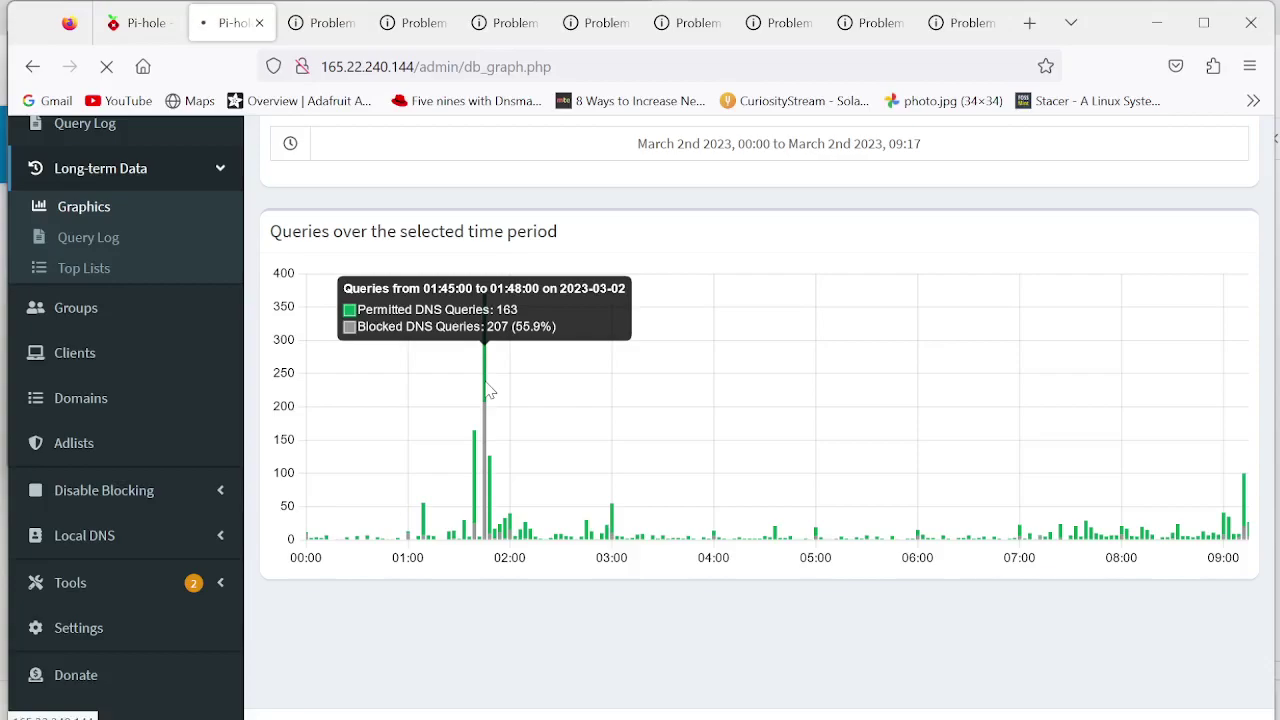
click(489, 390)
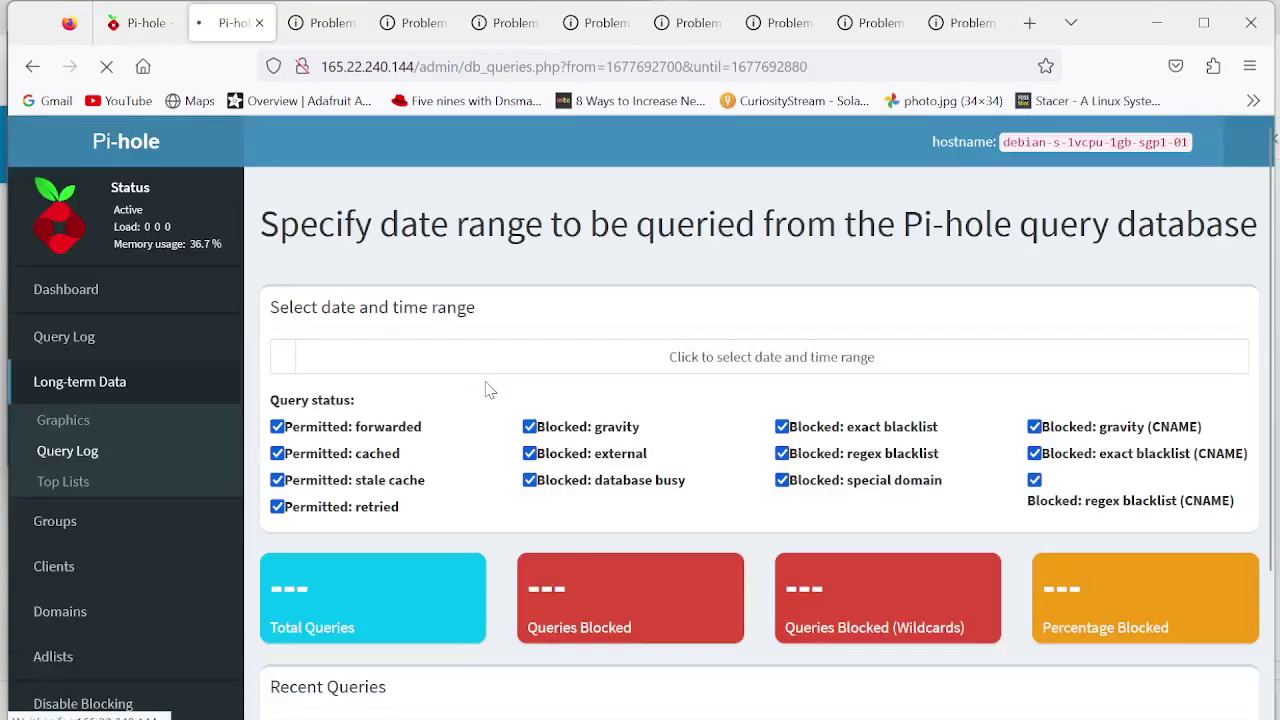
scroll(489, 390, down, 3)
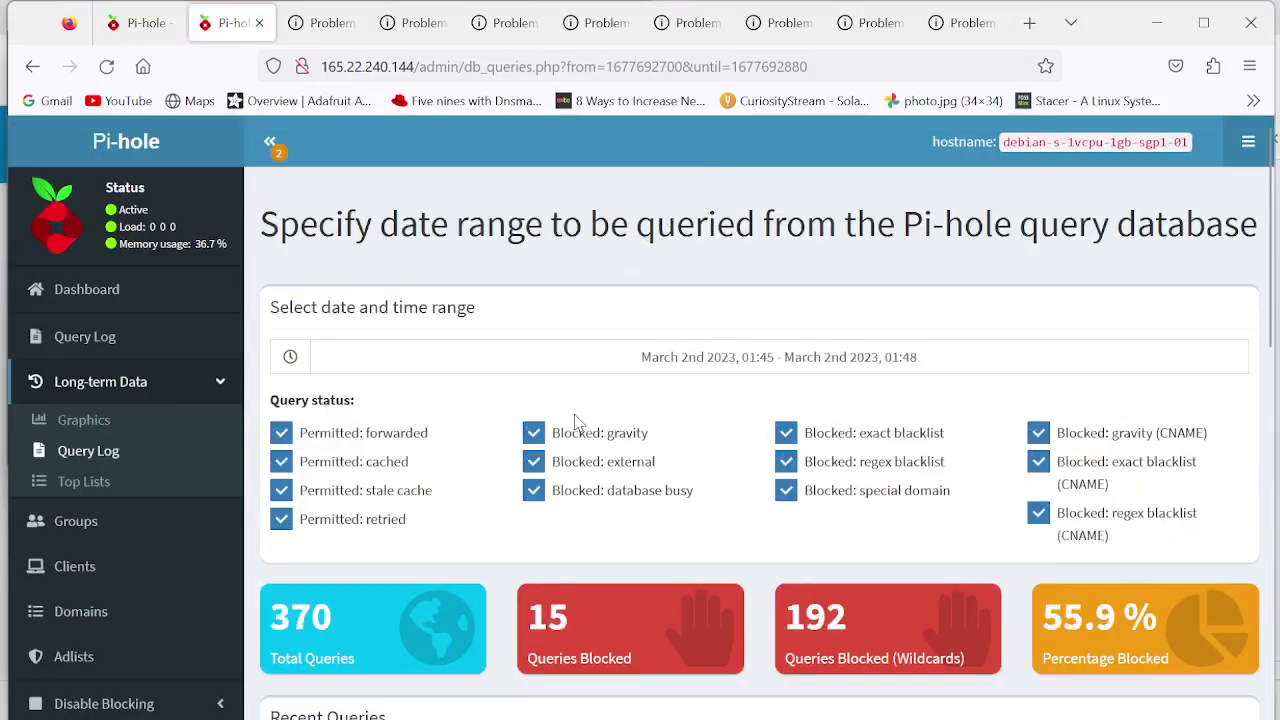
scroll(576, 420, down, 5)
scroll(579, 420, down, 1)
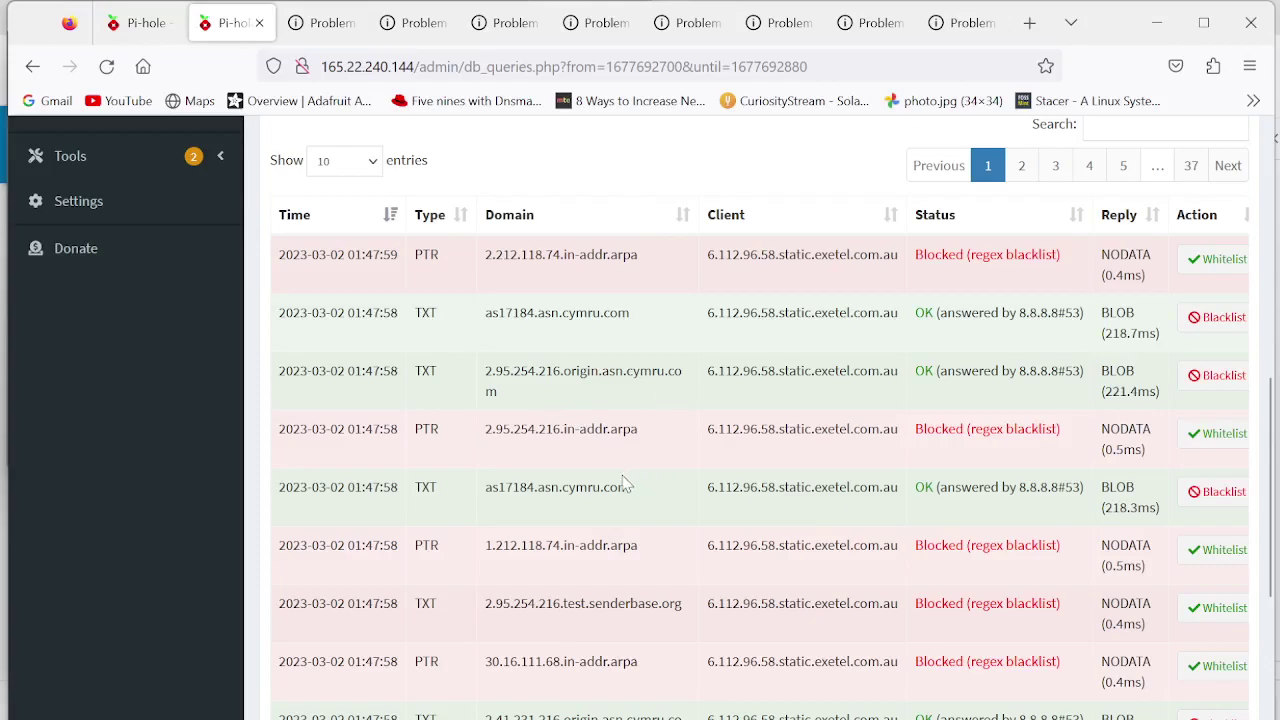
scroll(612, 527, down, 3)
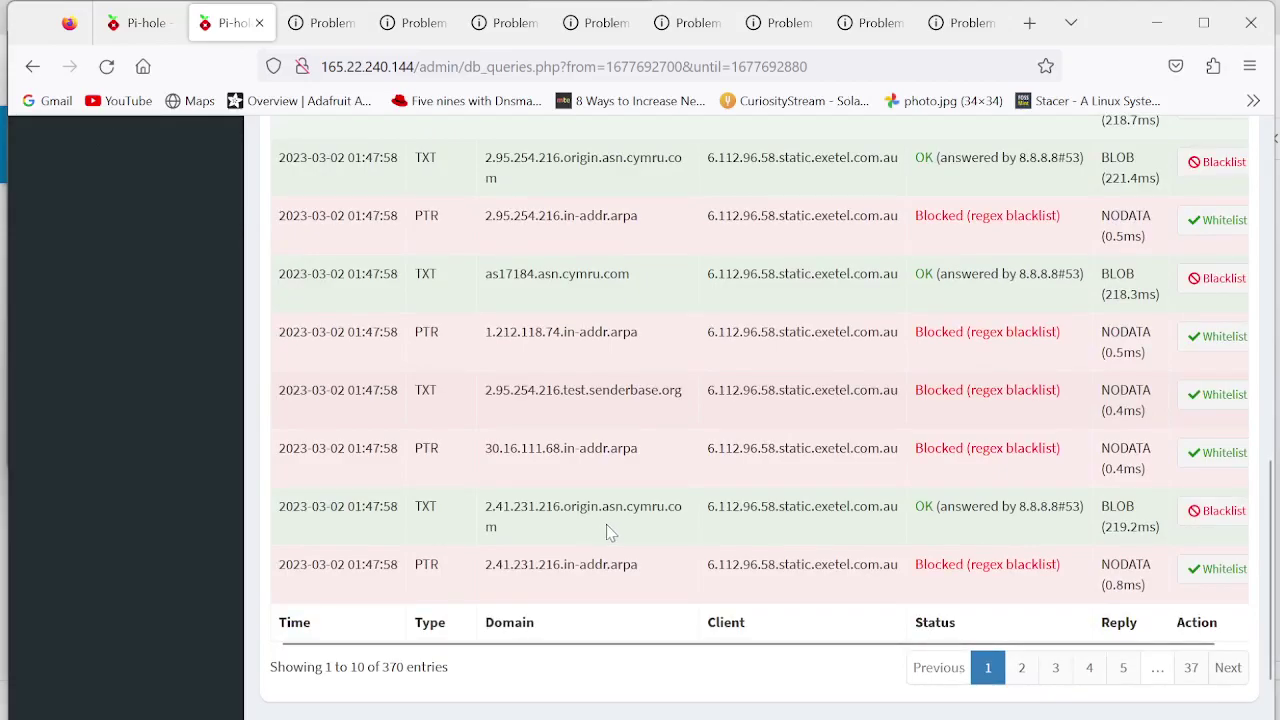
Blacklist 2.41.231.216.origin.asn.cymru.com, as17184.asn.cymru.com and 2.95.254.216.origin.asn.cymru.com from the permitted queries in the list
click(1207, 516)
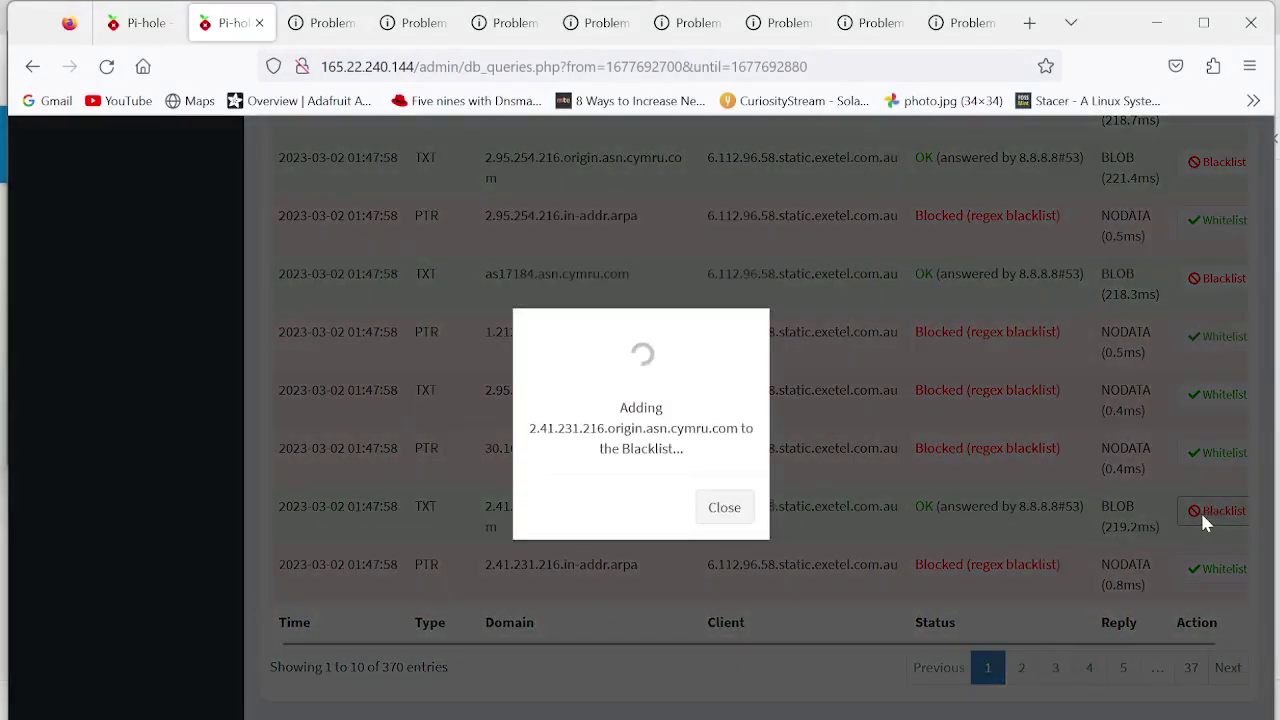
click(726, 508)
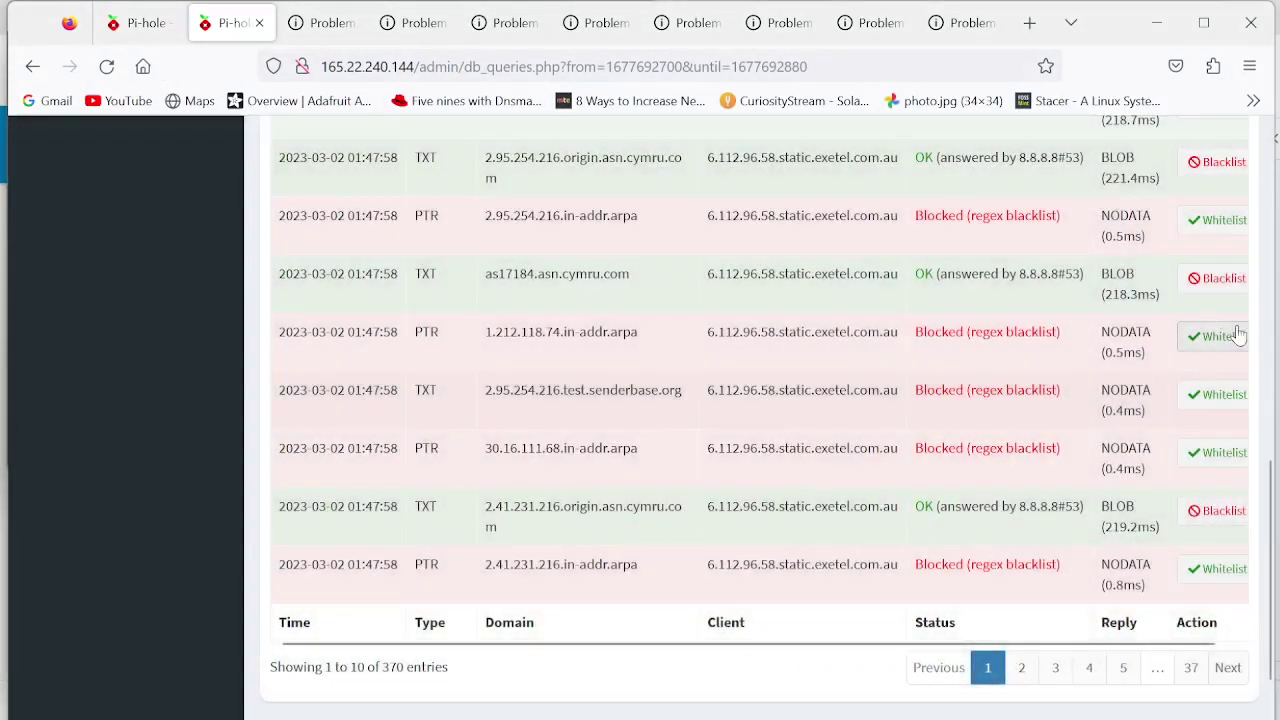
click(1207, 279)
click(726, 500)
scroll(789, 508, up, 4)
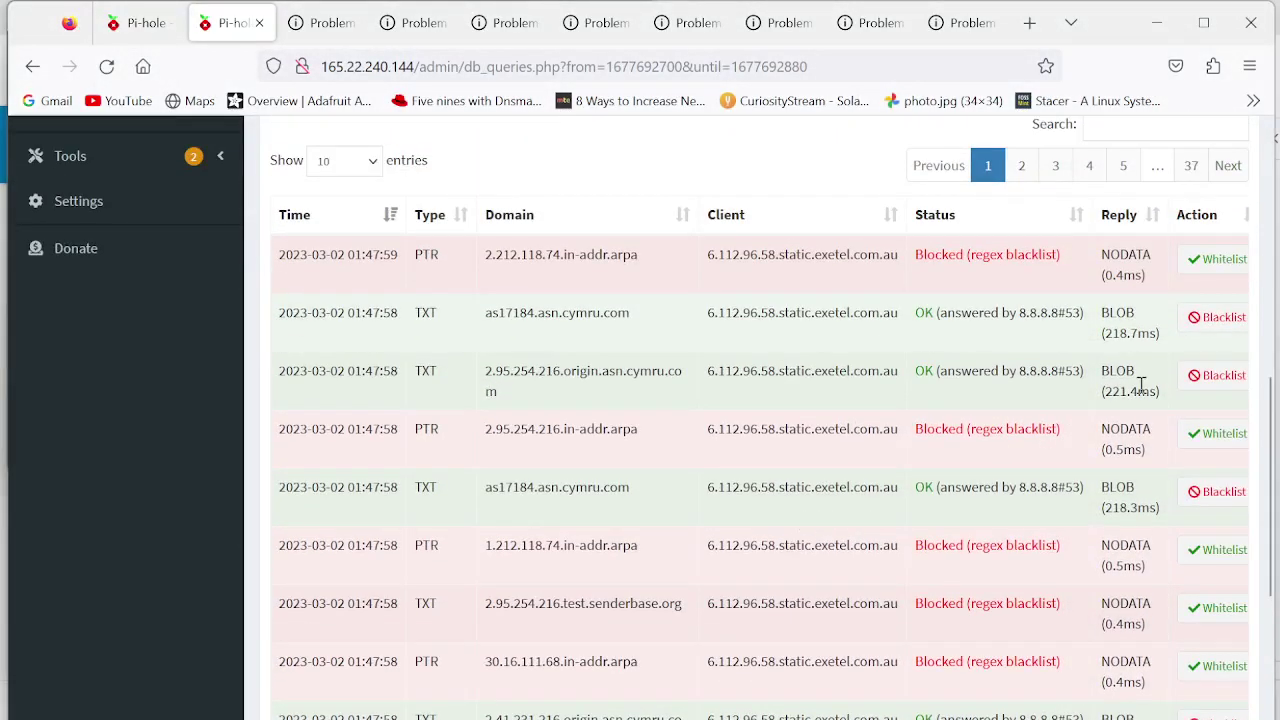
click(1217, 375)
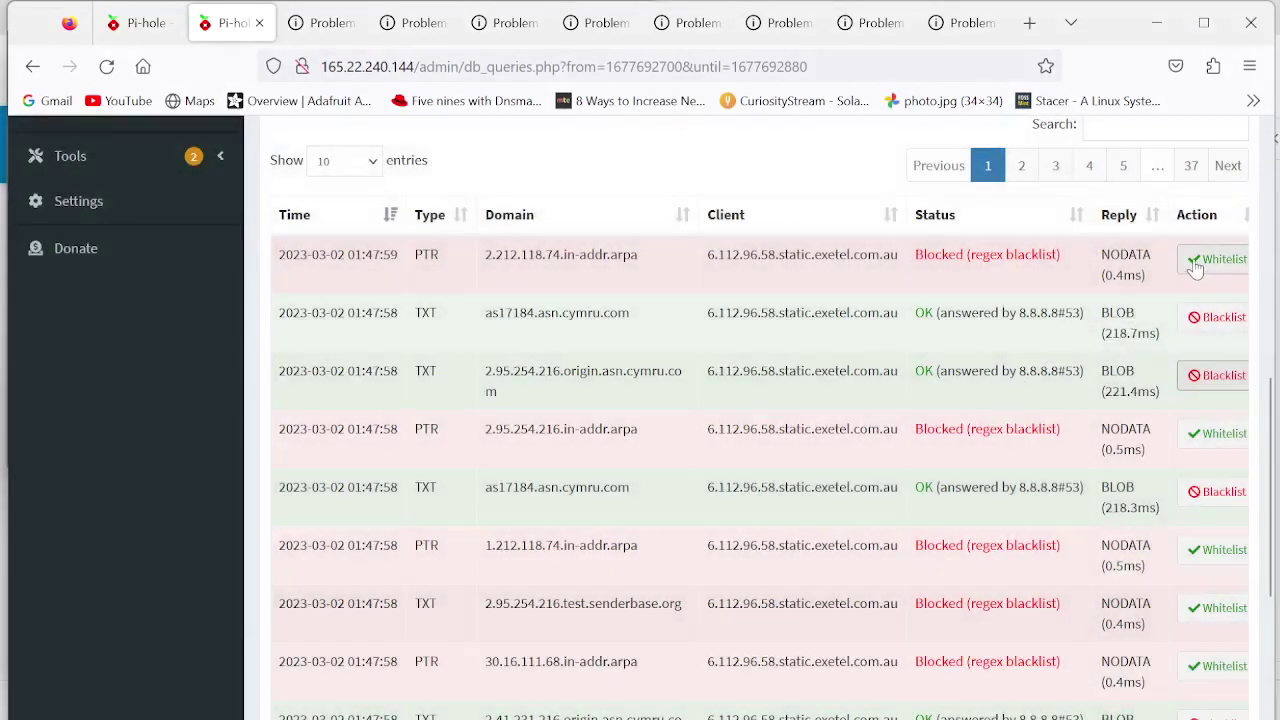
click(1195, 320)
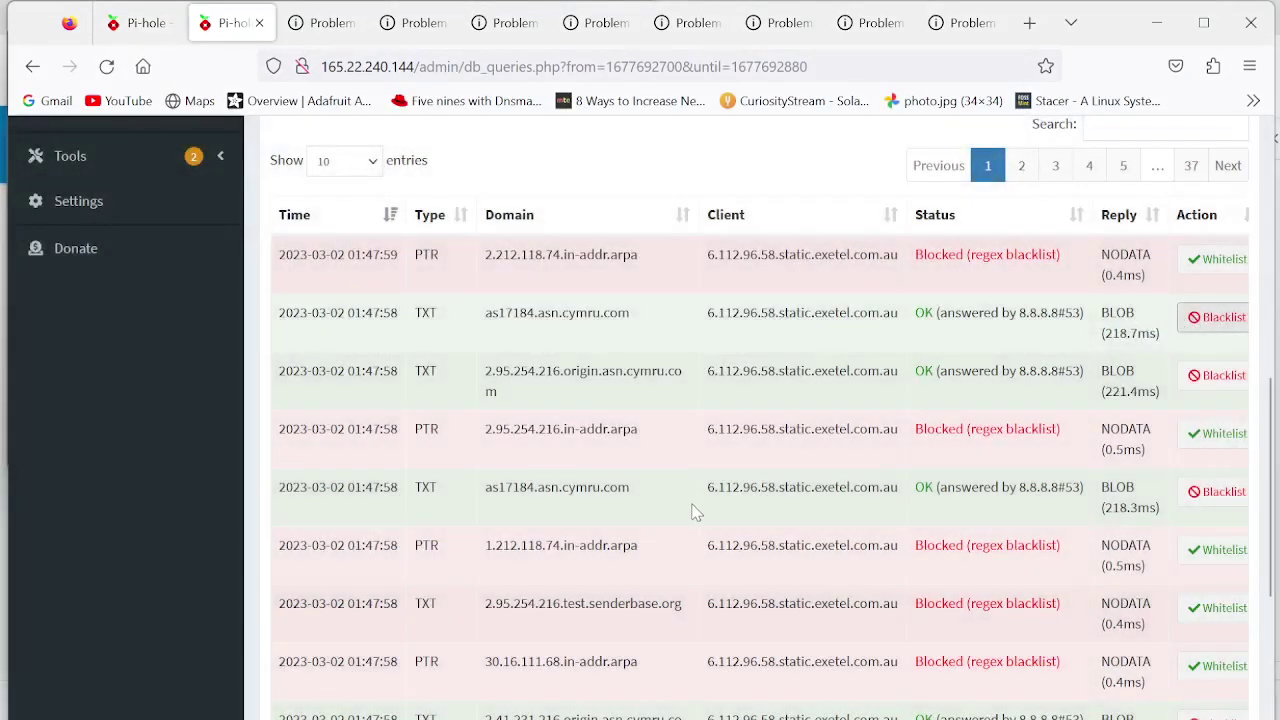
scroll(697, 512, up, 6)
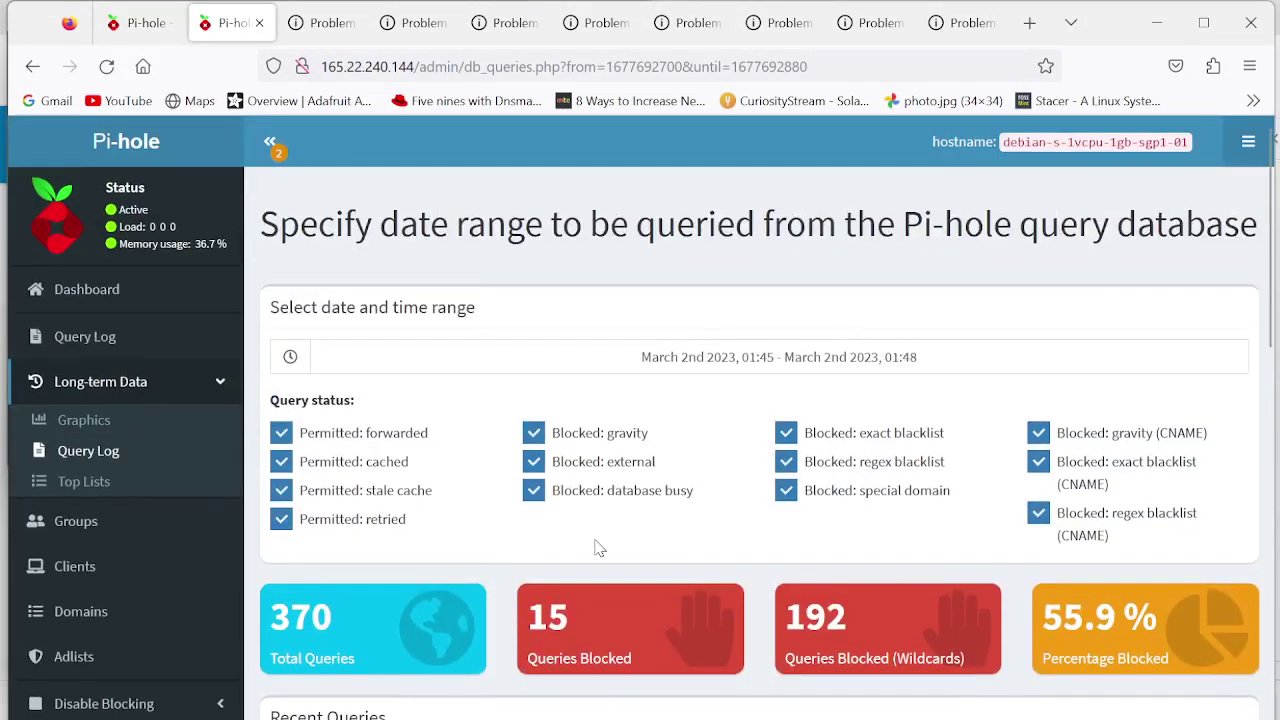
click(673, 366)
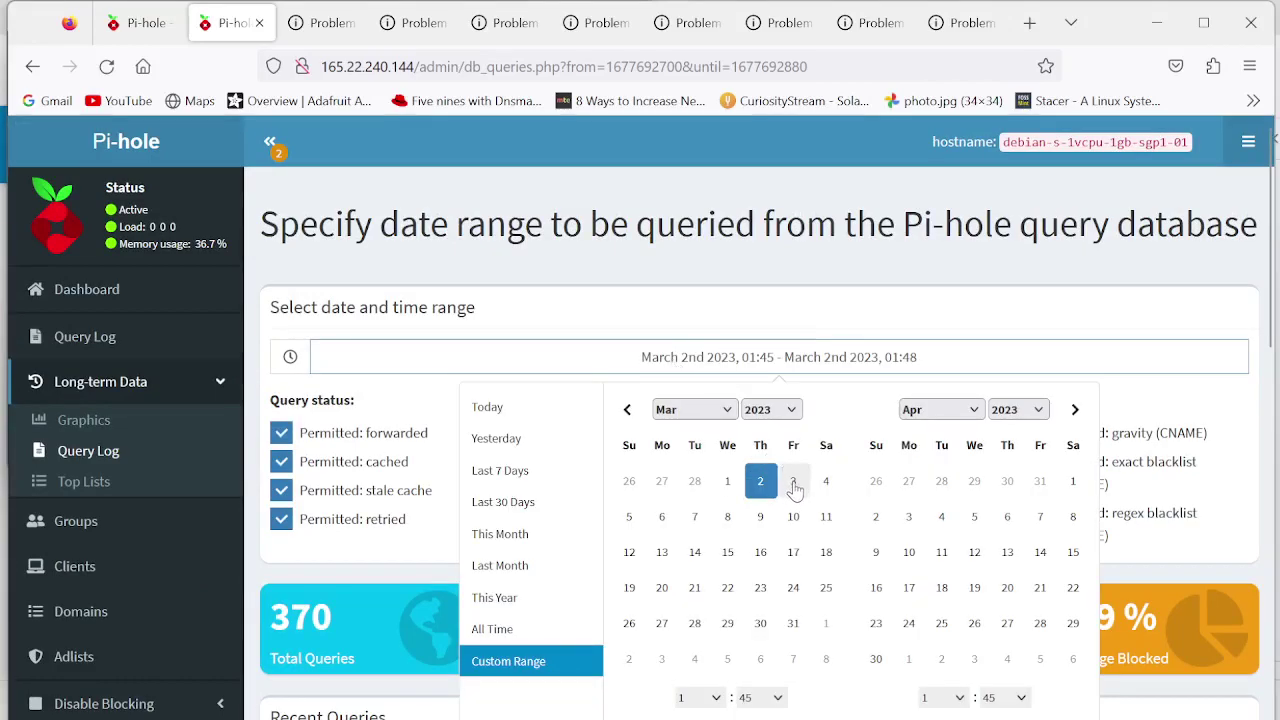
click(730, 482)
scroll(733, 487, down, 2)
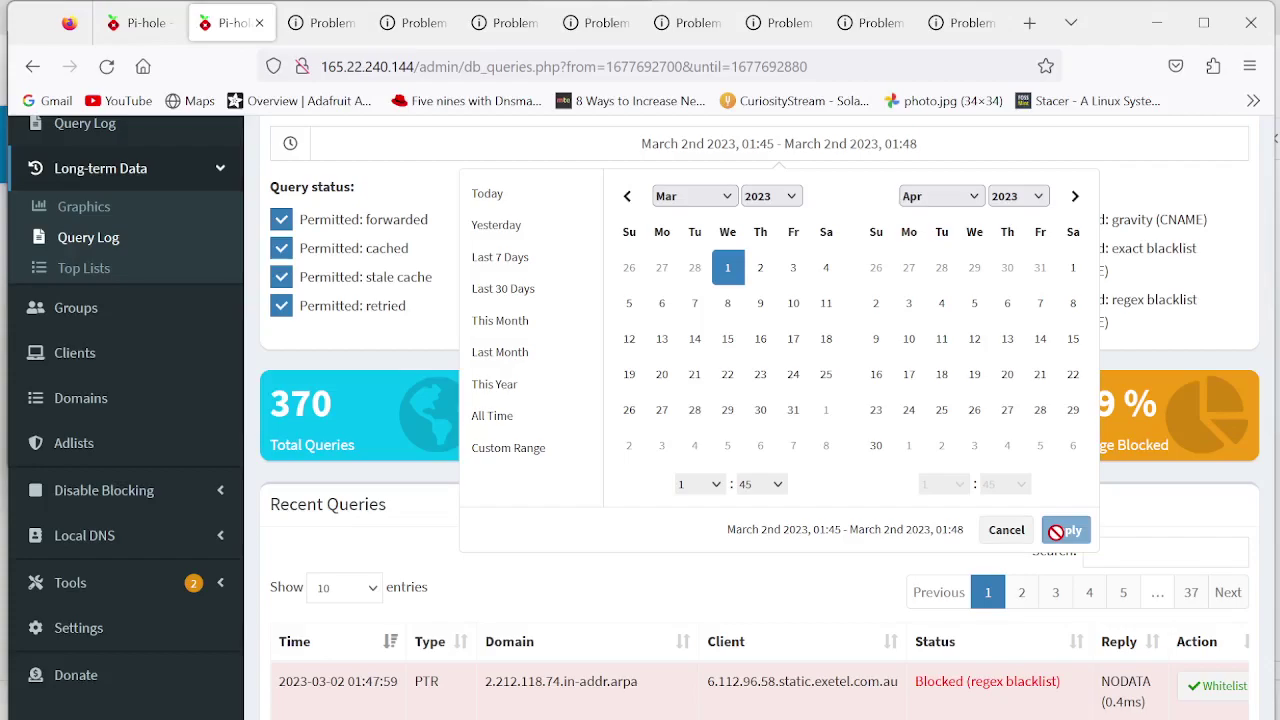
scroll(1056, 532, down, 1)
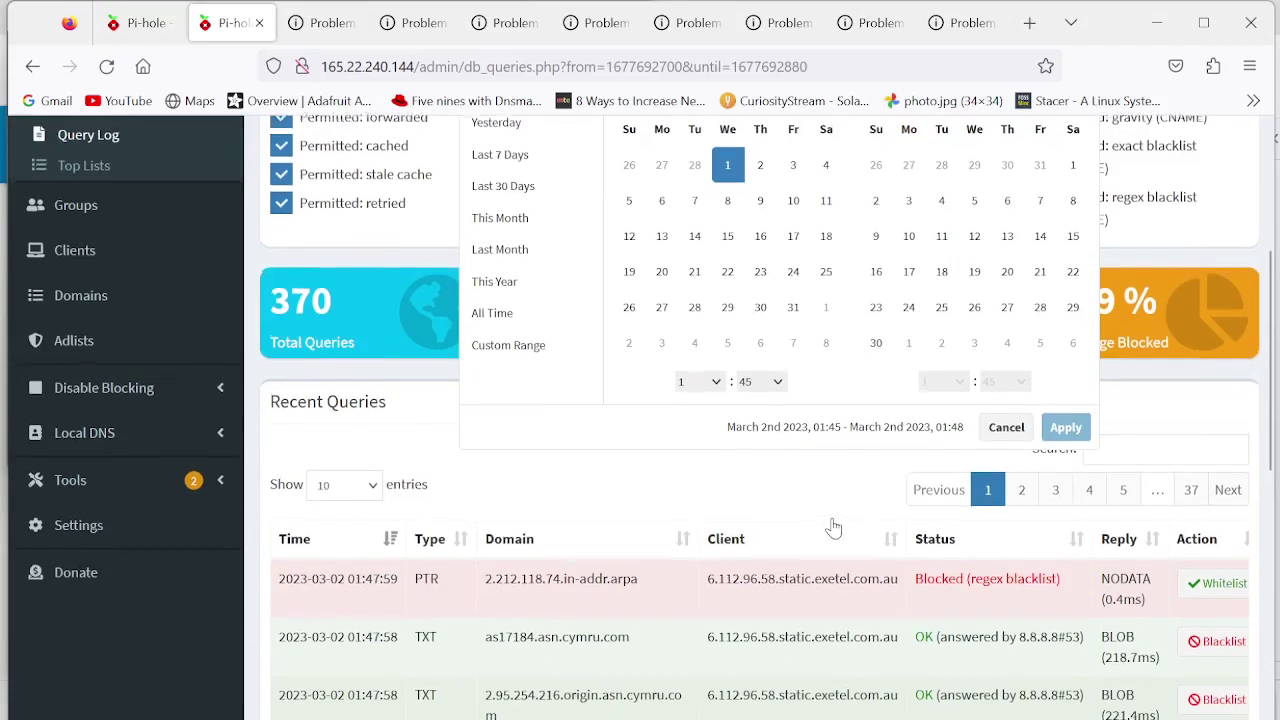
scroll(833, 527, up, 3)
scroll(830, 525, down, 2)
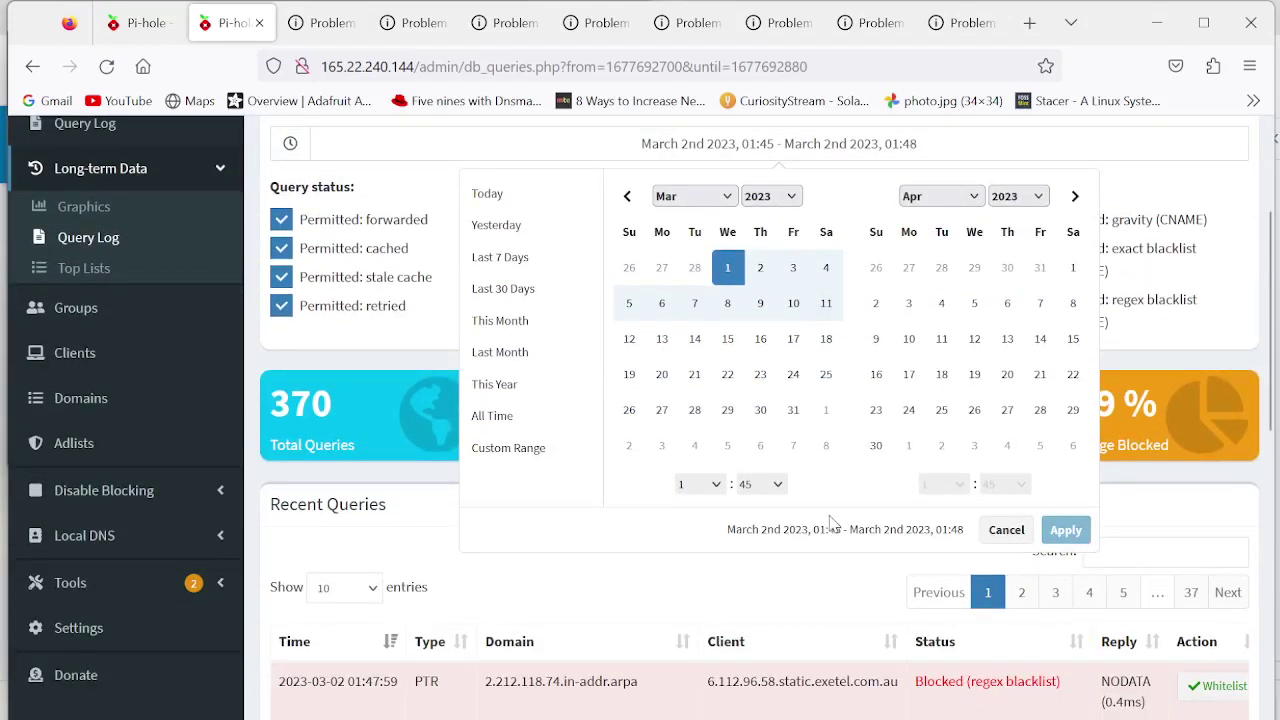
click(79, 311)
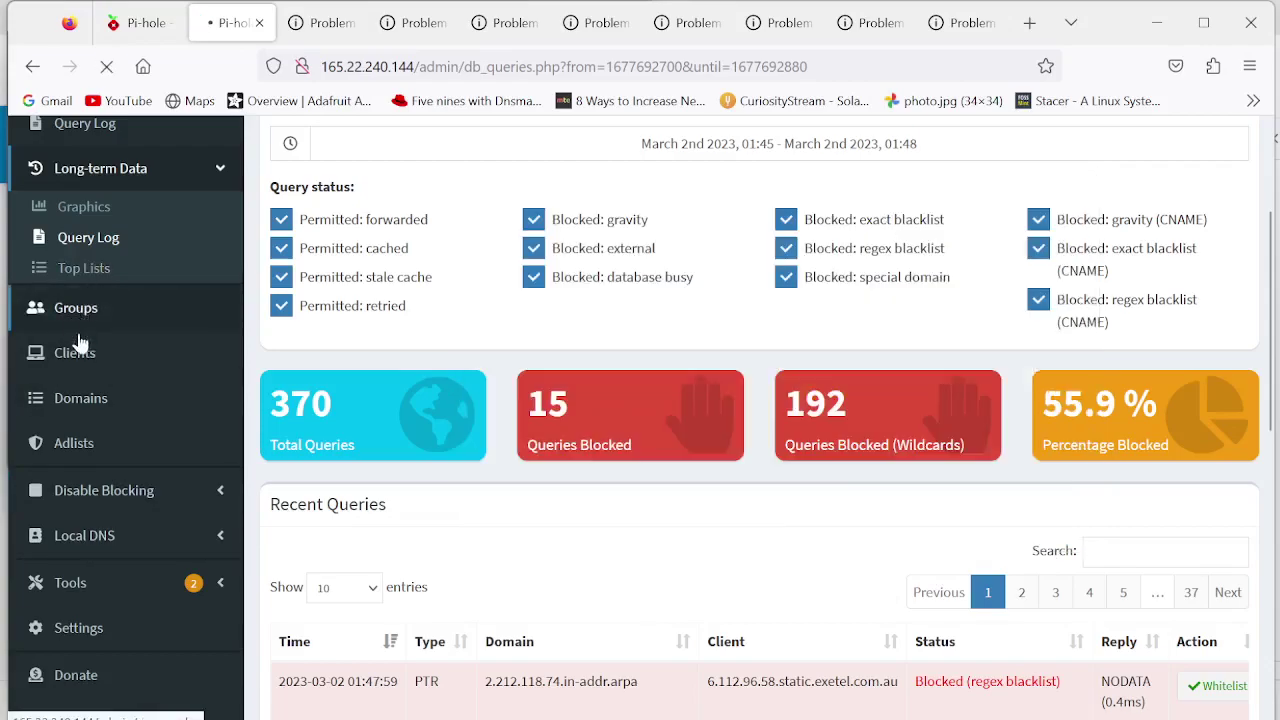
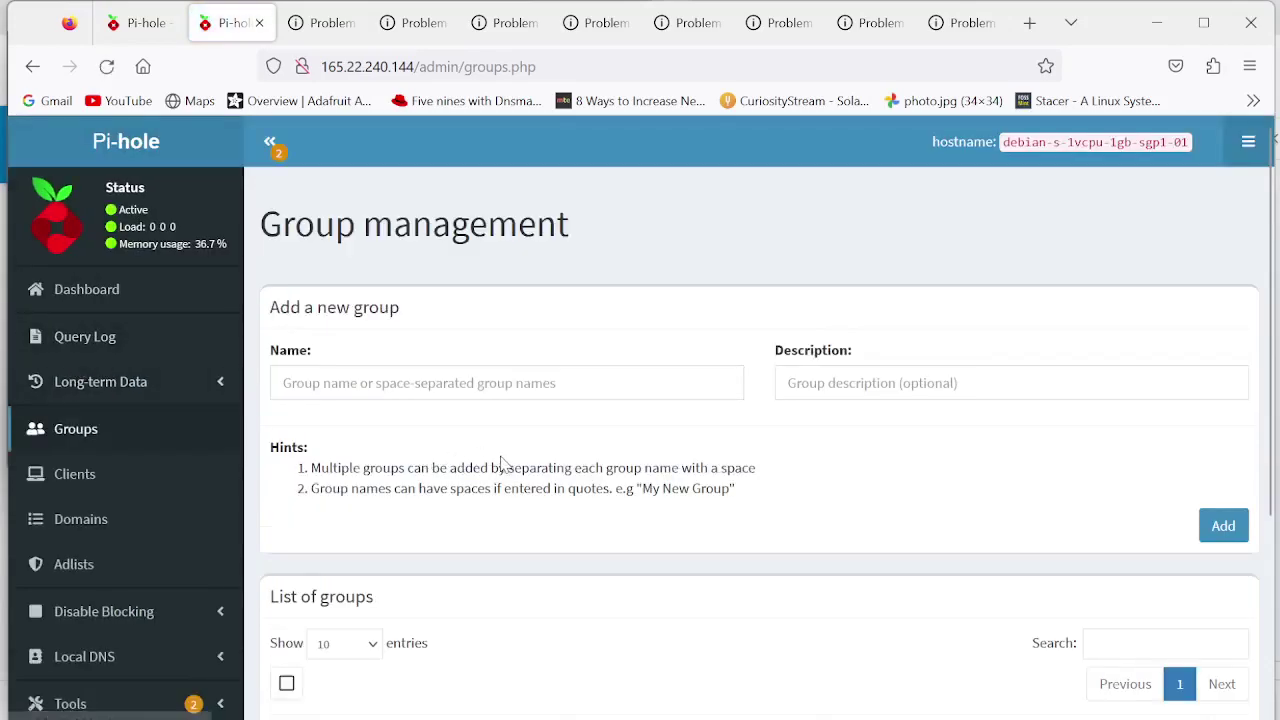
scroll(502, 465, down, 5)
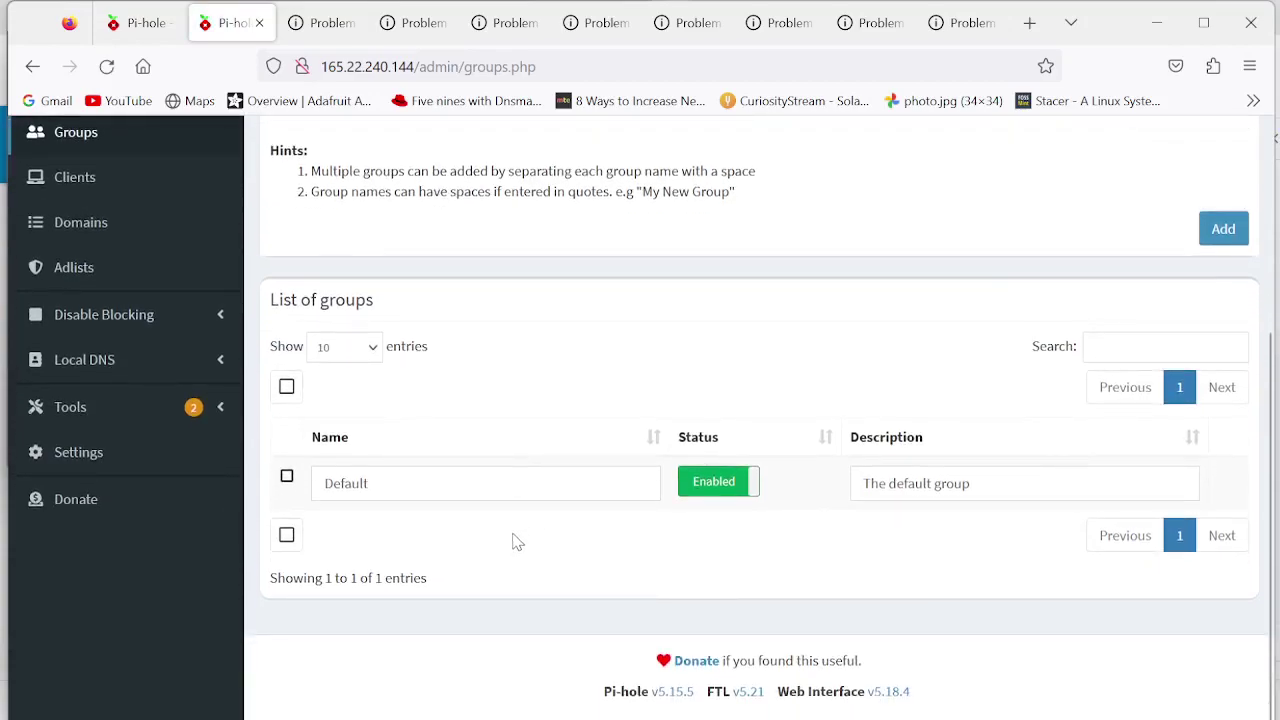
Set the upstream DNS to the second OpenDNS and first Cloudflare IPv4 servers only, and save the settings
click(70, 452)
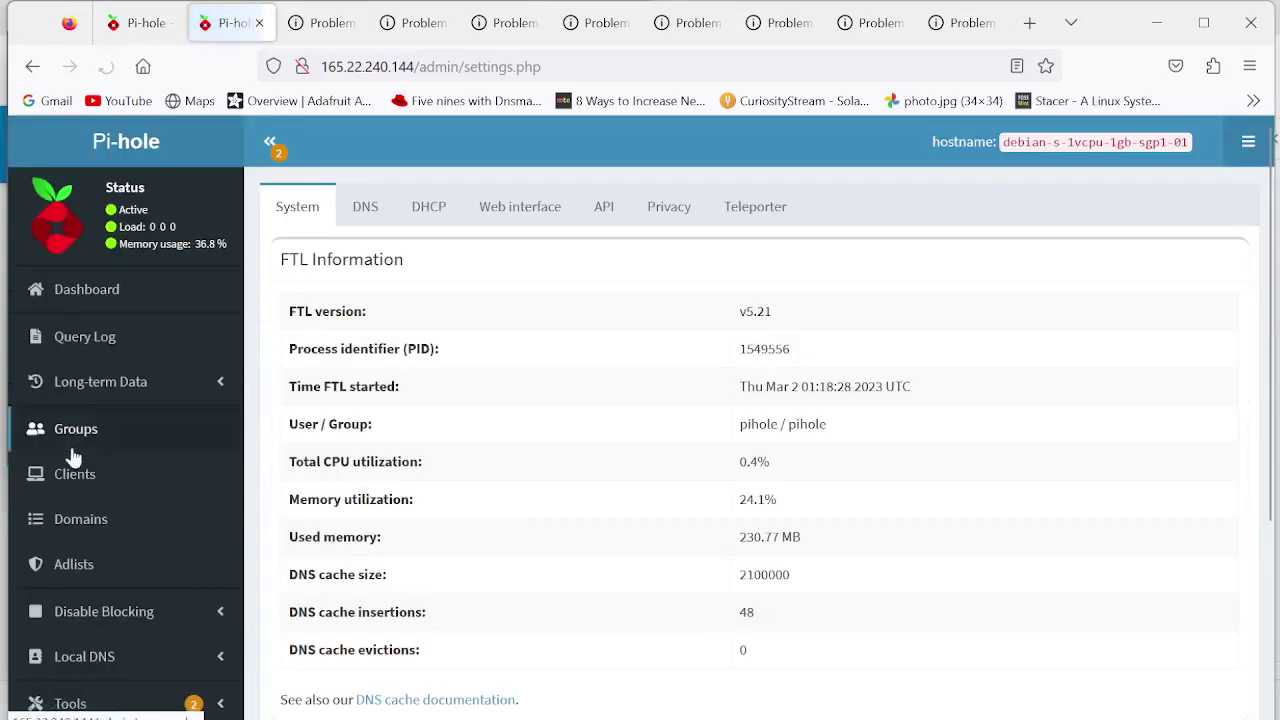
click(368, 207)
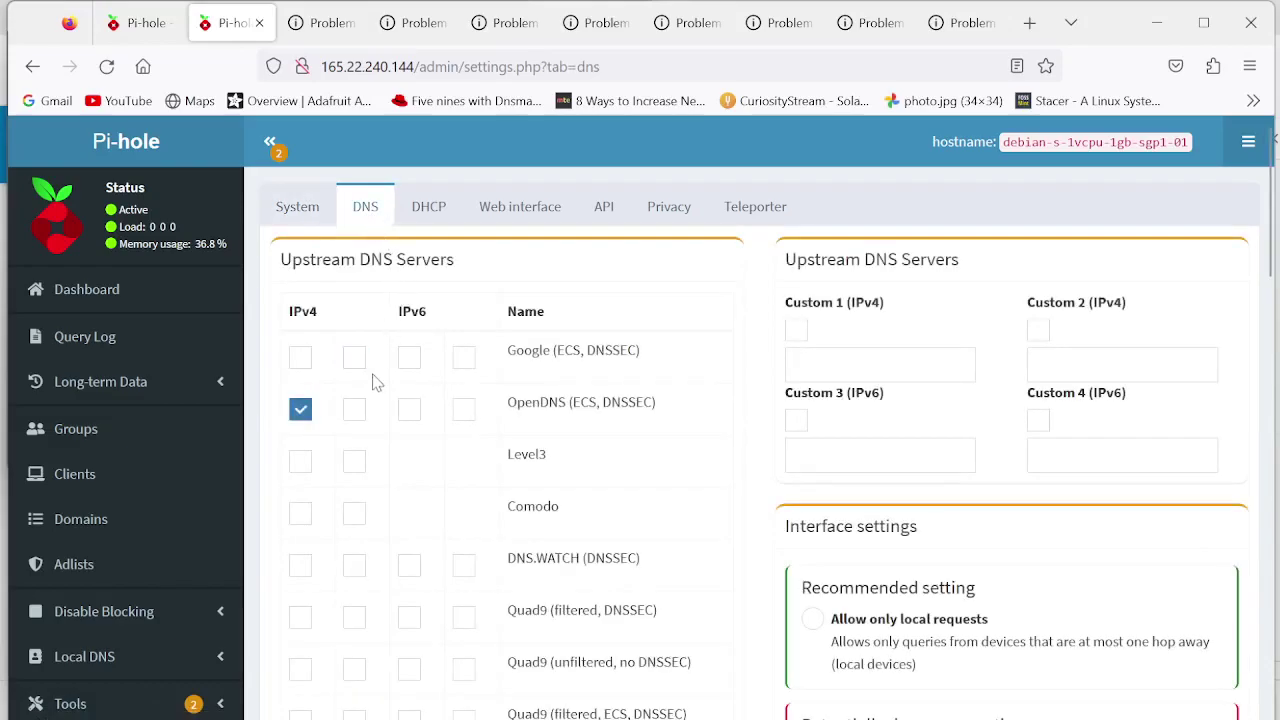
scroll(378, 435, down, 2)
scroll(378, 435, down, 2)
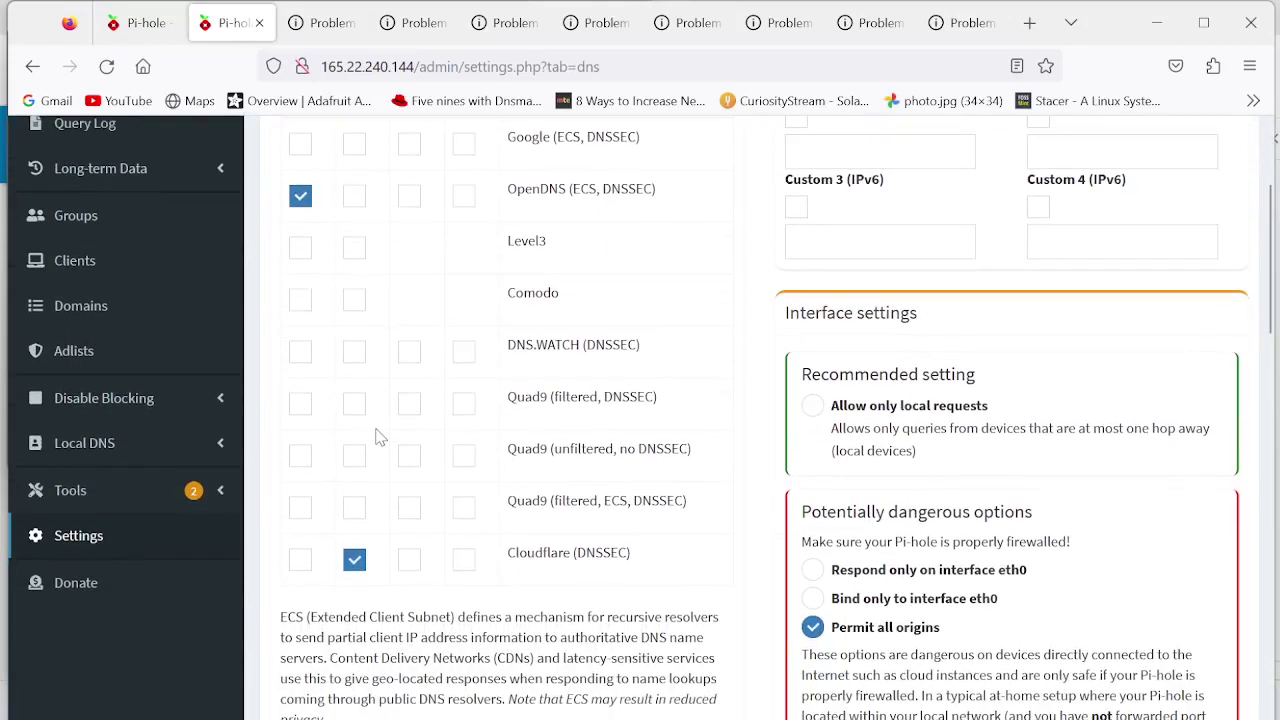
click(354, 197)
click(300, 559)
click(300, 196)
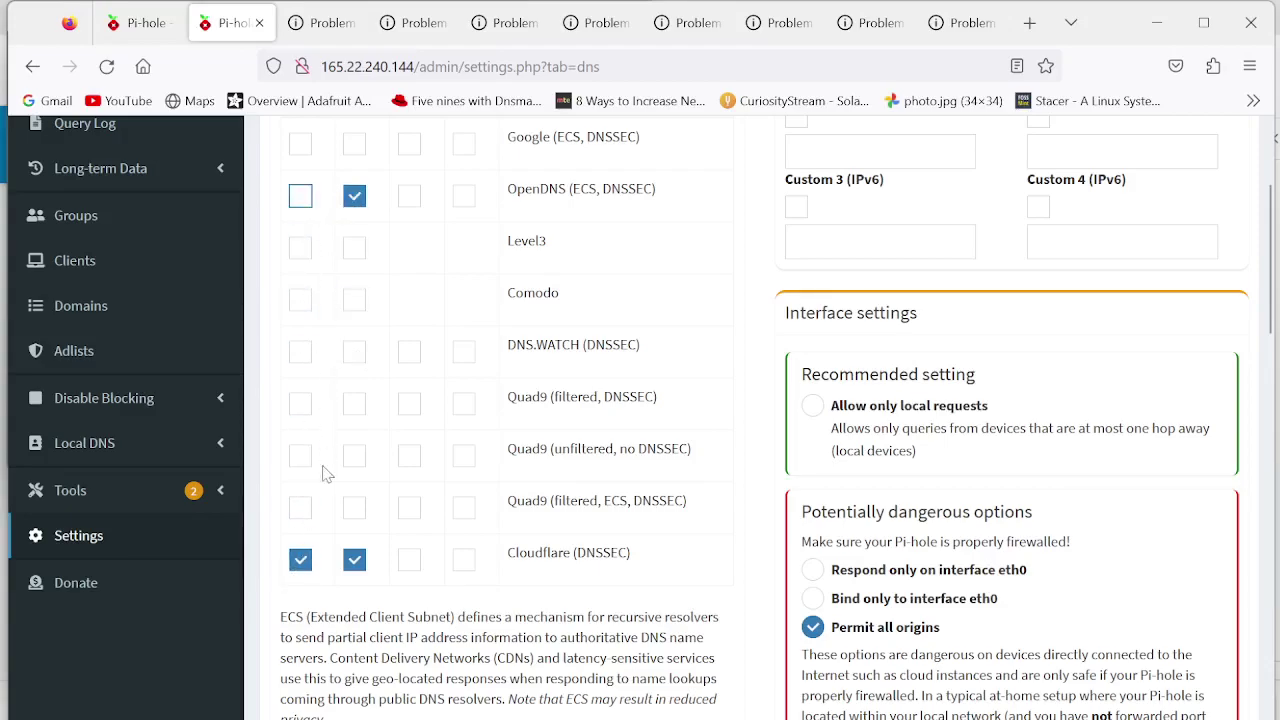
click(354, 560)
scroll(728, 617, down, 10)
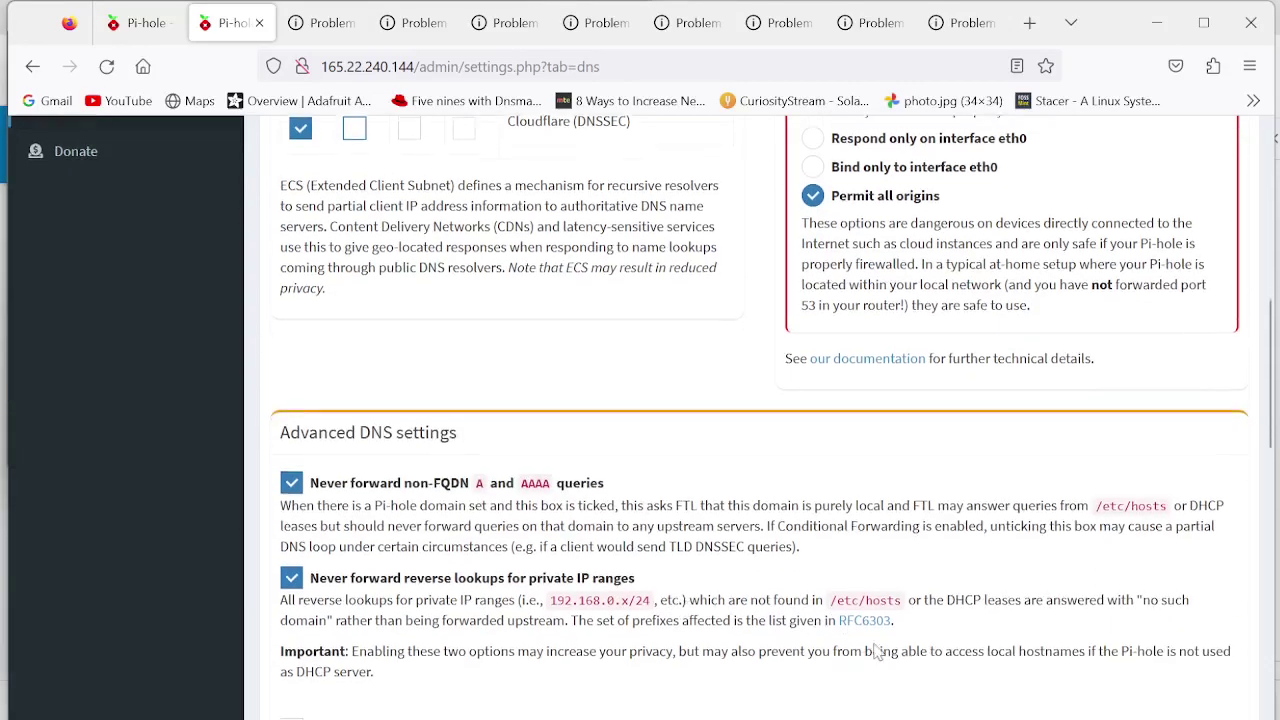
scroll(1058, 628, down, 8)
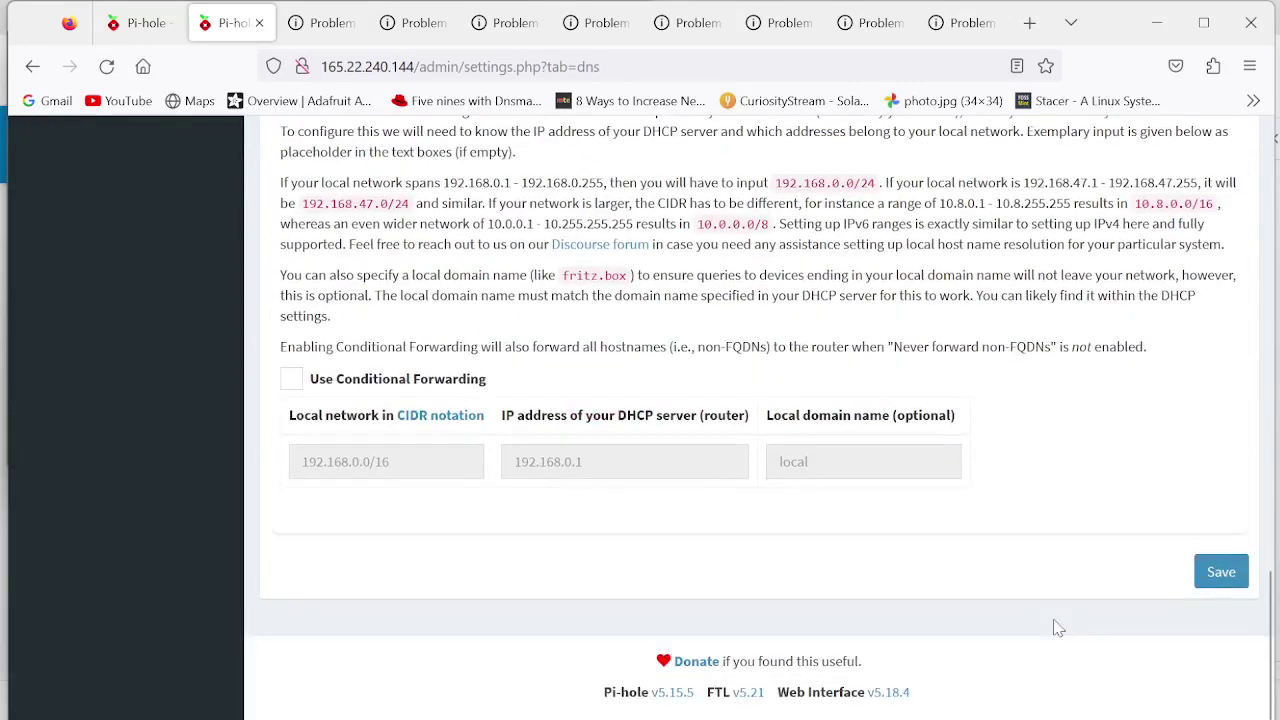
click(1215, 580)
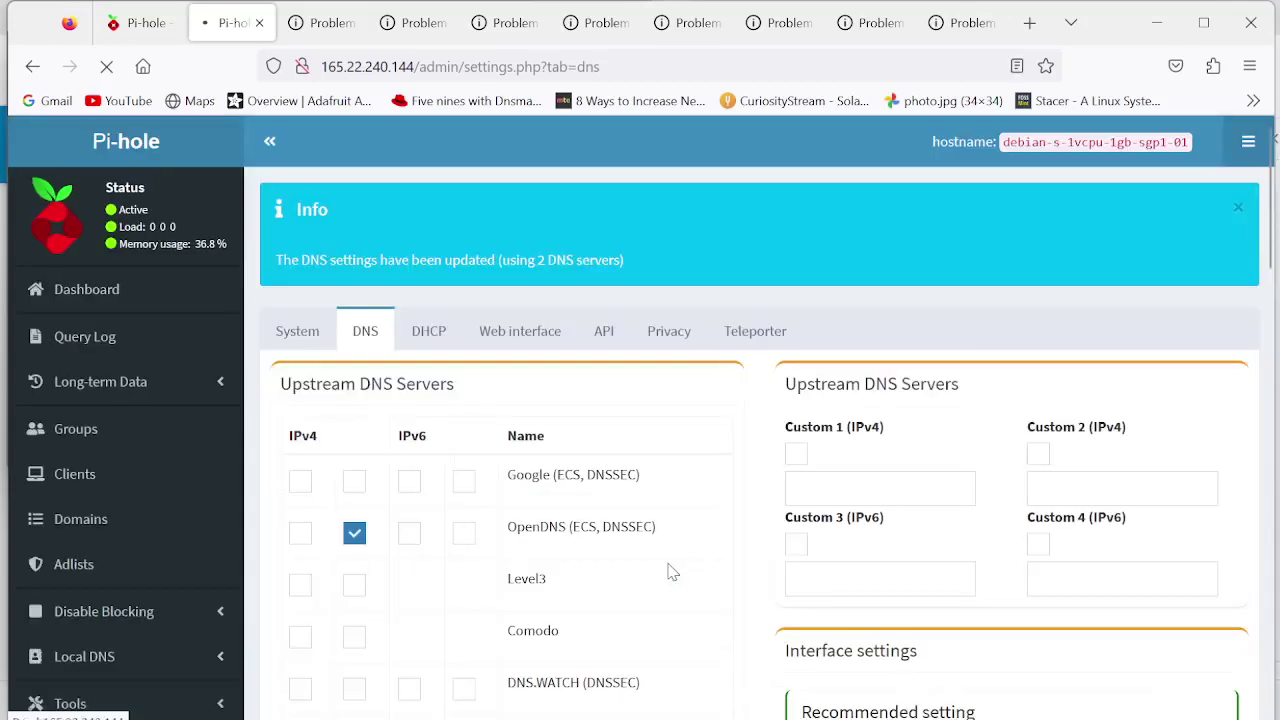
Add both Quad9 (unfiltered, no DNSSEC) IPv4 servers to the upstream DNS selection and save the settings
scroll(671, 572, down, 3)
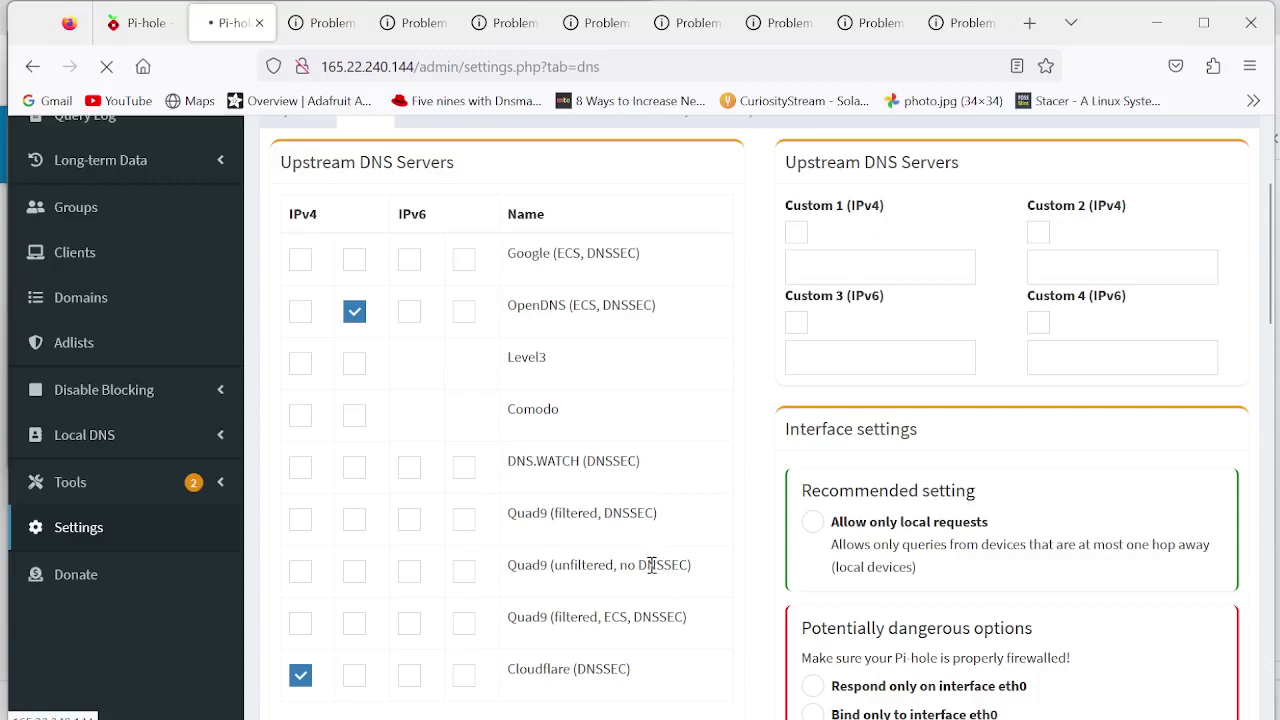
scroll(408, 537, down, 1)
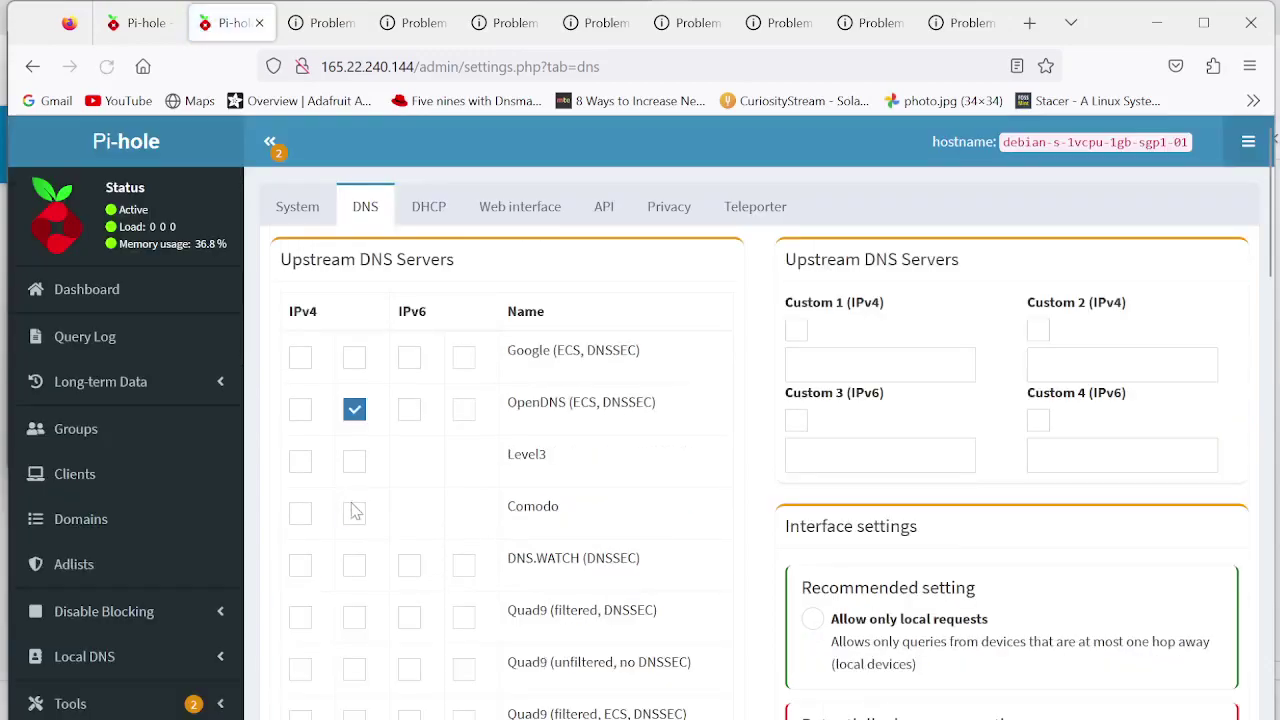
scroll(355, 525, down, 3)
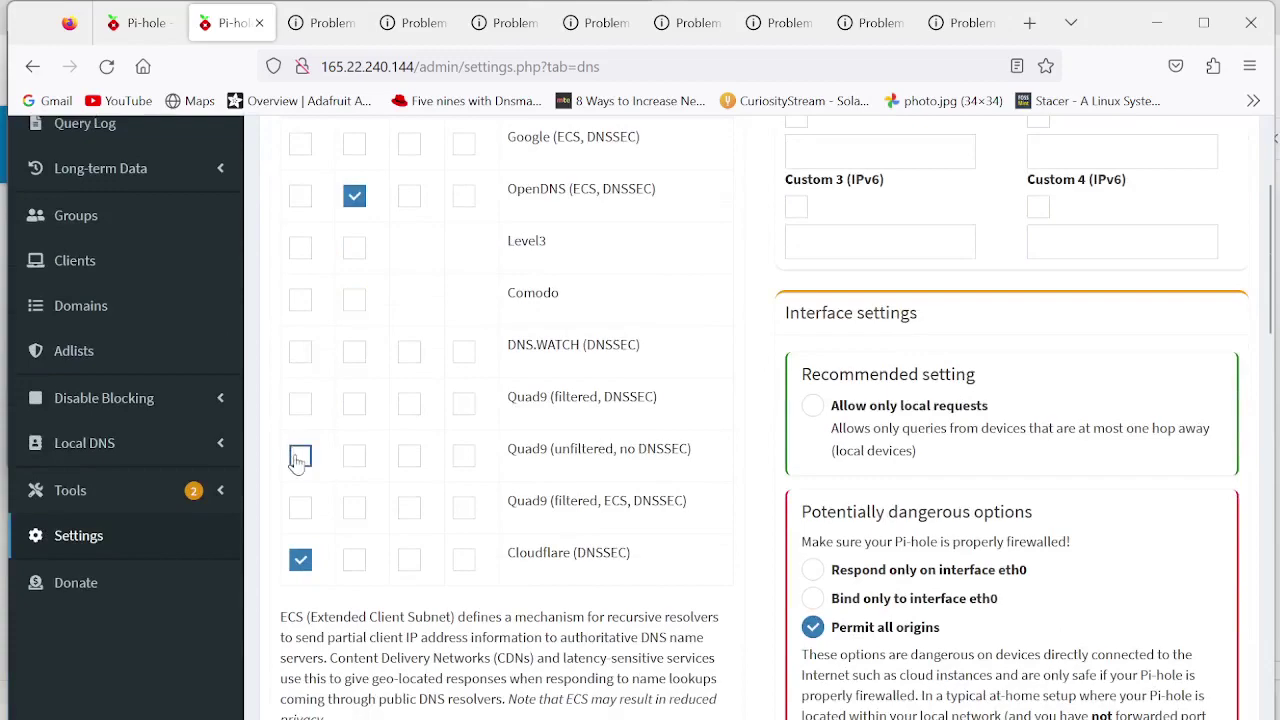
click(300, 457)
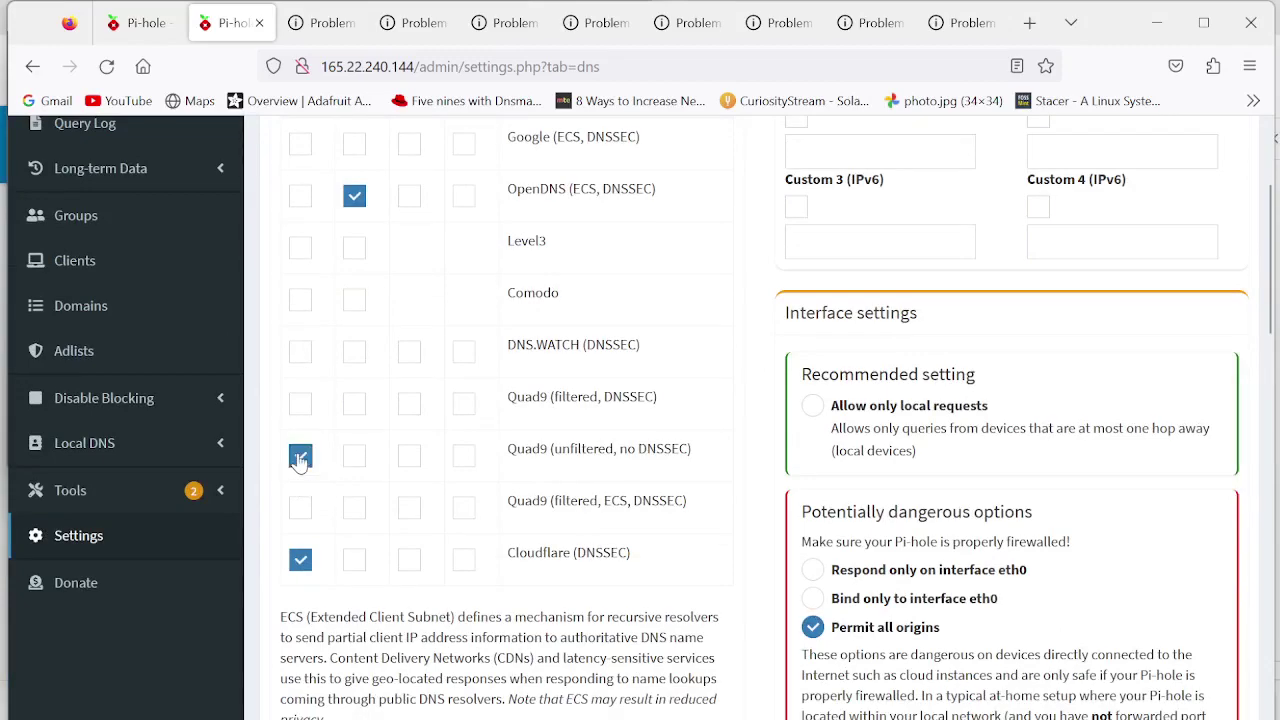
click(356, 457)
scroll(640, 556, down, 10)
scroll(720, 563, down, 3)
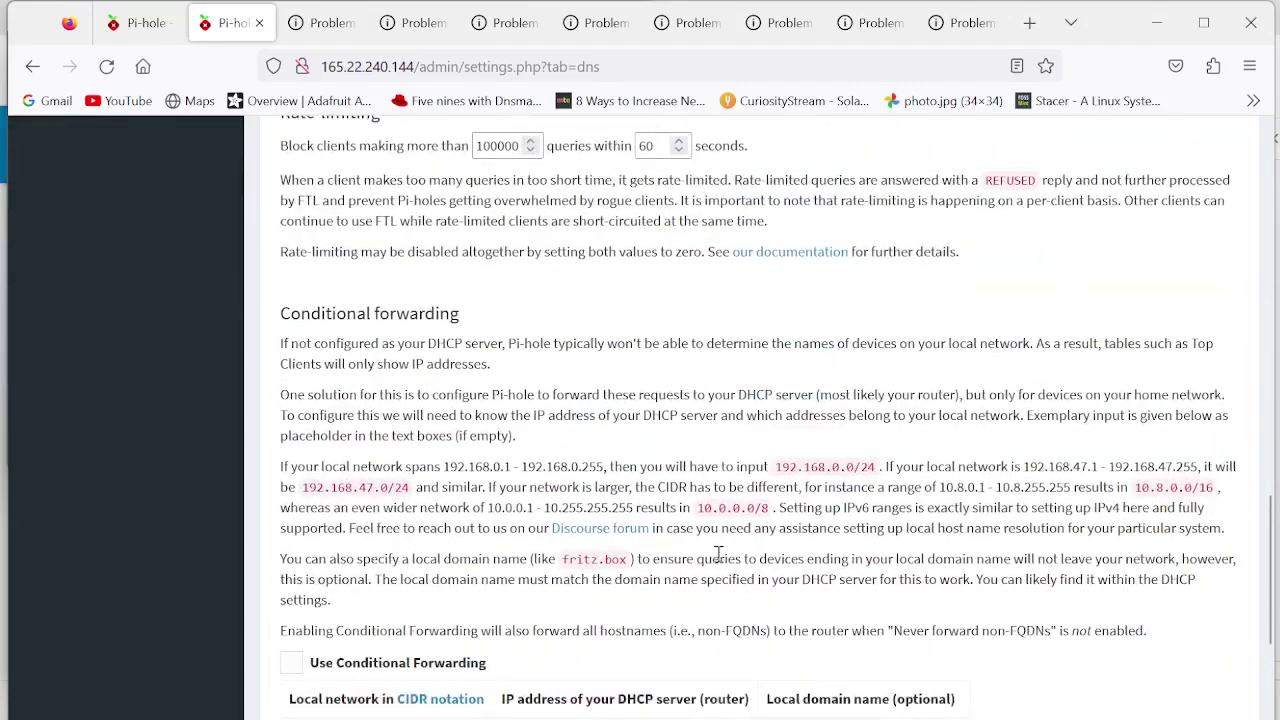
scroll(718, 555, down, 3)
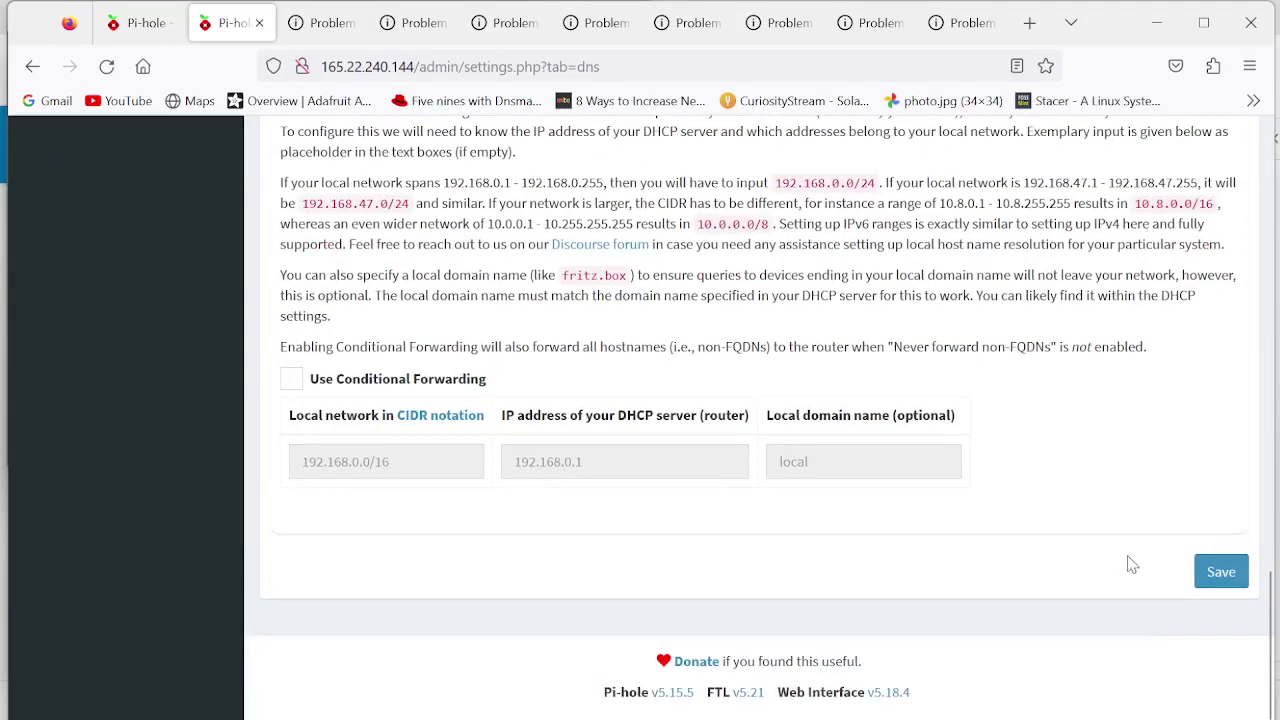
click(1211, 567)
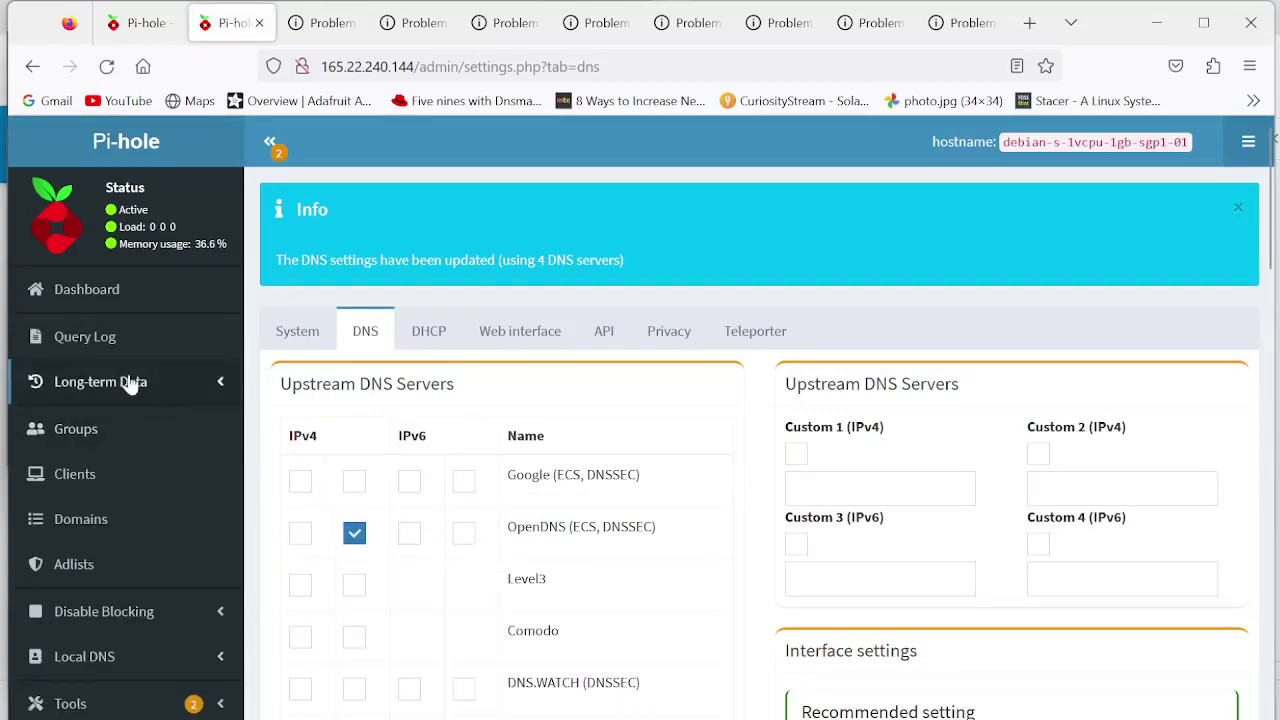
Reload the Pi-hole query log and examine the domains, statuses and answering upstream servers of the recent queries
click(100, 338)
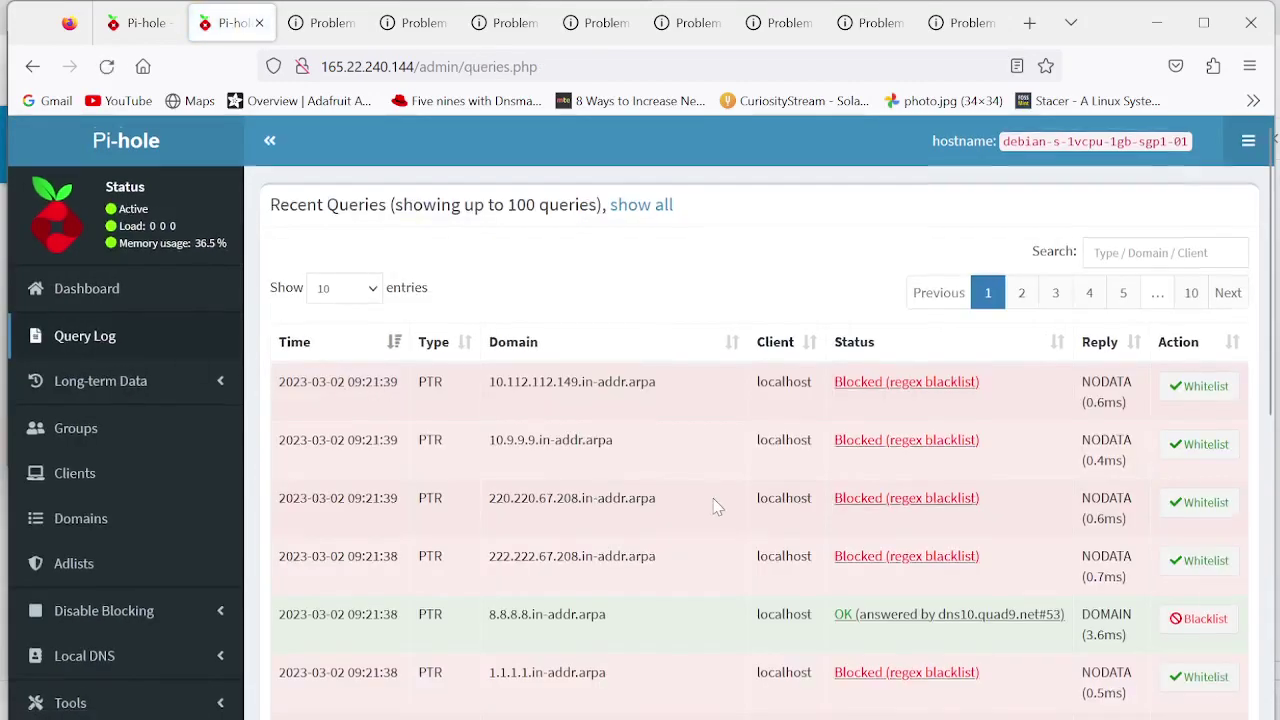
scroll(714, 506, down, 2)
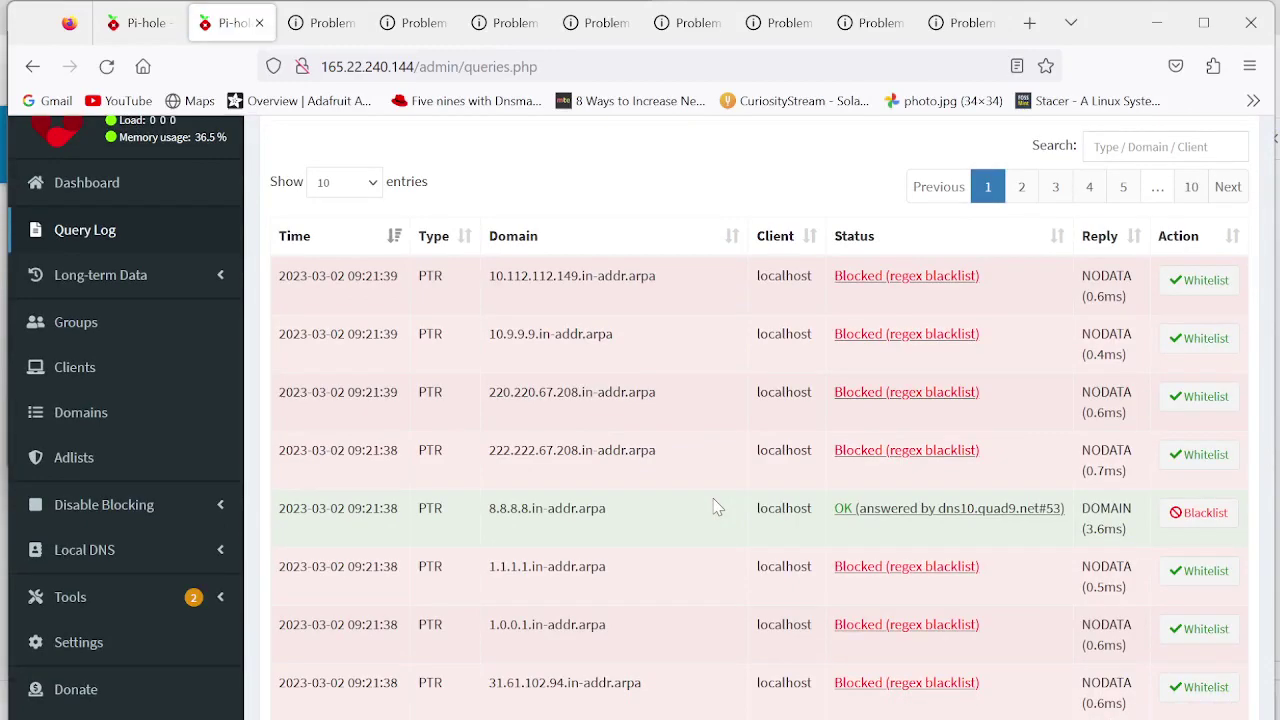
scroll(714, 506, down, 4)
scroll(714, 506, down, 1)
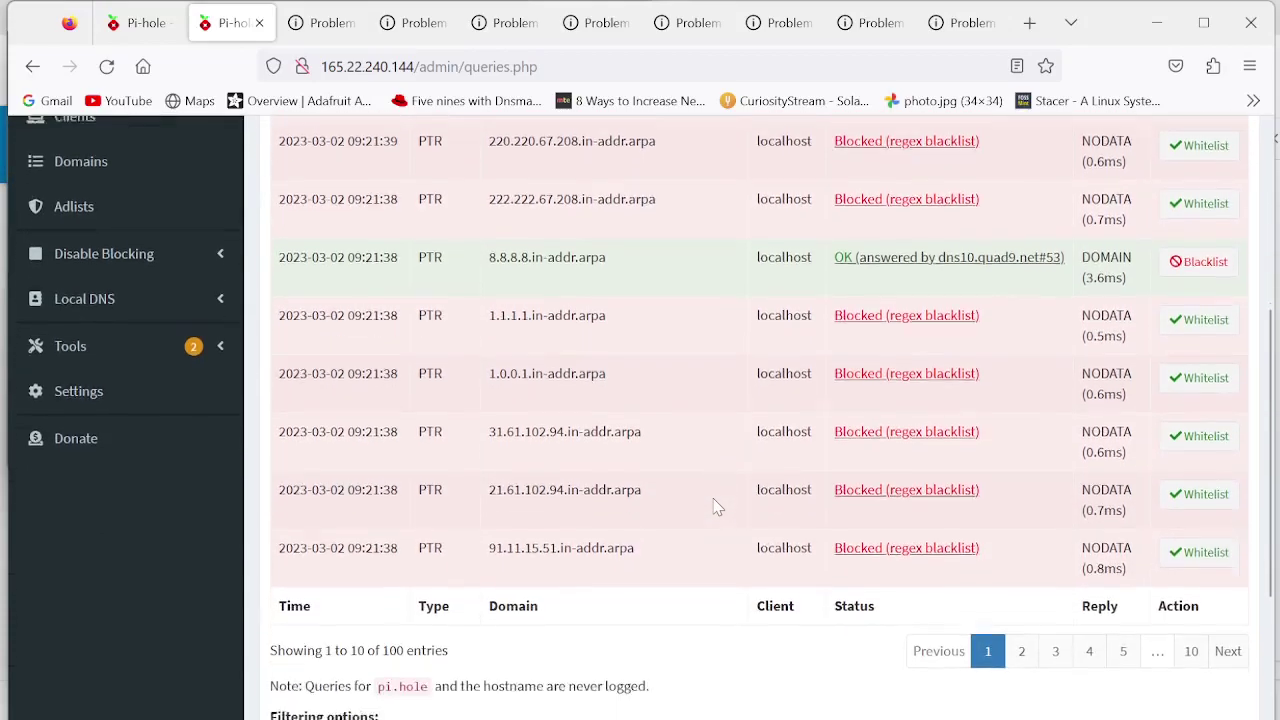
scroll(714, 506, up, 7)
click(100, 338)
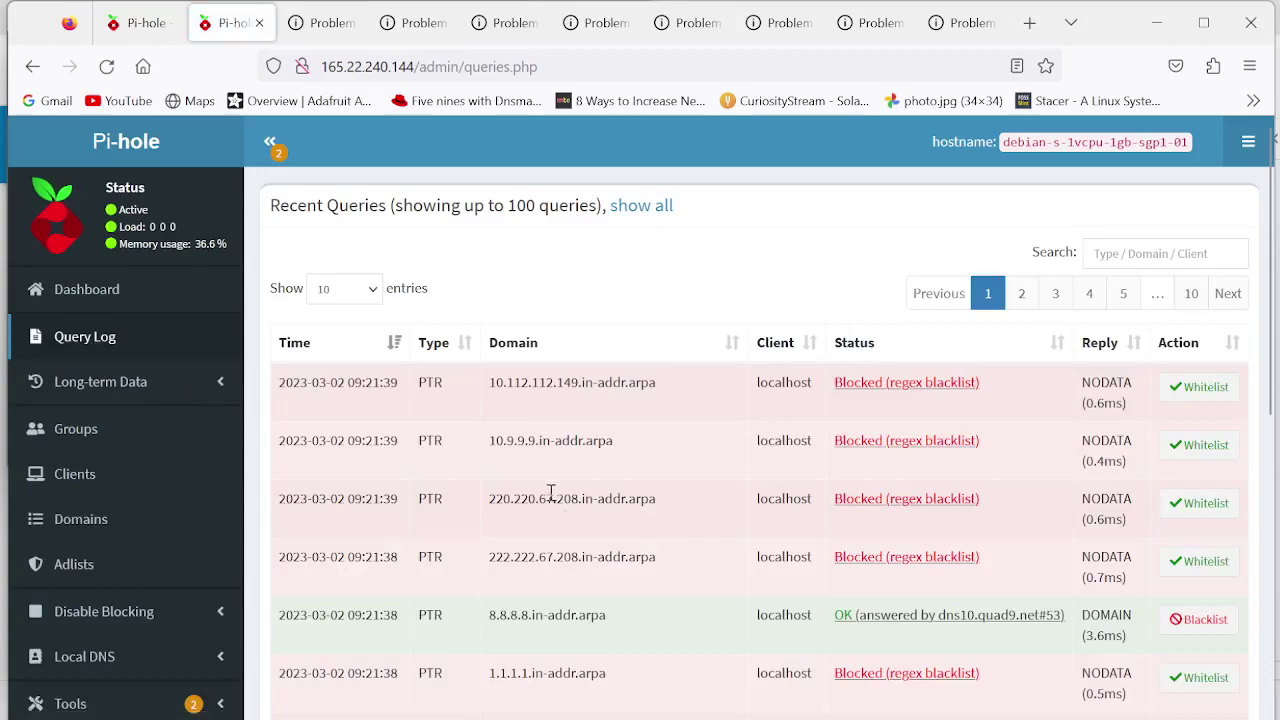
click(64, 337)
click(89, 350)
scroll(571, 500, down, 4)
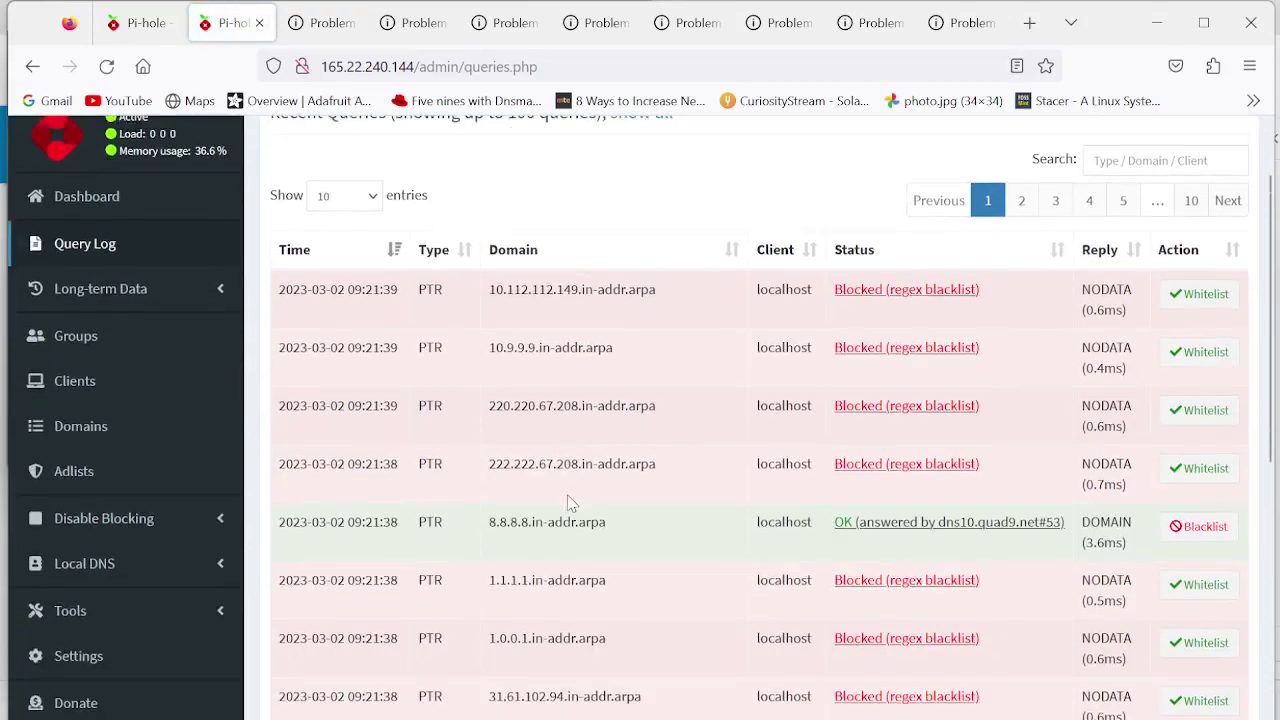
scroll(568, 495, down, 4)
scroll(570, 500, up, 3)
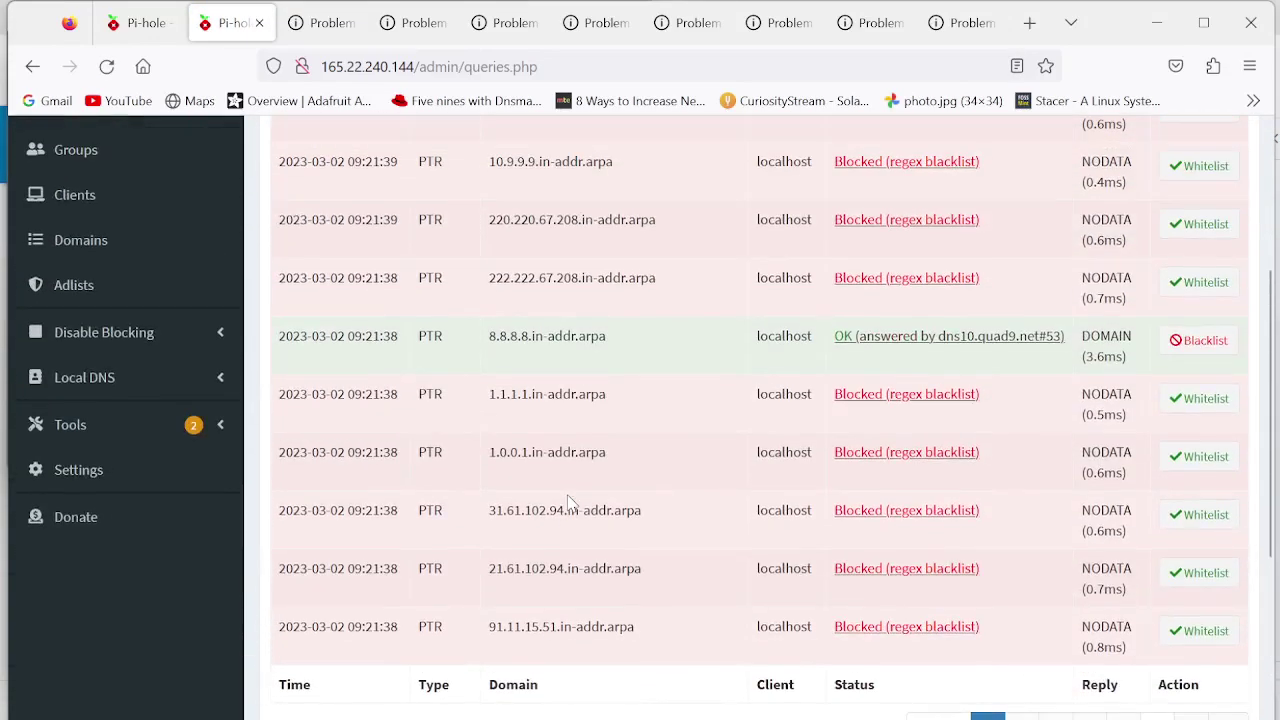
Retry loading the 192.168.1.20:8080 page and minimize Firefox to return to GIMP
click(322, 27)
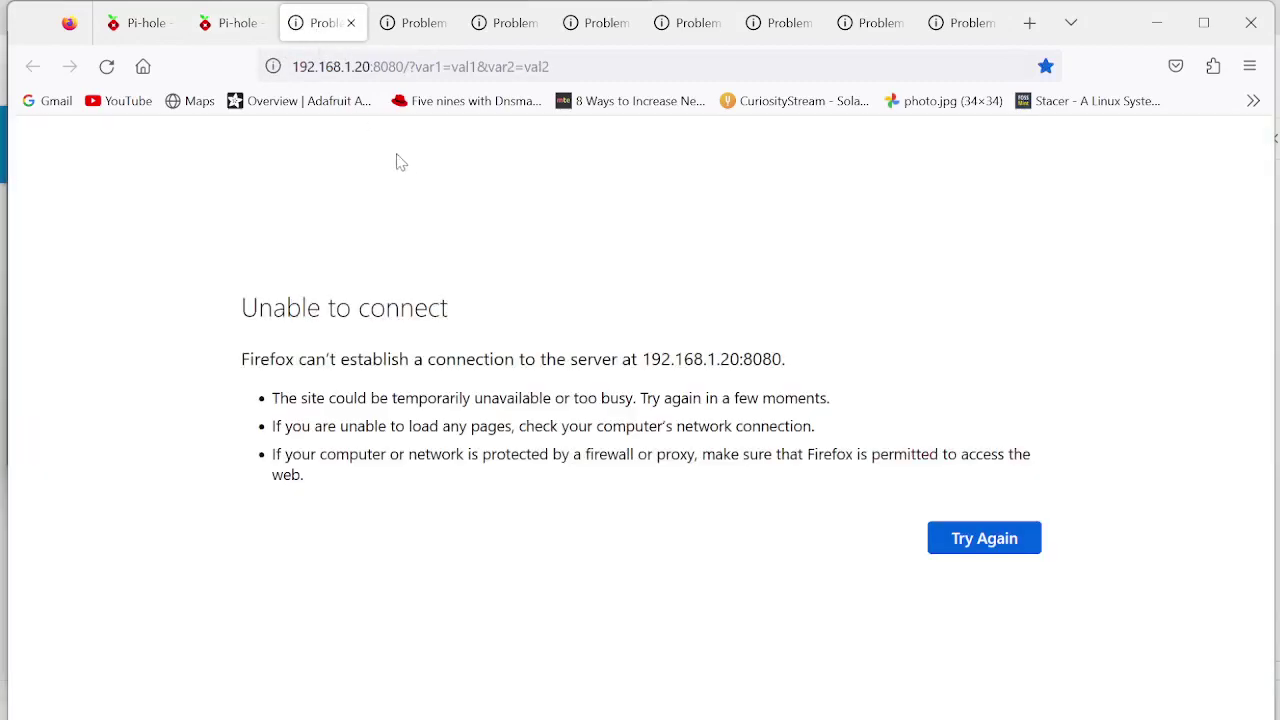
click(1004, 546)
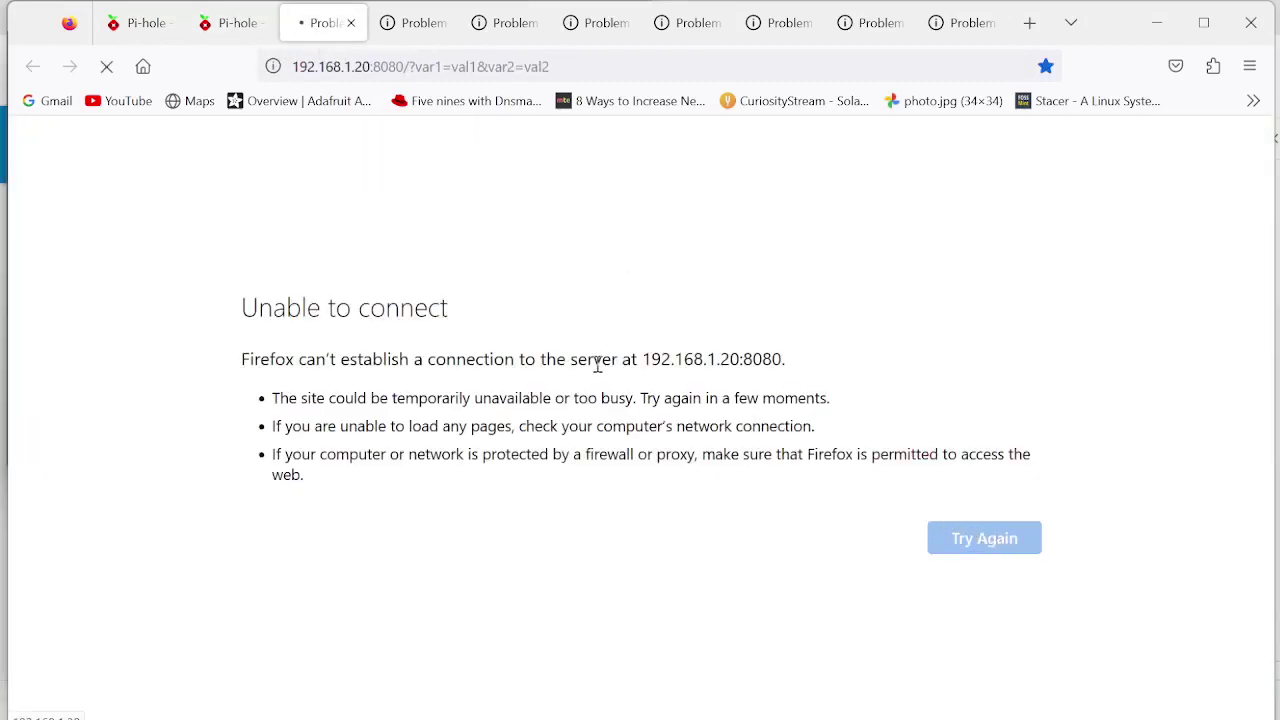
click(1150, 20)
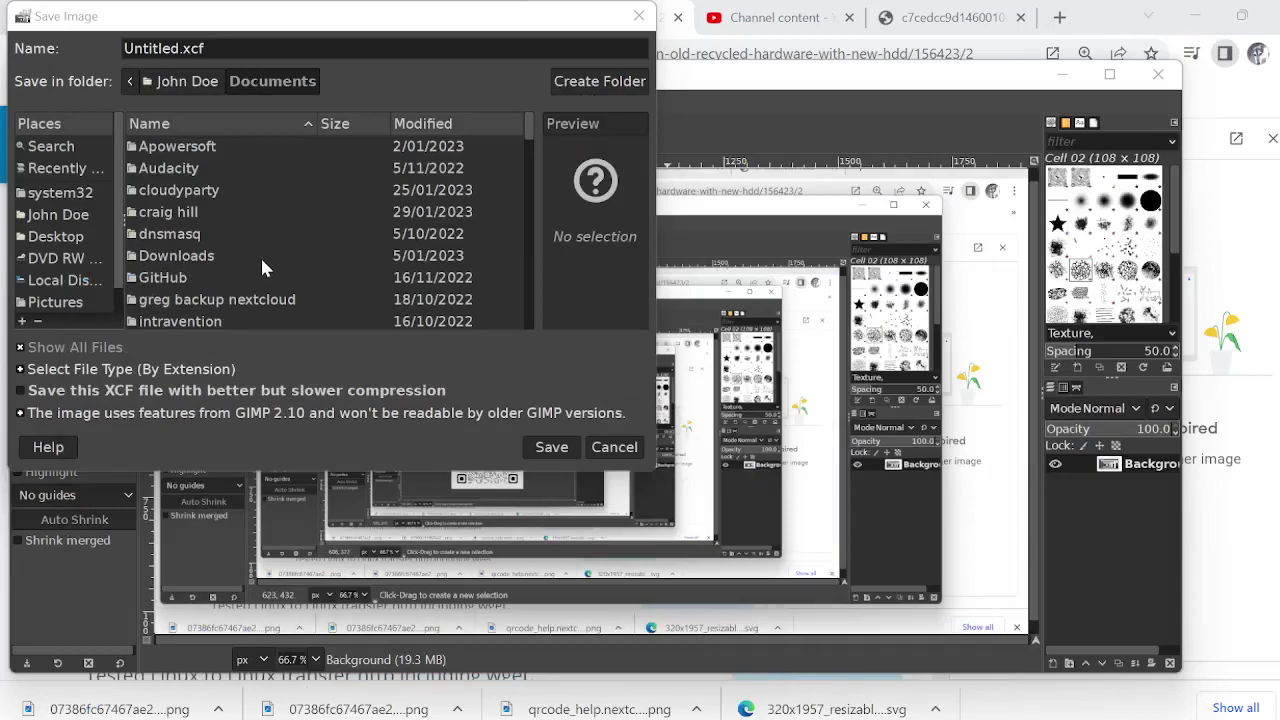
Save the image as Untitled.xcf in the Documents folder and copy the domain docs.gimp.org from the help browser's error message
click(550, 448)
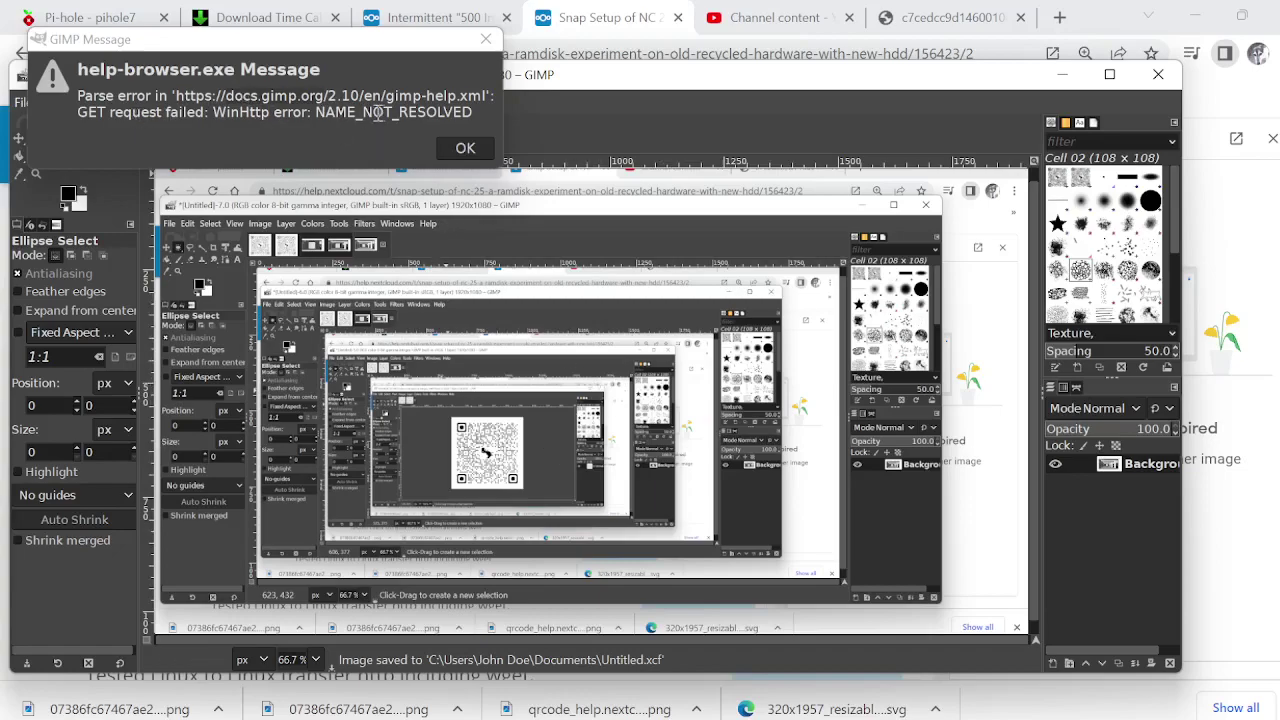
drag(229, 96, 310, 97)
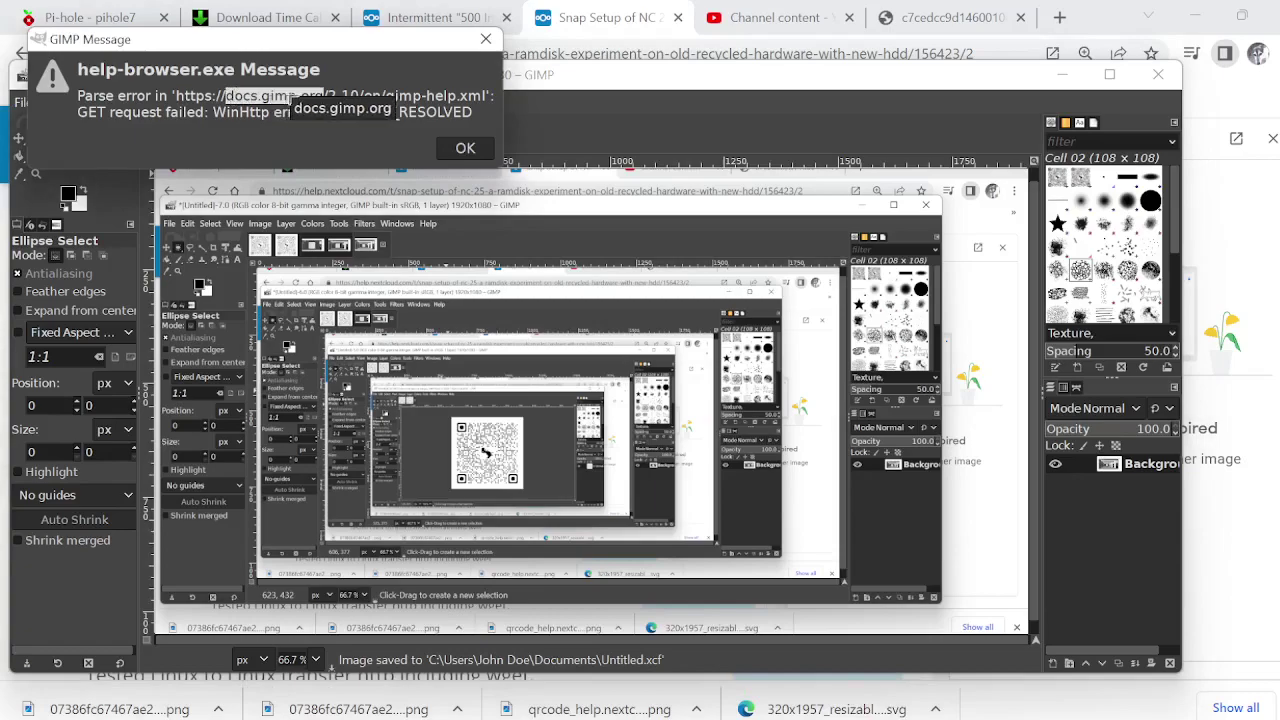
right_click(277, 97)
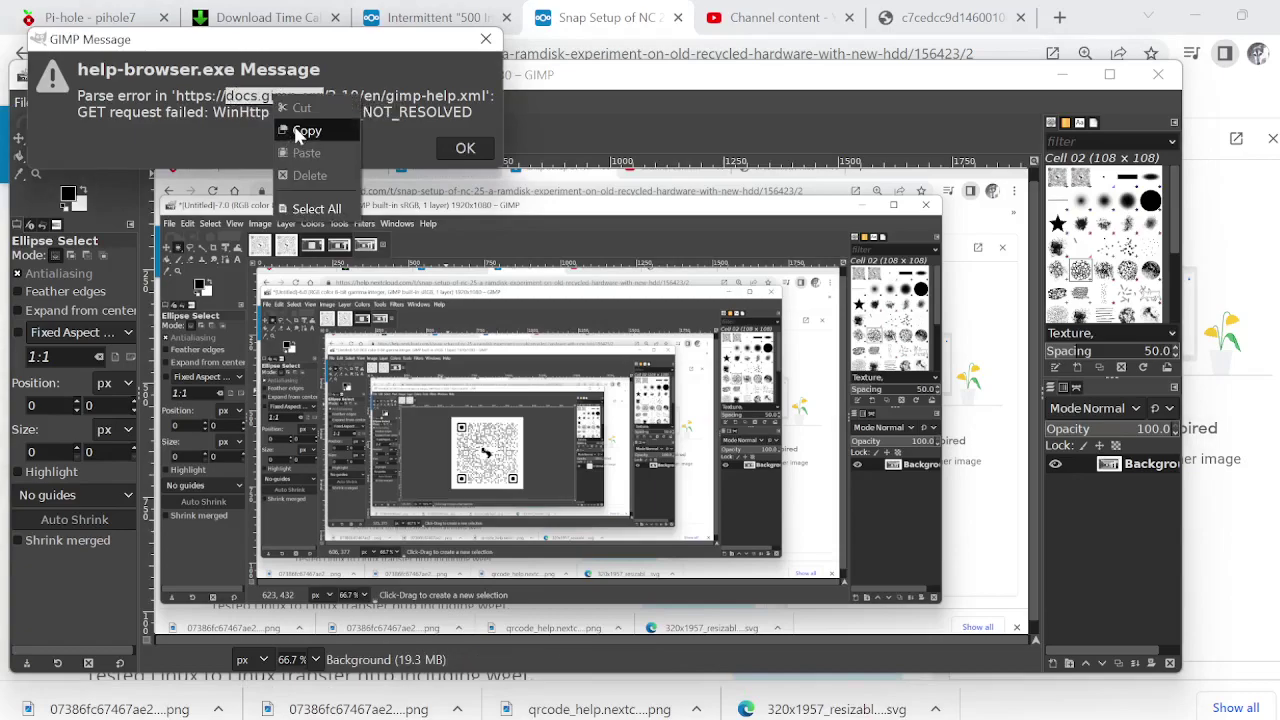
click(300, 130)
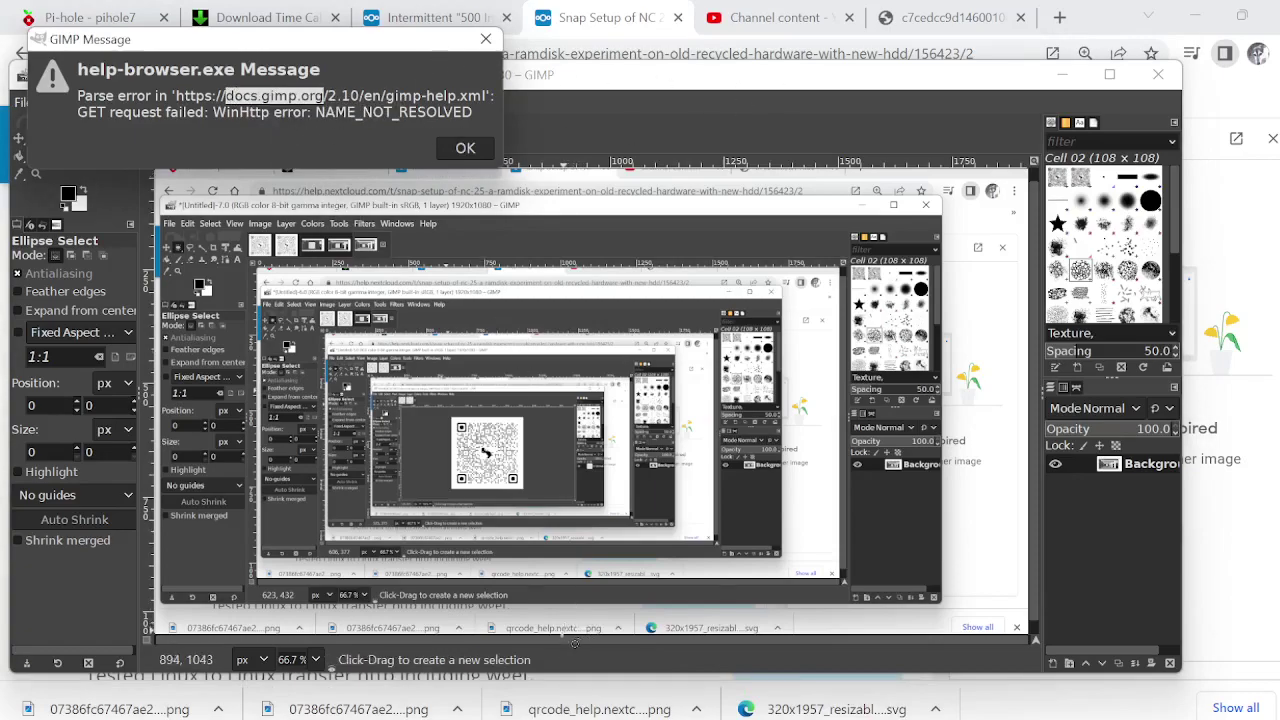
mouse_move(560, 718)
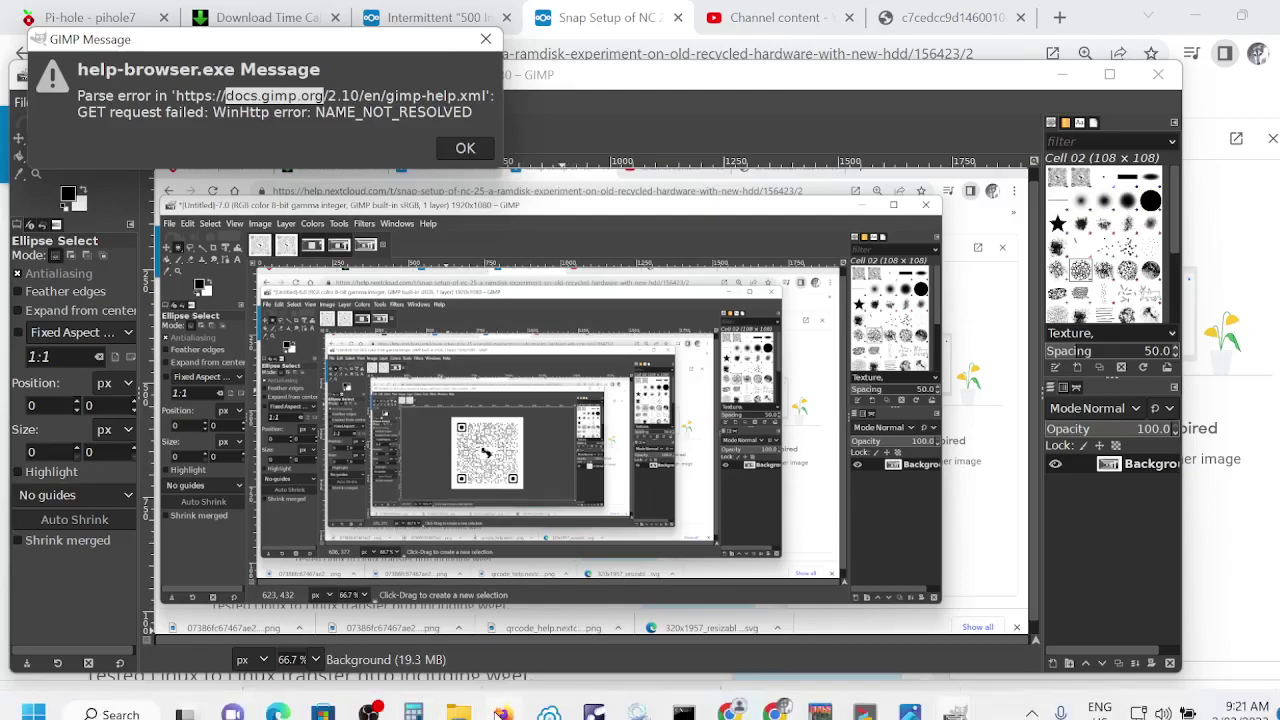
Switch to Firefox and add docs.gimp.org to the whitelist on the local Pi-hole at 192.168.1.7
click(502, 712)
click(145, 22)
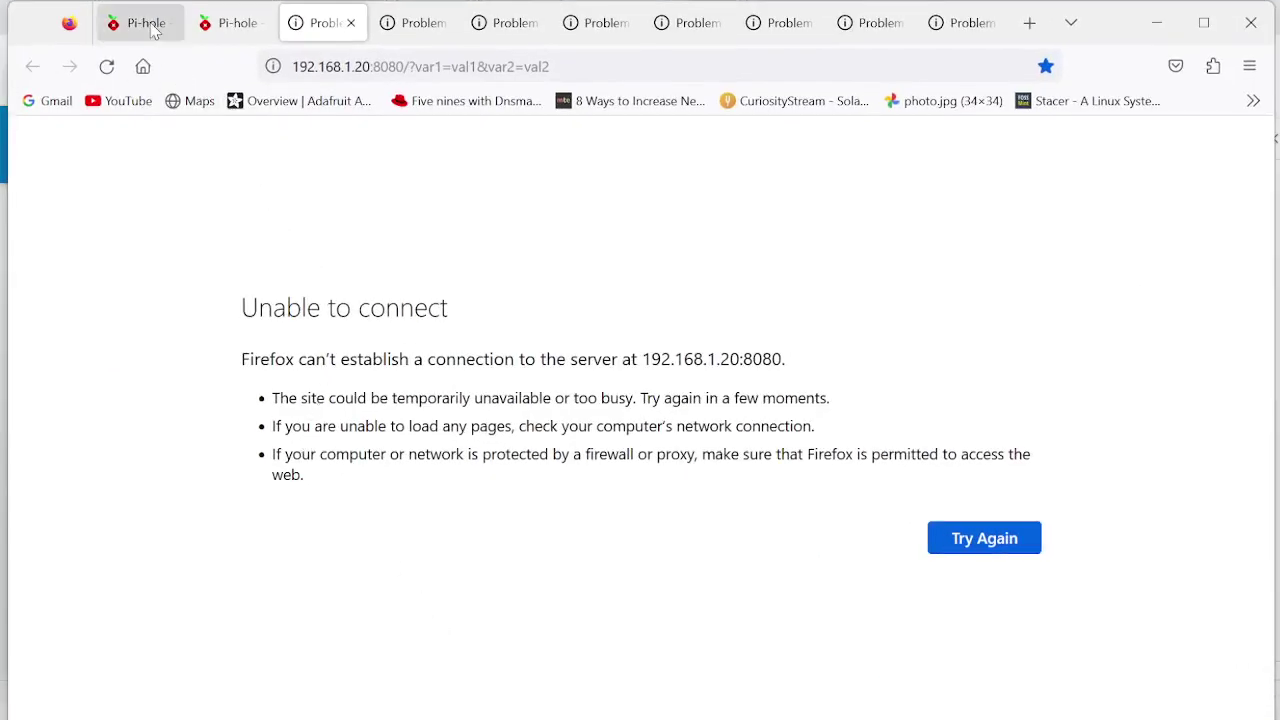
scroll(208, 308, up, 2)
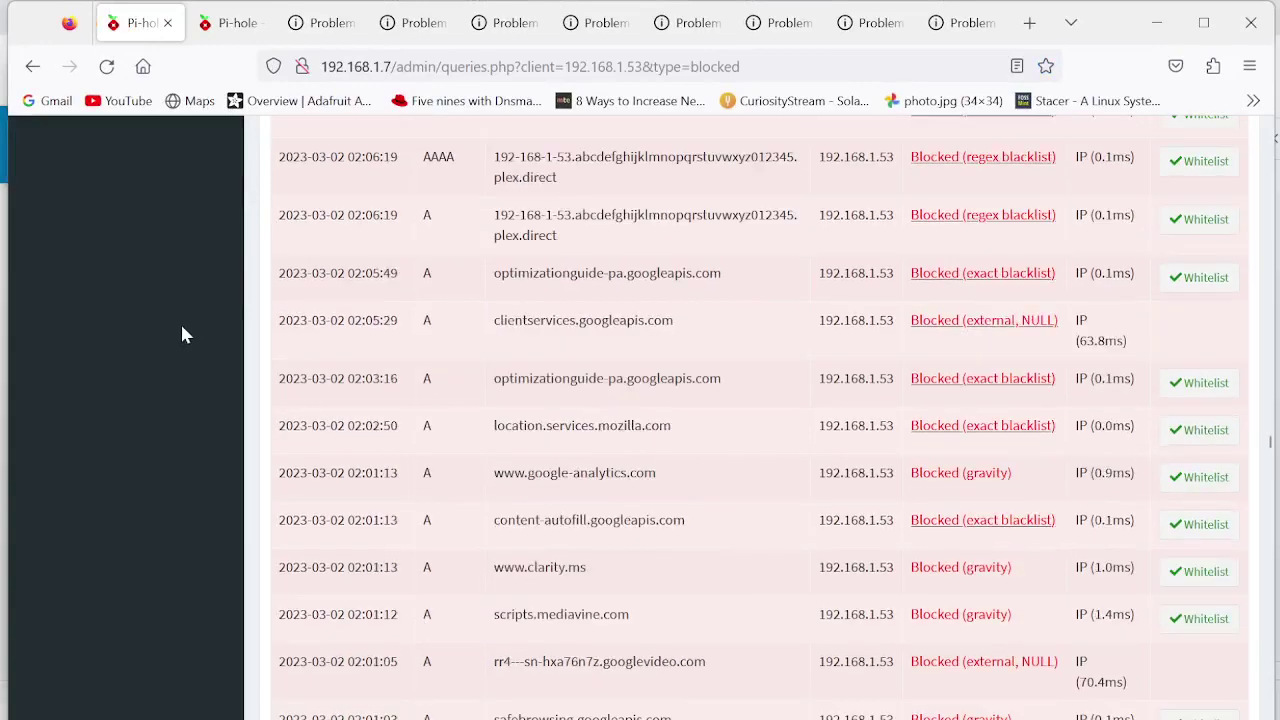
click(106, 66)
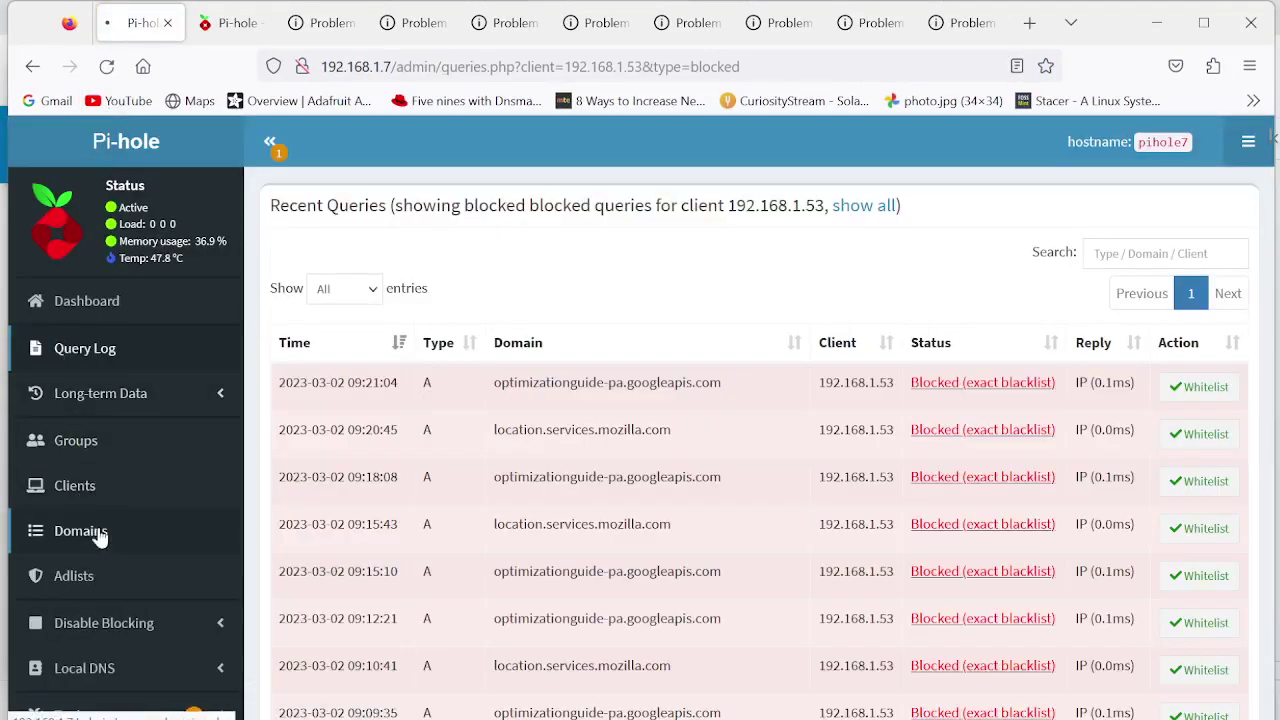
click(100, 536)
click(358, 437)
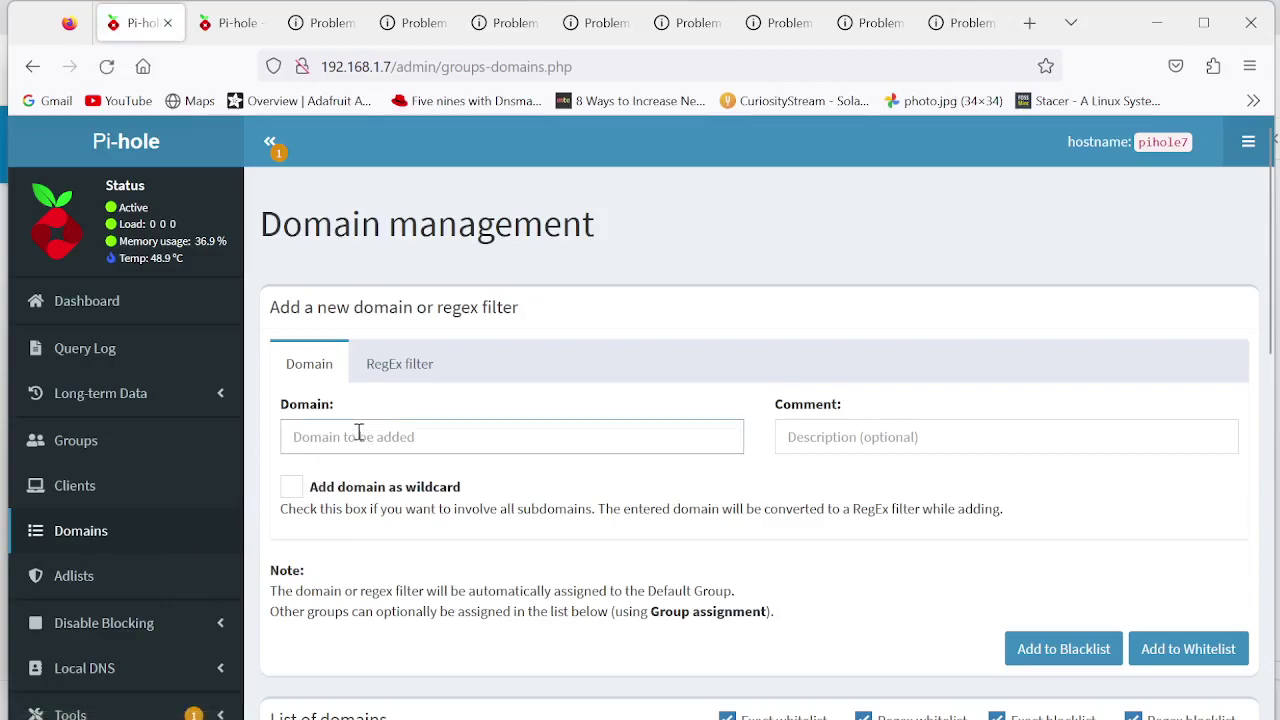
right_click(358, 440)
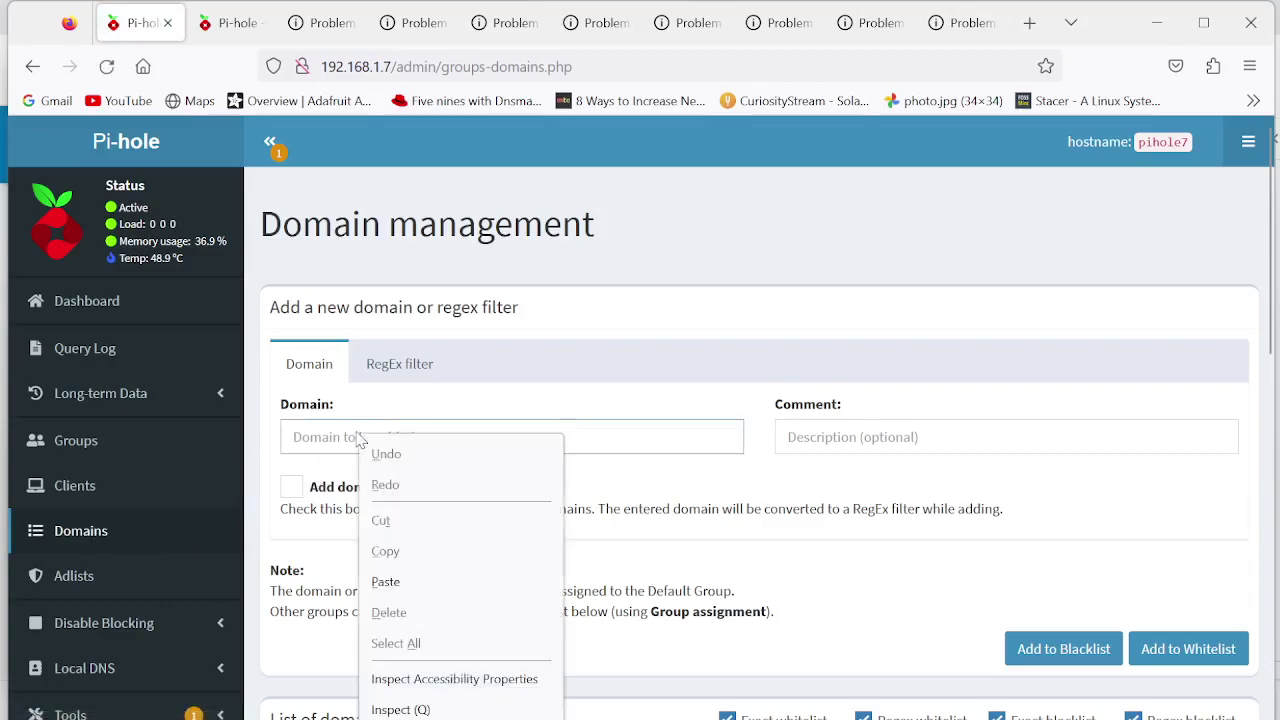
click(384, 582)
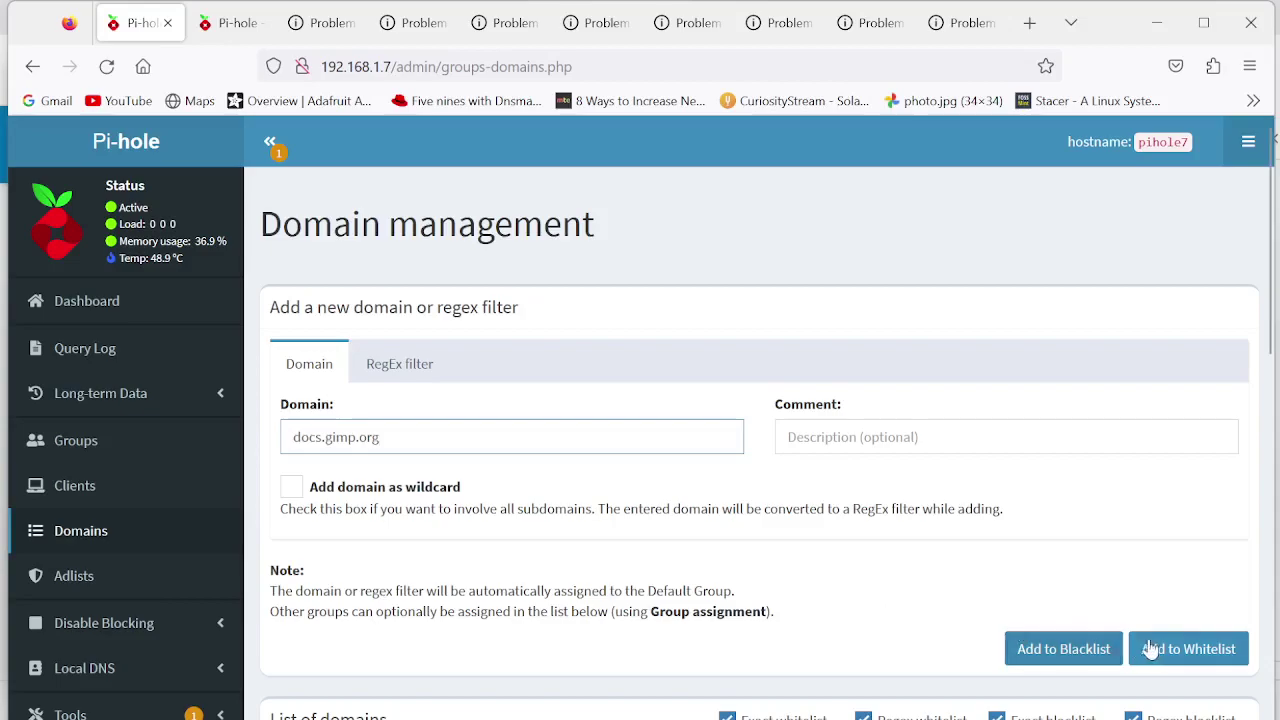
click(1205, 648)
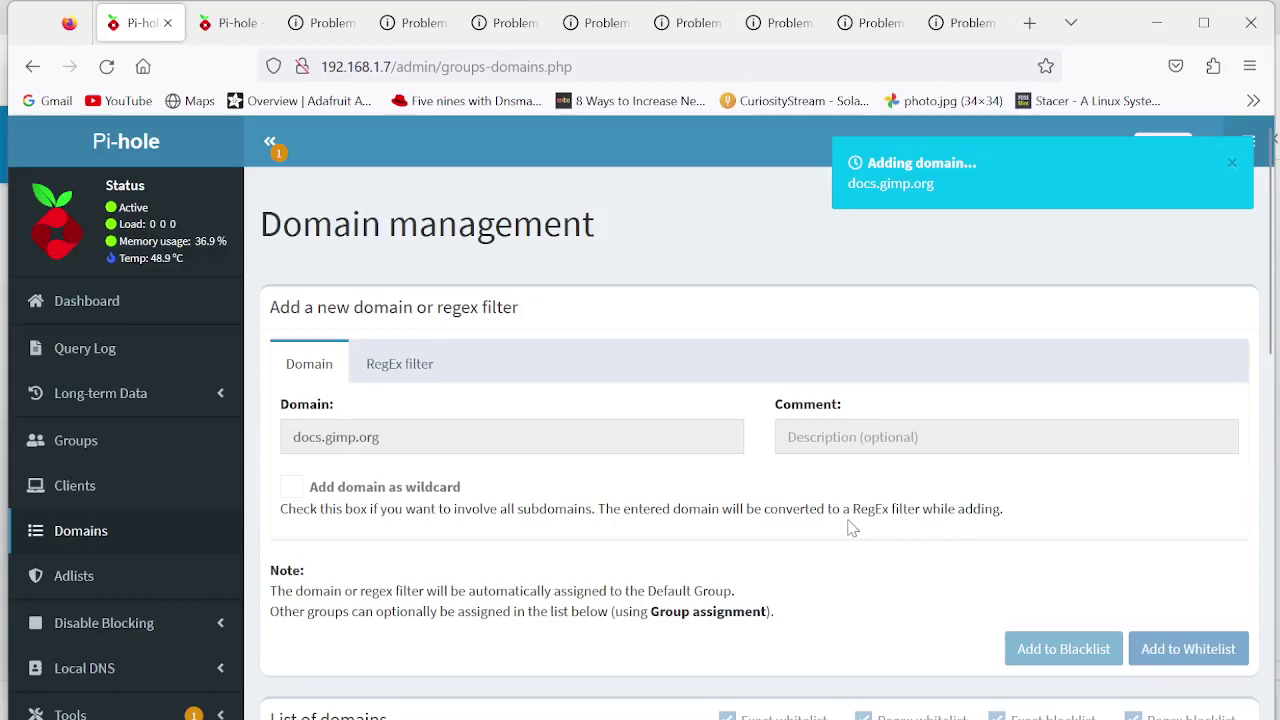
Add docs.gimp.org to the whitelist on the remote Pi-hole at 165.22.240.144
click(225, 25)
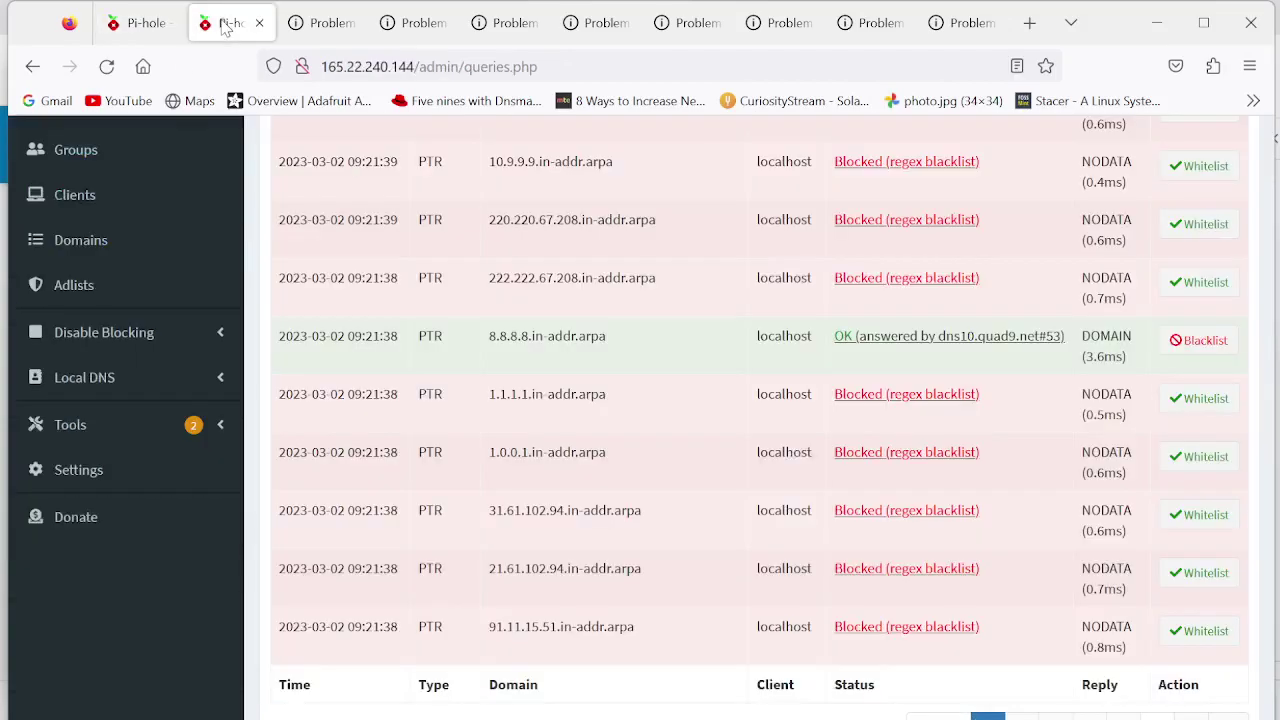
click(108, 67)
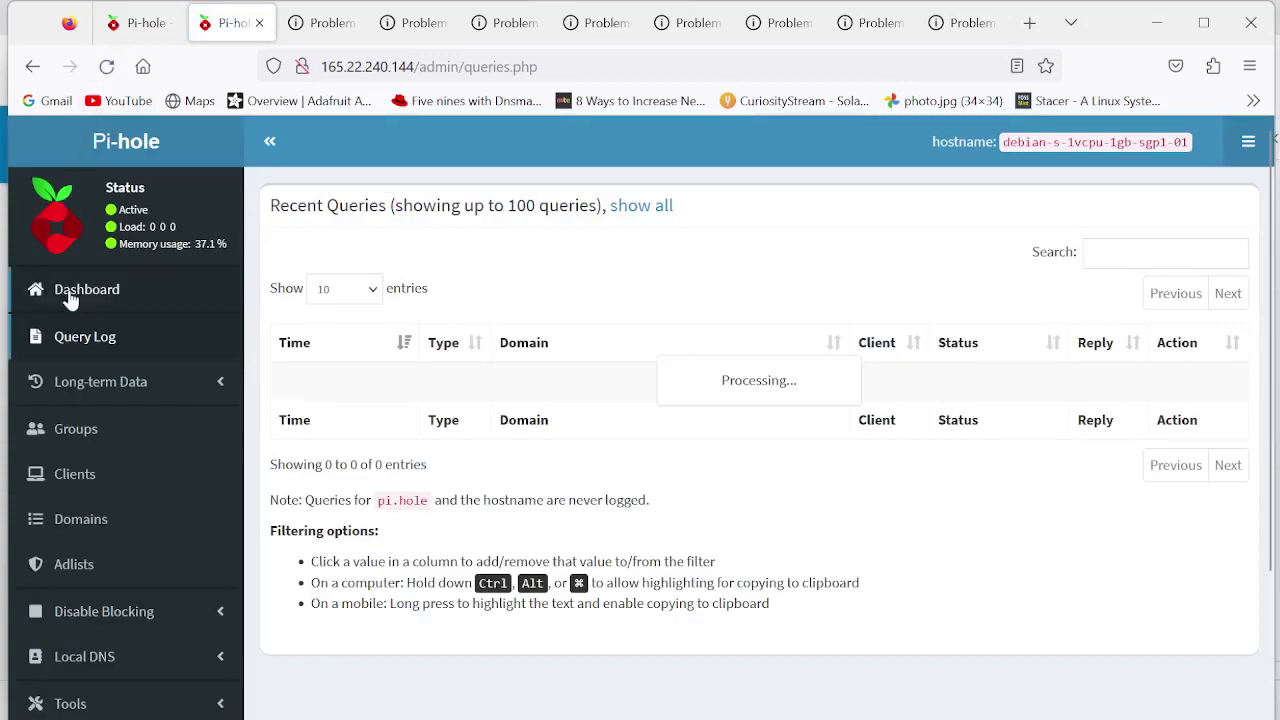
click(70, 530)
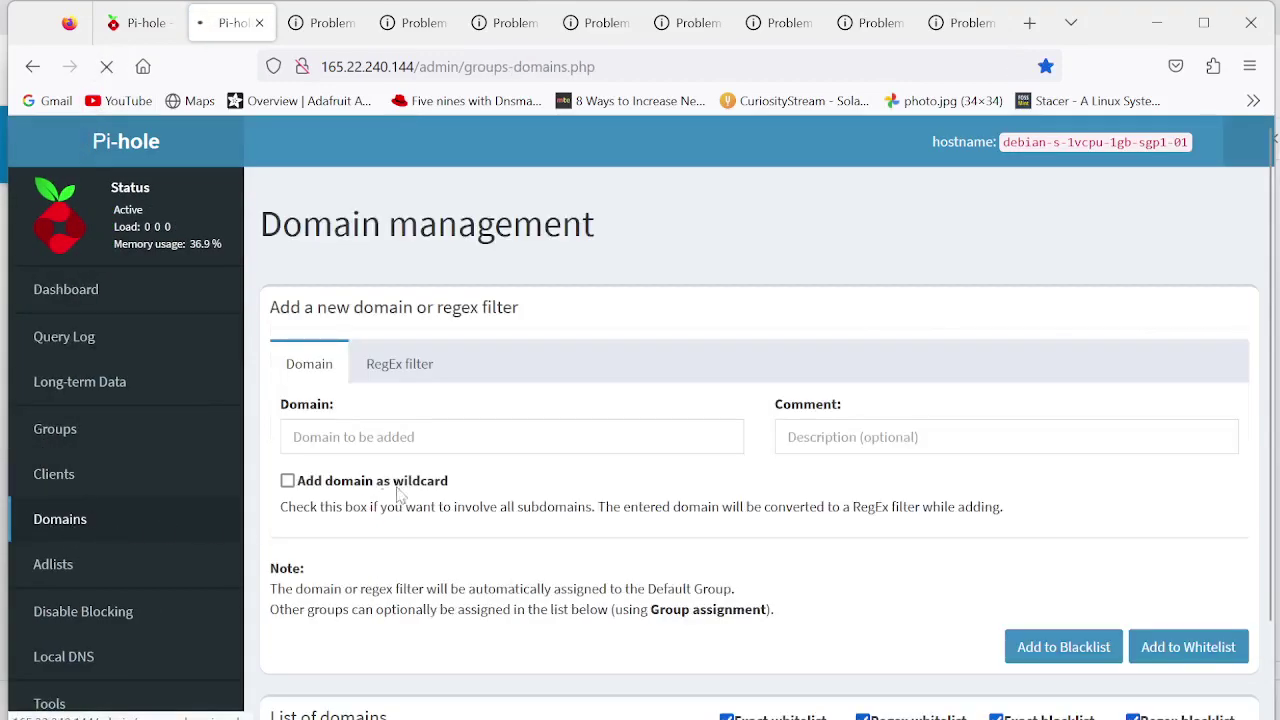
click(357, 428)
right_click(335, 434)
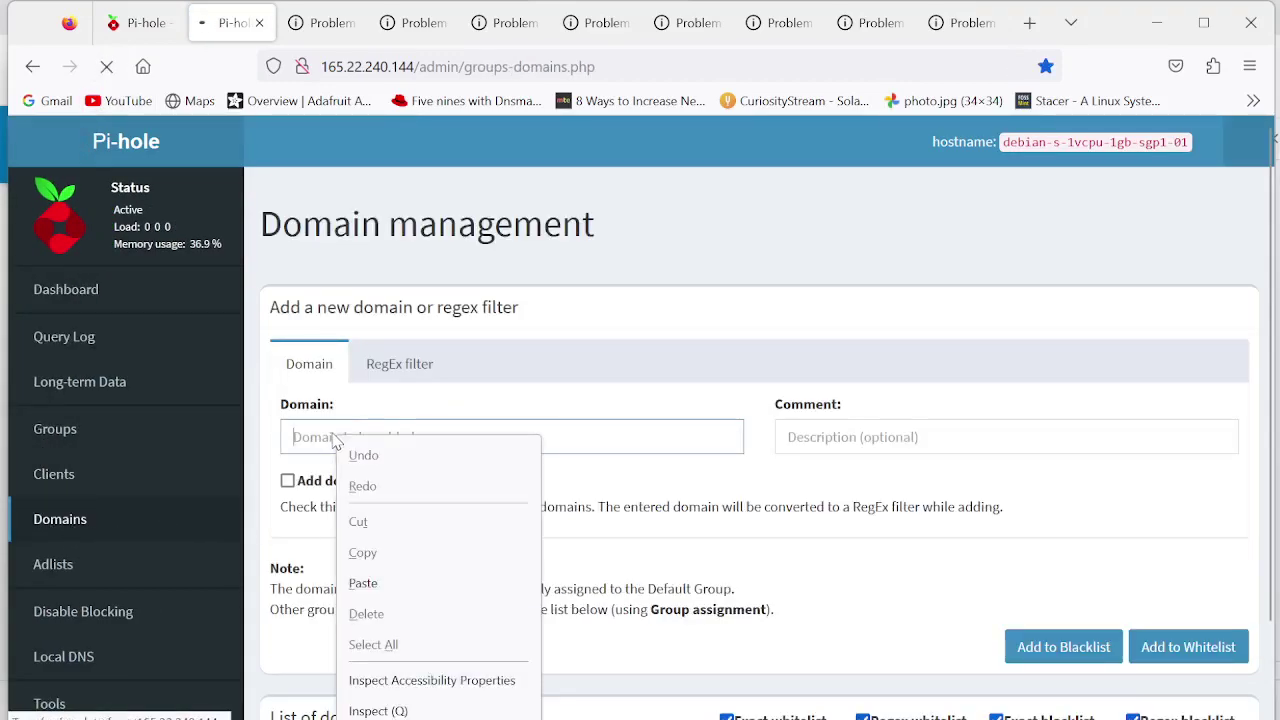
click(352, 582)
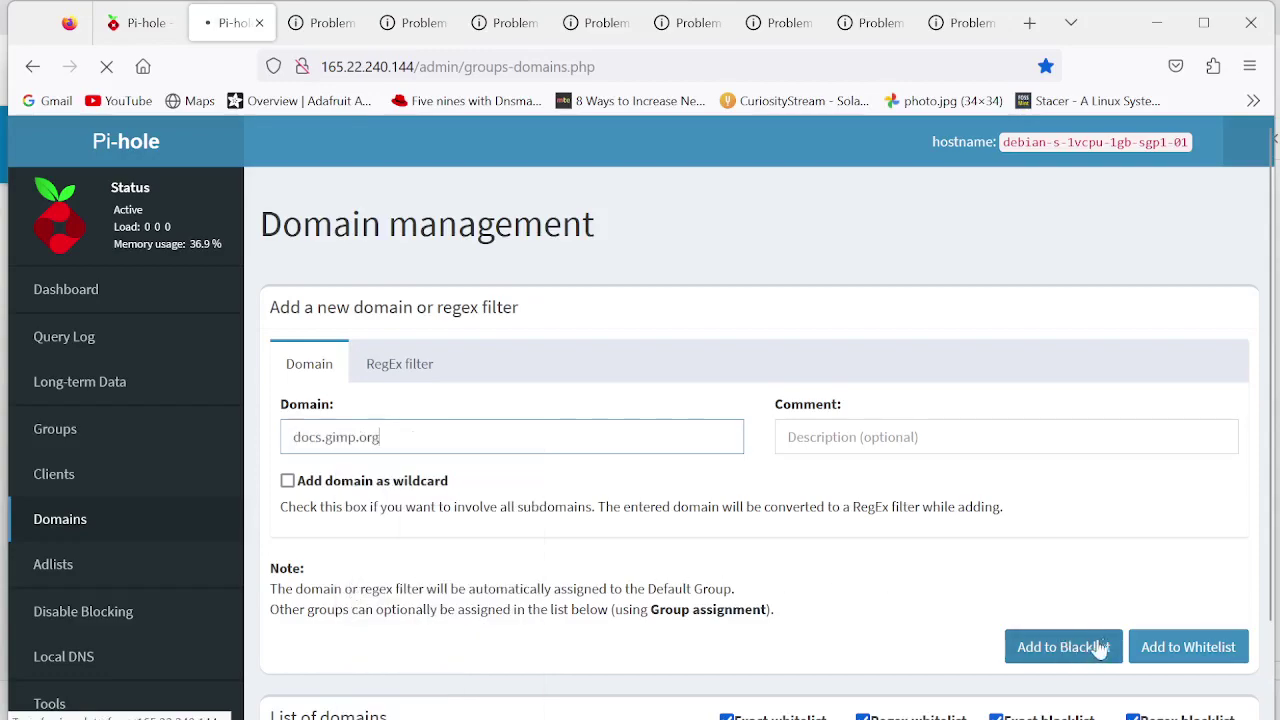
click(1160, 650)
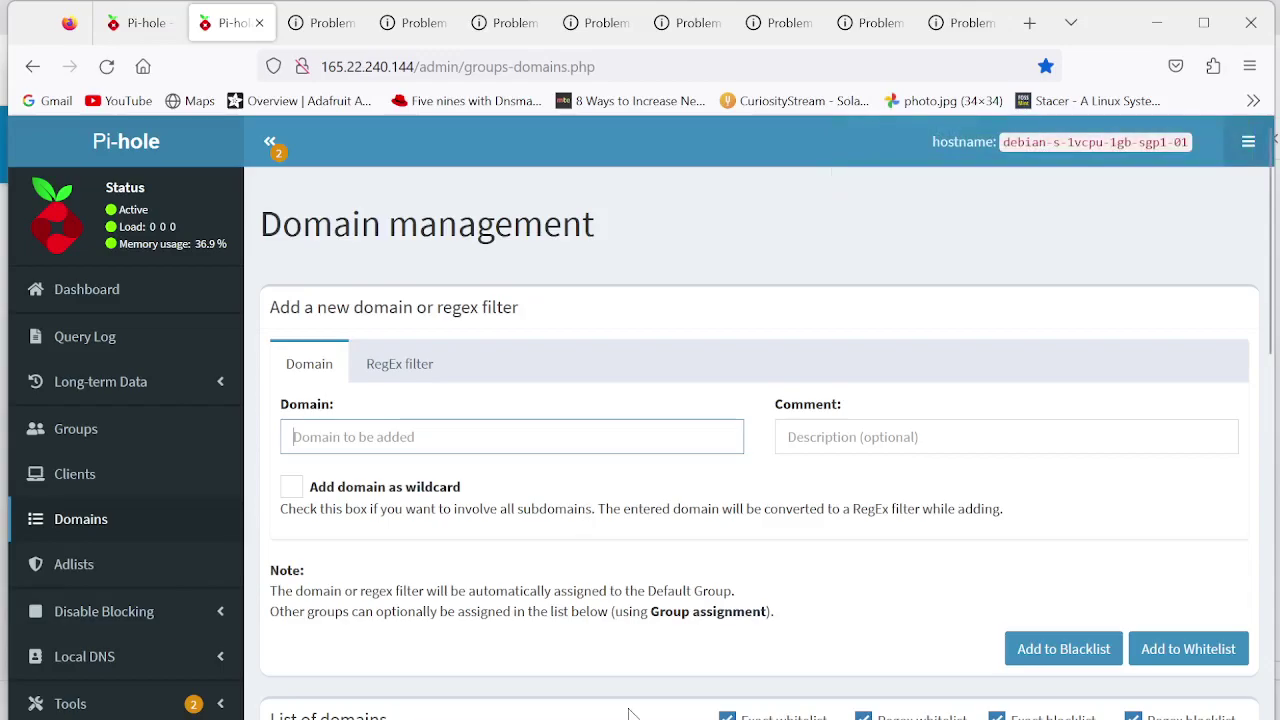
Dismiss the help-browser error message and reopen the GIMP user manual from the GIMP image window
mouse_move(715, 715)
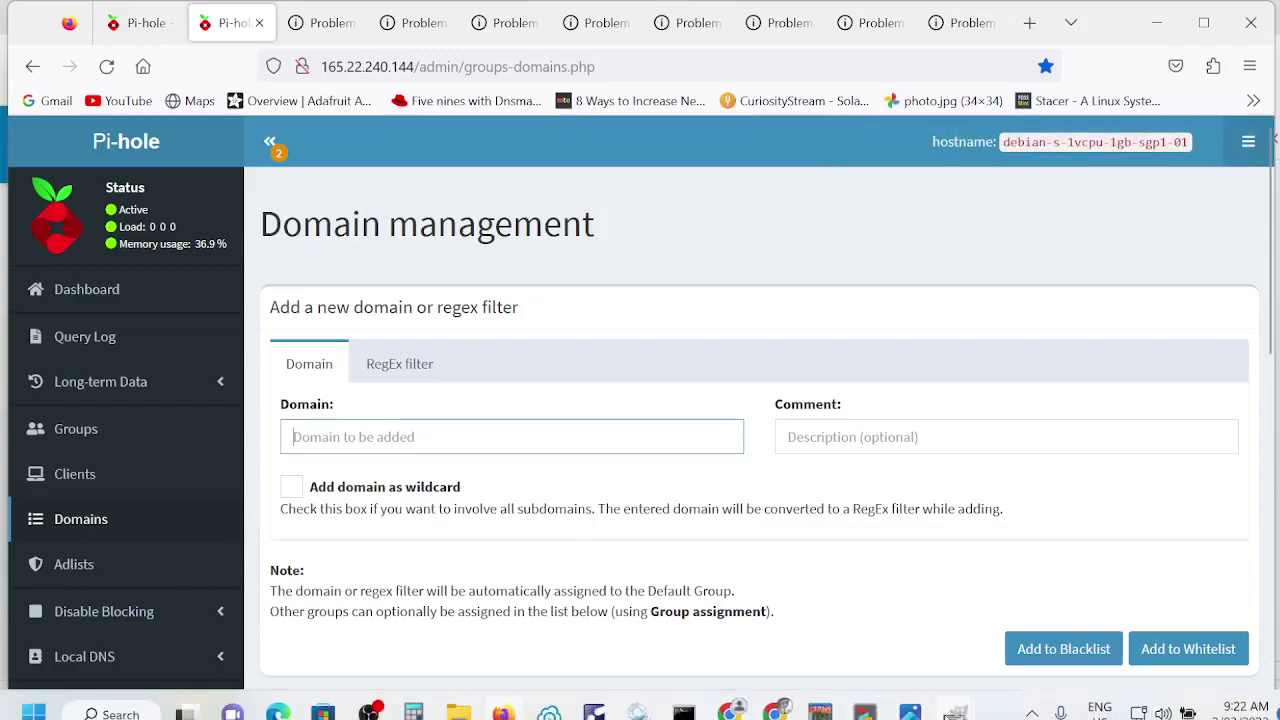
mouse_move(955, 712)
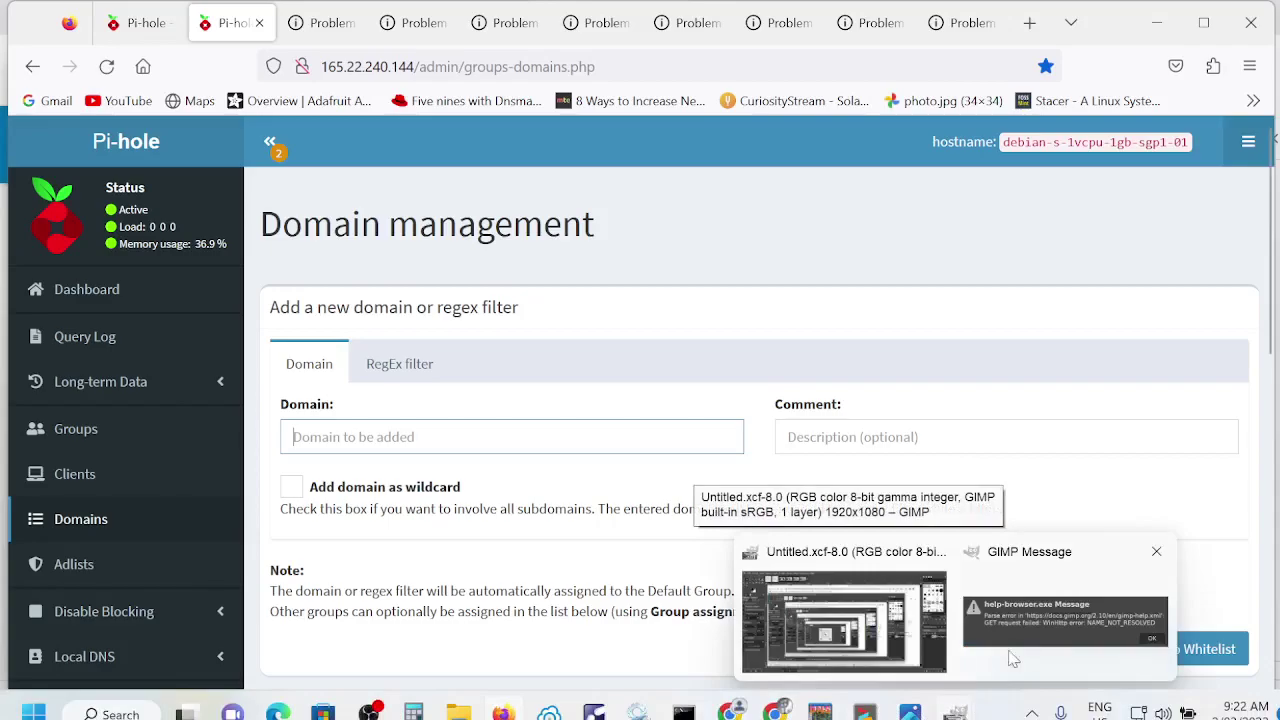
click(1065, 620)
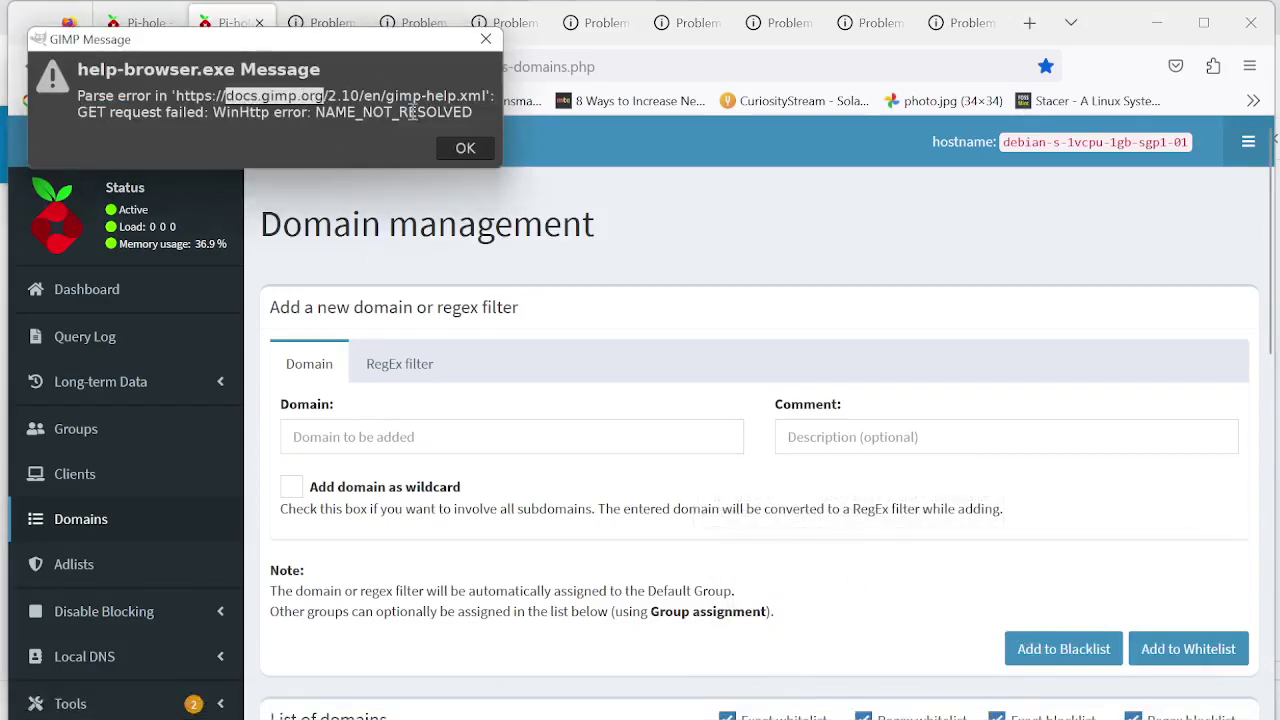
click(465, 150)
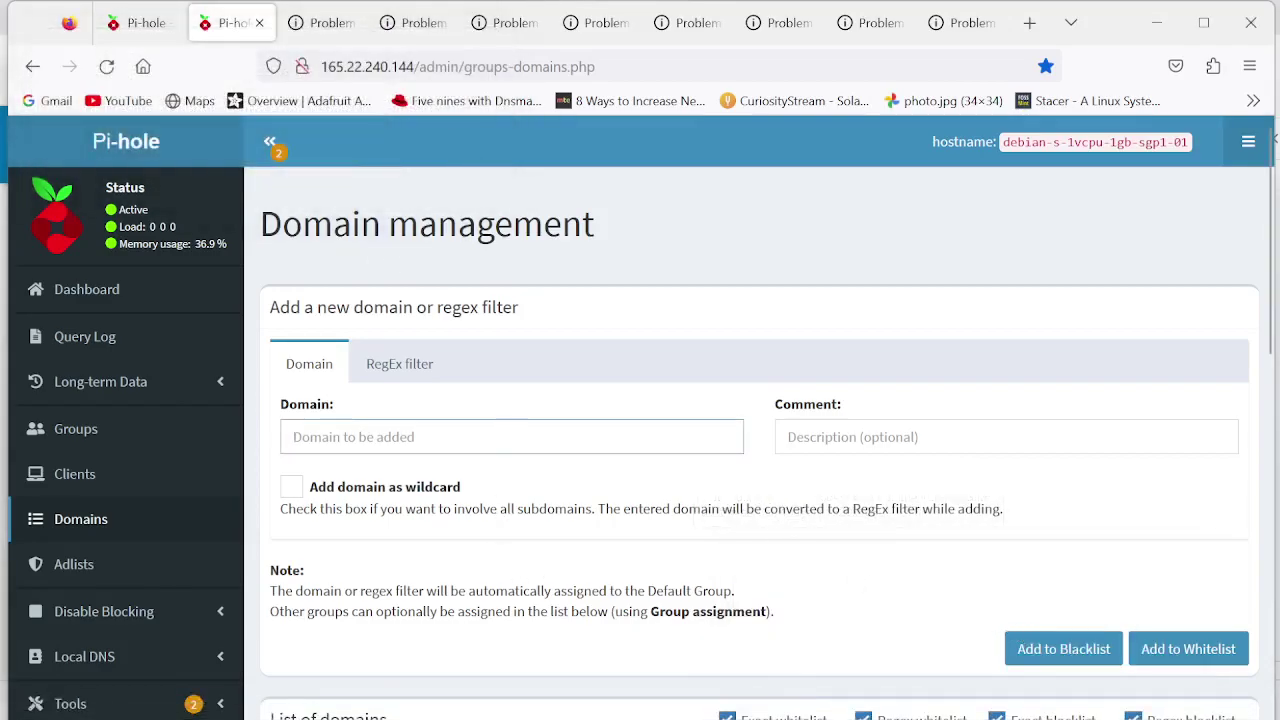
click(955, 712)
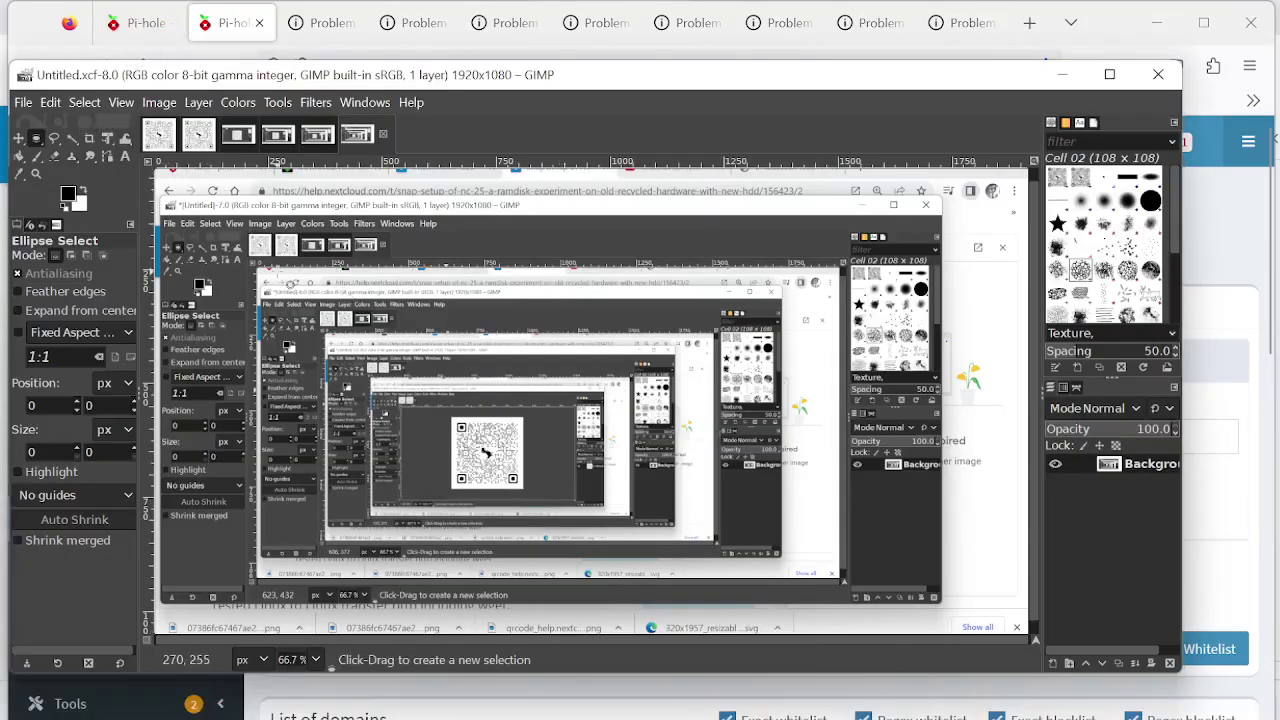
click(412, 104)
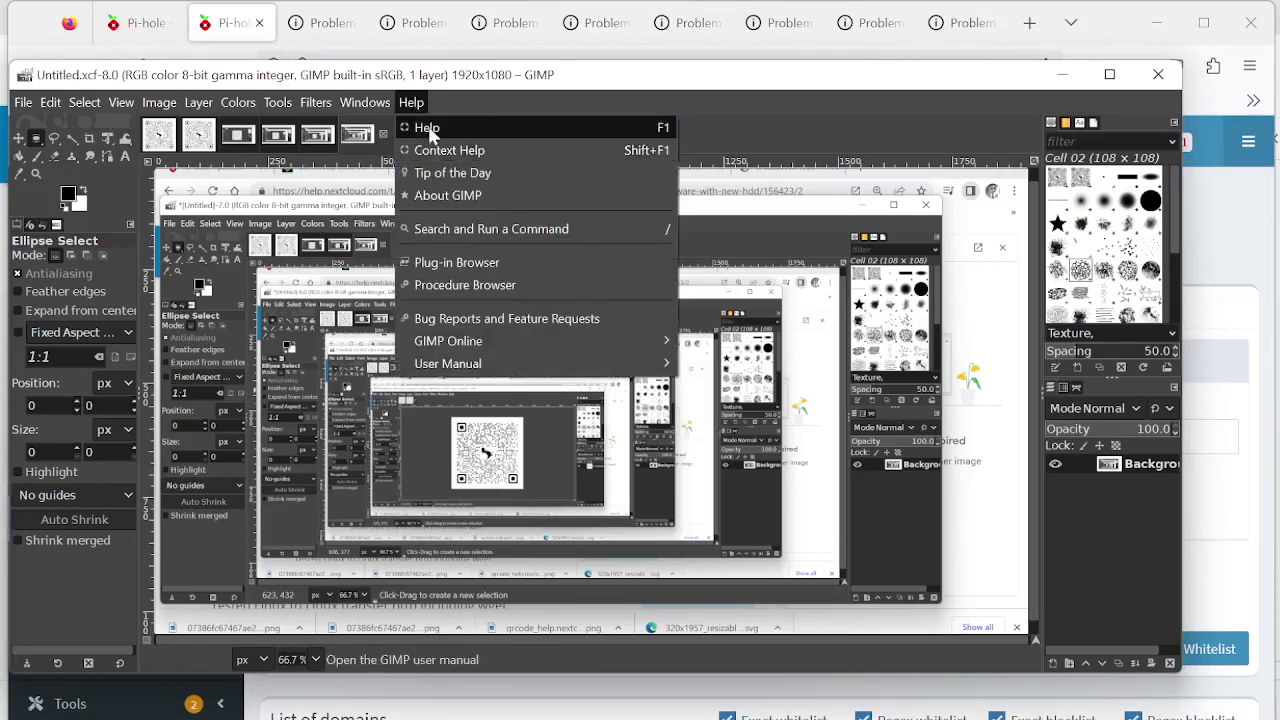
click(430, 130)
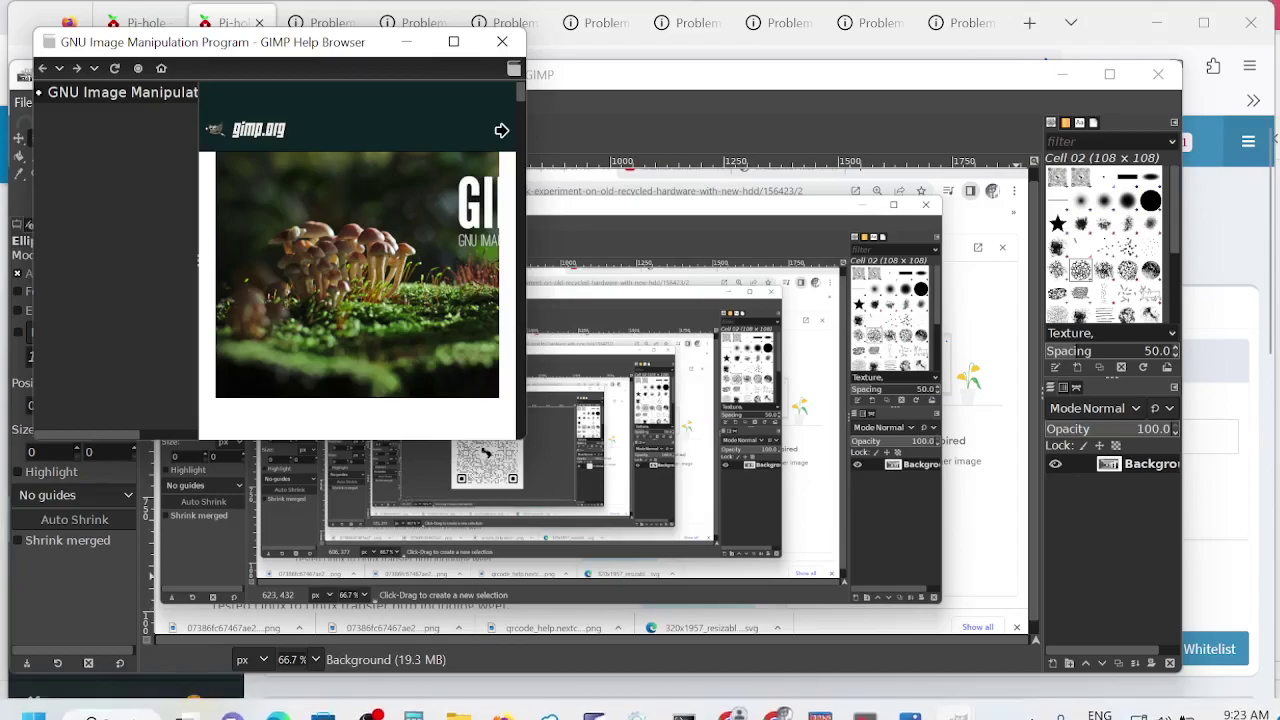
Minimize the Firefox, Chrome, GIMP Help Browser and GIMP windows to reach the windows behind them
click(1156, 22)
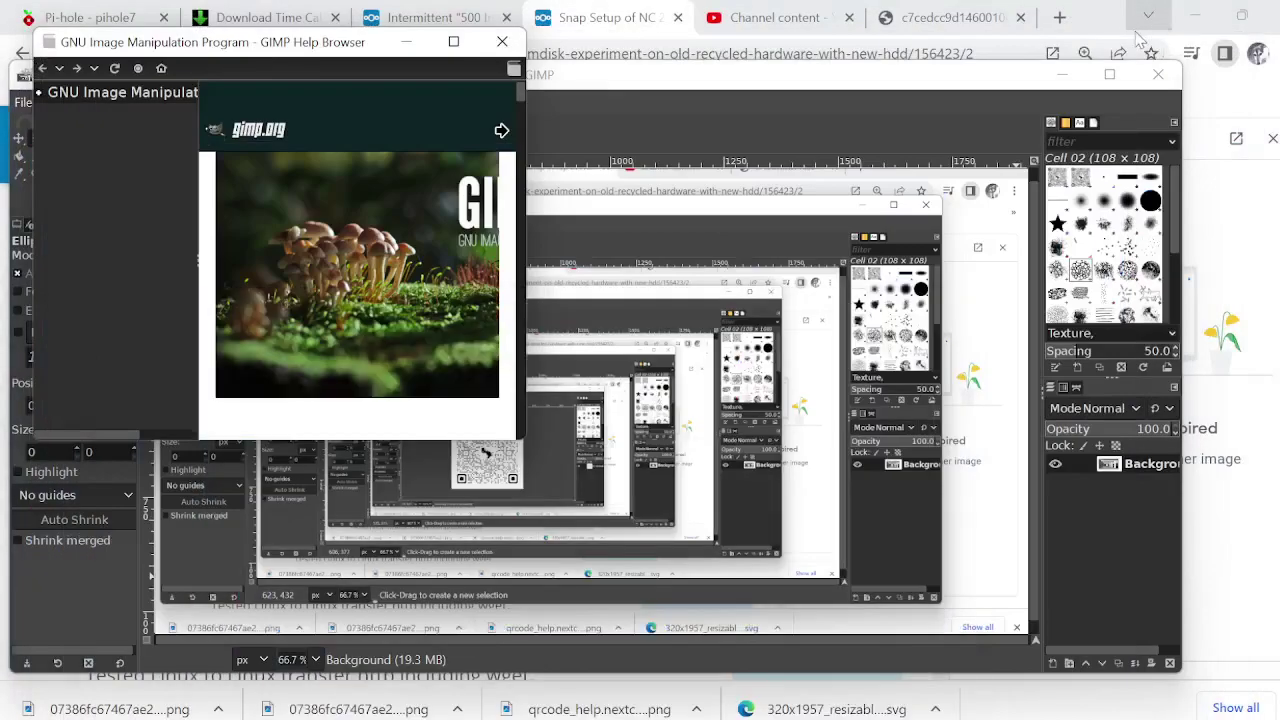
click(1192, 18)
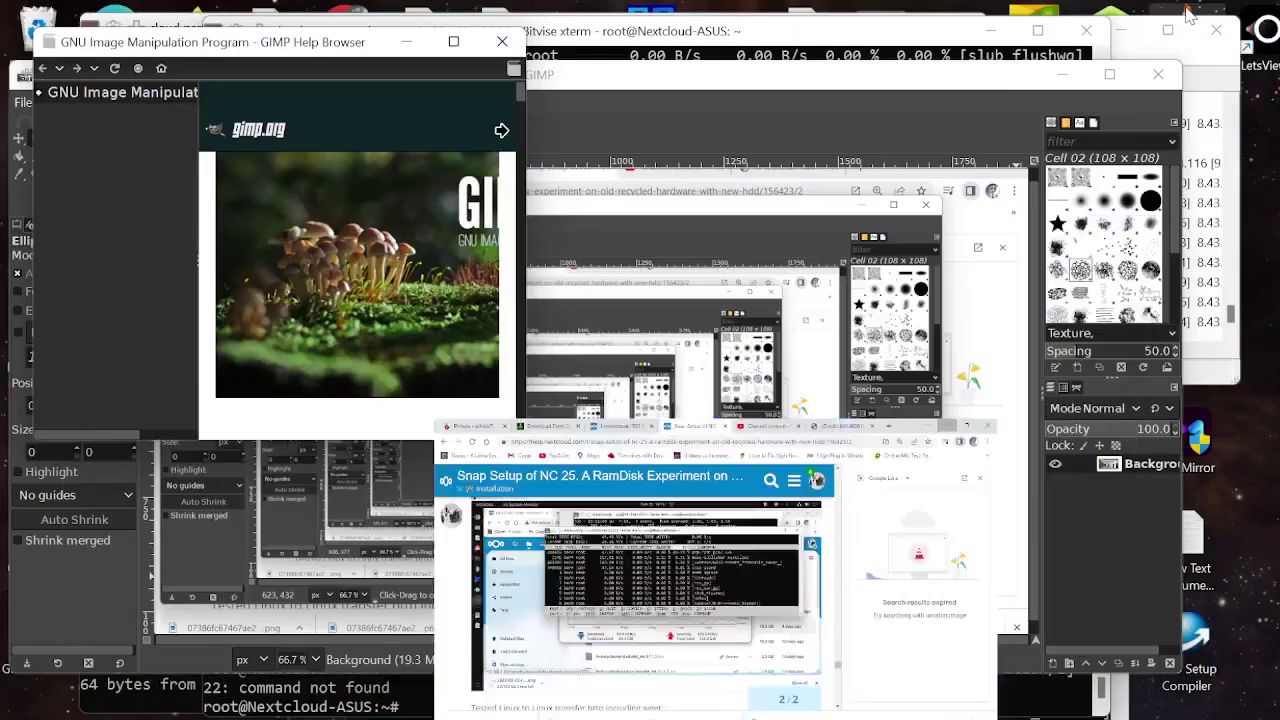
click(400, 42)
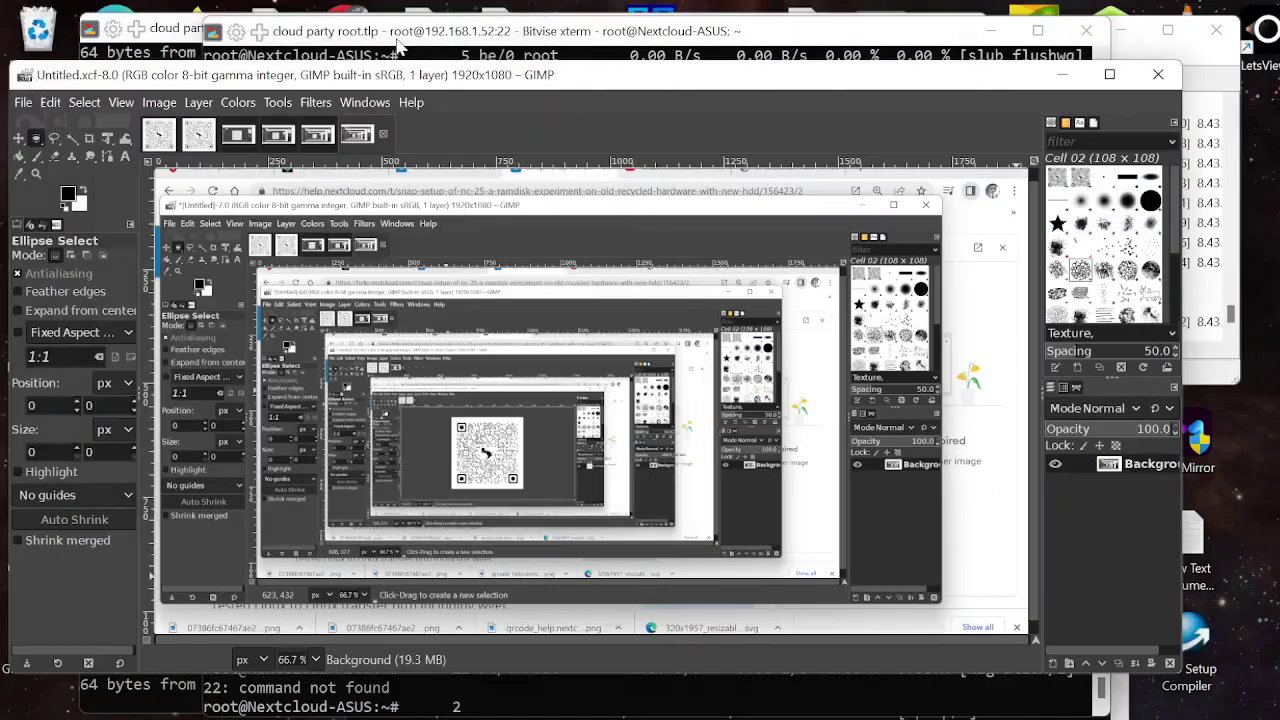
click(1064, 75)
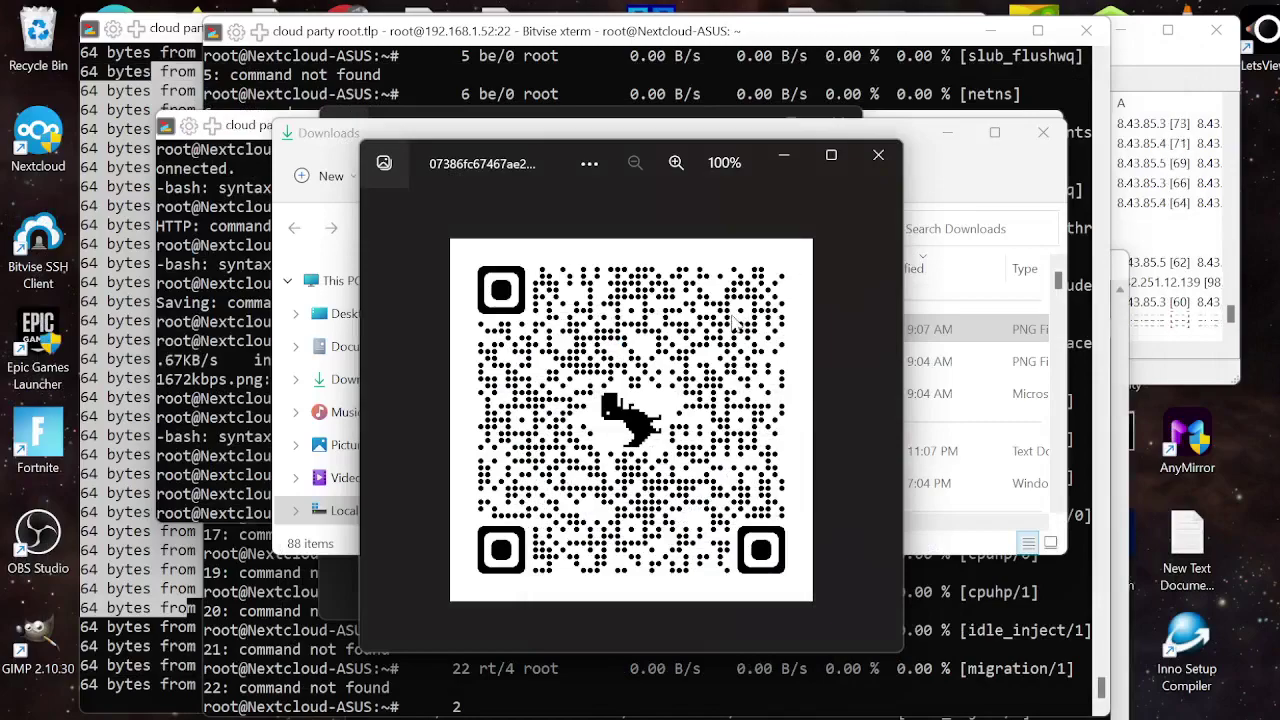
Compare the QR codes in qrcode_help.nextcloud.com.png and the 07386fc67467ae24... PNG from Downloads, closing each image after viewing
click(878, 154)
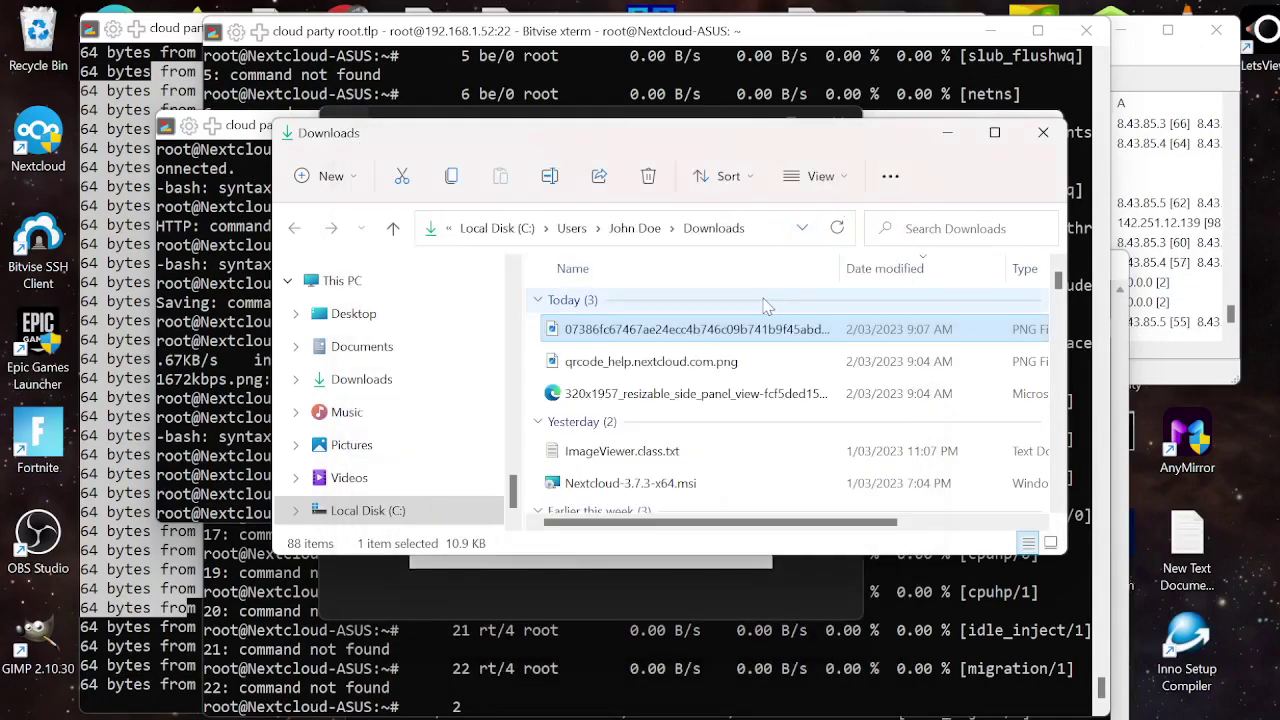
double_click(648, 362)
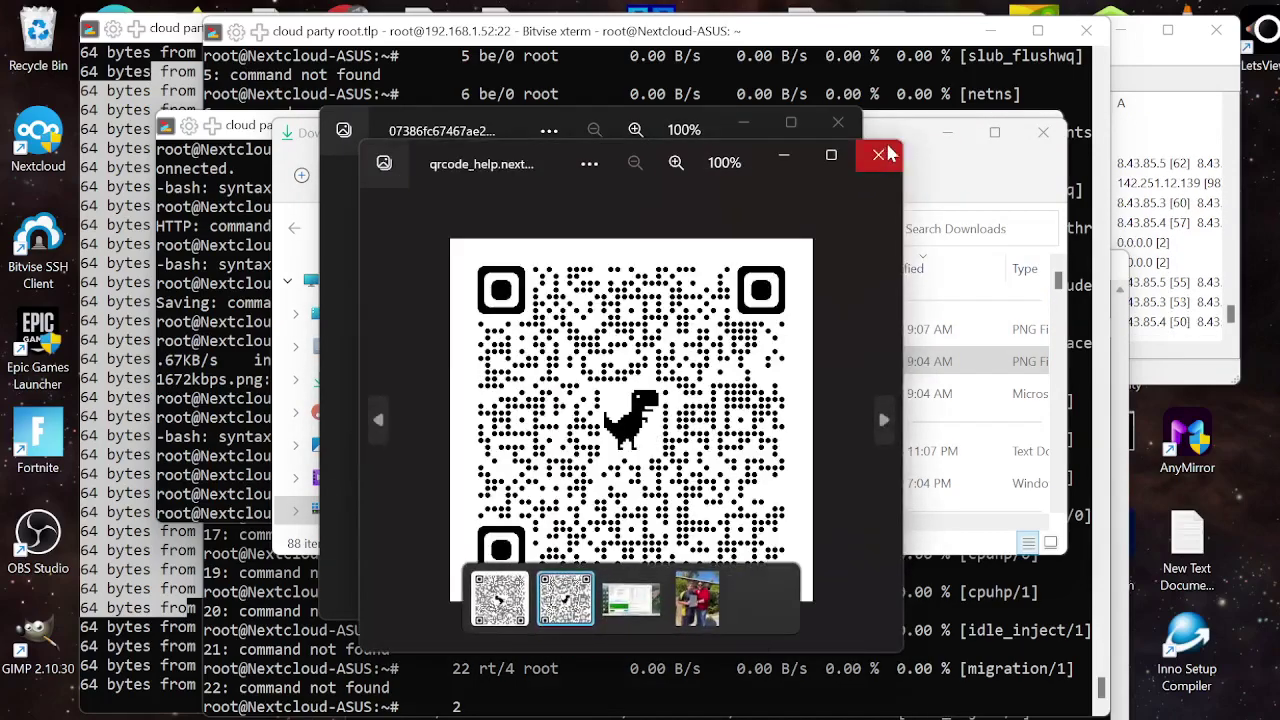
click(880, 154)
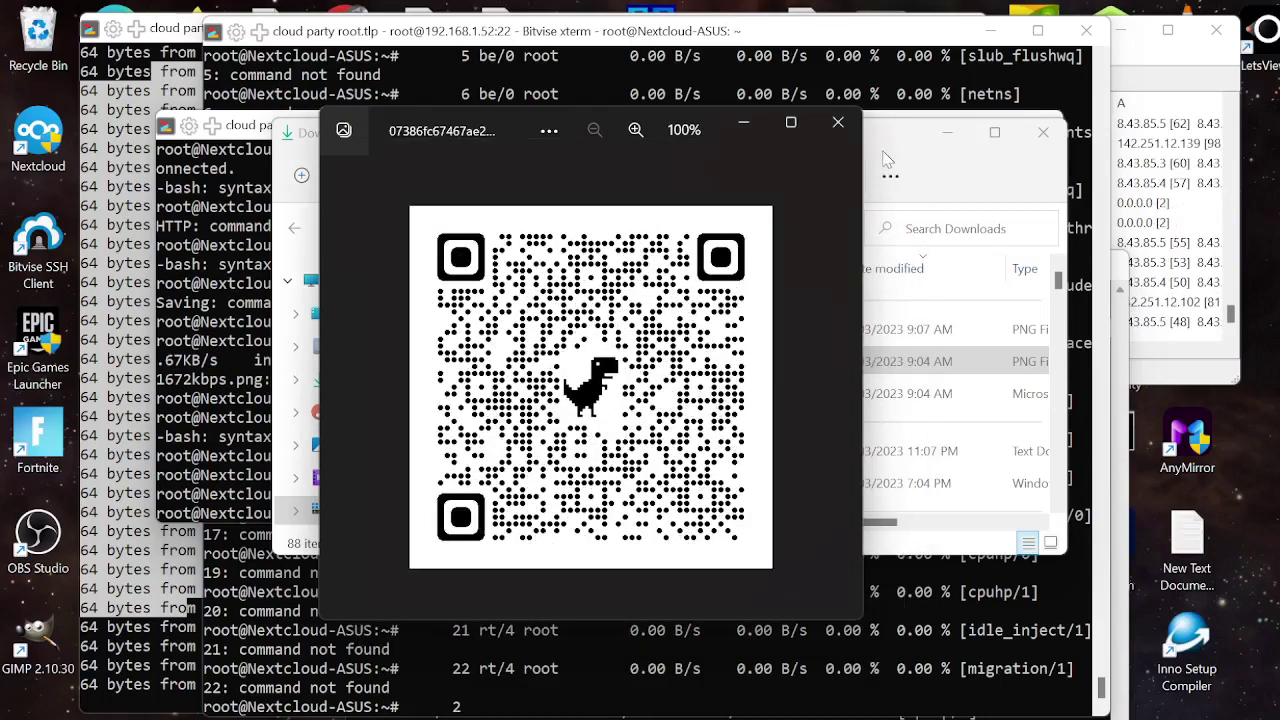
click(839, 122)
double_click(615, 364)
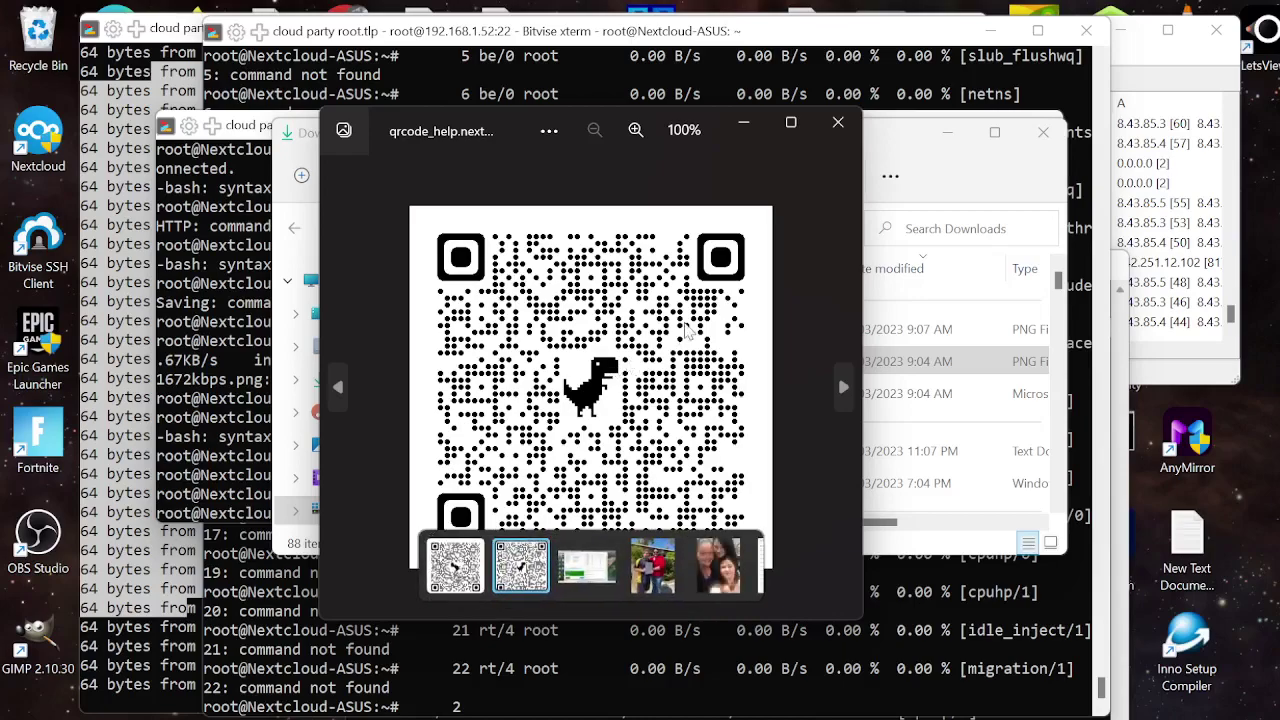
click(838, 124)
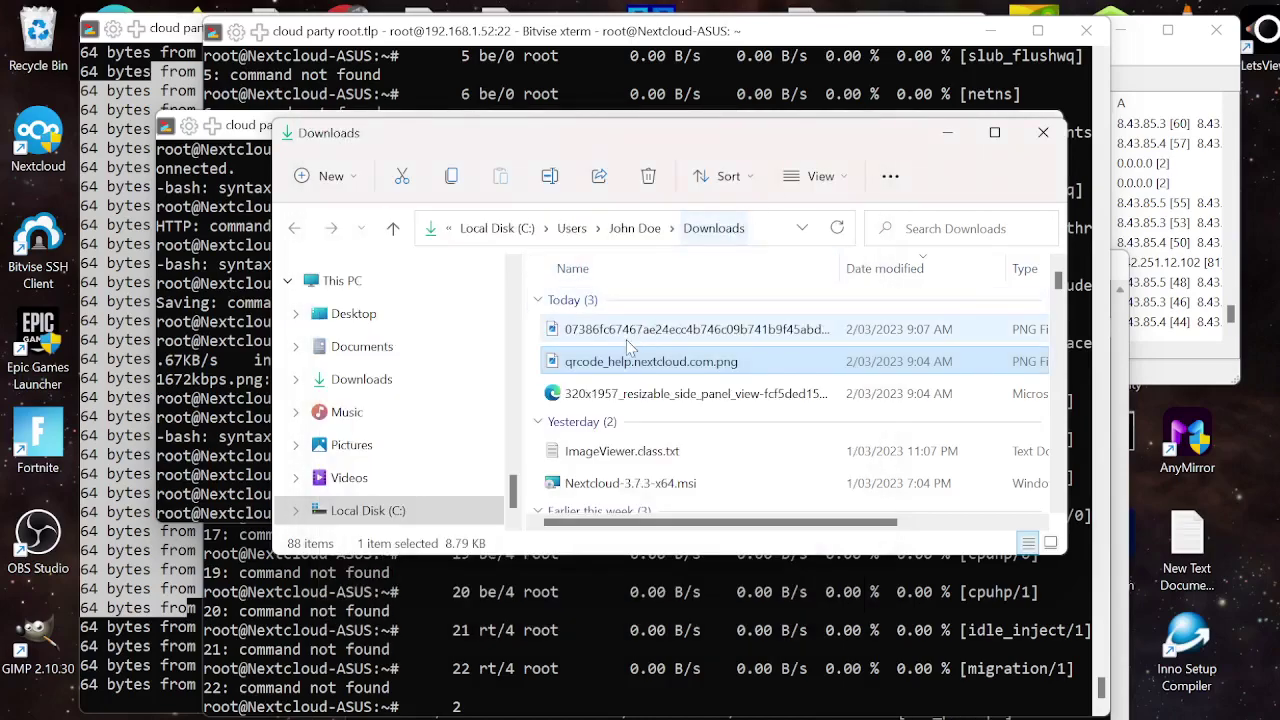
double_click(628, 333)
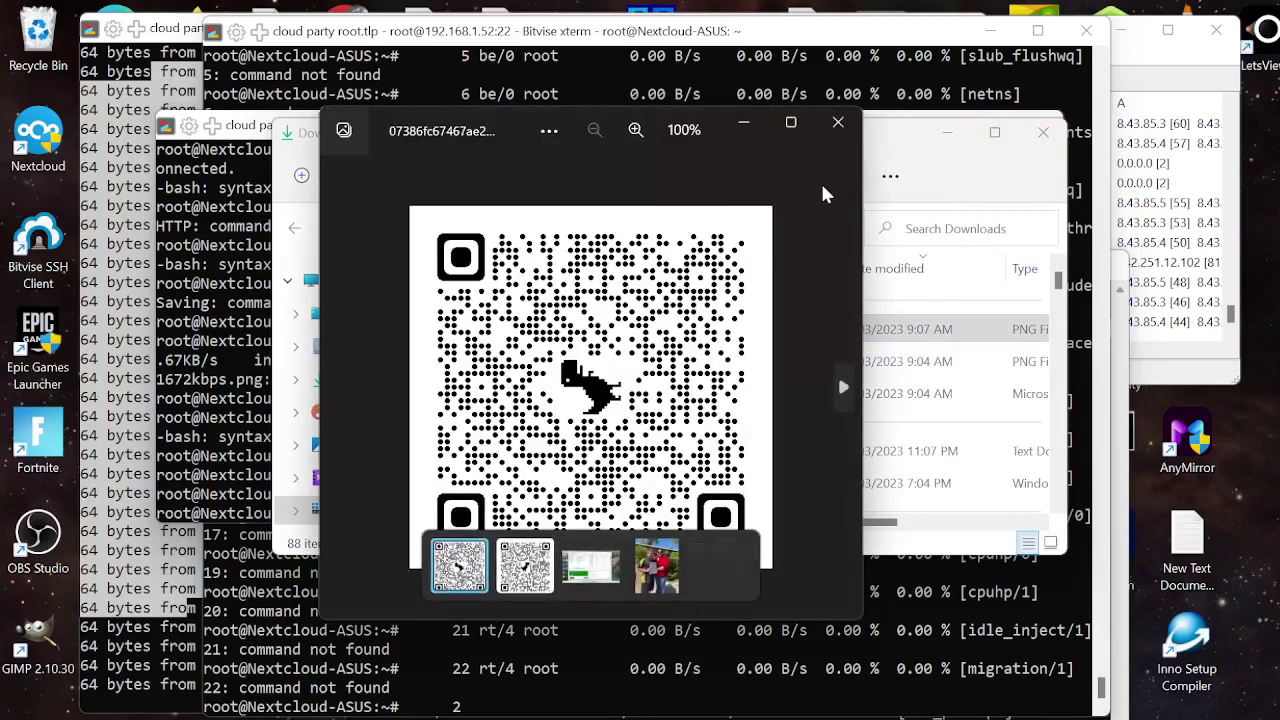
click(836, 123)
double_click(631, 322)
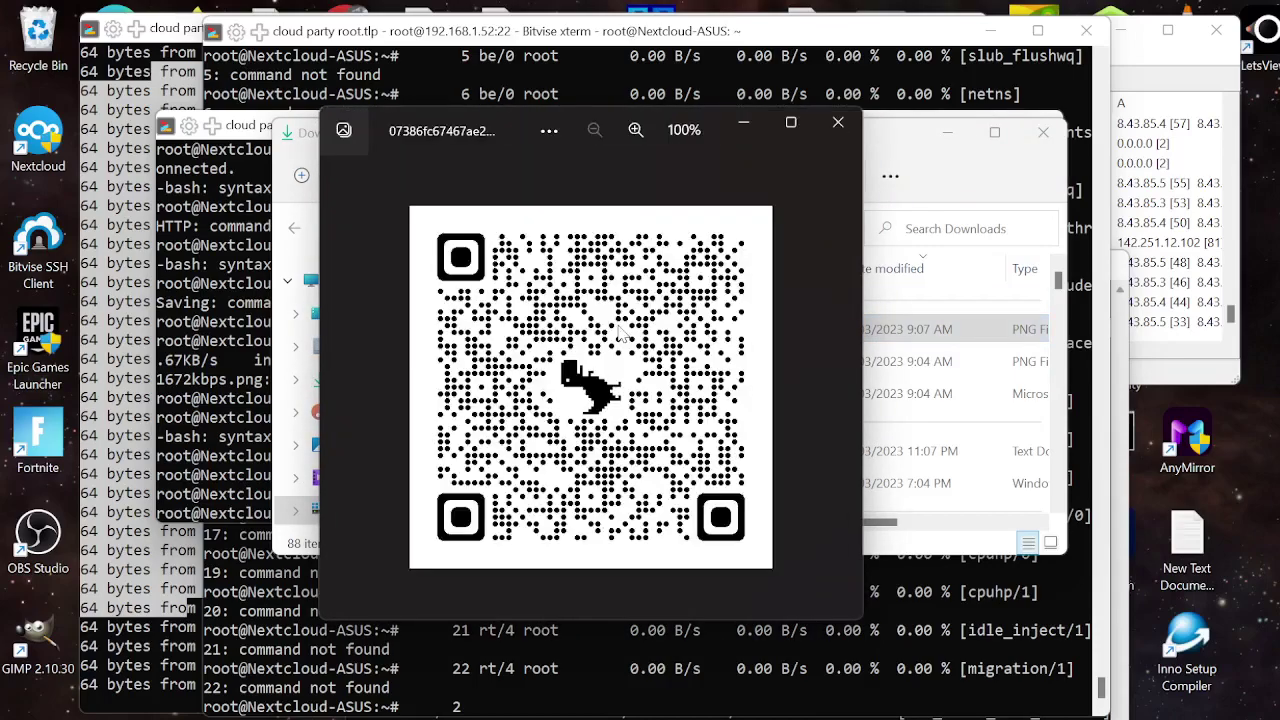
mouse_move(664, 260)
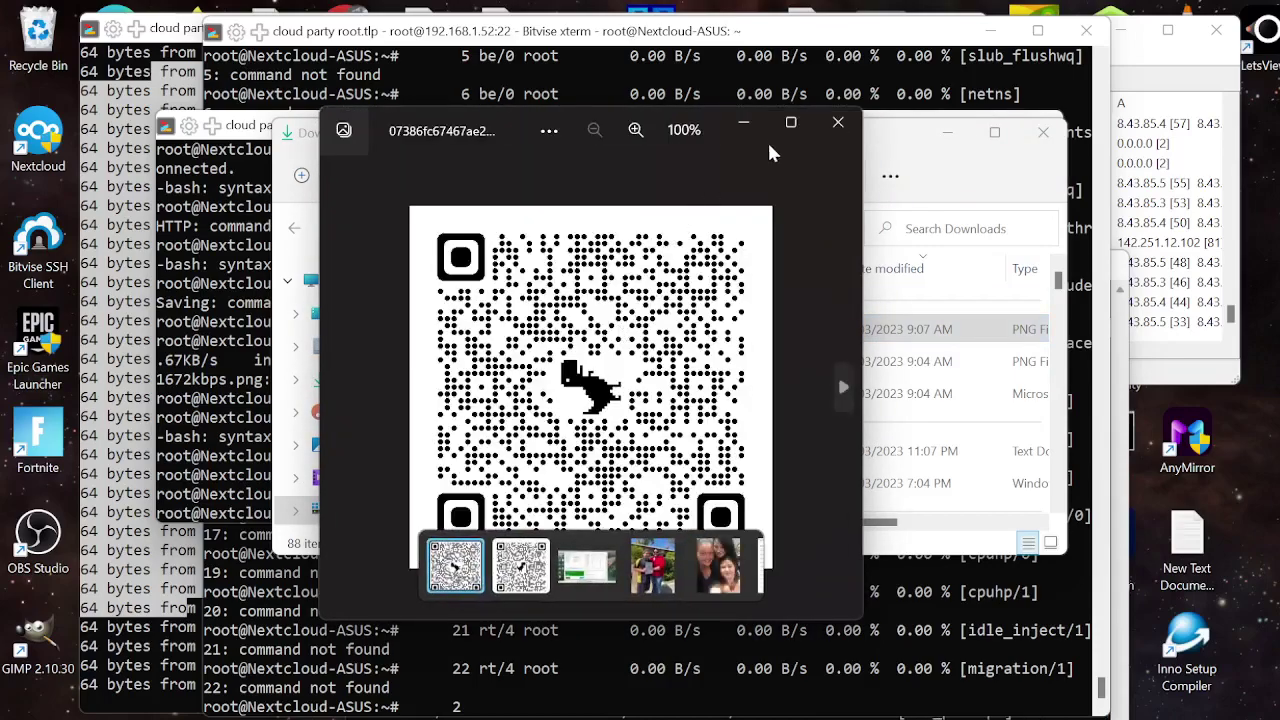
click(838, 122)
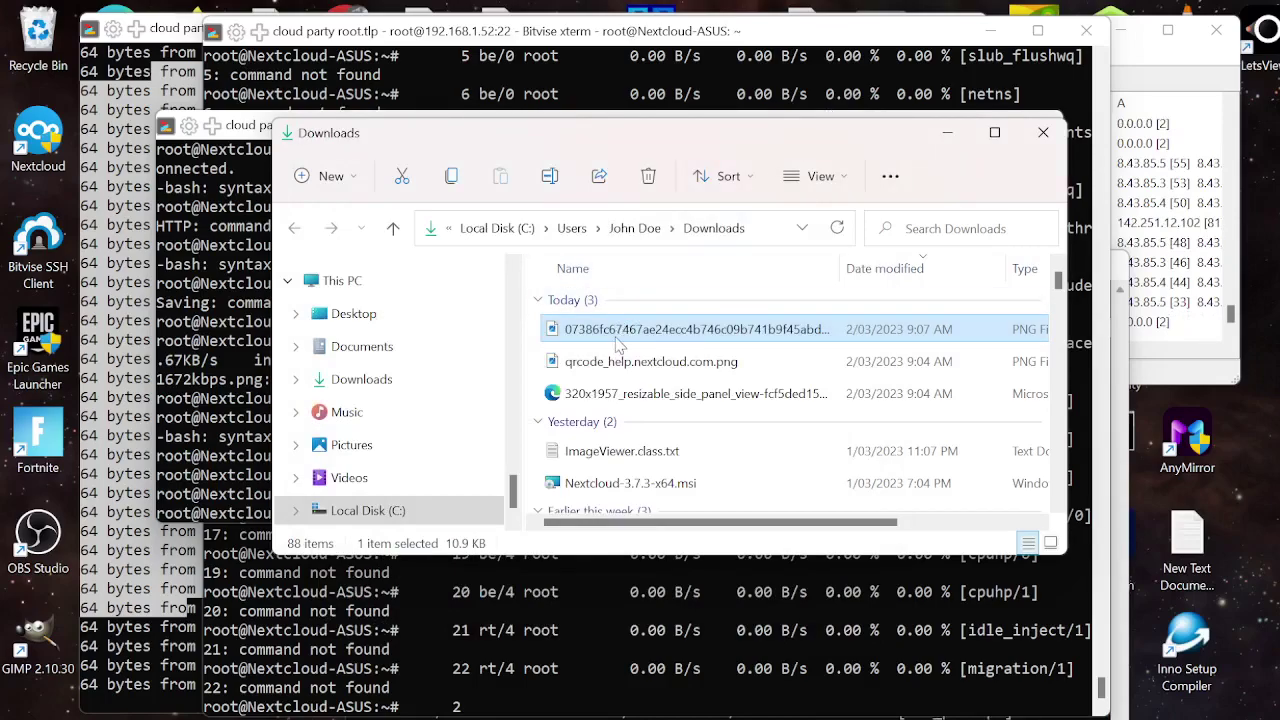
Open the 320x1957_resizable_side_panel file from Downloads and inspect the captured DNS queries in DNSQuerySniffer
double_click(617, 390)
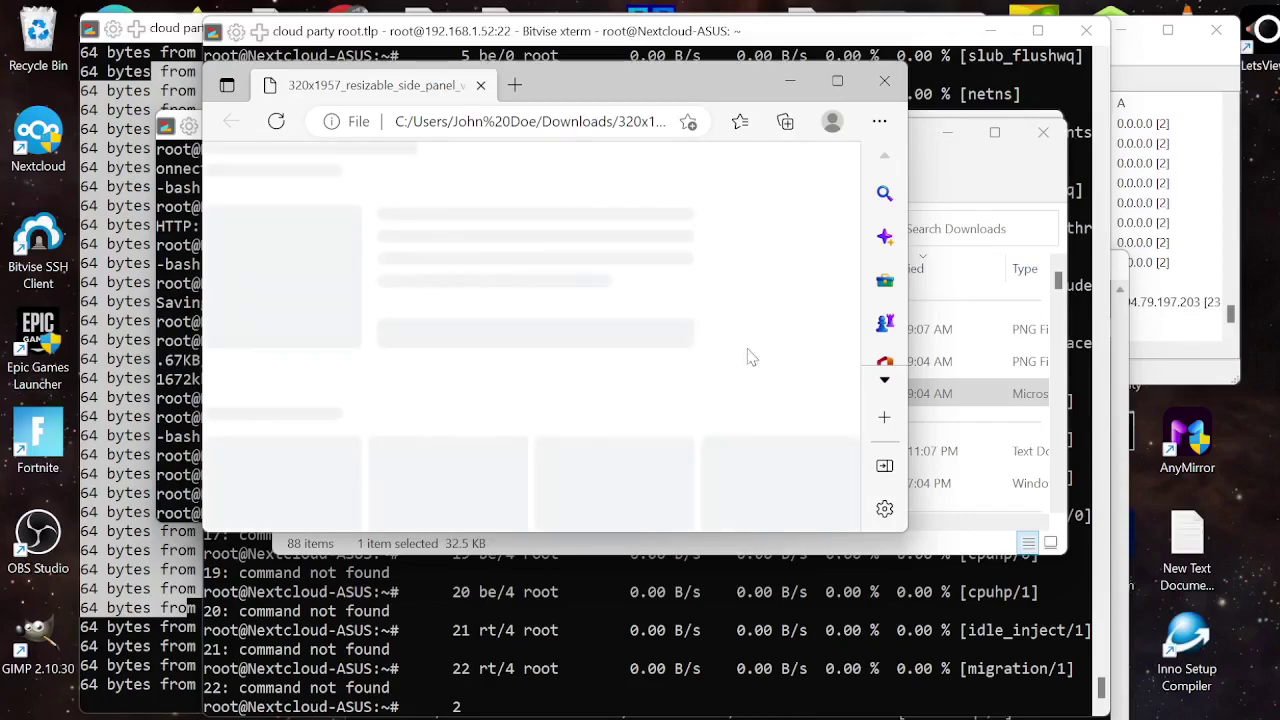
click(1174, 208)
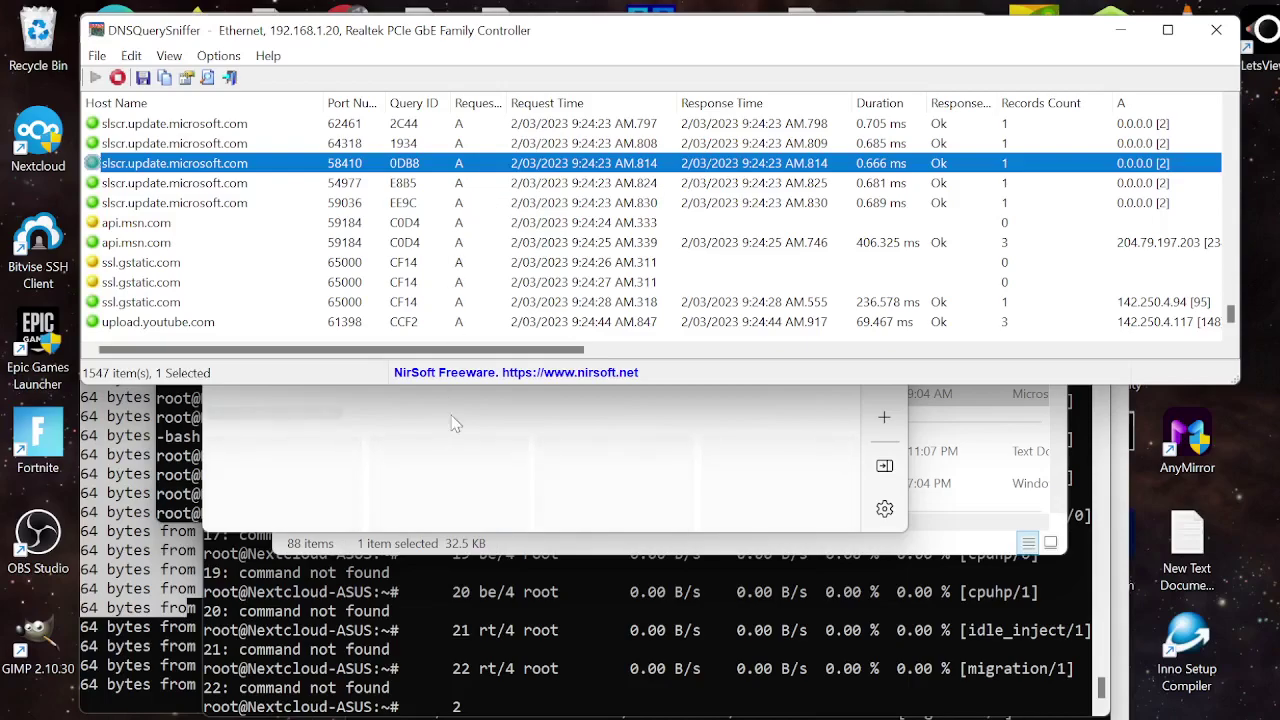
Reload the 320x1957_resizable_side_panel file in Edge and close the browser window
click(445, 447)
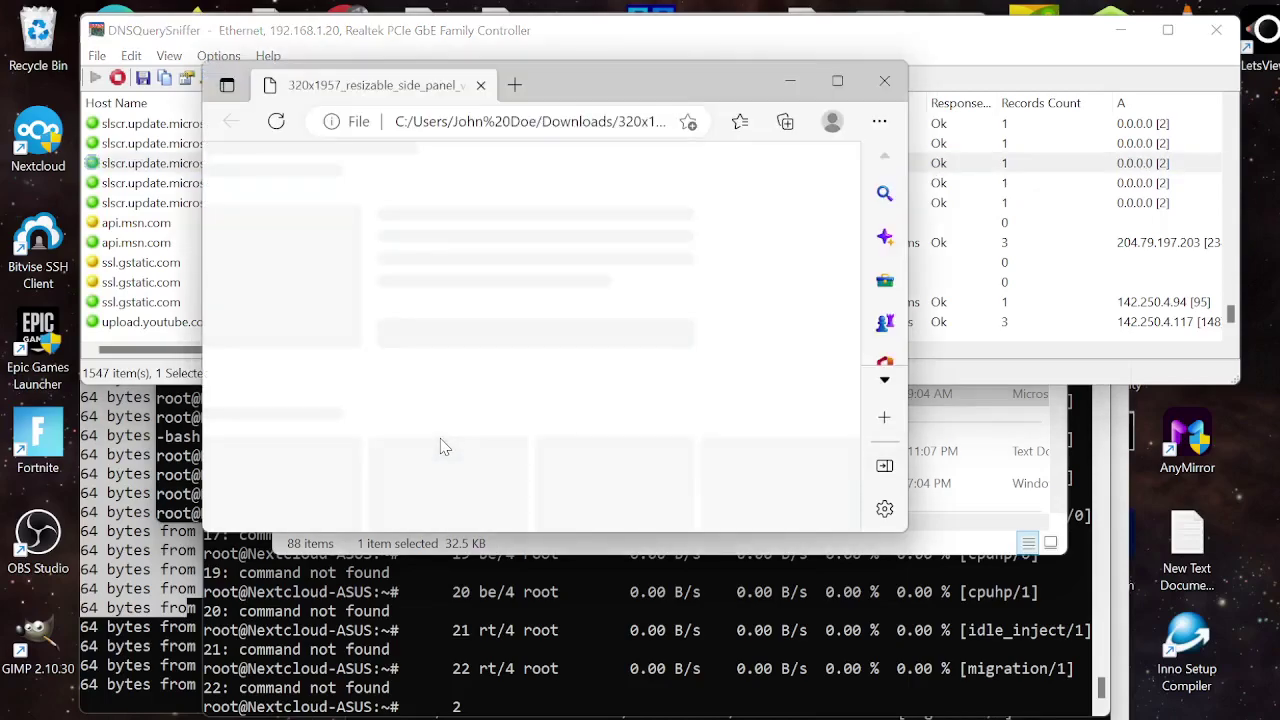
click(284, 126)
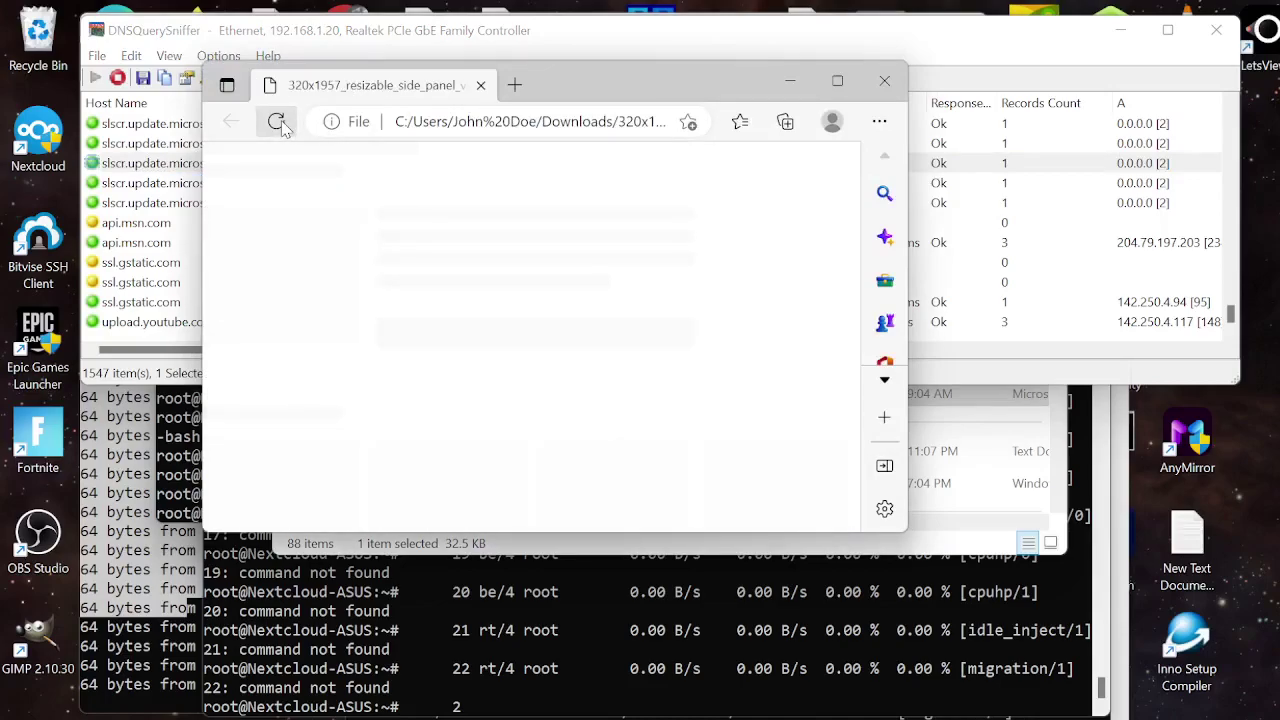
click(883, 84)
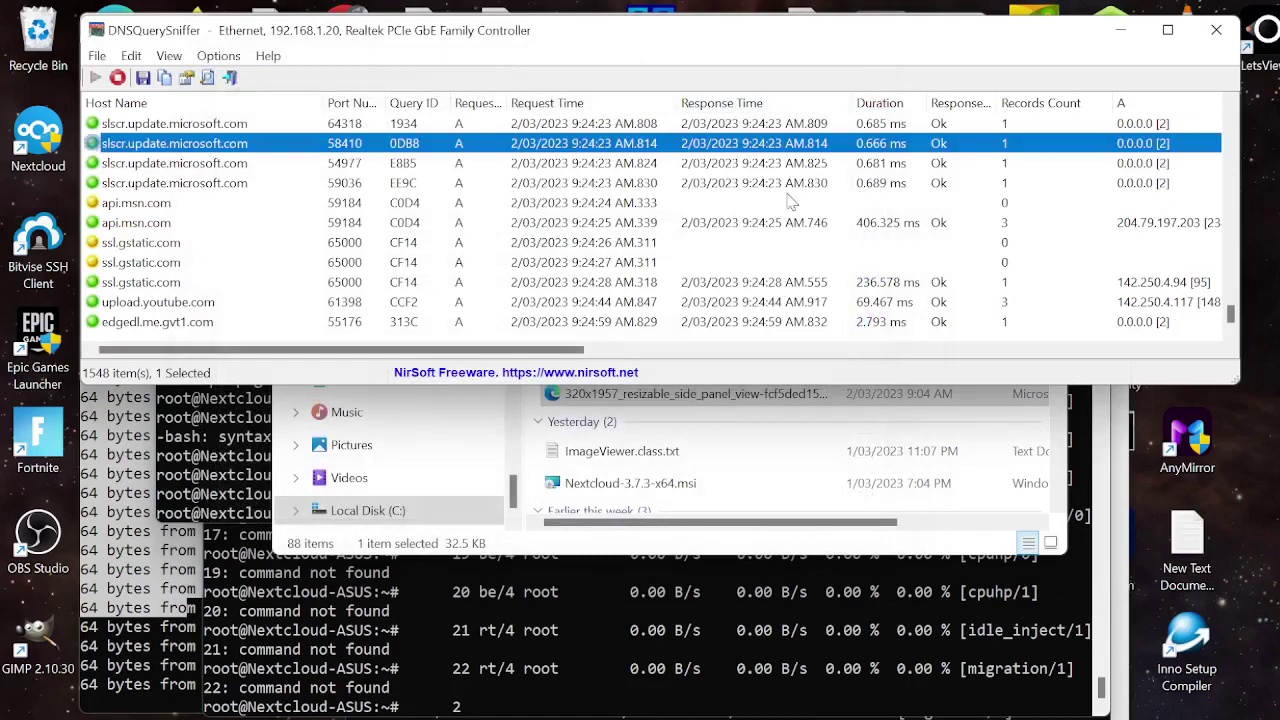
Open the 320x1957_resizable_side_panel SVG from Downloads in Inkscape and bring the Inkscape window to the front
click(645, 398)
right_click(645, 398)
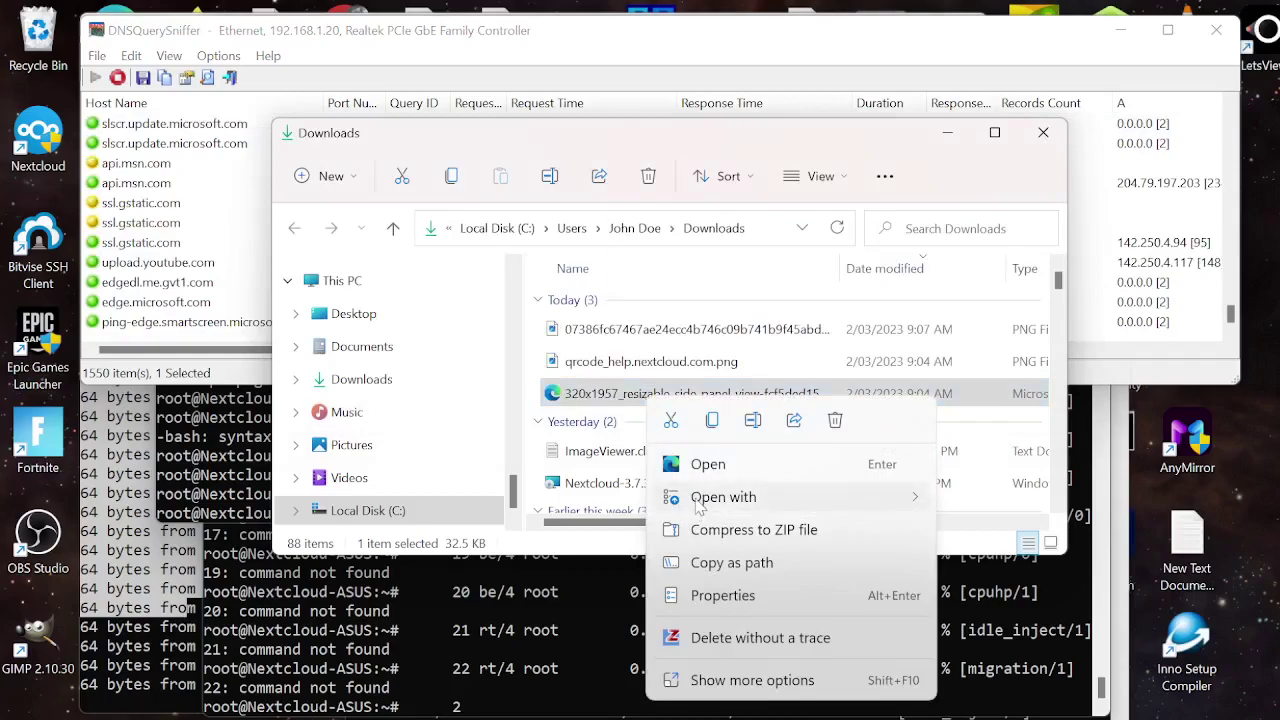
mouse_move(700, 500)
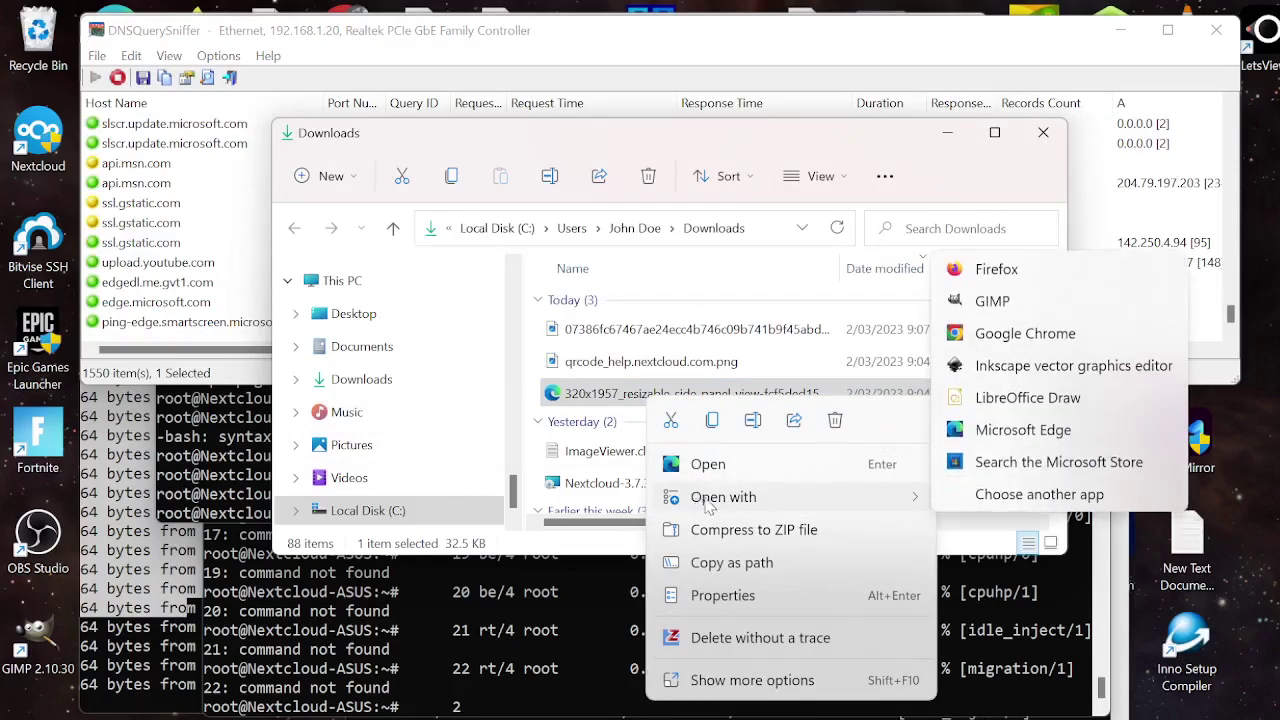
click(1001, 369)
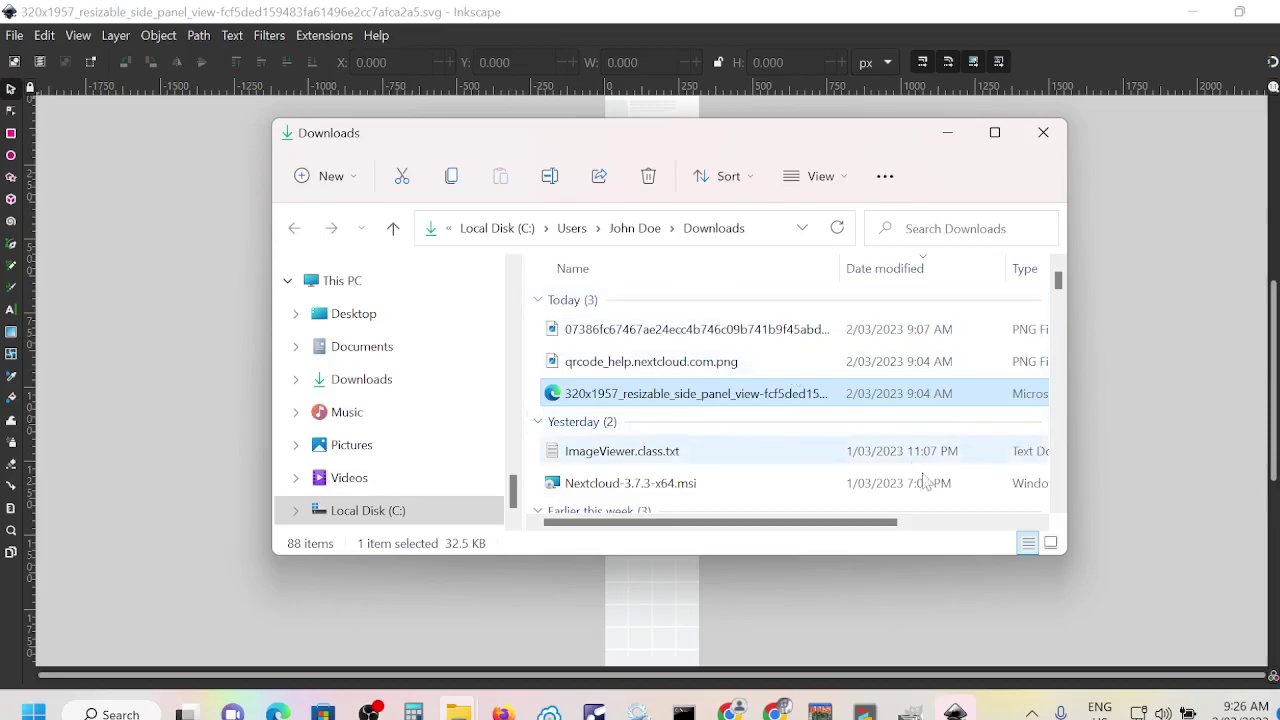
mouse_move(948, 710)
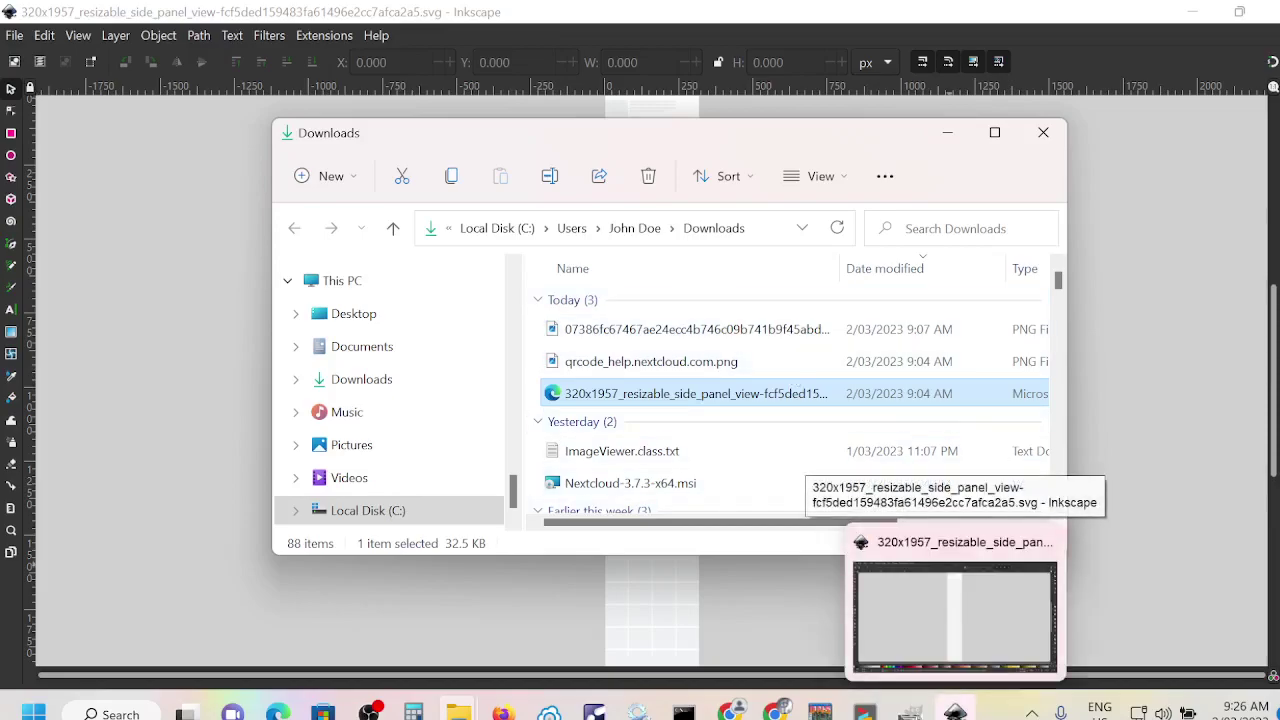
click(955, 615)
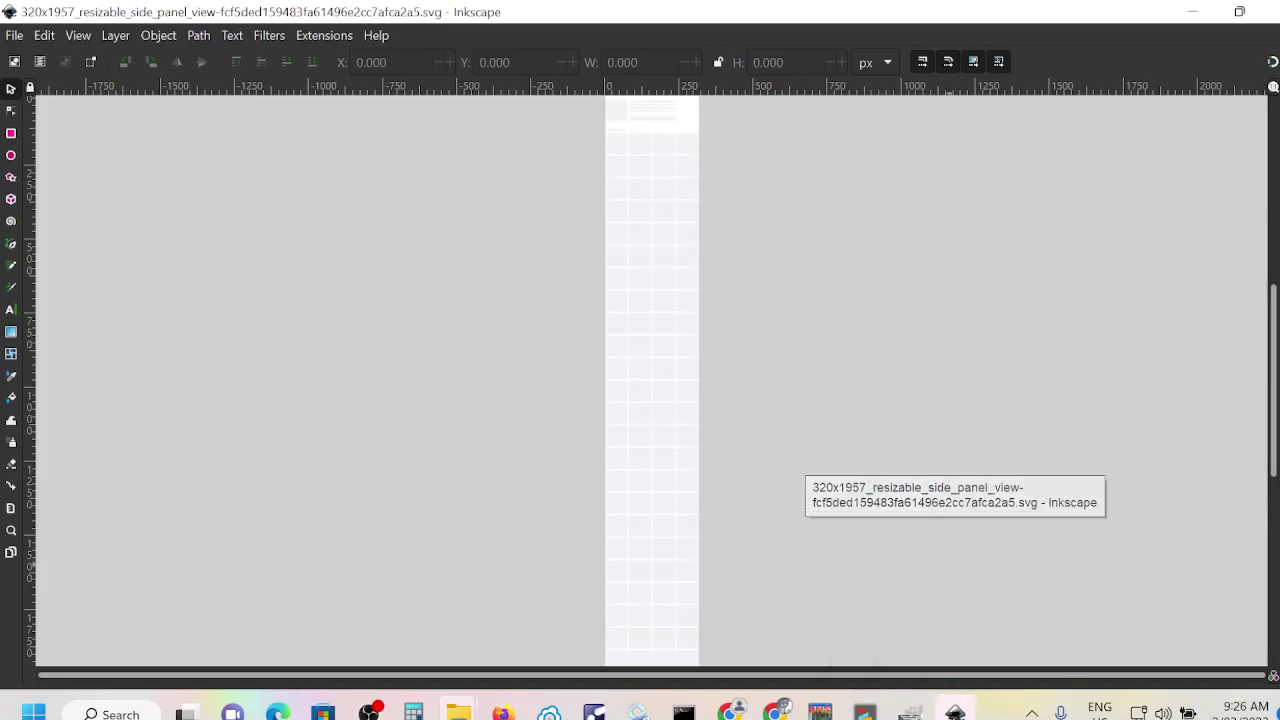
Examine the SVG's grid layout and the nodes of one tile in its lower part, then close Inkscape
click(667, 490)
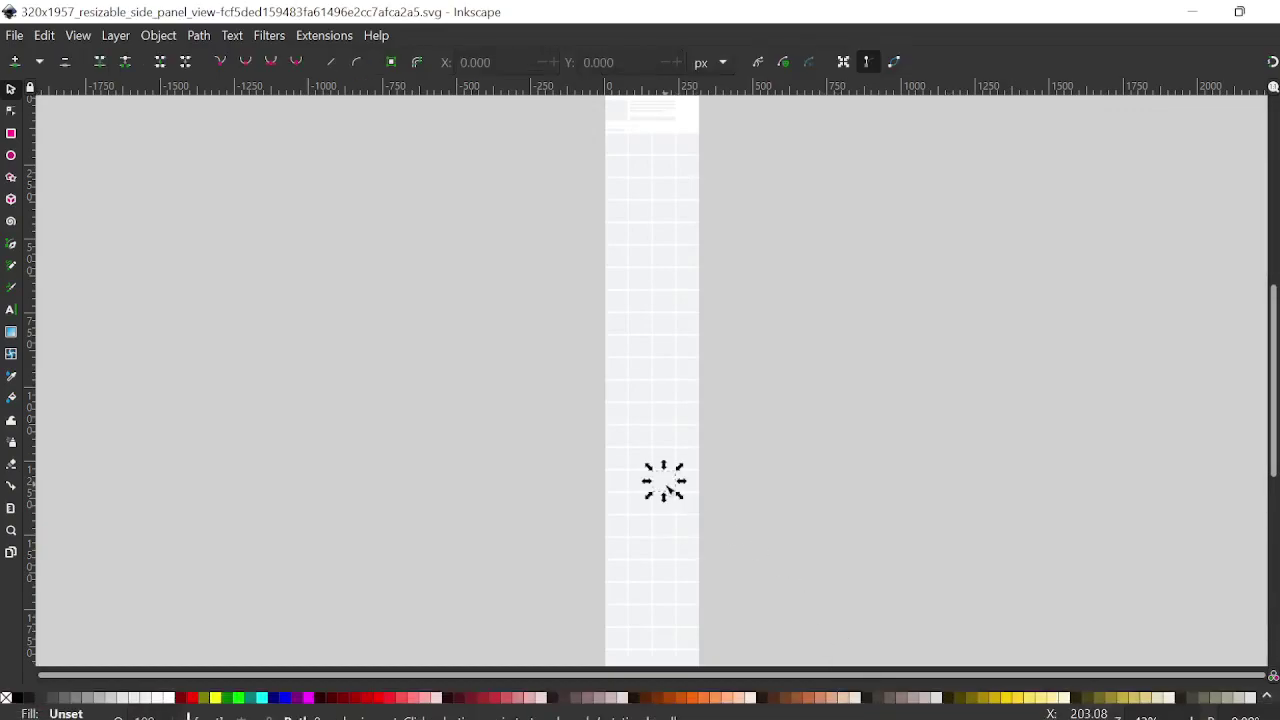
double_click(667, 490)
right_click(667, 490)
key(Escape)
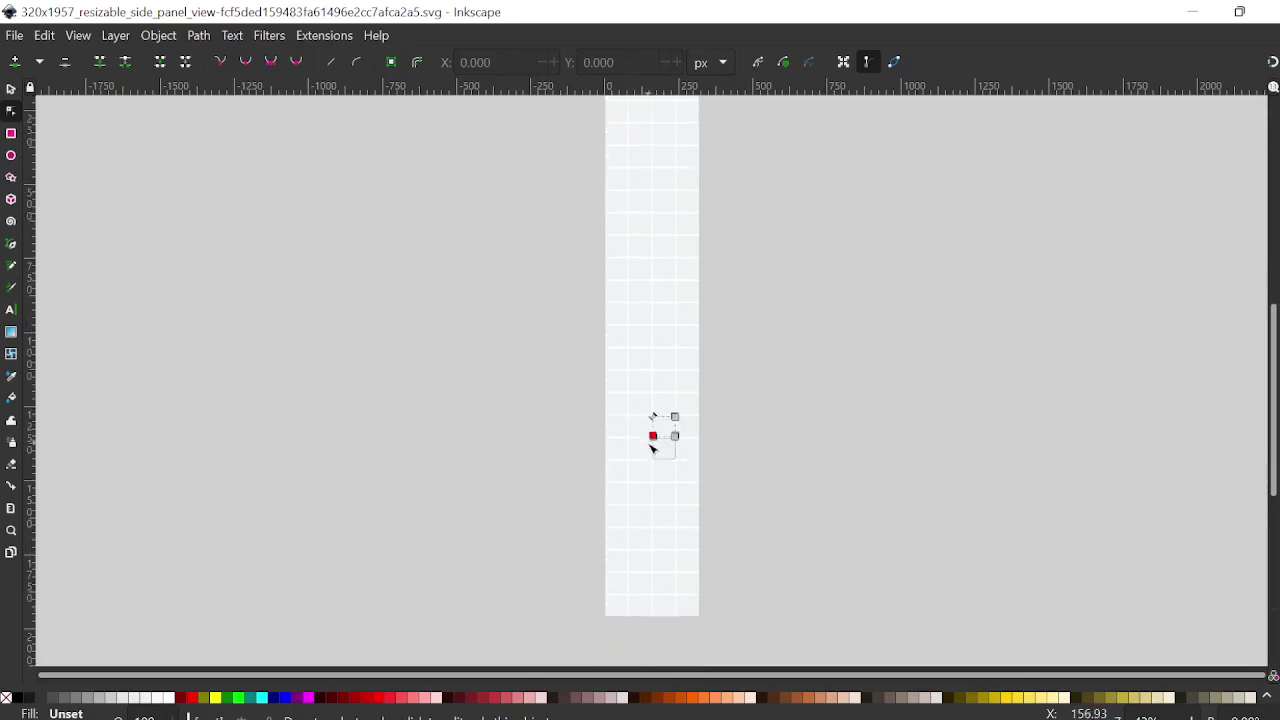
scroll(651, 449, down, 10)
scroll(651, 449, up, 12)
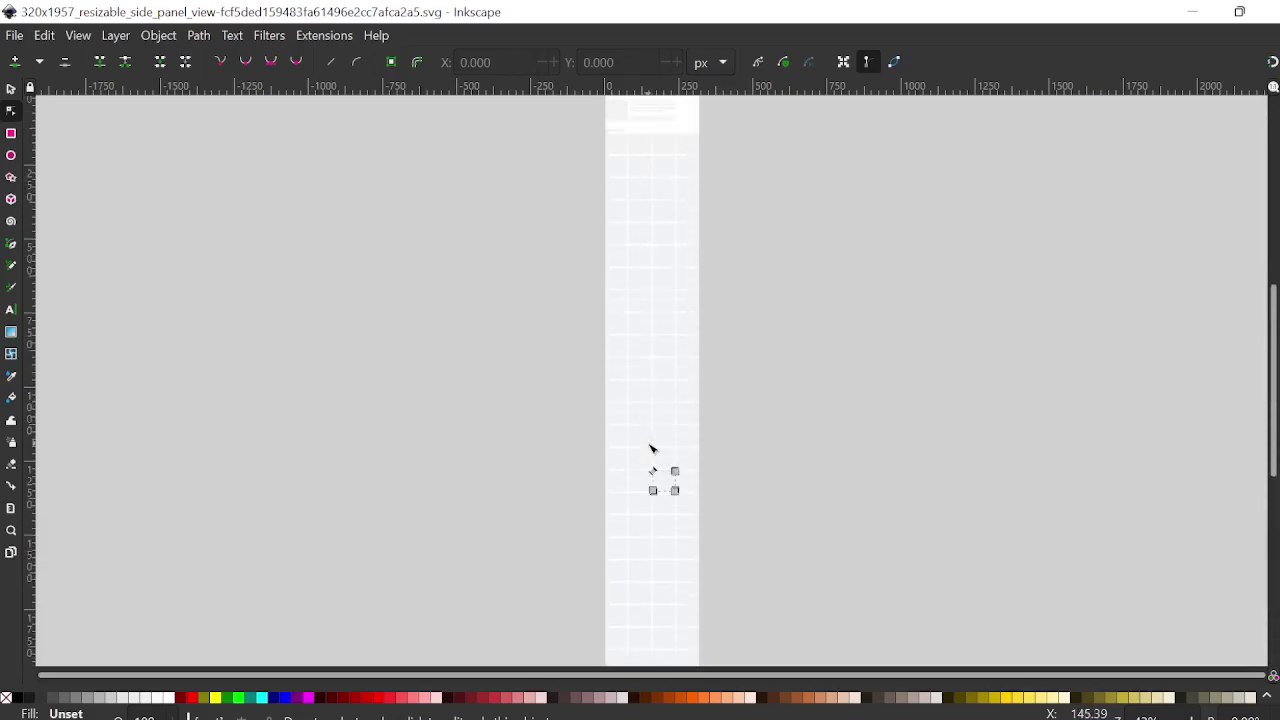
scroll(651, 449, up, 4)
scroll(651, 447, down, 3)
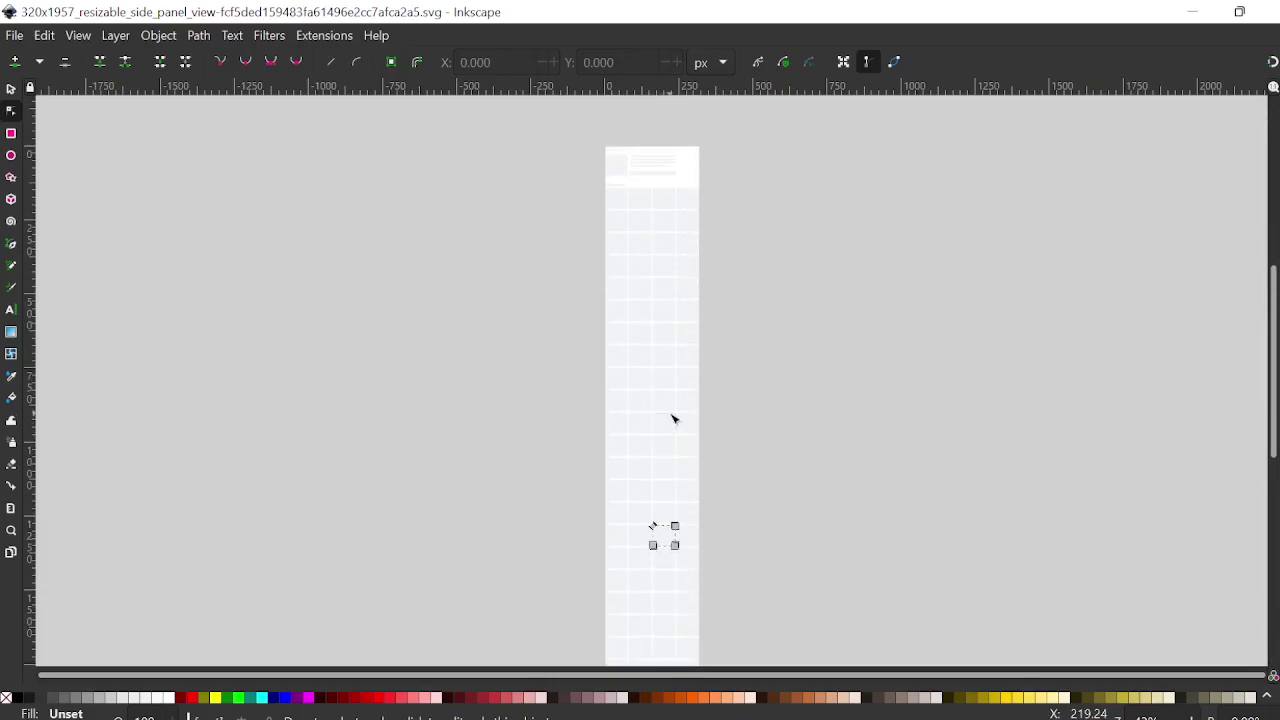
click(1275, 27)
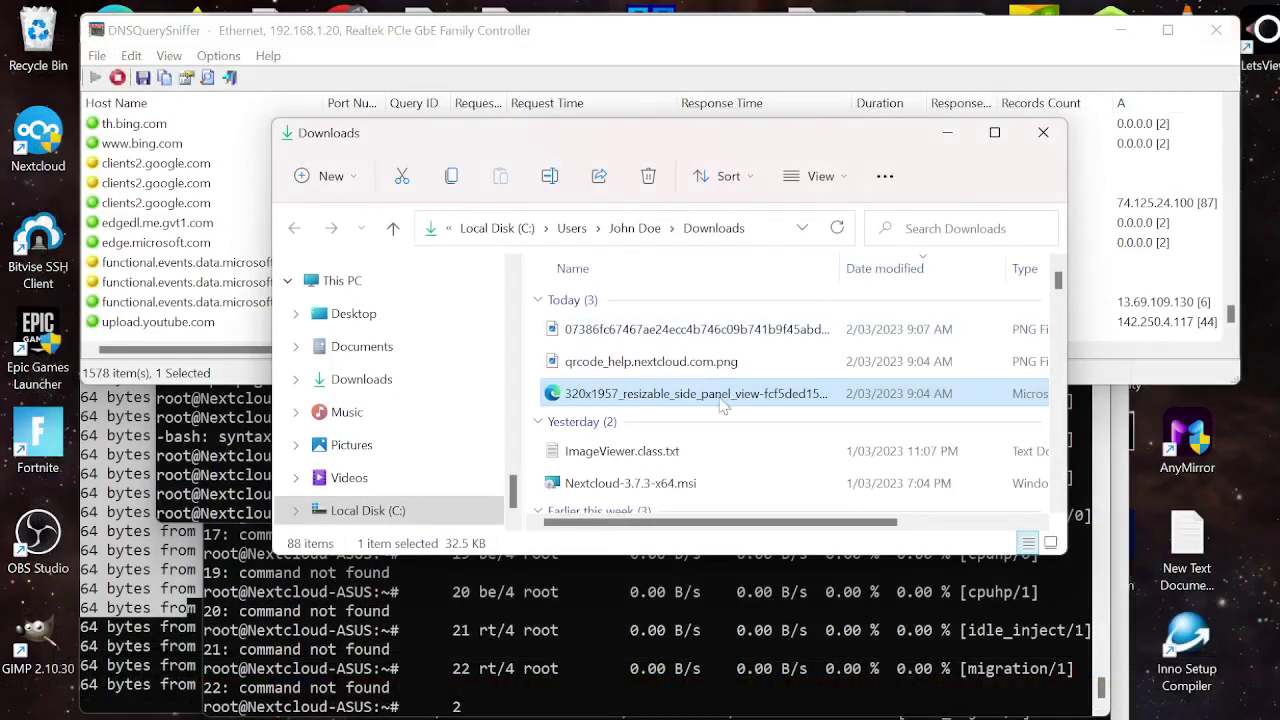
Open the 320x1957_resizable_side_panel file from Downloads with GIMP
right_click(632, 395)
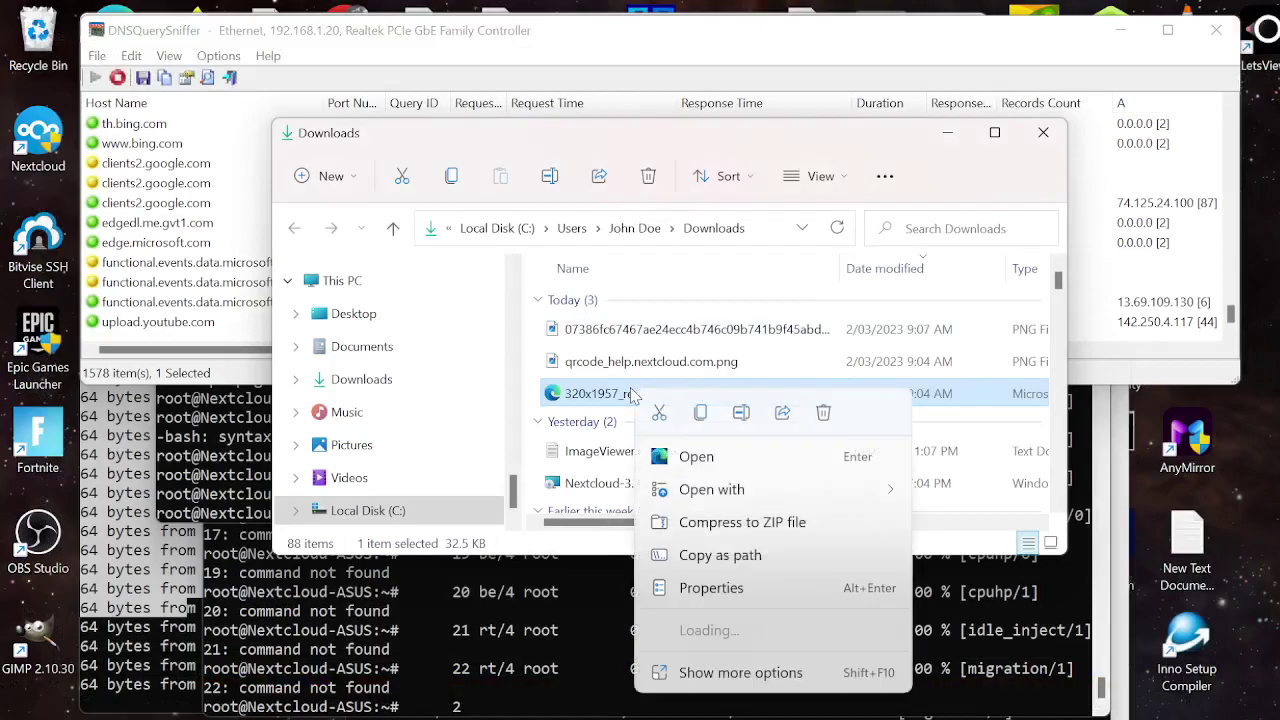
mouse_move(684, 497)
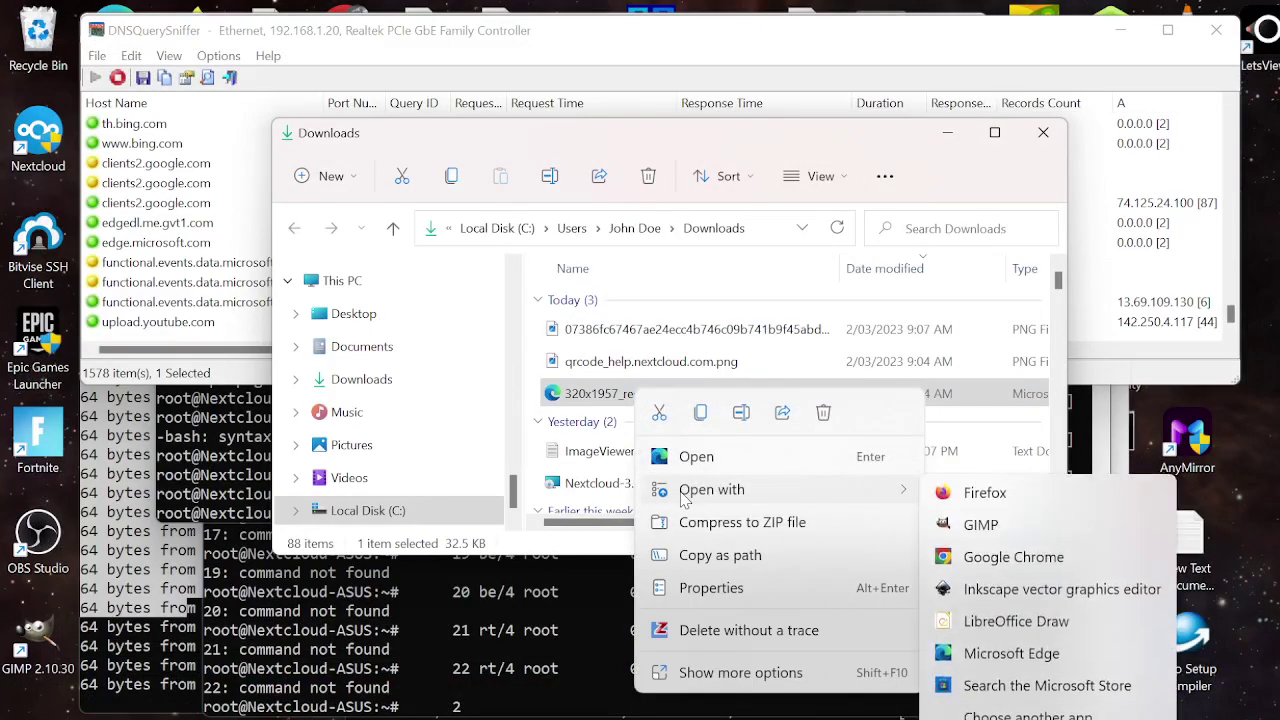
click(978, 525)
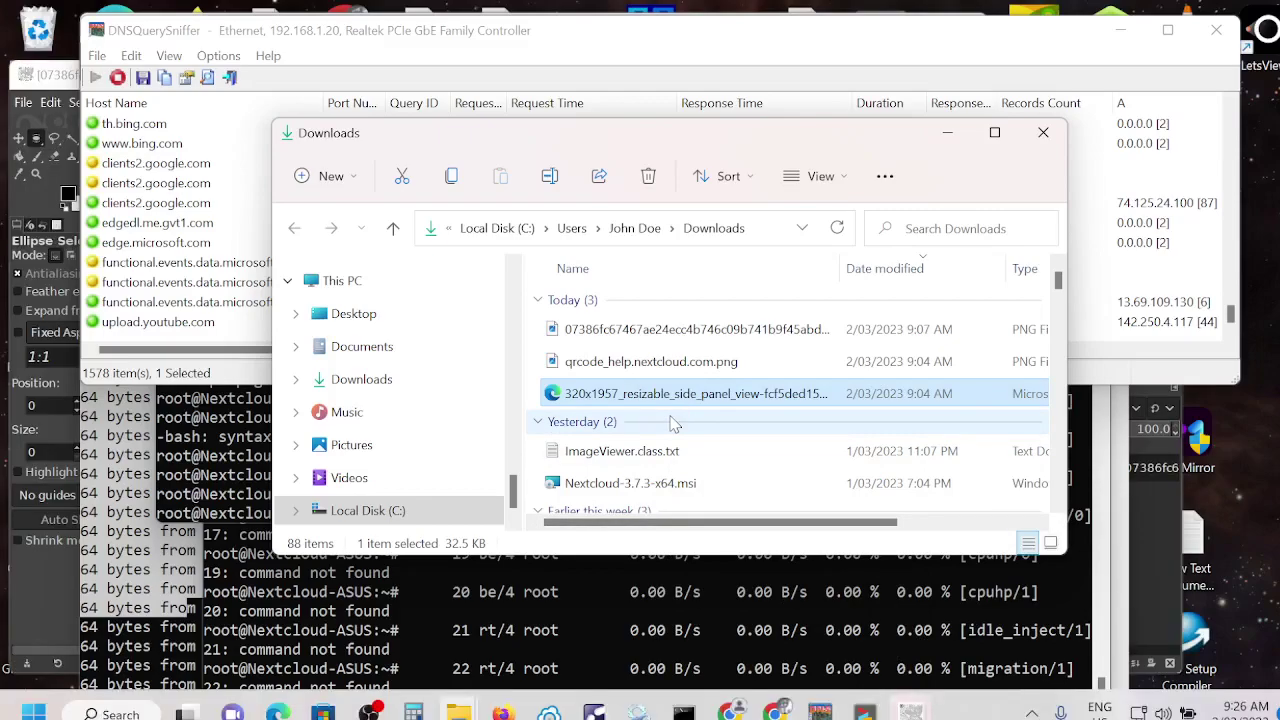
Minimize the terminal showing the ping output and submit docs.gimp.org at the prompt of the other Nextcloud-ASUS terminal
click(105, 525)
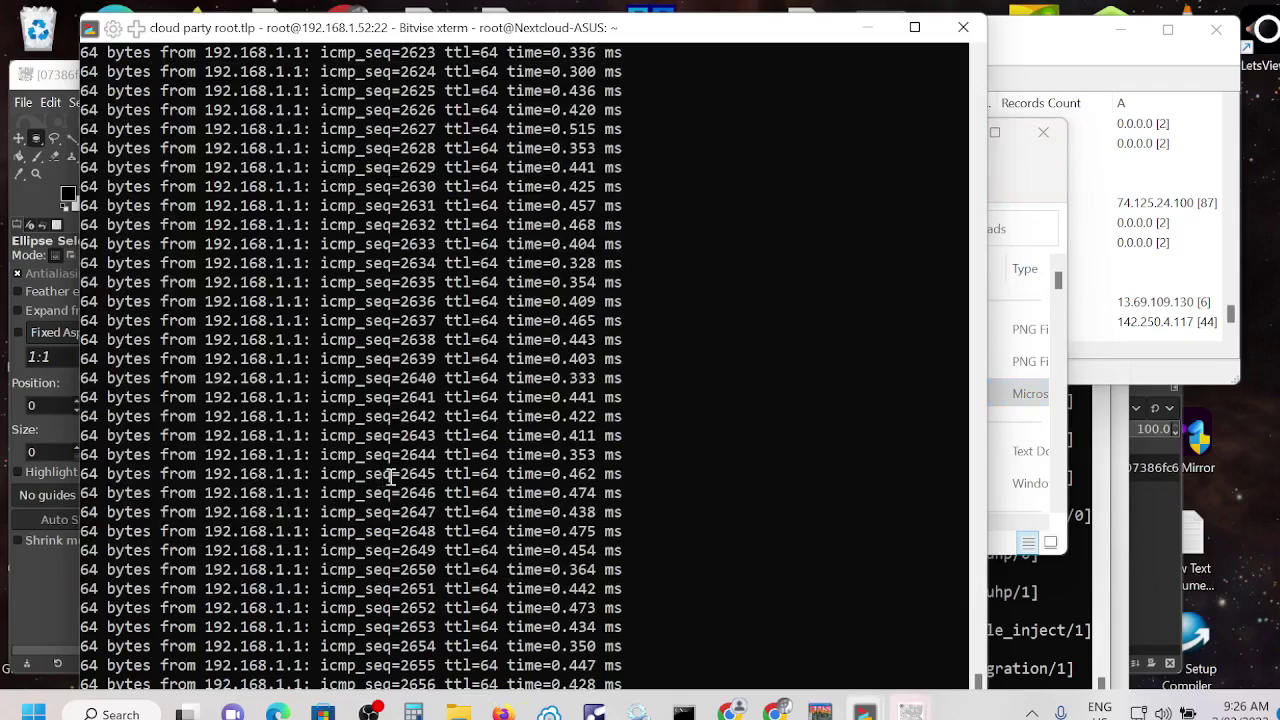
click(865, 29)
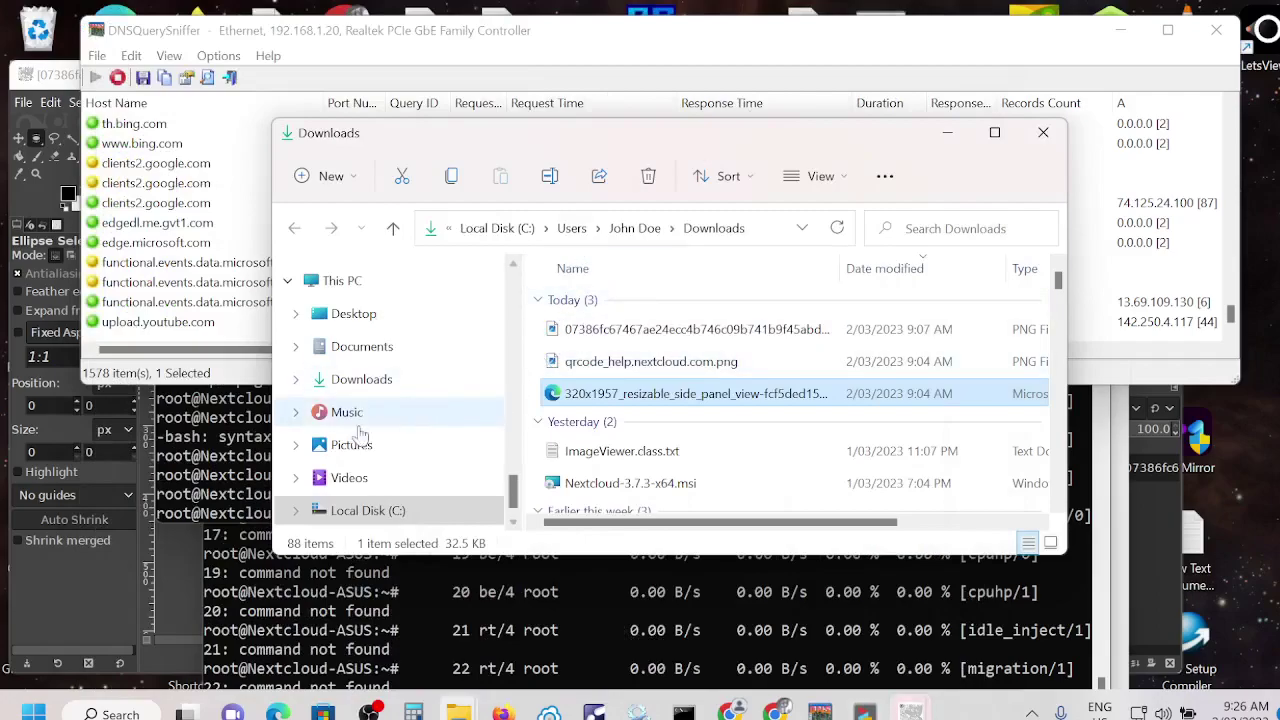
click(226, 452)
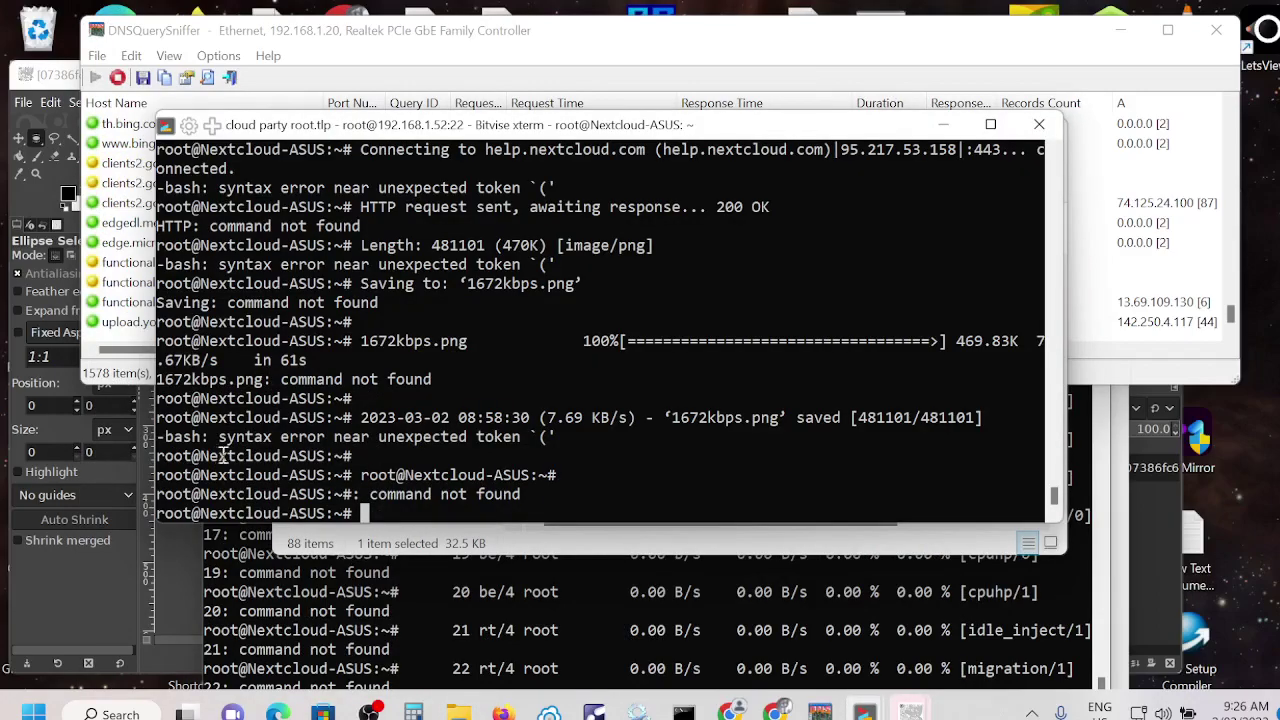
right_click(398, 510)
key(Return)
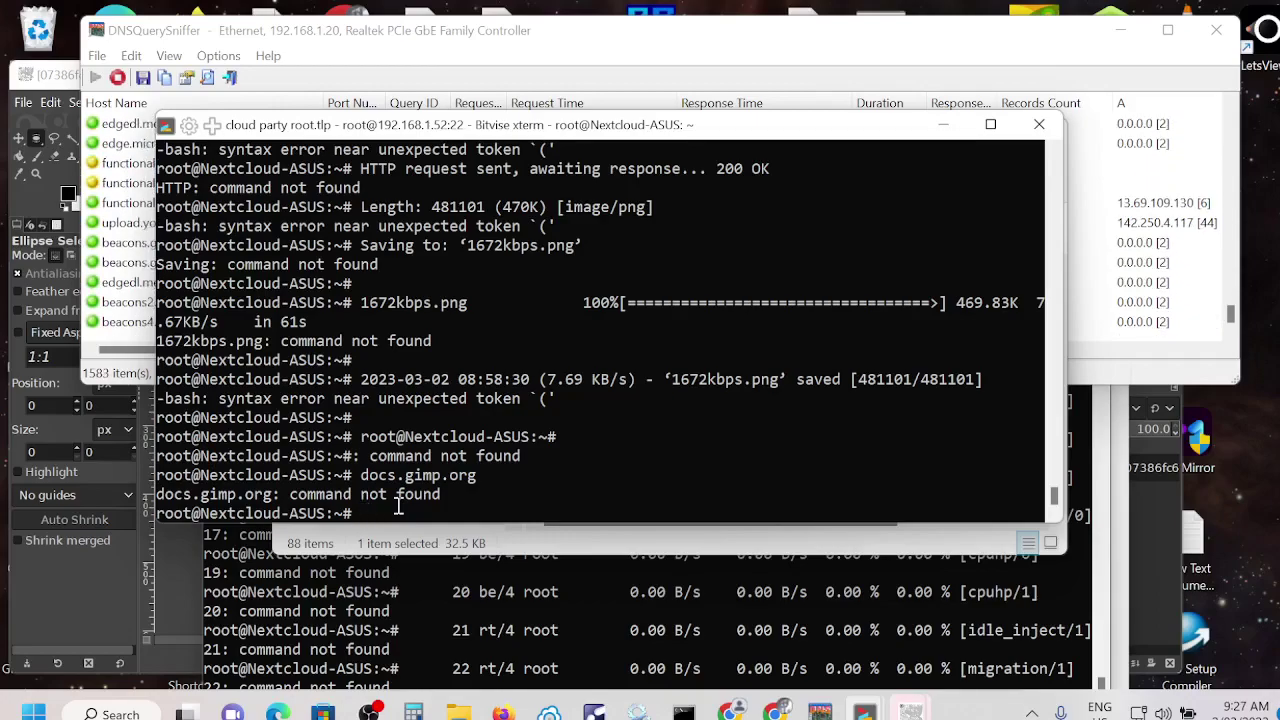
Move the terminal window lower to uncover the DNSQuerySniffer list and submit docs.gimp.org at the prompt again
drag(155, 348, 253, 357)
drag(550, 125, 512, 238)
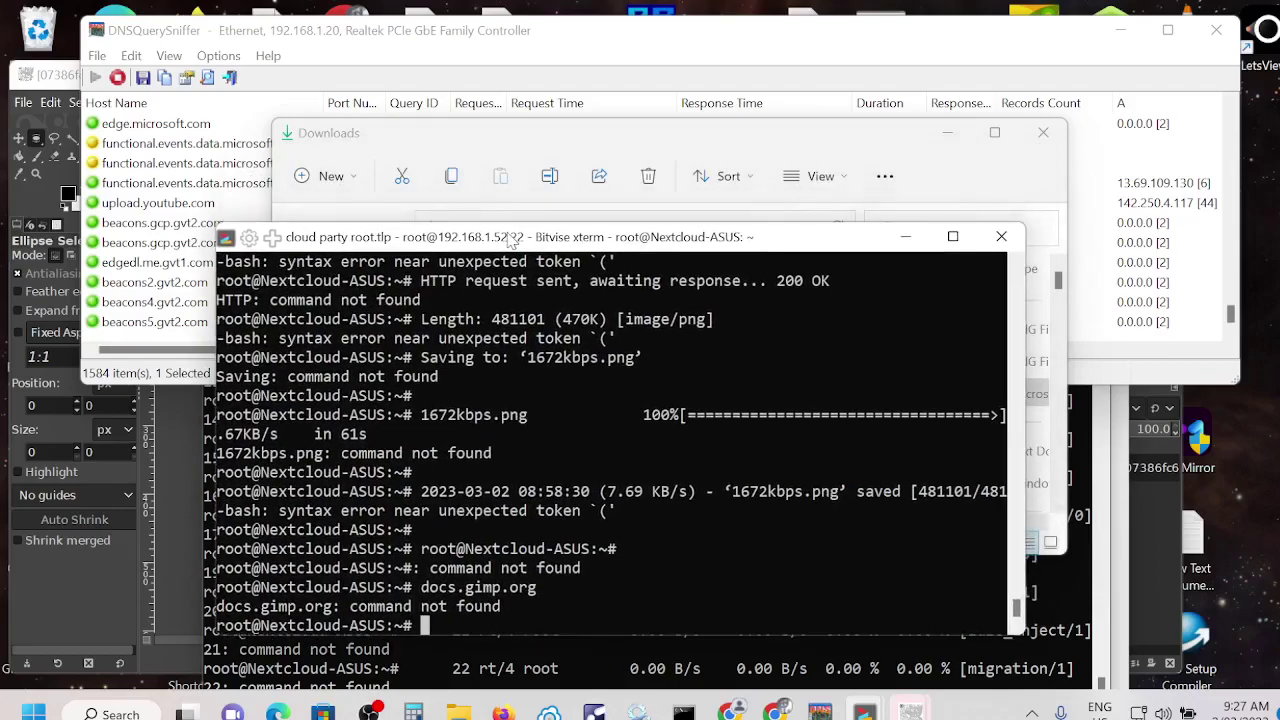
click(453, 55)
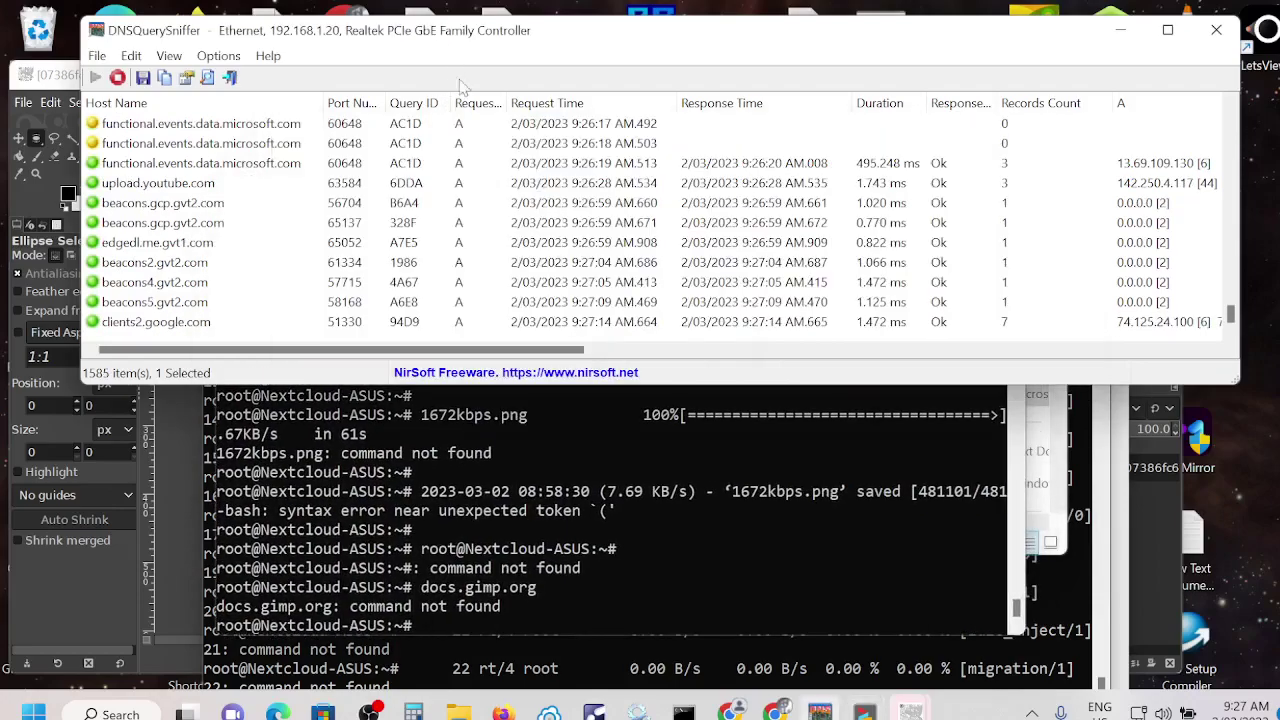
click(508, 468)
right_click(525, 560)
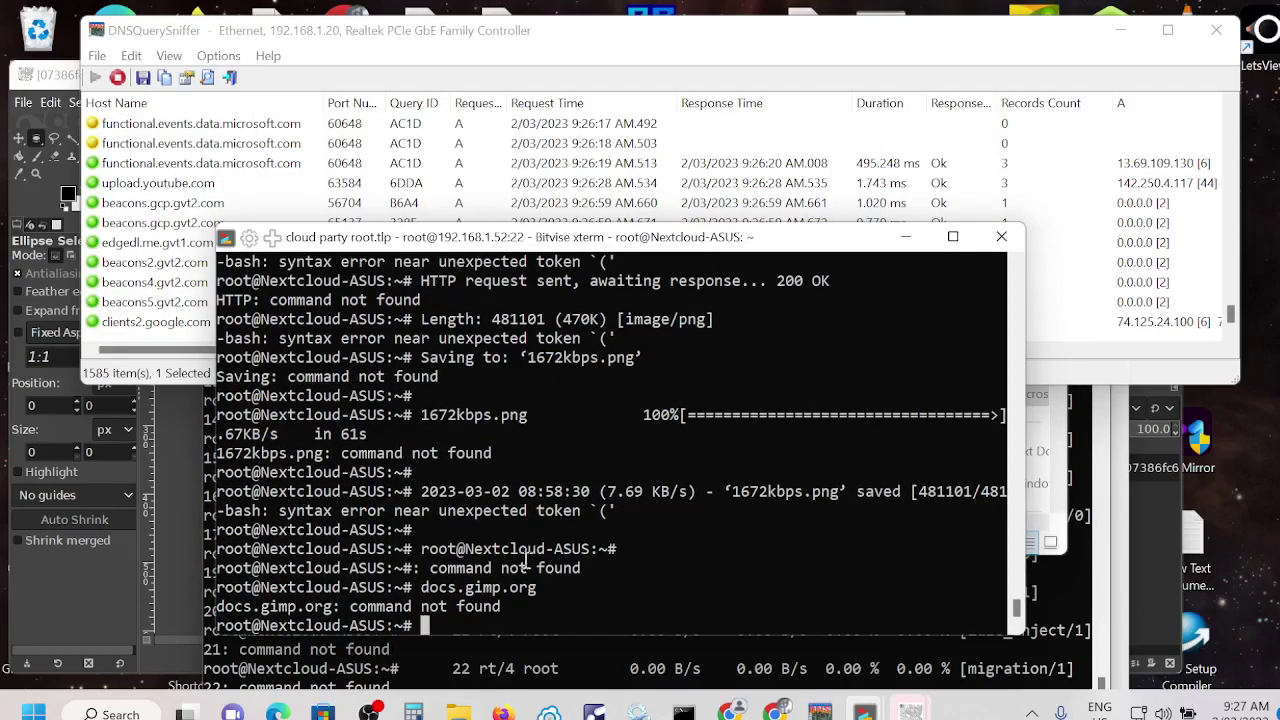
key(Return)
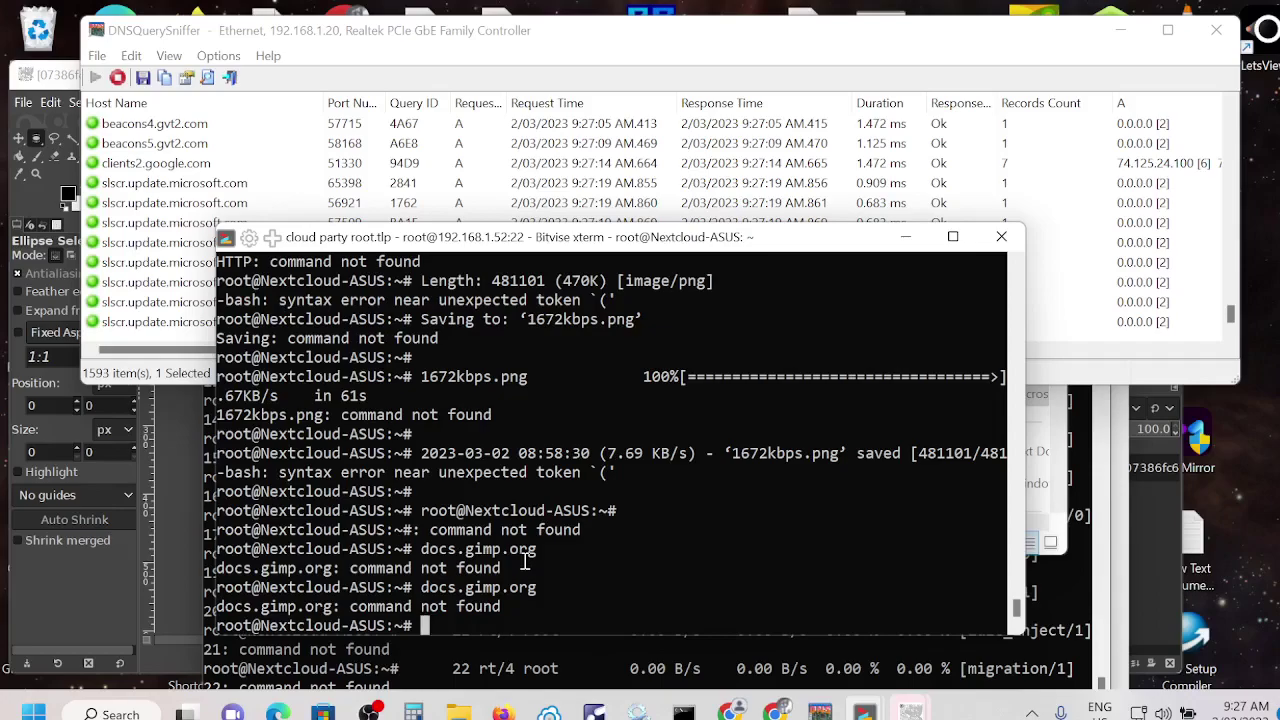
Open and close the Start menu repeatedly while examining which DNS queries DNSQuerySniffer captures
key(super)
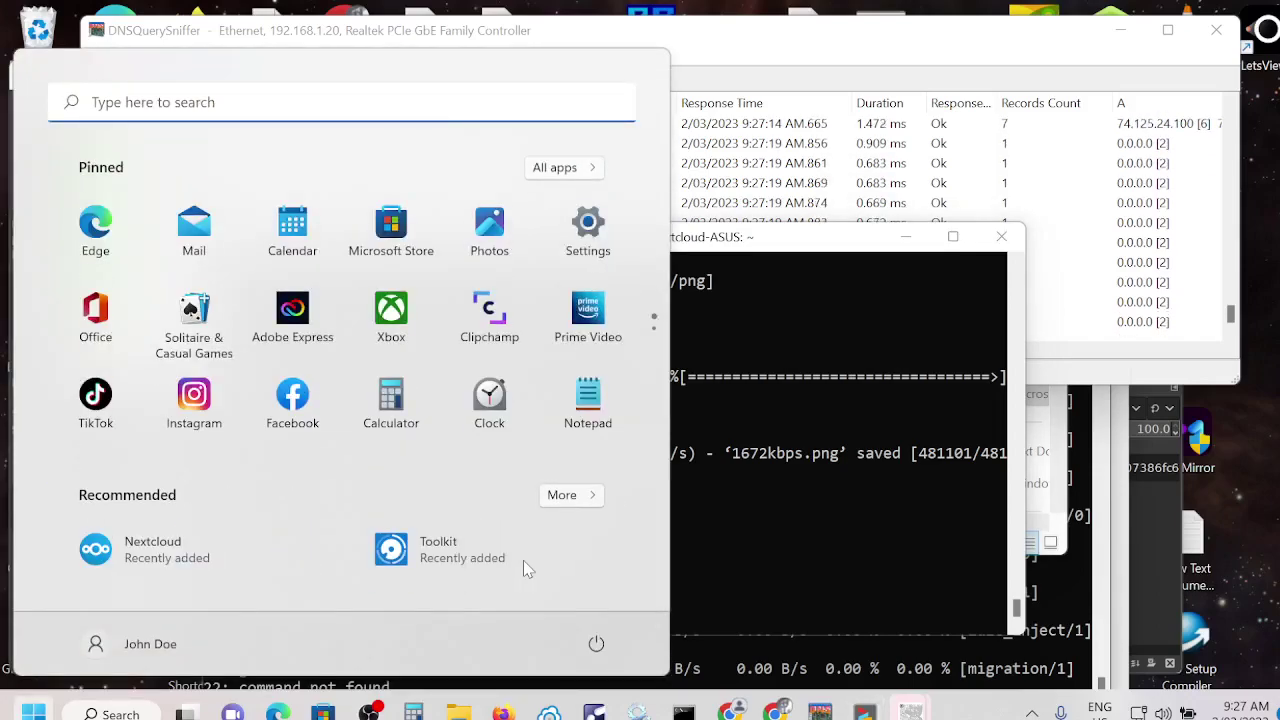
key(super)
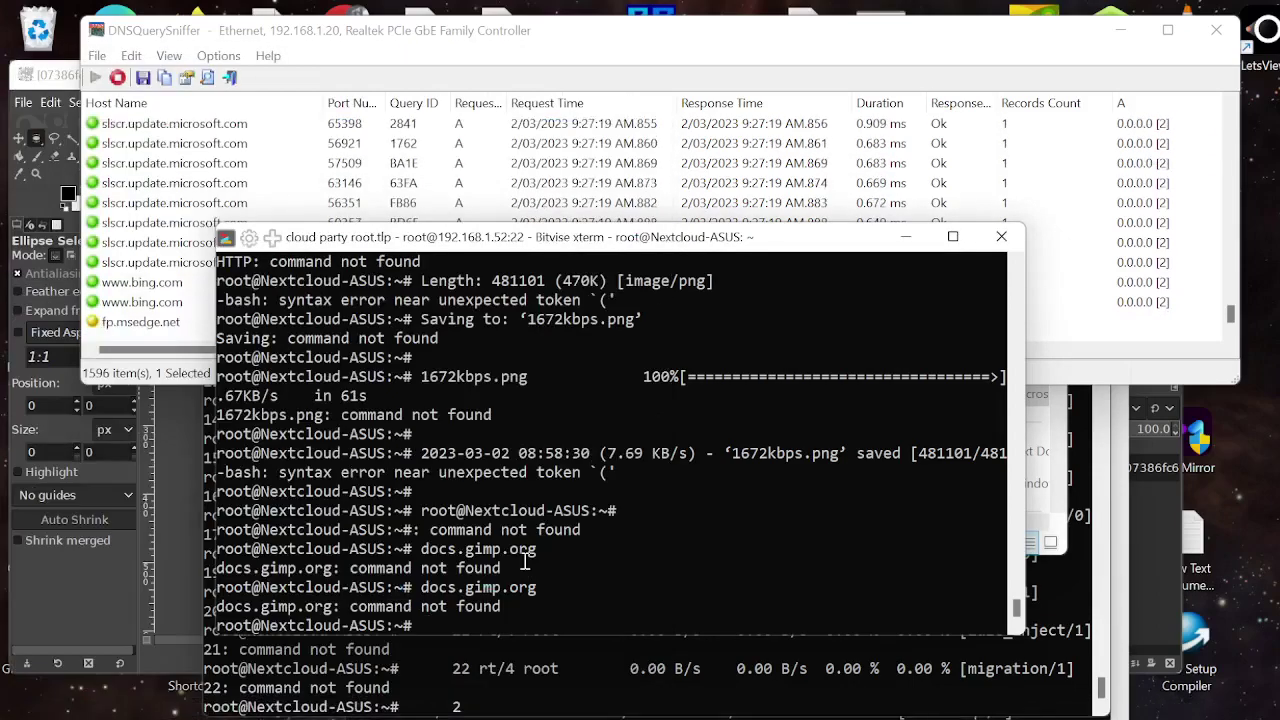
key(super)
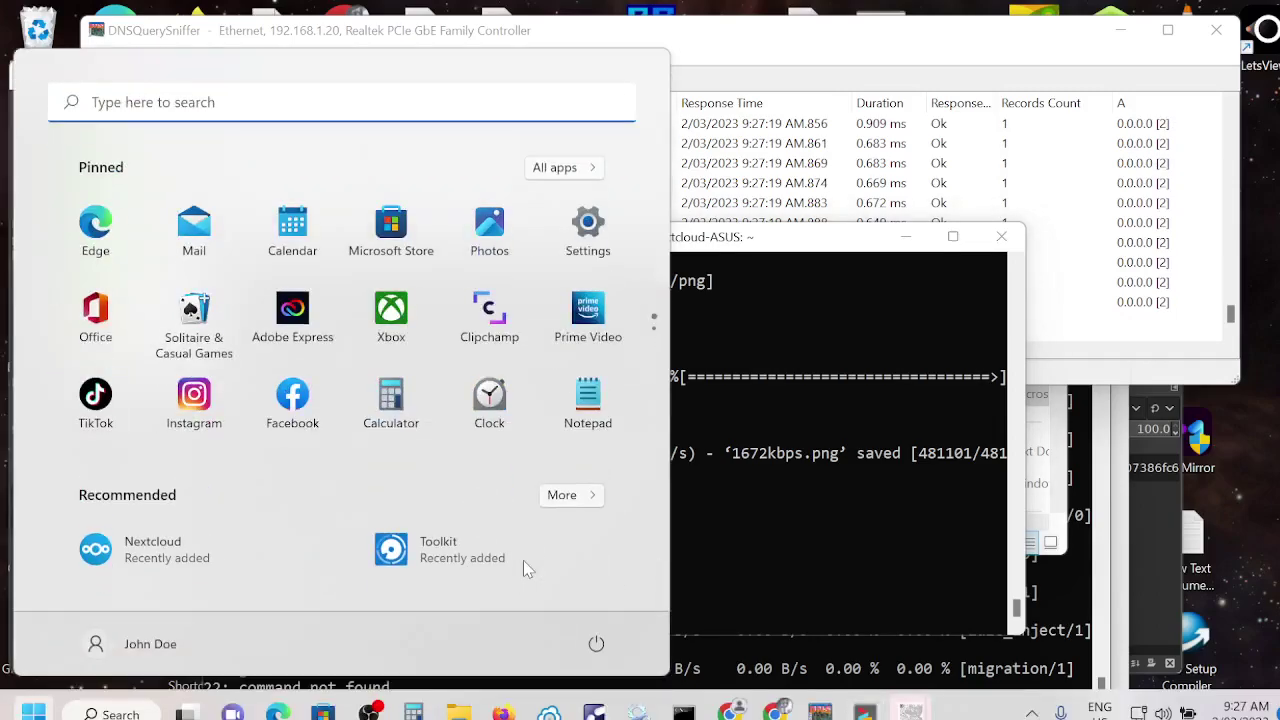
key(super)
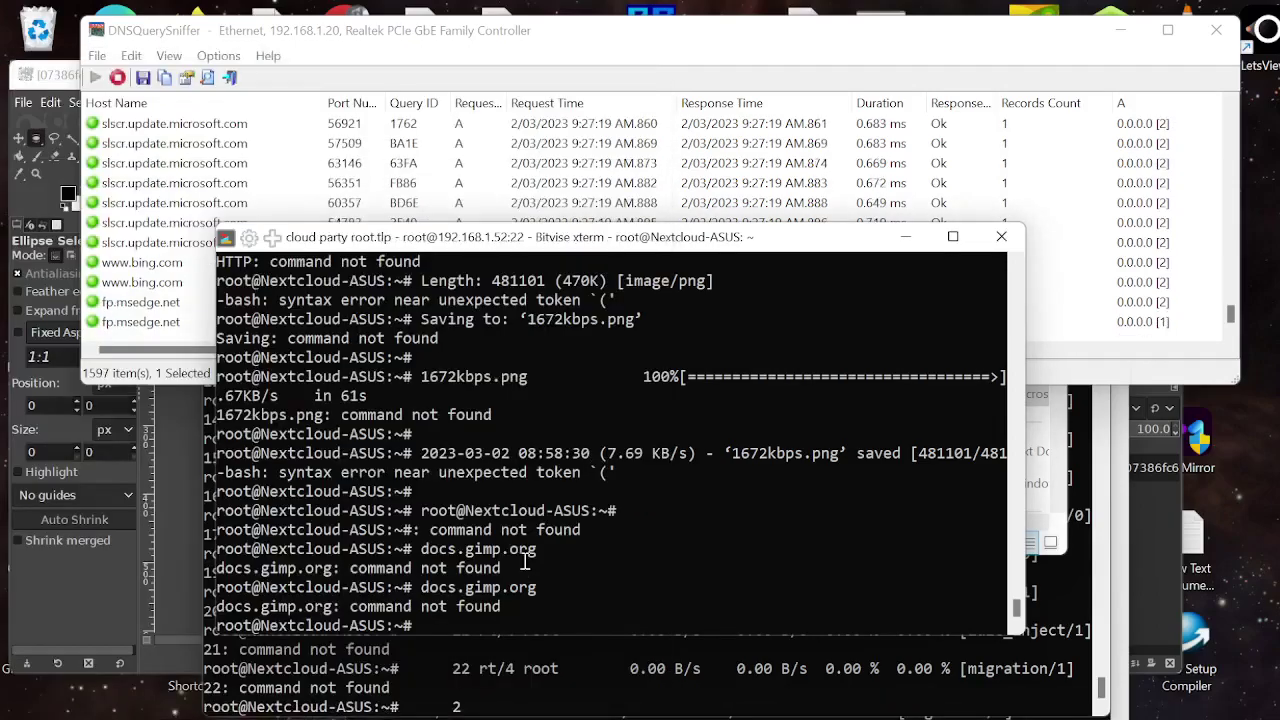
key(super)
key(super)
key(super)
key(super)
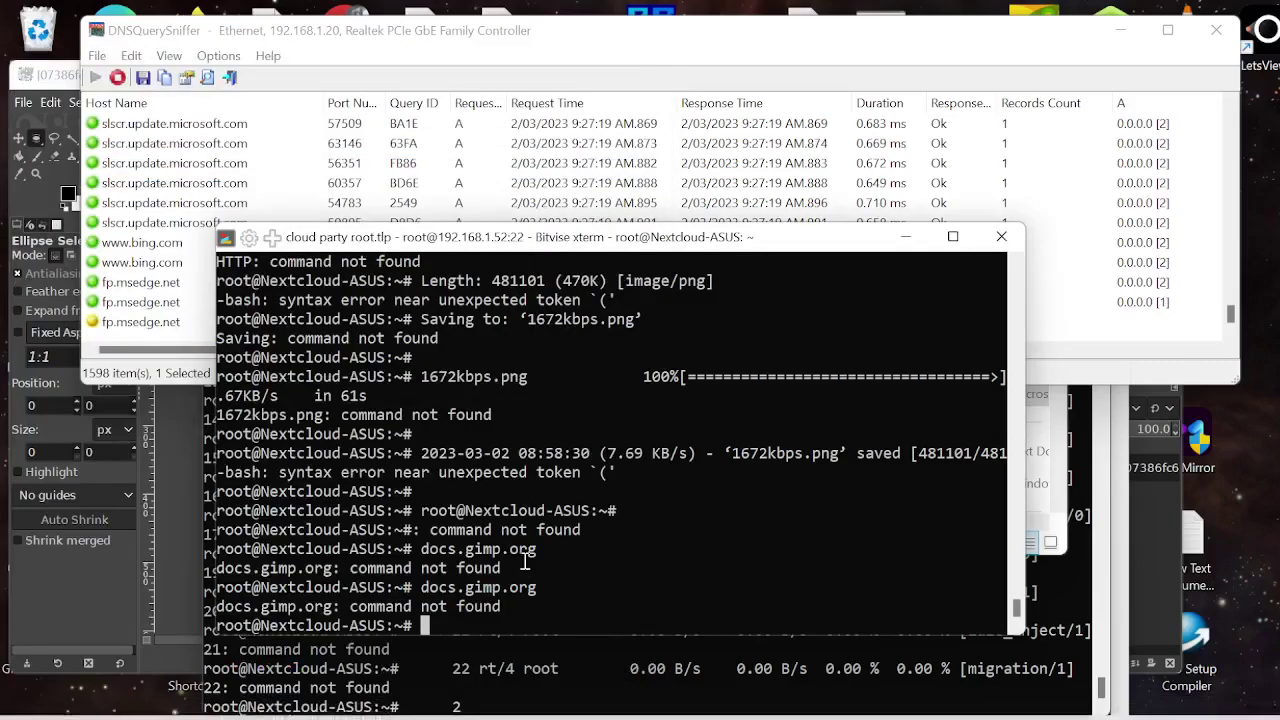
key(super)
key(super)
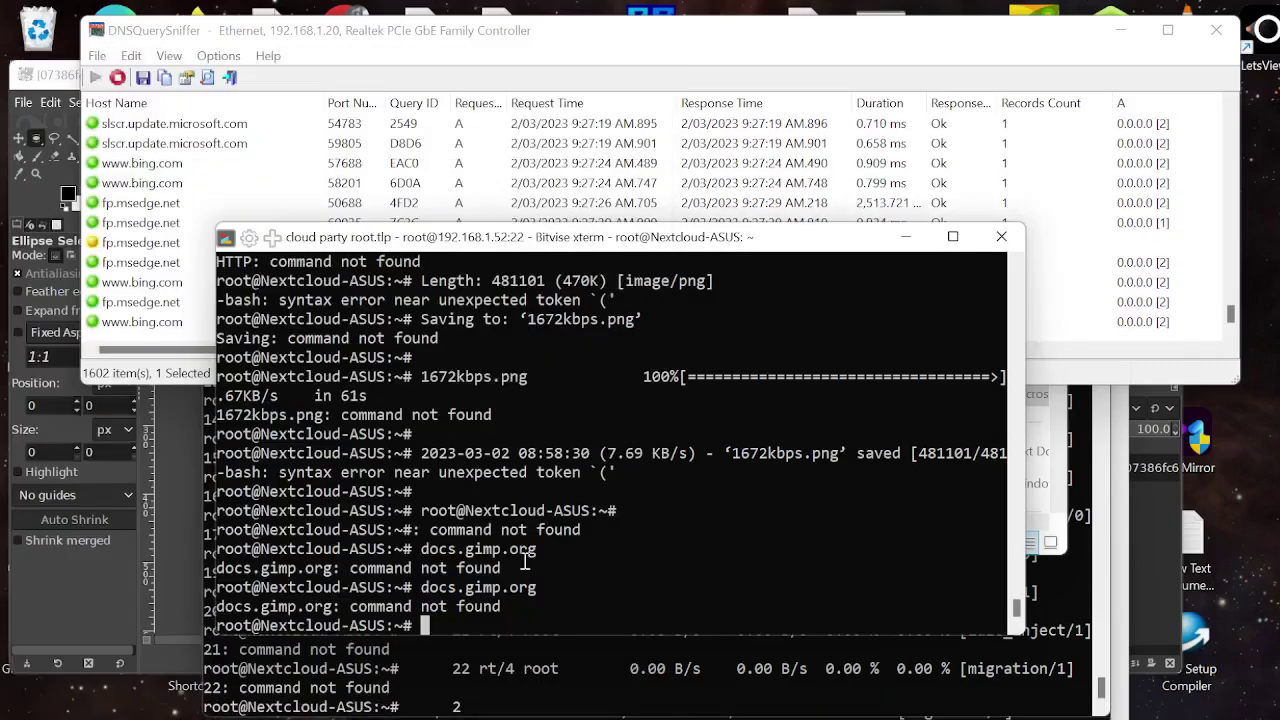
key(super)
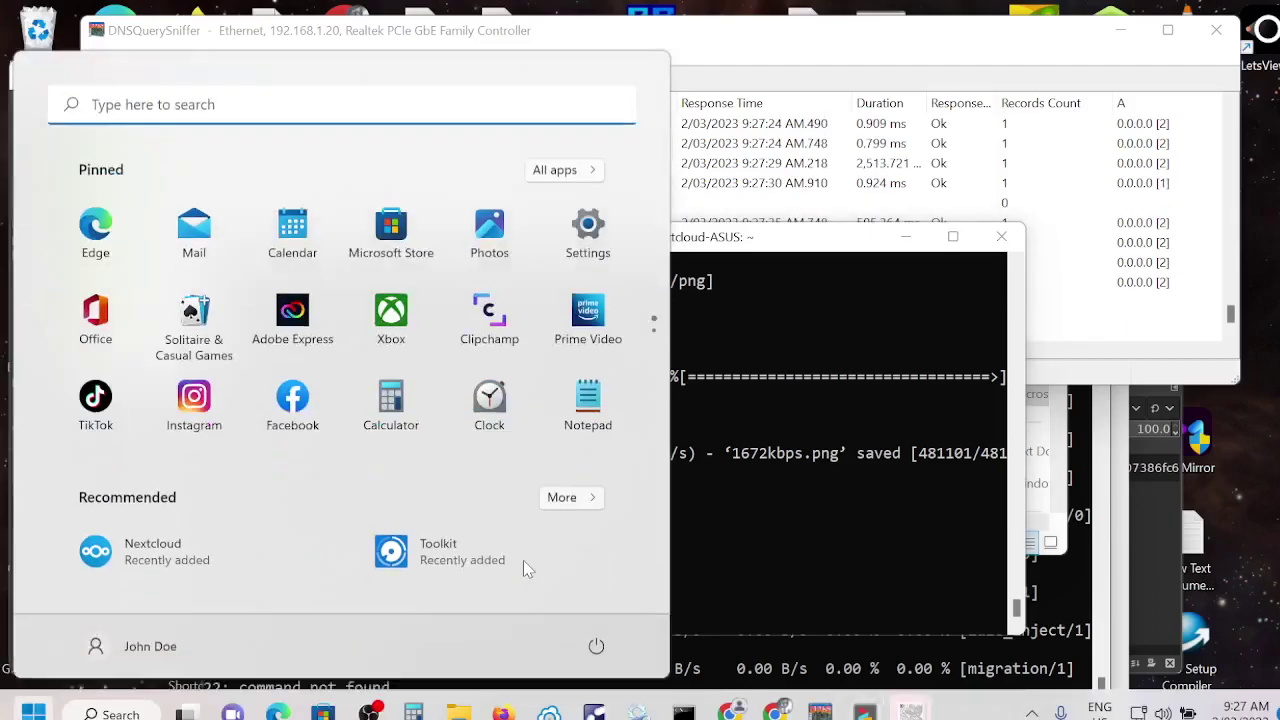
key(super)
key(super)
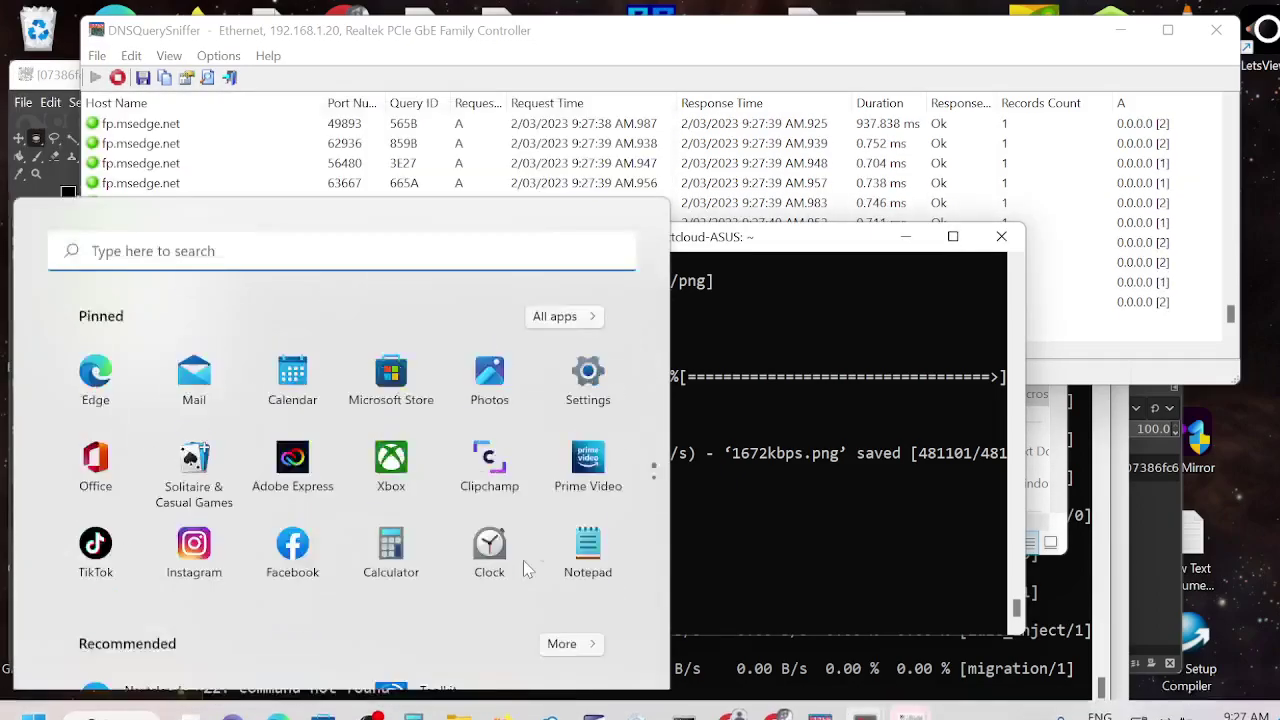
key(super)
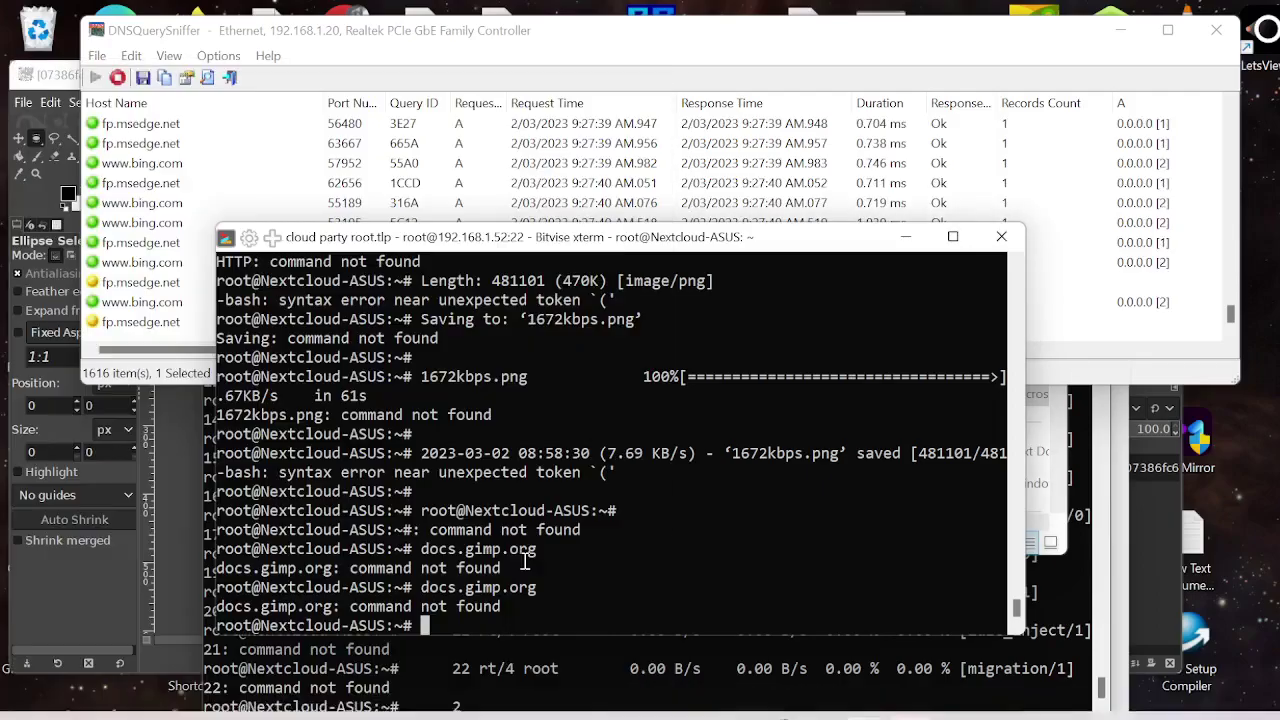
key(super)
key(super)
key(super)
key(super)
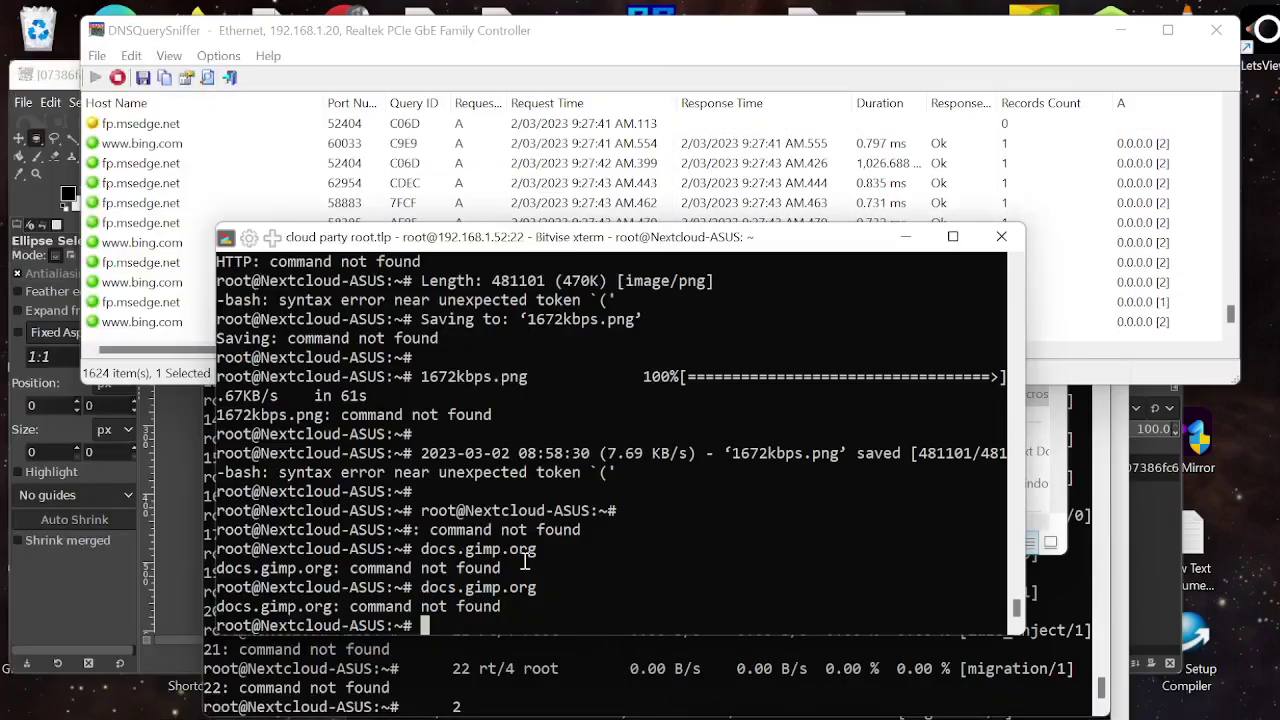
key(super)
key(super)
key(super)
key(super)
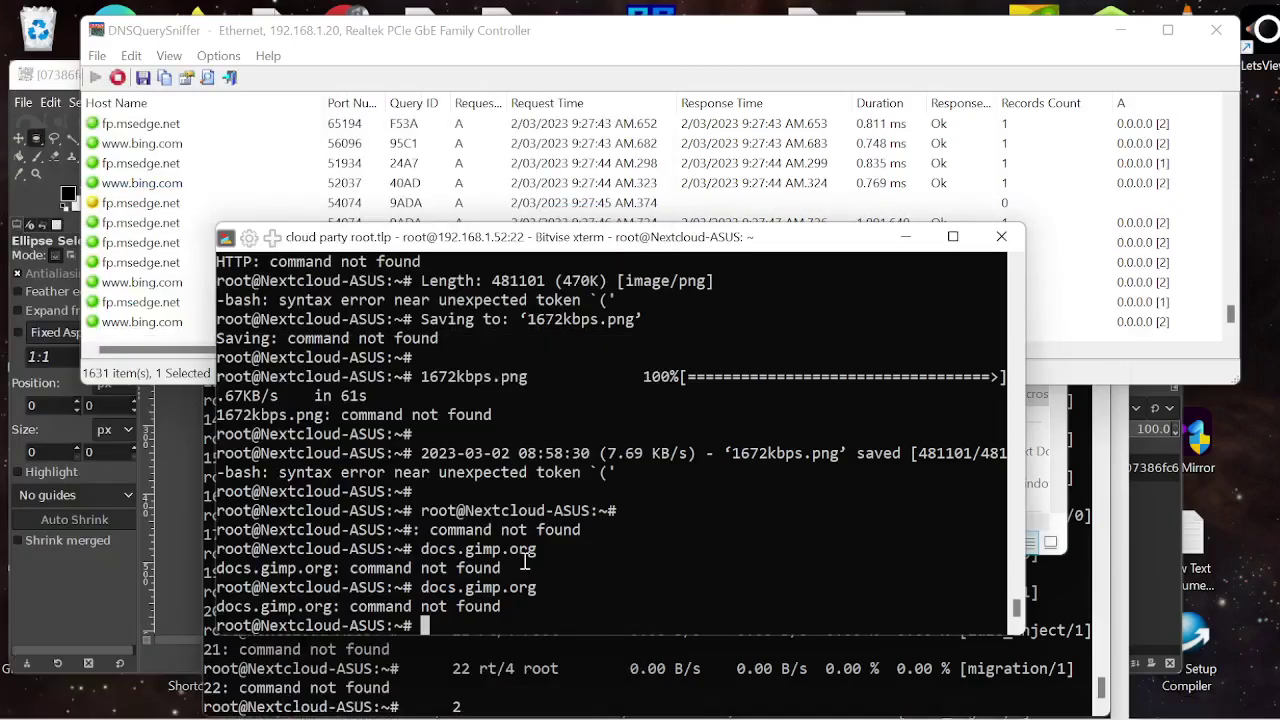
key(super)
key(super)
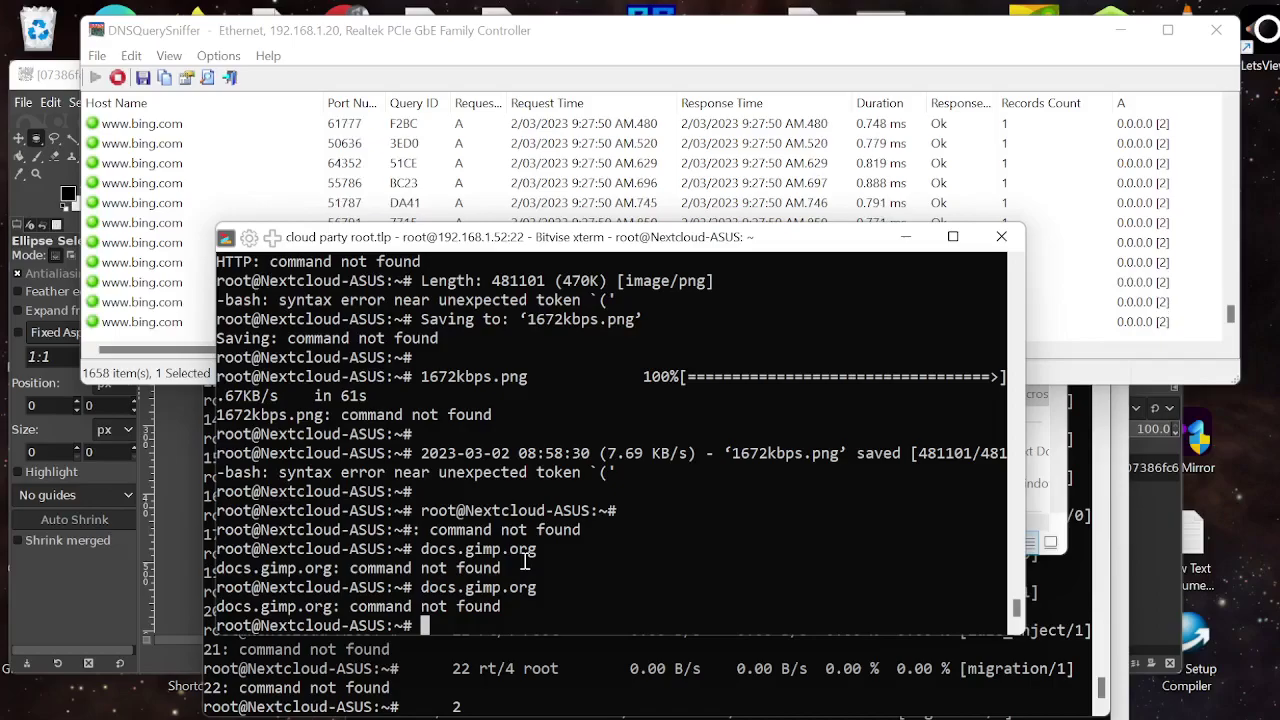
key(super)
key(super)
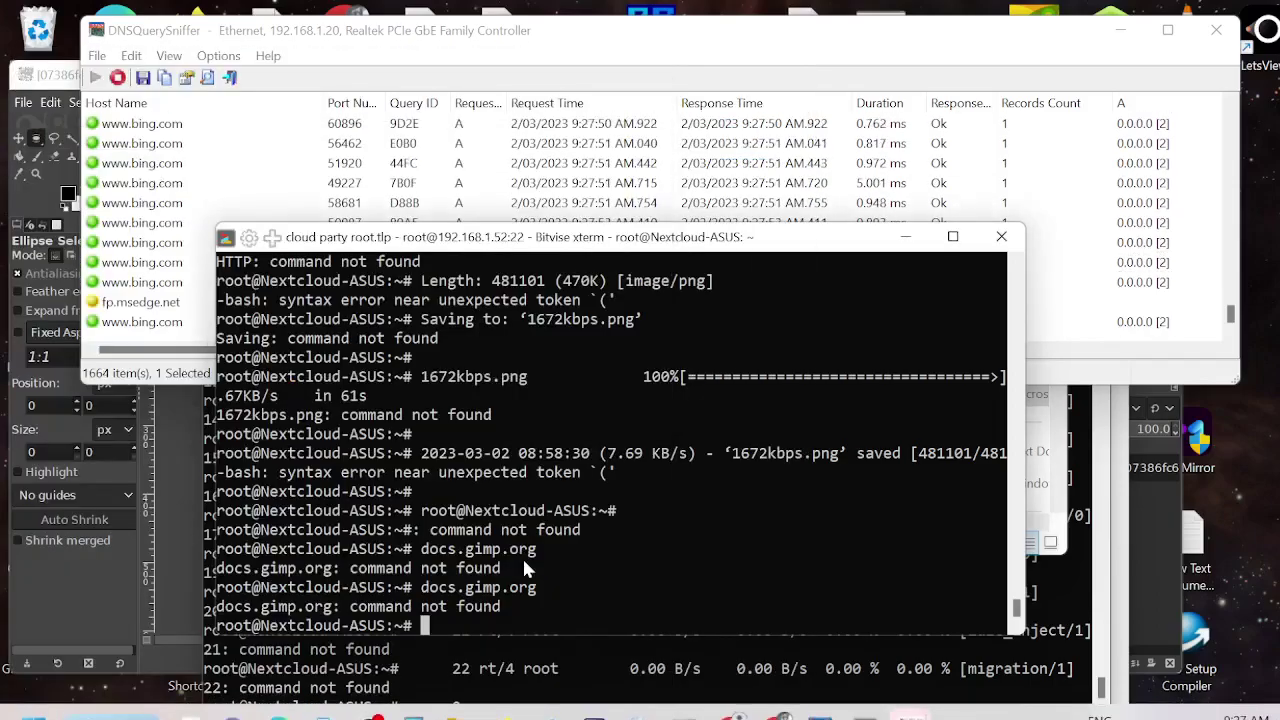
key(super)
key(super)
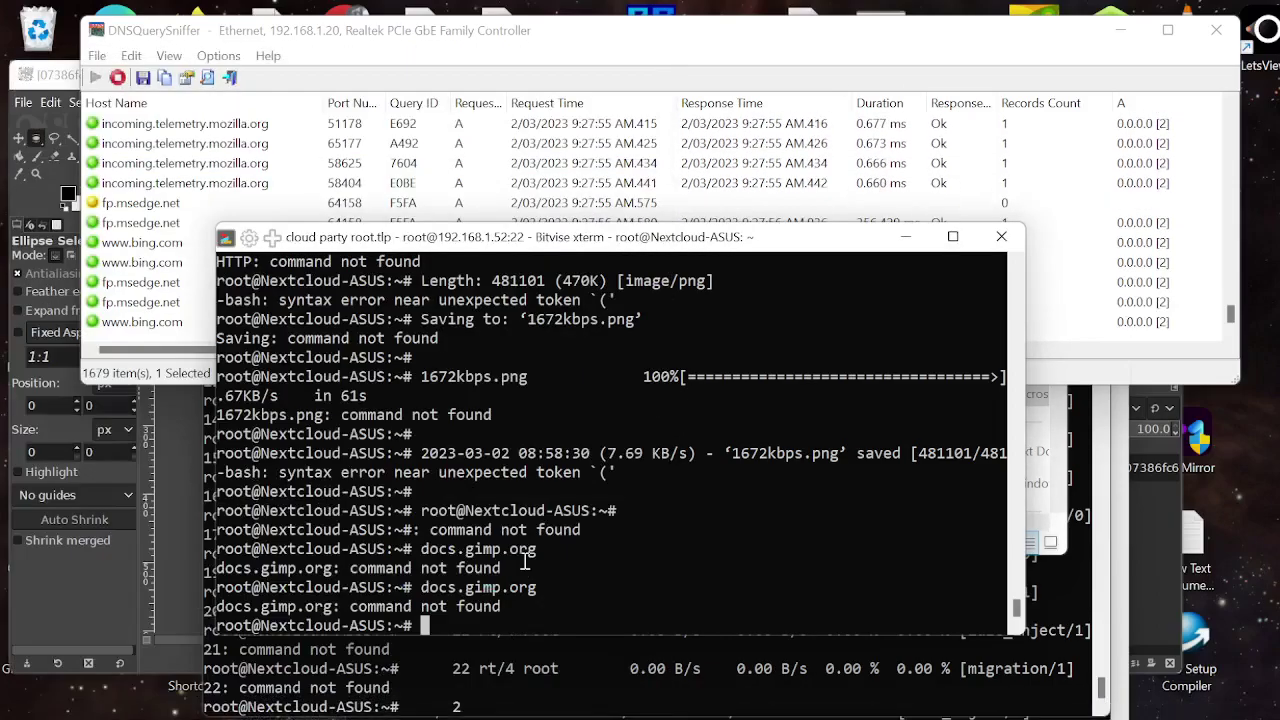
key(super)
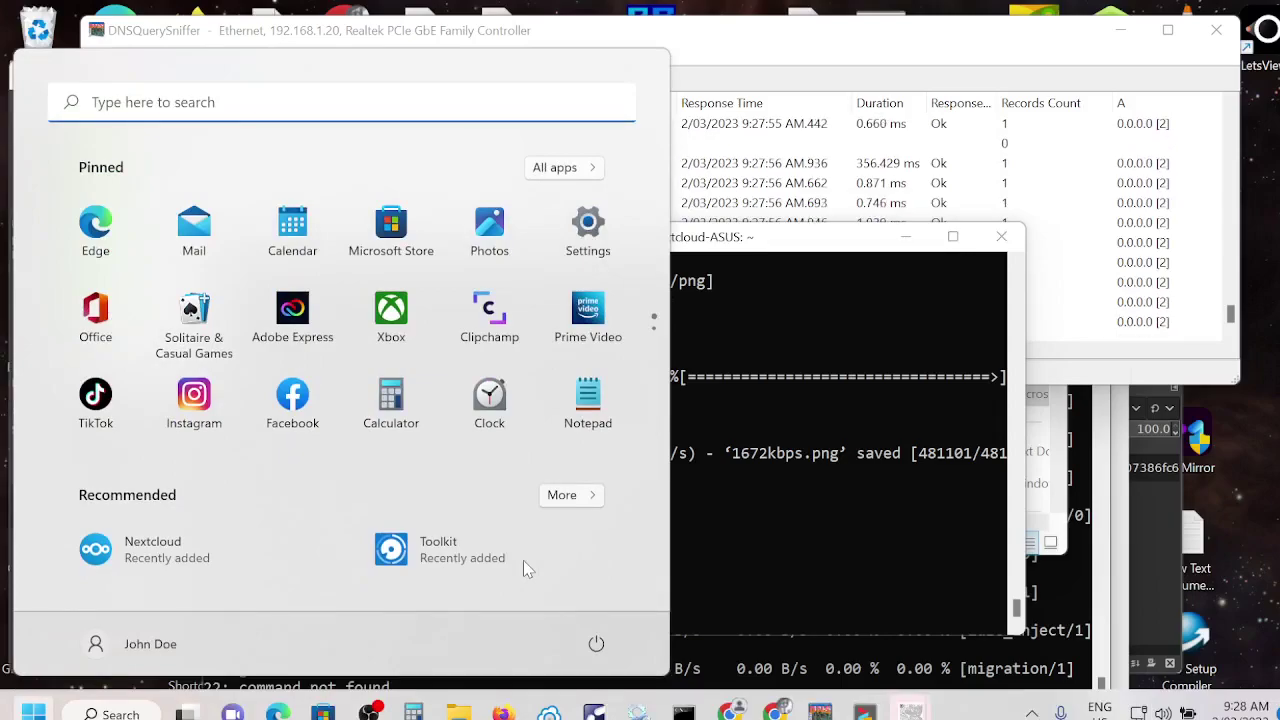
key(super)
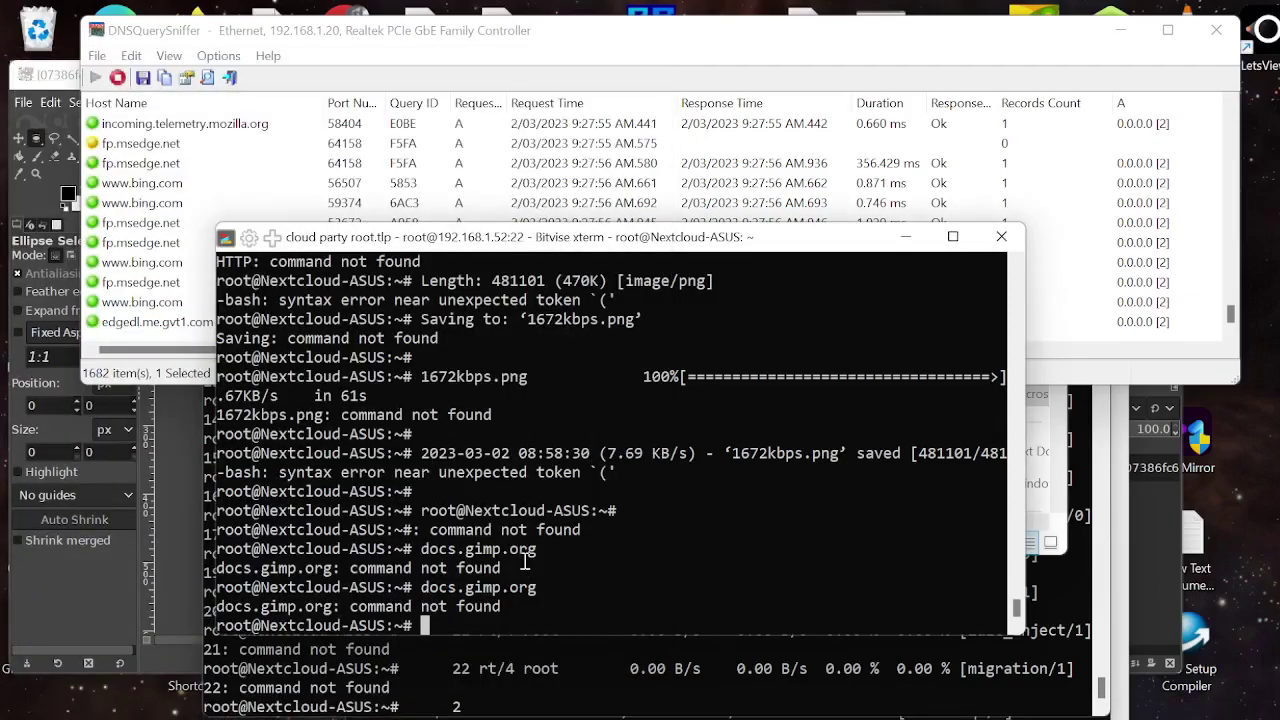